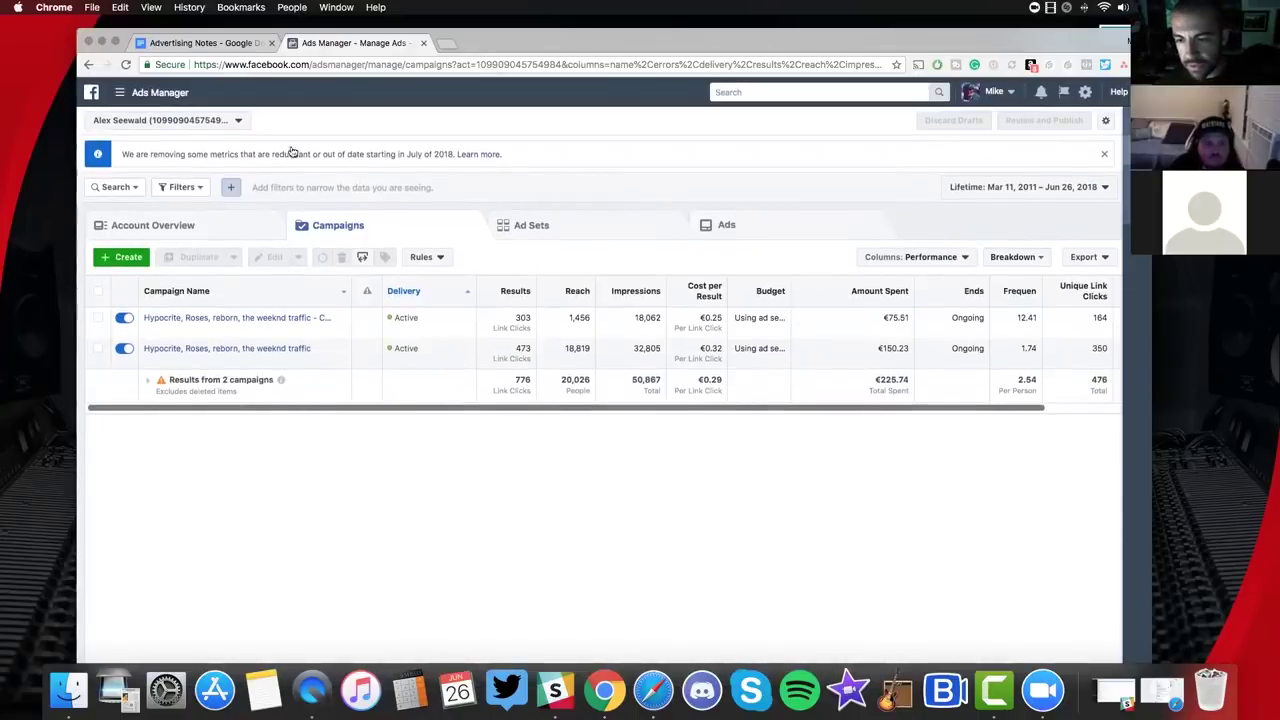
{"action": "left_click", "coordinate": [122, 93]}
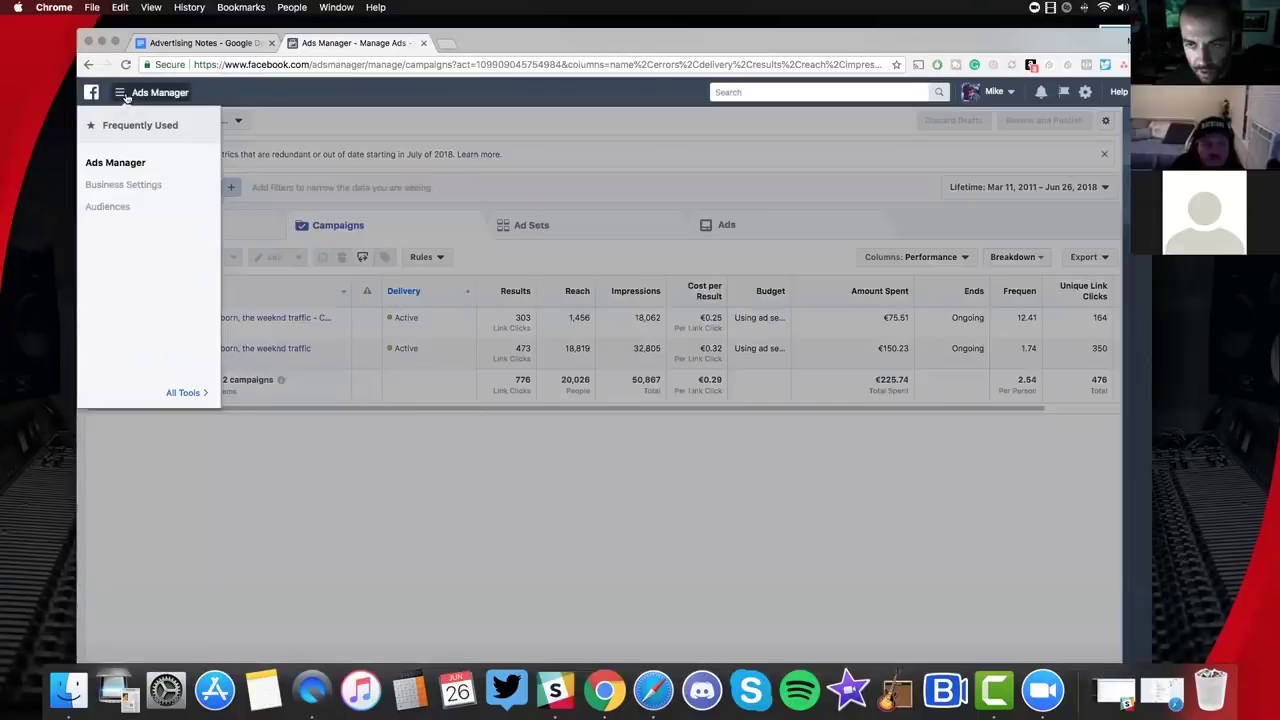
{"action": "mouse_move", "coordinate": [193, 394]}
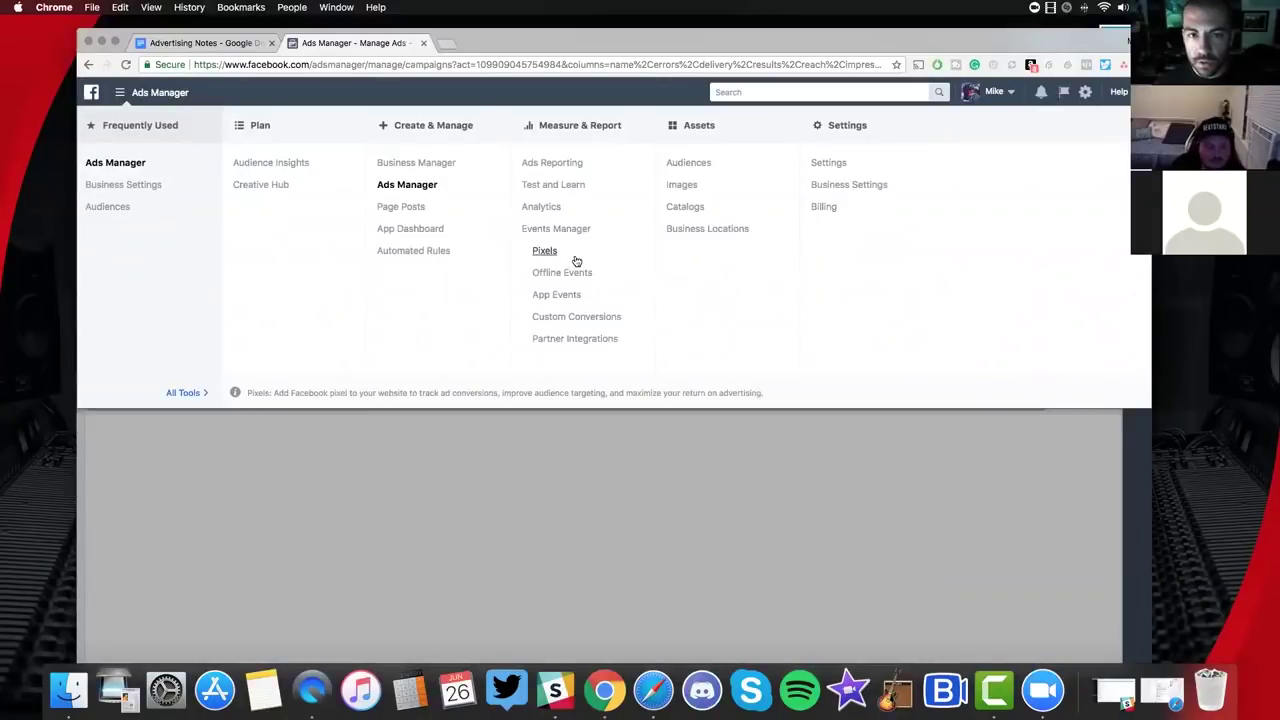
{"action": "left_click", "coordinate": [746, 580]}
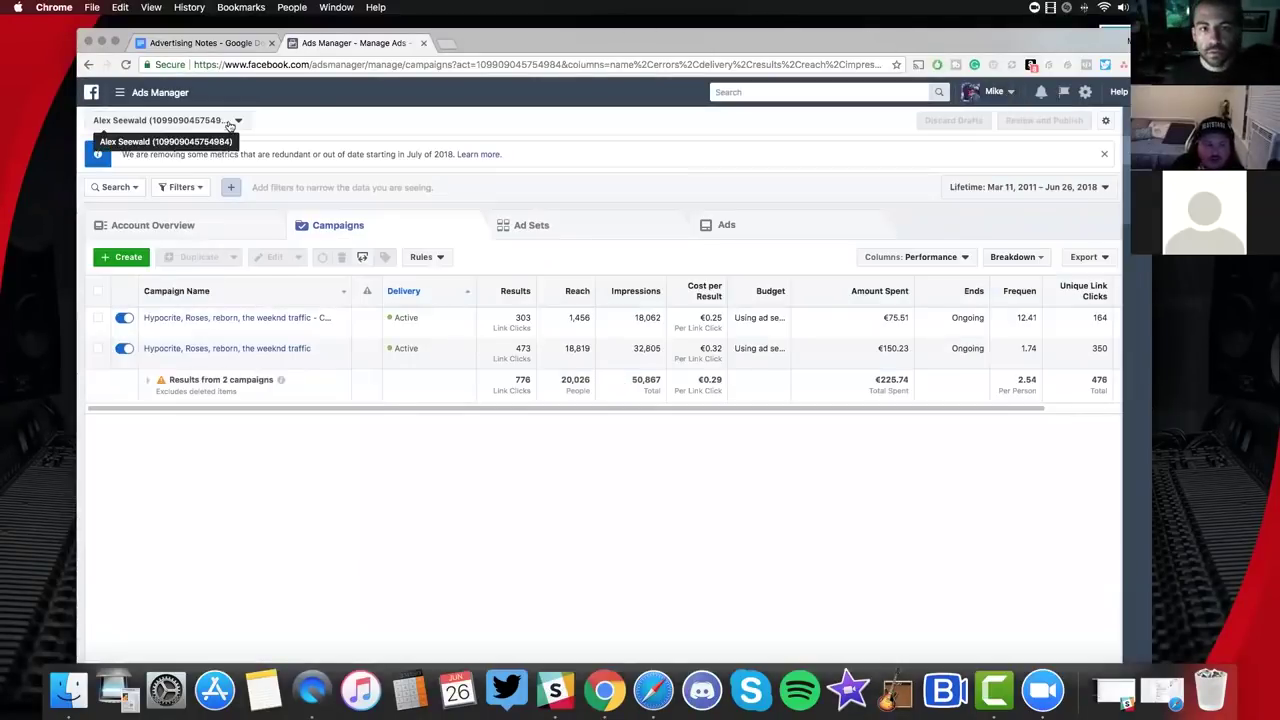
Go to the personal news feed and reopen Ads Manager from its Explore shortcuts.
{"action": "left_click", "coordinate": [995, 91]}
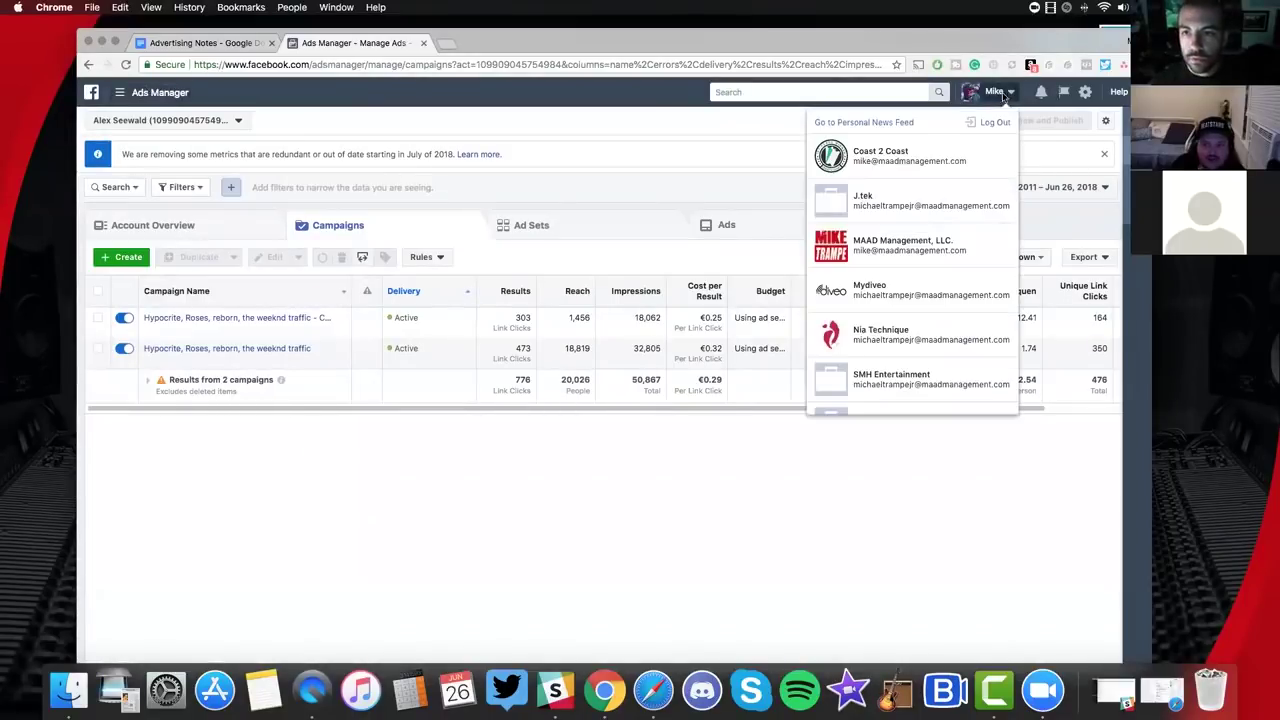
{"action": "left_click", "coordinate": [954, 123]}
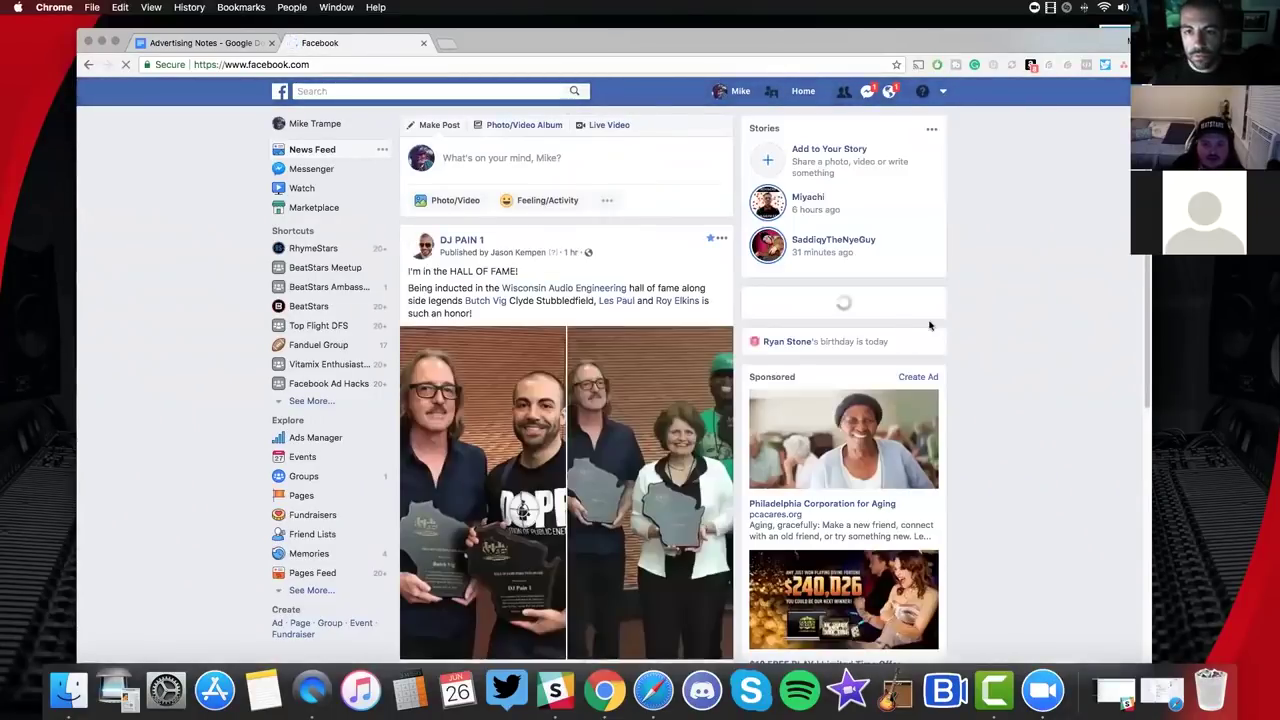
{"action": "left_click", "coordinate": [942, 91]}
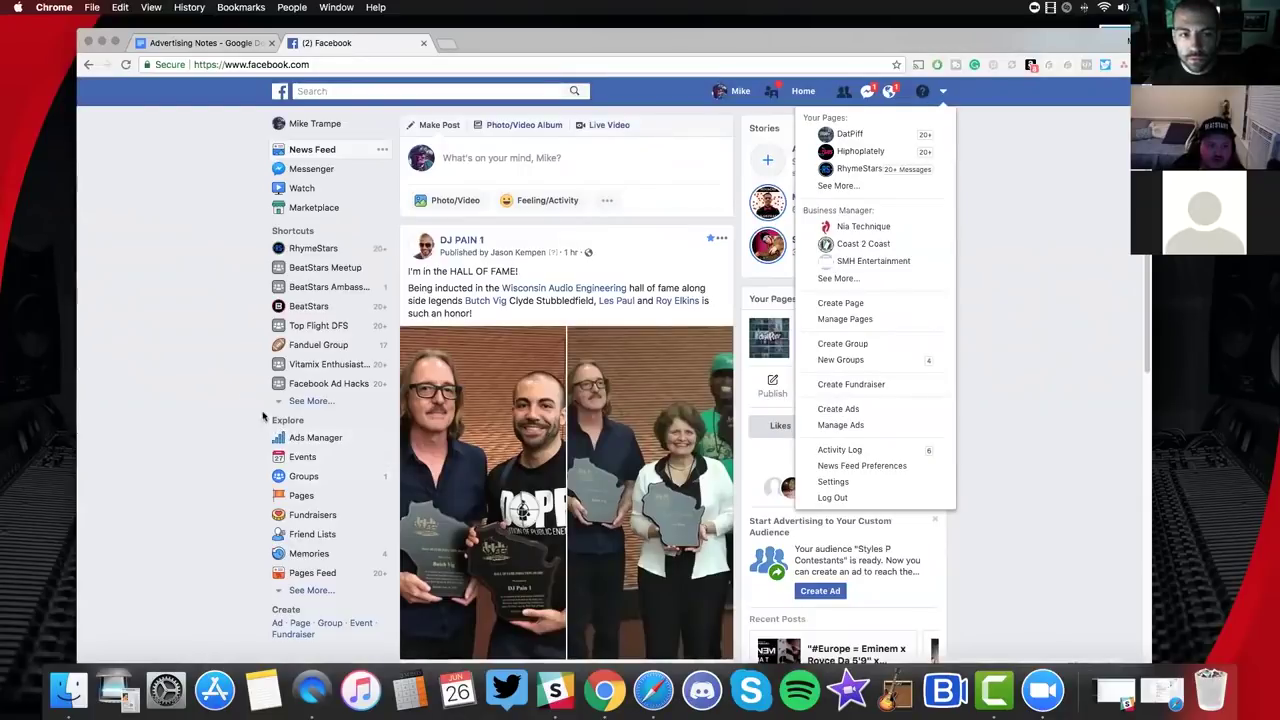
{"action": "left_click", "coordinate": [326, 446]}
{"action": "left_click", "coordinate": [326, 446]}
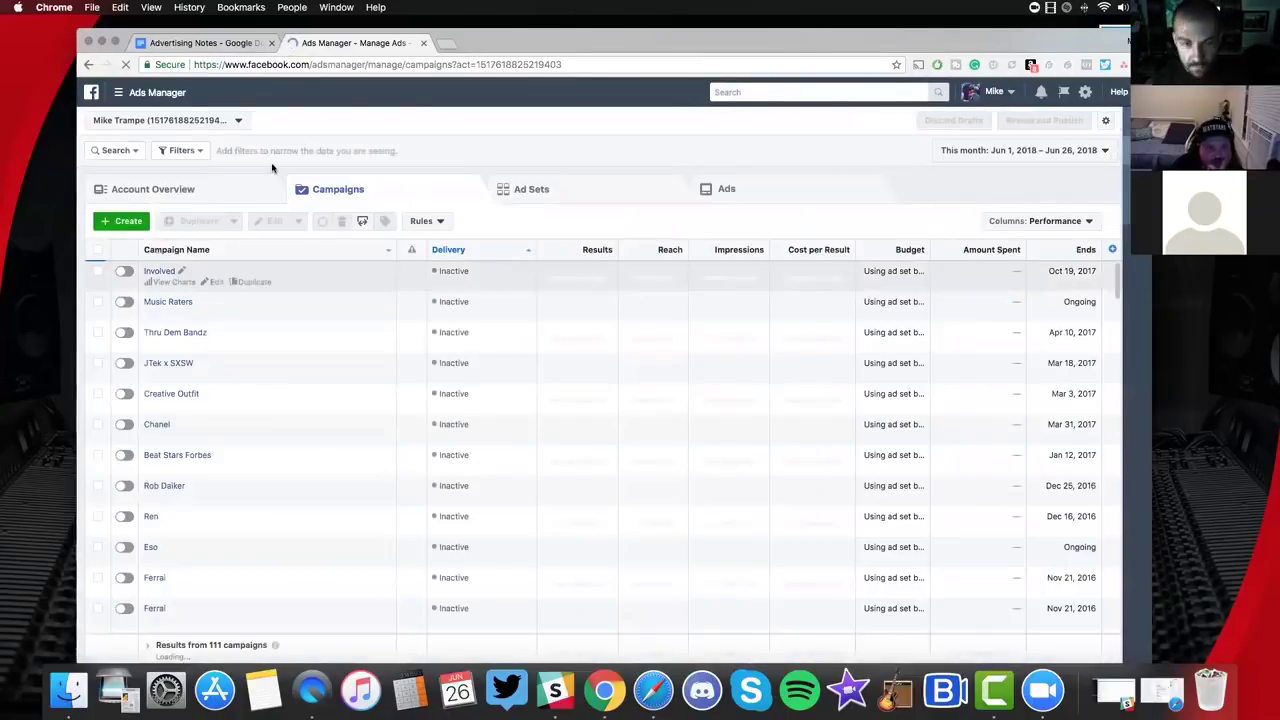
Switch Ads Manager from the personal ad account to the client's ad account.
{"action": "left_click", "coordinate": [117, 121]}
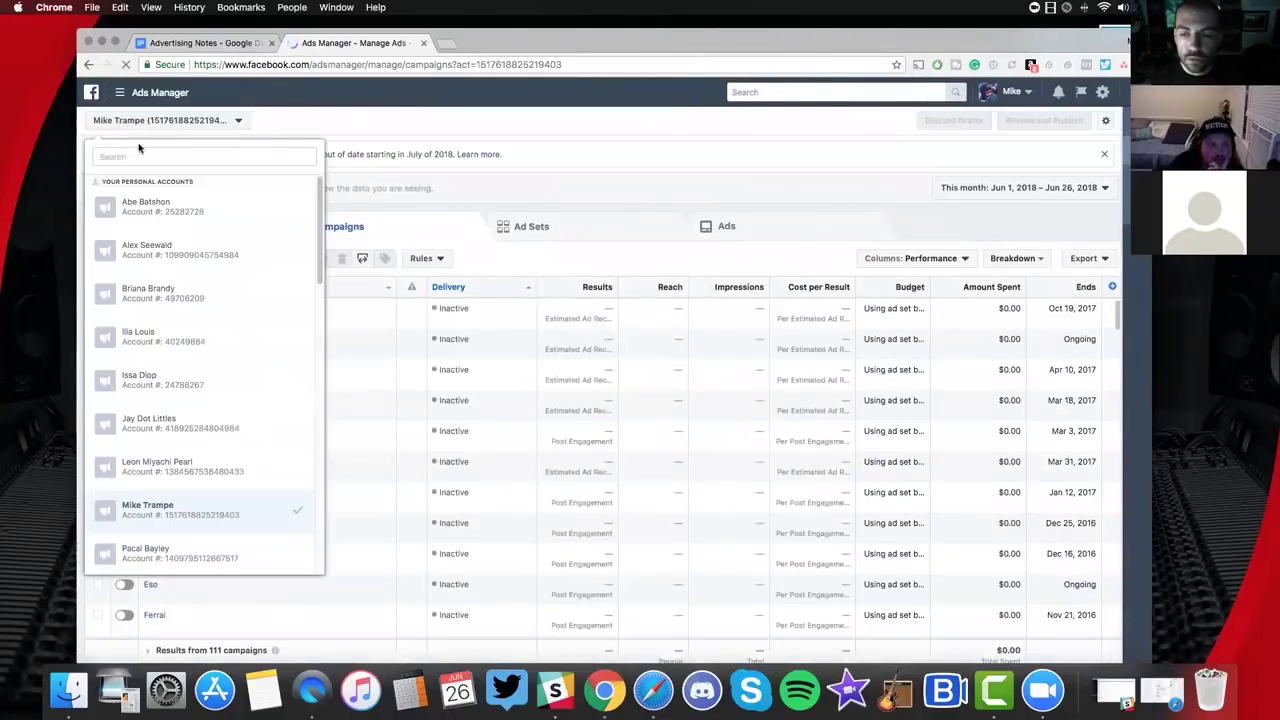
{"action": "left_click", "coordinate": [183, 250]}
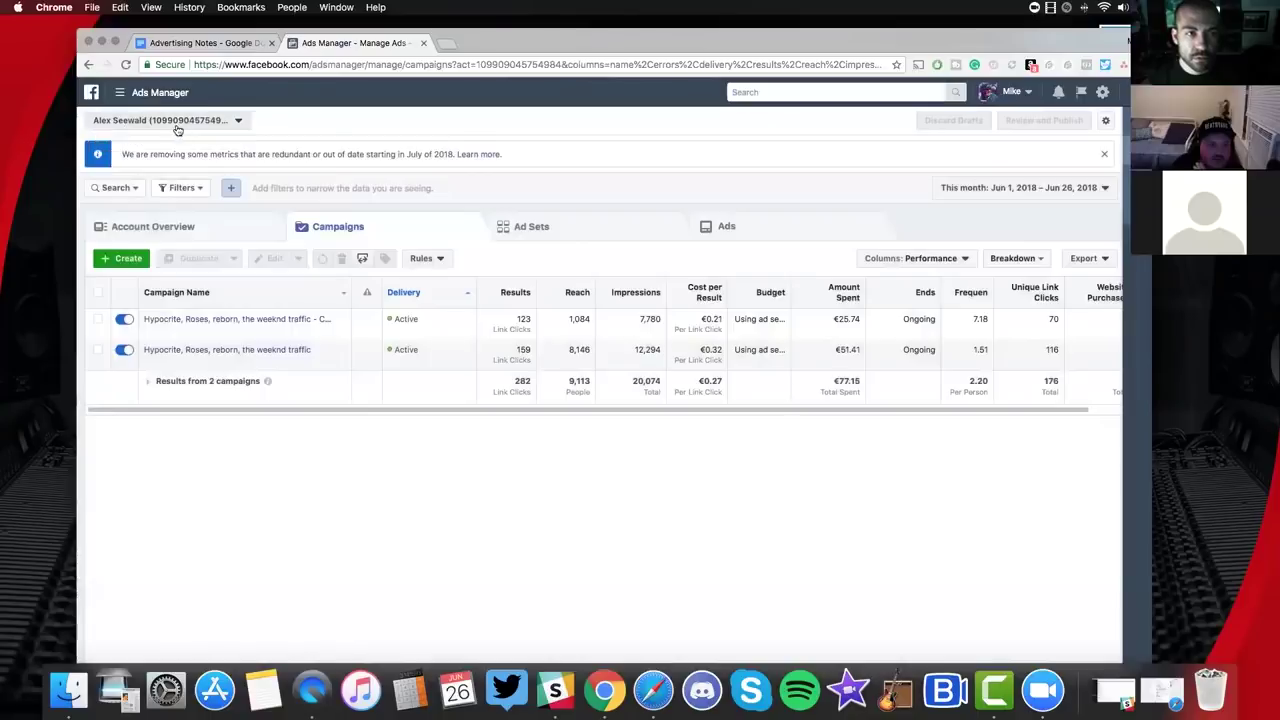
{"action": "left_click", "coordinate": [178, 125]}
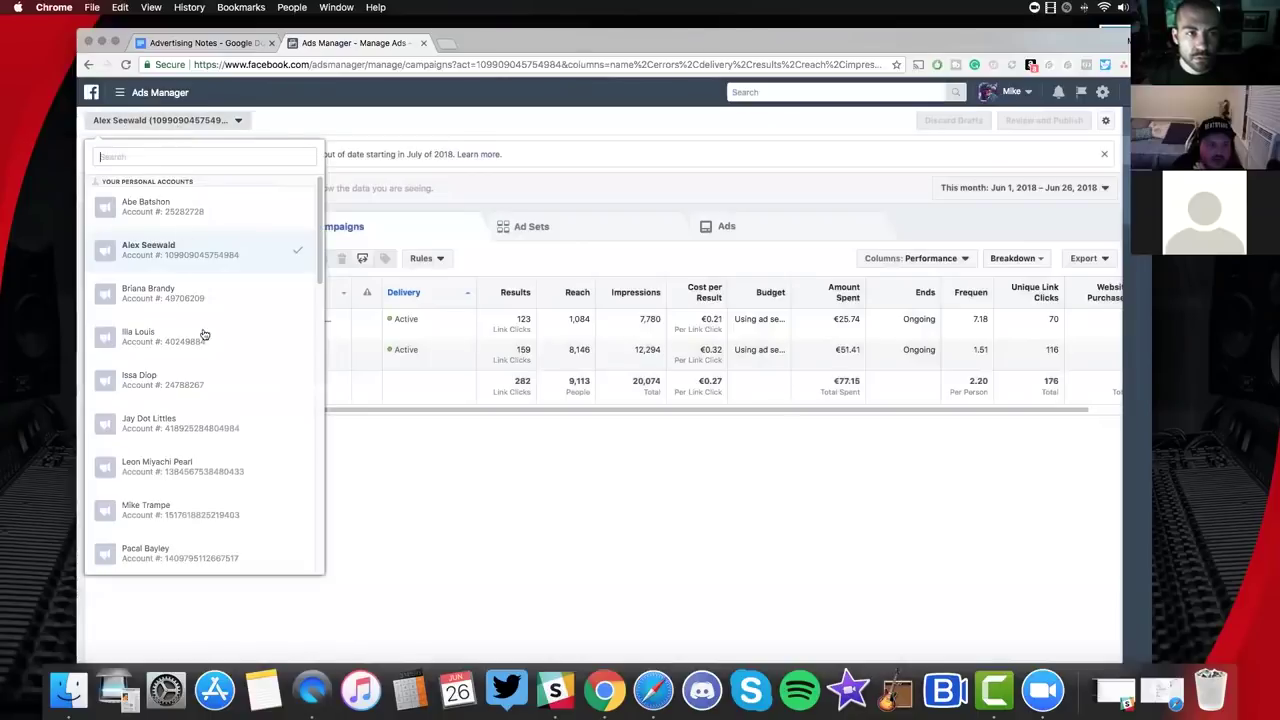
{"action": "left_click", "coordinate": [266, 123]}
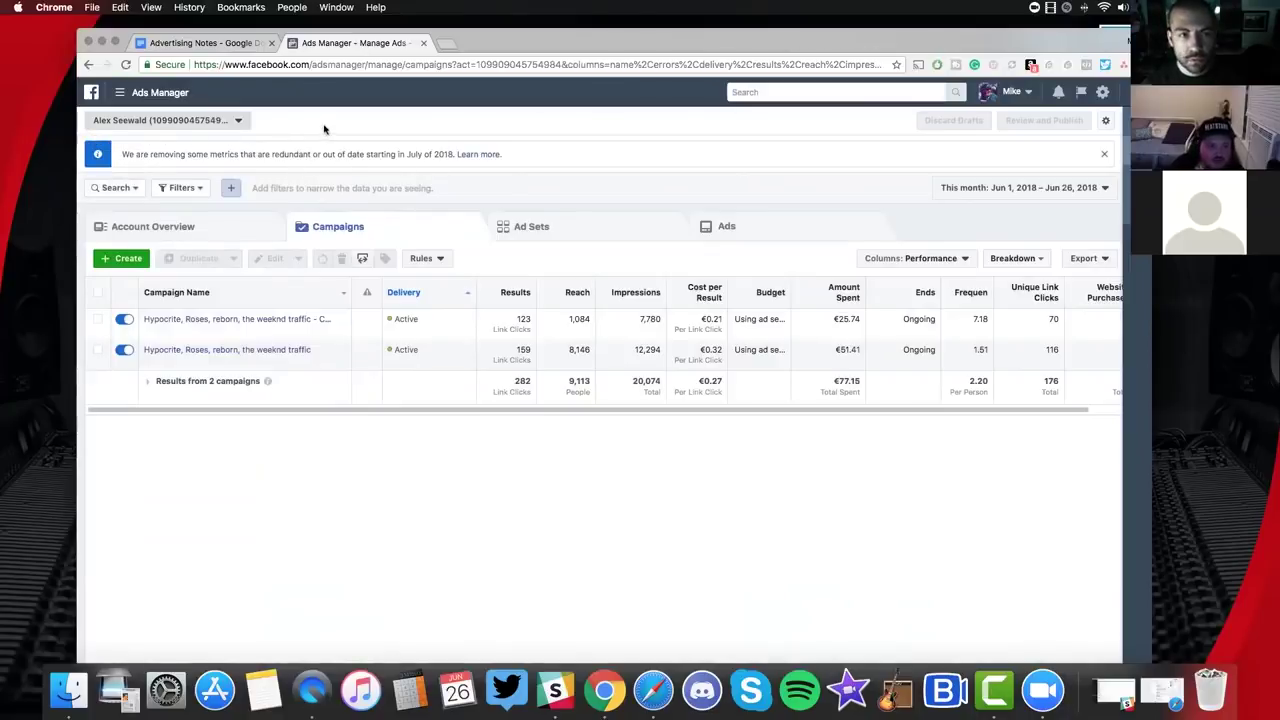
Open the Pixels page in Events Manager and switch it to the client's ad account.
{"action": "left_click", "coordinate": [120, 91]}
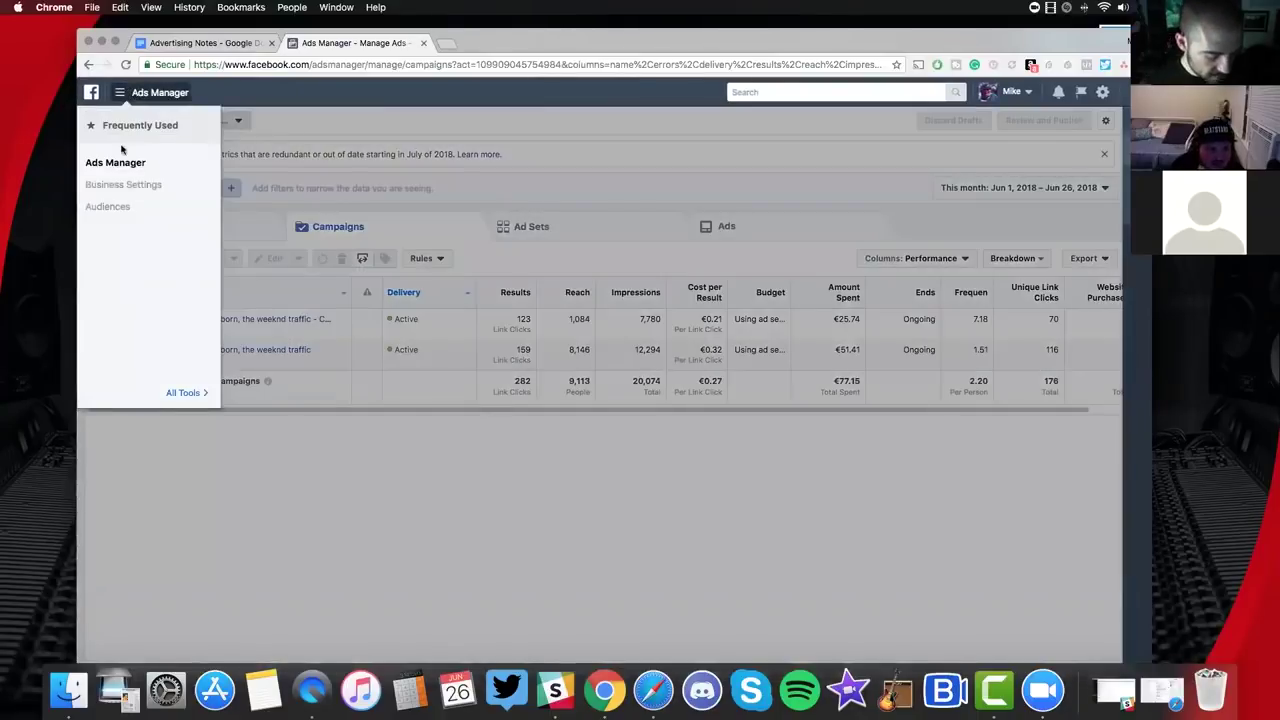
{"action": "left_click", "coordinate": [211, 391]}
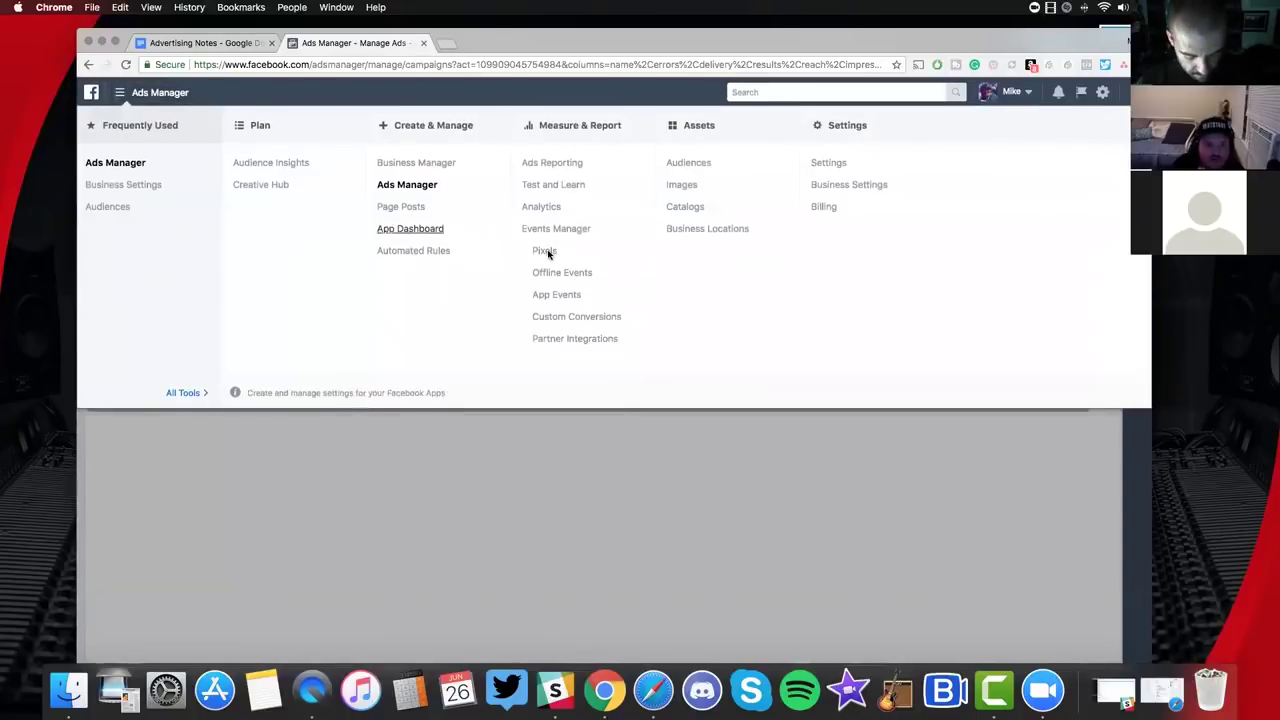
{"action": "left_click", "coordinate": [546, 252]}
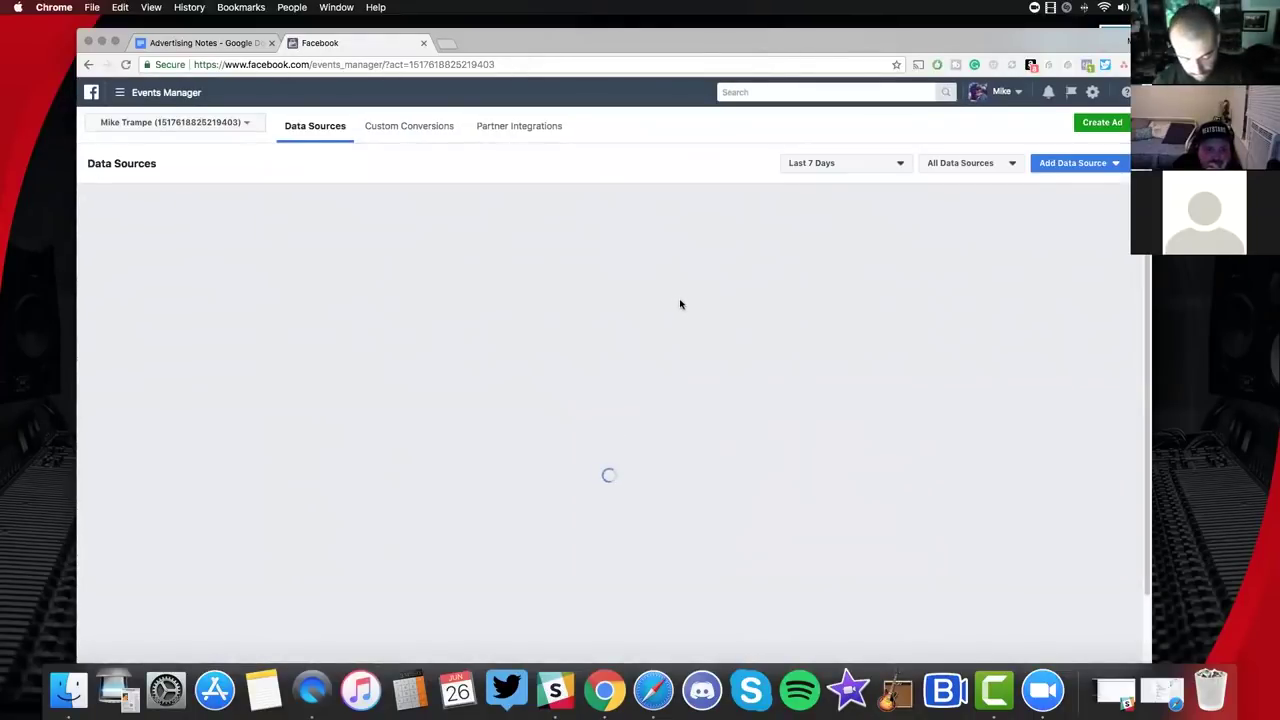
{"action": "left_click", "coordinate": [228, 122]}
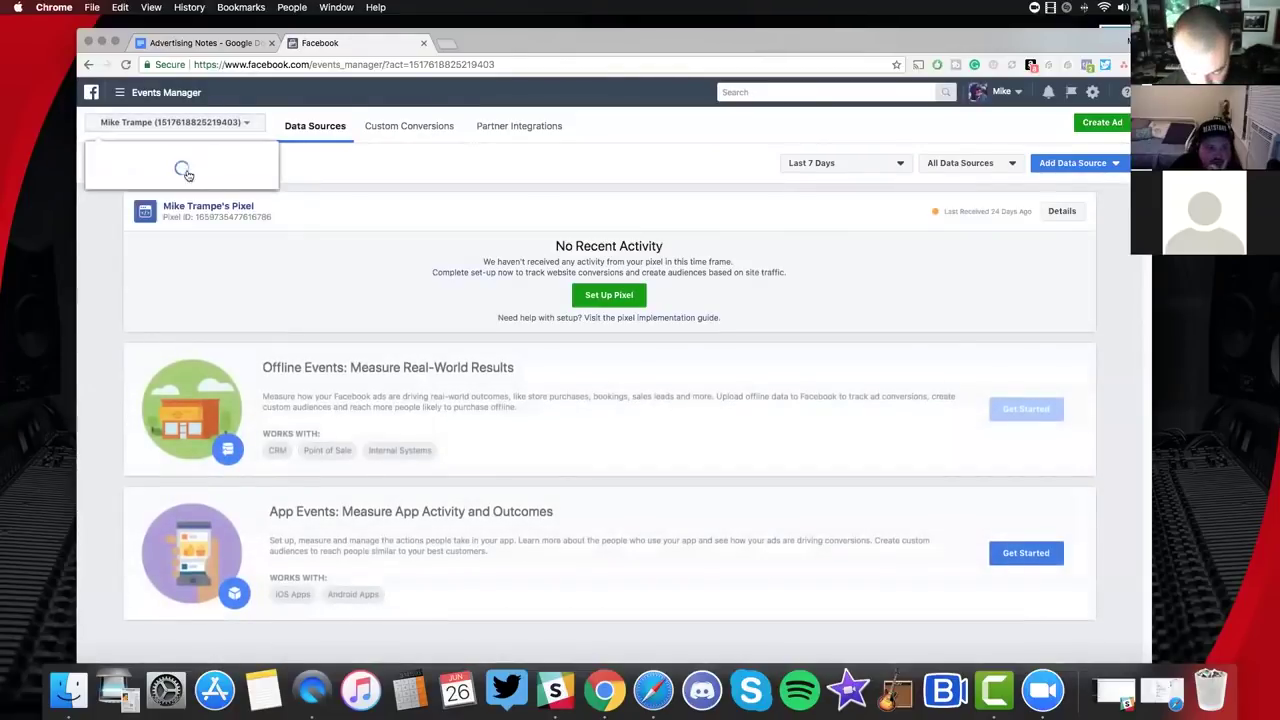
{"action": "scroll", "coordinate": [176, 232], "scroll_direction": "down", "scroll_amount": 5}
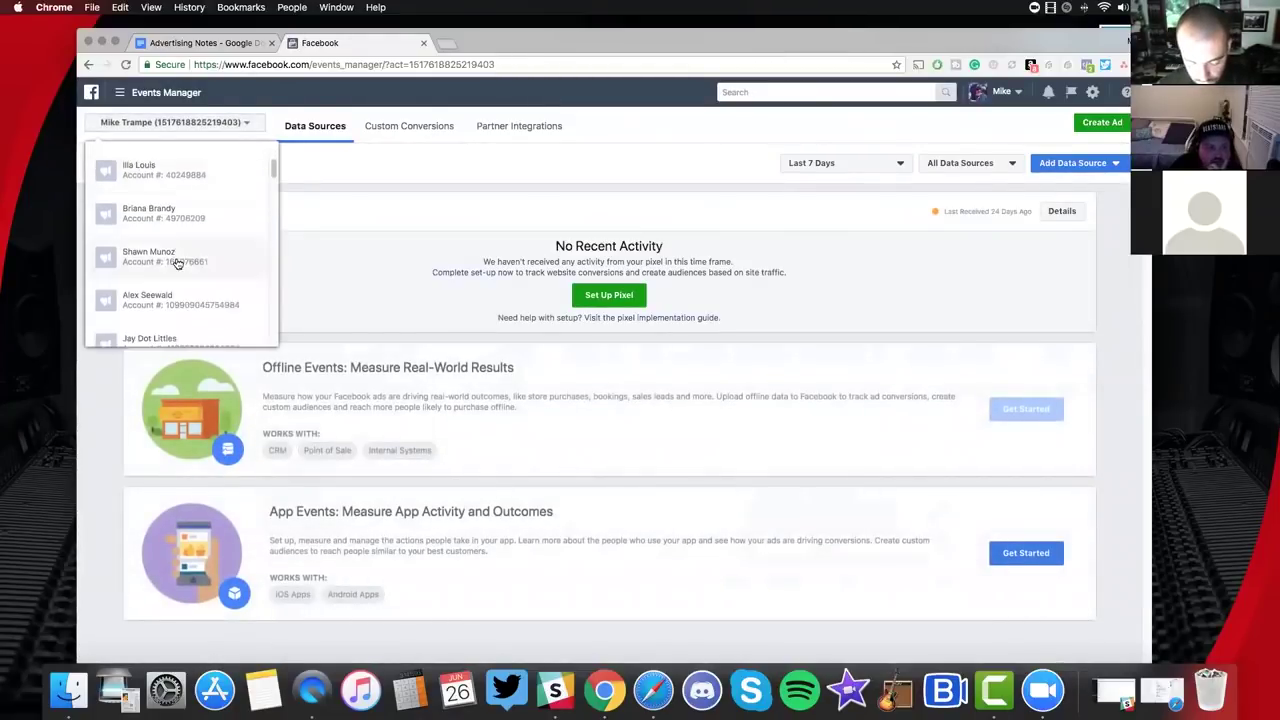
{"action": "left_click", "coordinate": [183, 238]}
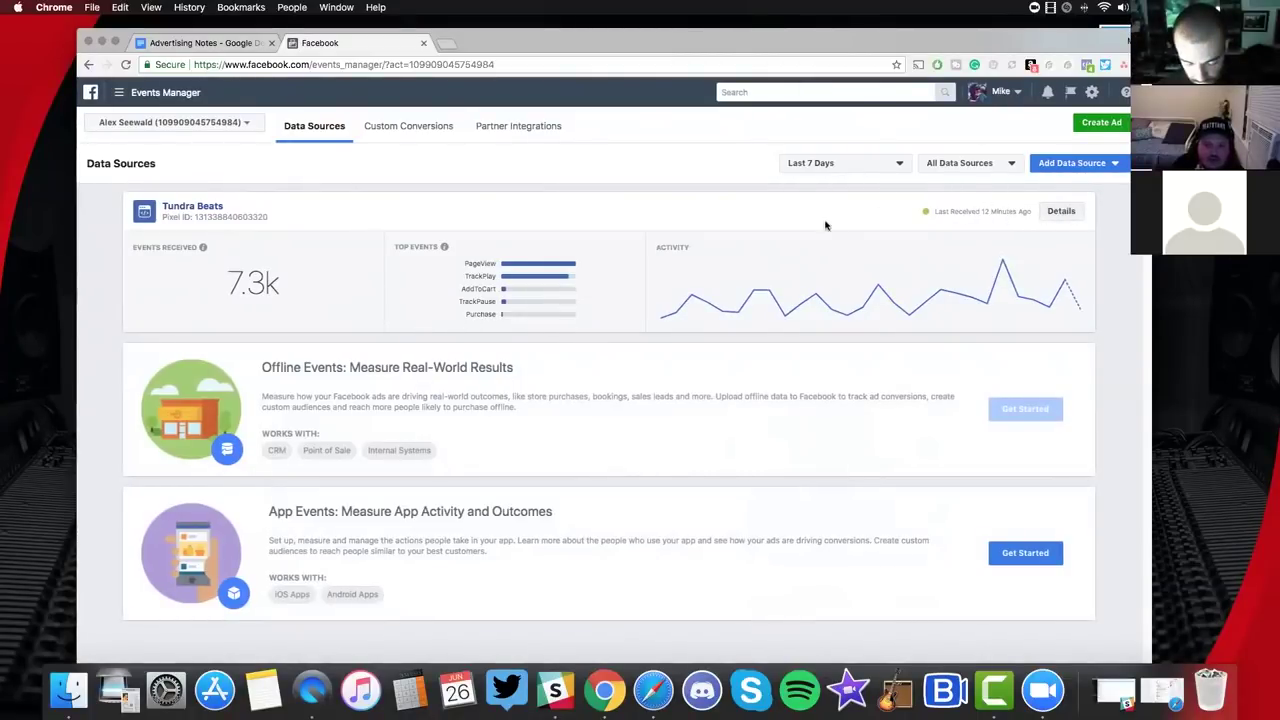
Set the date range of the Tundra Beats pixel's data to Today and return to Ads Manager.
{"action": "left_click", "coordinate": [818, 164]}
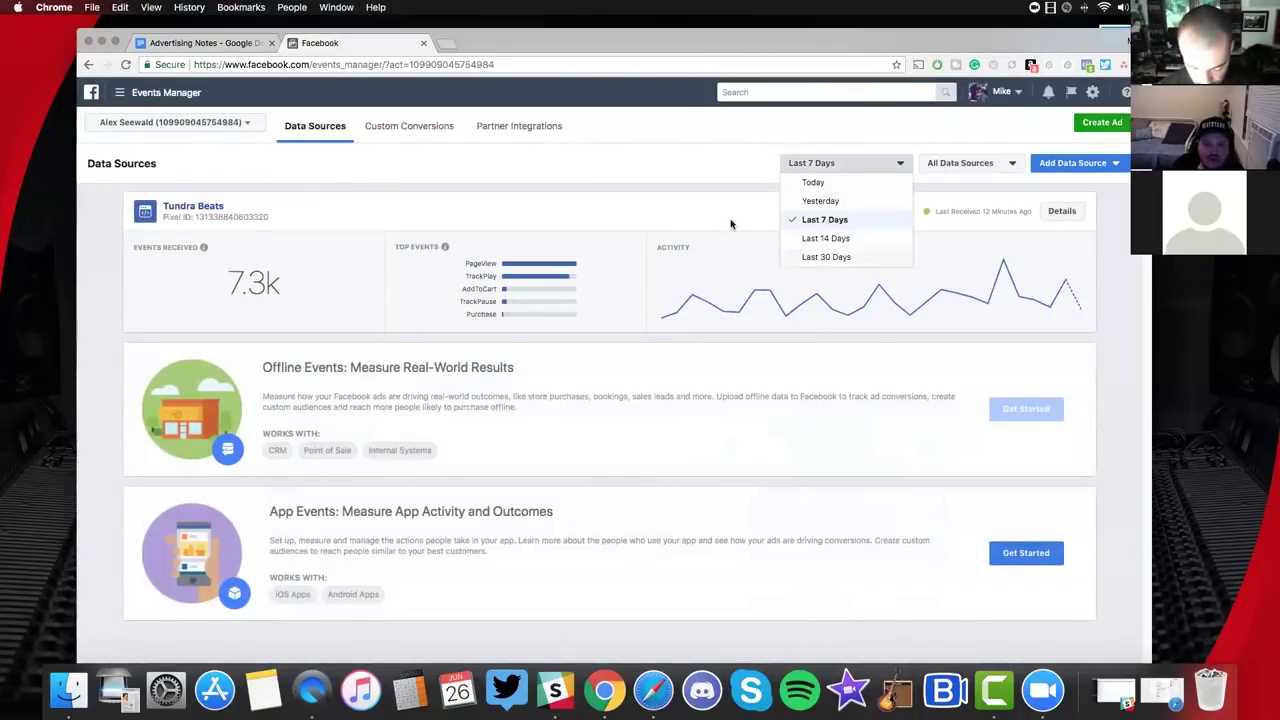
{"action": "left_click", "coordinate": [813, 182]}
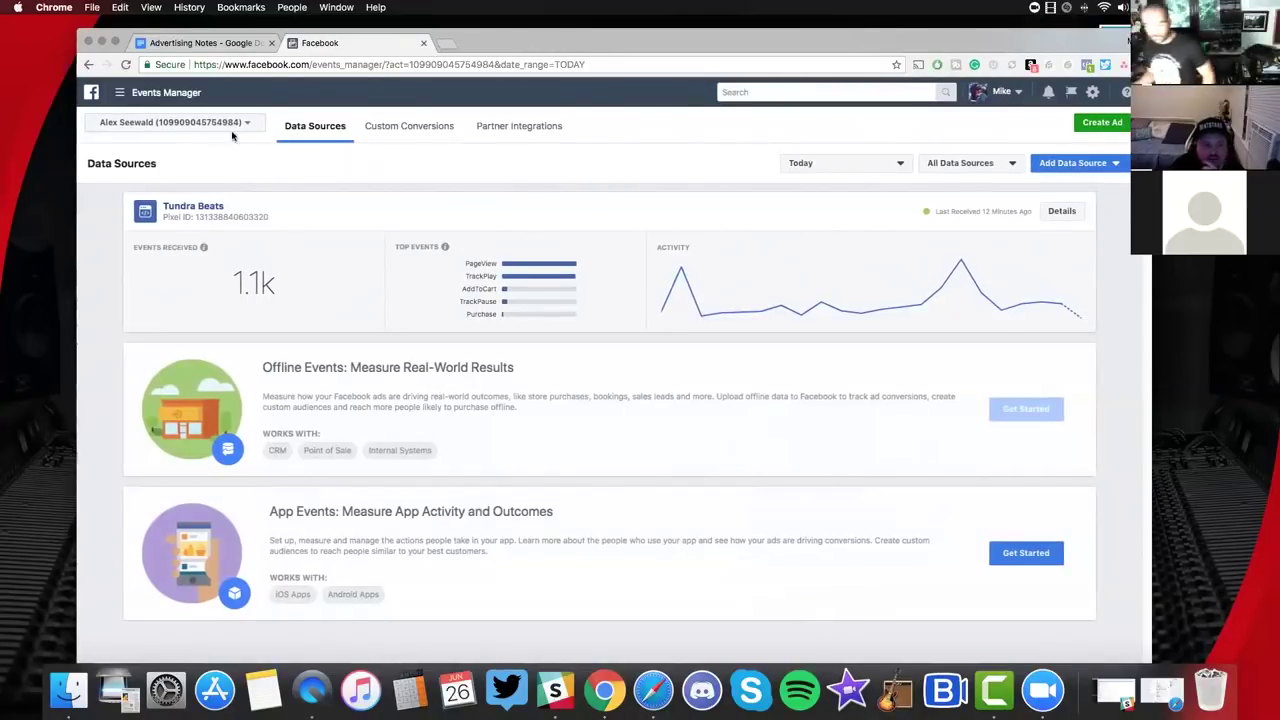
{"action": "left_click", "coordinate": [122, 93]}
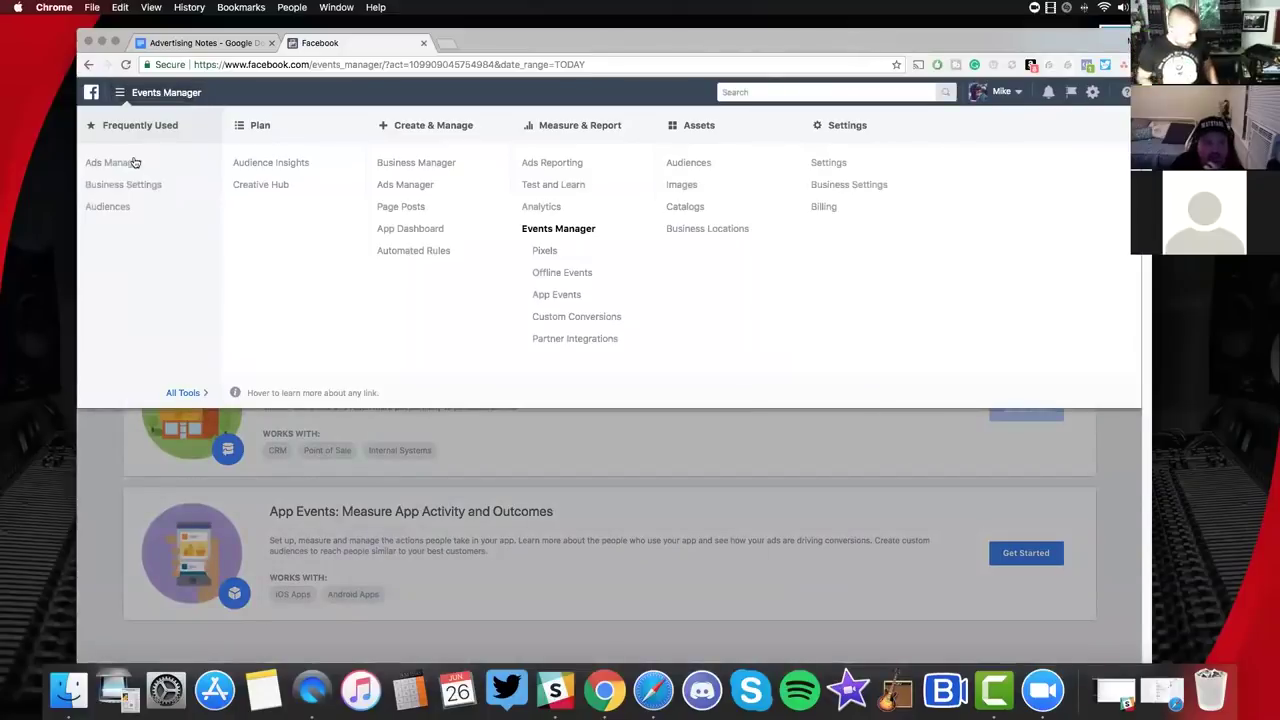
{"action": "left_click", "coordinate": [112, 162]}
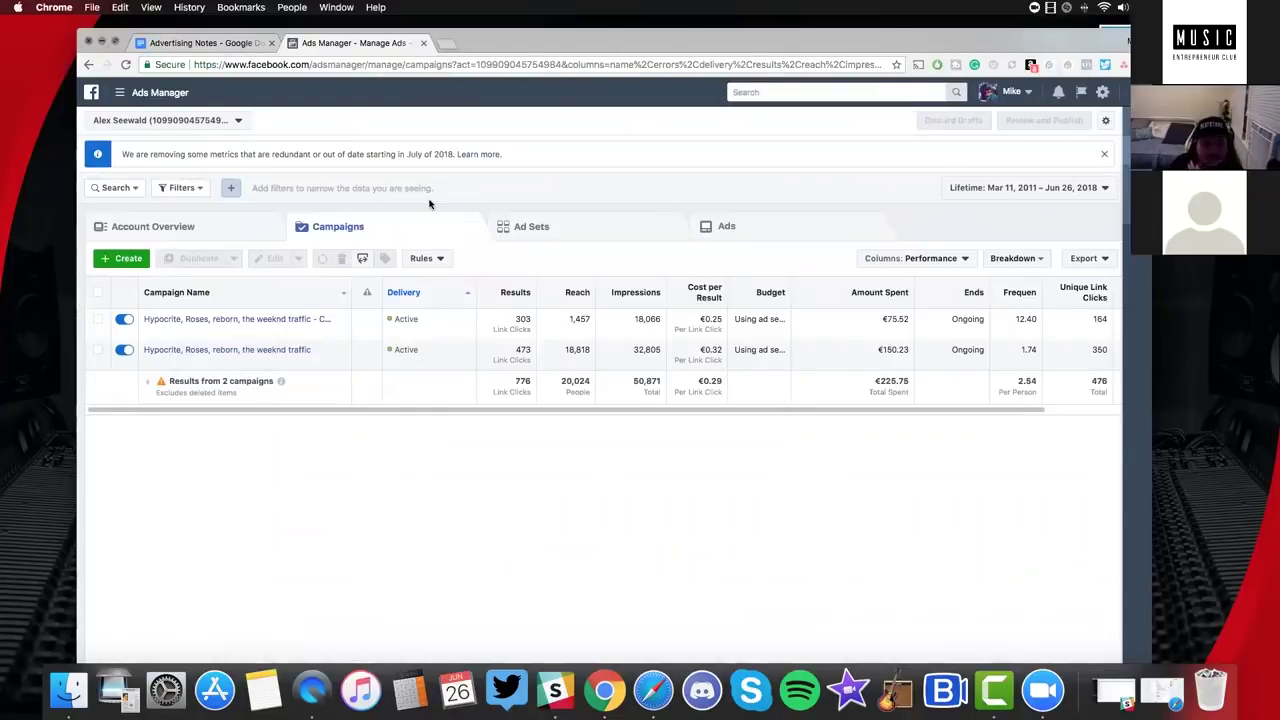
Minimize the browser and open the video Day dreaming ad .mp4 from the Tundra Beats desktop folder in QuickTime Player.
{"action": "left_click", "coordinate": [103, 43]}
{"action": "double_click", "coordinate": [1043, 47]}
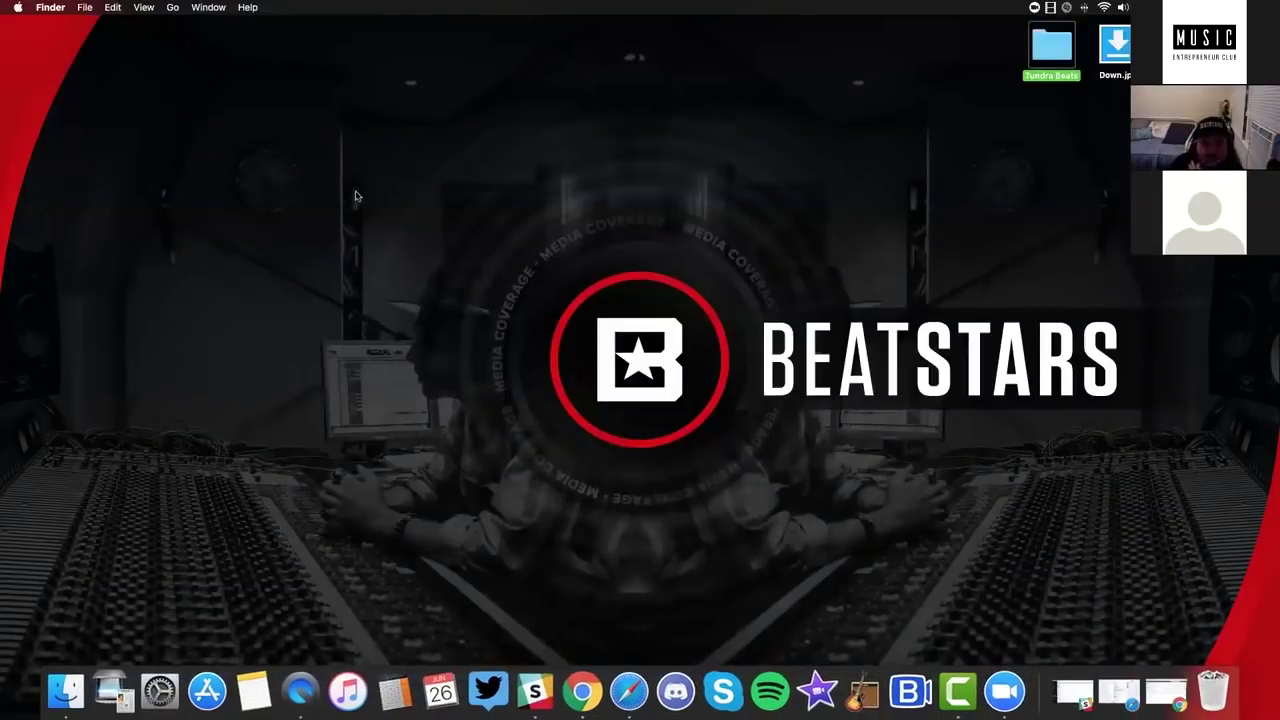
{"action": "left_click_drag", "start_coordinate": [455, 113], "coordinate": [444, 113]}
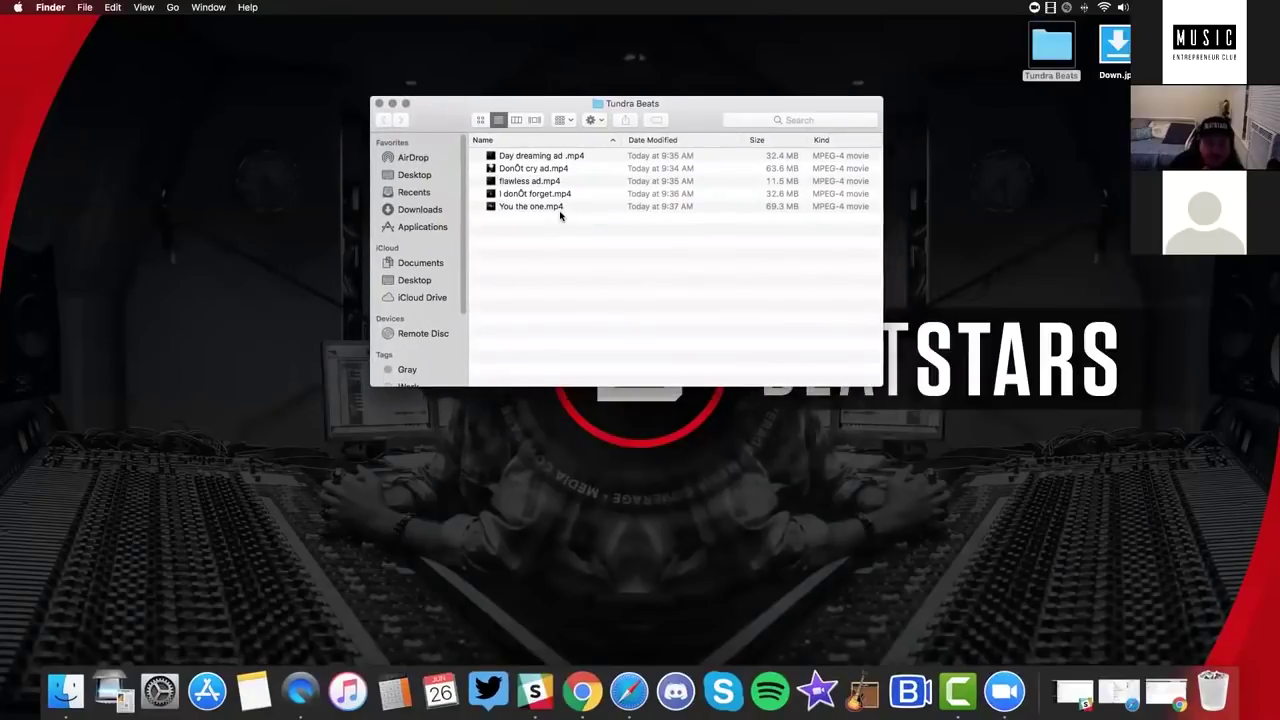
{"action": "double_click", "coordinate": [543, 157]}
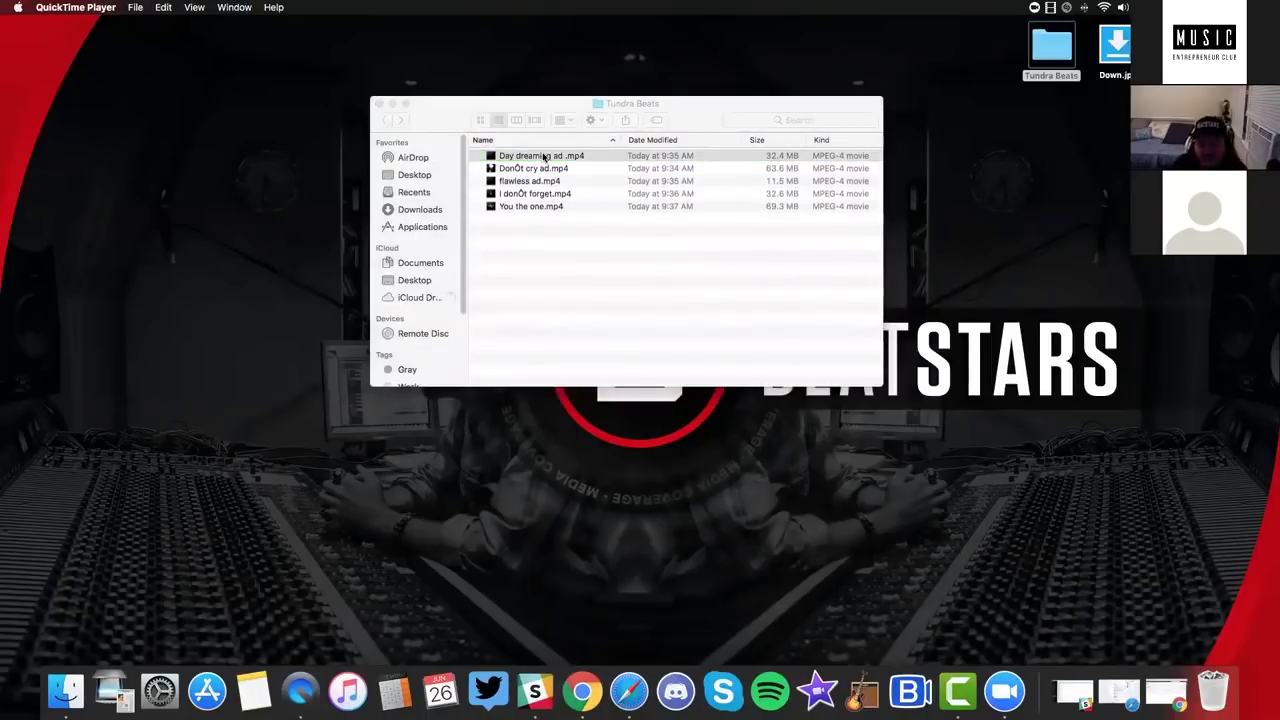
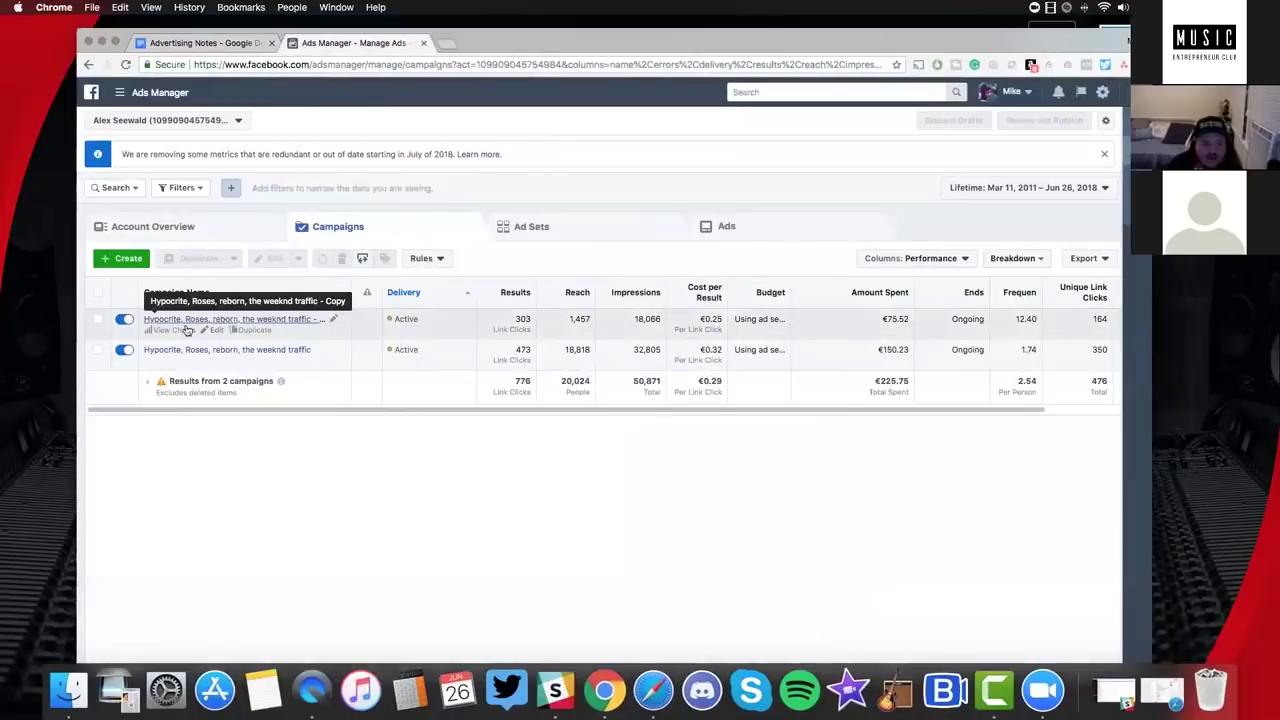
Open the DE - 18+ ad set of the "Hypocrite, Roses, reborn, the weeknd traffic - Copy" campaign for editing and review its schedule and audience targeting.
{"action": "left_click", "coordinate": [202, 323]}
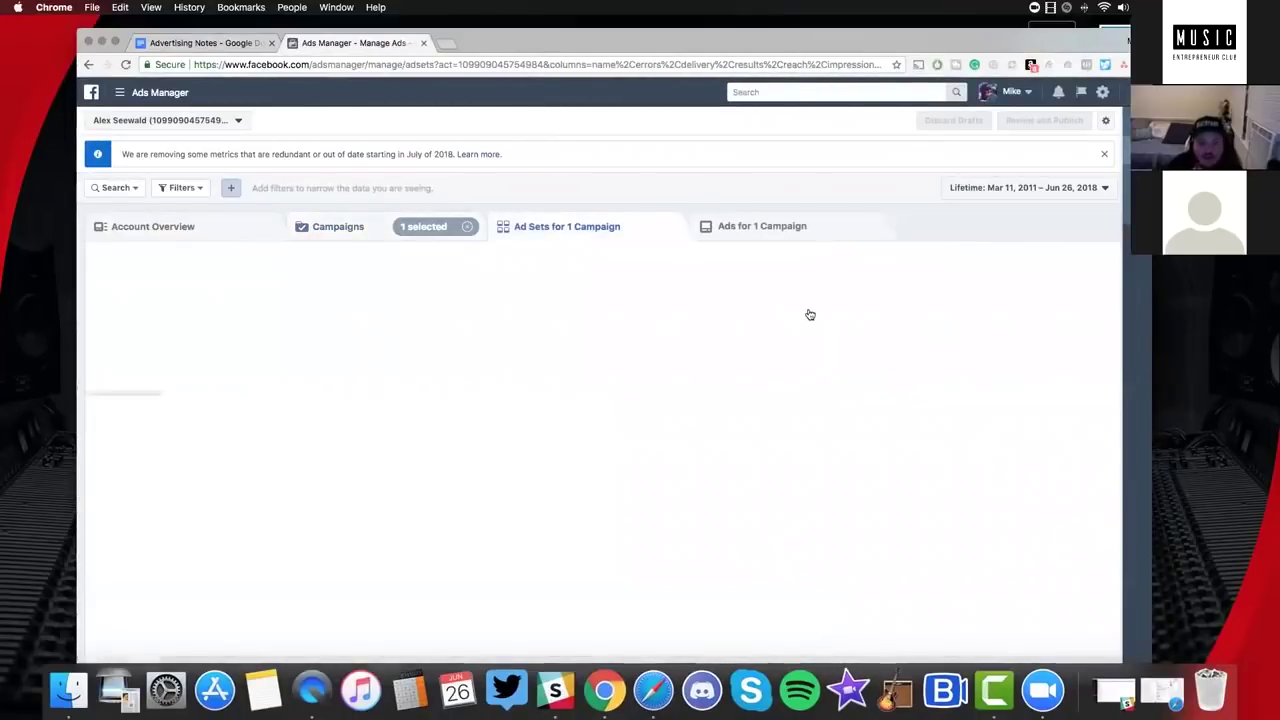
{"action": "left_click", "coordinate": [160, 331]}
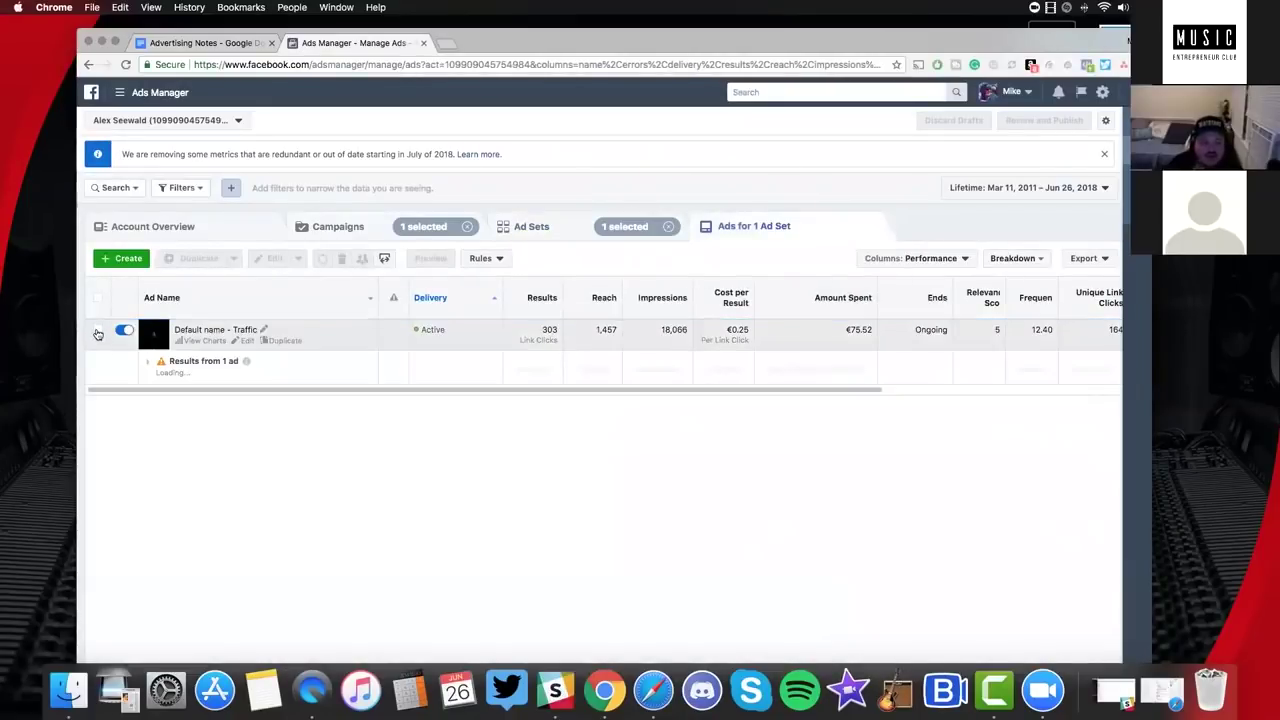
{"action": "left_click", "coordinate": [97, 330]}
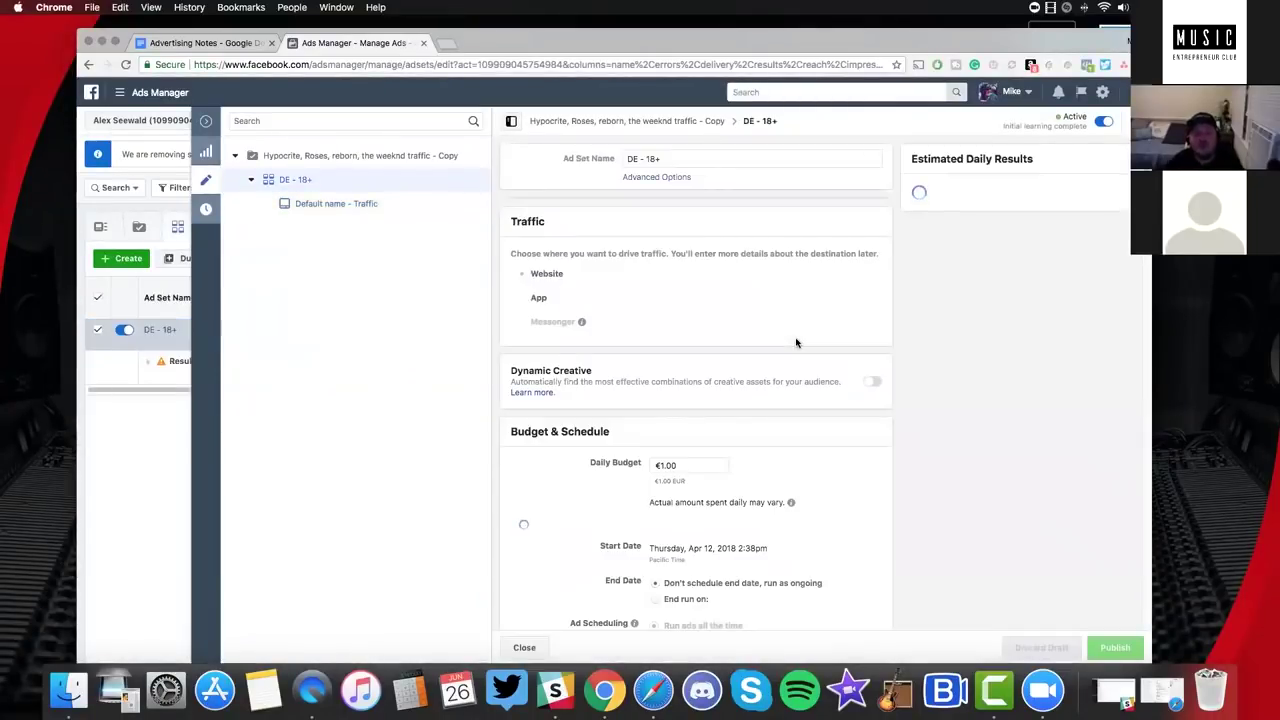
{"action": "scroll", "coordinate": [797, 341], "scroll_direction": "down", "scroll_amount": 10}
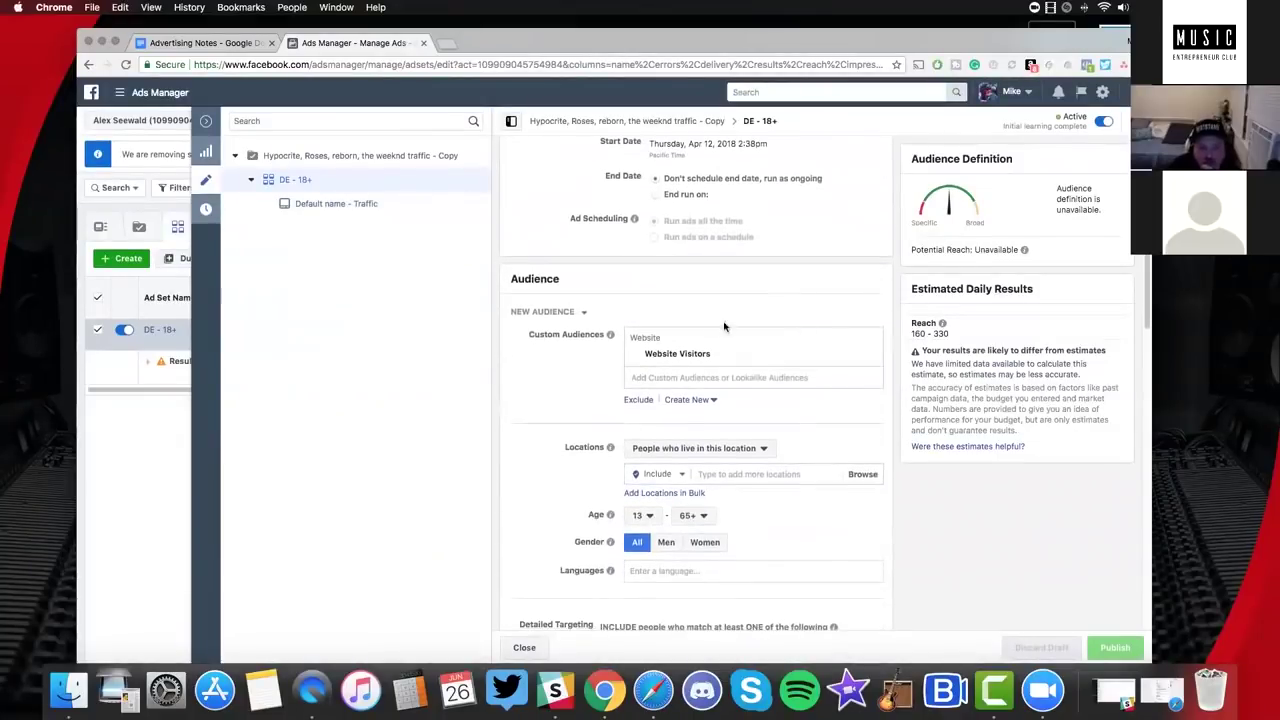
{"action": "scroll", "coordinate": [724, 326], "scroll_direction": "down", "scroll_amount": 1}
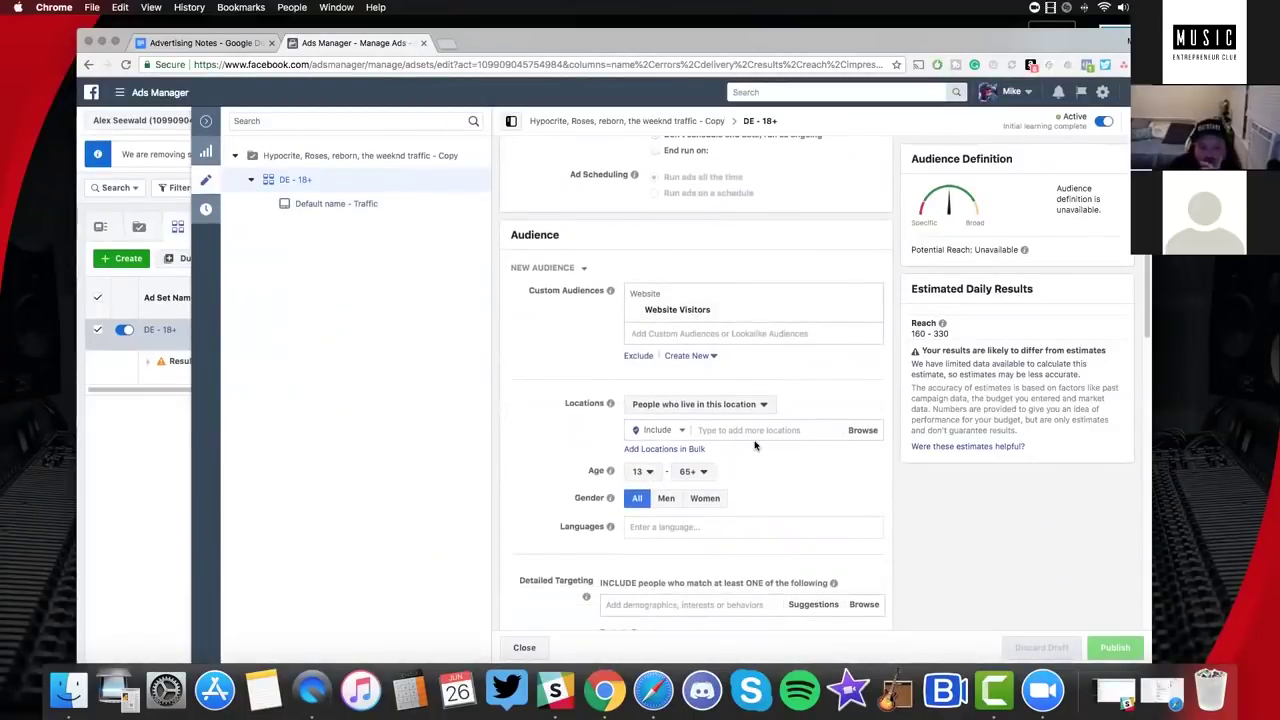
{"action": "scroll", "coordinate": [779, 383], "scroll_direction": "down", "scroll_amount": 9}
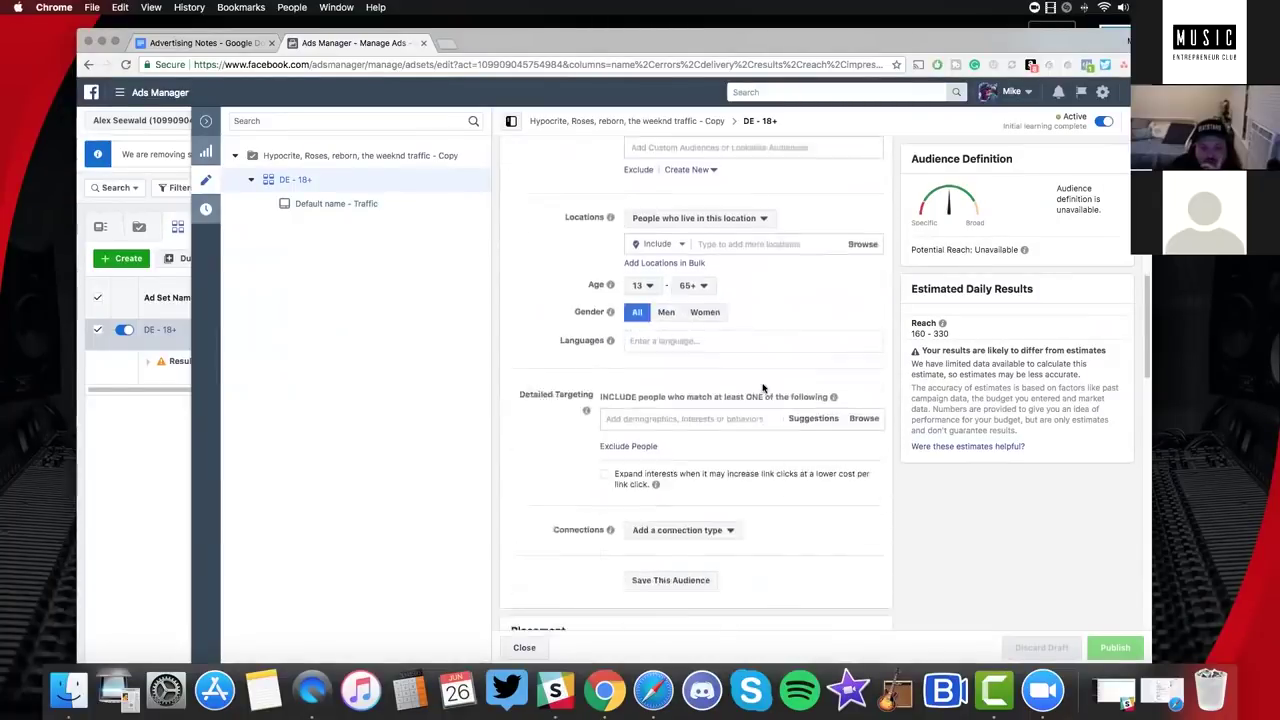
{"action": "scroll", "coordinate": [745, 335], "scroll_direction": "up", "scroll_amount": 20}
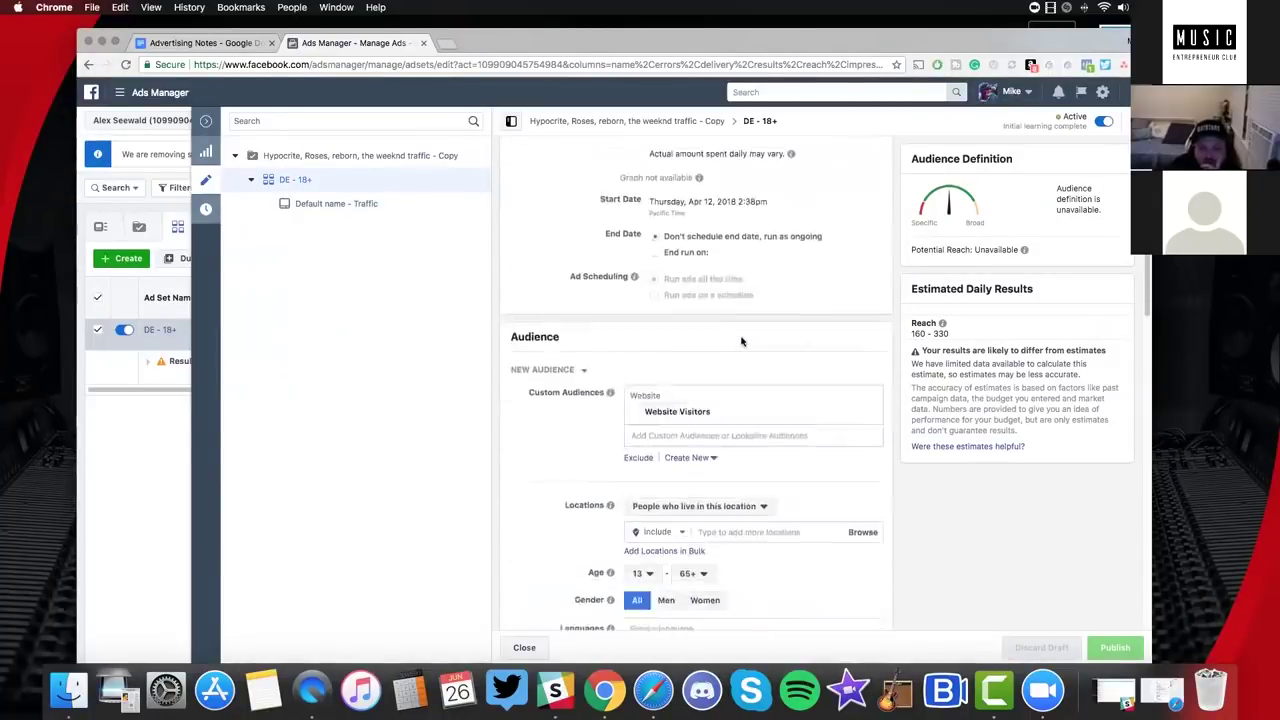
{"action": "left_click", "coordinate": [213, 146]}
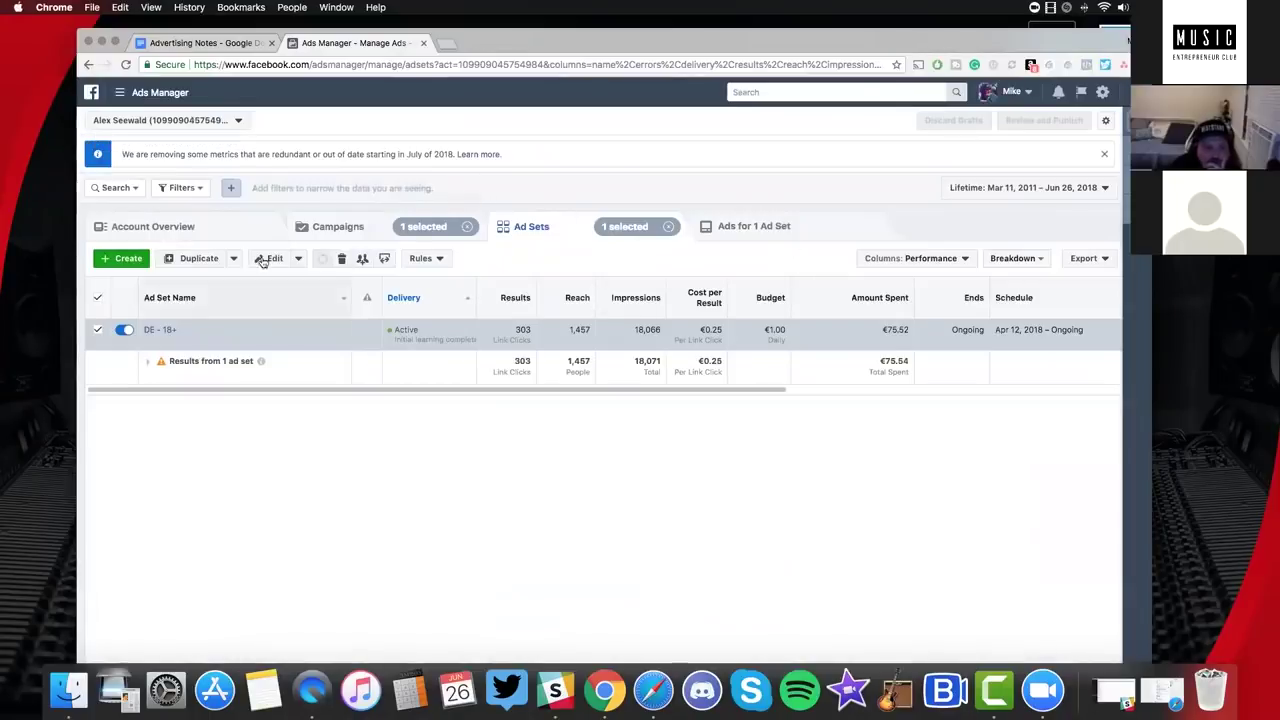
Open the Default name - Traffic ad of the original "Hypocrite, Roses, reborn, the weeknd traffic" campaign for editing.
{"action": "left_click", "coordinate": [356, 230]}
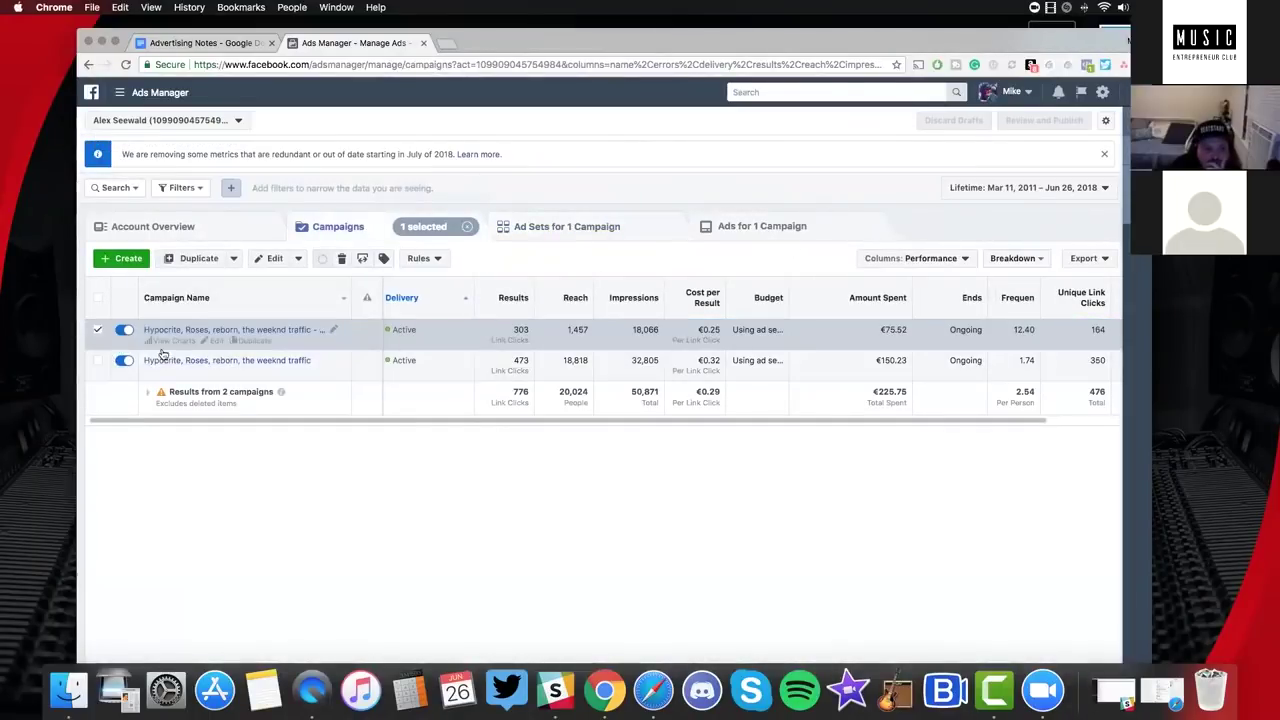
{"action": "left_click", "coordinate": [251, 360]}
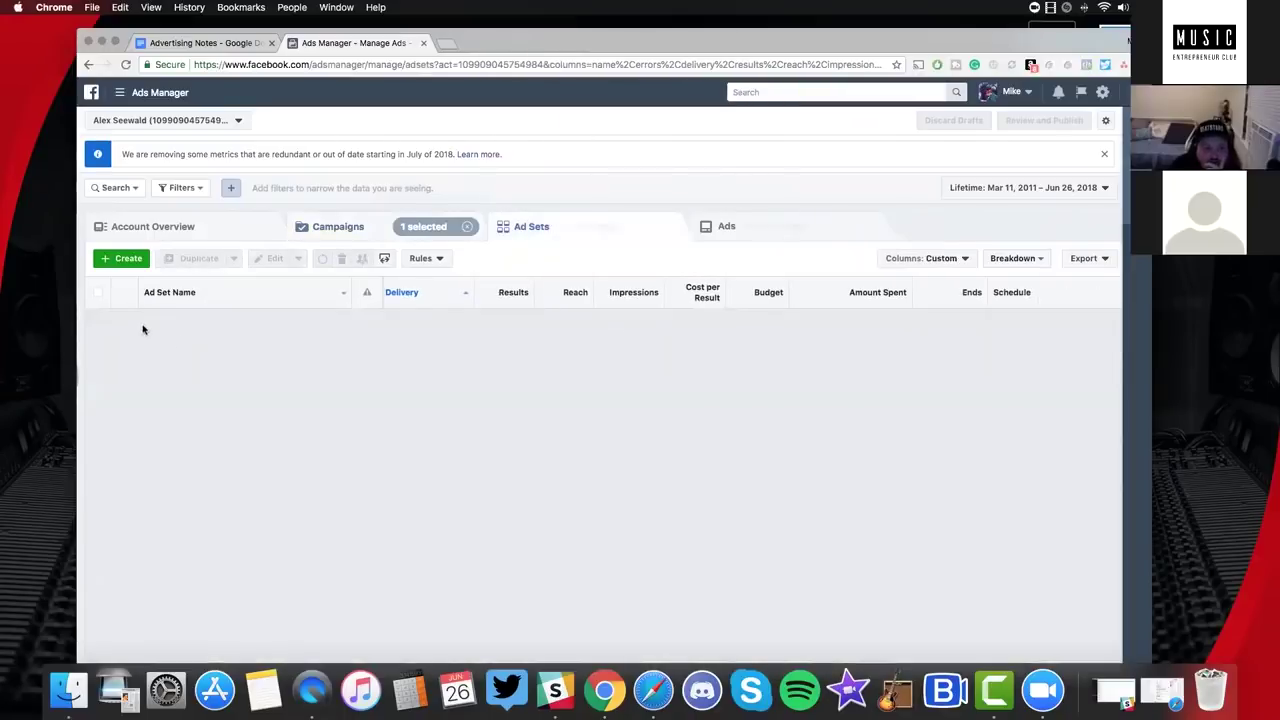
{"action": "left_click", "coordinate": [157, 330]}
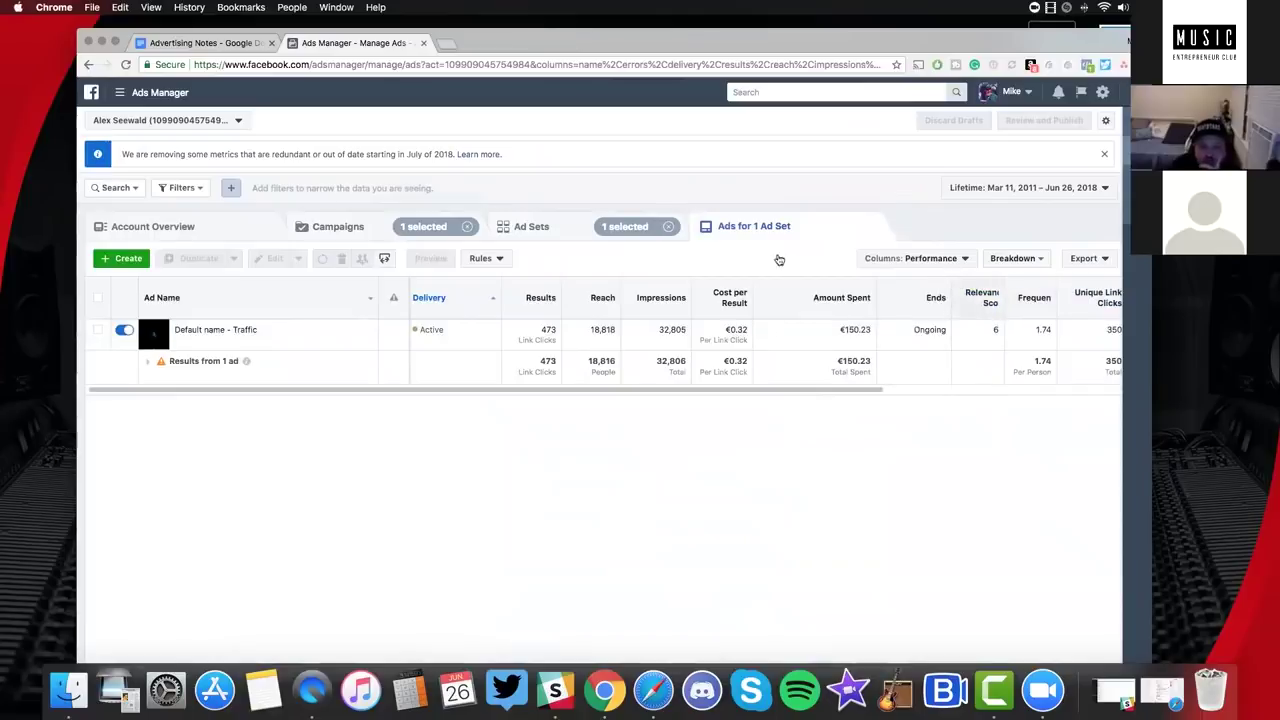
{"action": "mouse_move", "coordinate": [160, 361]}
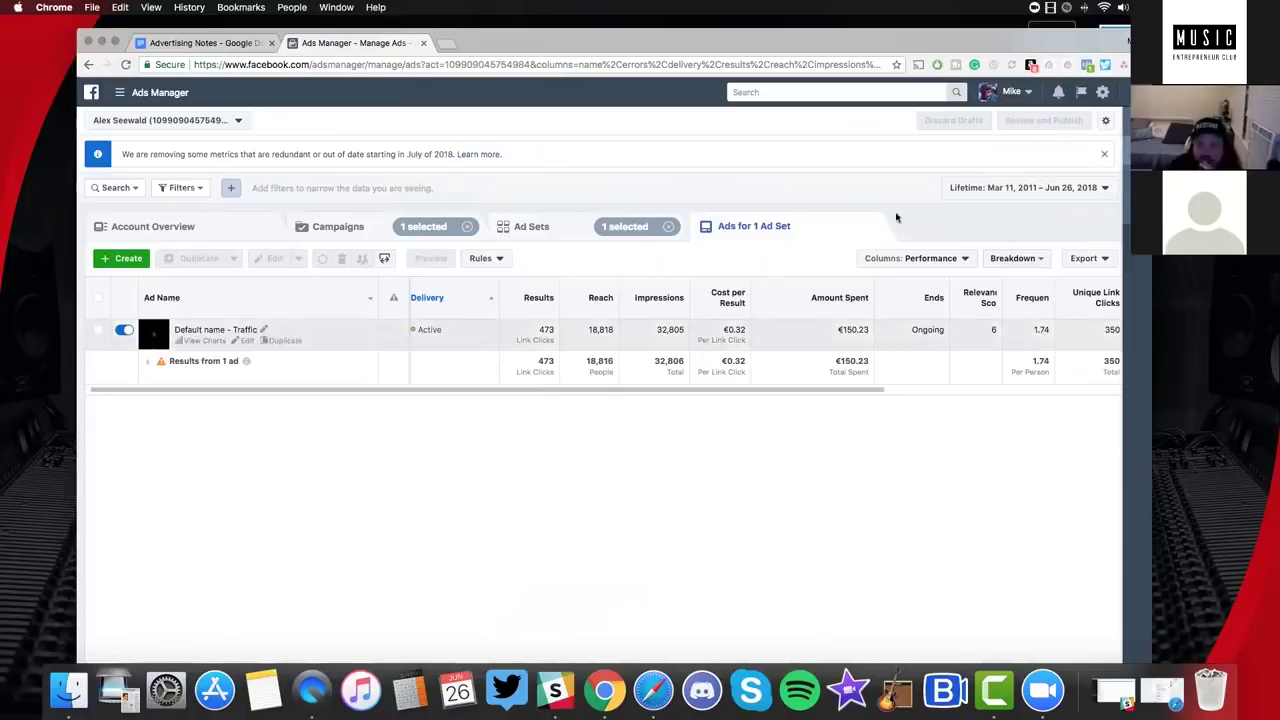
{"action": "left_click", "coordinate": [97, 329]}
{"action": "key", "text": "ctrl+e"}
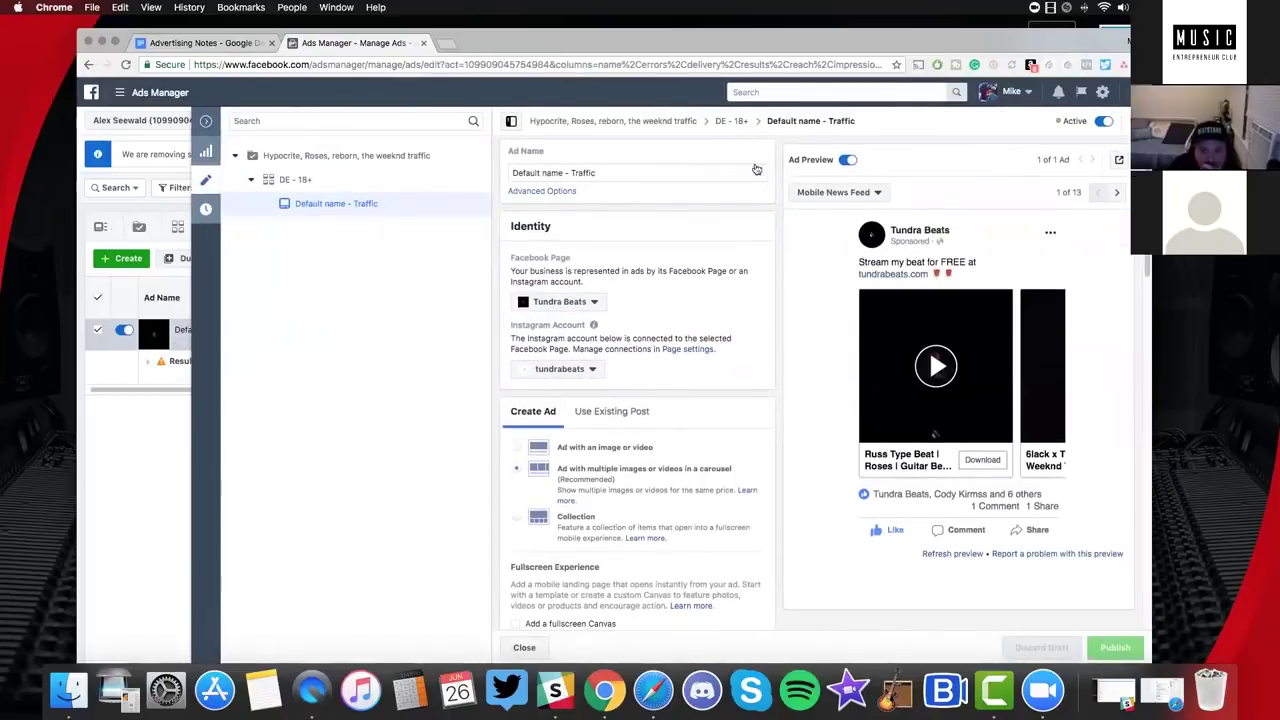
Review the budget, schedule and "rapper and singers" audience targeting of this campaign's DE - 18+ ad set.
{"action": "scroll", "coordinate": [672, 291], "scroll_direction": "down", "scroll_amount": 5}
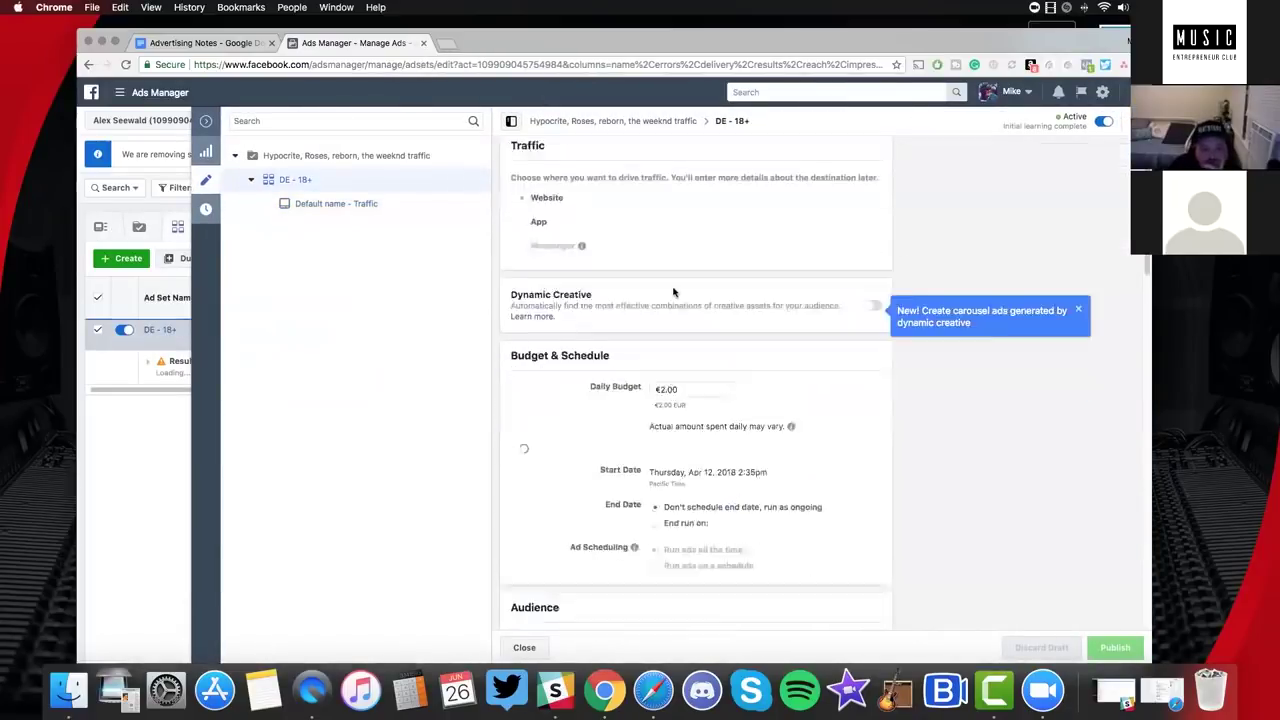
{"action": "scroll", "coordinate": [740, 350], "scroll_direction": "down", "scroll_amount": 2}
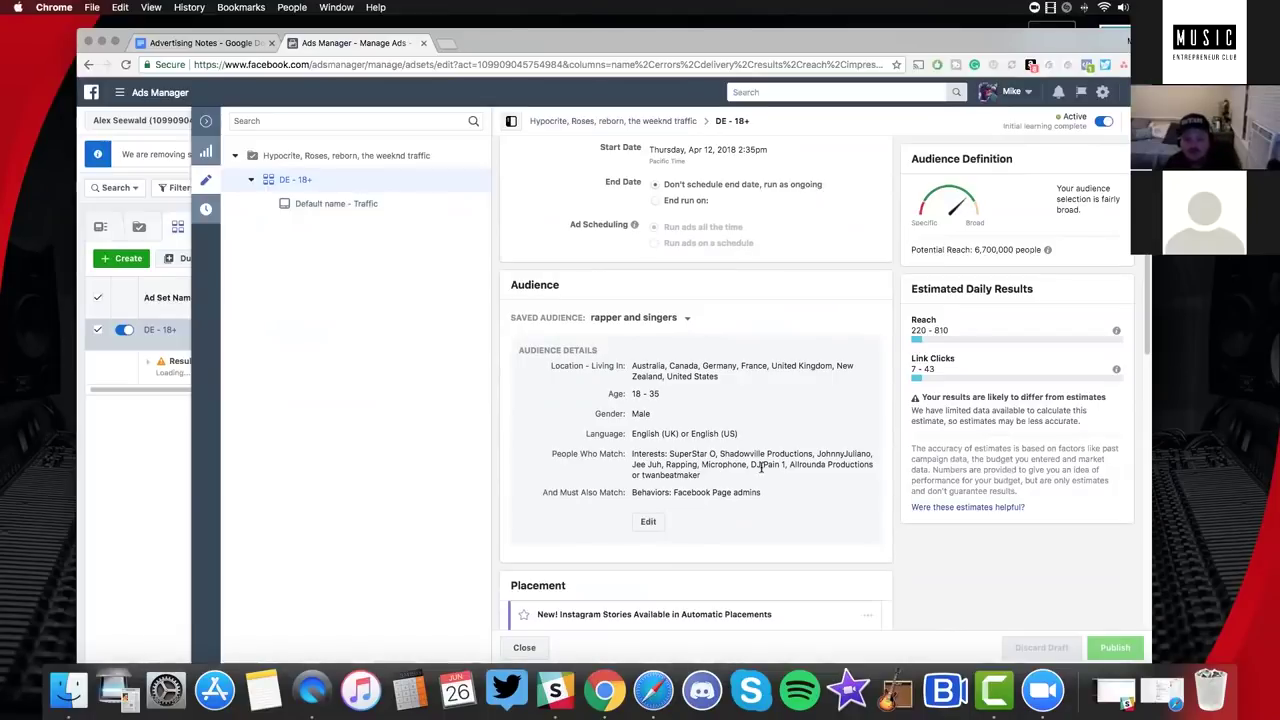
{"action": "left_click_drag", "start_coordinate": [750, 464], "coordinate": [790, 463]}
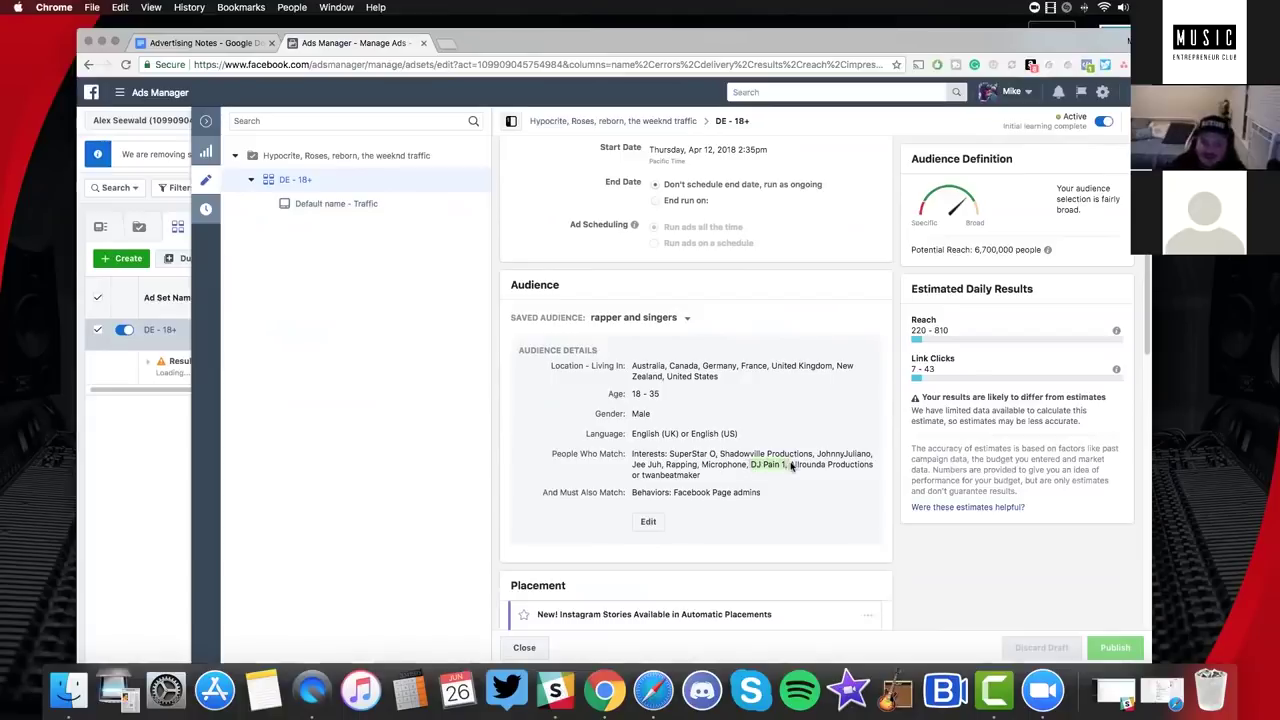
{"action": "scroll", "coordinate": [785, 462], "scroll_direction": "down", "scroll_amount": 1}
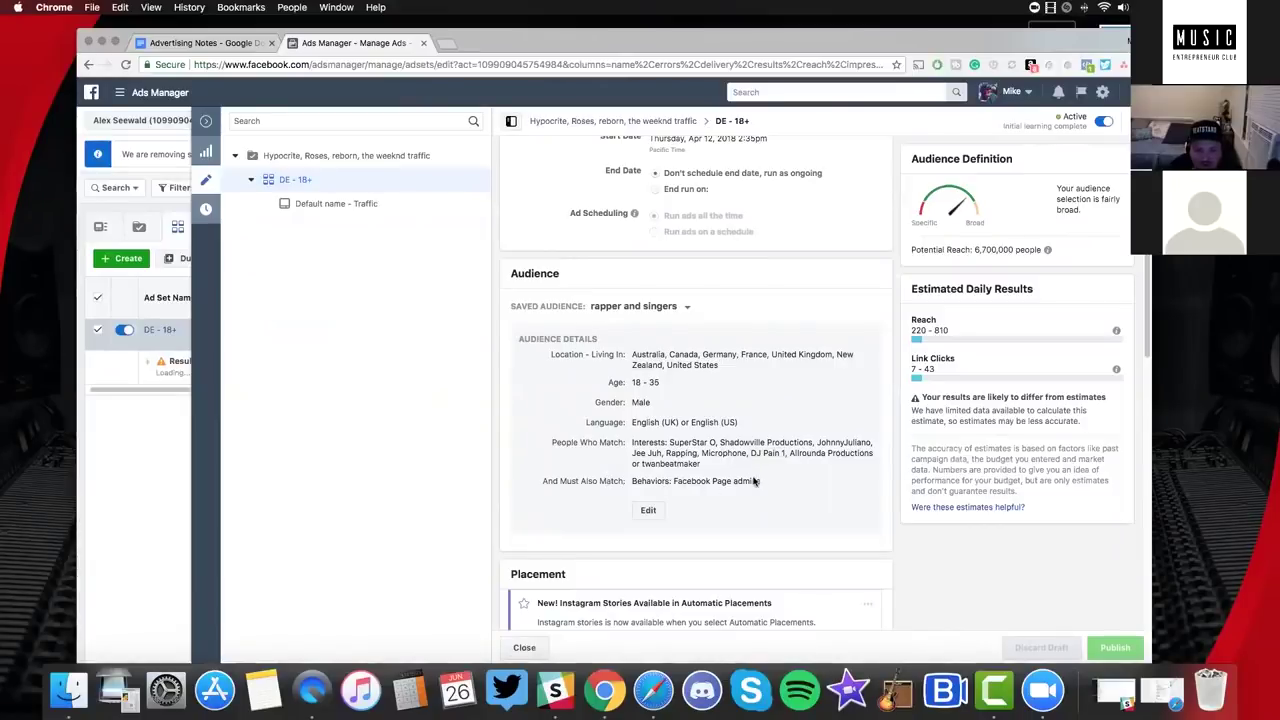
{"action": "scroll", "coordinate": [762, 475], "scroll_direction": "up", "scroll_amount": 5}
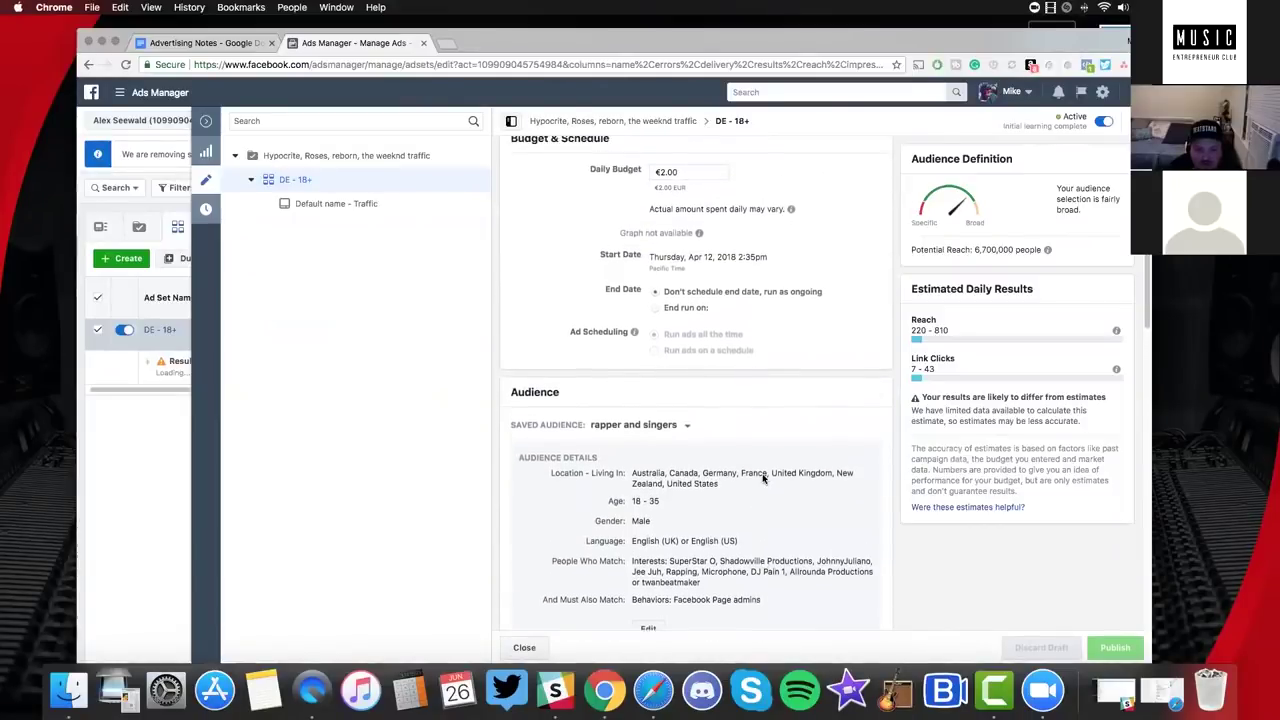
{"action": "scroll", "coordinate": [762, 478], "scroll_direction": "down", "scroll_amount": 2}
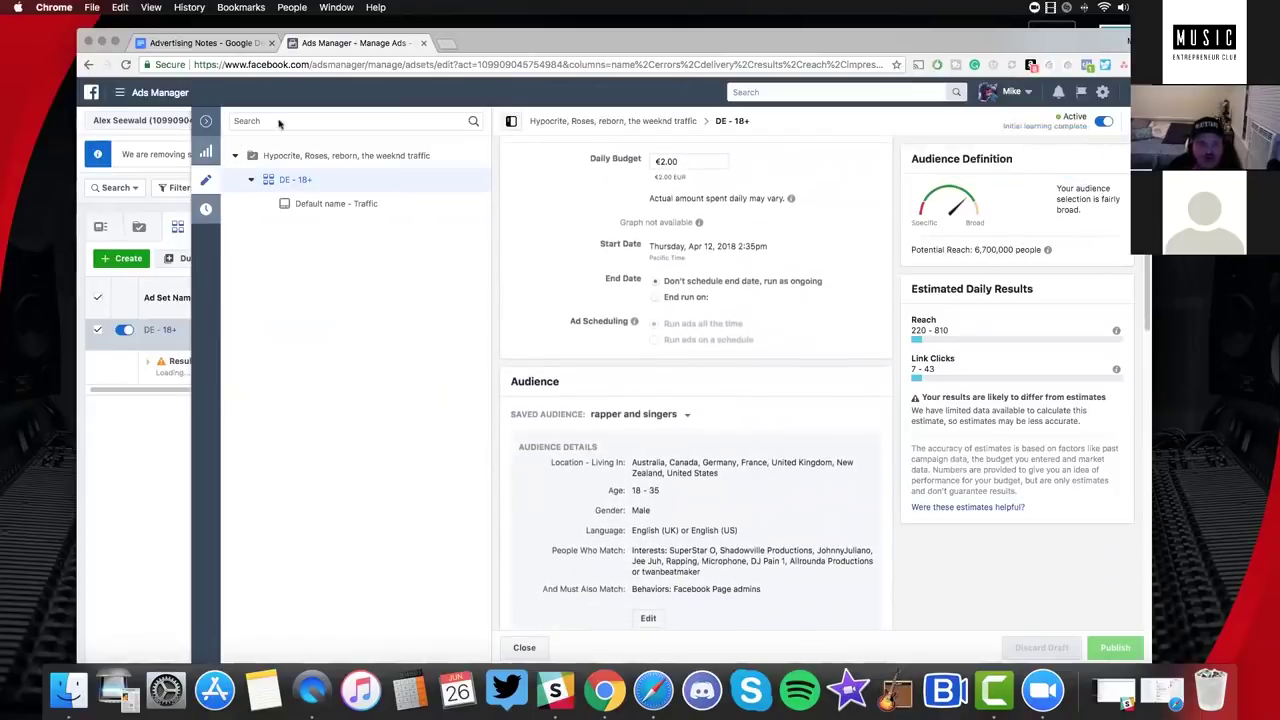
Close the ad set editor, clear the ad set and campaign selections, and return to the campaign list.
{"action": "key", "text": "Escape"}
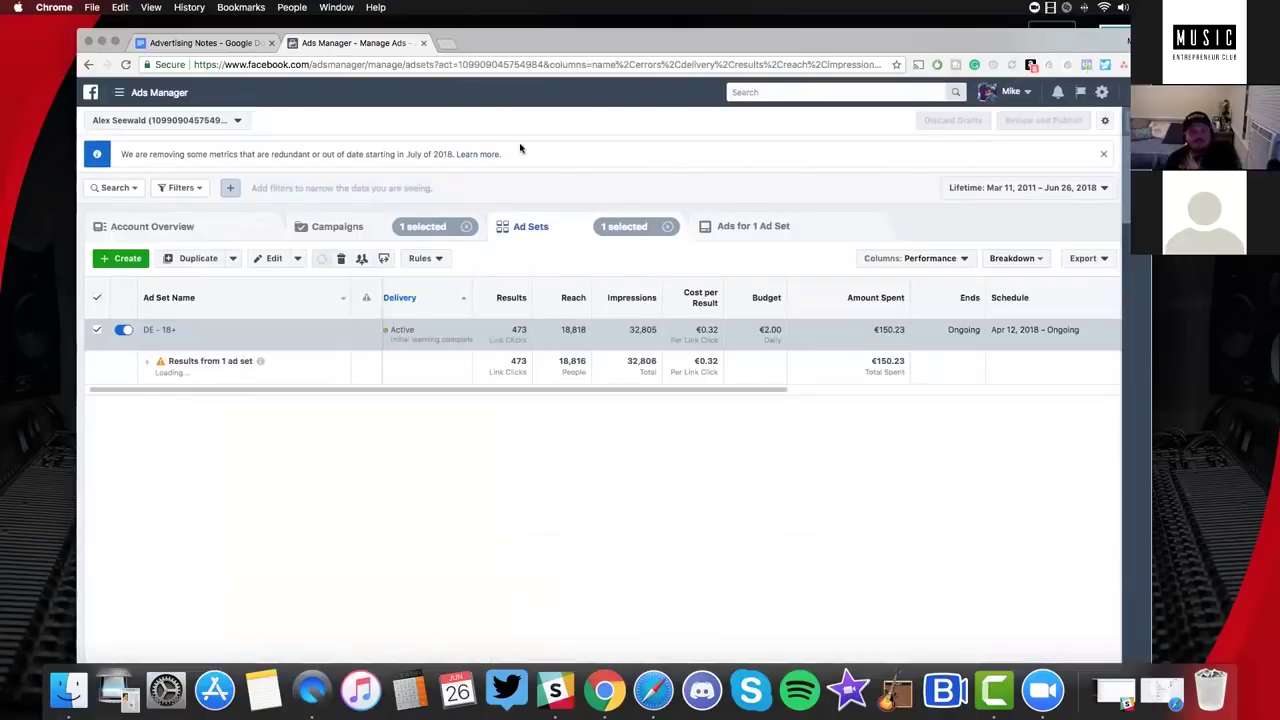
{"action": "left_click", "coordinate": [668, 227]}
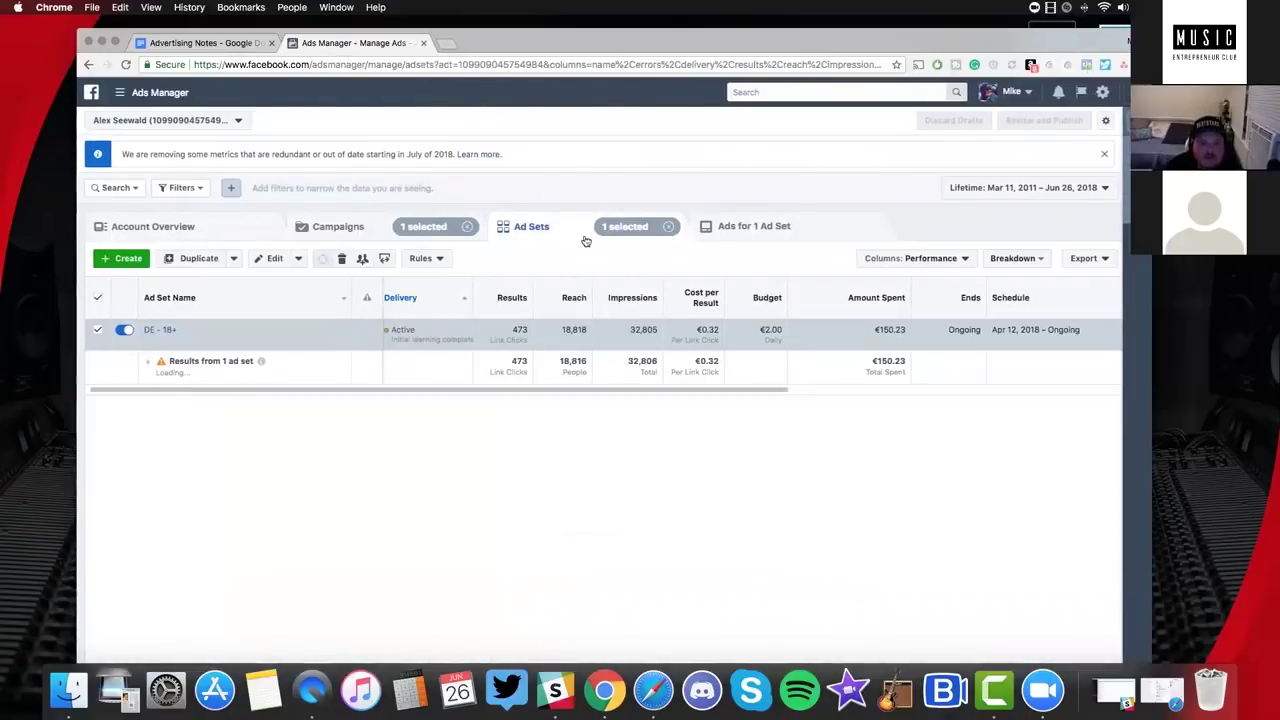
{"action": "left_click", "coordinate": [467, 227]}
{"action": "left_click", "coordinate": [391, 232]}
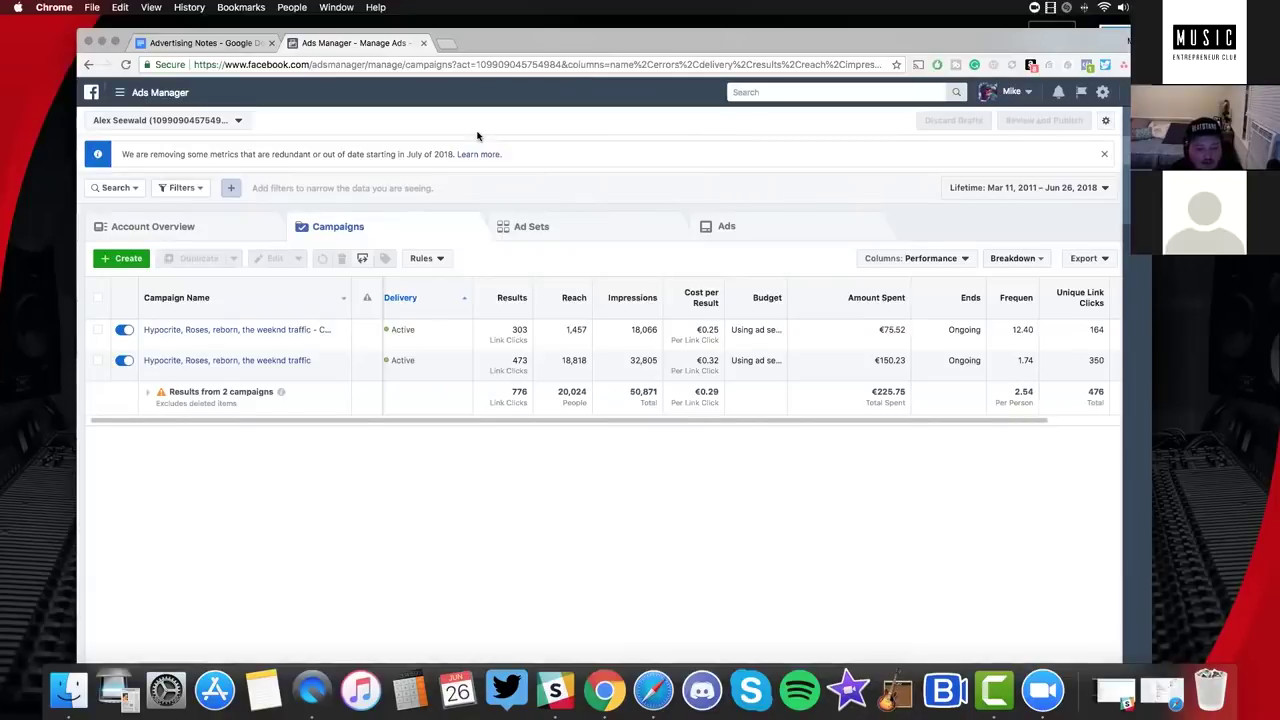
Create a new campaign with the Traffic objective, name it "Trampe (Cold)", and continue to its ad set settings.
{"action": "left_click", "coordinate": [127, 259]}
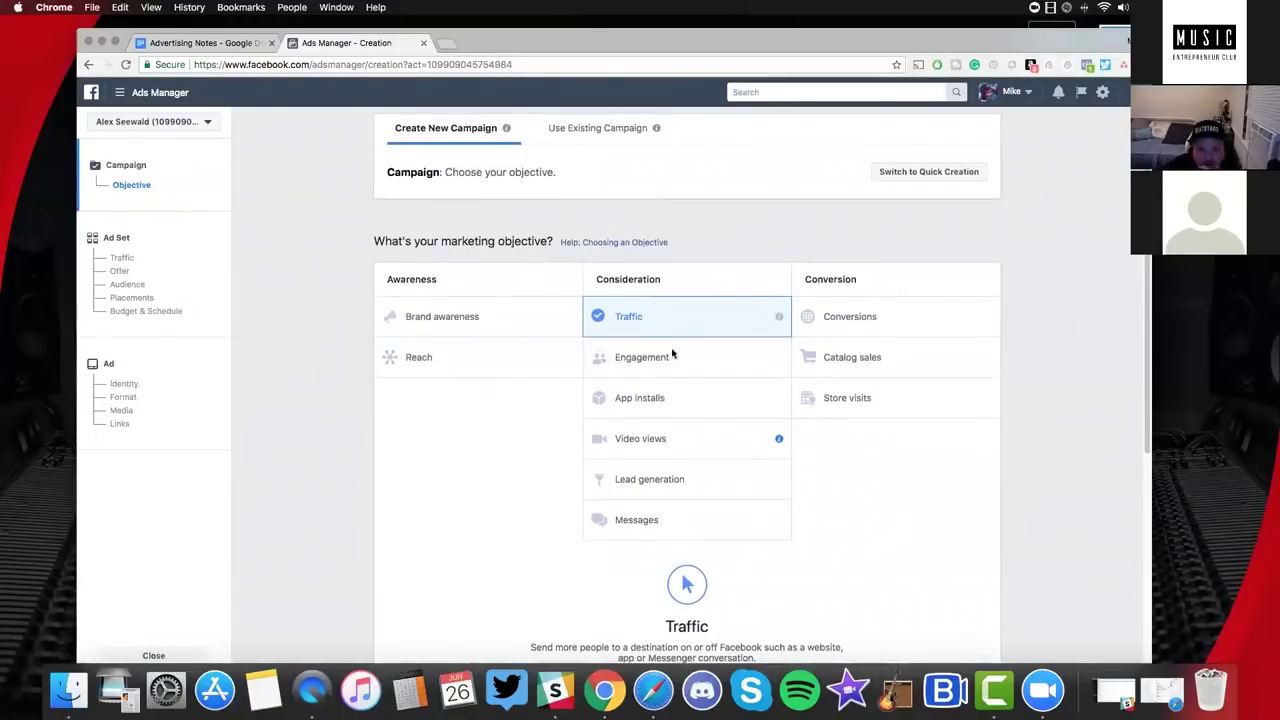
{"action": "left_click", "coordinate": [509, 330]}
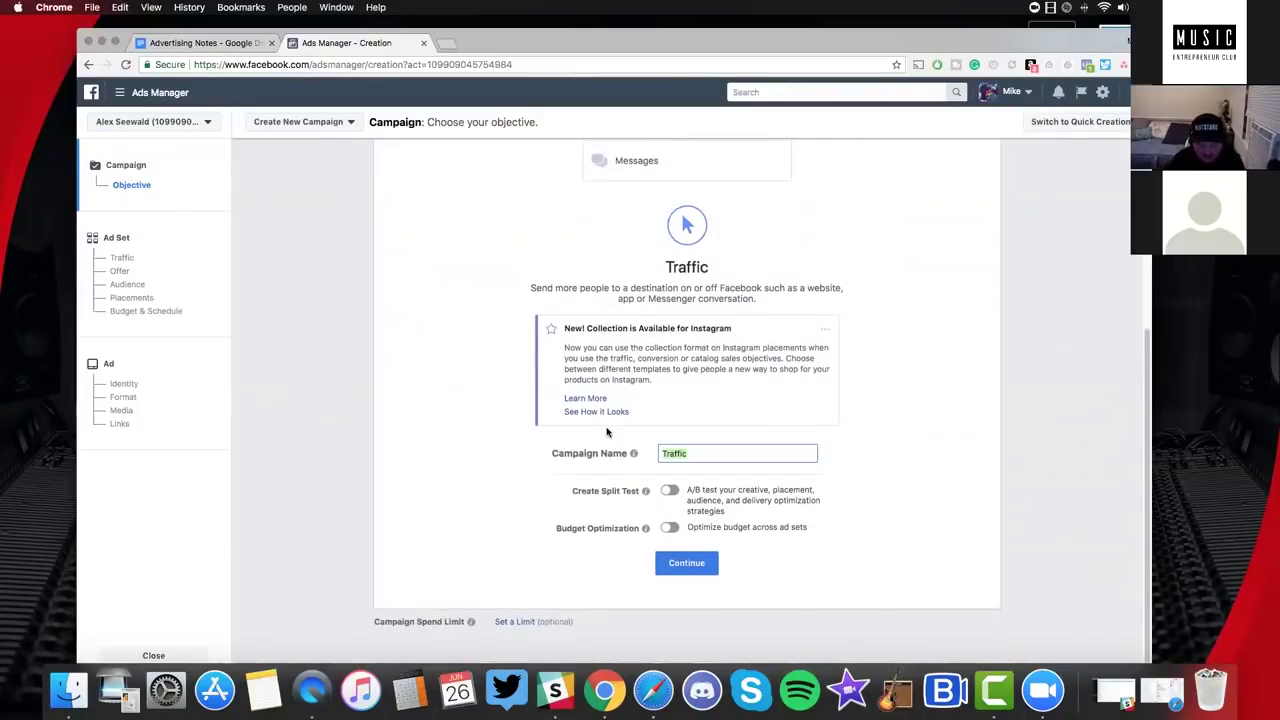
{"action": "type", "text": "Trampe (Cold"}
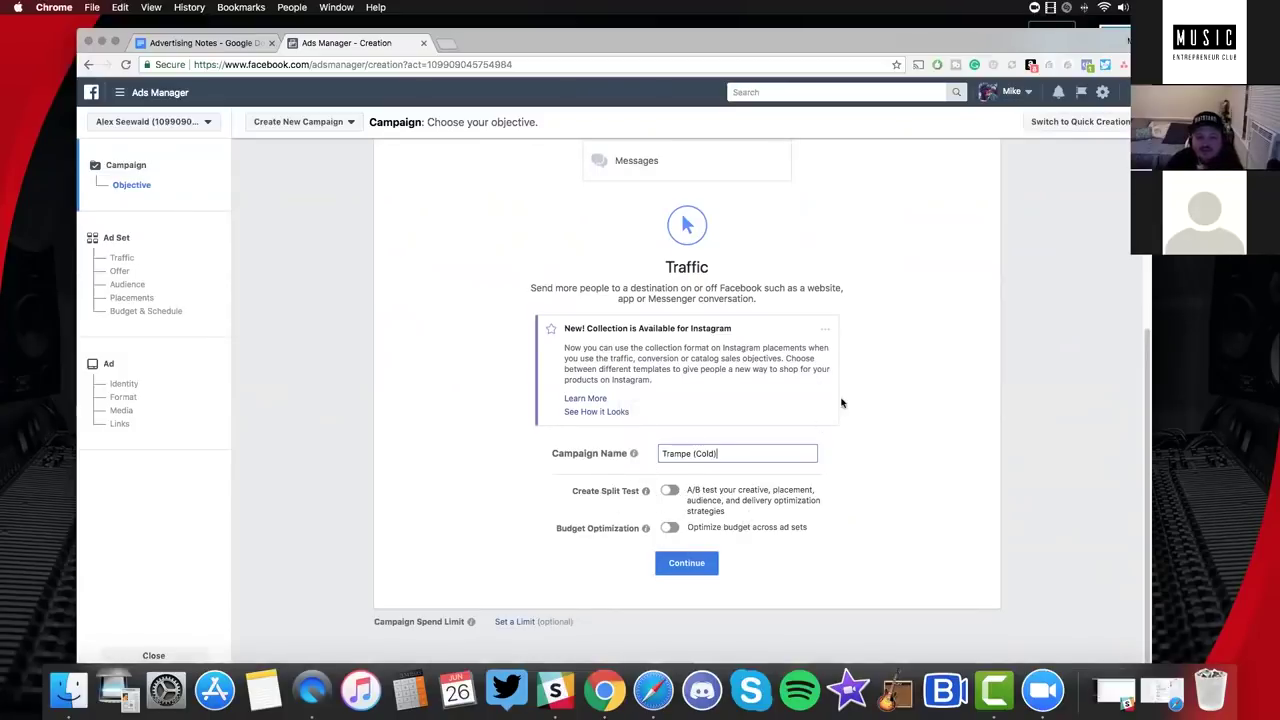
{"action": "scroll", "coordinate": [841, 404], "scroll_direction": "up", "scroll_amount": 3}
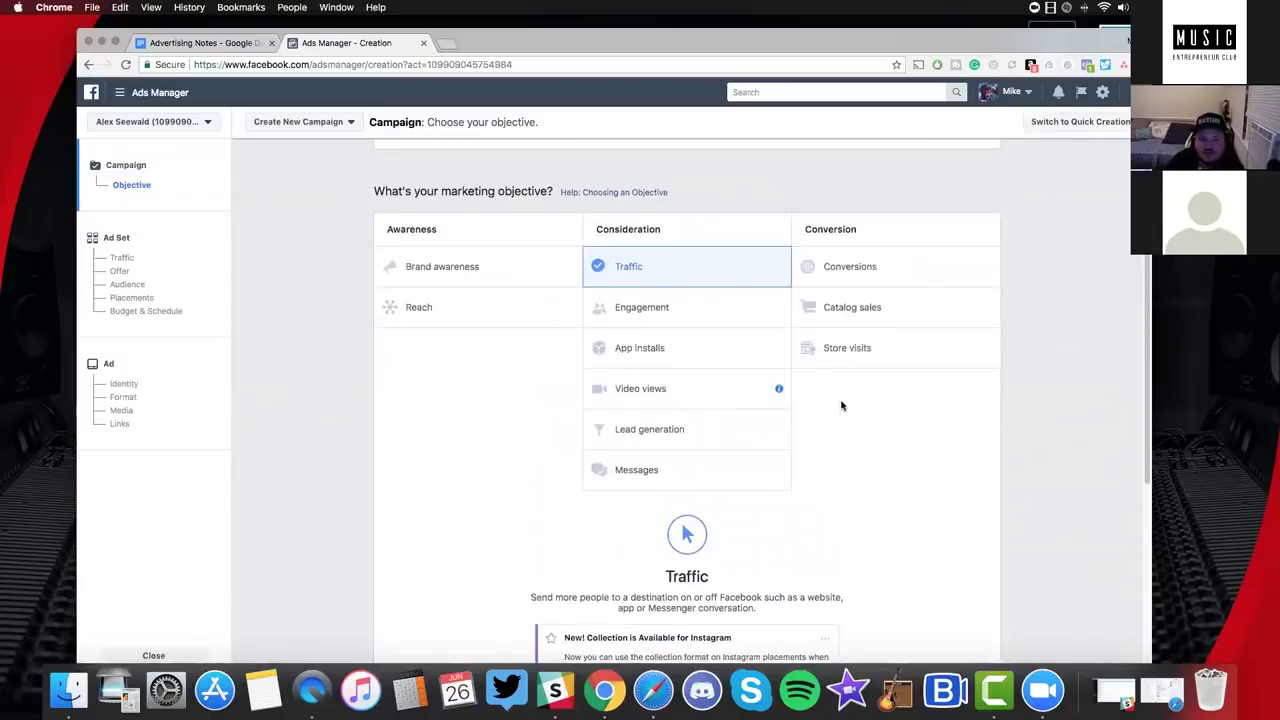
{"action": "scroll", "coordinate": [841, 404], "scroll_direction": "down", "scroll_amount": 2}
{"action": "scroll", "coordinate": [841, 404], "scroll_direction": "down", "scroll_amount": 2}
{"action": "left_click", "coordinate": [702, 566]}
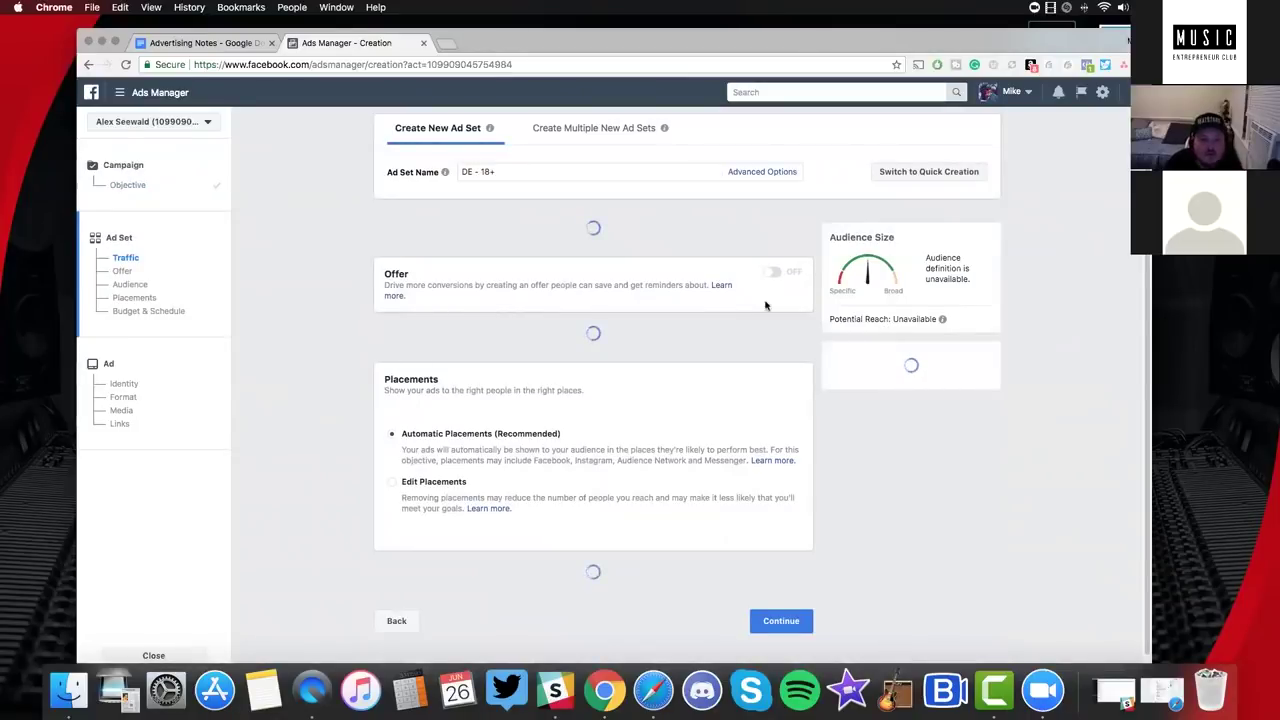
{"action": "triple_click", "coordinate": [535, 173]}
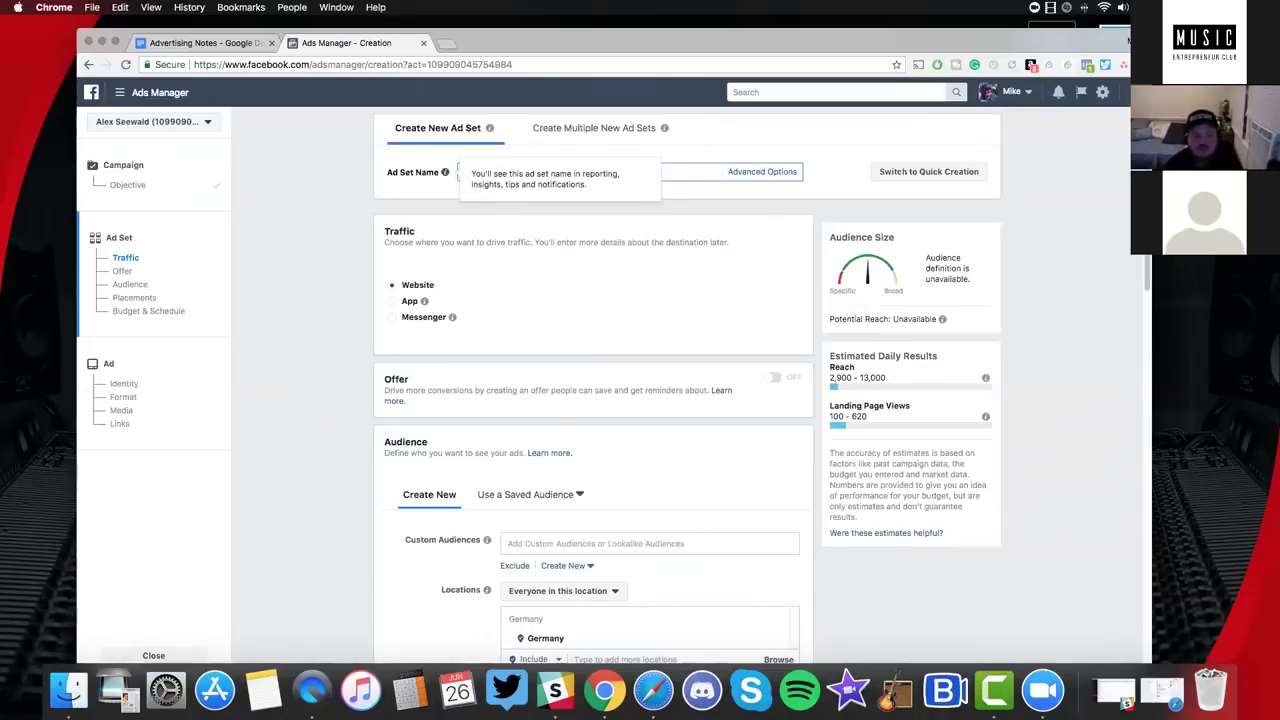
{"action": "left_click", "coordinate": [546, 168]}
{"action": "key", "text": "super+a"}
{"action": "key", "text": "BackSpace"}
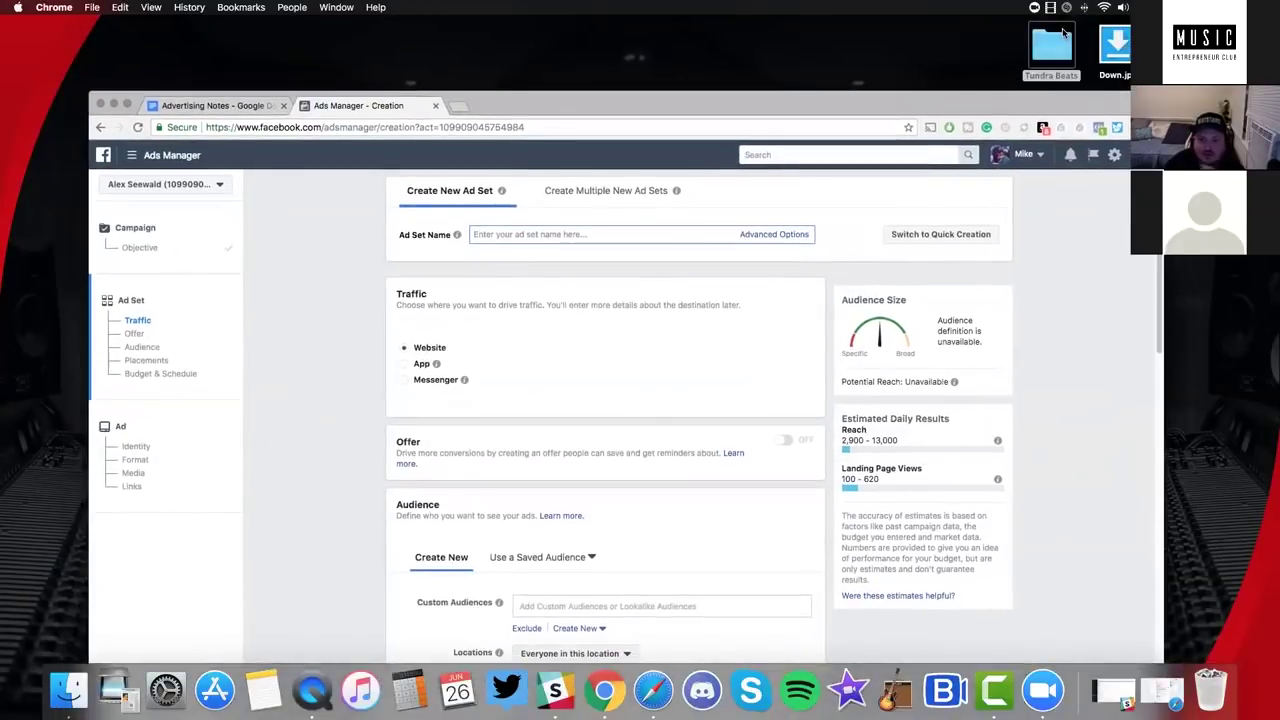
Look up the Day dreaming video's file name in the Tundra Beats desktop folder and close the folder.
{"action": "double_click", "coordinate": [1064, 33]}
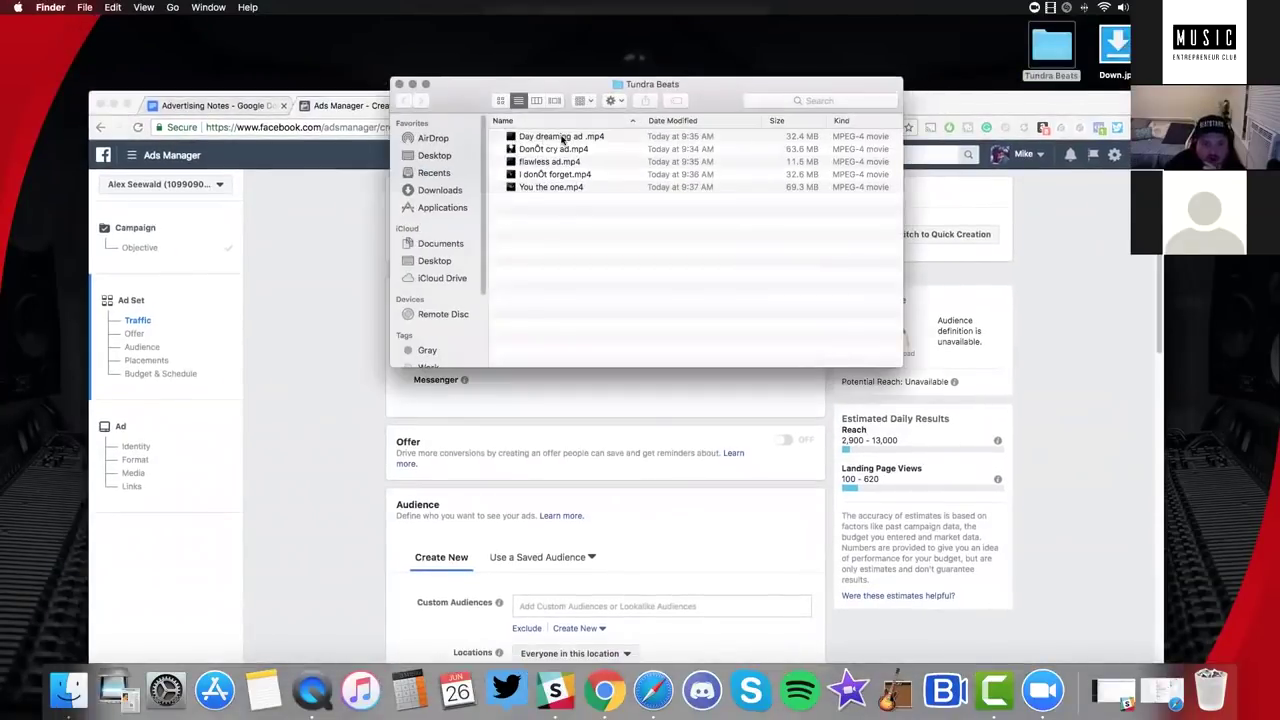
{"action": "left_click", "coordinate": [565, 139]}
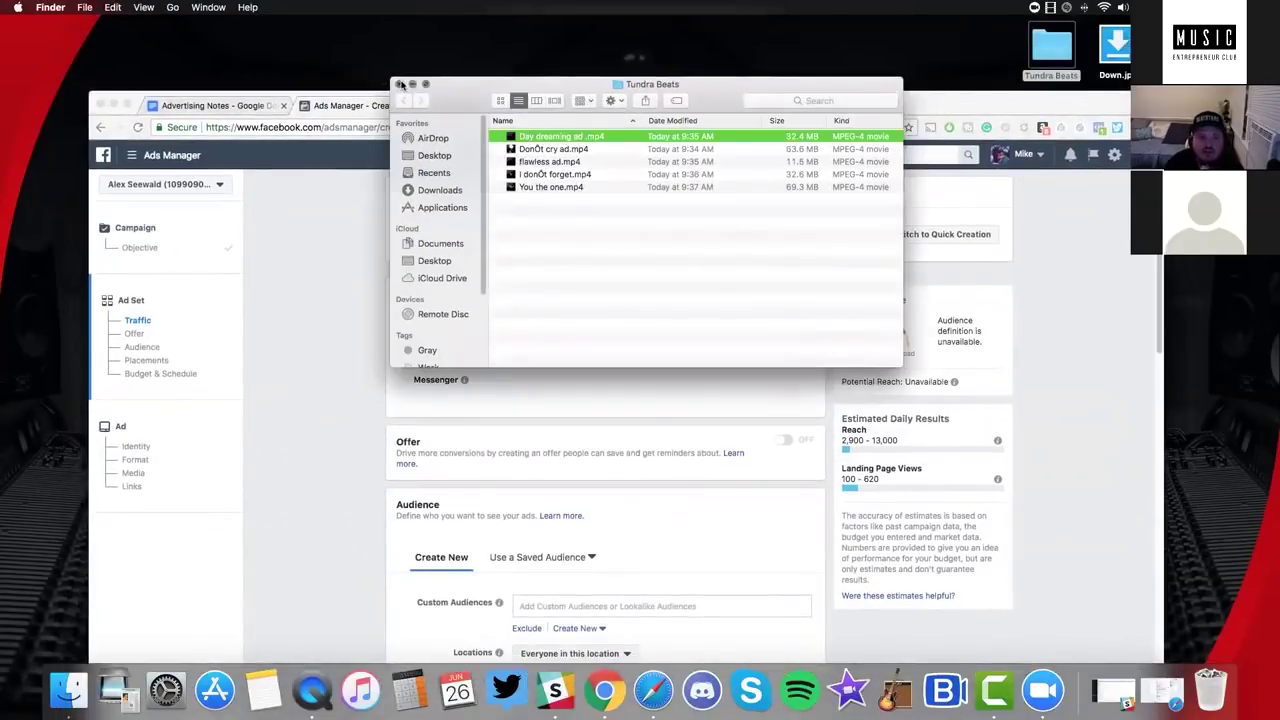
{"action": "left_click", "coordinate": [399, 84]}
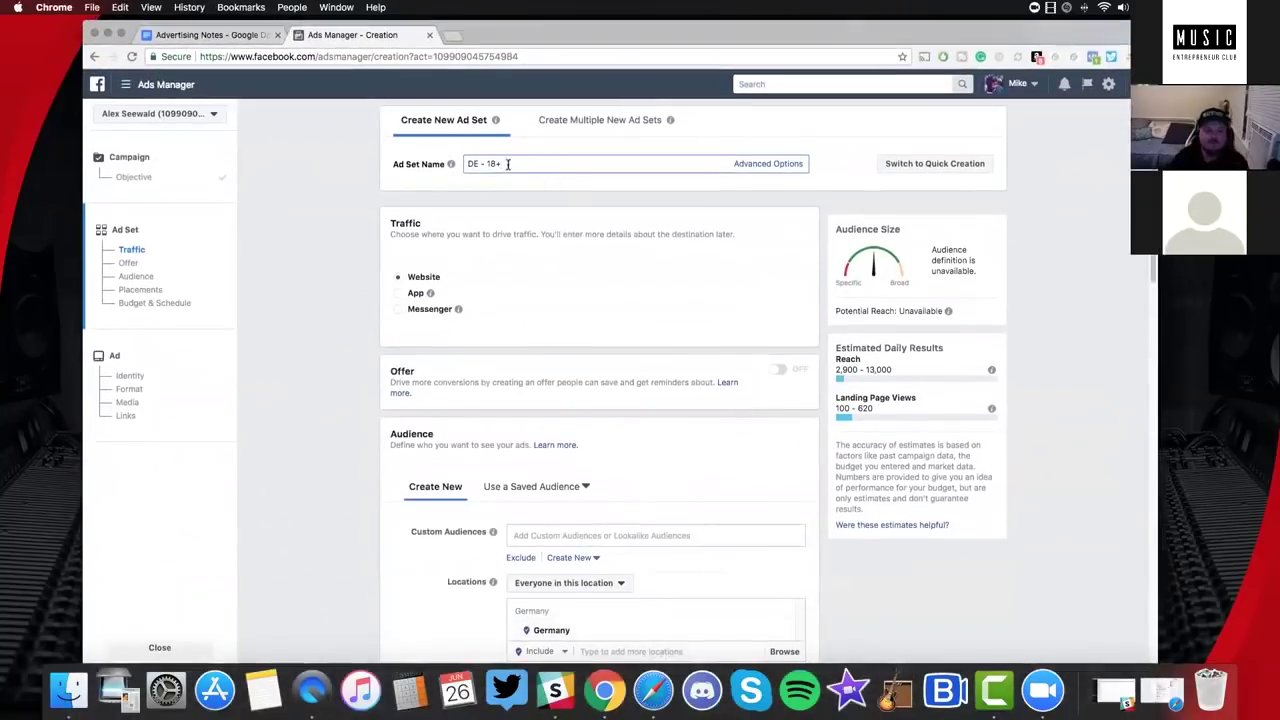
Replace the default ad set name with "Daydreaming".
{"action": "left_click", "coordinate": [421, 163]}
{"action": "key", "text": "BackSpace"}
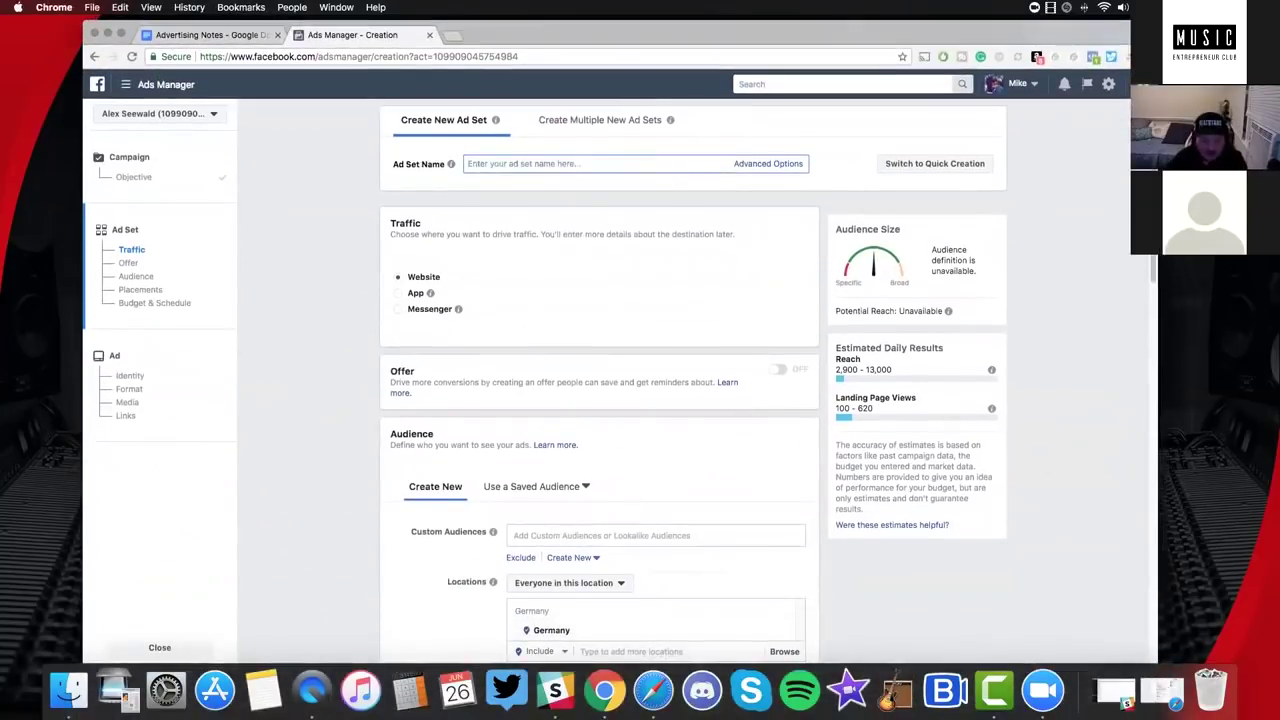
{"action": "type", "text": "Daydreaming"}
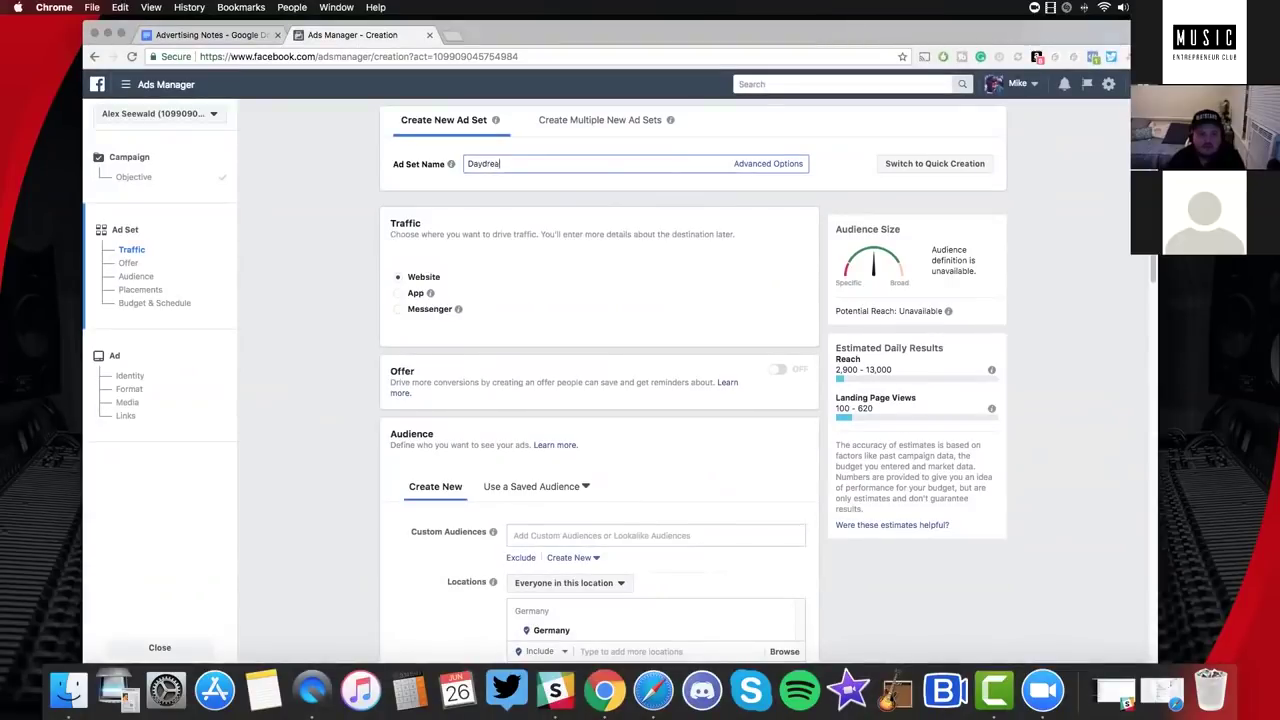
{"action": "left_click", "coordinate": [521, 325]}
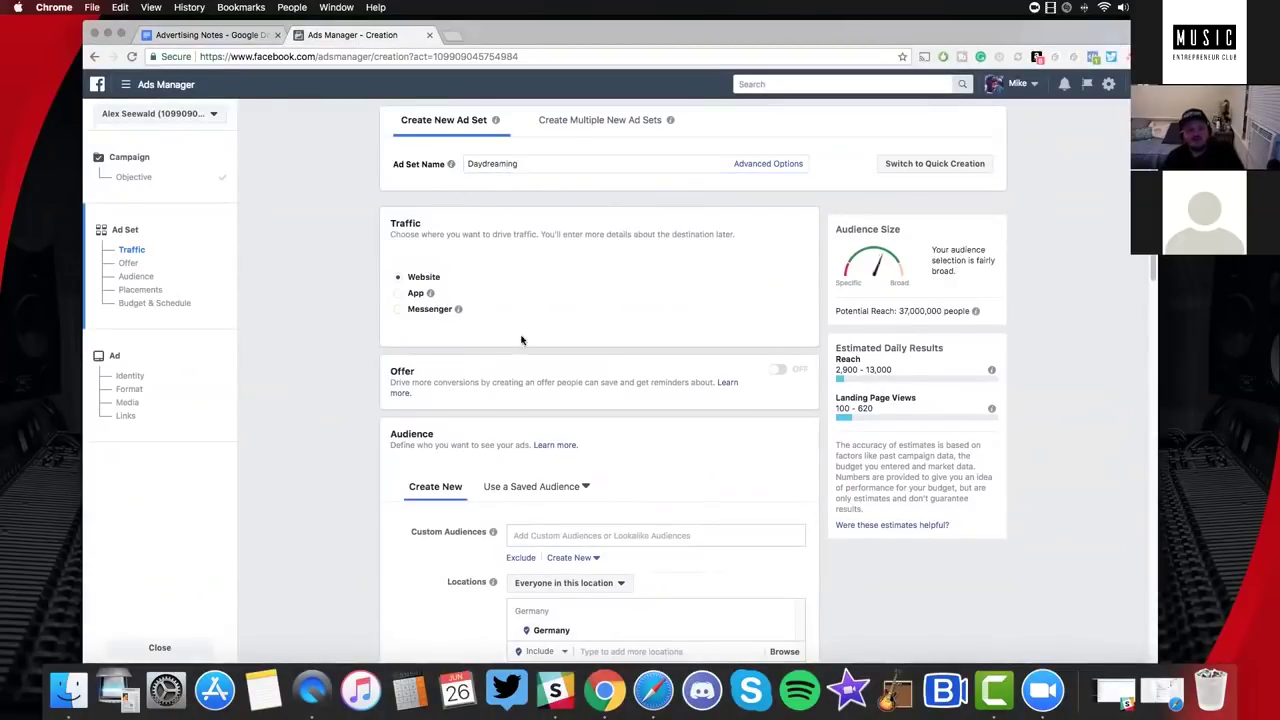
Remove Germany from the locations of the new ad set's audience.
{"action": "scroll", "coordinate": [521, 340], "scroll_direction": "down", "scroll_amount": 3}
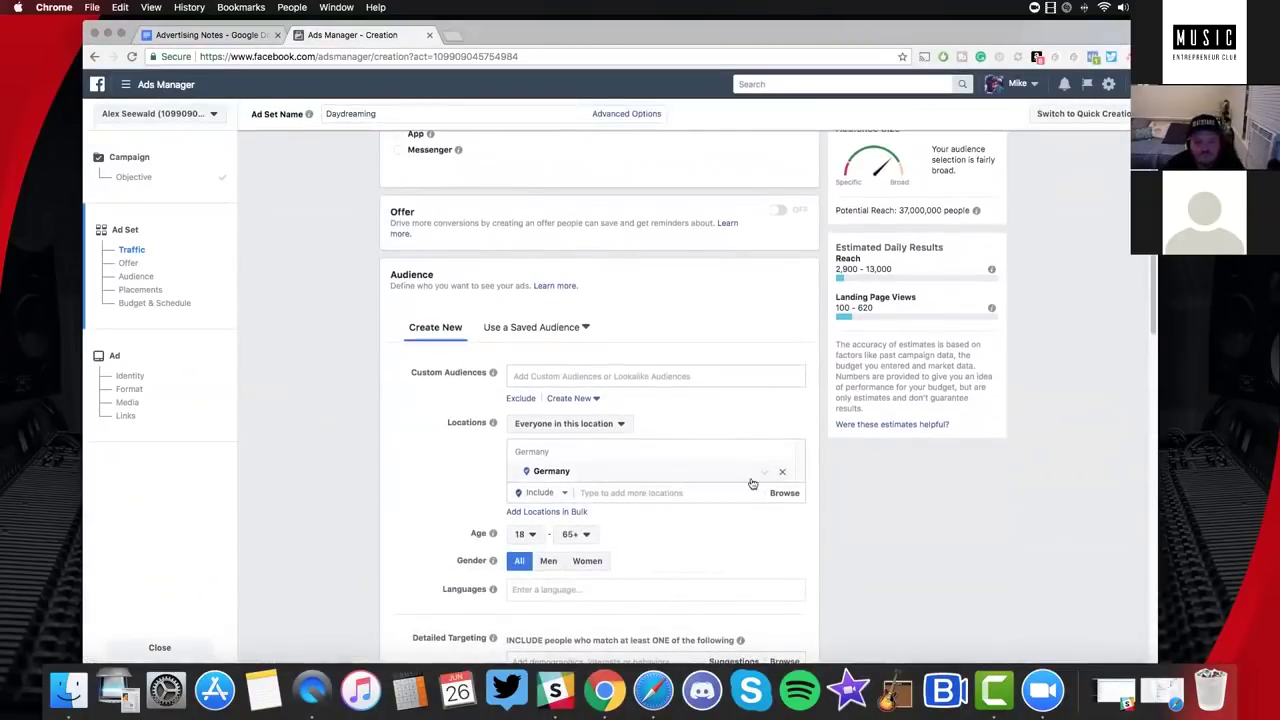
{"action": "left_click", "coordinate": [782, 471]}
{"action": "scroll", "coordinate": [565, 280], "scroll_direction": "up", "scroll_amount": 3}
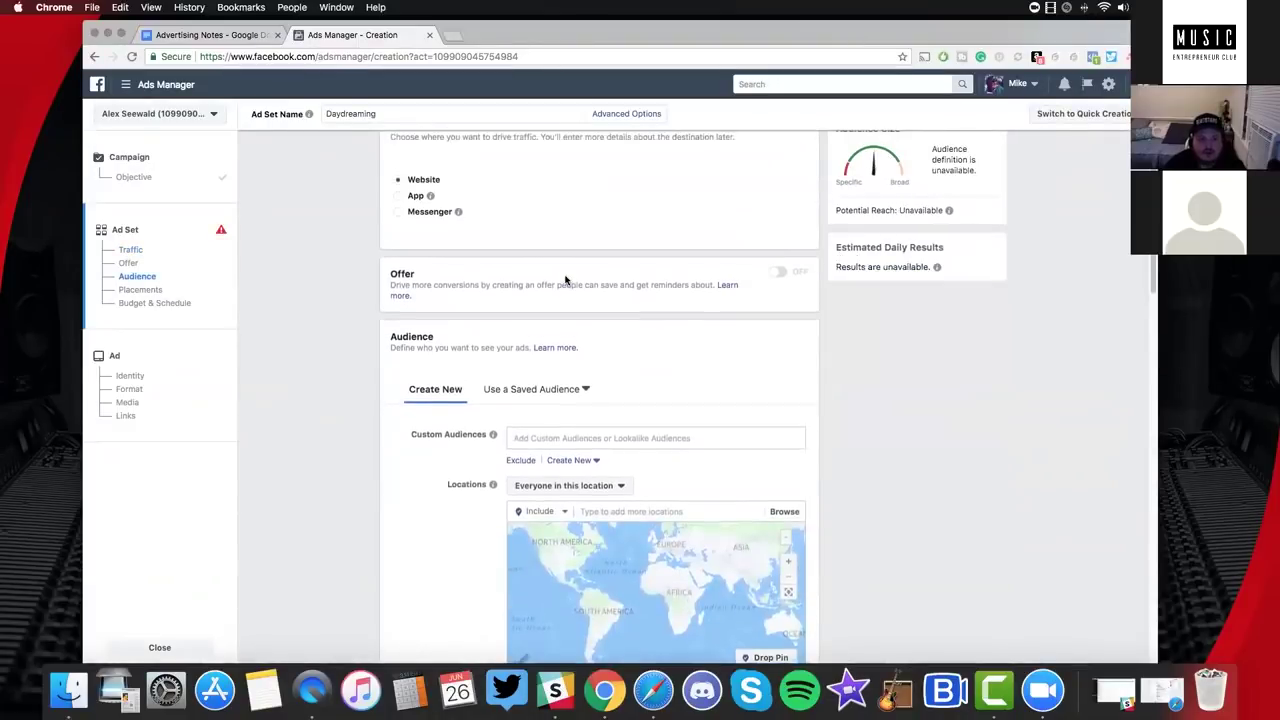
{"action": "scroll", "coordinate": [565, 280], "scroll_direction": "up", "scroll_amount": 1}
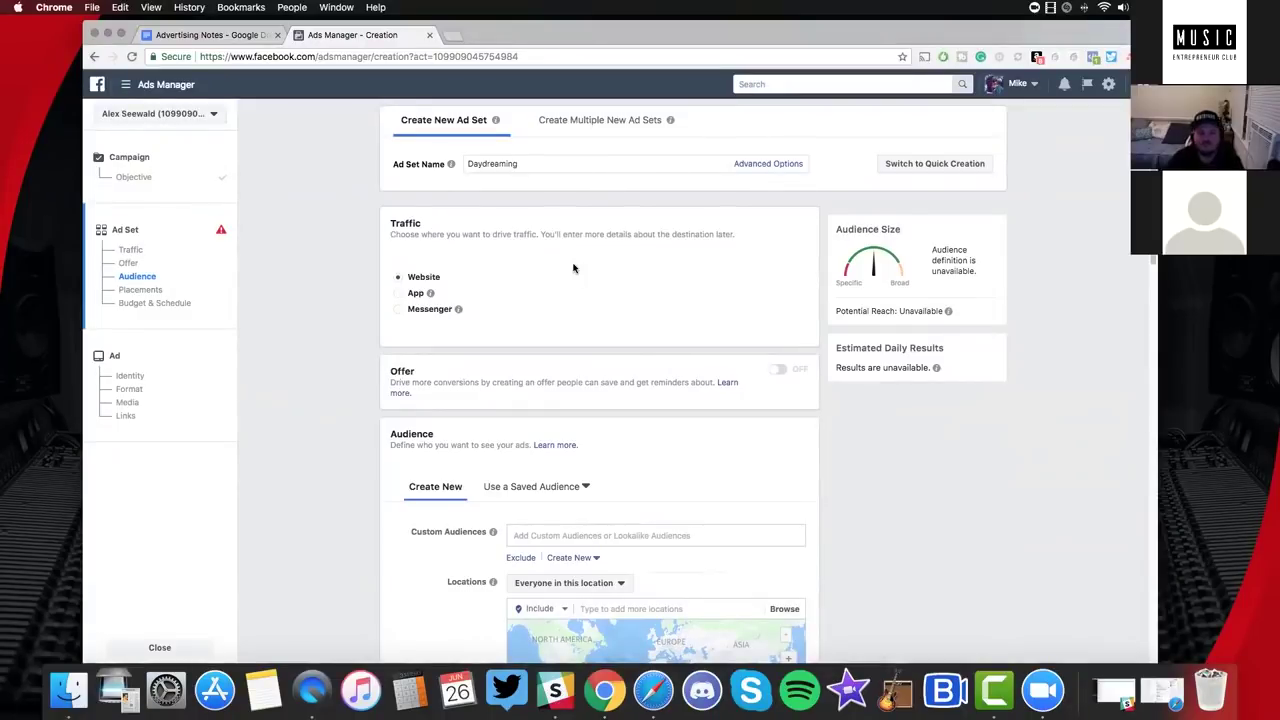
{"action": "scroll", "coordinate": [549, 352], "scroll_direction": "down", "scroll_amount": 2}
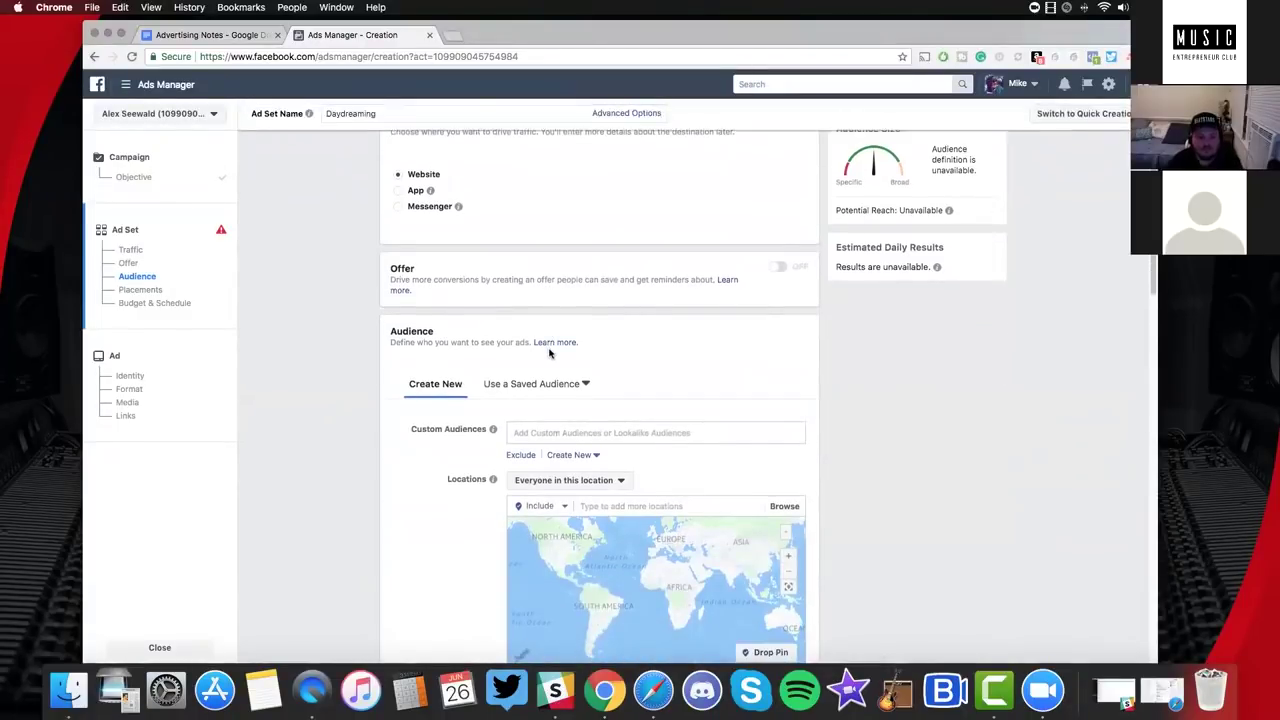
{"action": "left_click", "coordinate": [585, 369]}
{"action": "left_click", "coordinate": [609, 372]}
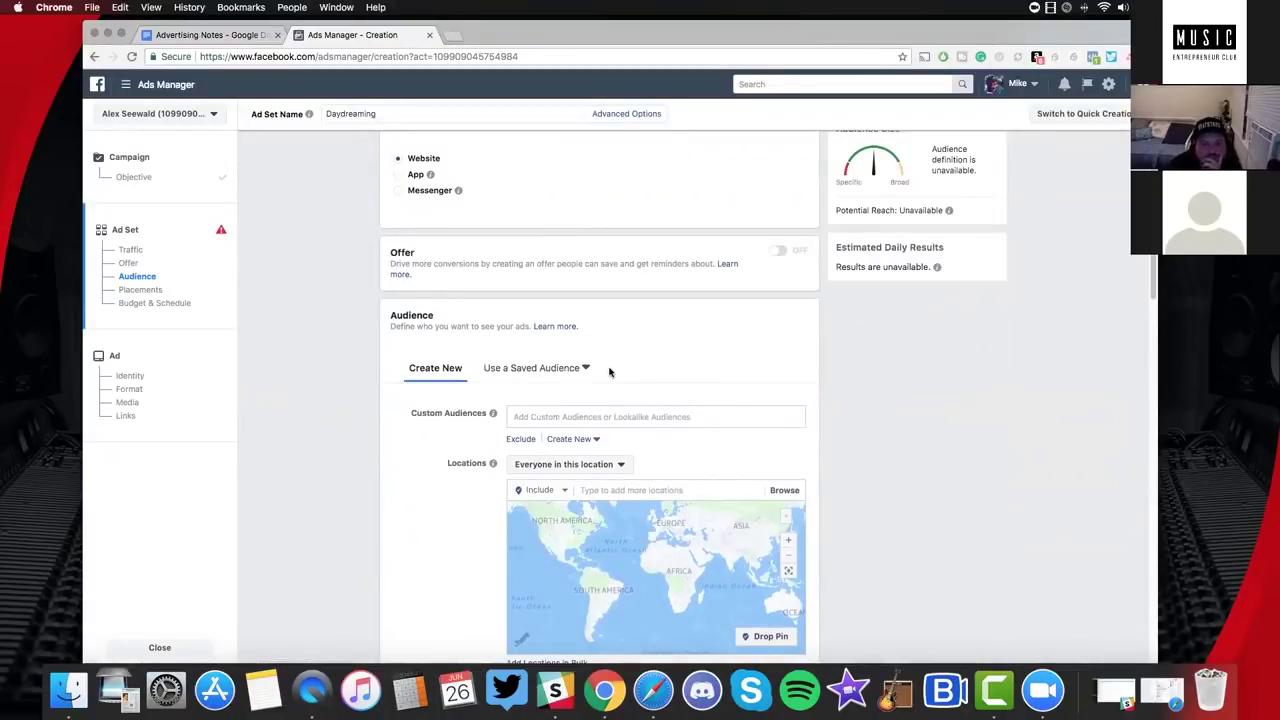
Search the ad set's detailed targeting for the interest "xxxten" and clear the search text.
{"action": "scroll", "coordinate": [611, 378], "scroll_direction": "down", "scroll_amount": 2}
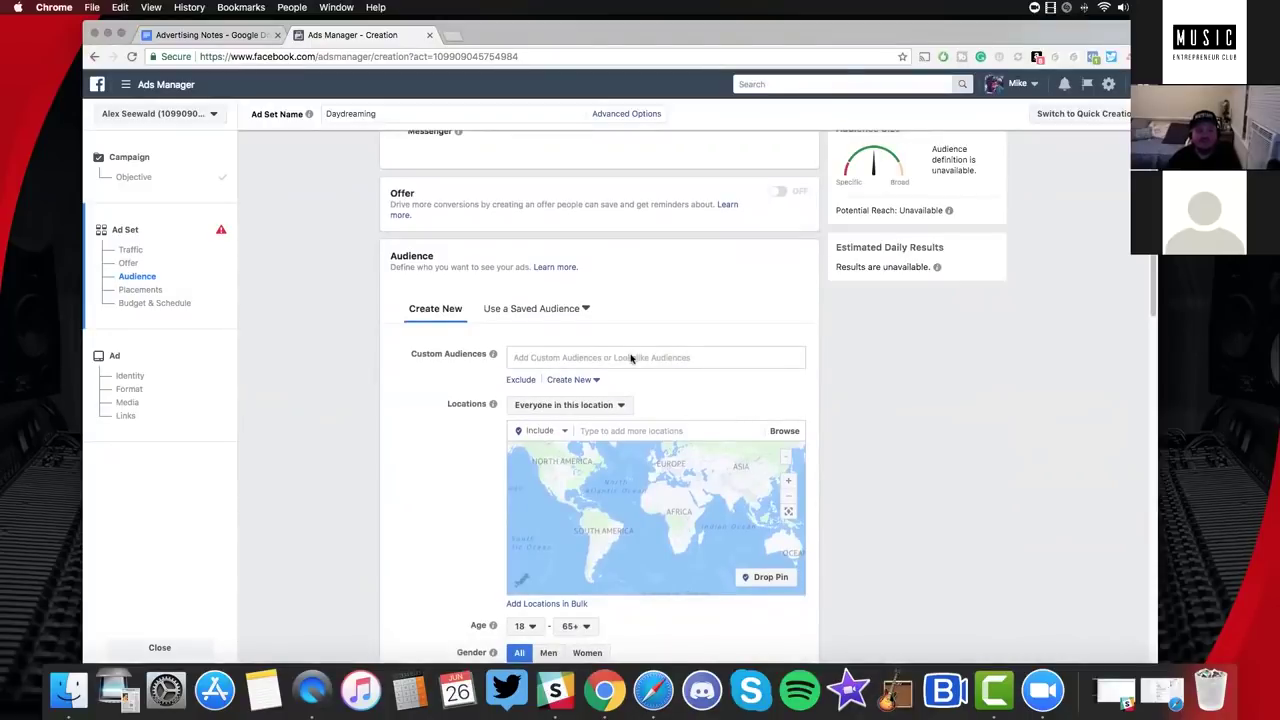
{"action": "scroll", "coordinate": [632, 352], "scroll_direction": "down", "scroll_amount": 4}
{"action": "scroll", "coordinate": [560, 435], "scroll_direction": "down", "scroll_amount": 5}
{"action": "left_click", "coordinate": [560, 435]}
{"action": "type", "text": "xxx"}
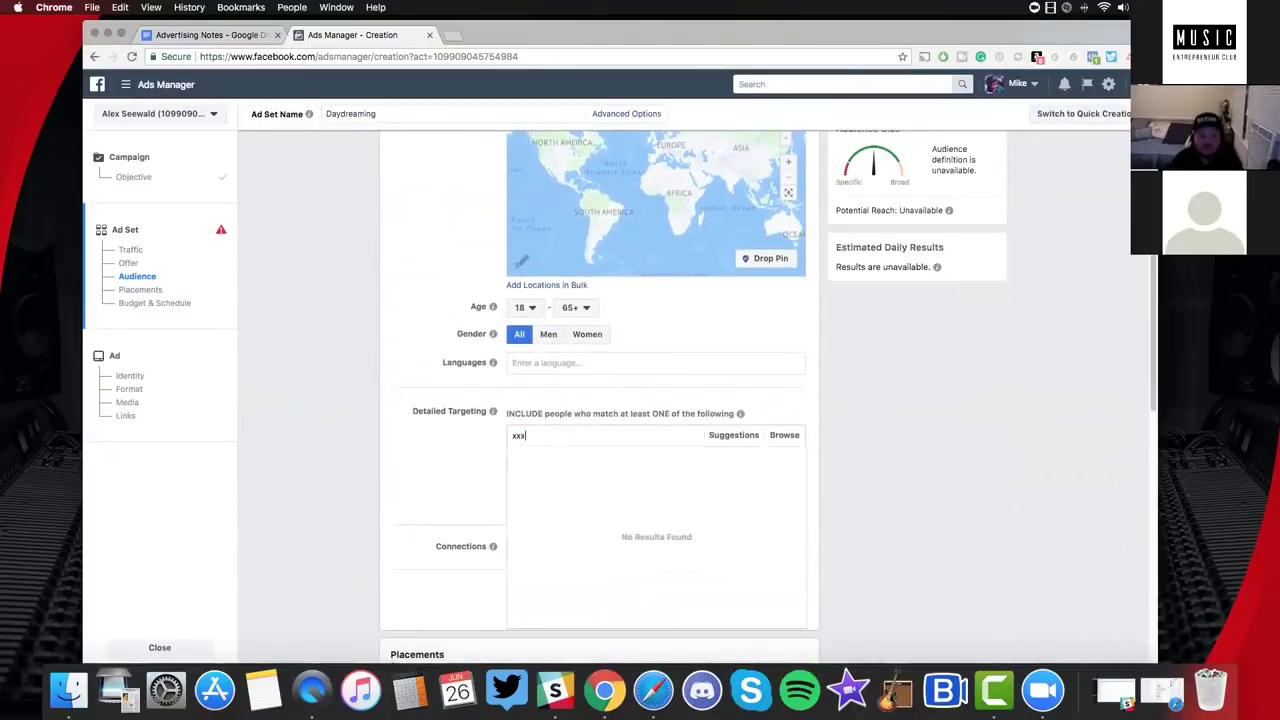
{"action": "type", "text": "ten"}
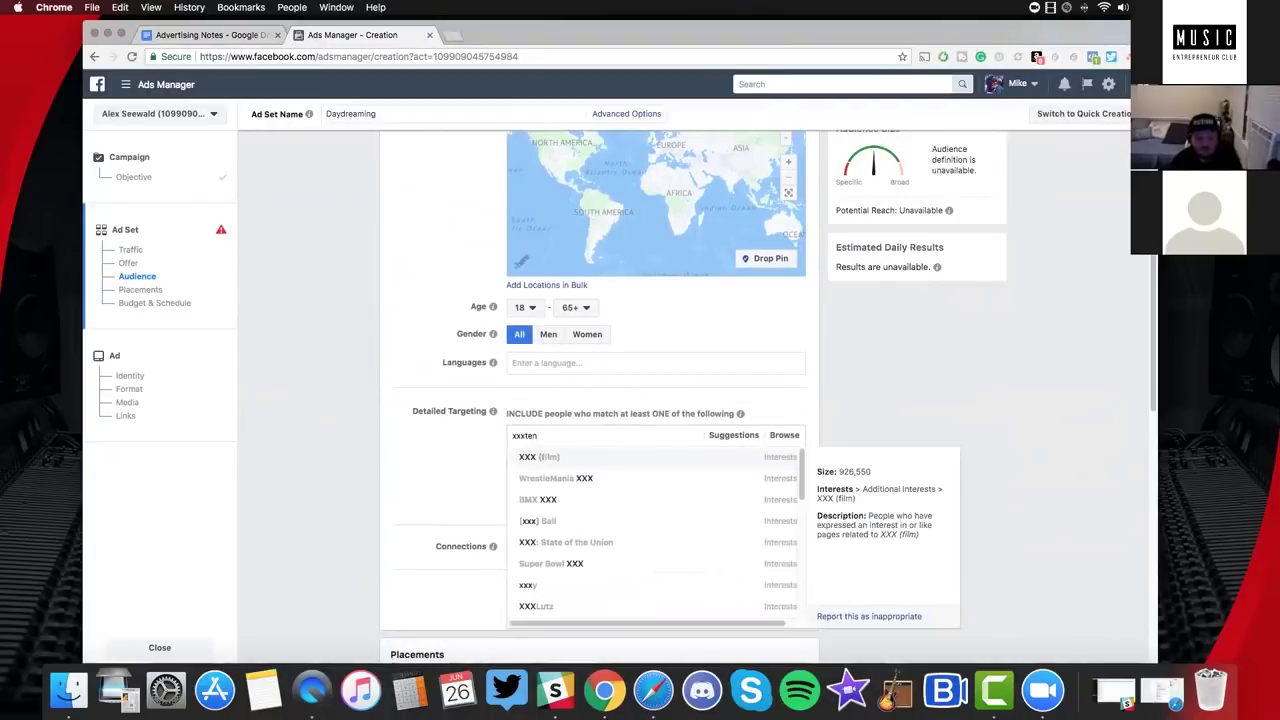
{"action": "key", "text": "BackSpace"}
{"action": "key", "text": "BackSpace"}
{"action": "key", "text": "BackSpace"}
{"action": "key", "text": "BackSpace"}
{"action": "key", "text": "BackSpace"}
Add the interests Frank Ocean and Frank Ocean discography to the audience's detailed targeting.
{"action": "type", "text": "franc"}
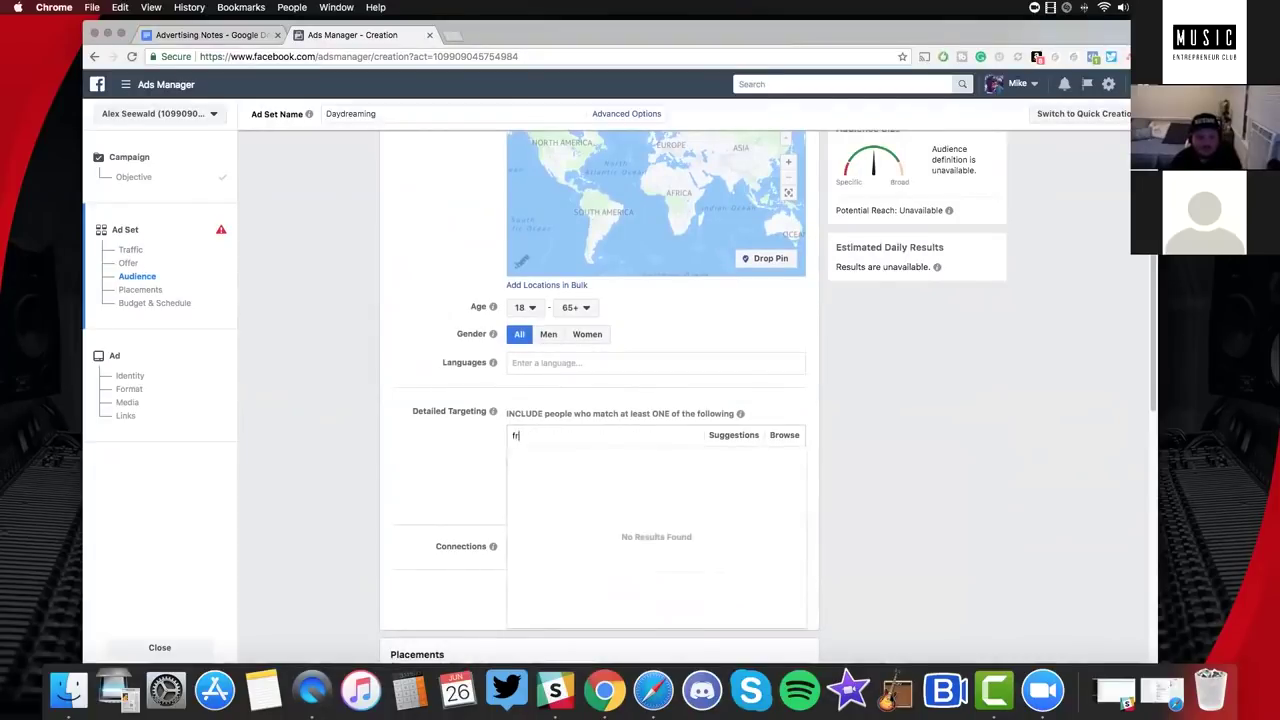
{"action": "key", "text": "BackSpace"}
{"action": "key", "text": "BackSpace"}
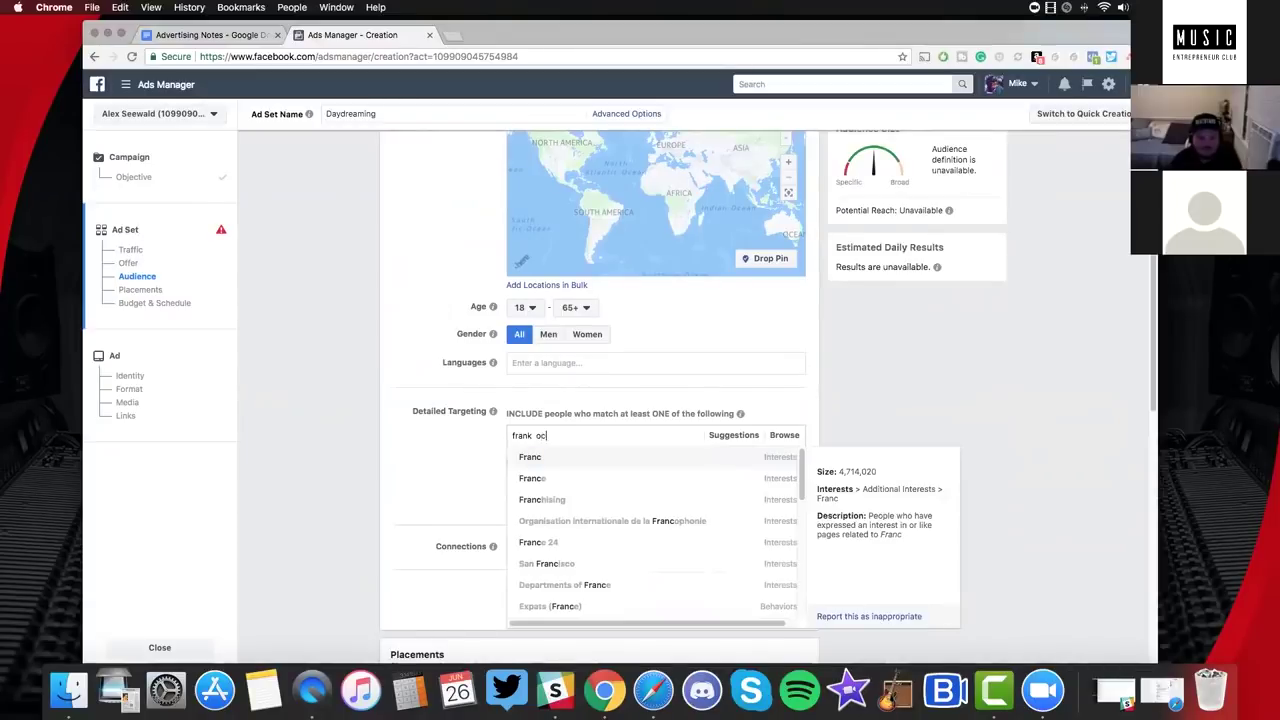
{"action": "type", "text": "k ocean"}
{"action": "key", "text": "super+a"}
{"action": "key", "text": "BackSpace"}
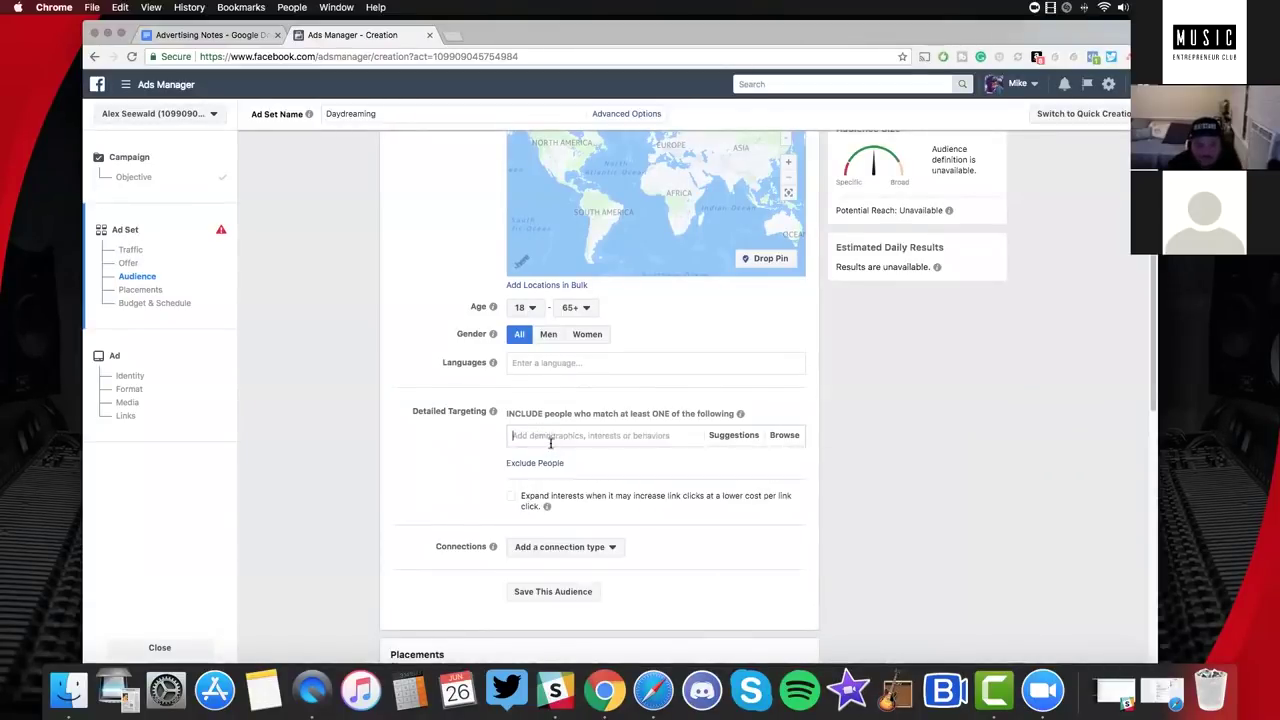
{"action": "type", "text": "frank ocean"}
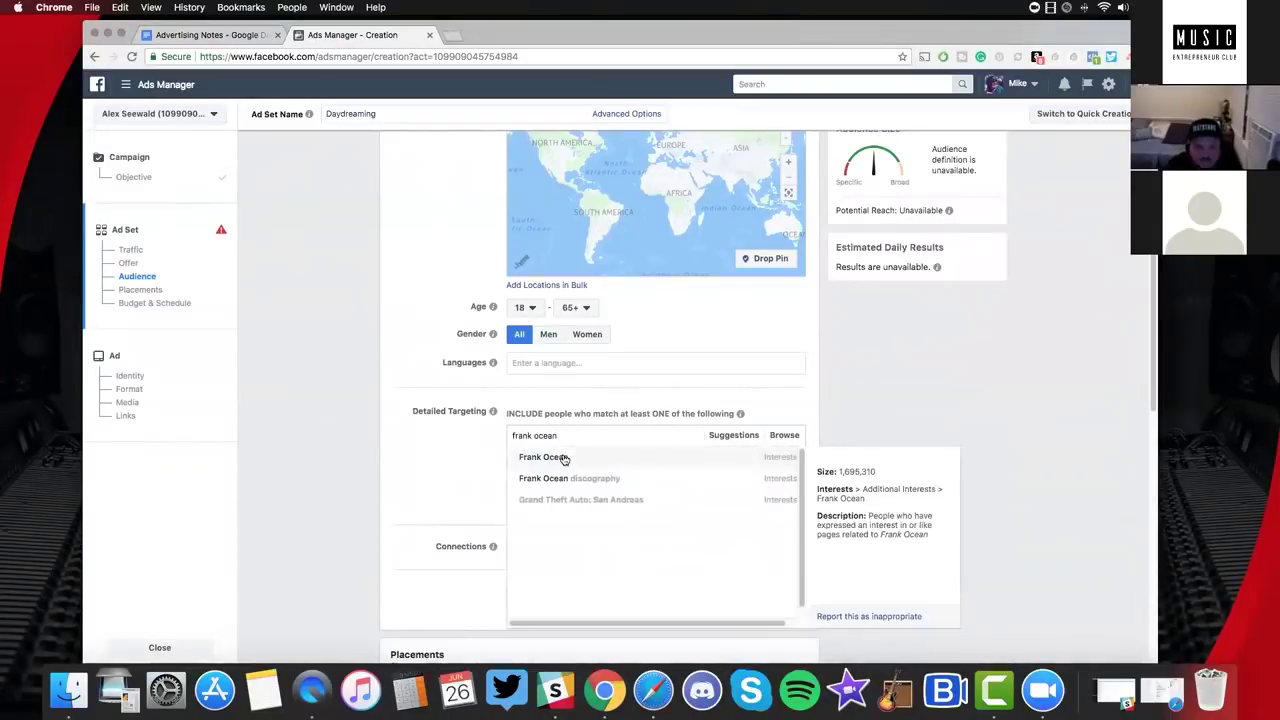
{"action": "left_click", "coordinate": [578, 460]}
{"action": "type", "text": "frank ocean"}
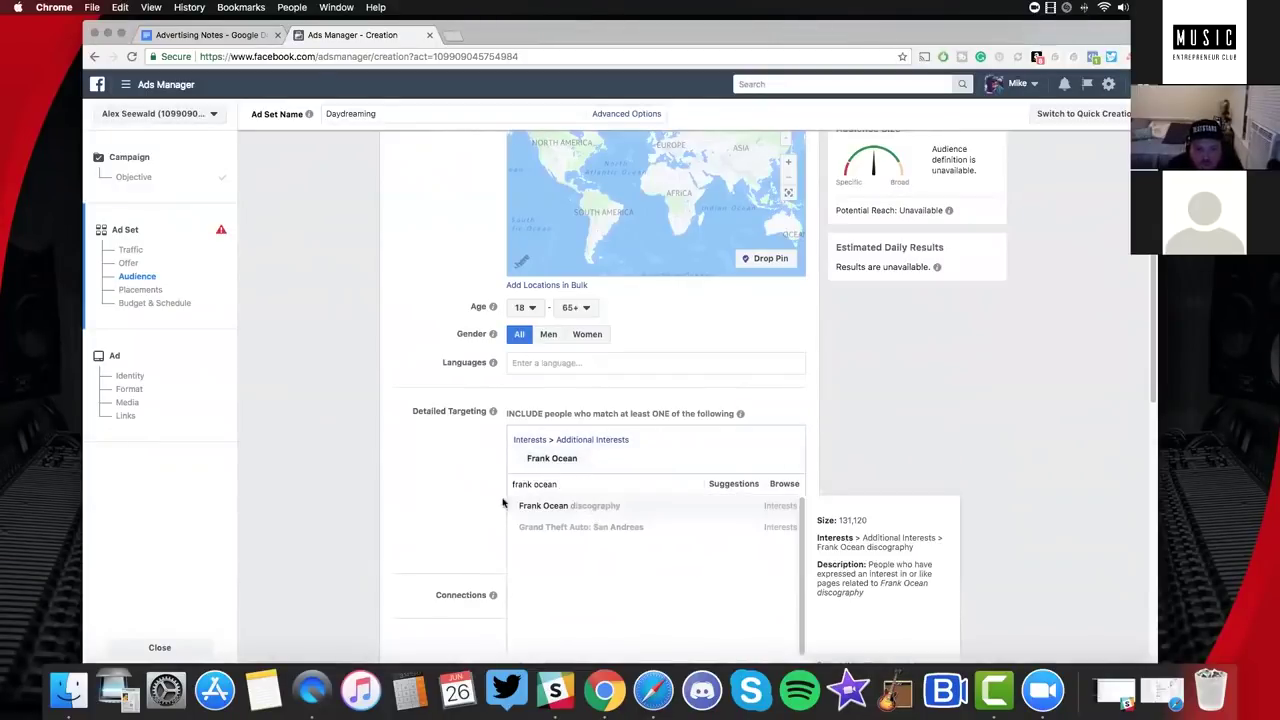
{"action": "left_click", "coordinate": [594, 507]}
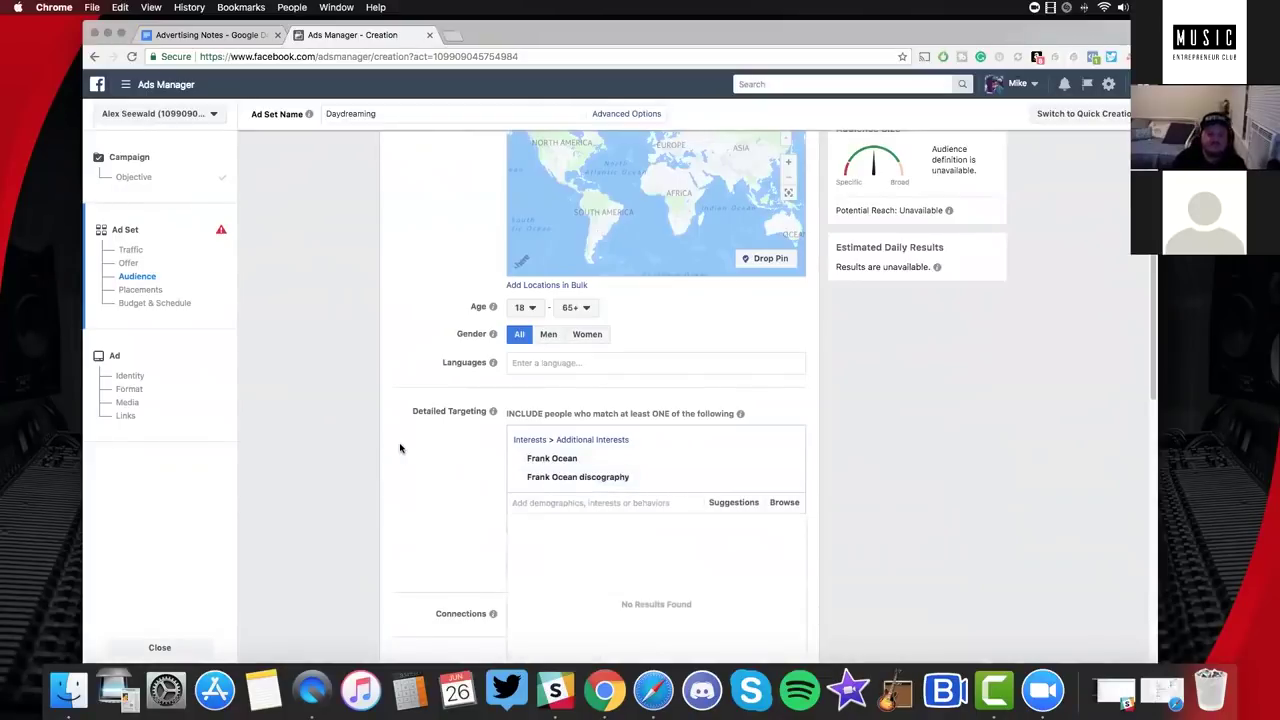
Search the detailed targeting interests for "sza", look through the suggestions and clear the search text.
{"action": "scroll", "coordinate": [408, 443], "scroll_direction": "down", "scroll_amount": 2}
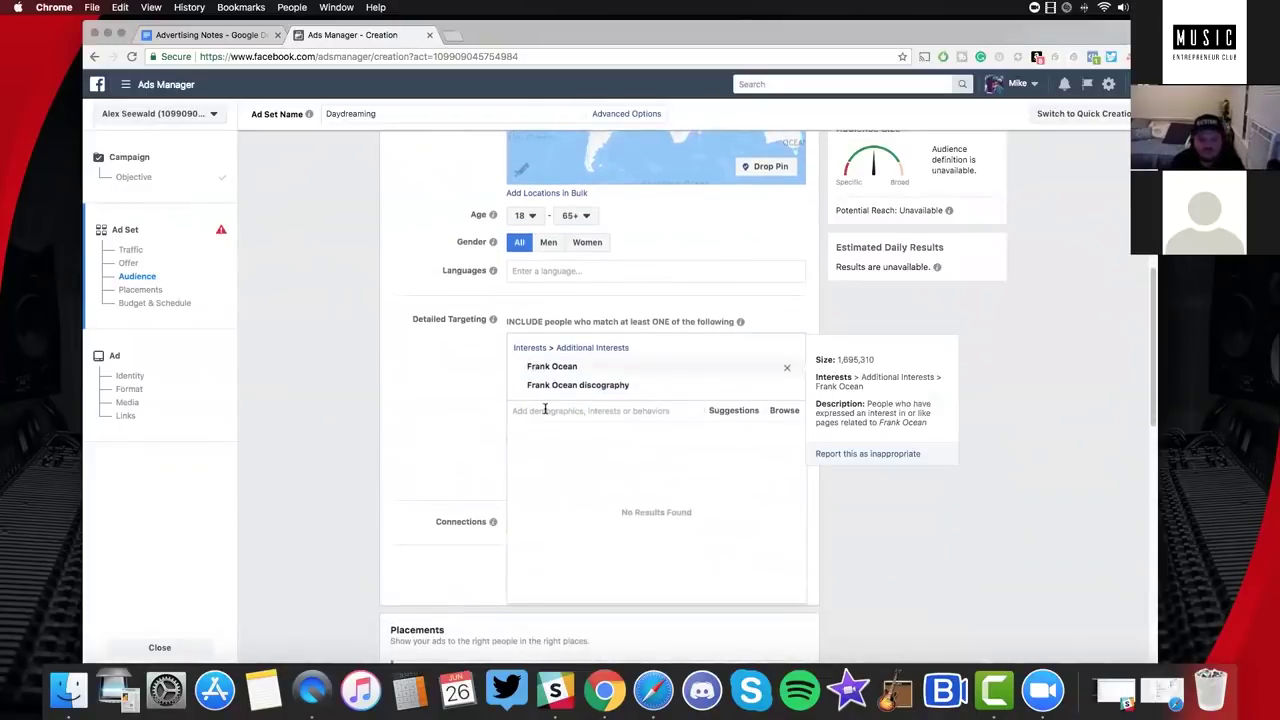
{"action": "type", "text": "z"}
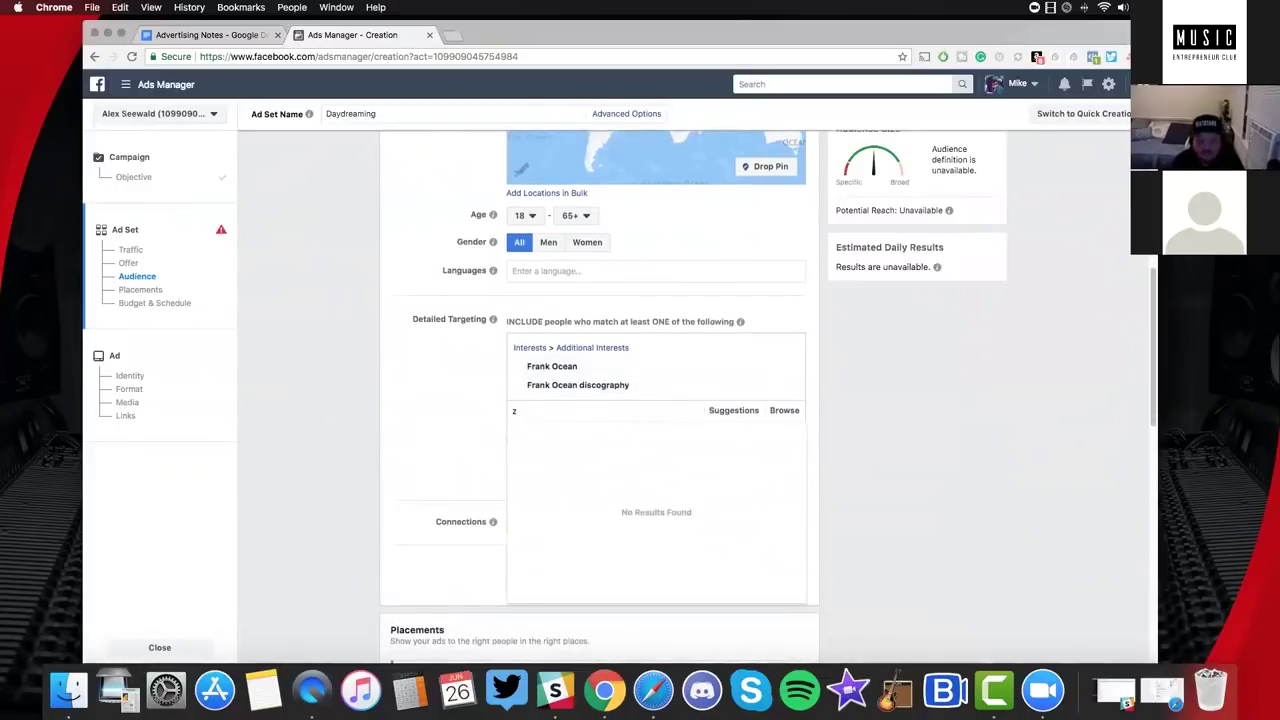
{"action": "type", "text": "za"}
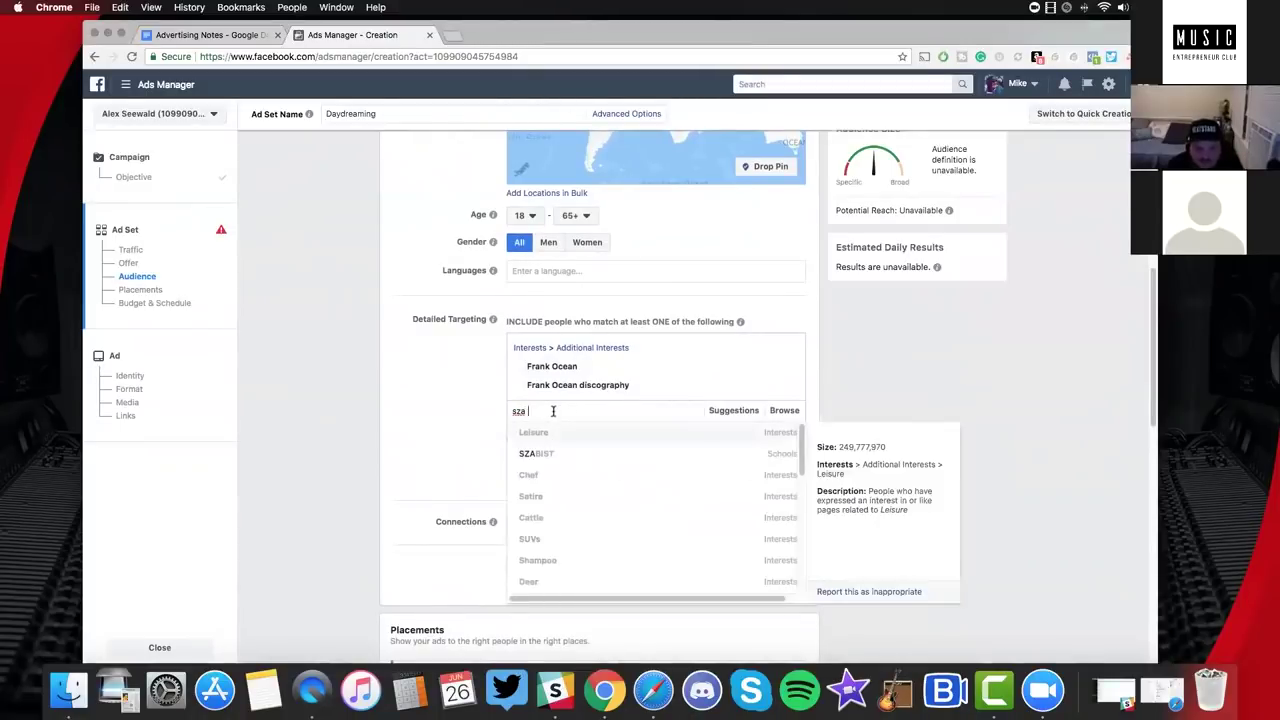
{"action": "scroll", "coordinate": [597, 501], "scroll_direction": "down", "scroll_amount": 10}
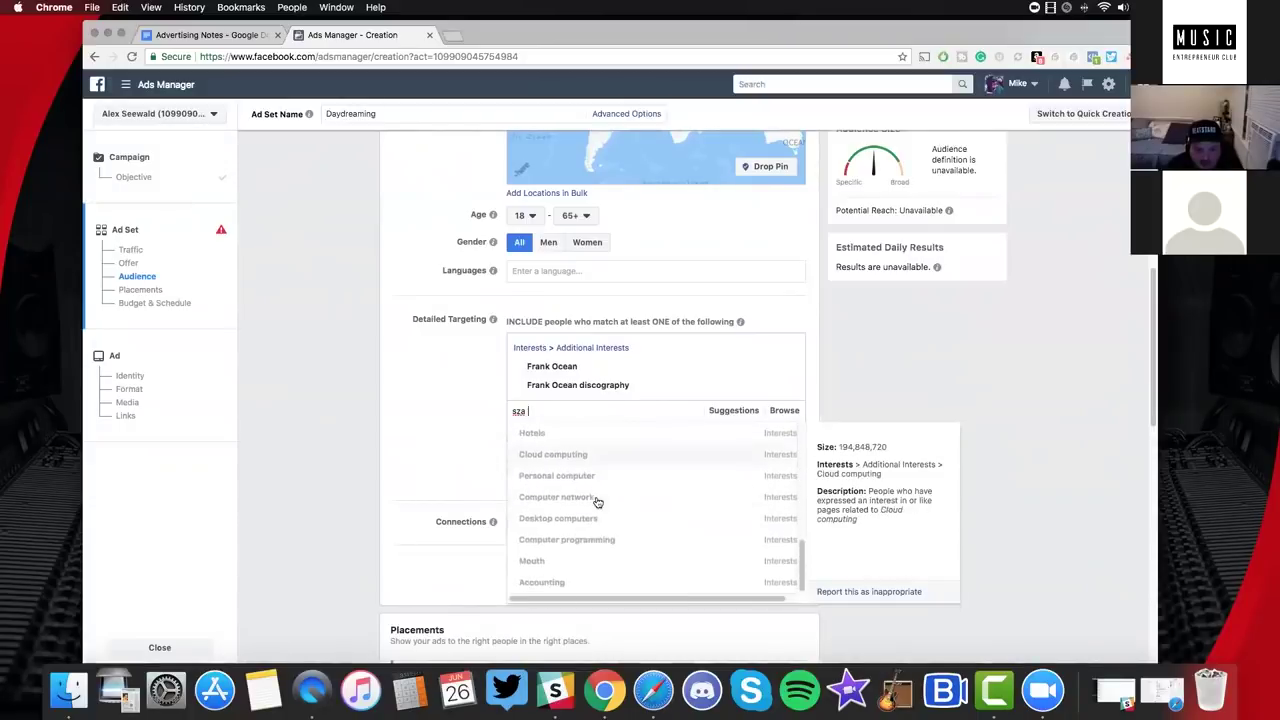
{"action": "key", "text": "BackSpace"}
{"action": "key", "text": "BackSpace"}
{"action": "key", "text": "BackSpace"}
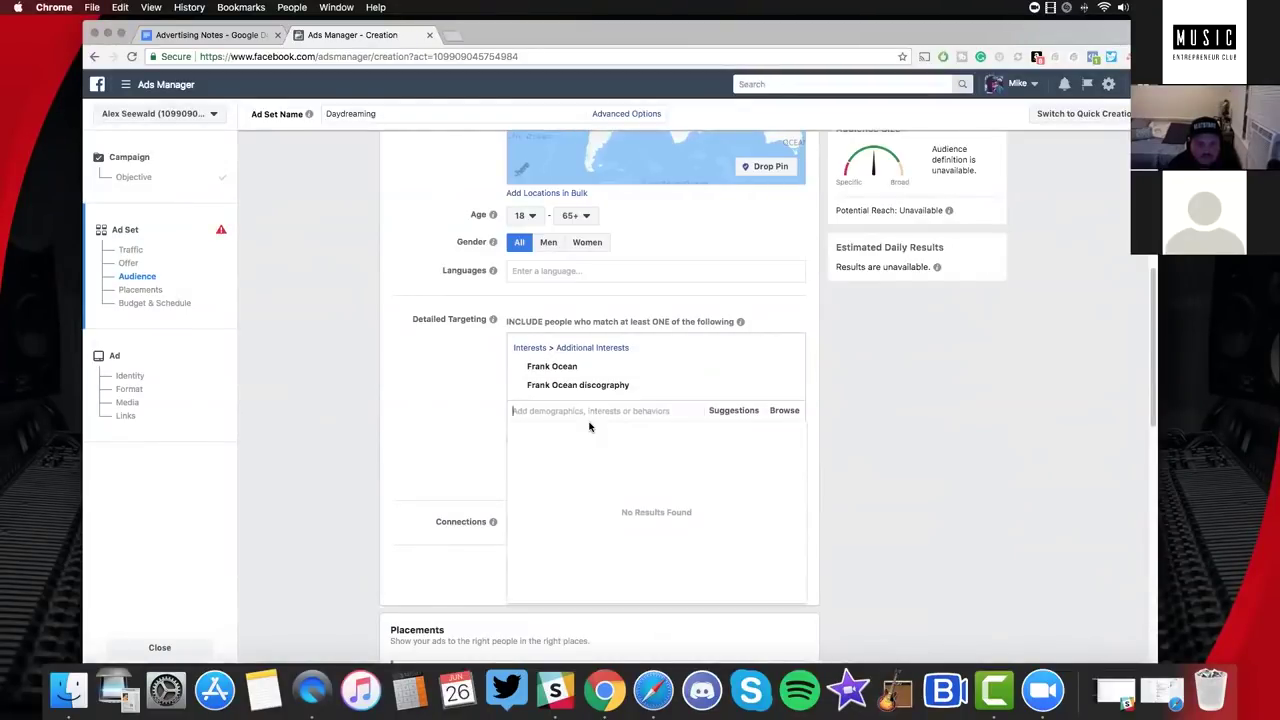
Search the detailed targeting interests for "xxx" and for "lil skies", clearing the search text after each.
{"action": "type", "text": "xxx"}
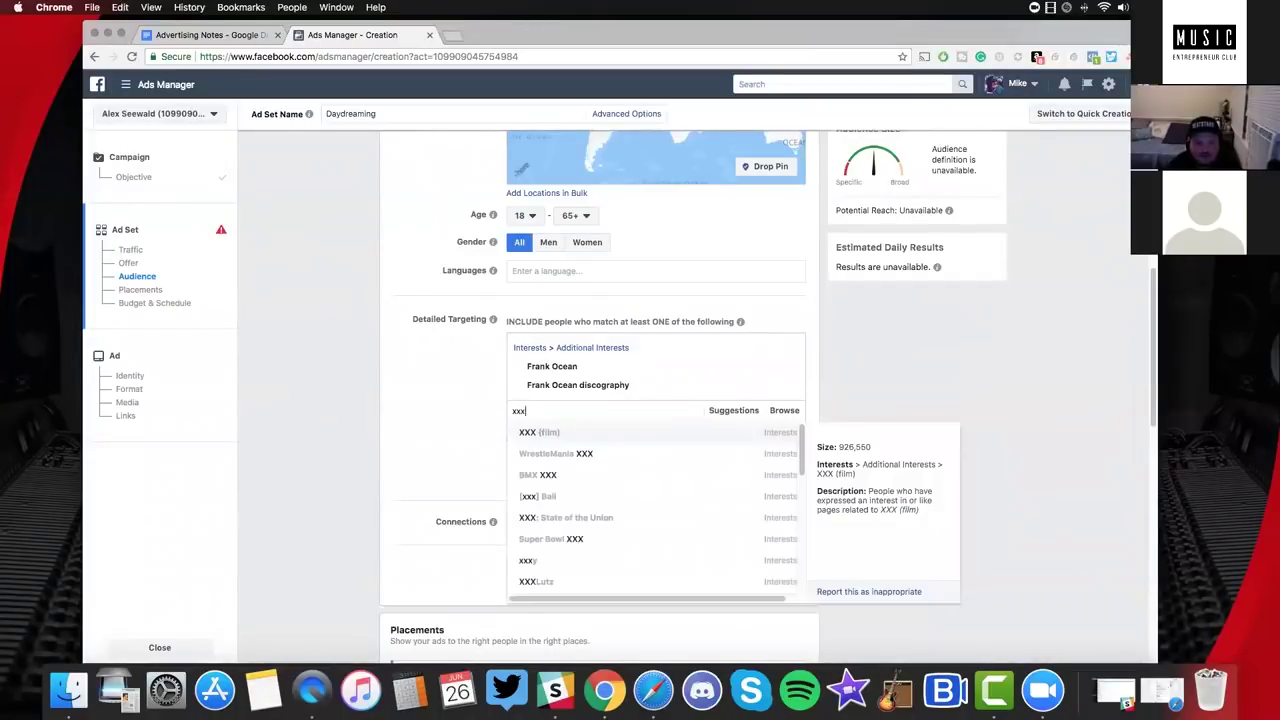
{"action": "key", "text": "BackSpace"}
{"action": "key", "text": "BackSpace"}
{"action": "key", "text": "BackSpace"}
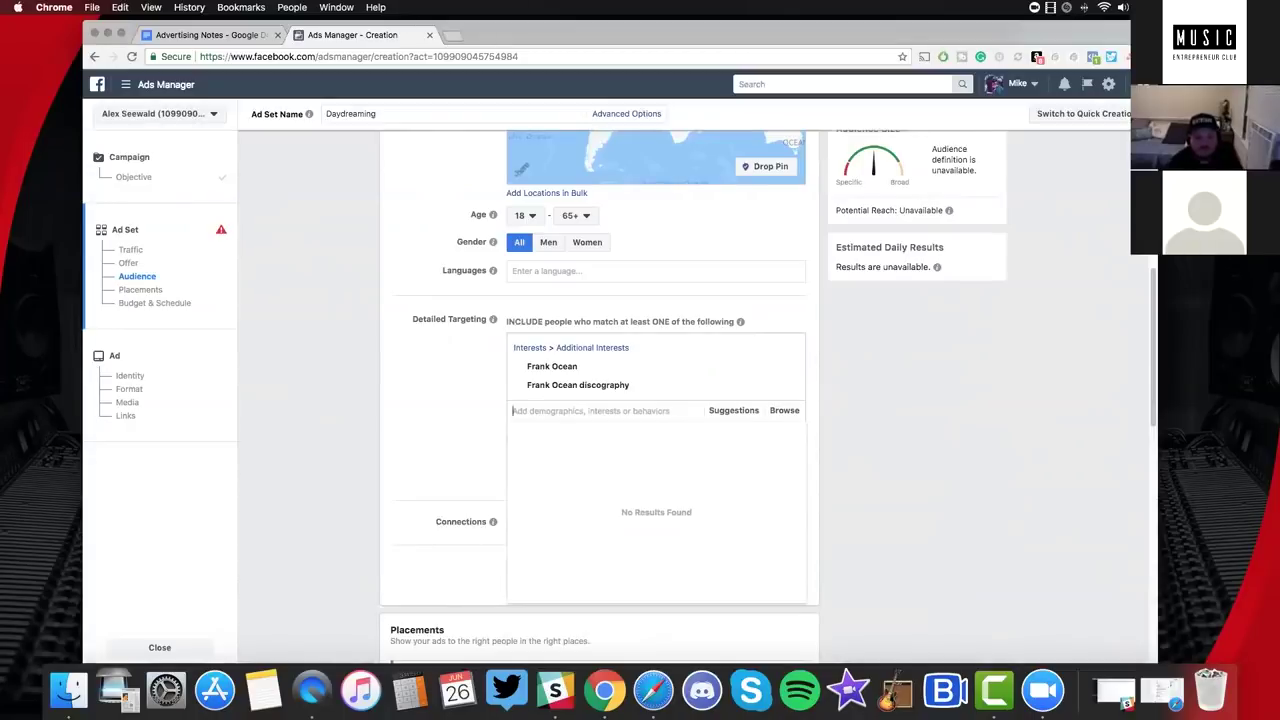
{"action": "type", "text": "l"}
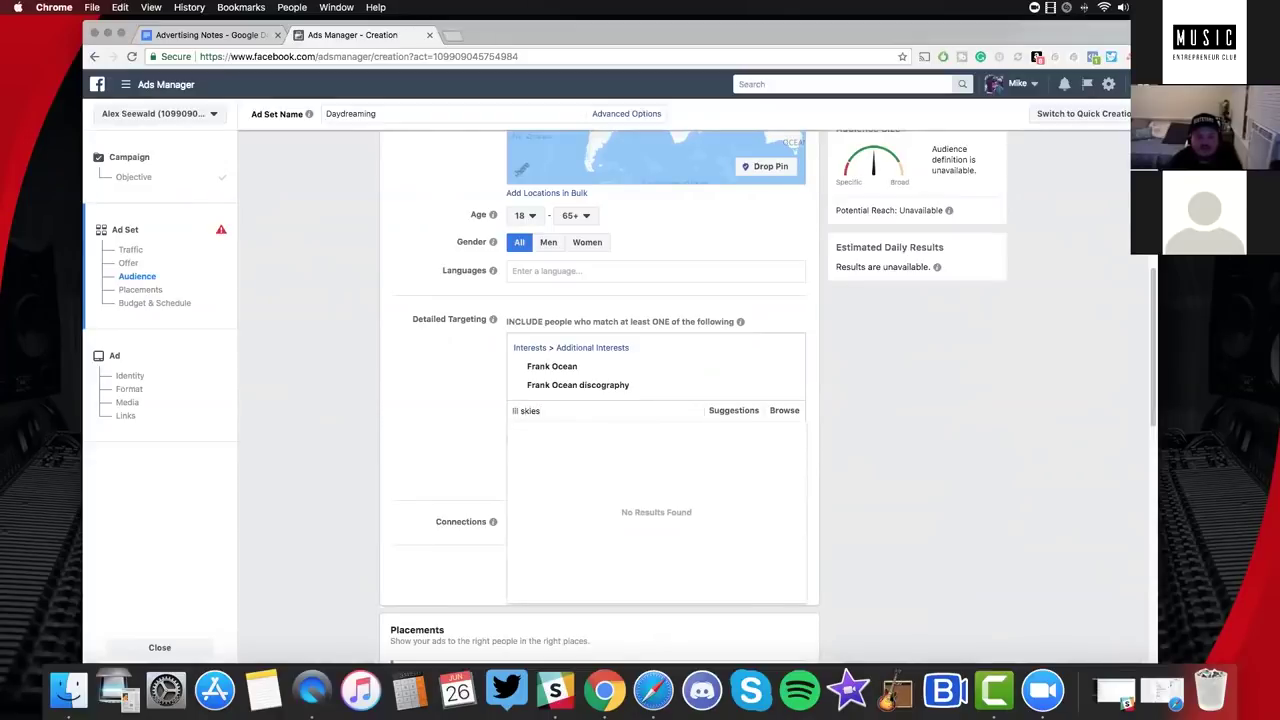
{"action": "key", "text": "BackSpace"}
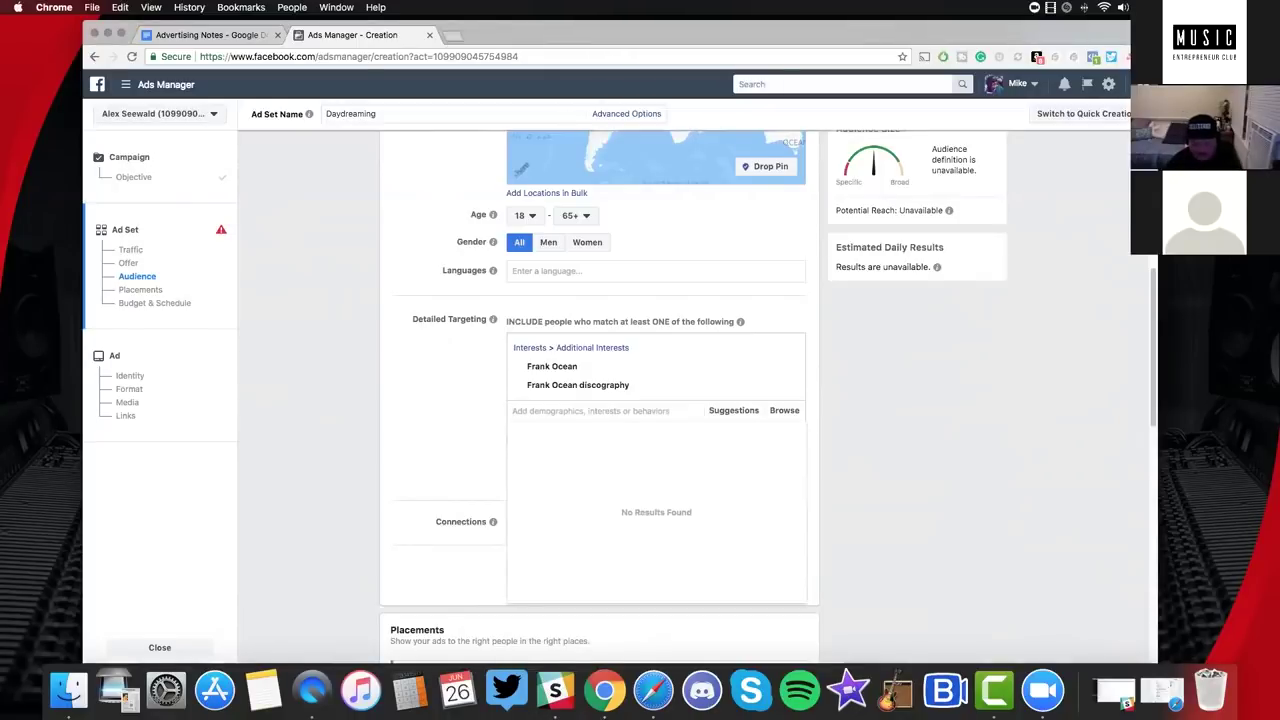
Search the detailed targeting interests for "khalid", check the suggested matches and clear the search text.
{"action": "type", "text": "kh"}
{"action": "type", "text": "lid"}
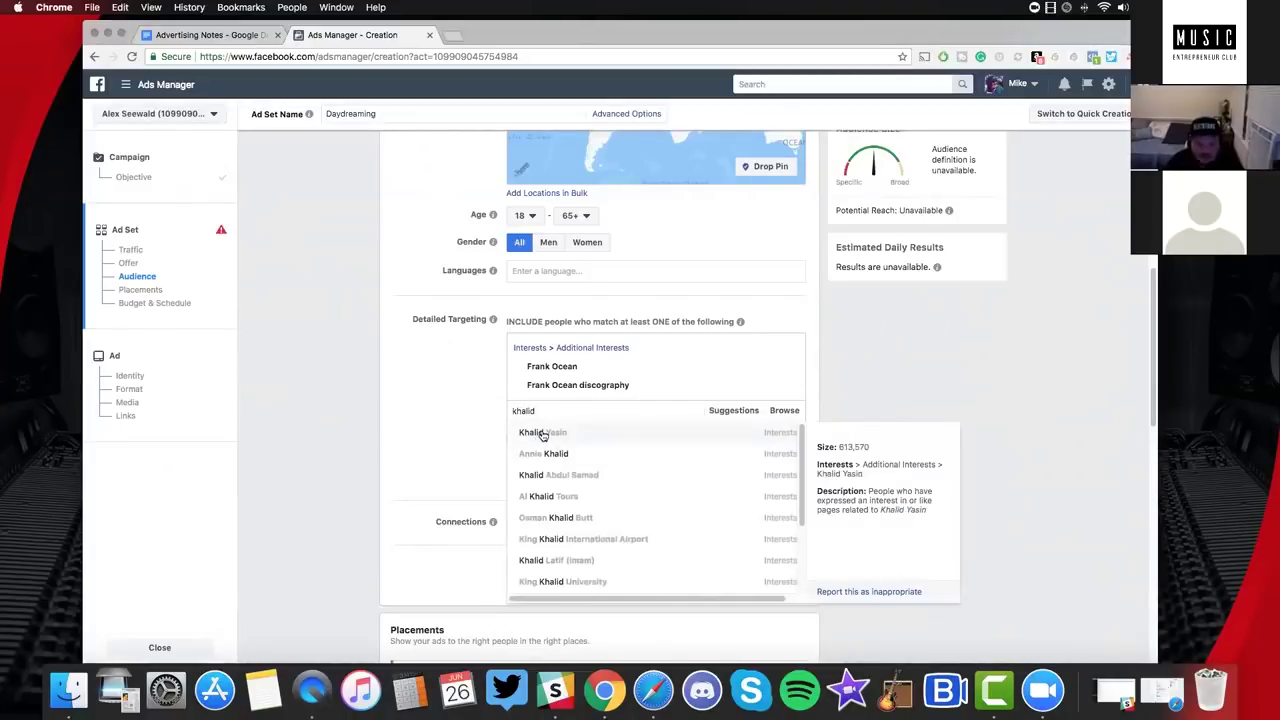
{"action": "scroll", "coordinate": [542, 434], "scroll_direction": "down", "scroll_amount": 1}
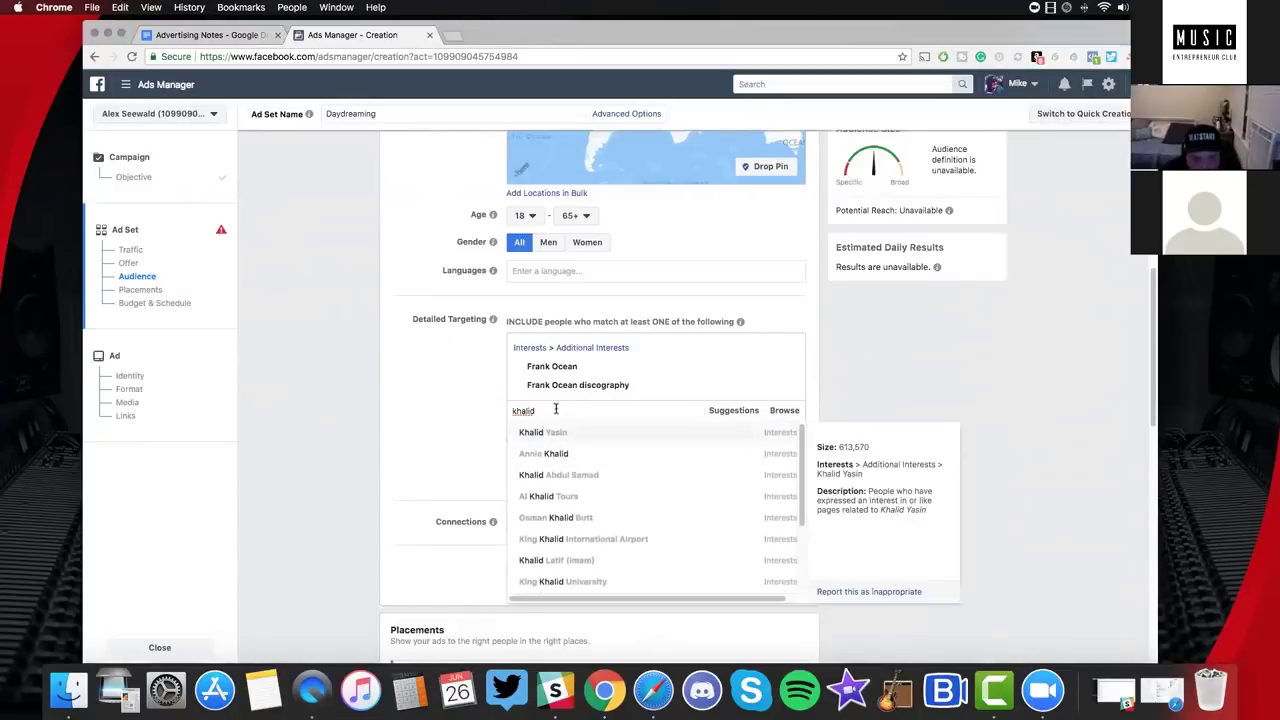
{"action": "key", "text": "BackSpace"}
{"action": "key", "text": "BackSpace"}
{"action": "key", "text": "BackSpace"}
{"action": "key", "text": "BackSpace"}
{"action": "key", "text": "BackSpace"}
{"action": "key", "text": "BackSpace"}
{"action": "key", "text": "BackSpace"}
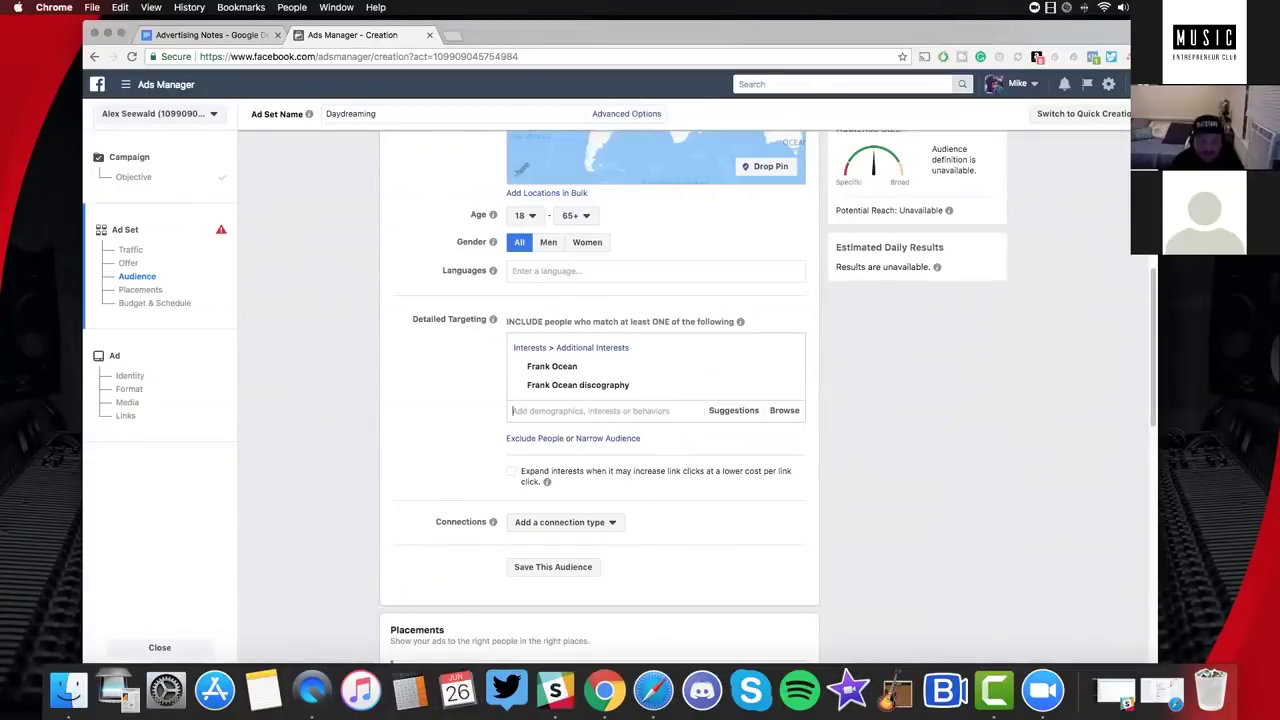
Search the detailed targeting interests for "6lack" and clear the search text.
{"action": "type", "text": "6lack"}
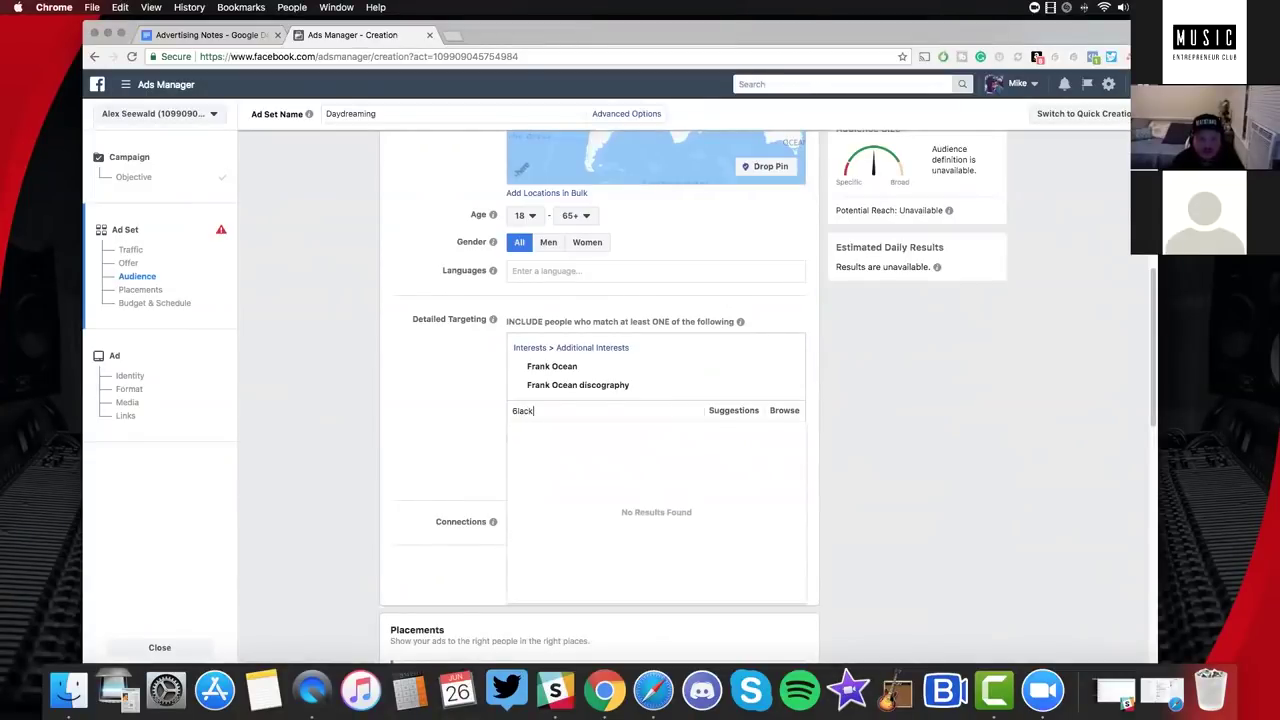
{"action": "key", "text": "BackSpace"}
{"action": "key", "text": "BackSpace"}
{"action": "key", "text": "BackSpace"}
{"action": "key", "text": "BackSpace"}
{"action": "key", "text": "BackSpace"}
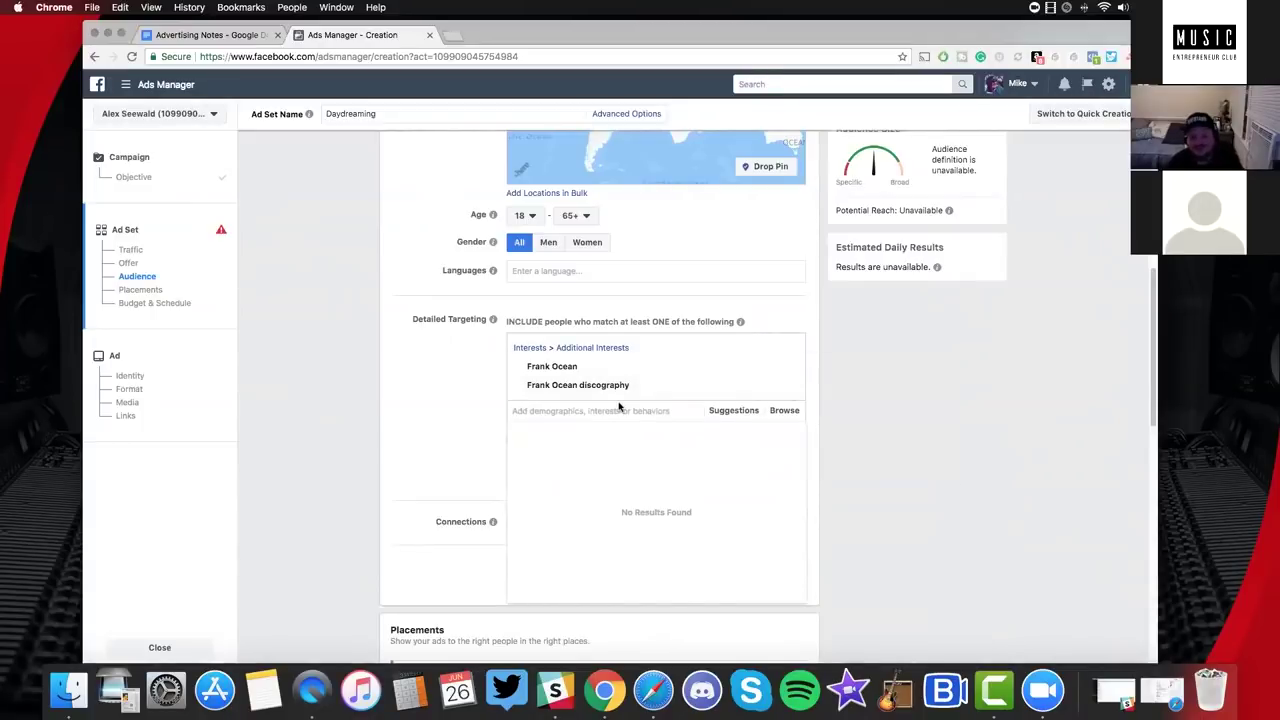
Remove the interests Frank Ocean discography and Frank Ocean from the detailed targeting.
{"action": "left_click", "coordinate": [786, 382]}
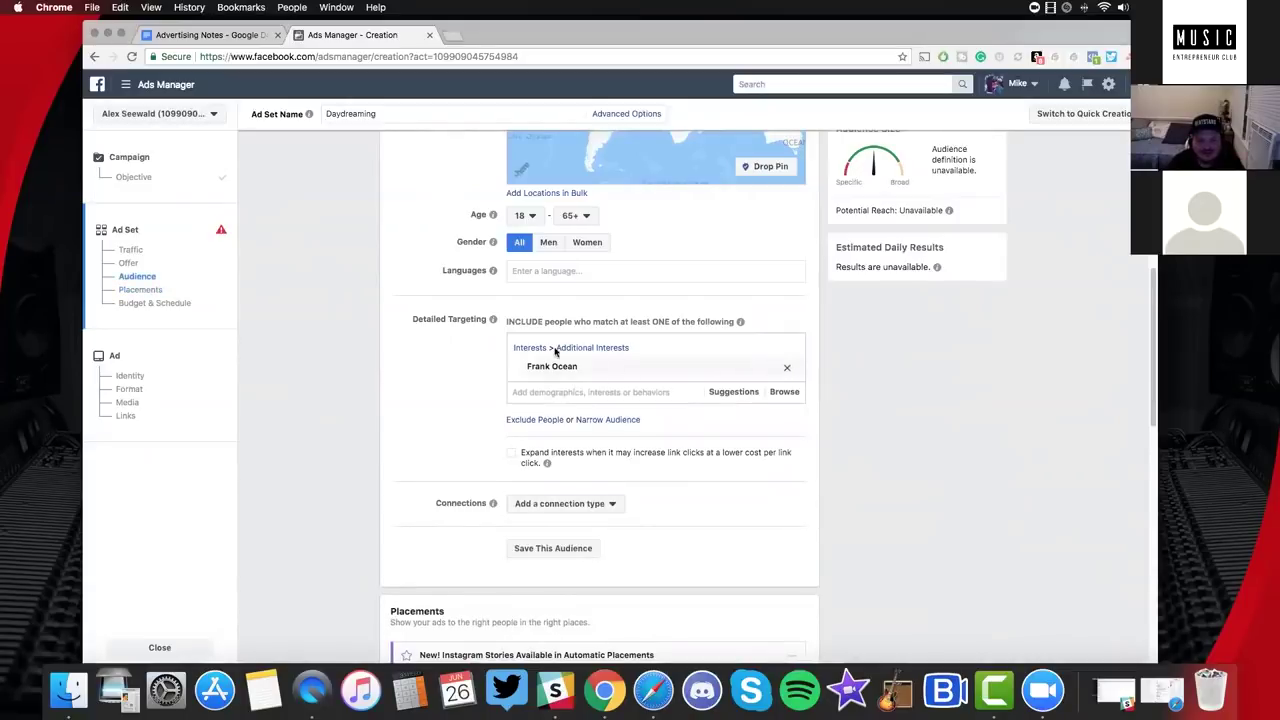
{"action": "key", "text": "BackSpace"}
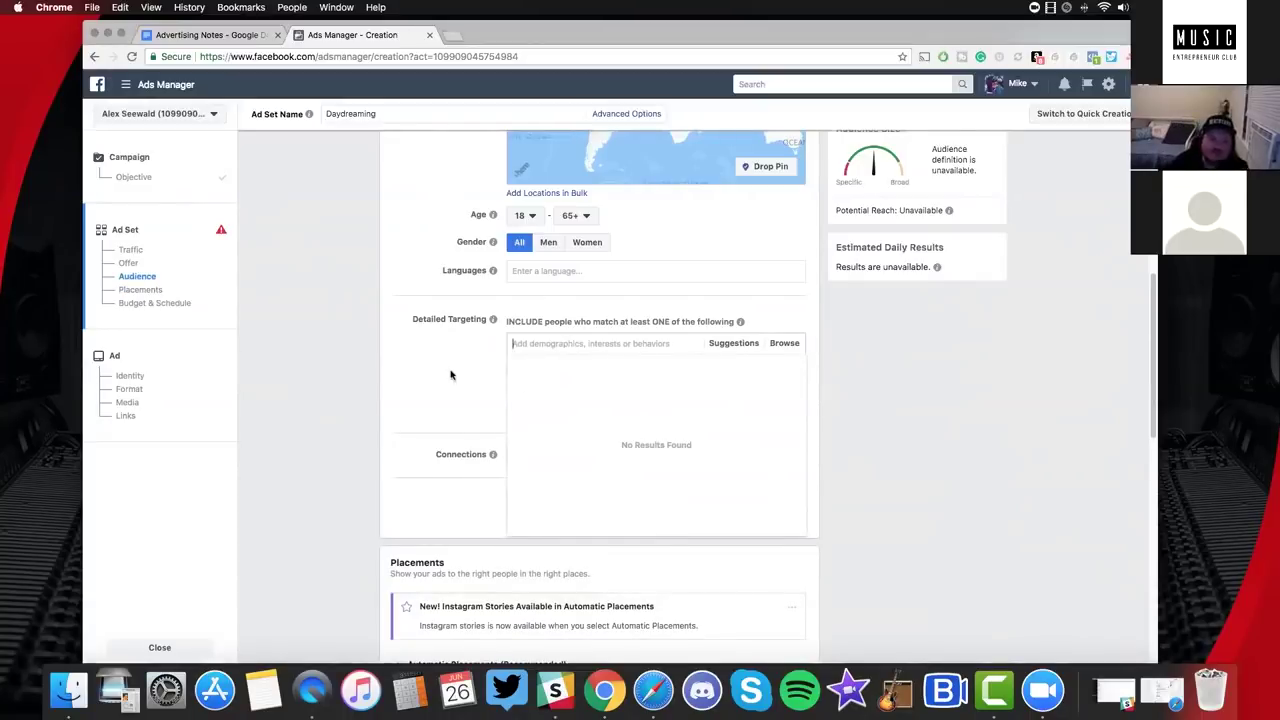
{"action": "left_click", "coordinate": [546, 344]}
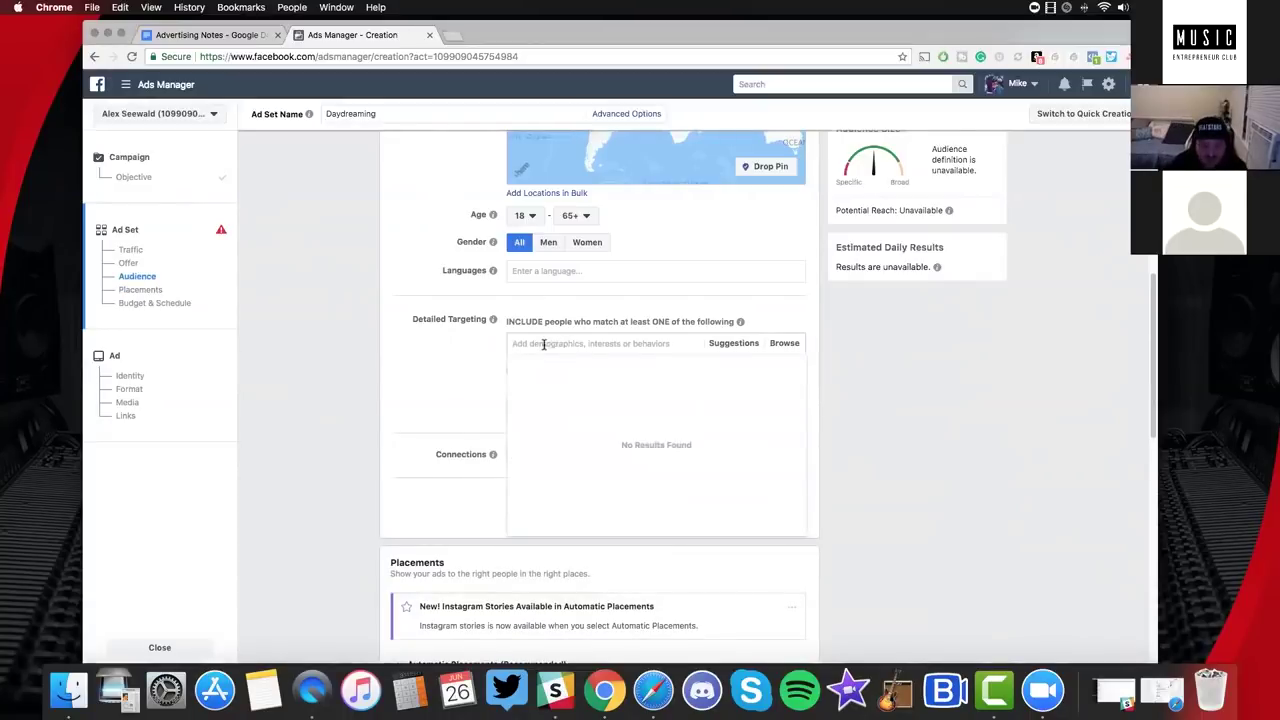
{"action": "left_click", "coordinate": [476, 350]}
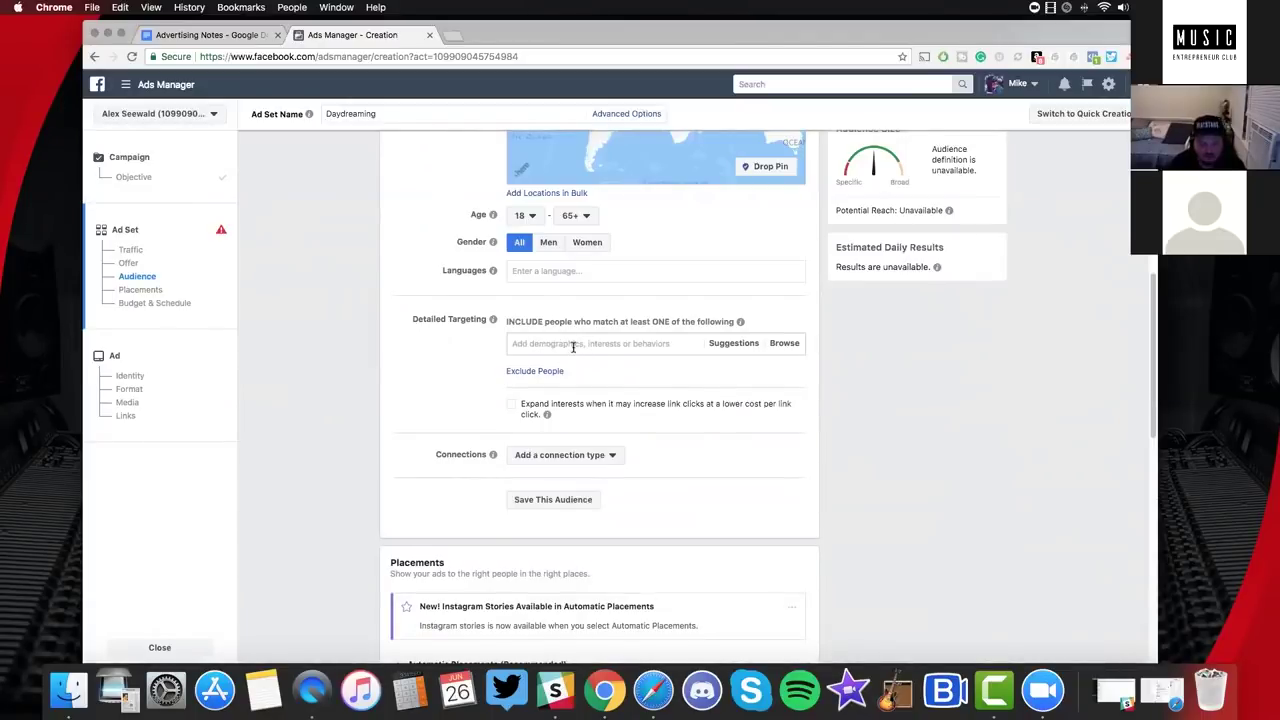
Include people interested in Frank Ocean and Frank Ocean discography in the empty detailed targeting.
{"action": "left_click", "coordinate": [573, 346]}
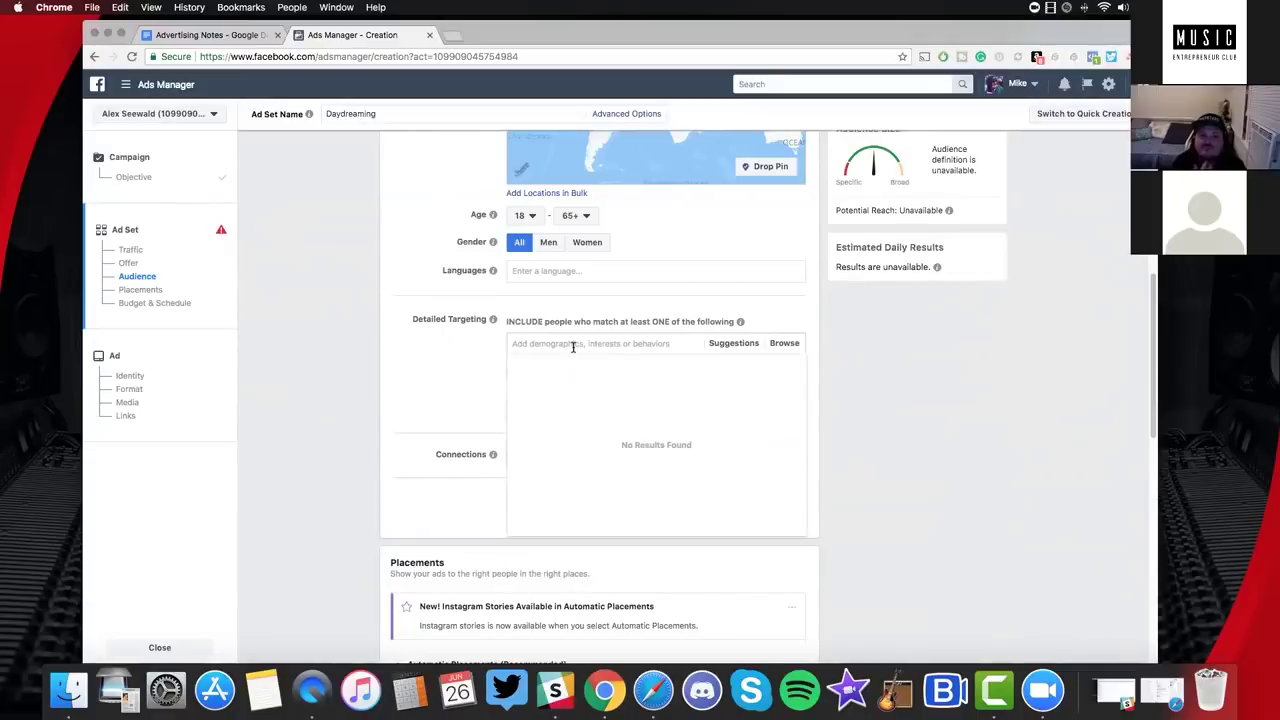
{"action": "left_click", "coordinate": [573, 345]}
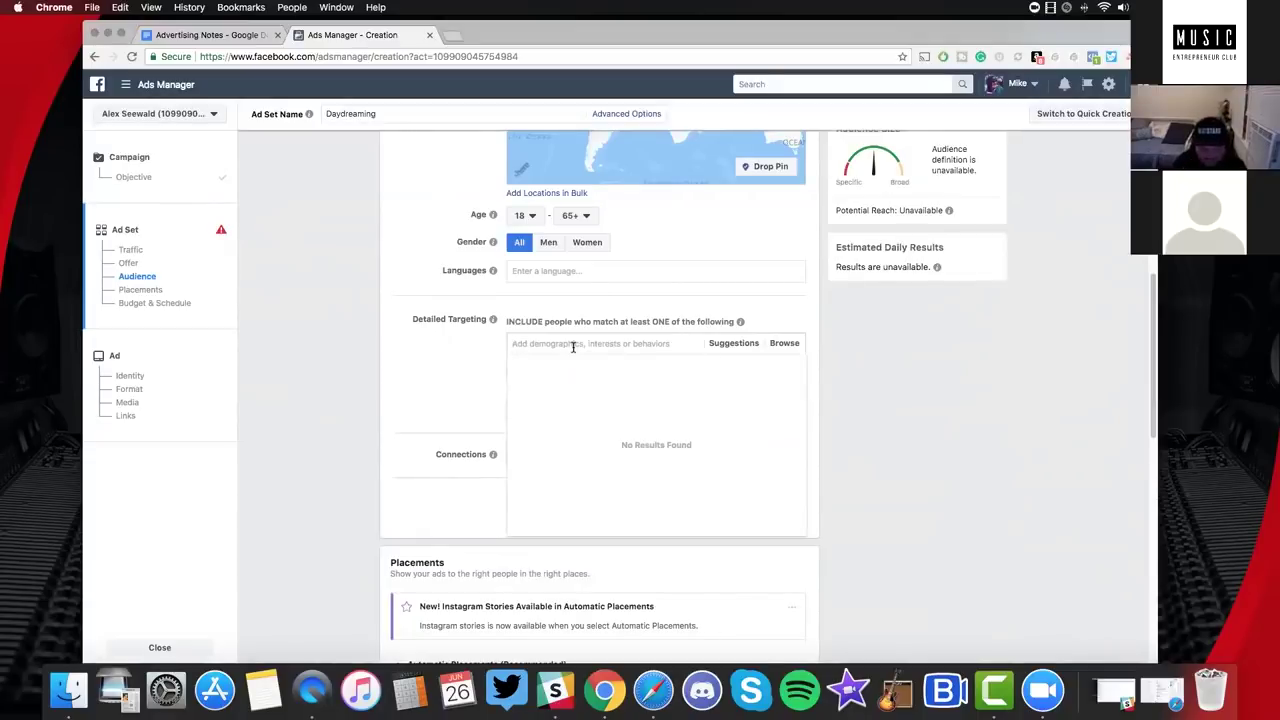
{"action": "type", "text": "frank ocean"}
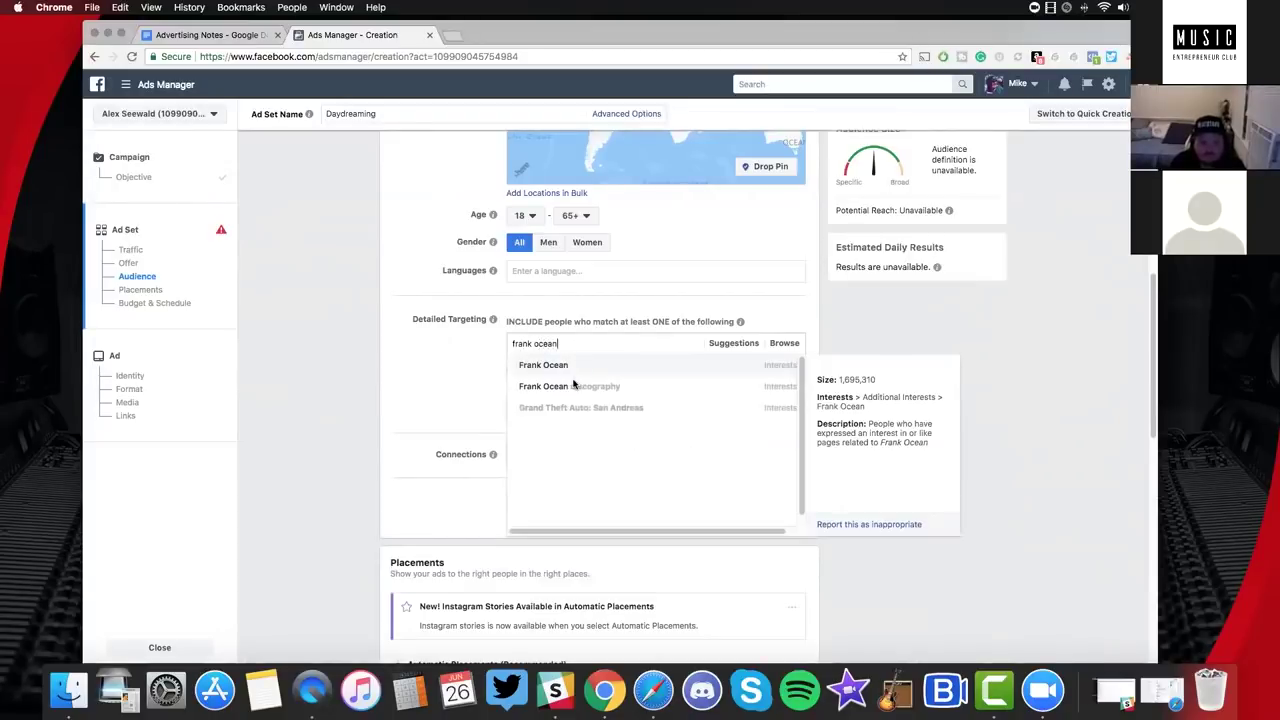
{"action": "key", "text": "Return"}
{"action": "type", "text": "frank ocean"}
{"action": "left_click", "coordinate": [580, 415]}
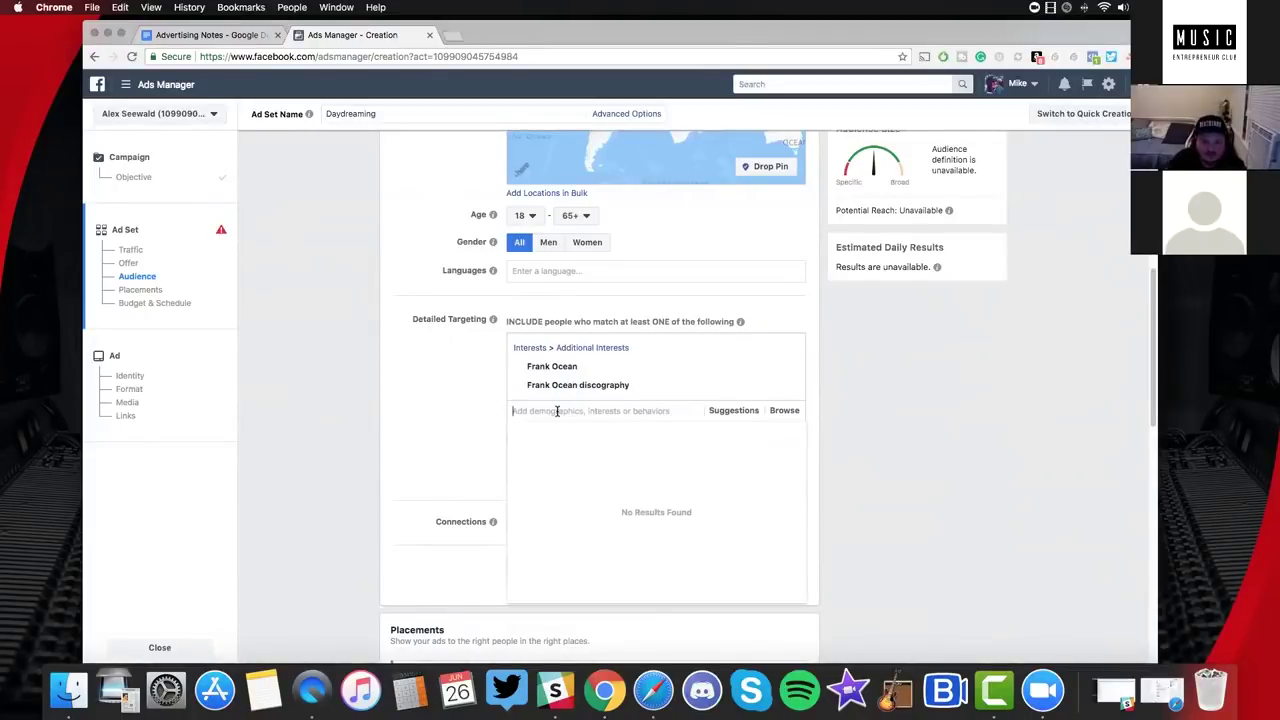
{"action": "left_click", "coordinate": [474, 390]}
Search for "bj the chicago" and add the interest BJ the Chicago Kid to the detailed targeting.
{"action": "left_click", "coordinate": [564, 411]}
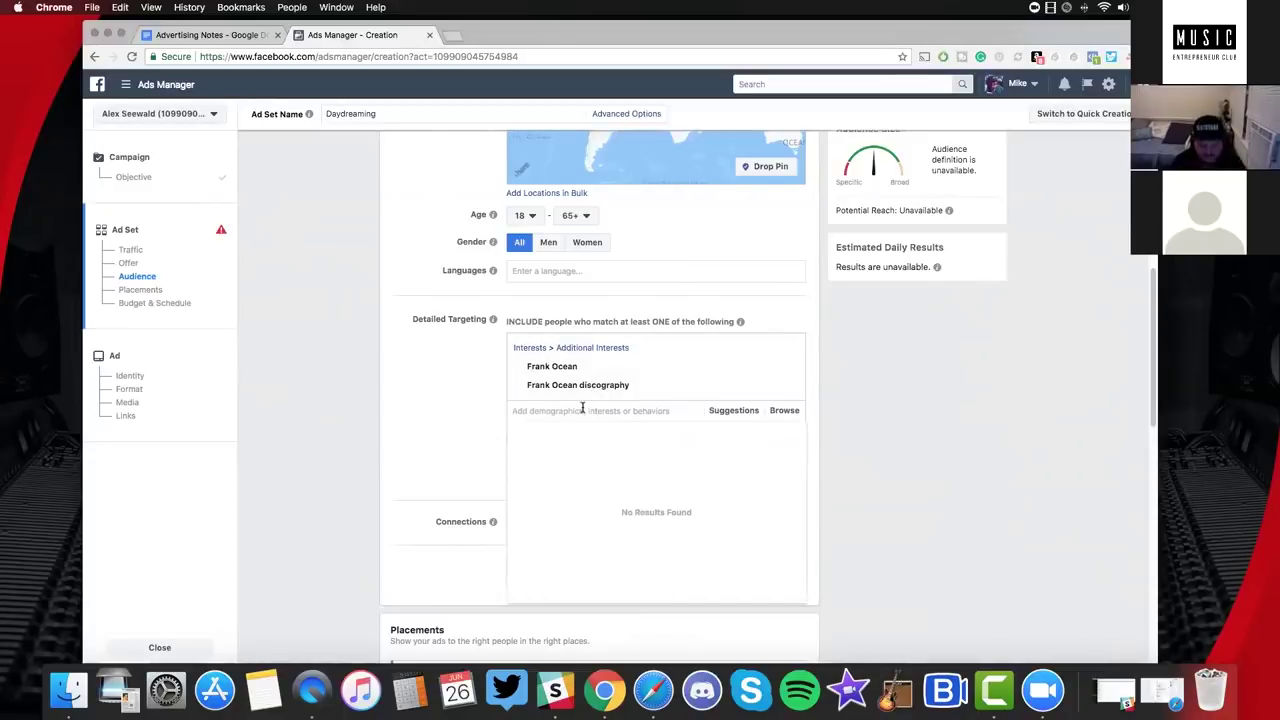
{"action": "type", "text": "bj the chiac"}
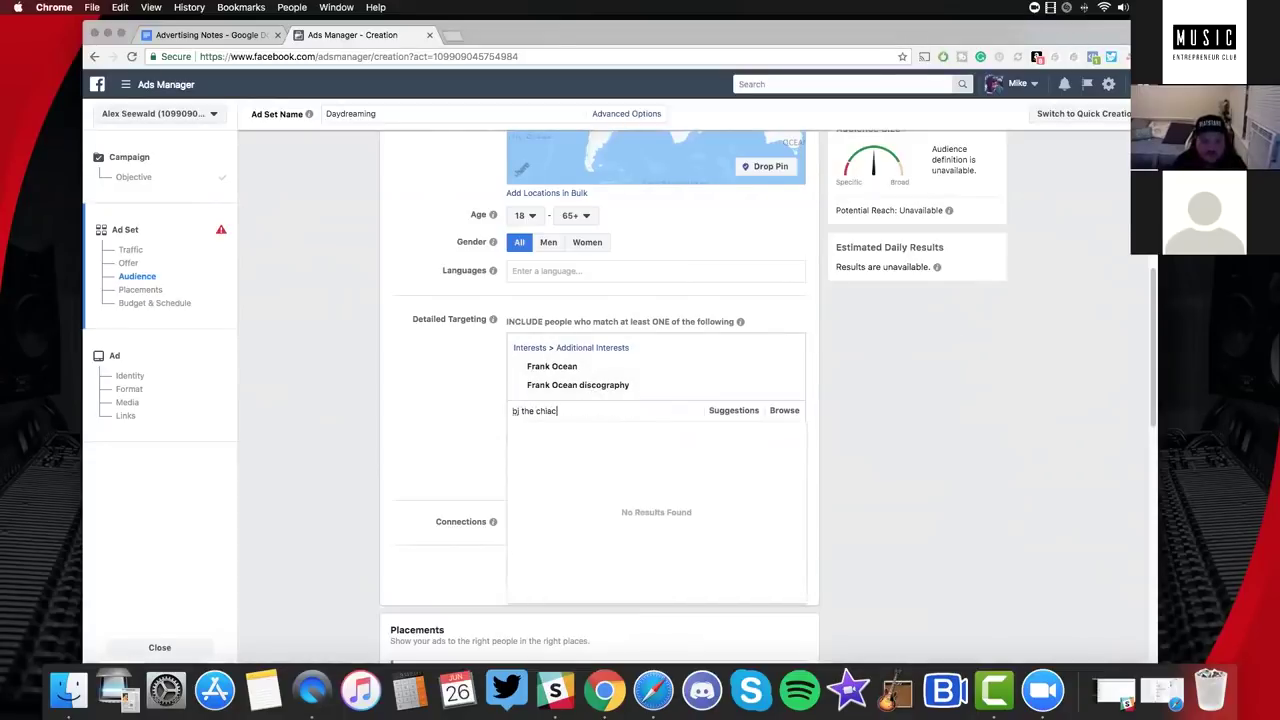
{"action": "key", "text": "BackSpace"}
{"action": "key", "text": "BackSpace"}
{"action": "type", "text": "cago"}
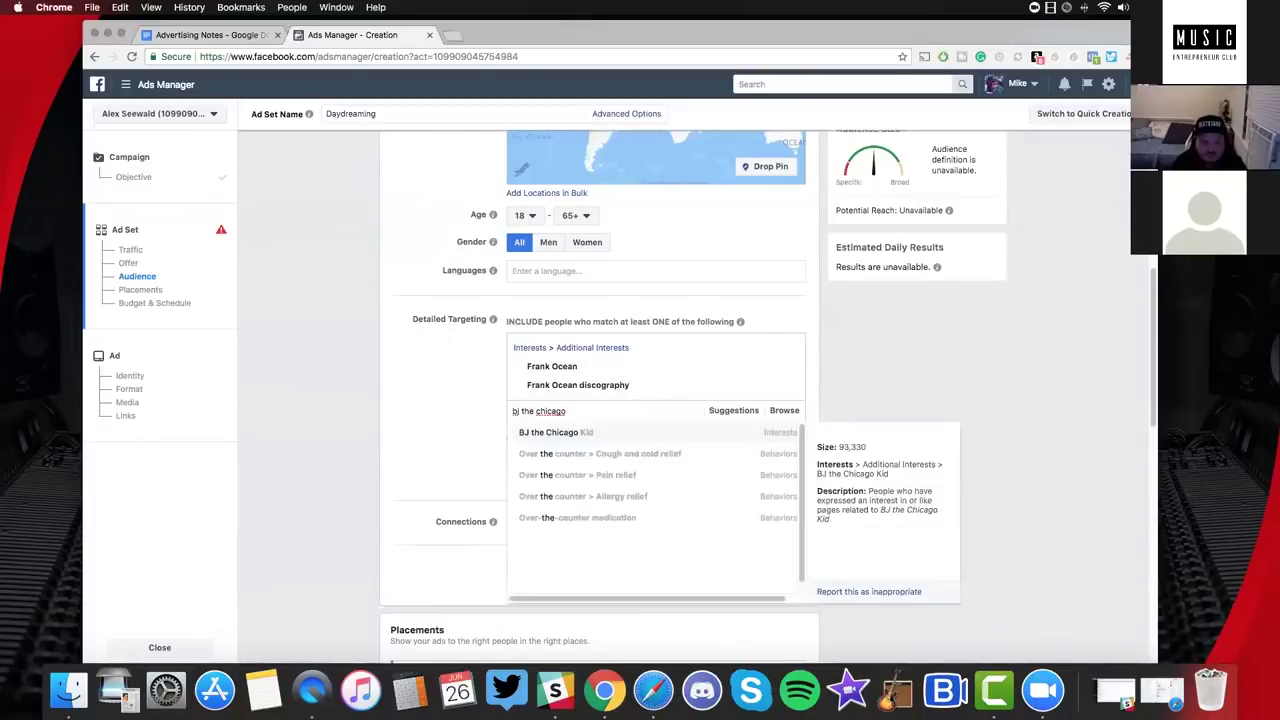
{"action": "left_click", "coordinate": [583, 432]}
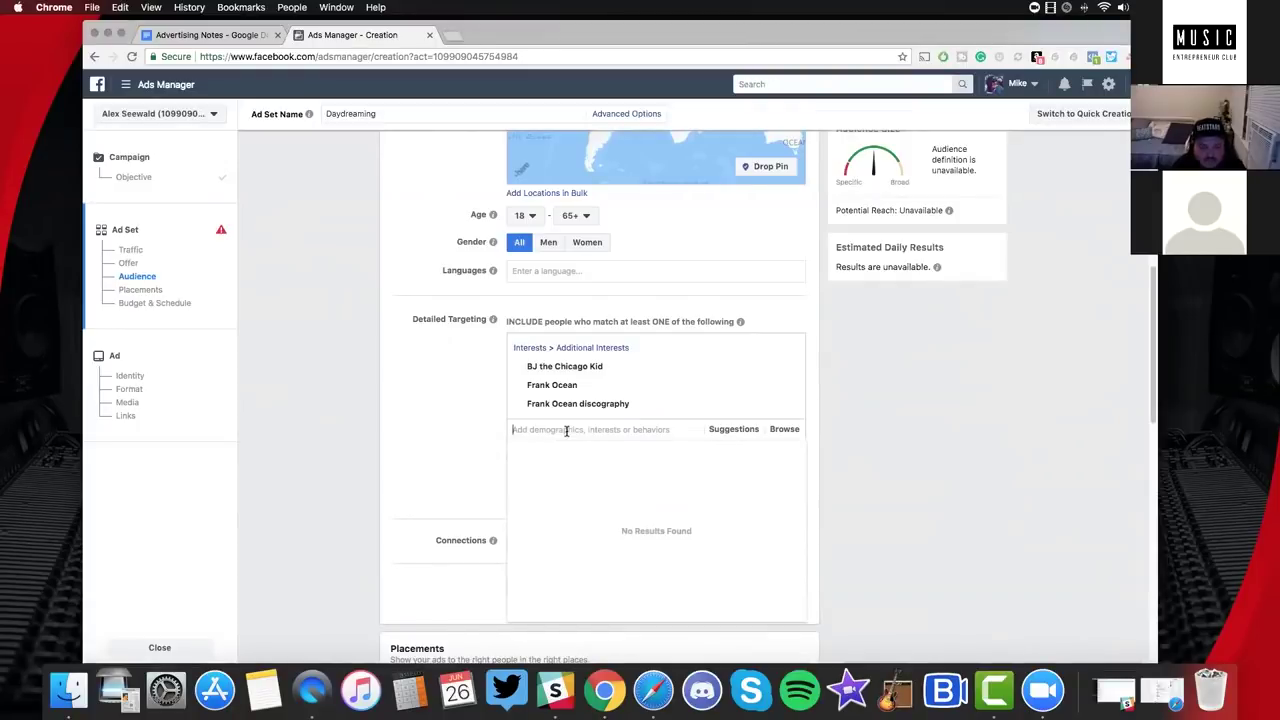
Add the interests Anderson Paak and Isaiah Rashad to the included detailed targeting.
{"action": "type", "text": "anderson paak"}
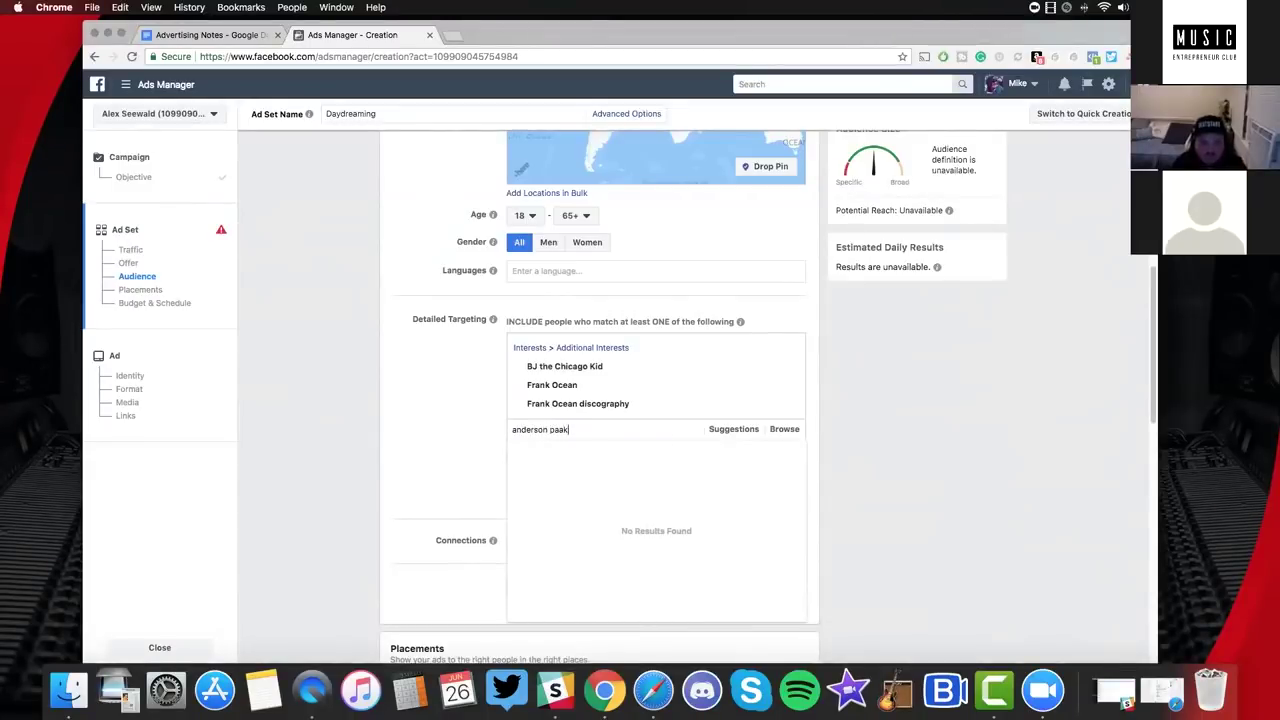
{"action": "key", "text": "Return"}
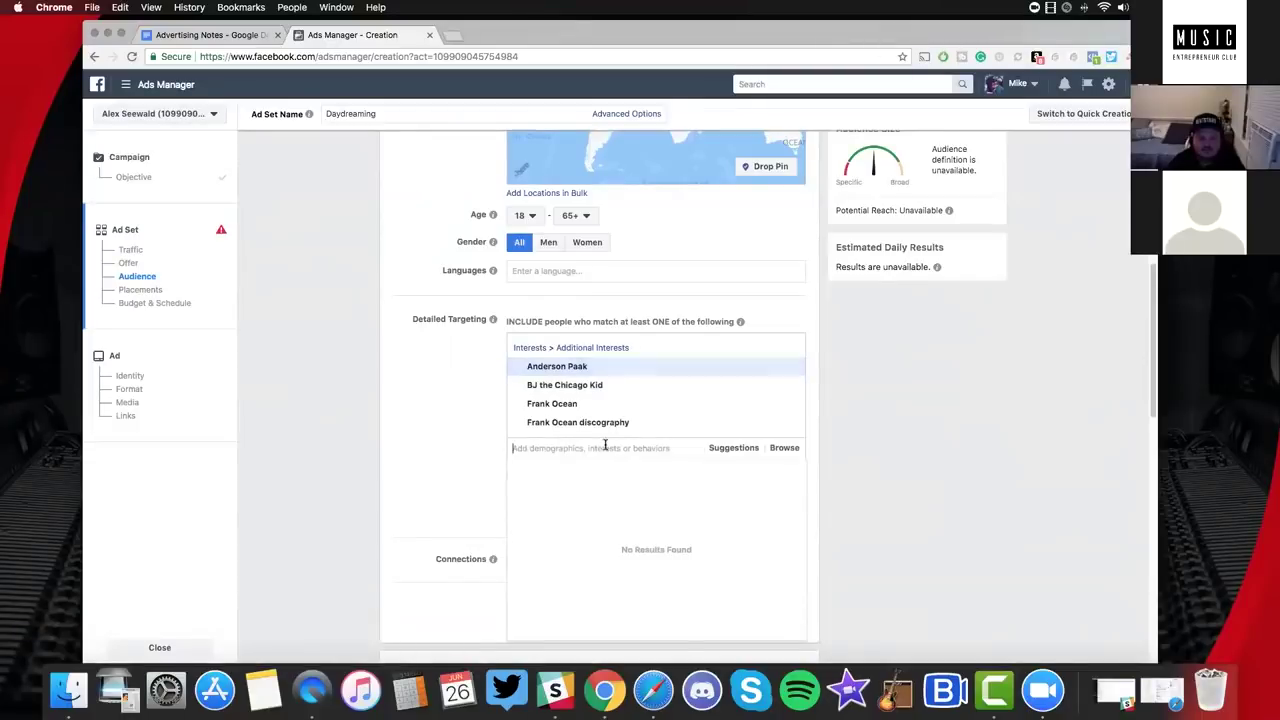
{"action": "left_click", "coordinate": [466, 411]}
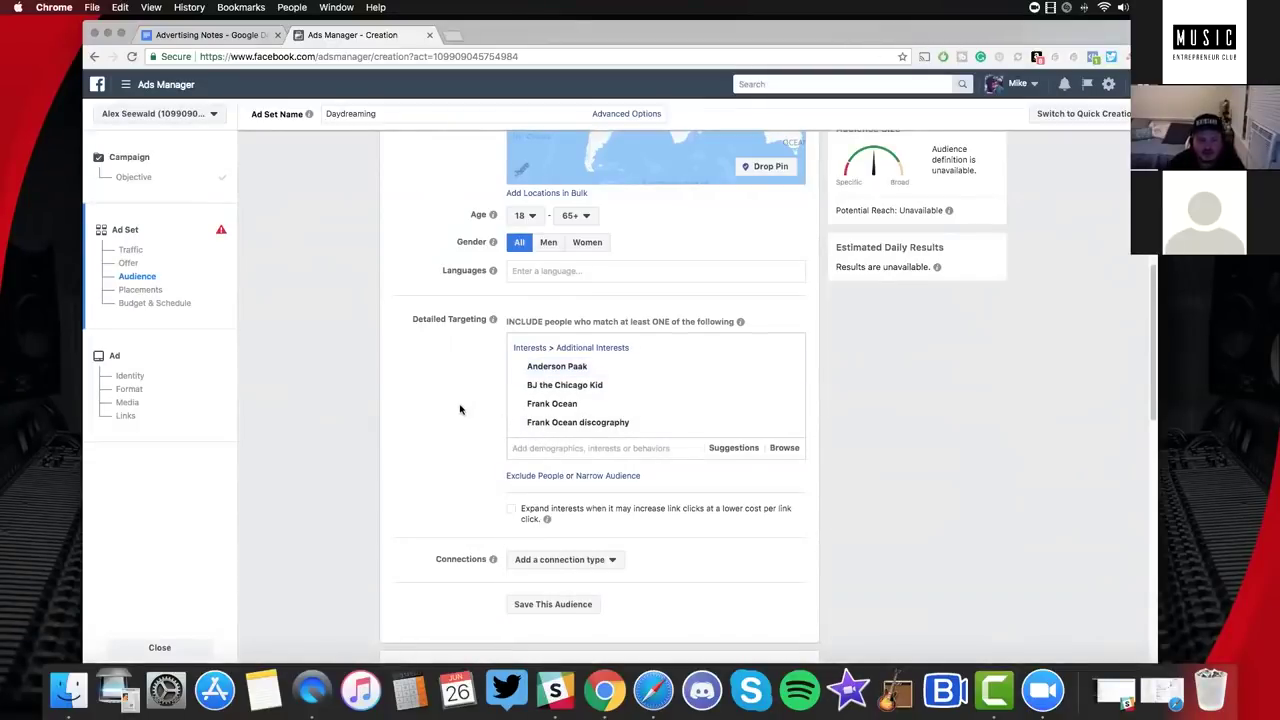
{"action": "left_click", "coordinate": [554, 448]}
{"action": "type", "text": "is"}
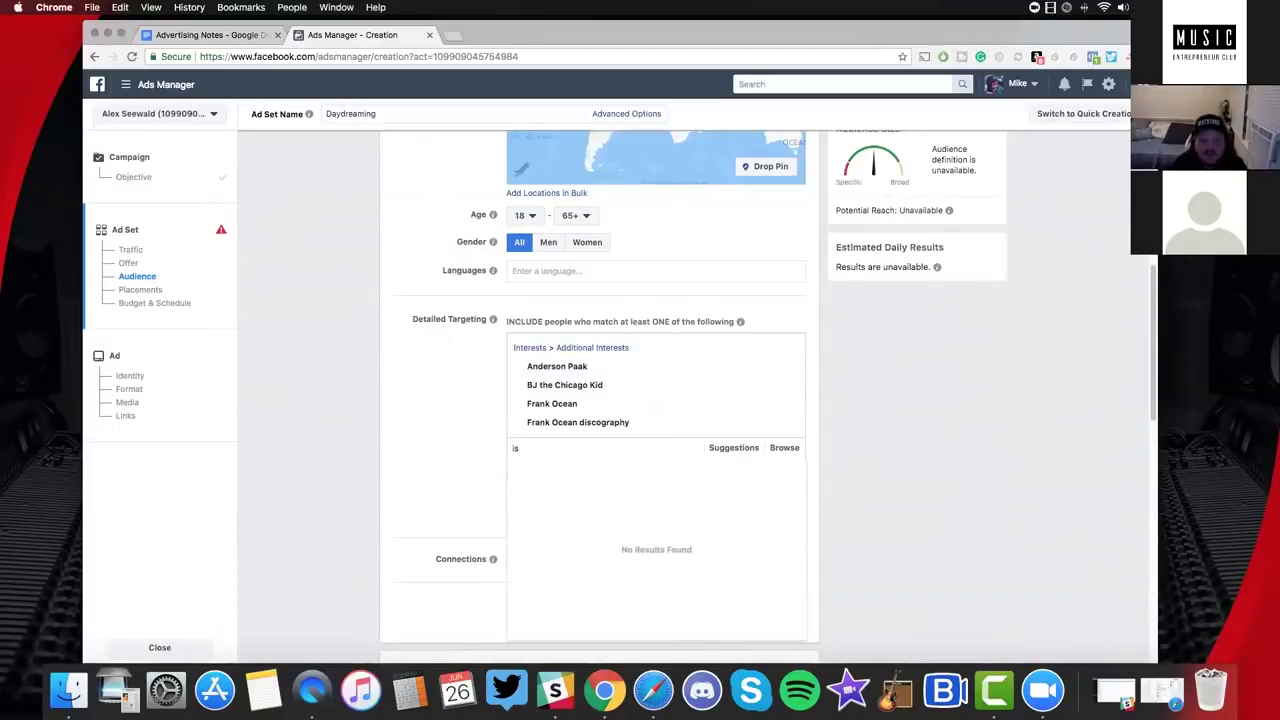
{"action": "type", "text": "aiah"}
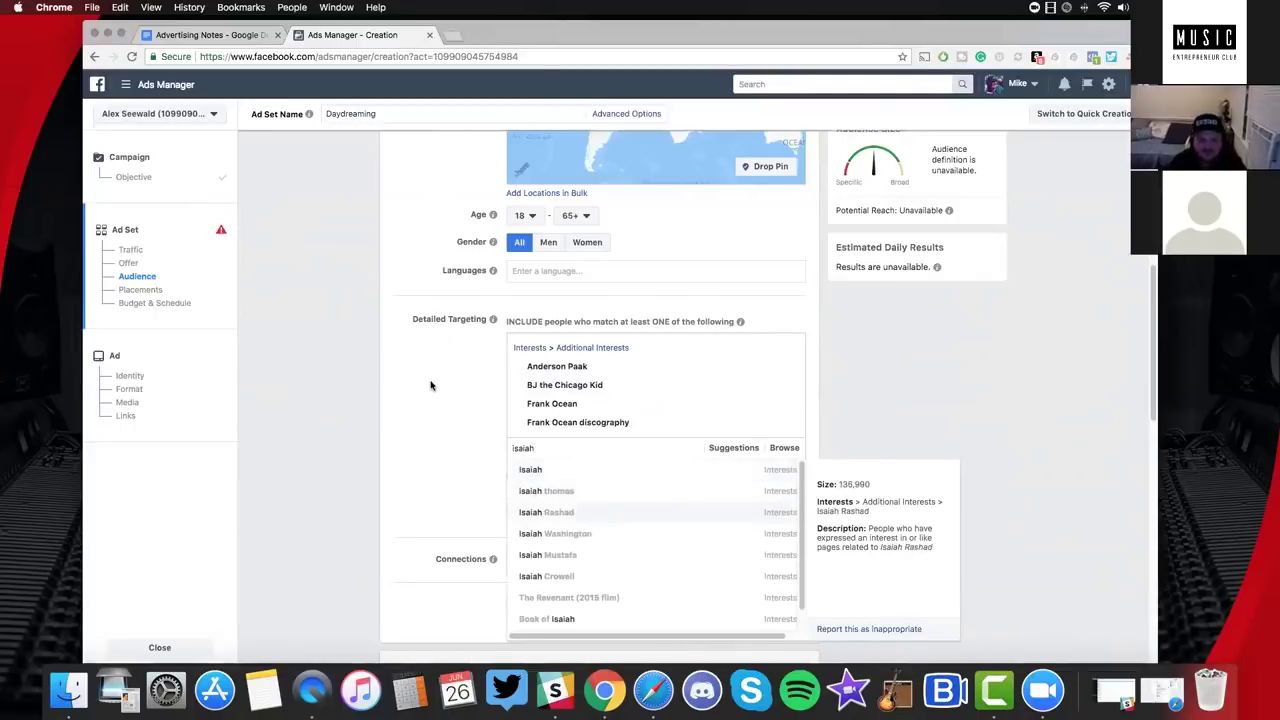
{"action": "key", "text": "Return"}
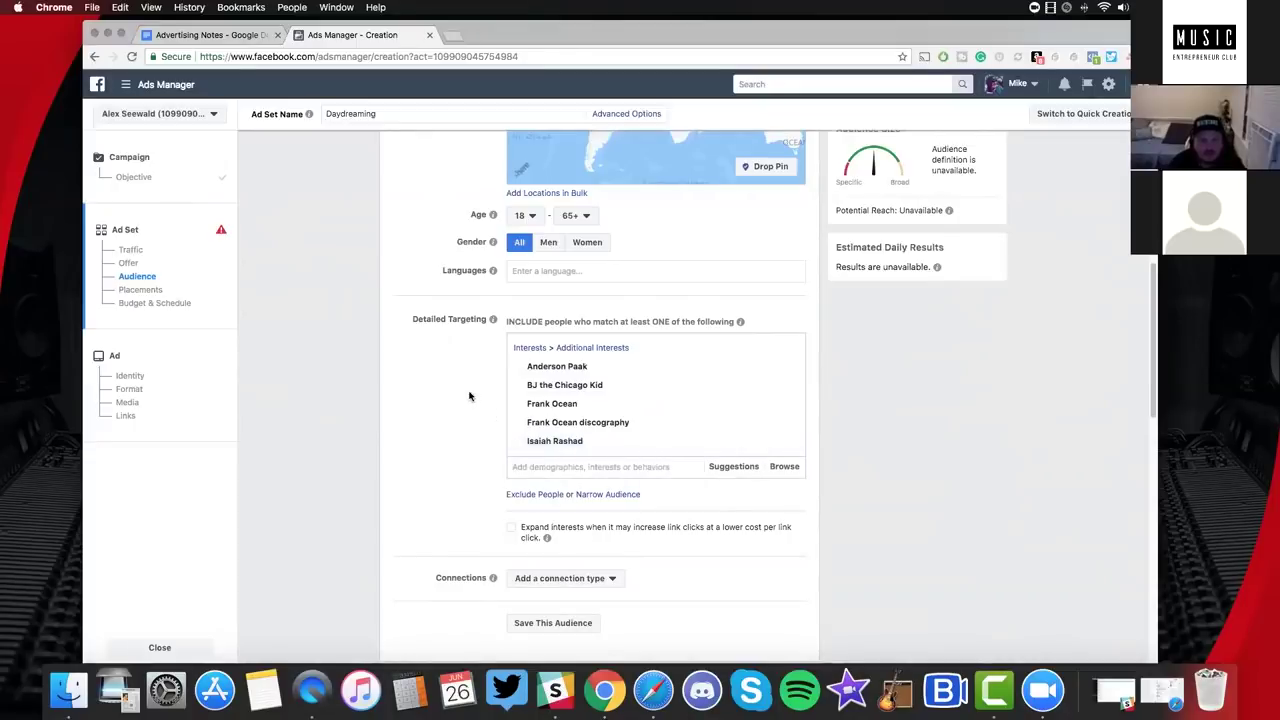
Preview the video "Day dreaming ad .mp4" from the desktop folder Tundra Beats in QuickTime Player, skipping ahead partway, and close it.
{"action": "mouse_move", "coordinate": [563, 386]}
{"action": "key", "text": "F11"}
{"action": "double_click", "coordinate": [1052, 45]}
{"action": "double_click", "coordinate": [565, 140]}
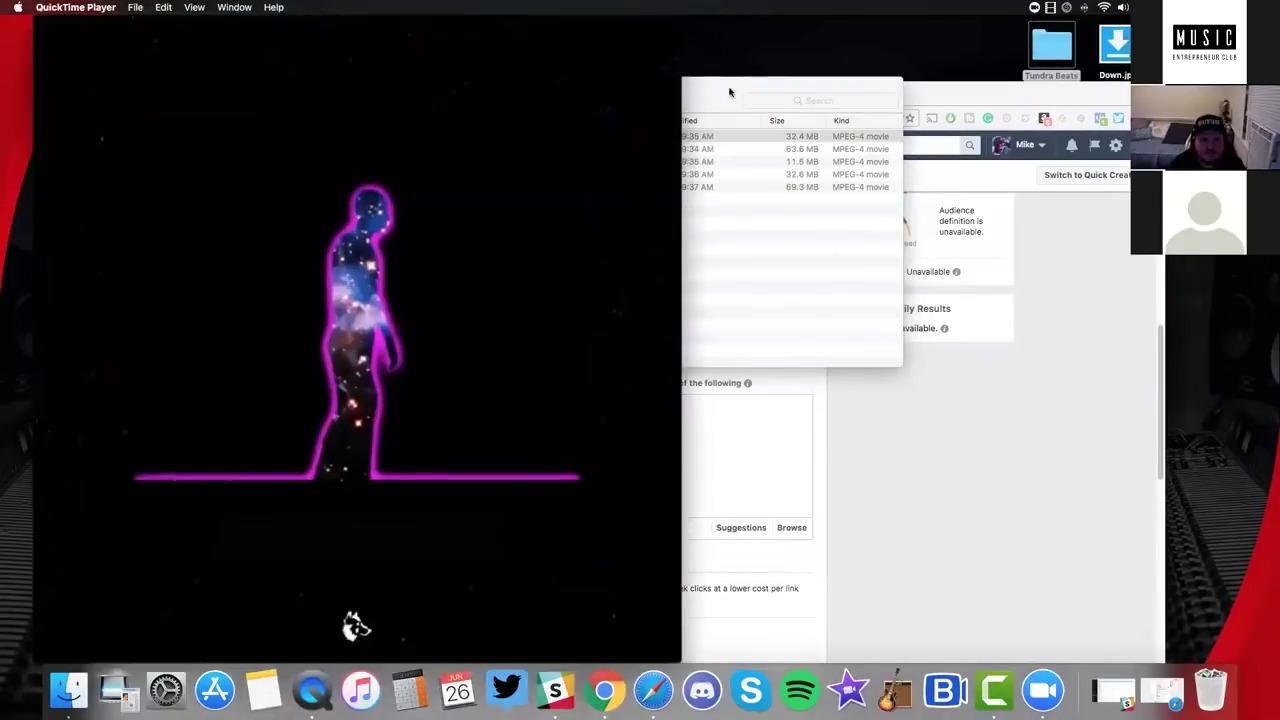
{"action": "left_click", "coordinate": [730, 92]}
{"action": "left_click", "coordinate": [403, 90]}
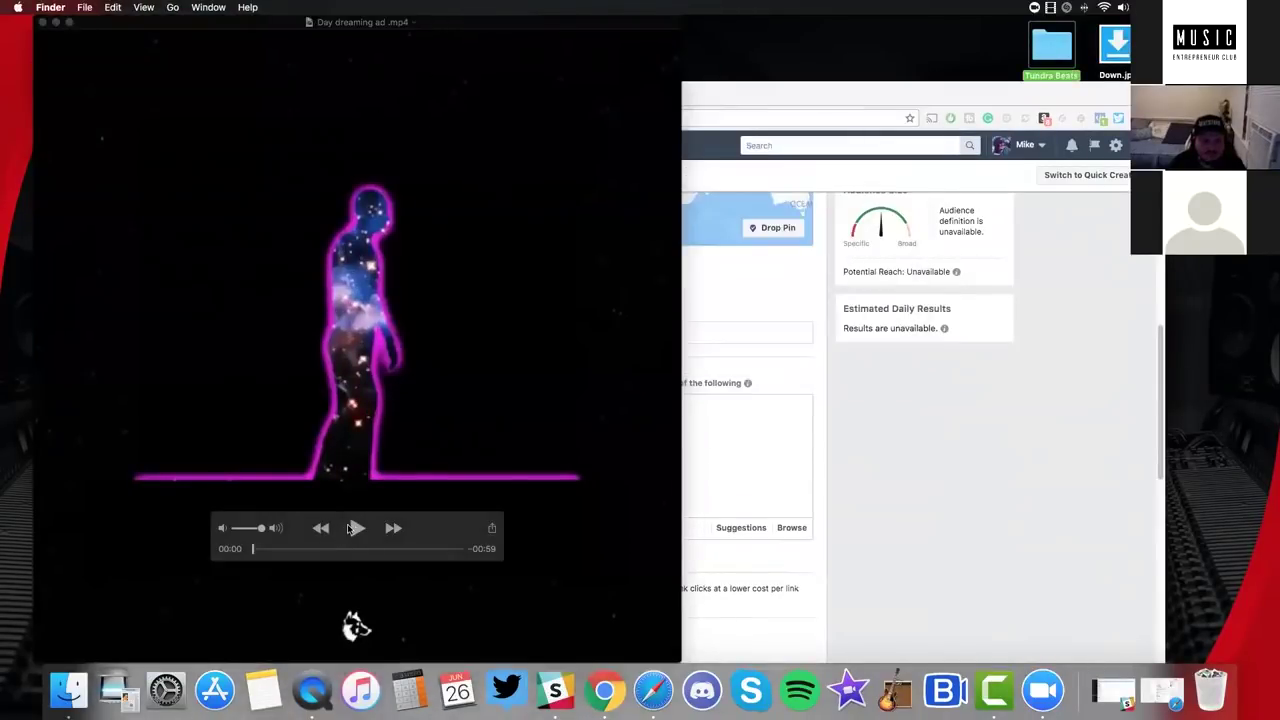
{"action": "left_click", "coordinate": [354, 528]}
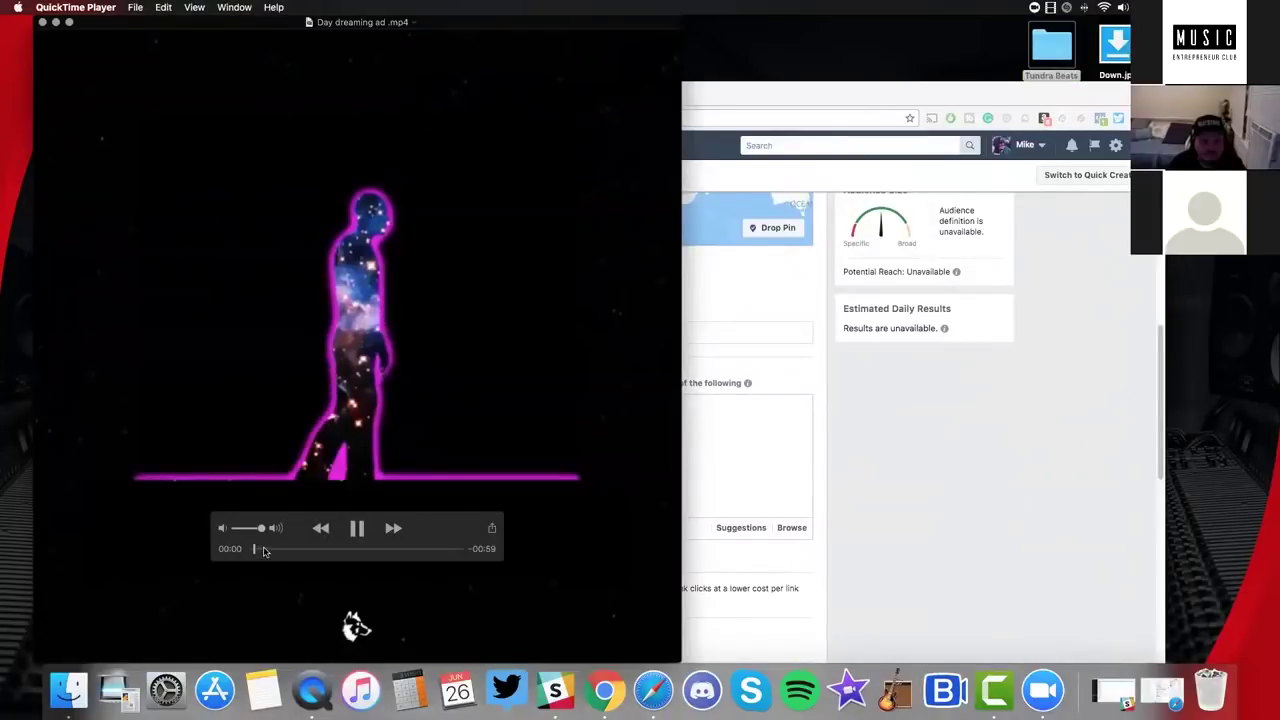
{"action": "left_click_drag", "start_coordinate": [265, 551], "coordinate": [336, 549]}
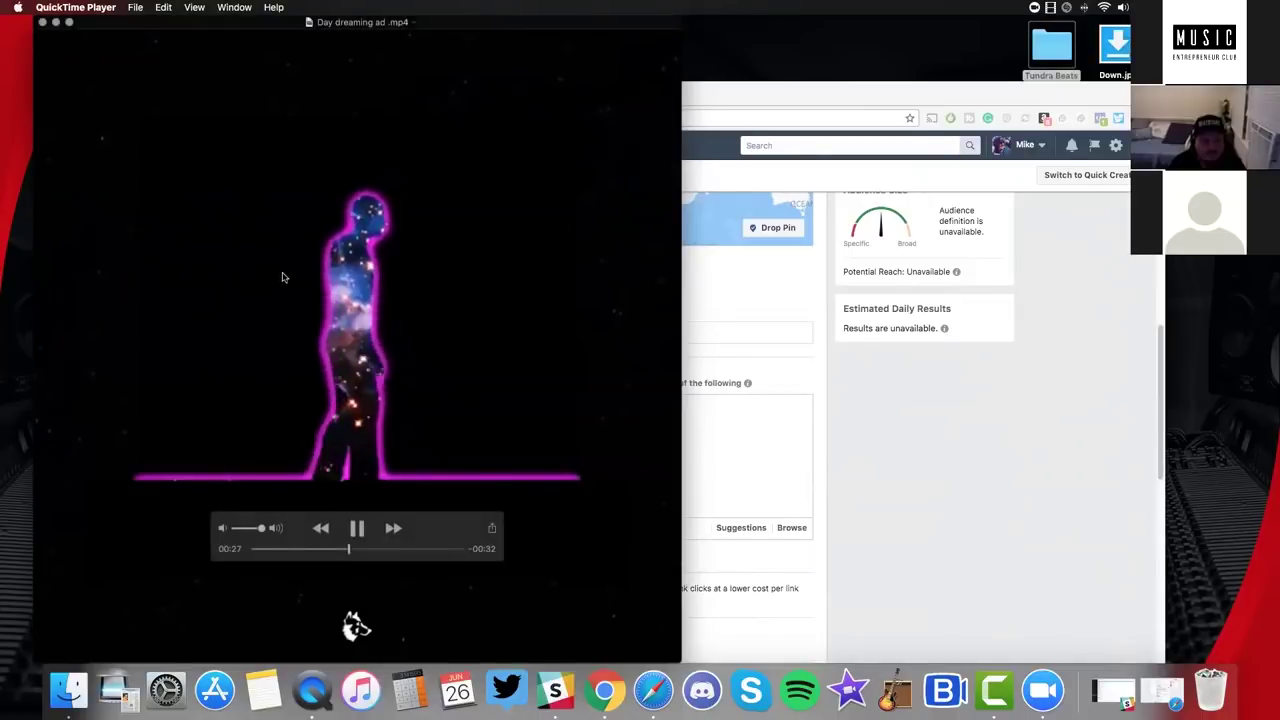
{"action": "left_click", "coordinate": [42, 21]}
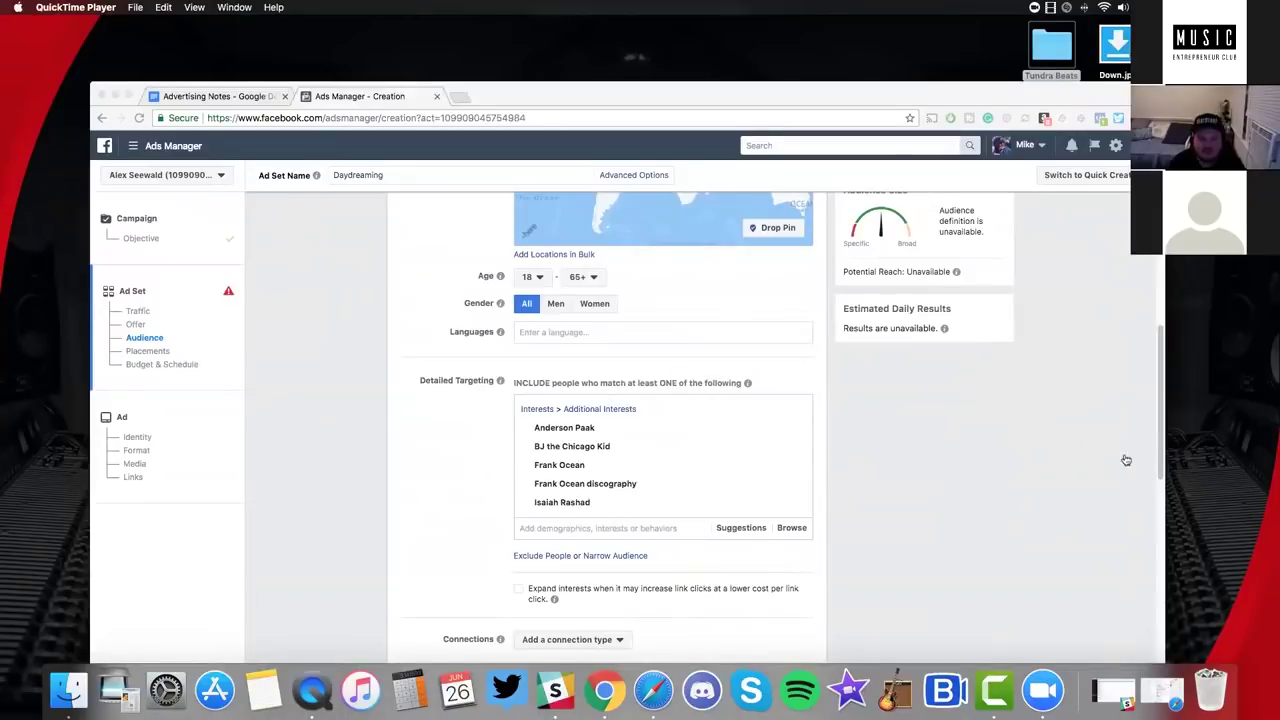
Include people interested in J. Cole and J. Cole Nation in the ad set's detailed targeting.
{"action": "scroll", "coordinate": [920, 463], "scroll_direction": "down", "scroll_amount": 2}
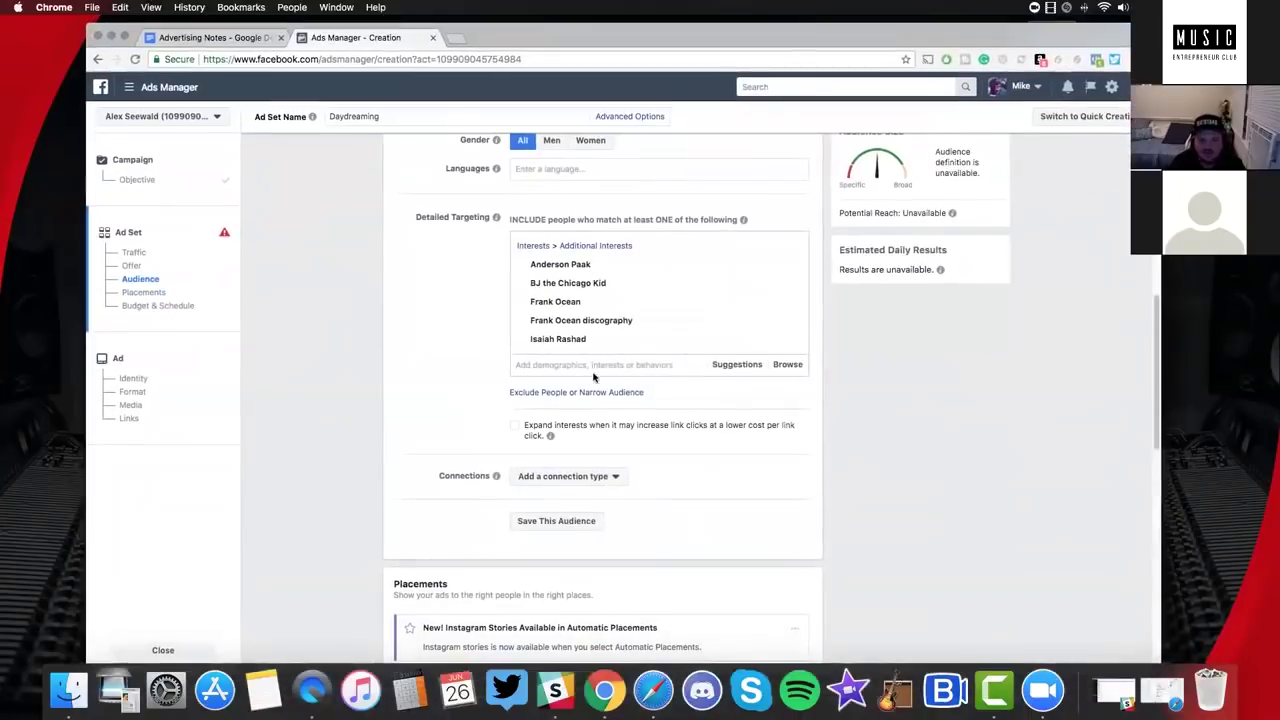
{"action": "left_click", "coordinate": [595, 371]}
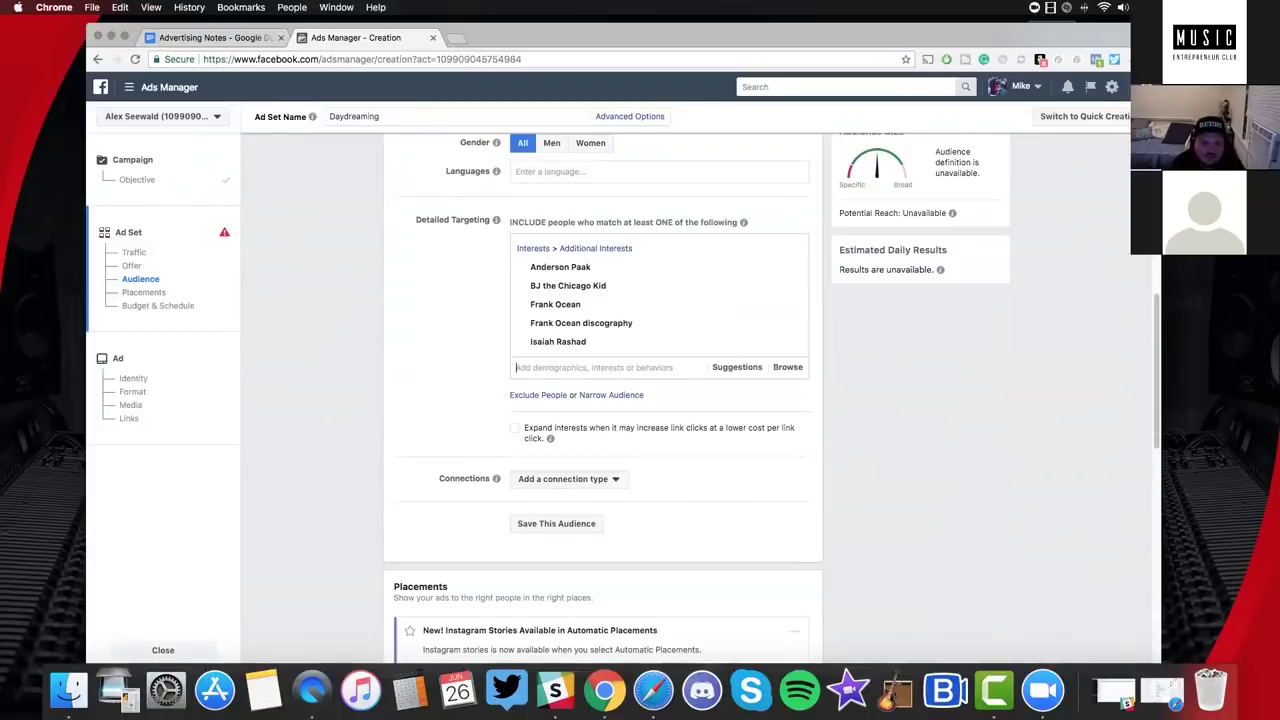
{"action": "type", "text": "chr"}
{"action": "key", "text": "BackSpace"}
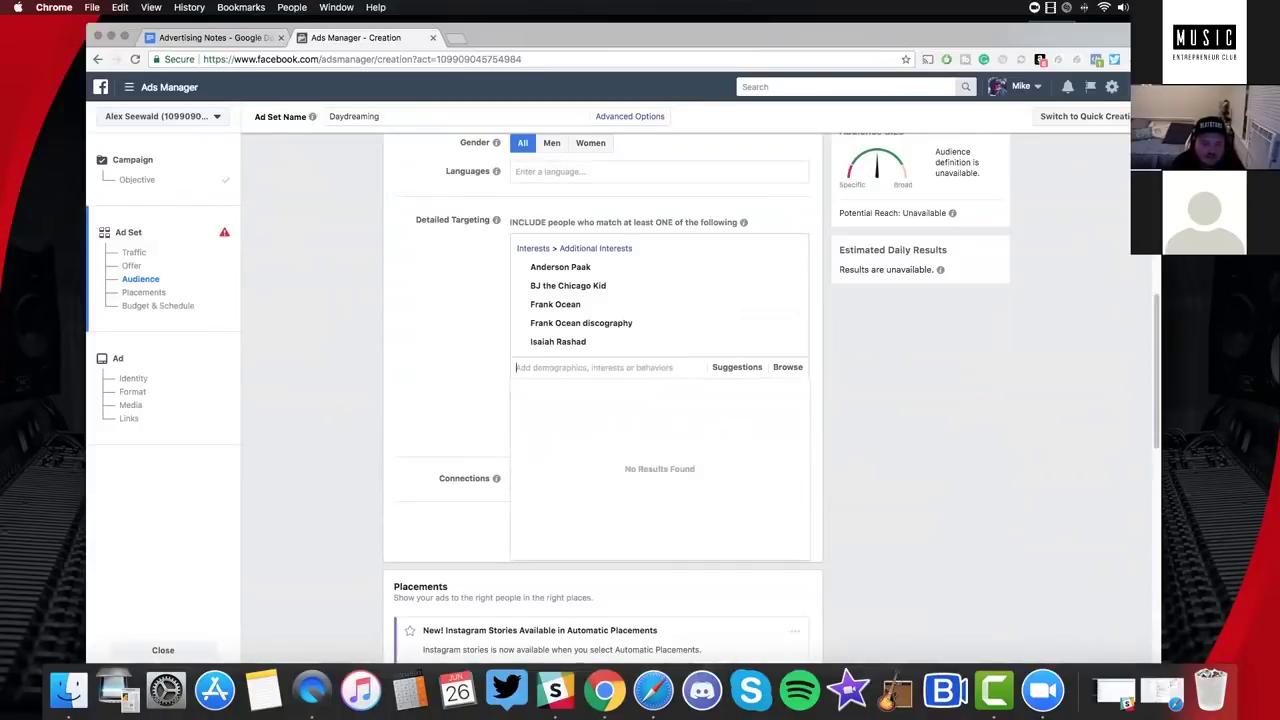
{"action": "type", "text": "j cole"}
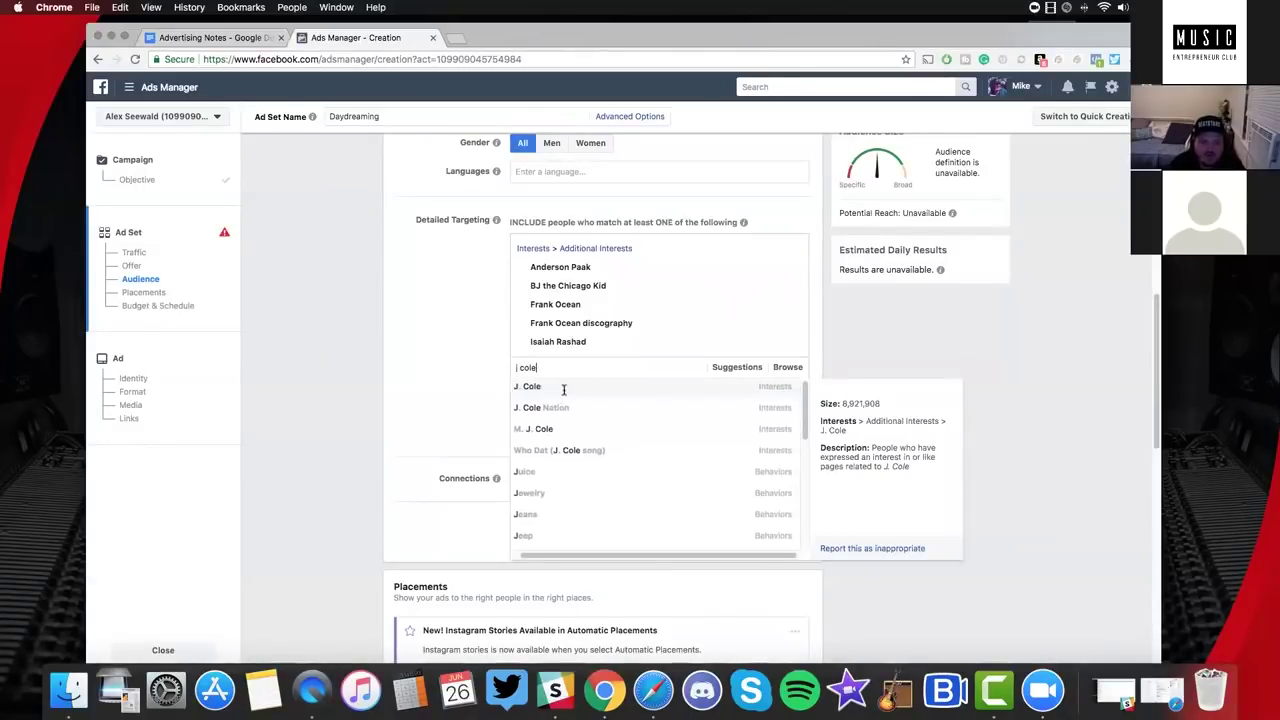
{"action": "left_click", "coordinate": [563, 390]}
{"action": "type", "text": "j cole"}
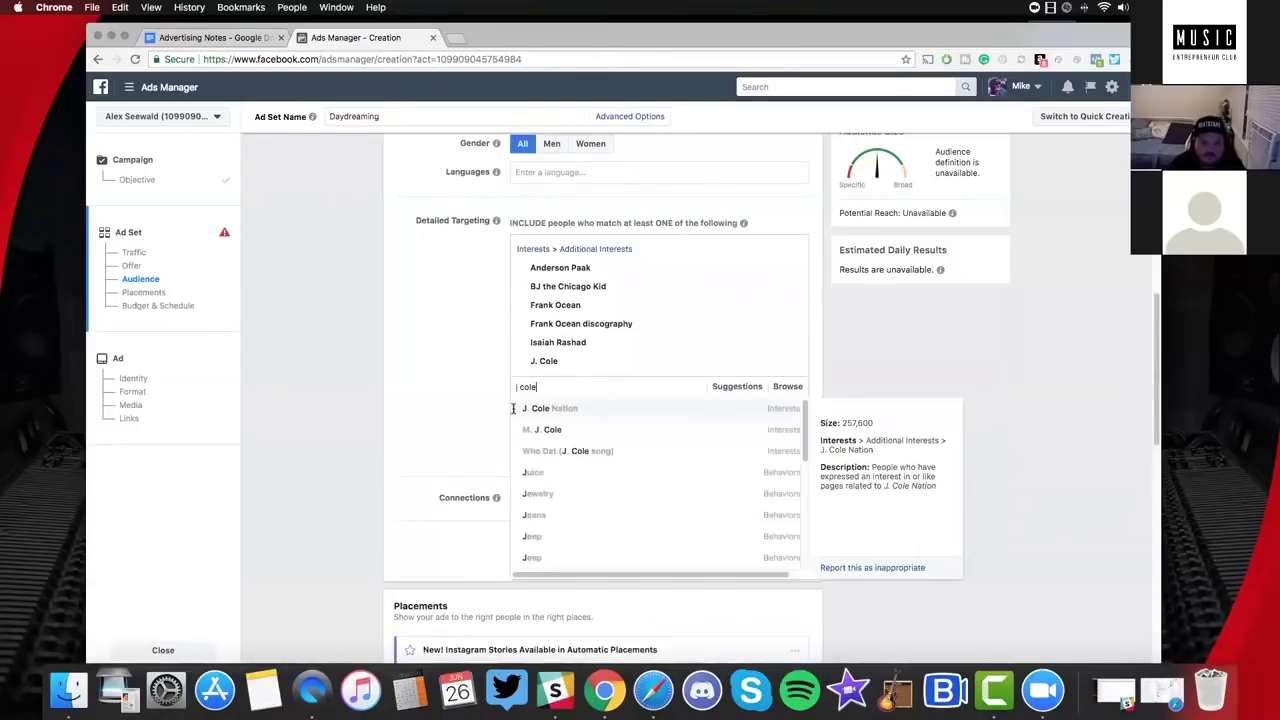
{"action": "left_click", "coordinate": [513, 409]}
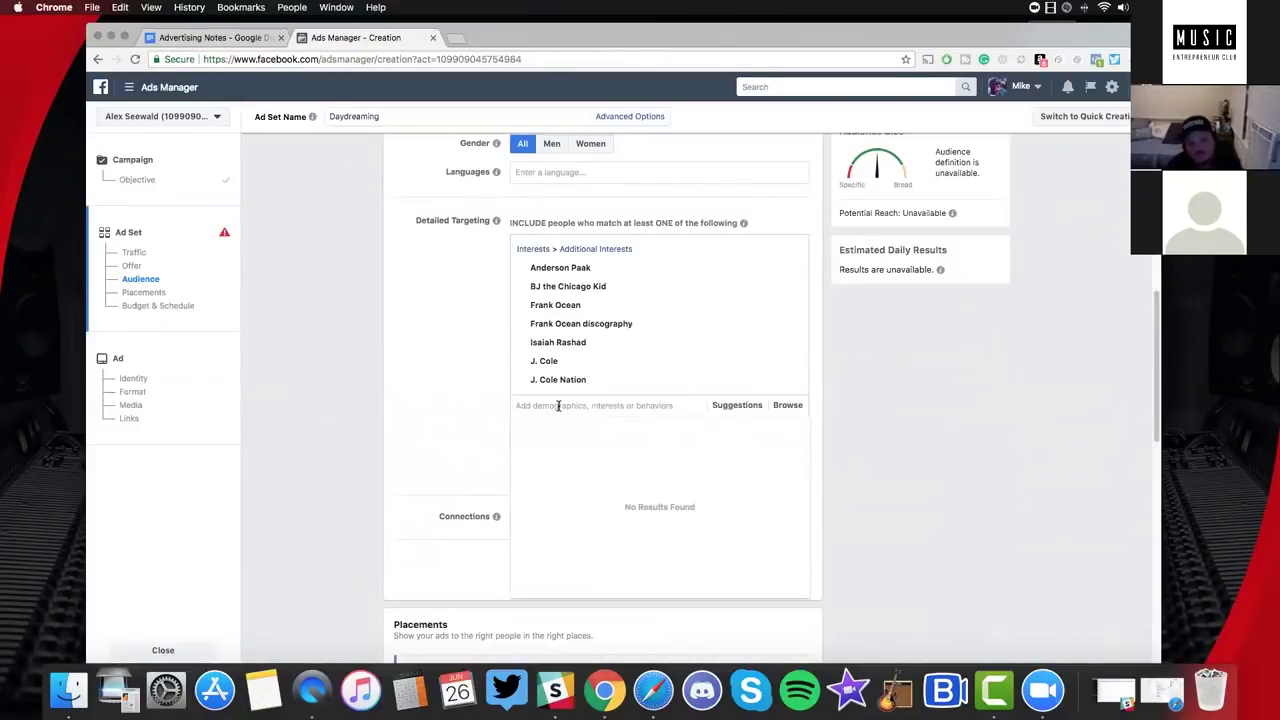
Add the interests Kendrick Lamar and Kendrick Lamar discography to the detailed targeting and review the list of included artists.
{"action": "type", "text": "k"}
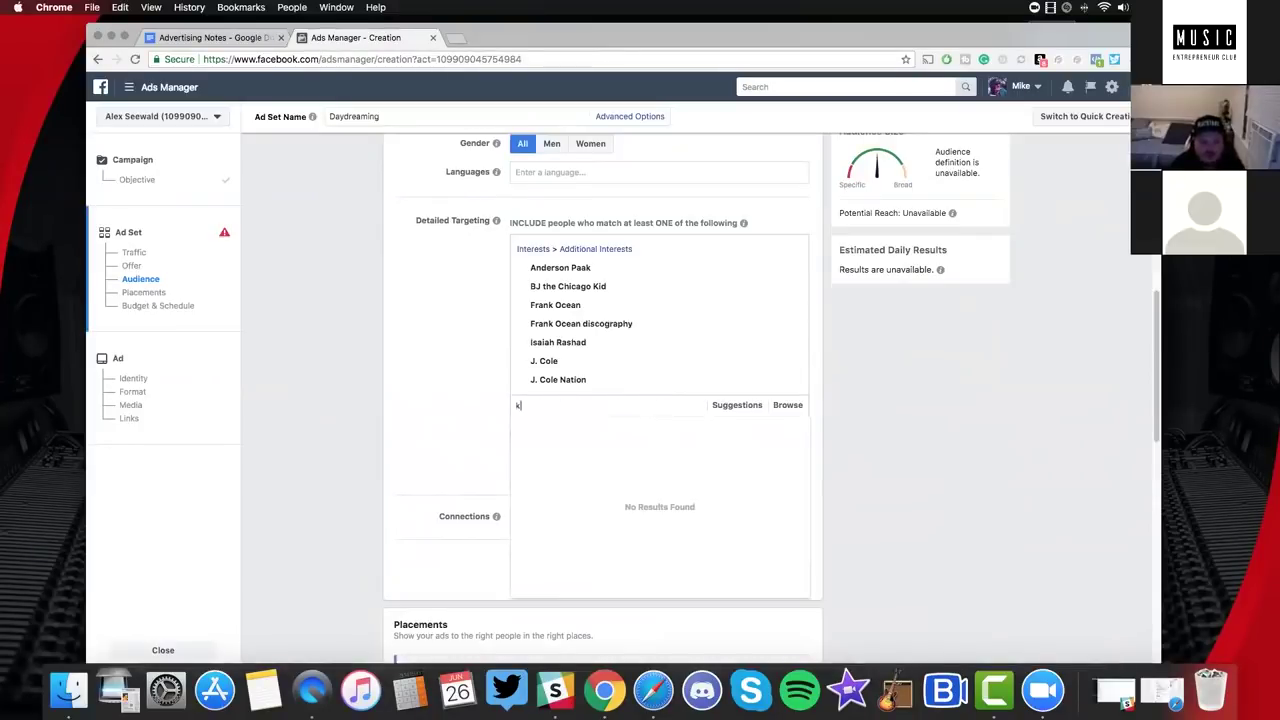
{"action": "type", "text": "endrick lamar"}
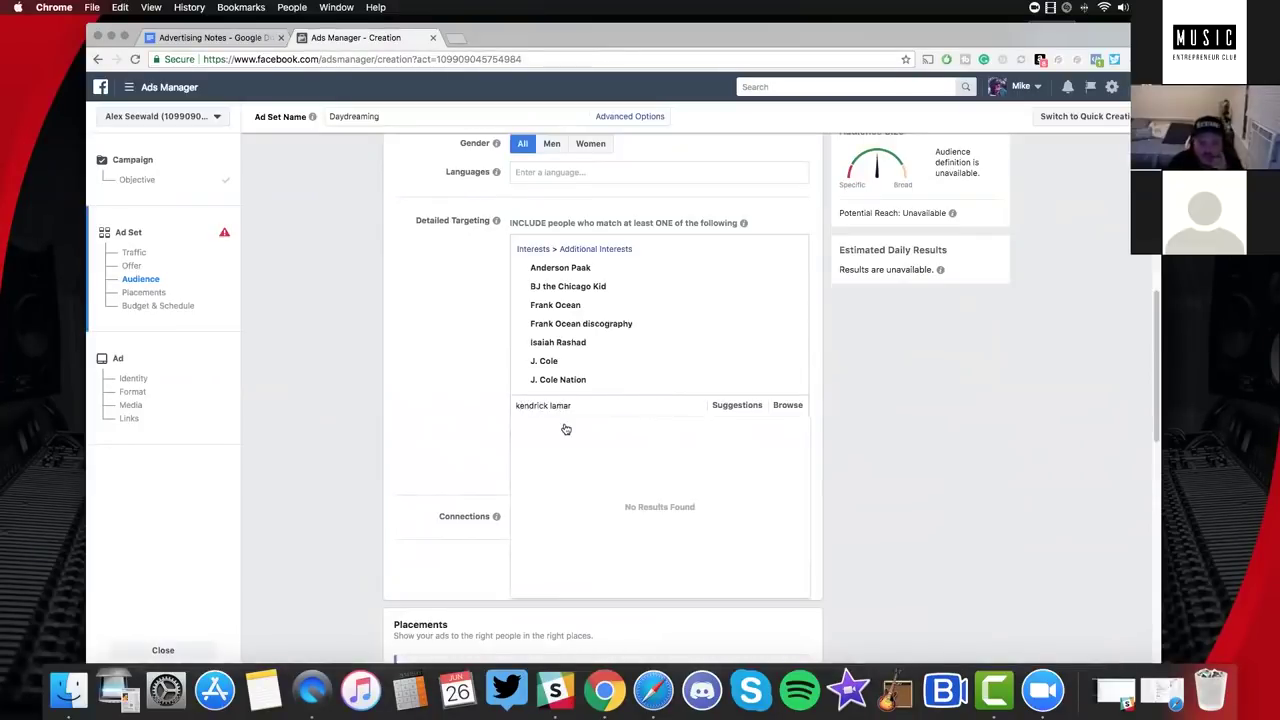
{"action": "left_click", "coordinate": [571, 420]}
{"action": "type", "text": "kendrick"}
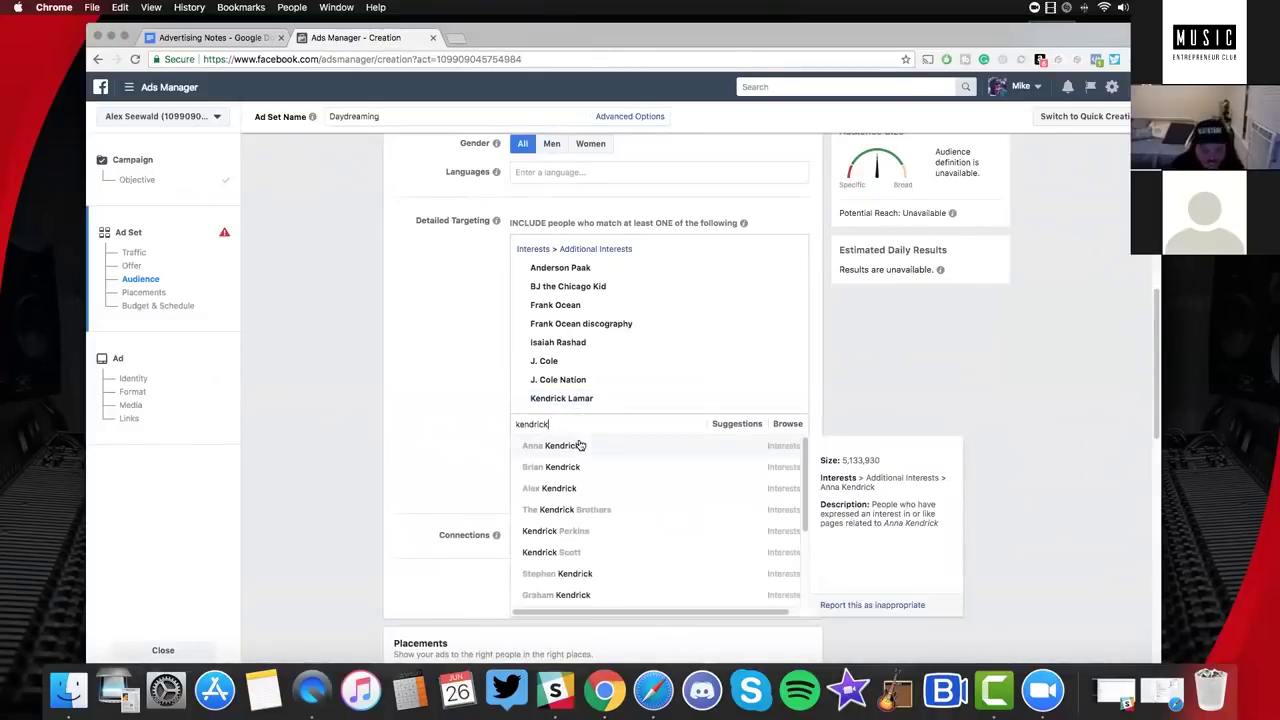
{"action": "type", "text": " lamar"}
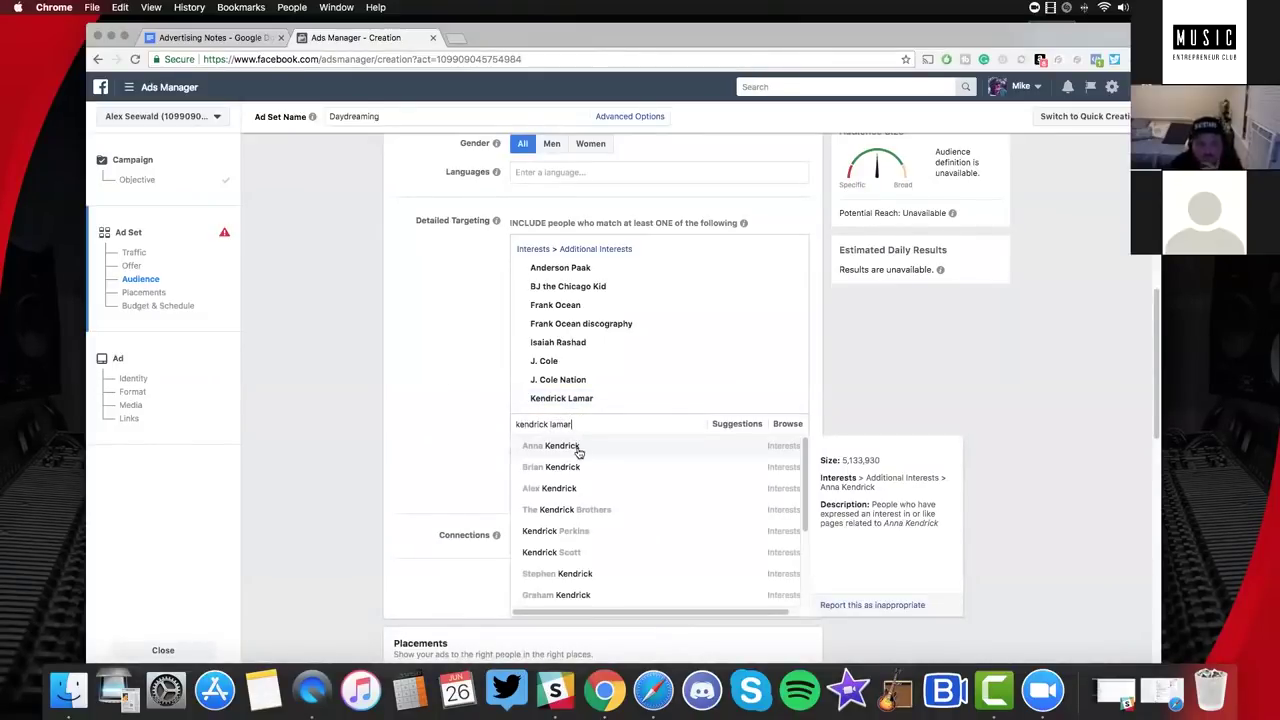
{"action": "key", "text": "Return"}
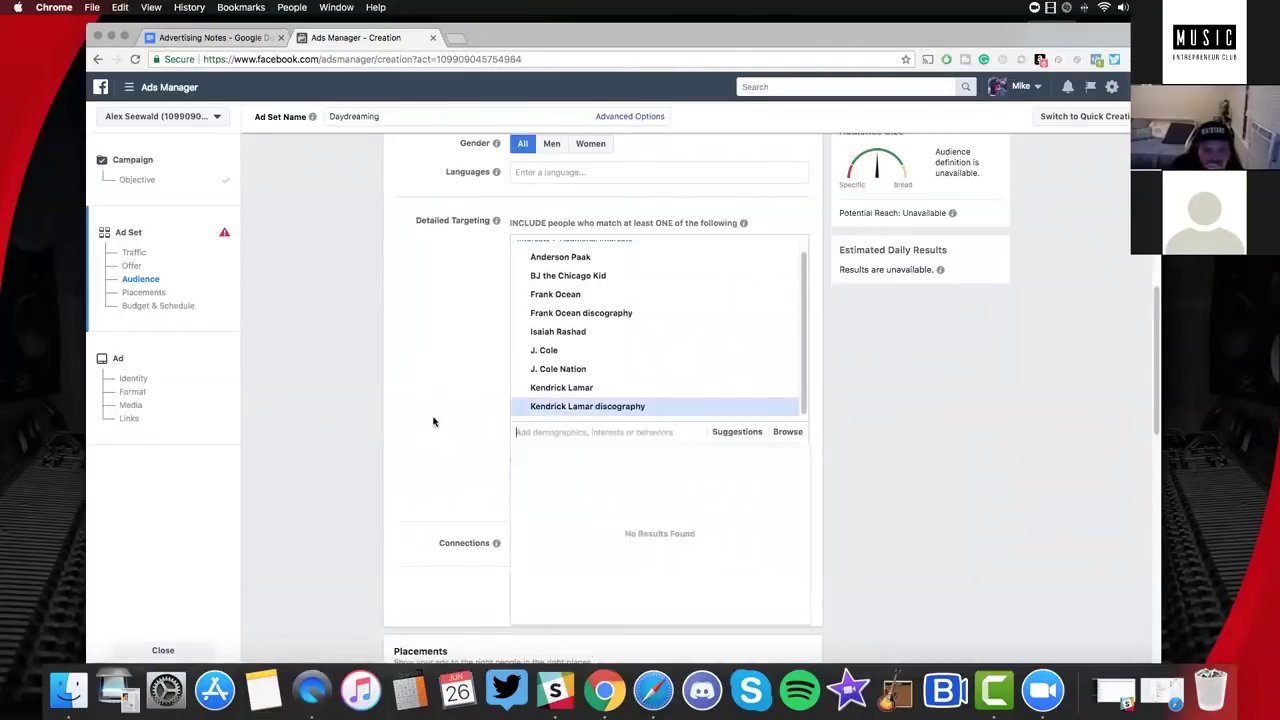
{"action": "left_click", "coordinate": [886, 437]}
{"action": "mouse_move", "coordinate": [600, 299]}
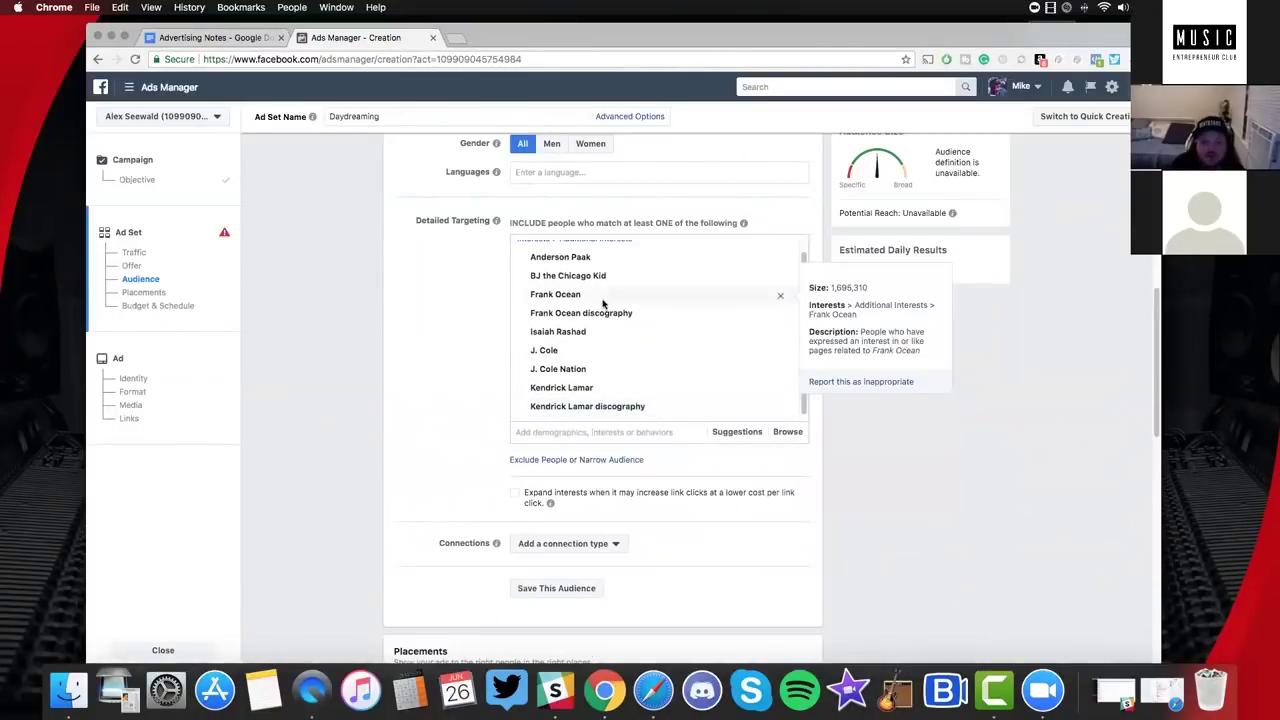
{"action": "scroll", "coordinate": [600, 302], "scroll_direction": "up", "scroll_amount": 1}
{"action": "scroll", "coordinate": [600, 310], "scroll_direction": "down", "scroll_amount": 1}
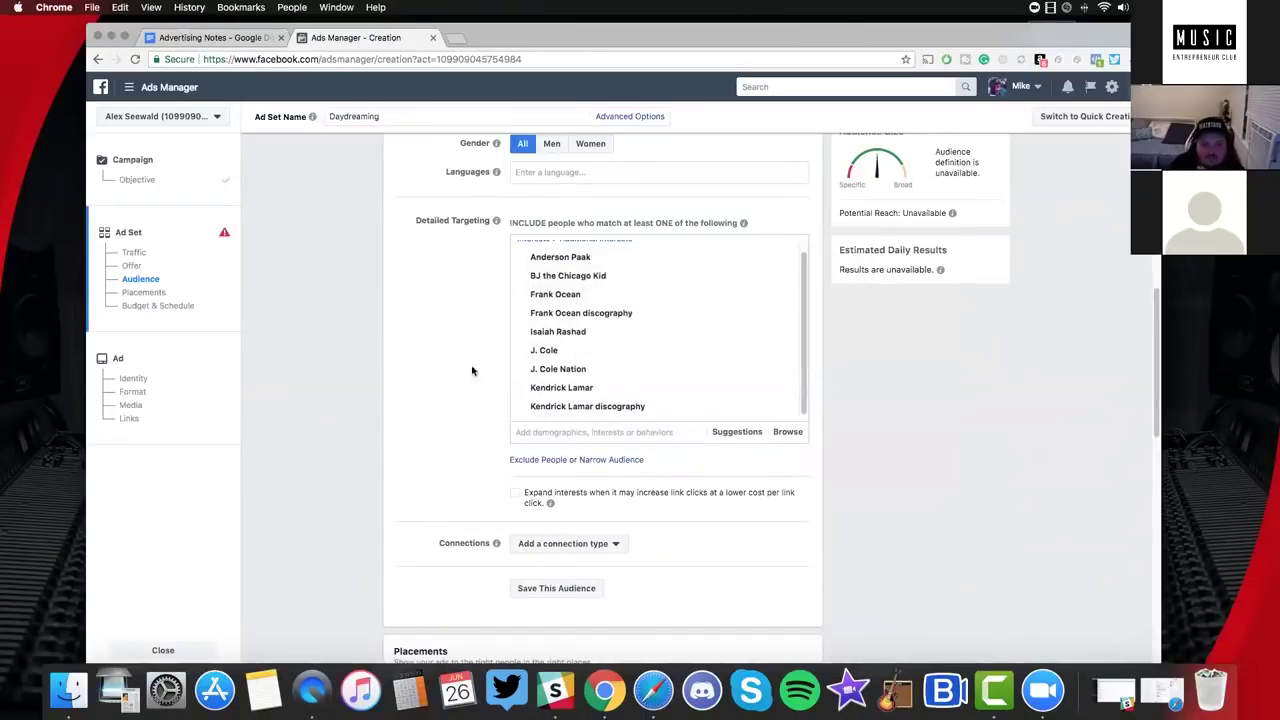
Narrow the audience to people who must also match the interest Rapping.
{"action": "left_click", "coordinate": [625, 461]}
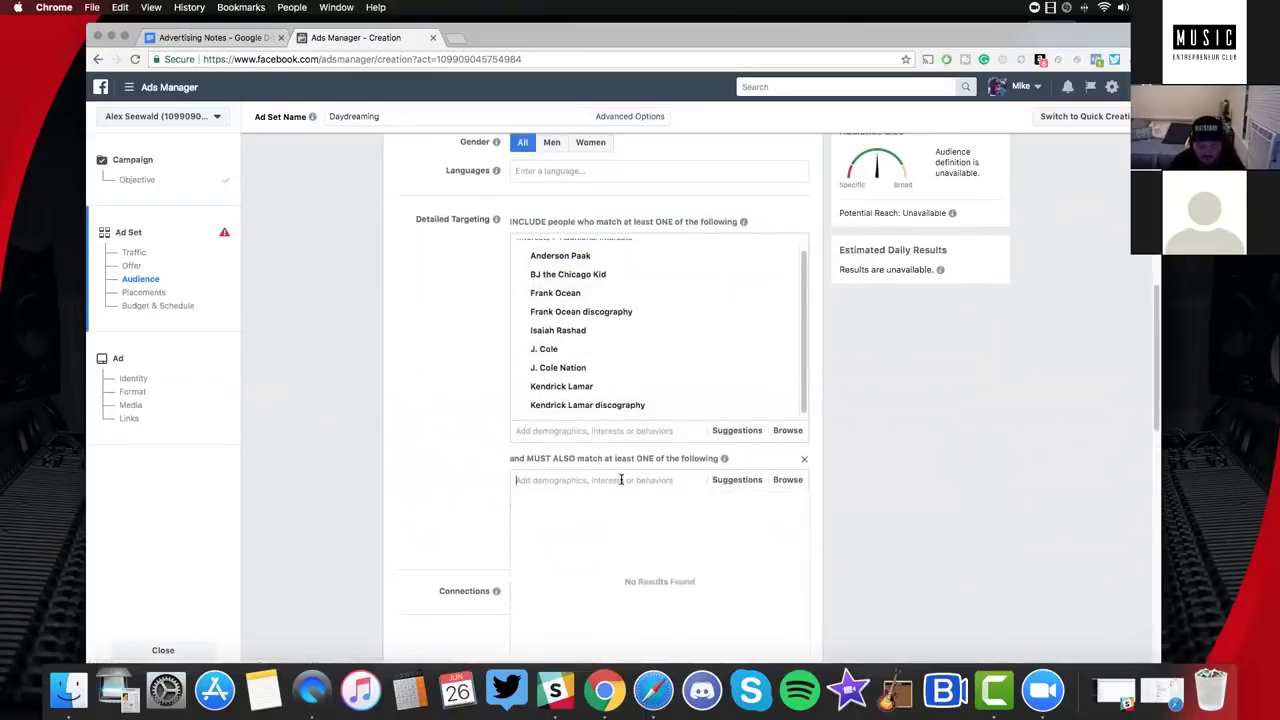
{"action": "type", "text": "rapping"}
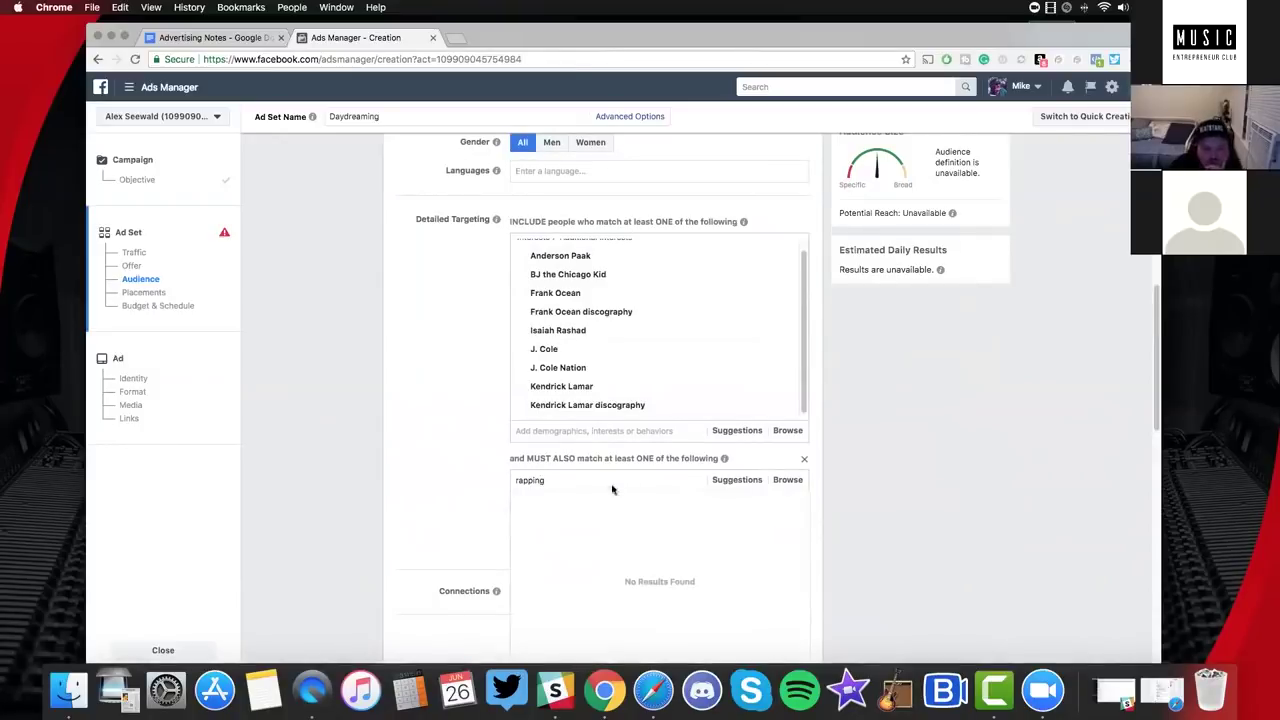
{"action": "left_click", "coordinate": [571, 503]}
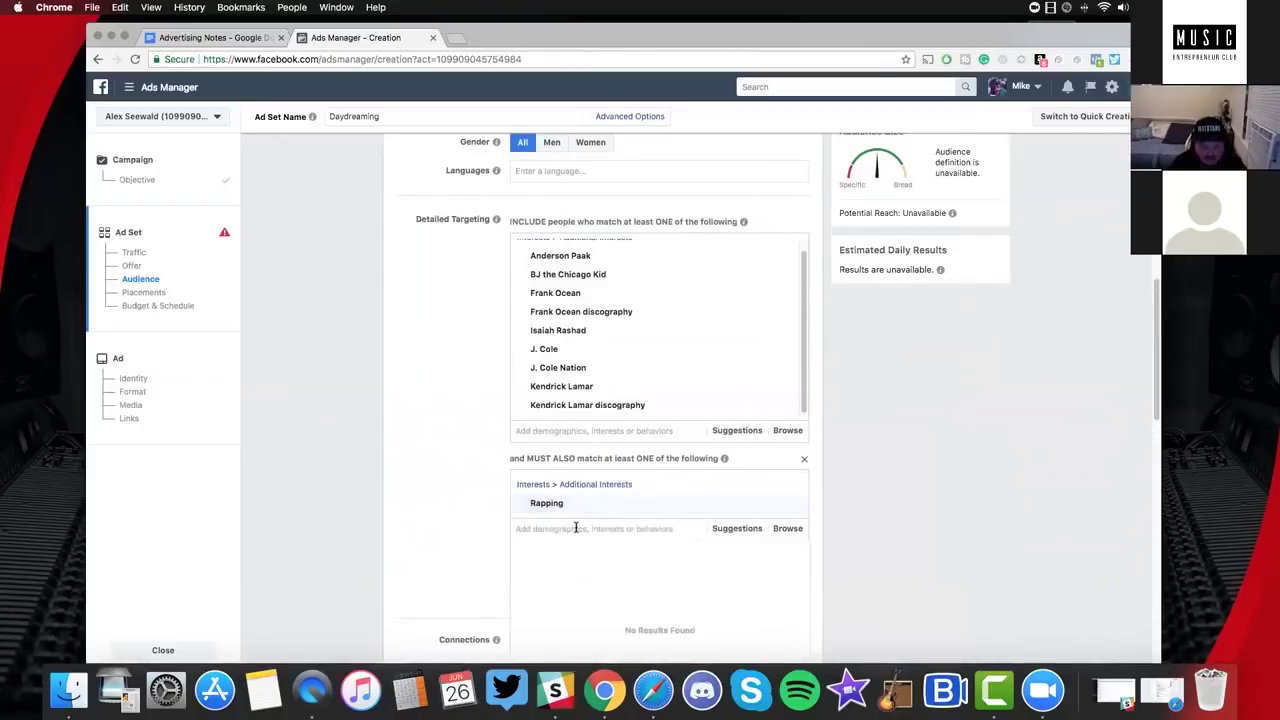
Search for "freestyle rap" and add the interest Freestyle rap to the must-also-match group containing Rapping.
{"action": "type", "text": "freestyle"}
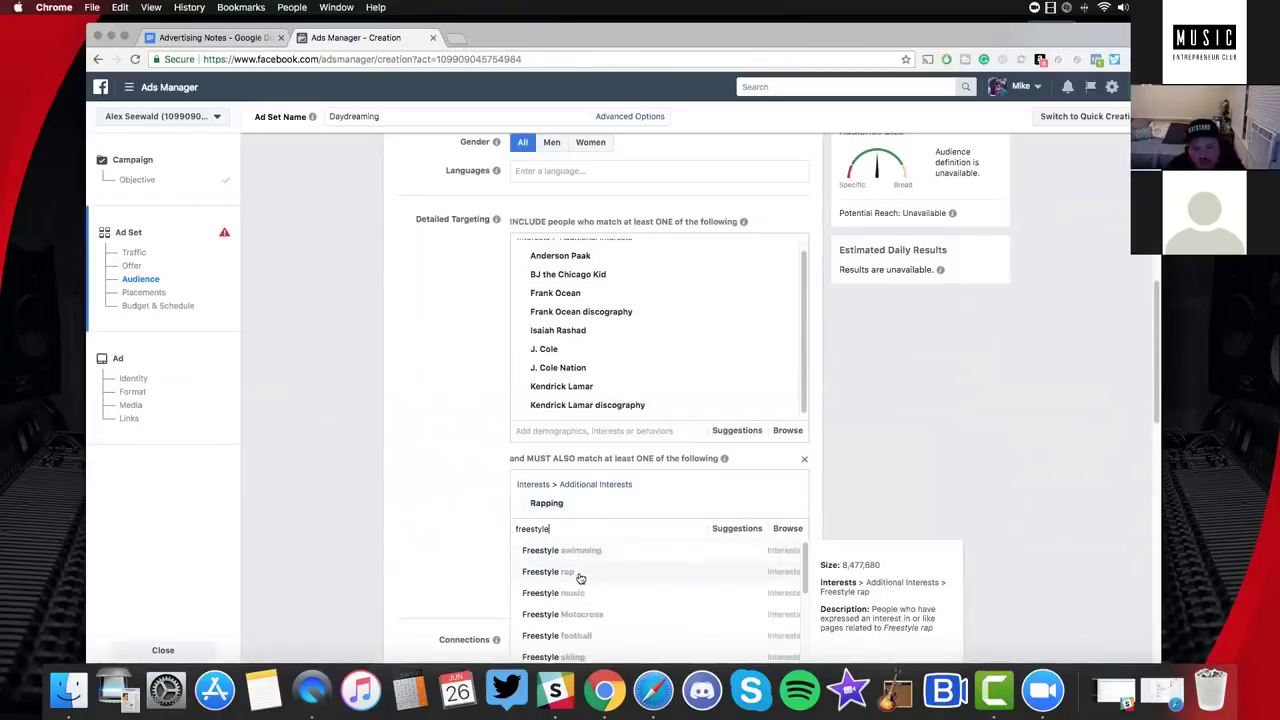
{"action": "key", "text": "BackSpace"}
{"action": "key", "text": "BackSpace"}
{"action": "key", "text": "BackSpace"}
{"action": "key", "text": "BackSpace"}
{"action": "key", "text": "BackSpace"}
{"action": "key", "text": "BackSpace"}
{"action": "key", "text": "BackSpace"}
{"action": "key", "text": "BackSpace"}
{"action": "key", "text": "BackSpace"}
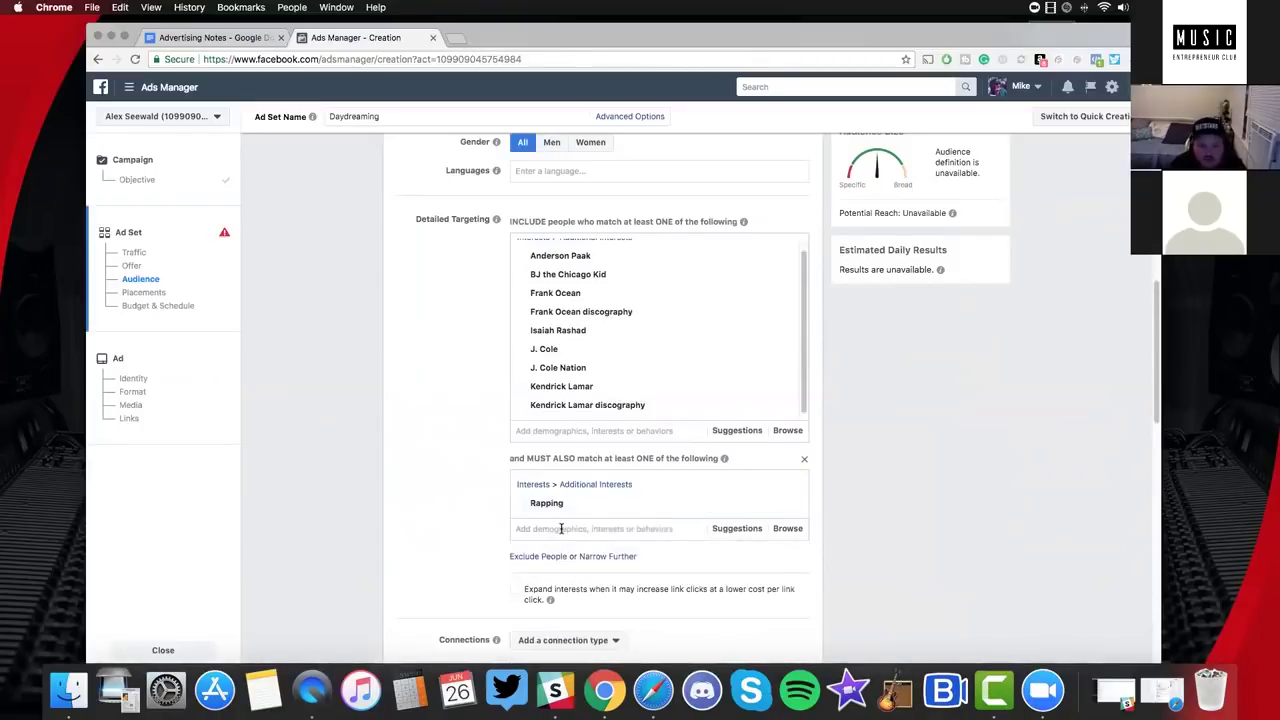
{"action": "type", "text": "freestyle rap"}
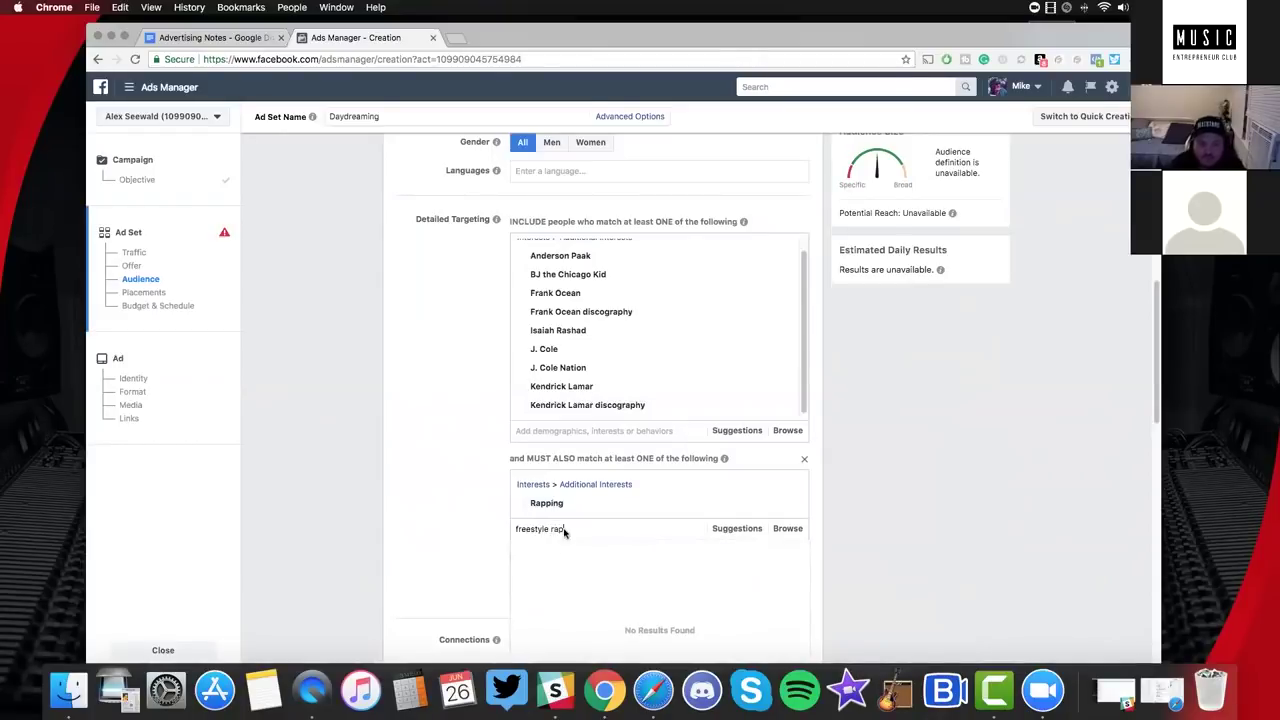
{"action": "left_click", "coordinate": [526, 543]}
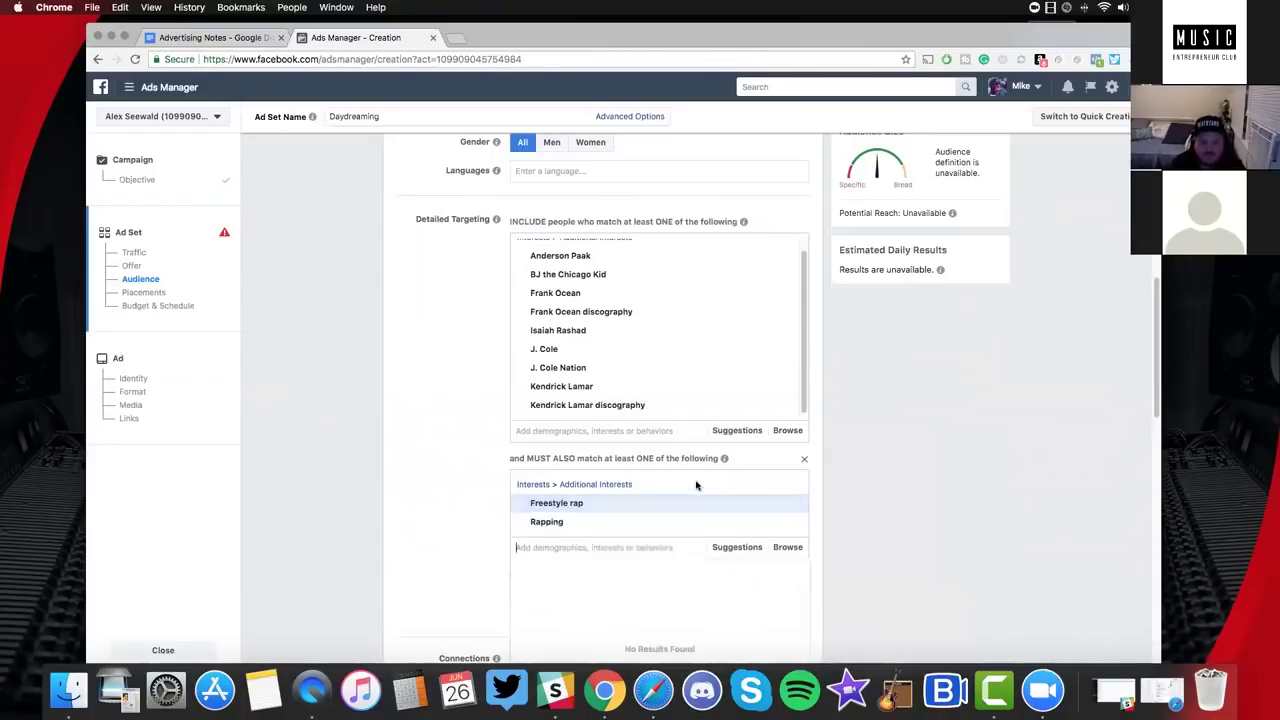
Narrow the audience further with a second must-also-match group containing the interest Hip hop music.
{"action": "scroll", "coordinate": [598, 504], "scroll_direction": "down", "scroll_amount": 2}
{"action": "left_click", "coordinate": [617, 486]}
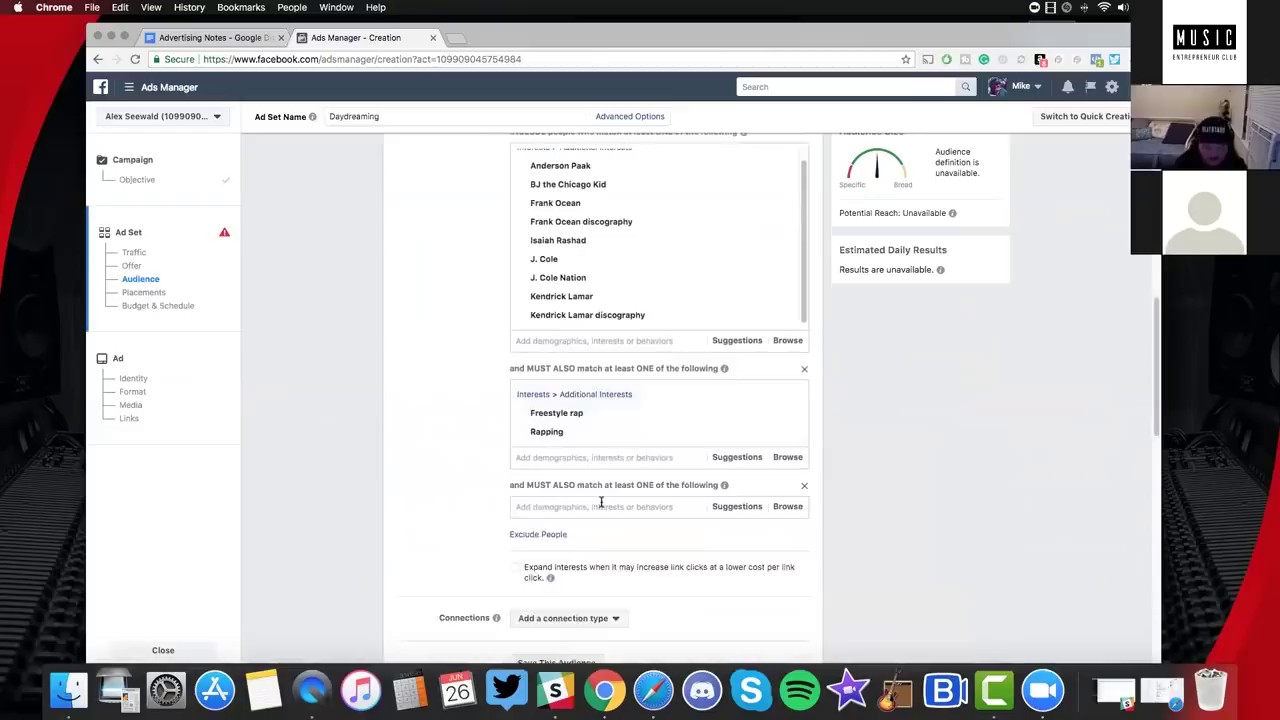
{"action": "type", "text": "hip hop"}
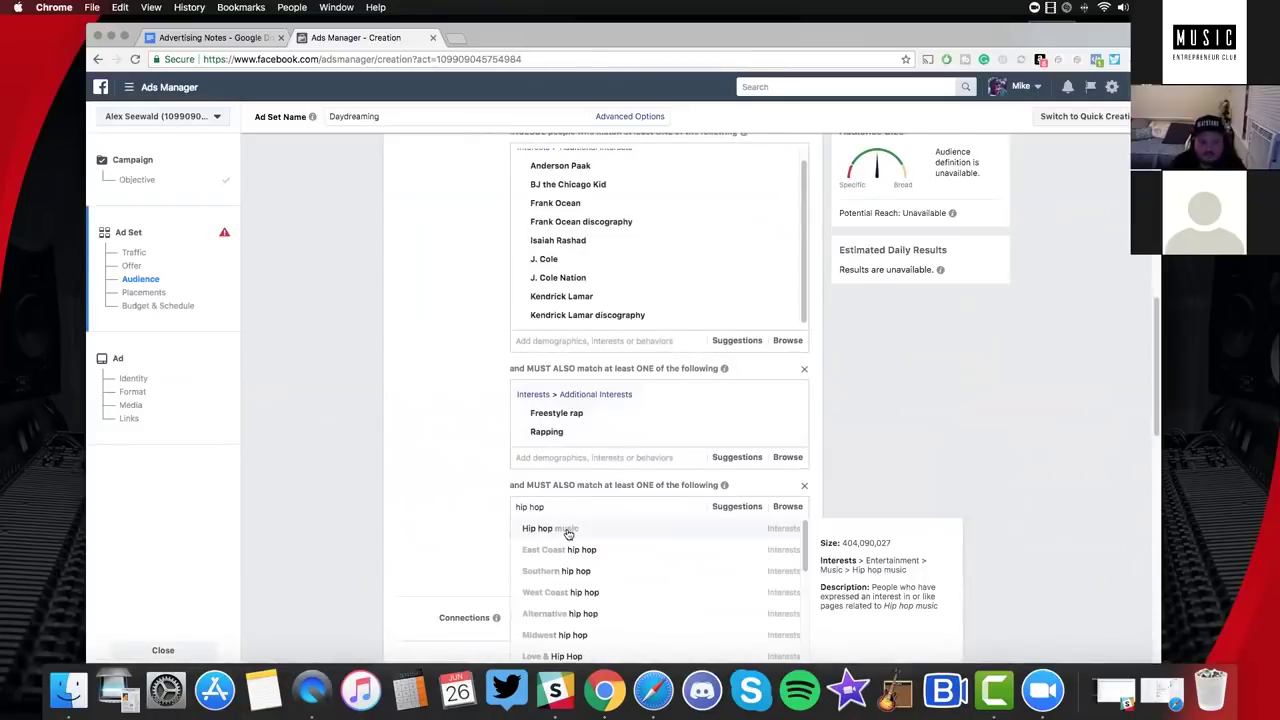
{"action": "left_click", "coordinate": [530, 529]}
Search for "record label" and add the interest Independent record label to the must-also-match group containing Hip hop music.
{"action": "scroll", "coordinate": [464, 504], "scroll_direction": "down", "scroll_amount": 2}
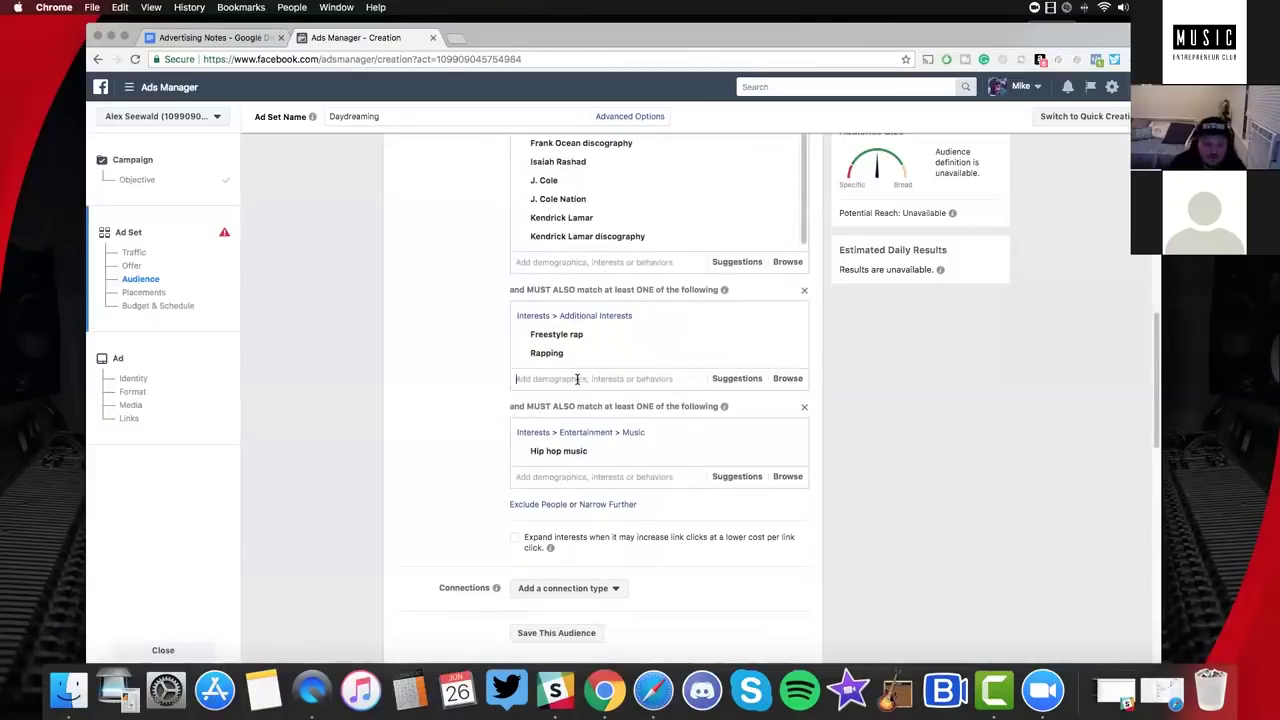
{"action": "left_click", "coordinate": [577, 379]}
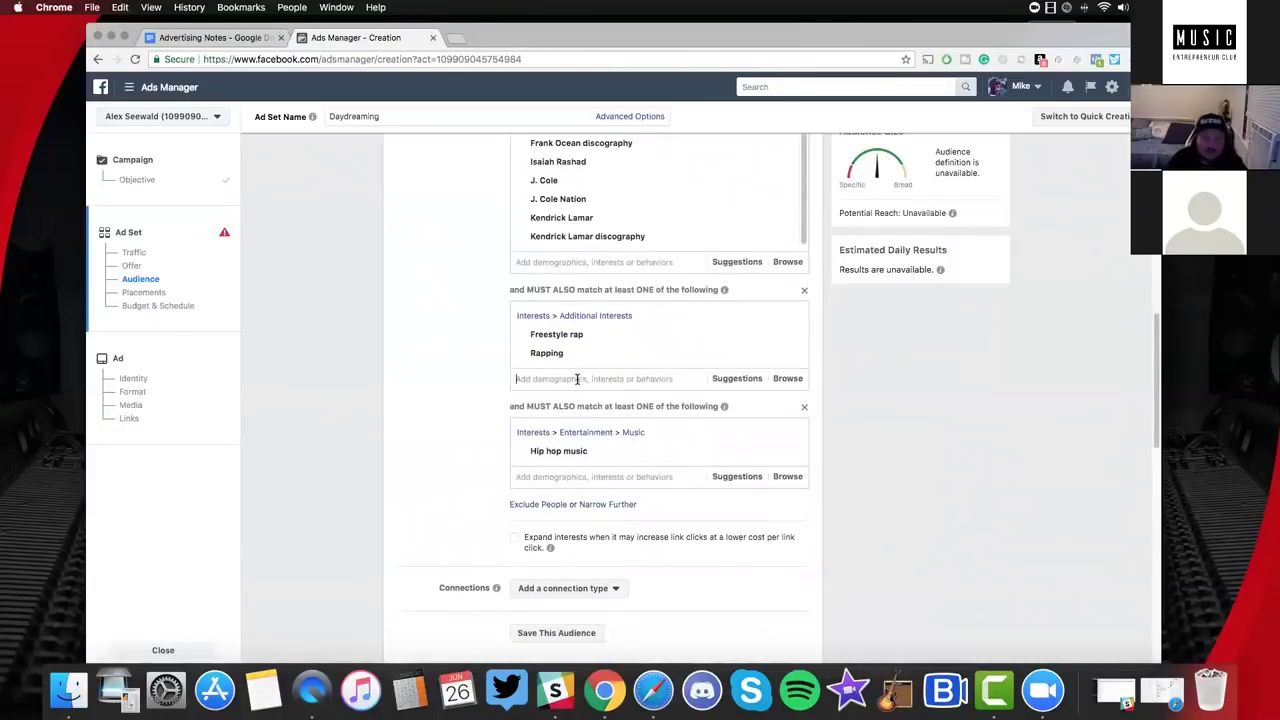
{"action": "left_click", "coordinate": [590, 476]}
{"action": "type", "text": "record label"}
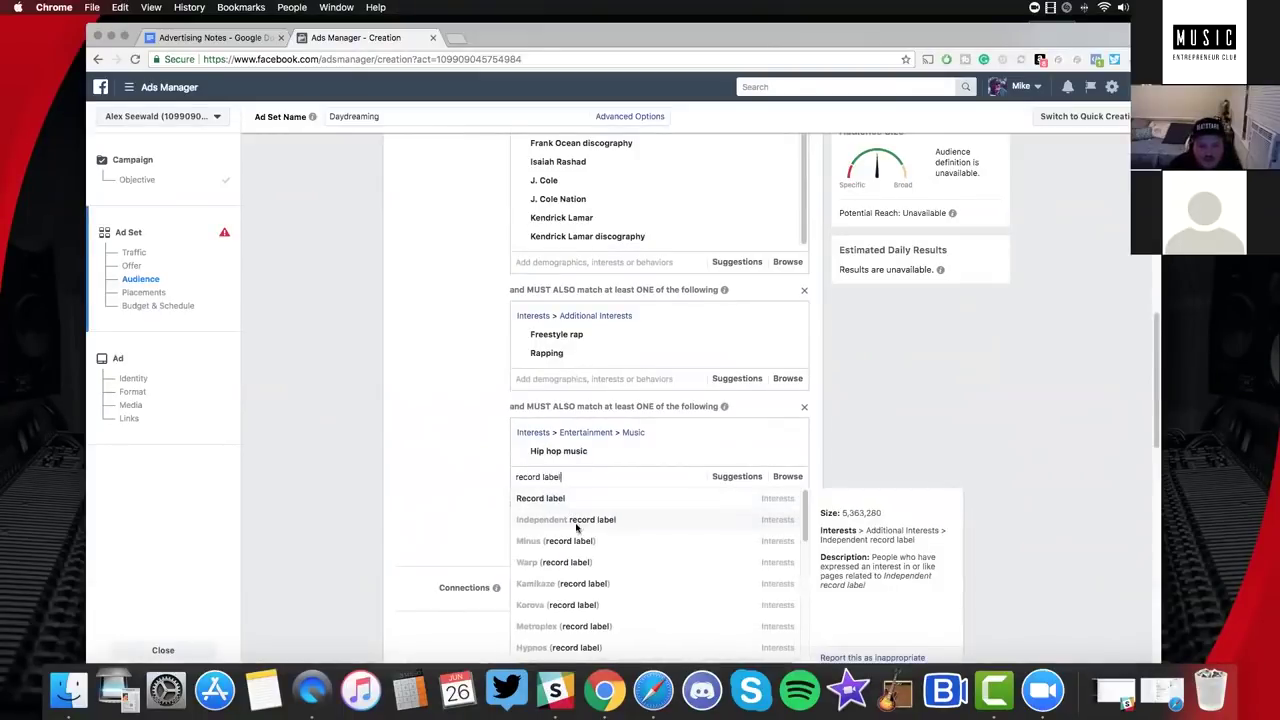
{"action": "left_click", "coordinate": [577, 520]}
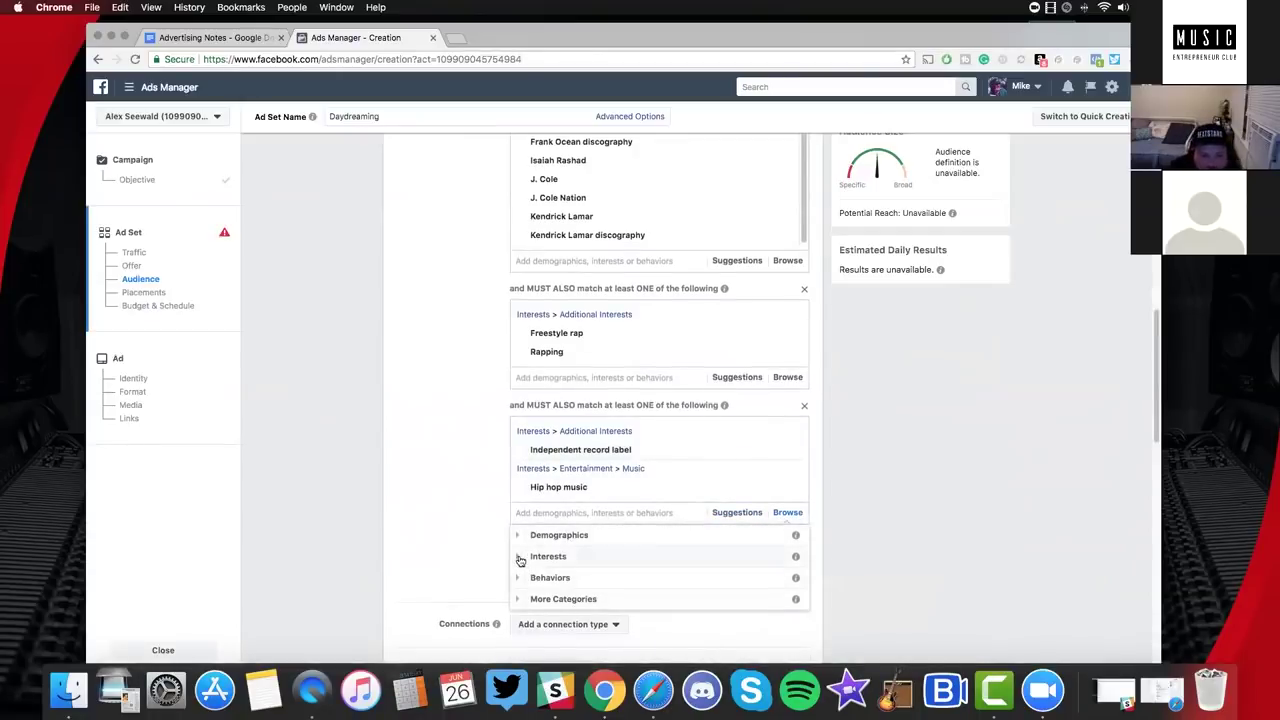
Browse the interest categories for the Hip hop music group and look through the Business and industry interests.
{"action": "left_click", "coordinate": [549, 554]}
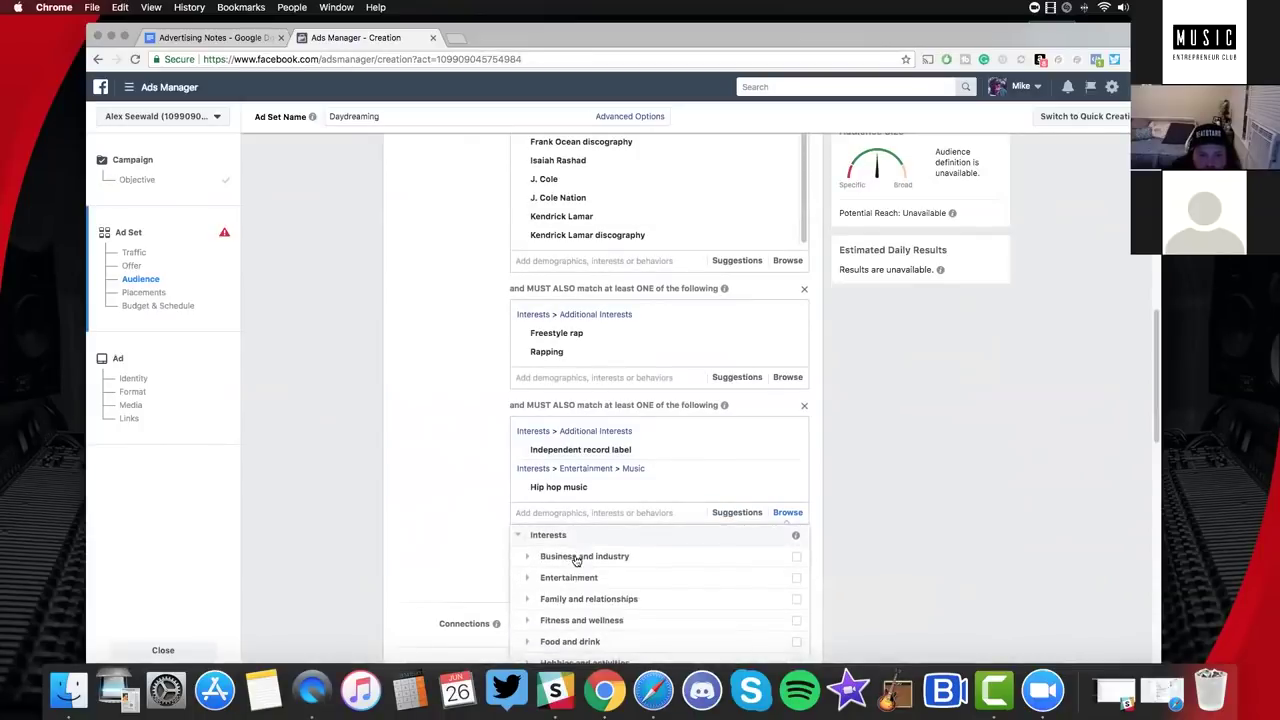
{"action": "scroll", "coordinate": [575, 561], "scroll_direction": "down", "scroll_amount": 1}
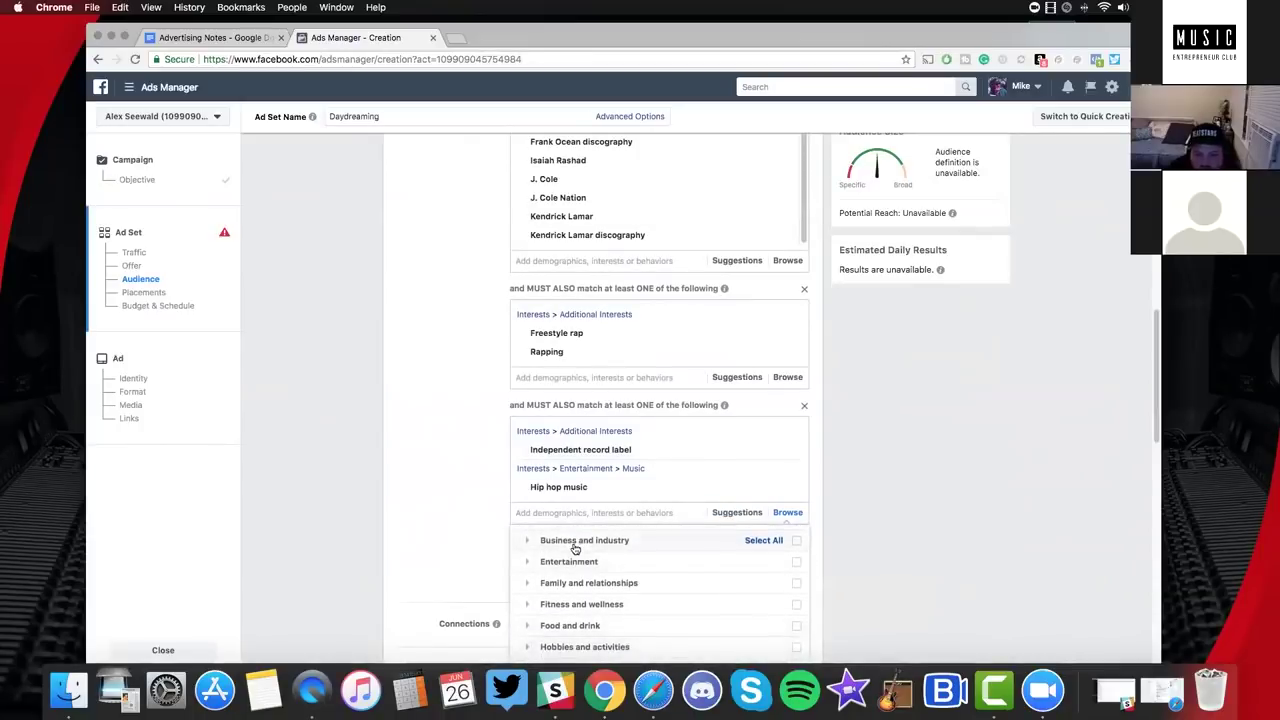
{"action": "scroll", "coordinate": [566, 545], "scroll_direction": "down", "scroll_amount": 2}
{"action": "scroll", "coordinate": [566, 545], "scroll_direction": "up", "scroll_amount": 3}
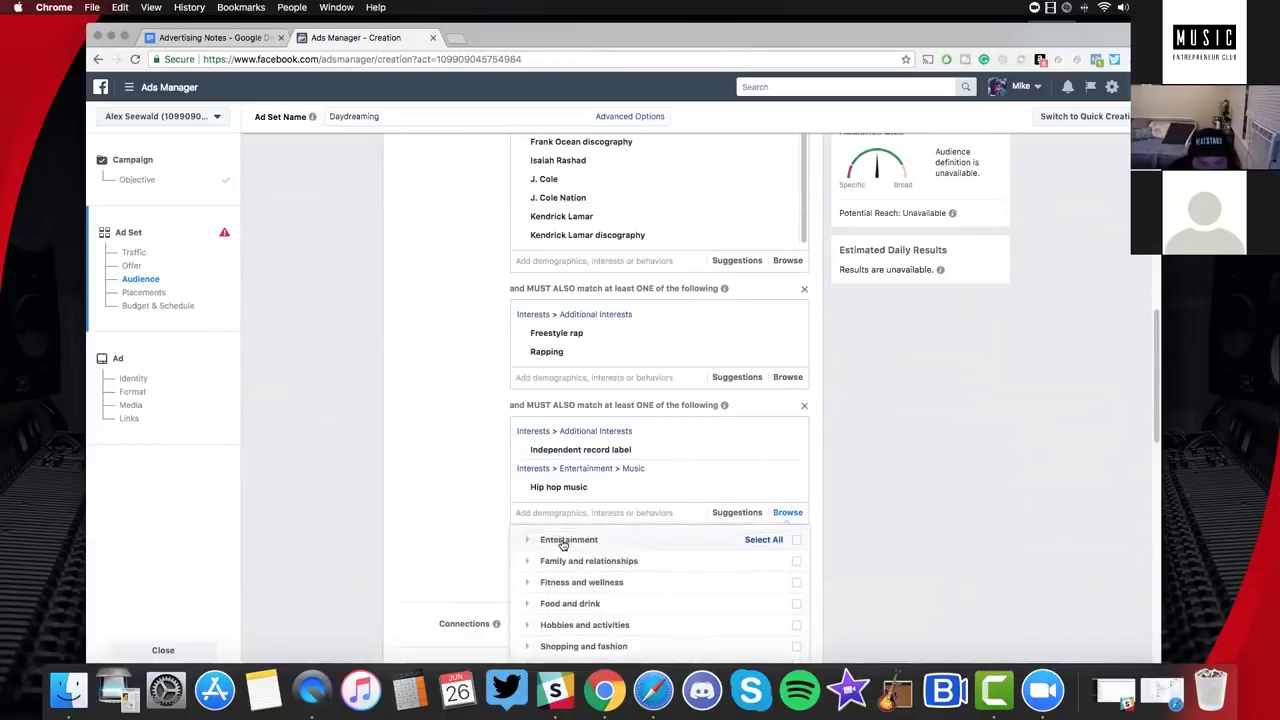
{"action": "mouse_move", "coordinate": [538, 562]}
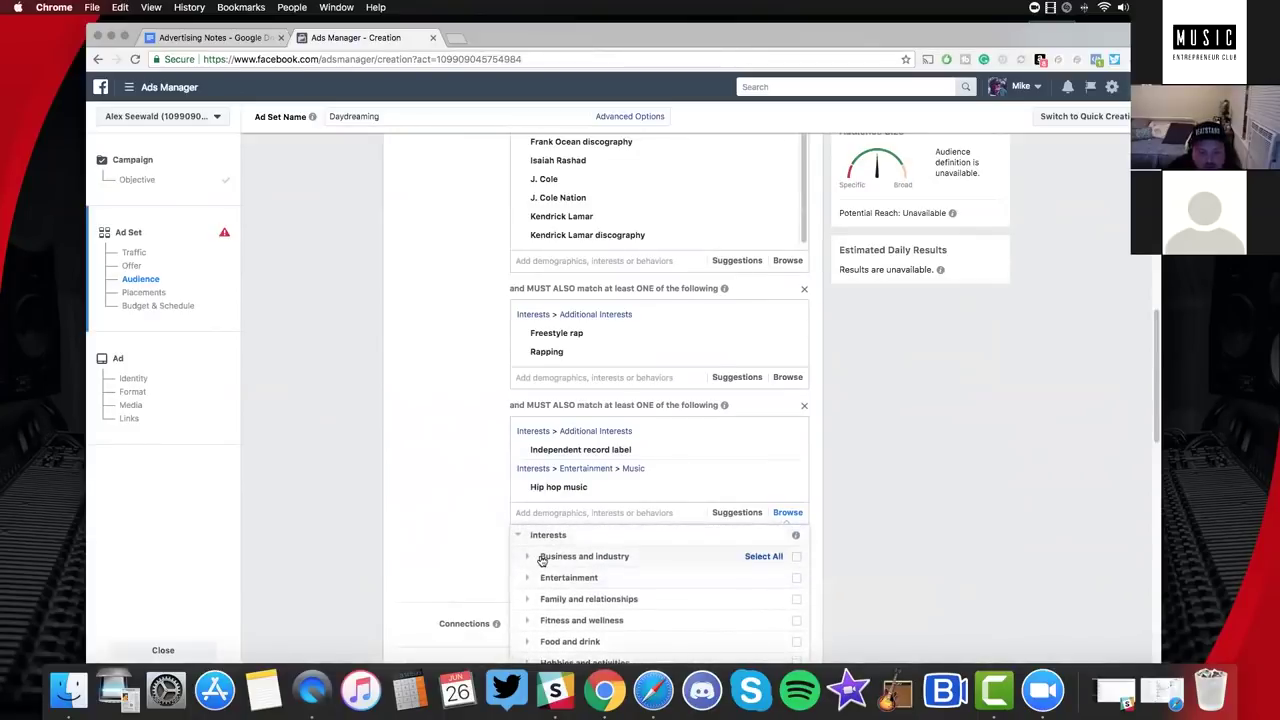
{"action": "left_click", "coordinate": [536, 564]}
{"action": "scroll", "coordinate": [607, 568], "scroll_direction": "down", "scroll_amount": 3}
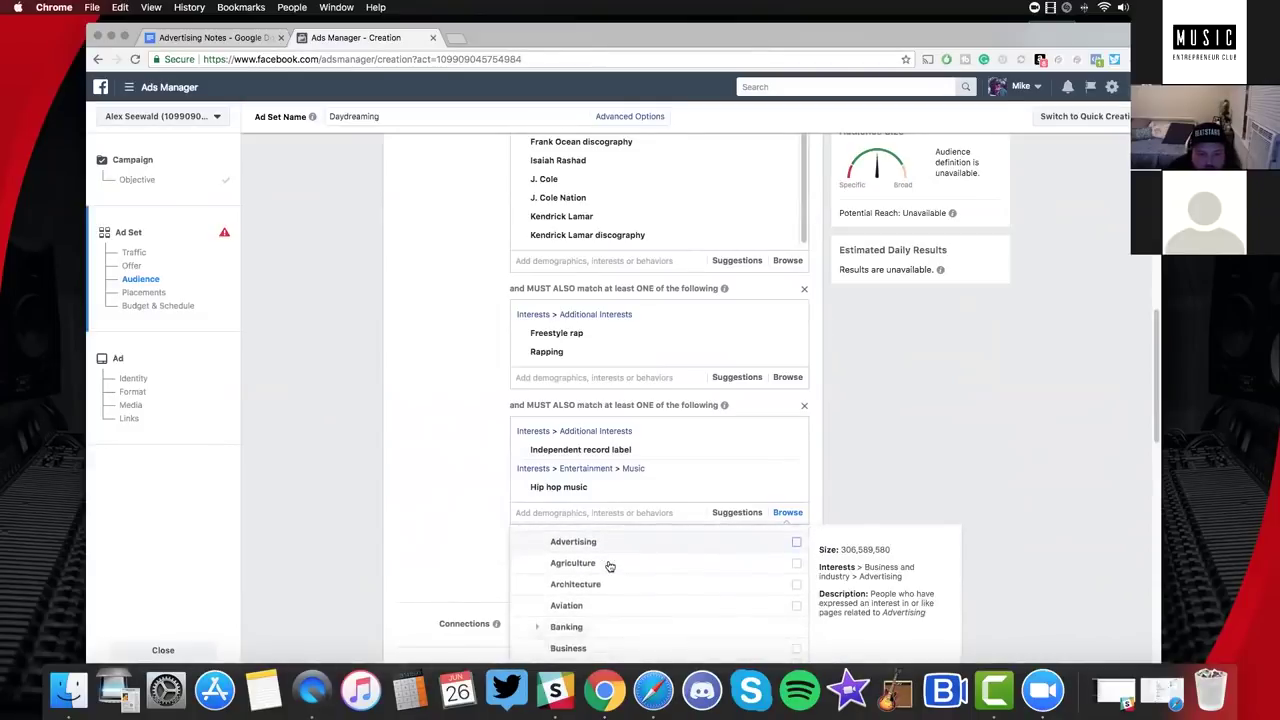
{"action": "scroll", "coordinate": [607, 568], "scroll_direction": "down", "scroll_amount": 5}
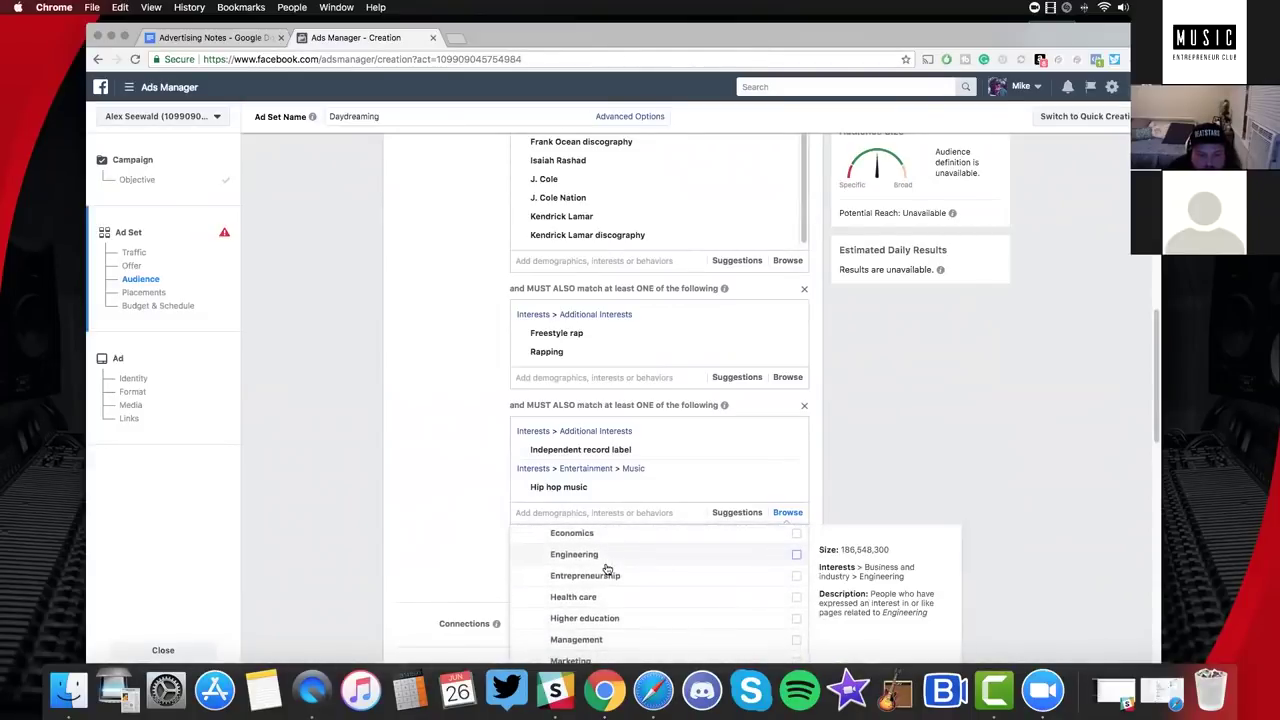
{"action": "scroll", "coordinate": [605, 568], "scroll_direction": "down", "scroll_amount": 1}
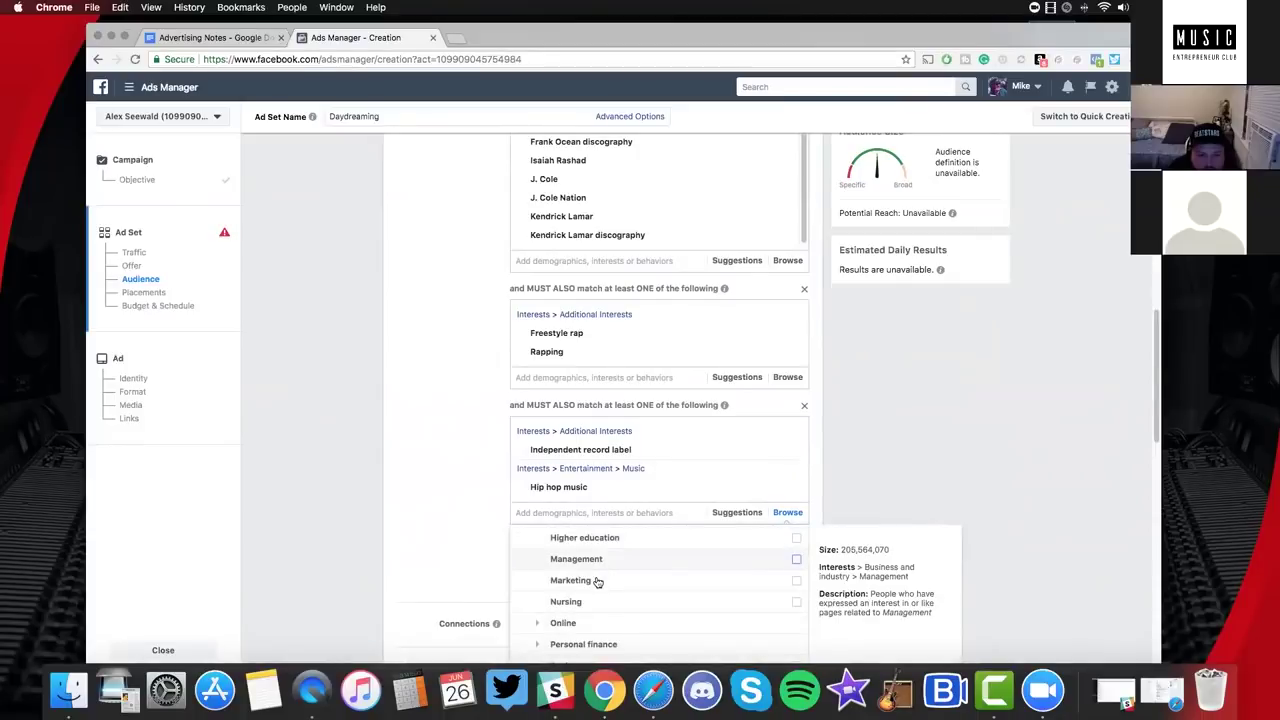
{"action": "scroll", "coordinate": [600, 597], "scroll_direction": "down", "scroll_amount": 5}
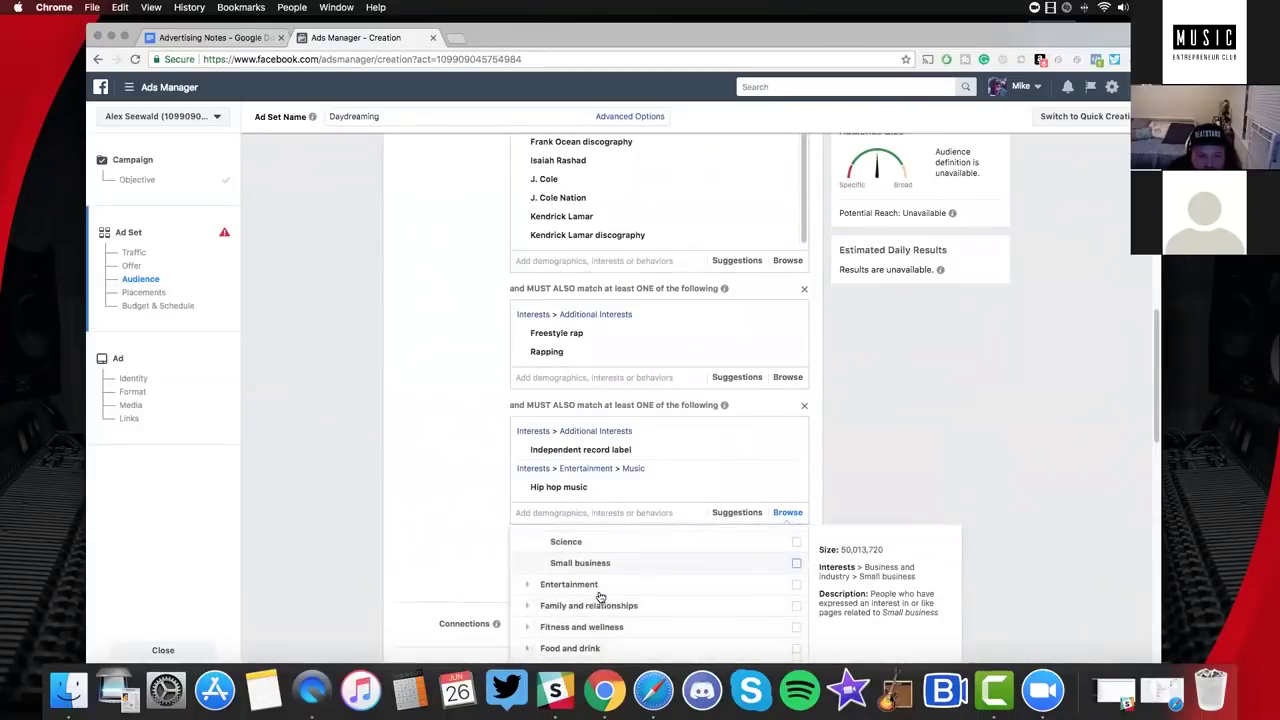
Look through the Entertainment interests and add Music festivals from Live events to the group containing Hip hop music.
{"action": "left_click", "coordinate": [598, 578]}
{"action": "scroll", "coordinate": [600, 580], "scroll_direction": "down", "scroll_amount": 2}
{"action": "left_click", "coordinate": [538, 592]}
{"action": "scroll", "coordinate": [632, 585], "scroll_direction": "down", "scroll_amount": 5}
{"action": "scroll", "coordinate": [632, 588], "scroll_direction": "down", "scroll_amount": 3}
{"action": "scroll", "coordinate": [632, 588], "scroll_direction": "up", "scroll_amount": 5}
{"action": "scroll", "coordinate": [632, 588], "scroll_direction": "up", "scroll_amount": 2}
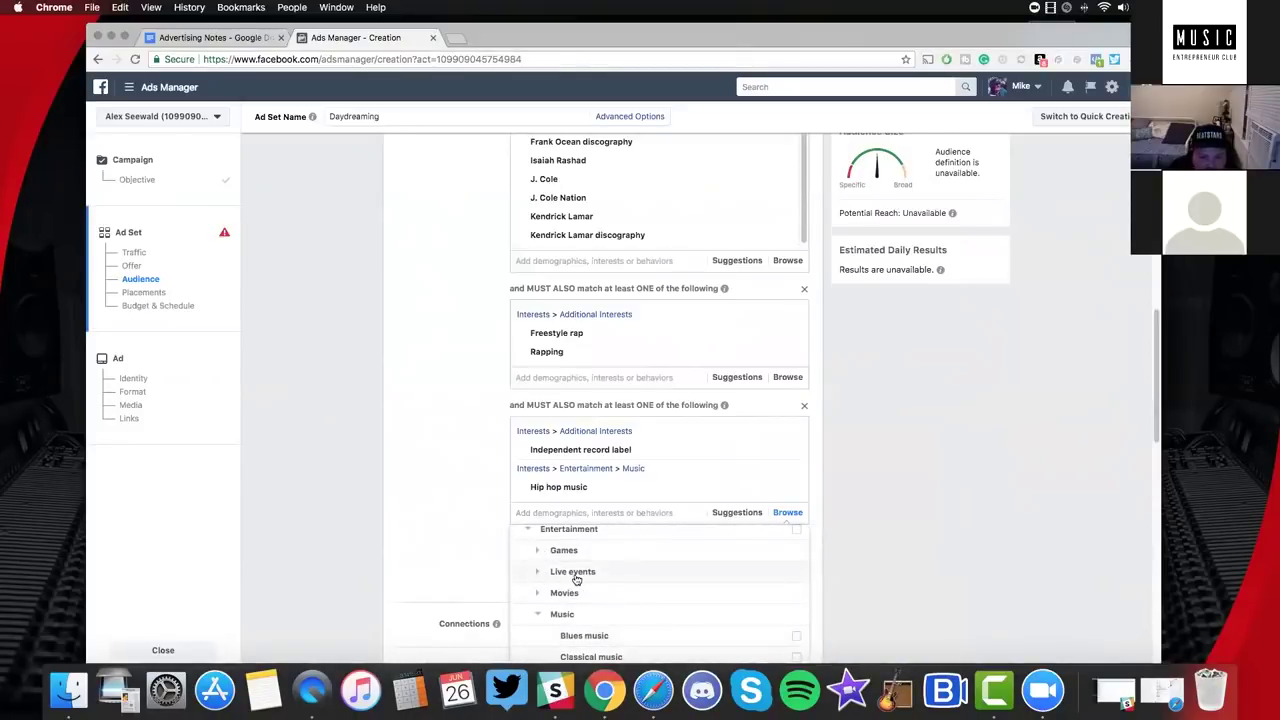
{"action": "left_click", "coordinate": [580, 573]}
{"action": "scroll", "coordinate": [600, 578], "scroll_direction": "down", "scroll_amount": 3}
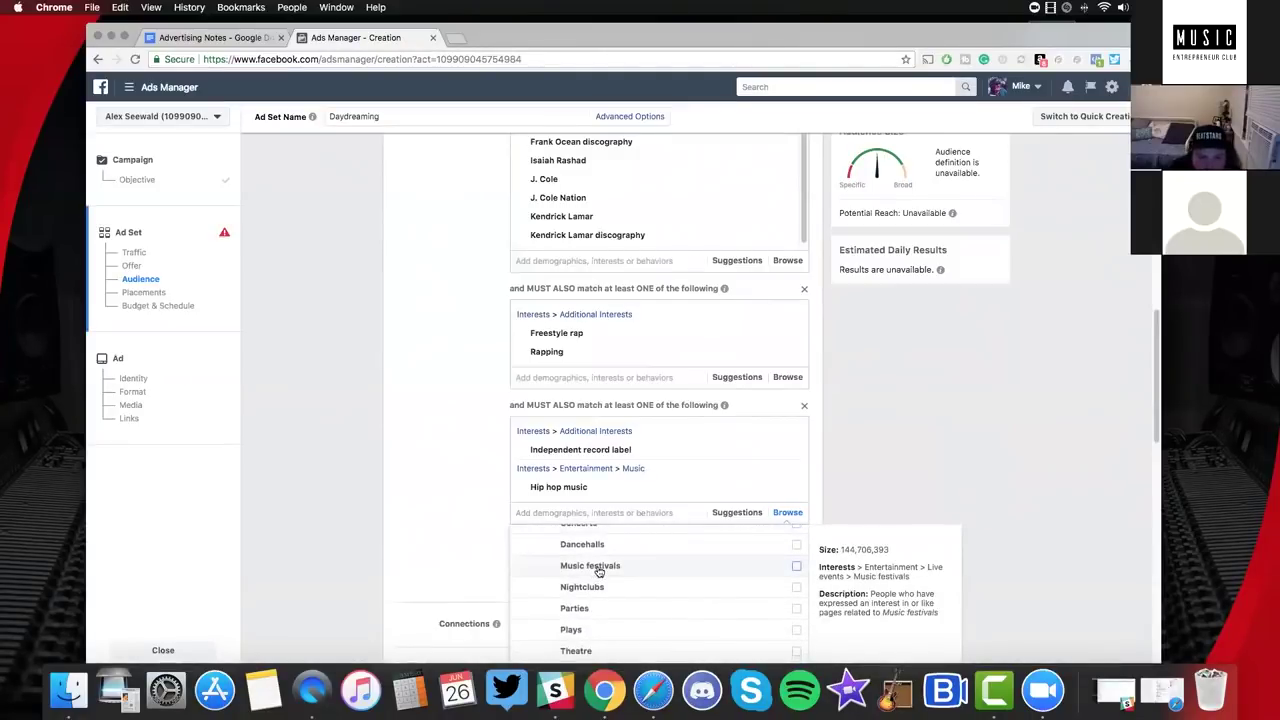
{"action": "left_click", "coordinate": [598, 568]}
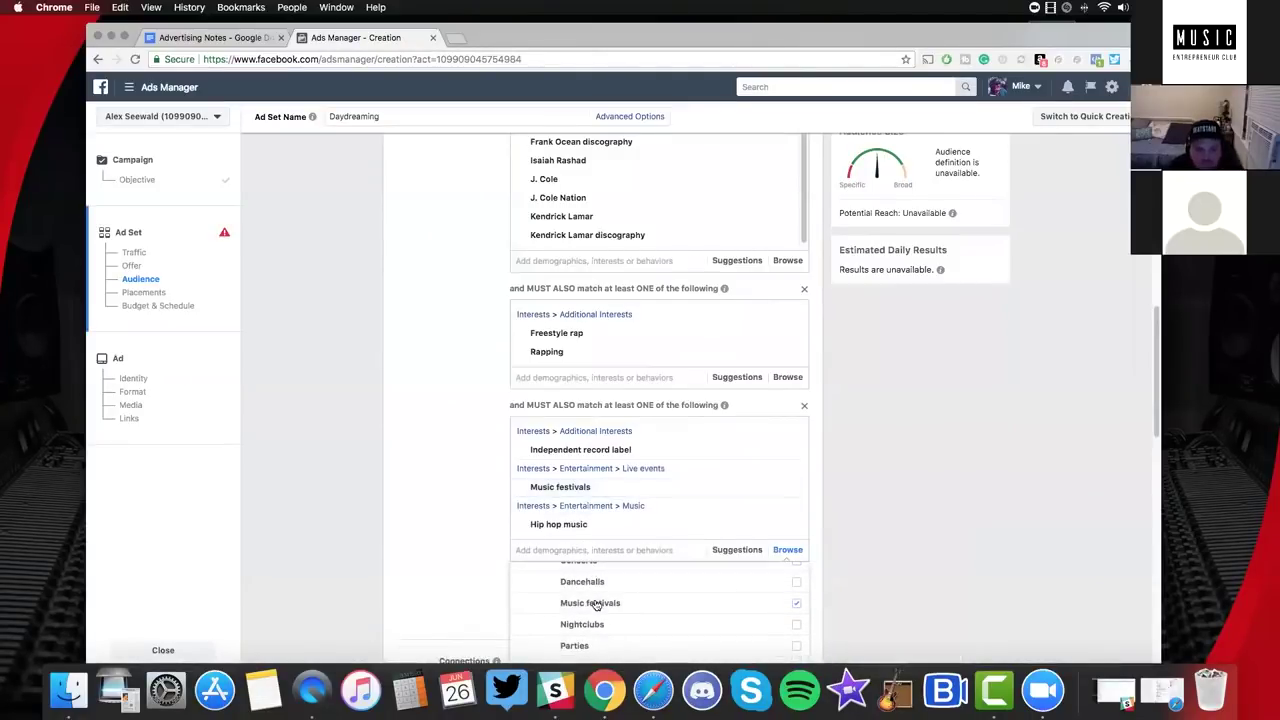
Add the Live events interest Nightclubs to the same must-also-match group and close the category list.
{"action": "scroll", "coordinate": [596, 600], "scroll_direction": "down", "scroll_amount": 1}
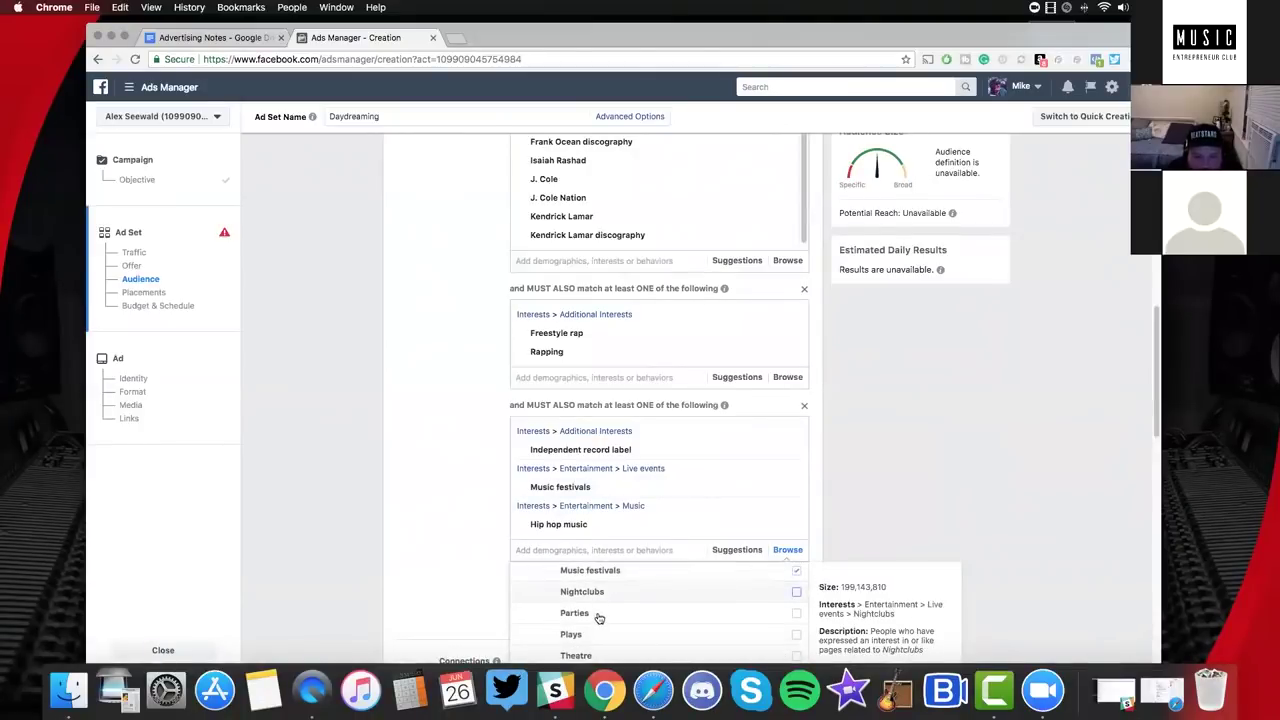
{"action": "scroll", "coordinate": [597, 628], "scroll_direction": "down", "scroll_amount": 2}
{"action": "scroll", "coordinate": [598, 622], "scroll_direction": "up", "scroll_amount": 3}
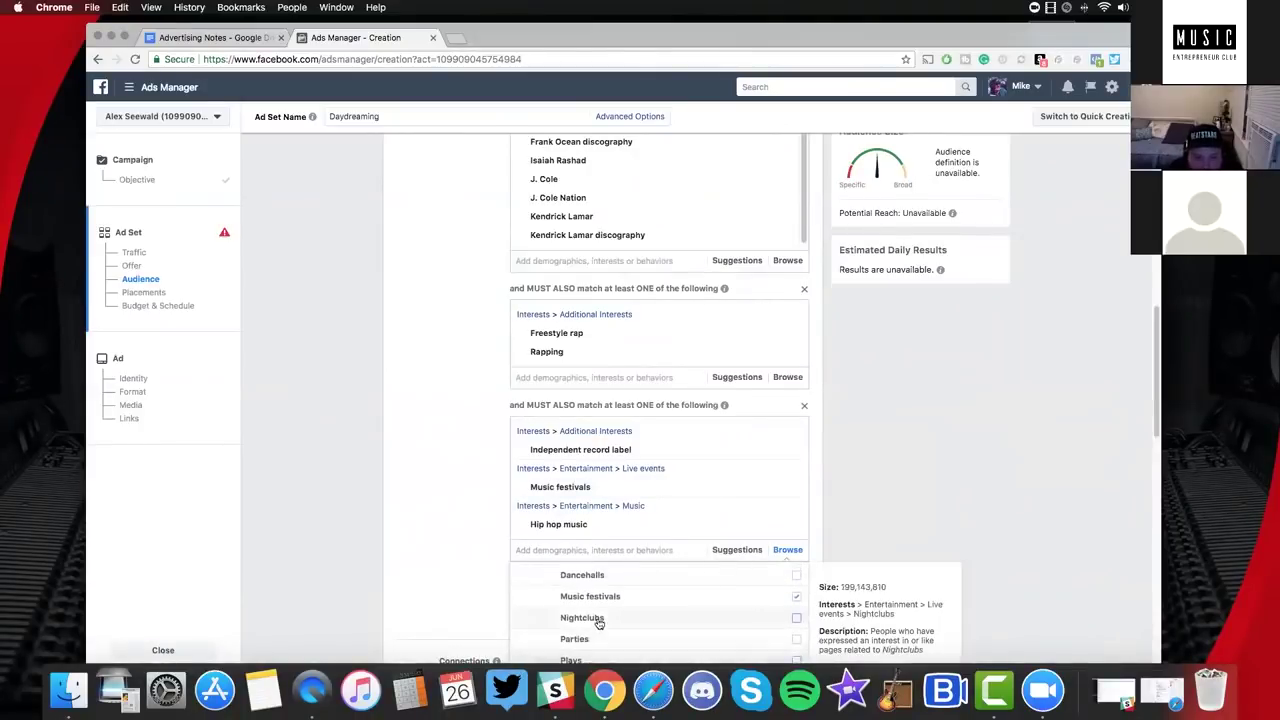
{"action": "left_click", "coordinate": [598, 620]}
{"action": "left_click", "coordinate": [926, 480]}
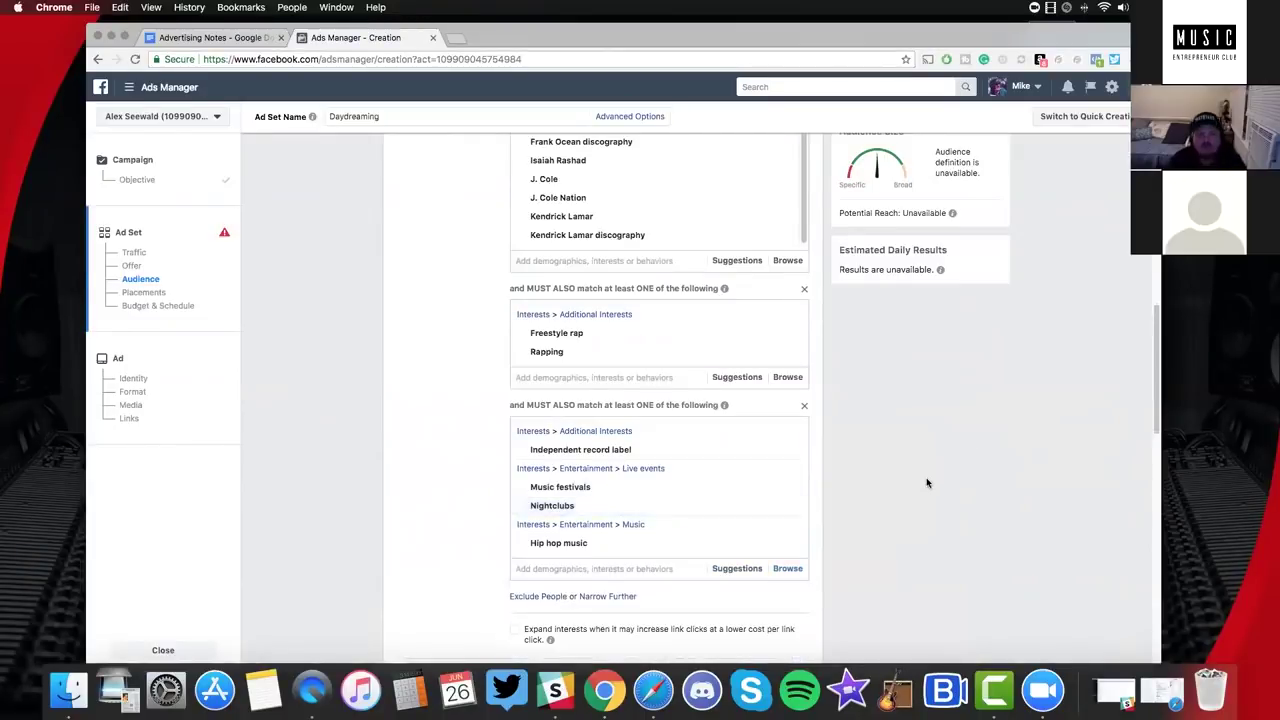
Review the included artist interests, both must-also-match groups, and the audience's location, age, gender and language settings.
{"action": "scroll", "coordinate": [926, 483], "scroll_direction": "up", "scroll_amount": 1}
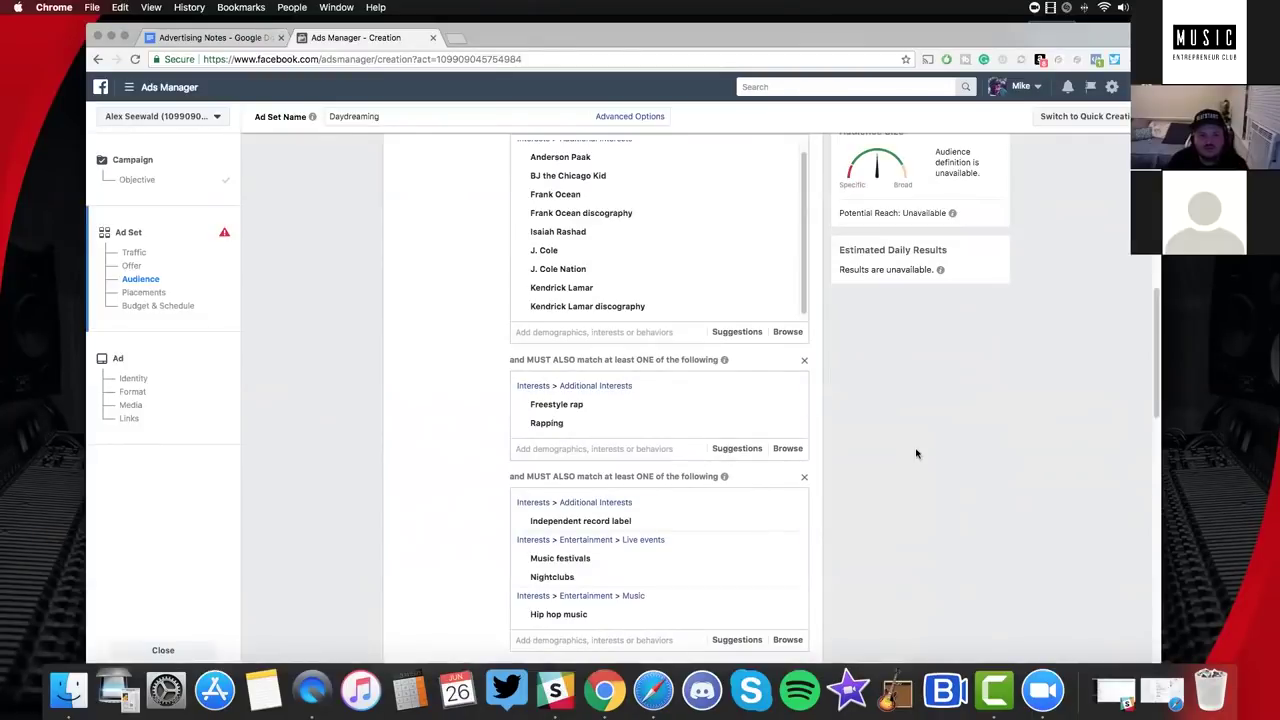
{"action": "scroll", "coordinate": [811, 343], "scroll_direction": "up", "scroll_amount": 1}
{"action": "scroll", "coordinate": [803, 257], "scroll_direction": "down", "scroll_amount": 1}
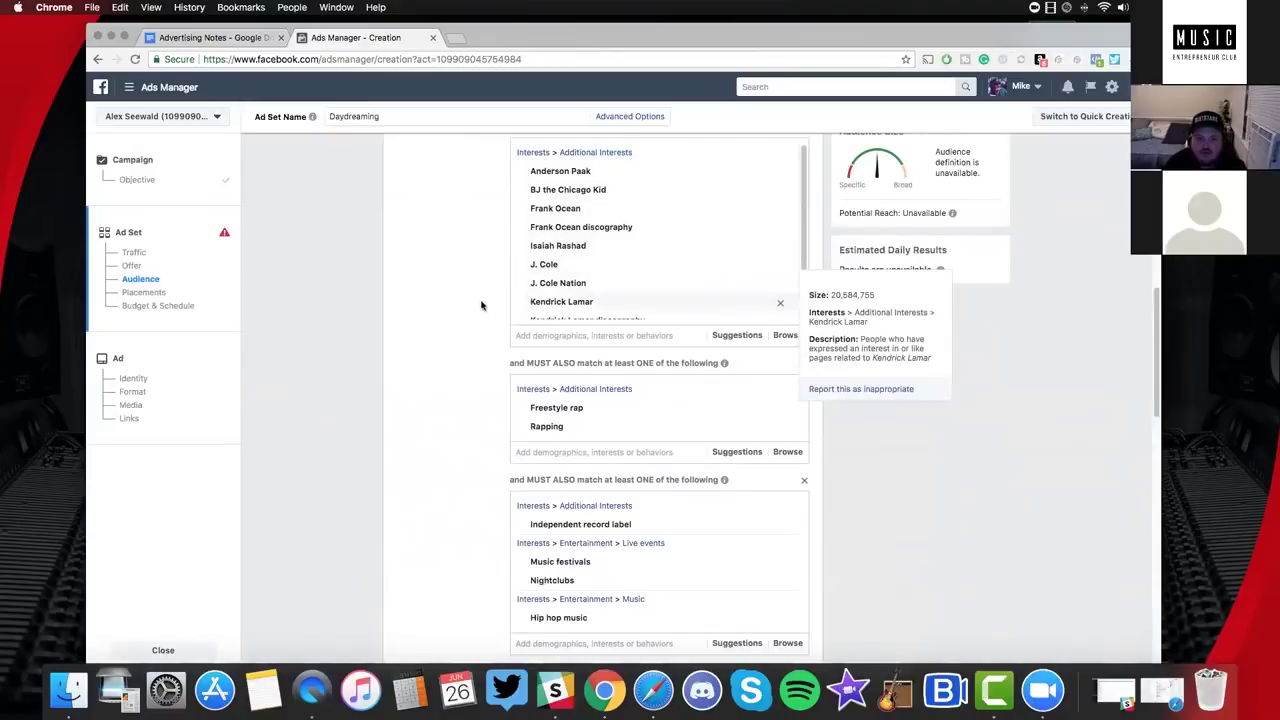
{"action": "scroll", "coordinate": [732, 267], "scroll_direction": "down", "scroll_amount": 1}
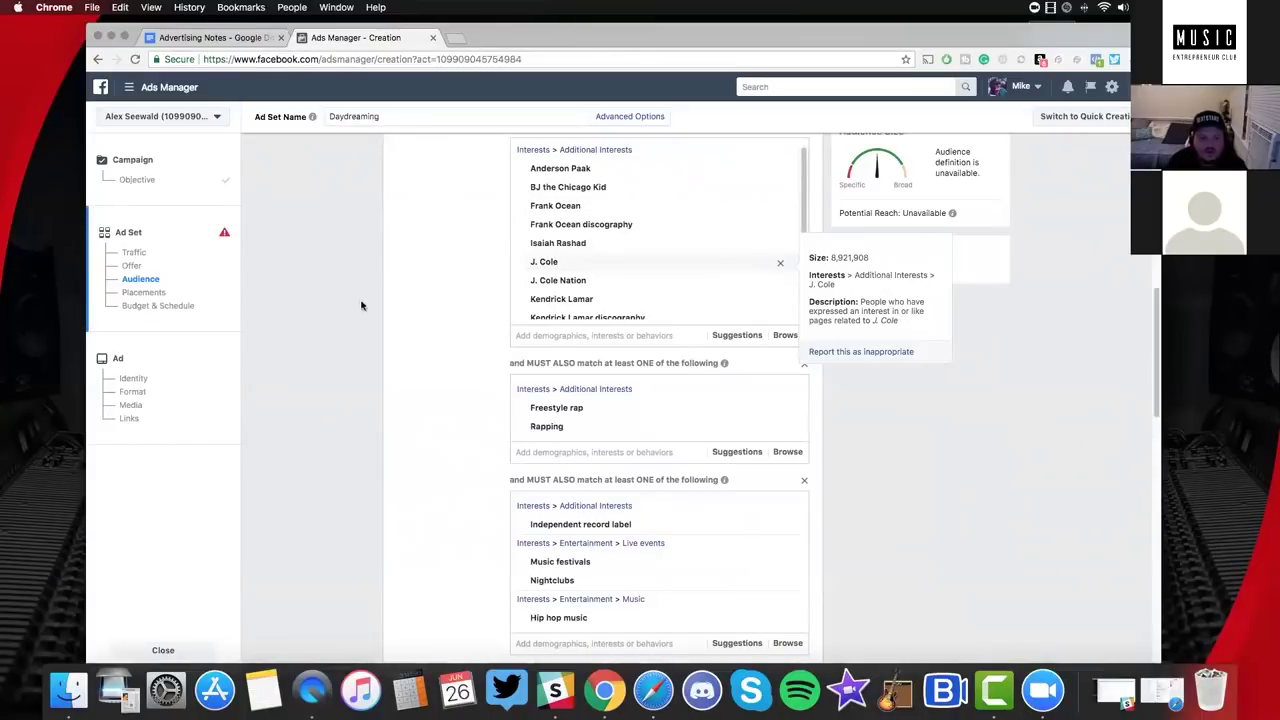
{"action": "scroll", "coordinate": [560, 340], "scroll_direction": "down", "scroll_amount": 2}
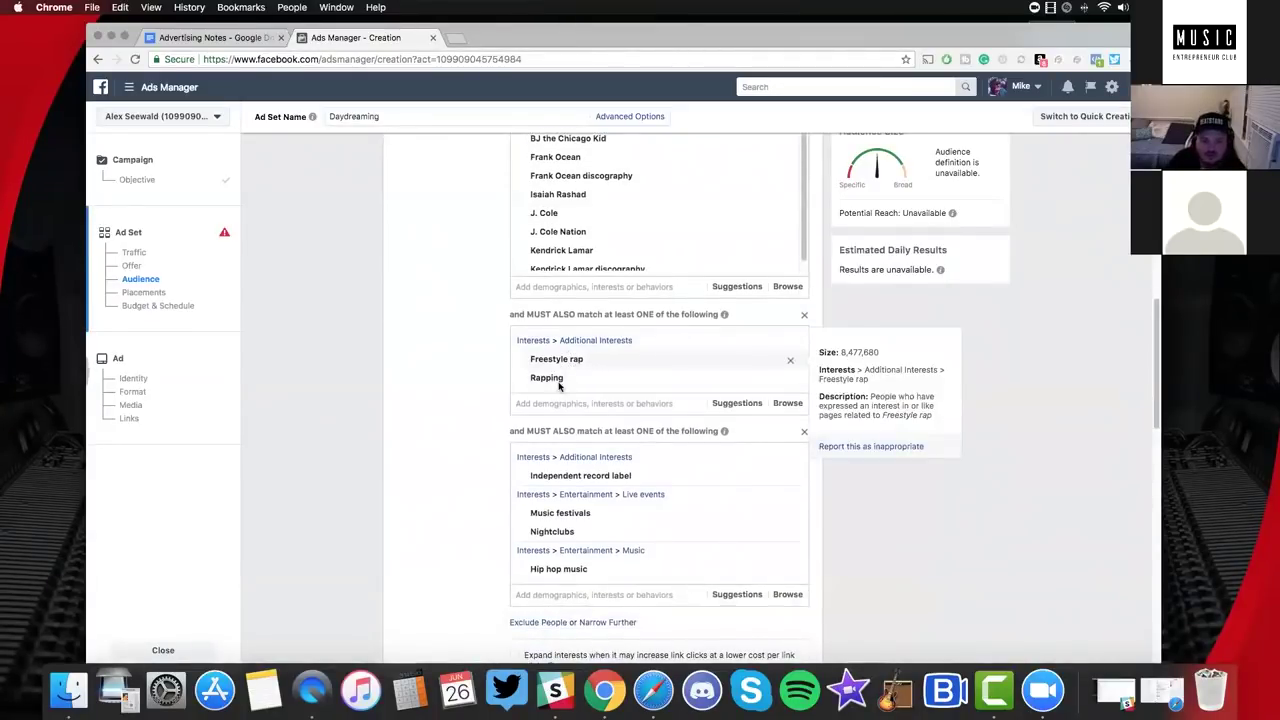
{"action": "scroll", "coordinate": [630, 298], "scroll_direction": "down", "scroll_amount": 2}
{"action": "scroll", "coordinate": [629, 298], "scroll_direction": "down", "scroll_amount": 1}
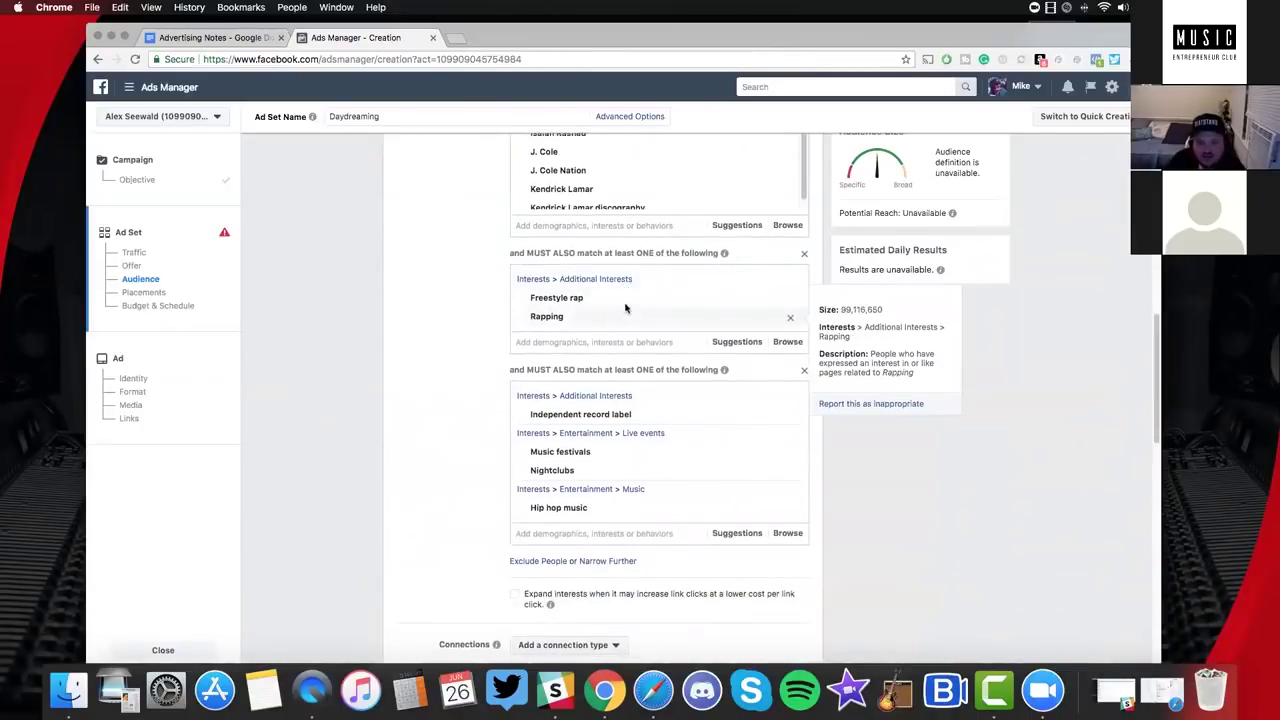
{"action": "mouse_move", "coordinate": [627, 300]}
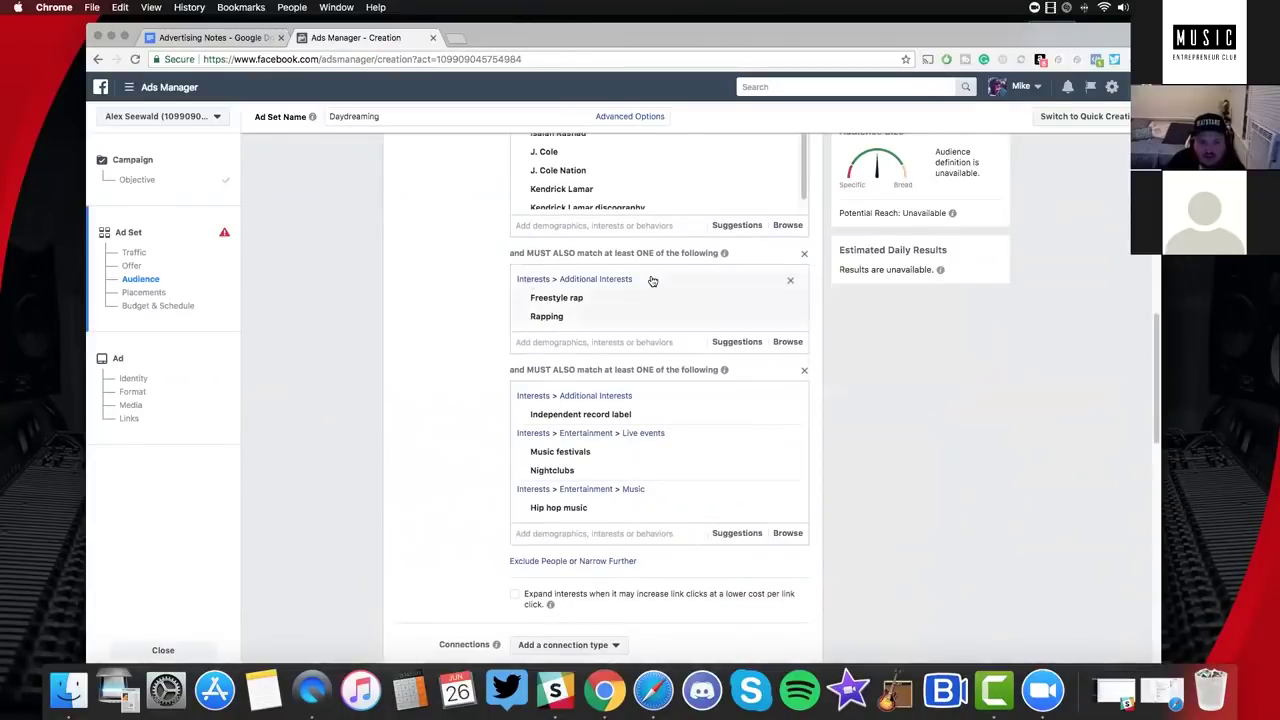
{"action": "mouse_move", "coordinate": [545, 312]}
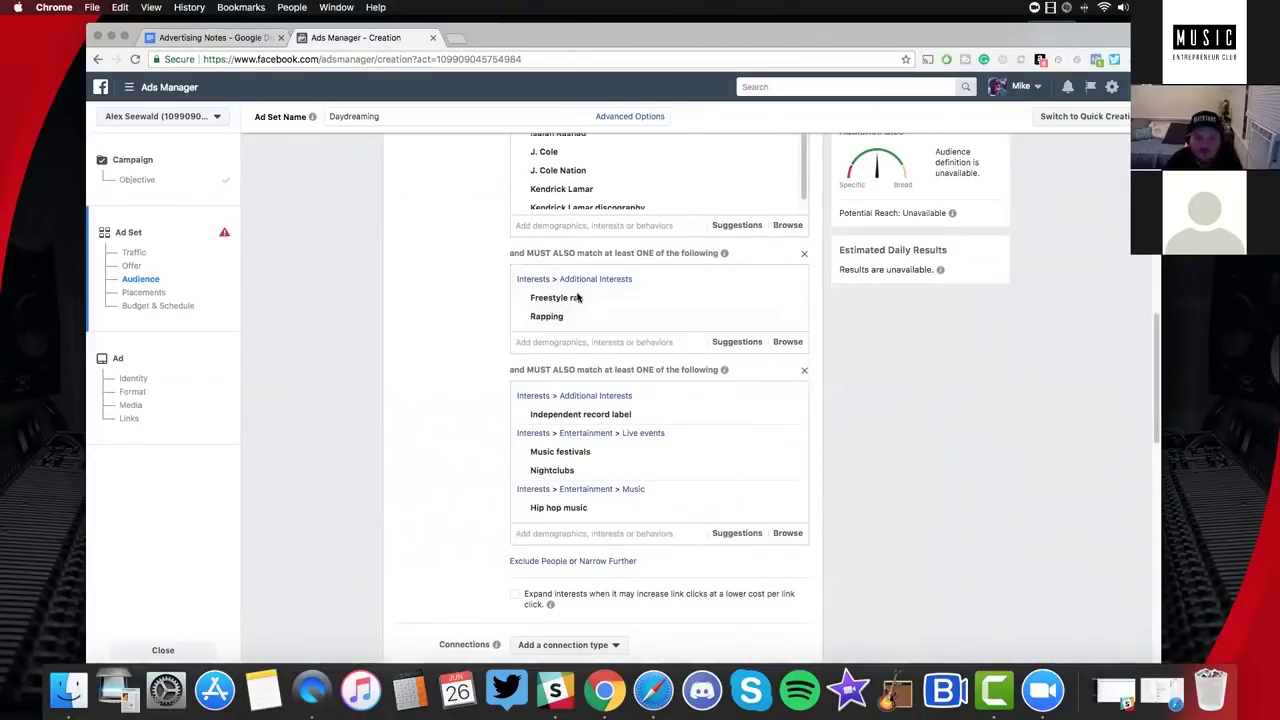
{"action": "mouse_move", "coordinate": [807, 315]}
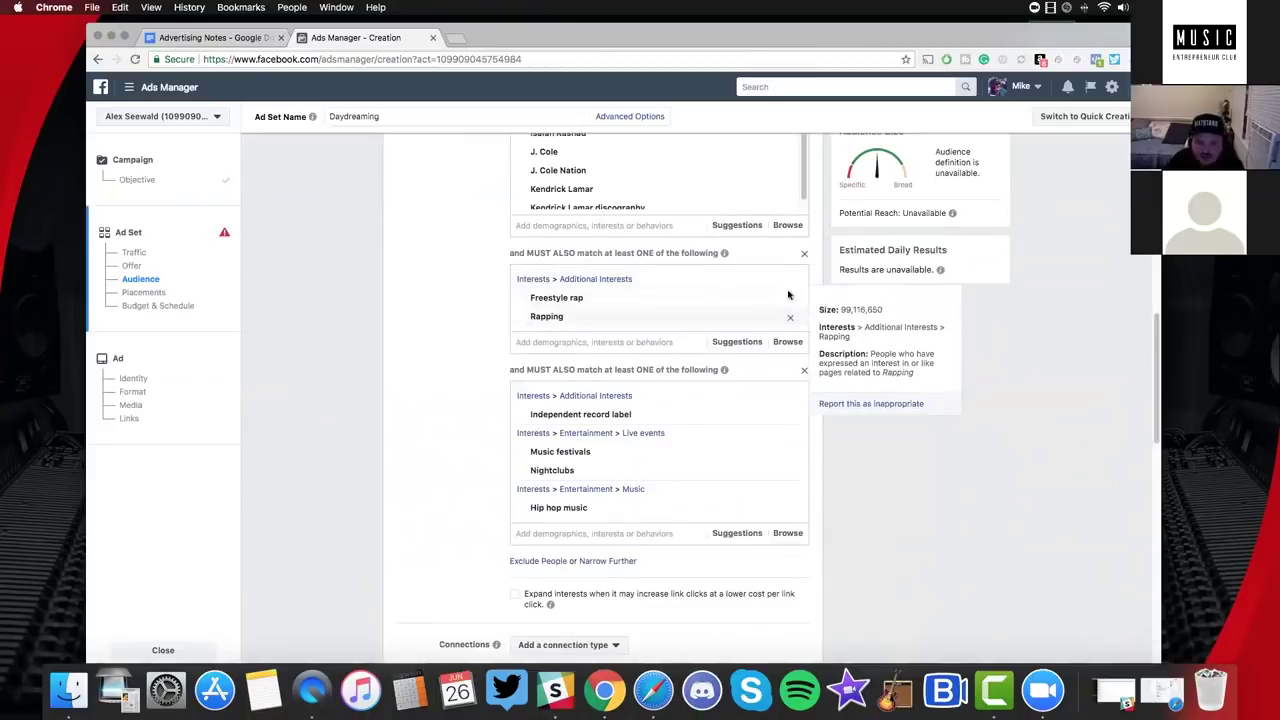
{"action": "mouse_move", "coordinate": [786, 296]}
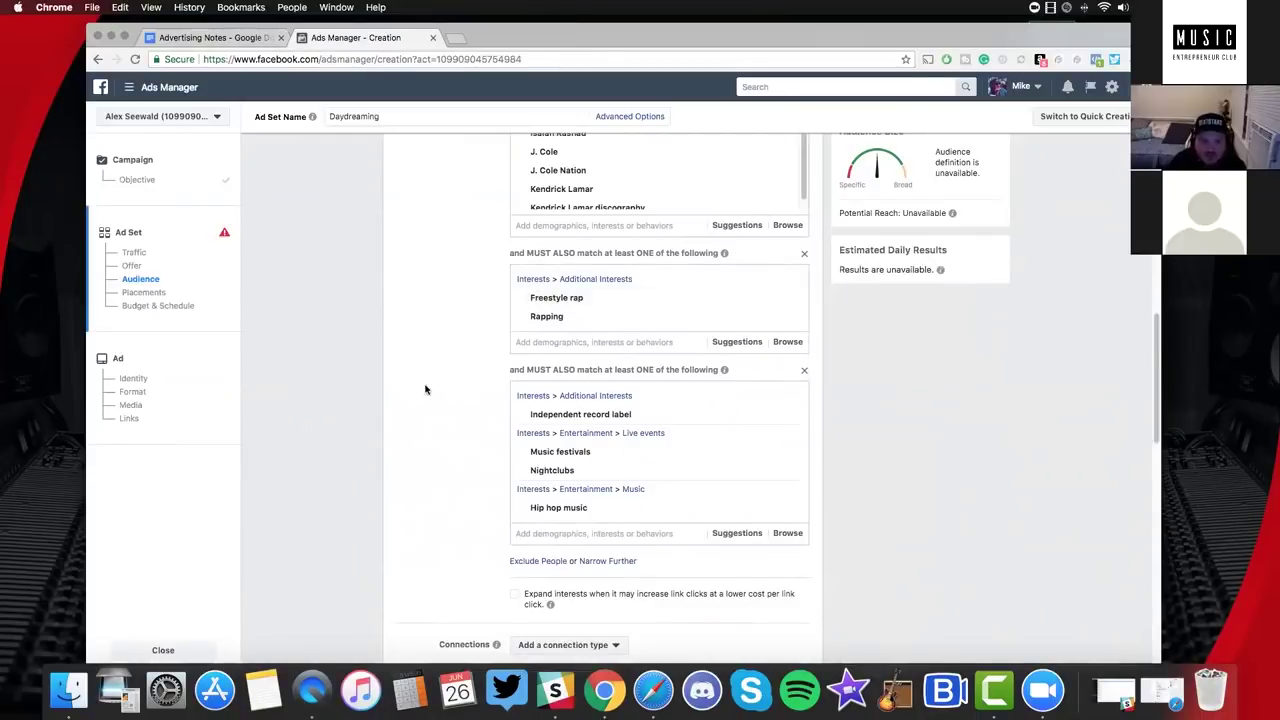
{"action": "scroll", "coordinate": [565, 340], "scroll_direction": "down", "scroll_amount": 2}
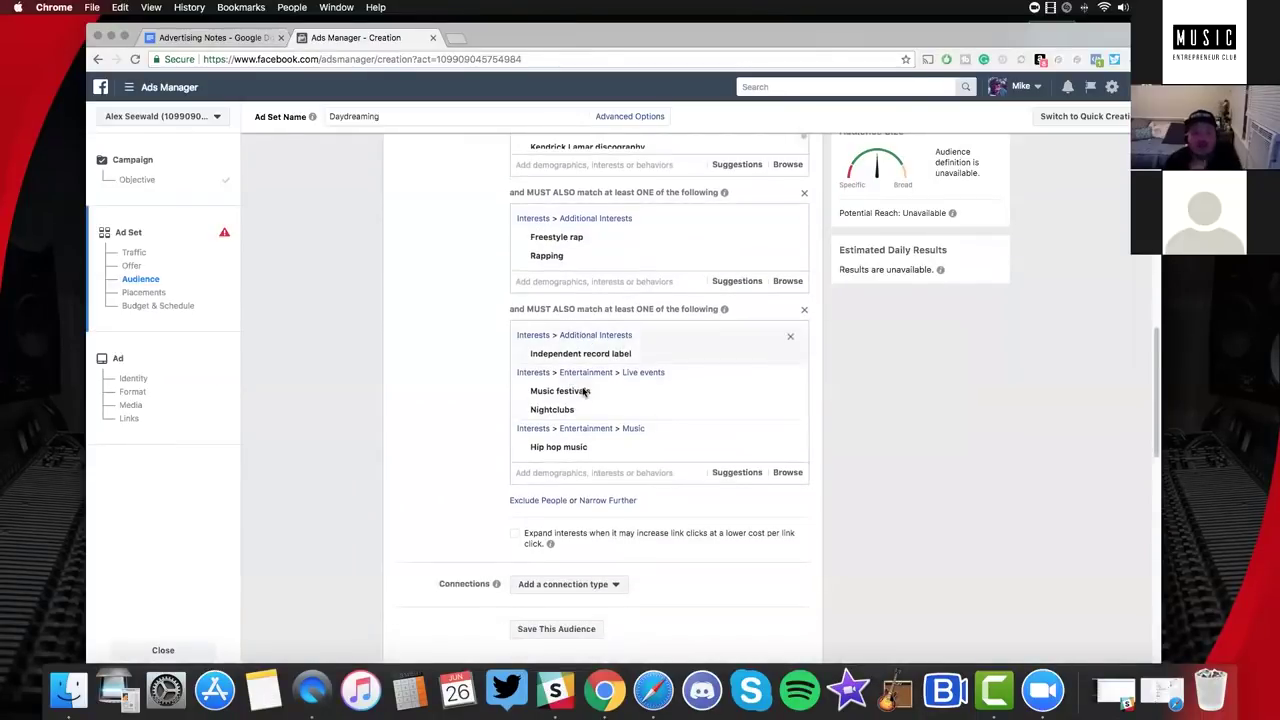
{"action": "mouse_move", "coordinate": [587, 390]}
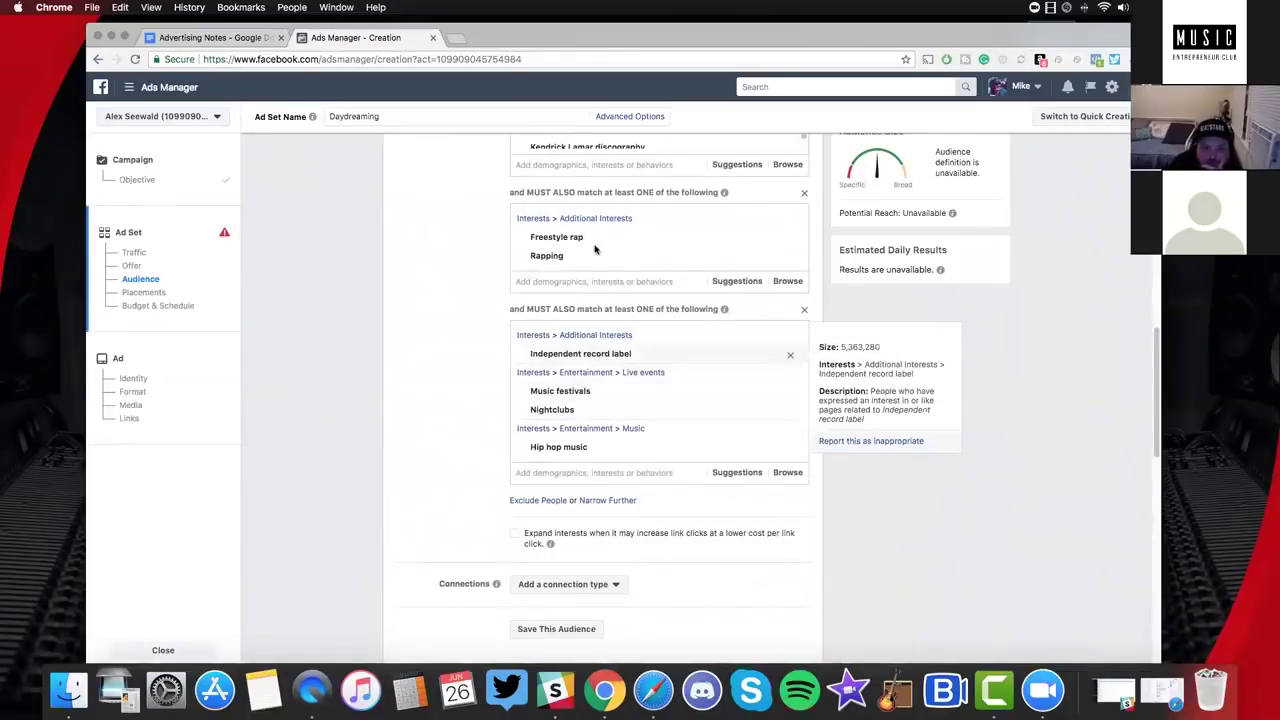
{"action": "scroll", "coordinate": [614, 300], "scroll_direction": "up", "scroll_amount": 3}
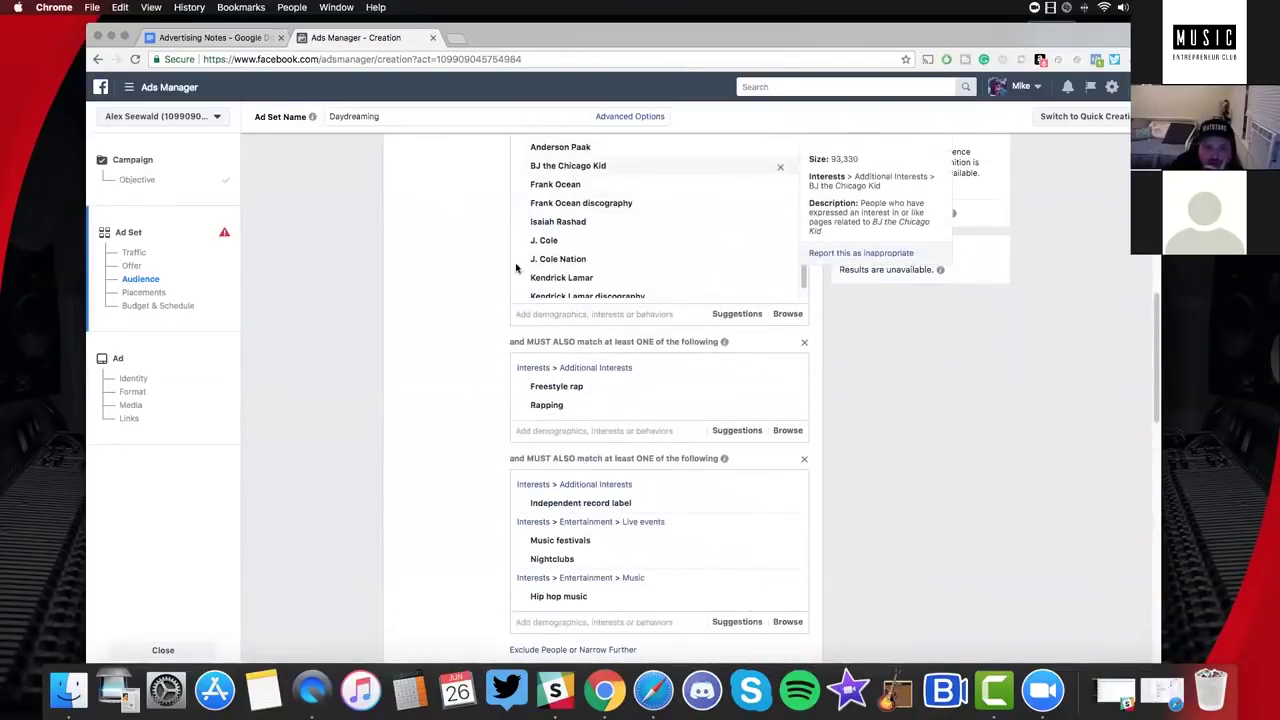
{"action": "scroll", "coordinate": [591, 289], "scroll_direction": "down", "scroll_amount": 3}
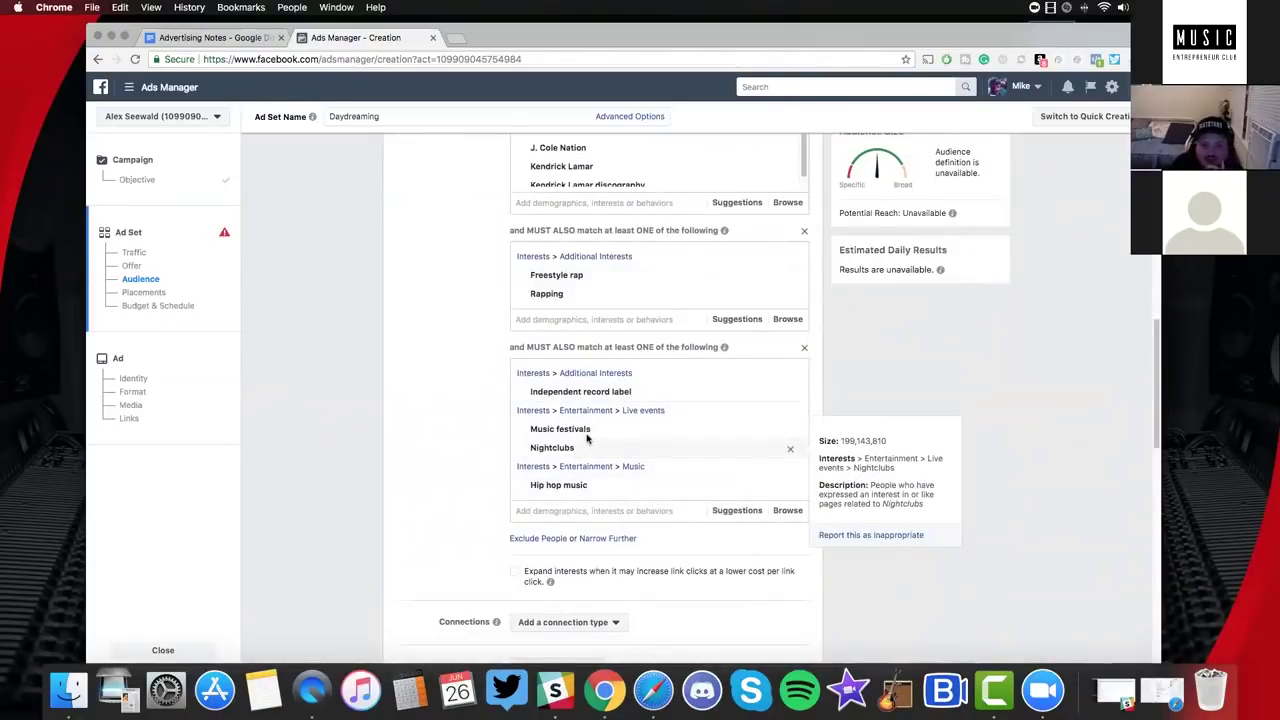
{"action": "mouse_move", "coordinate": [620, 422]}
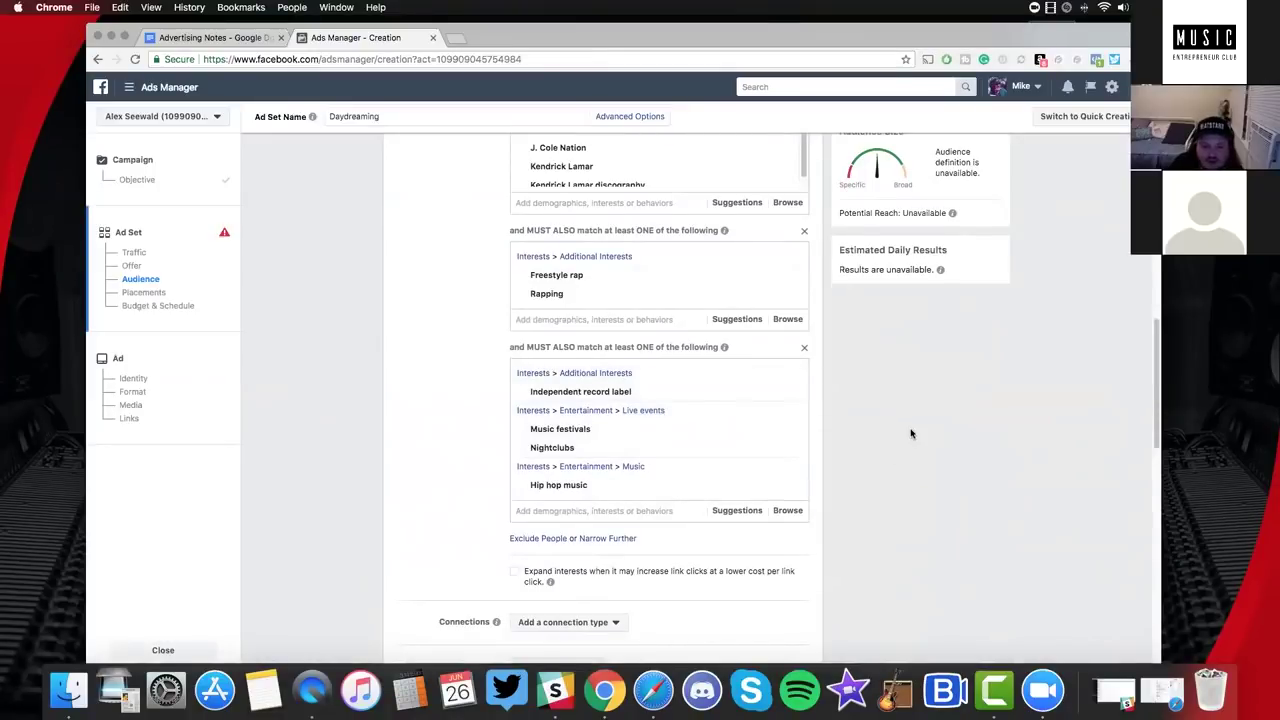
{"action": "scroll", "coordinate": [910, 435], "scroll_direction": "up", "scroll_amount": 10}
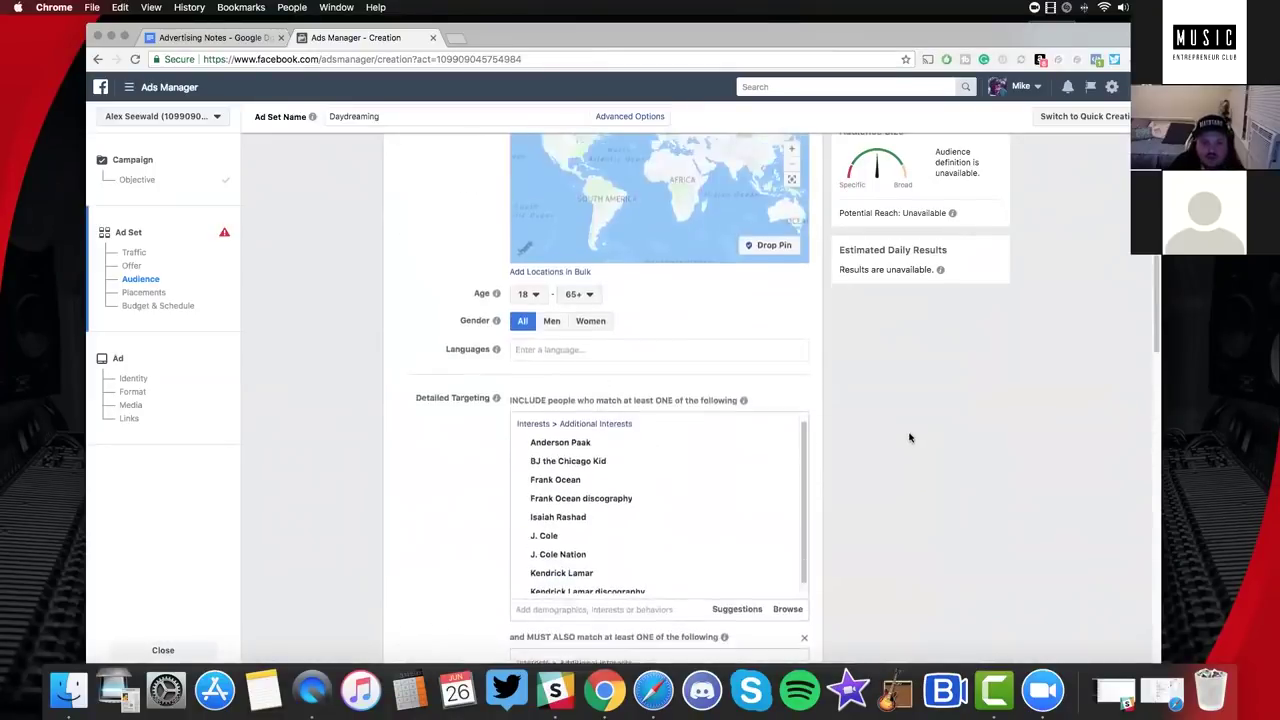
{"action": "scroll", "coordinate": [910, 437], "scroll_direction": "up", "scroll_amount": 2}
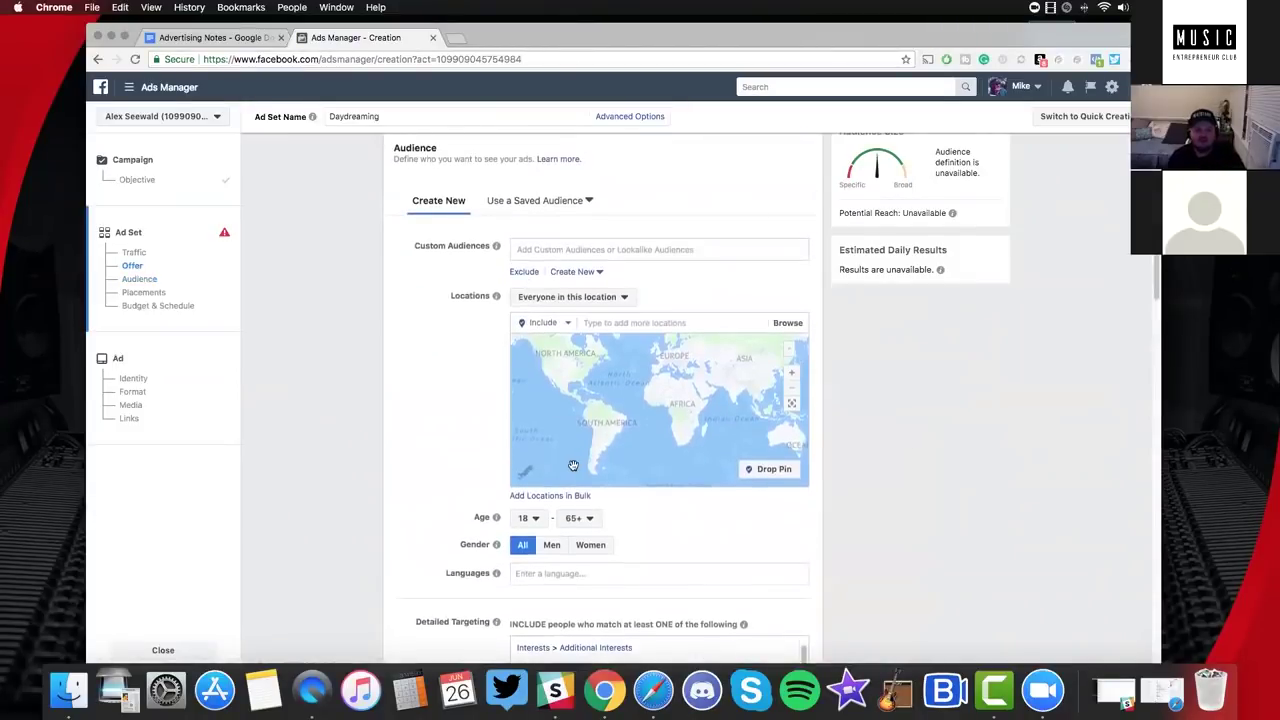
{"action": "scroll", "coordinate": [434, 446], "scroll_direction": "down", "scroll_amount": 4}
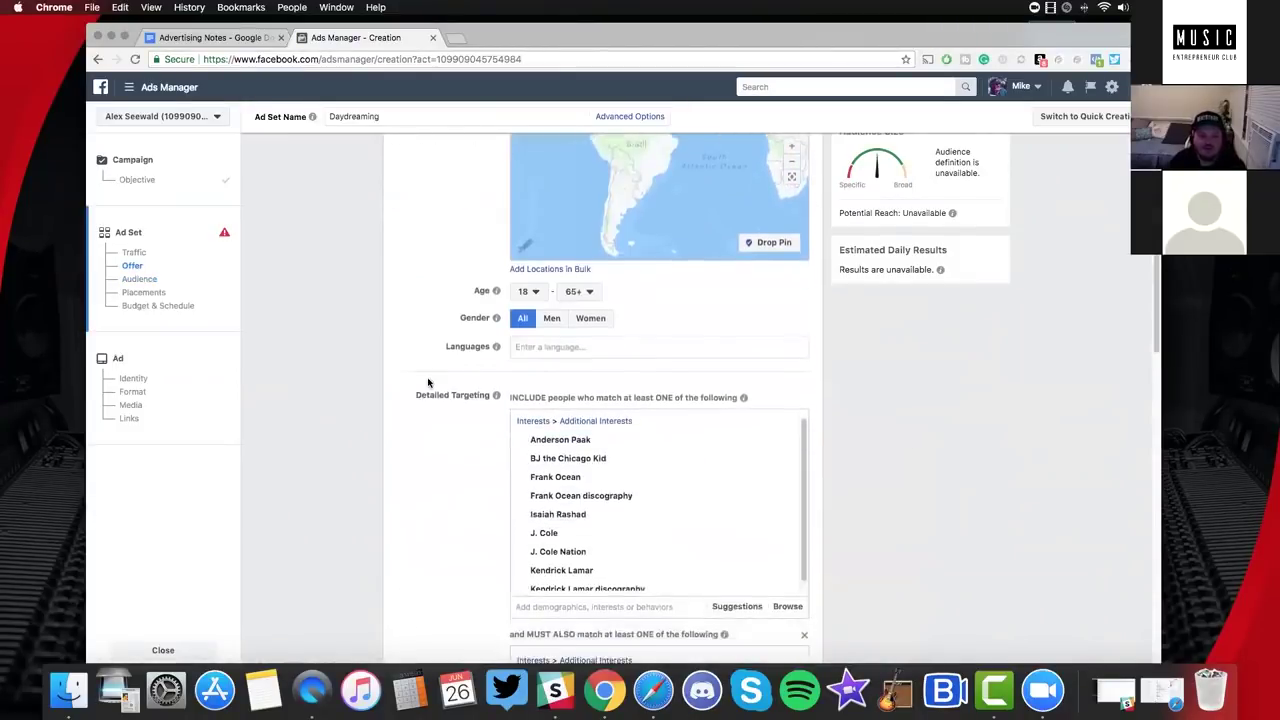
Add the countries United States and Canada to the audience's included locations.
{"action": "scroll", "coordinate": [432, 274], "scroll_direction": "up", "scroll_amount": 4}
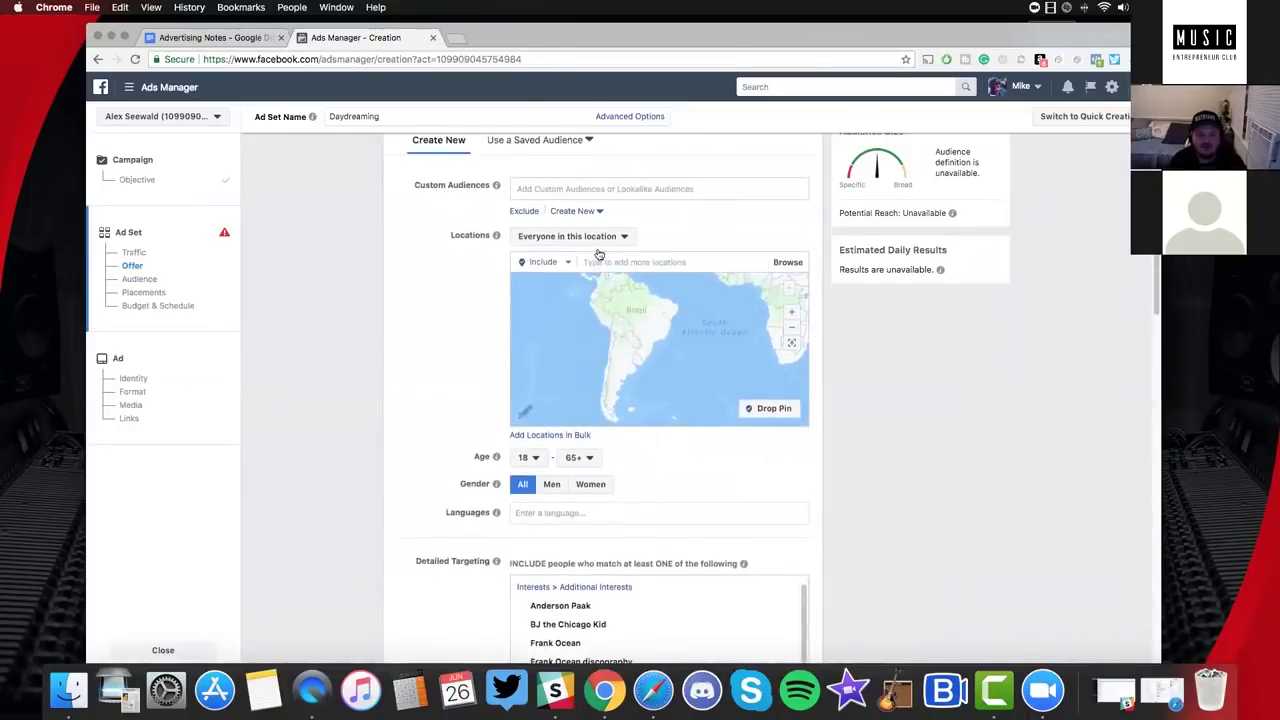
{"action": "left_click", "coordinate": [616, 261]}
{"action": "type", "text": "unit"}
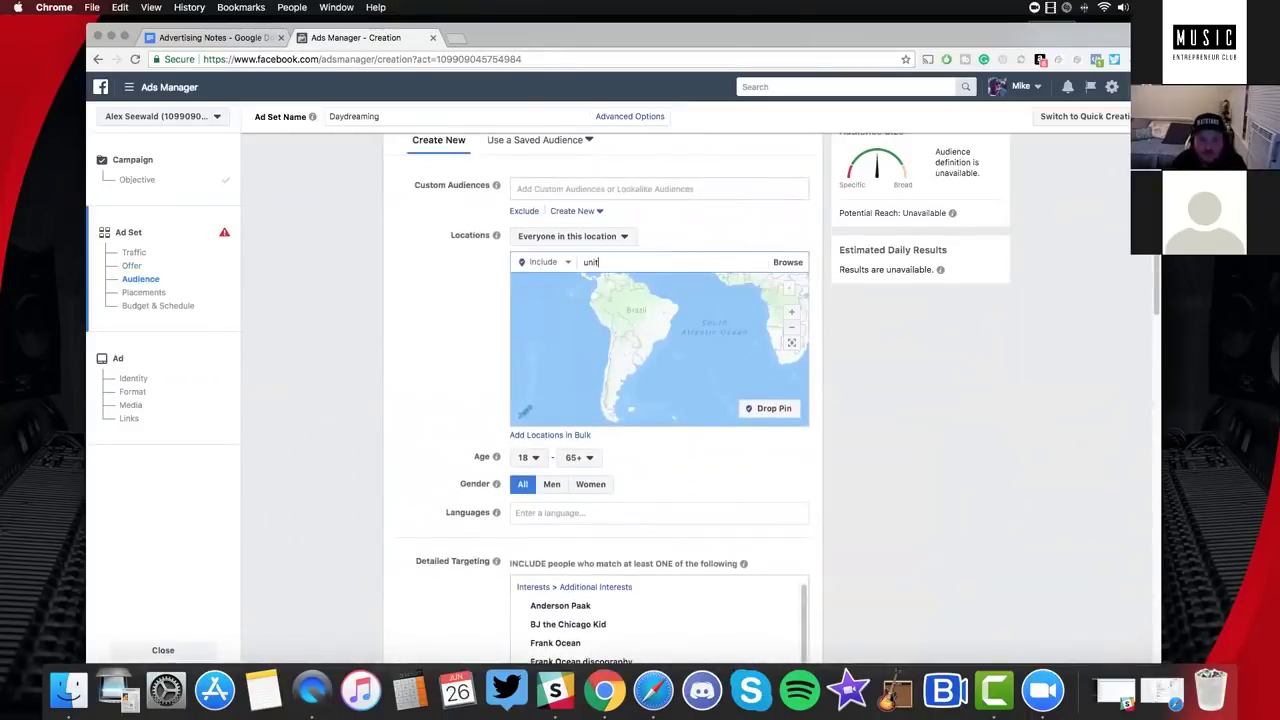
{"action": "type", "text": "ed states"}
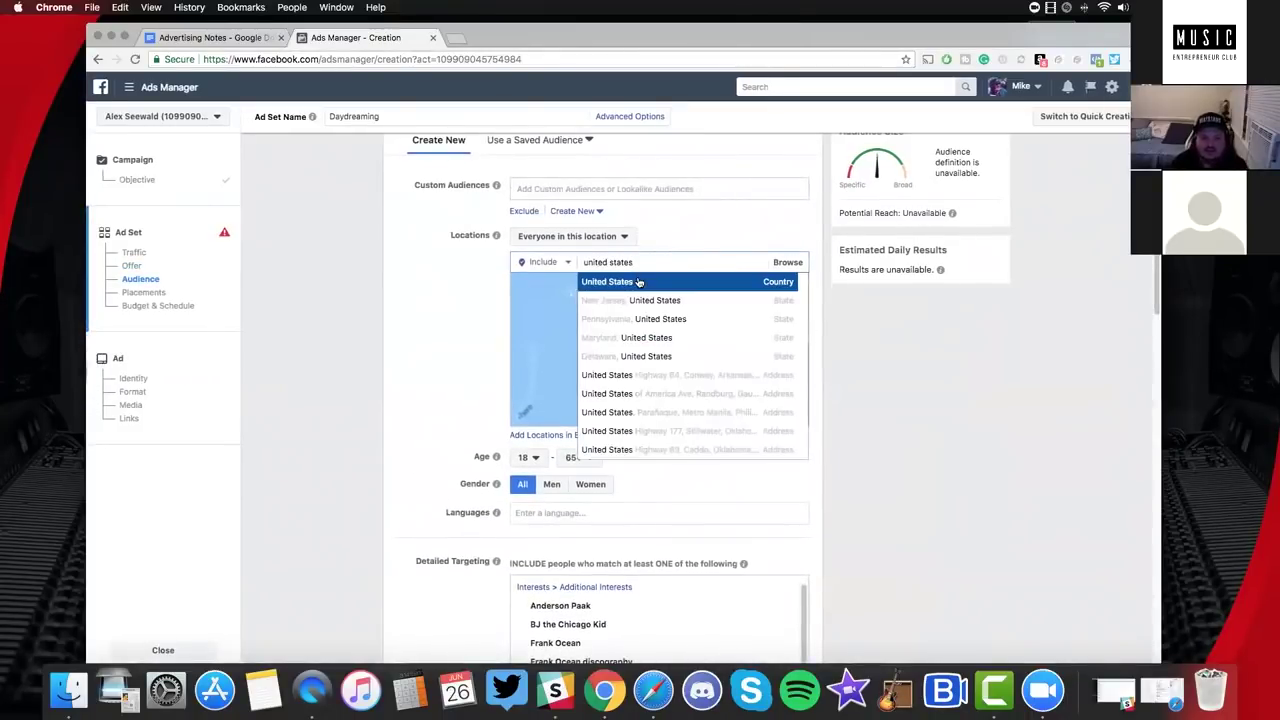
{"action": "left_click", "coordinate": [648, 272]}
{"action": "type", "text": "canada"}
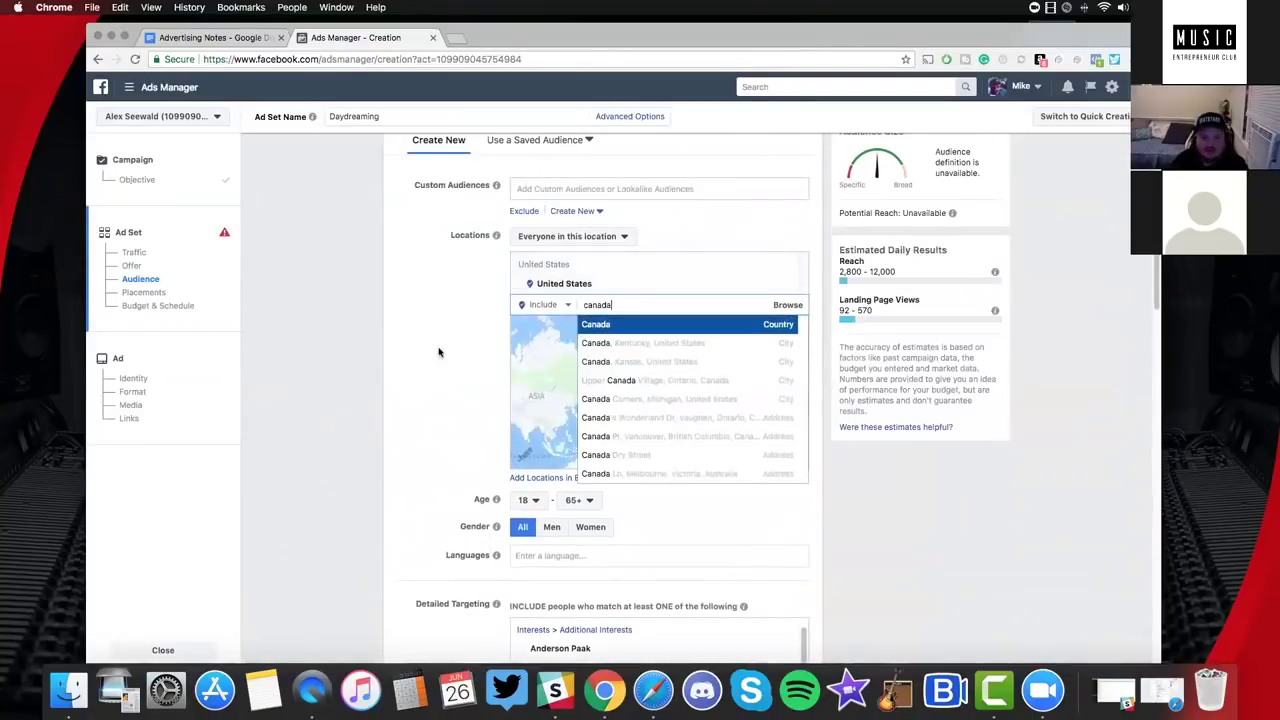
{"action": "left_click", "coordinate": [612, 325]}
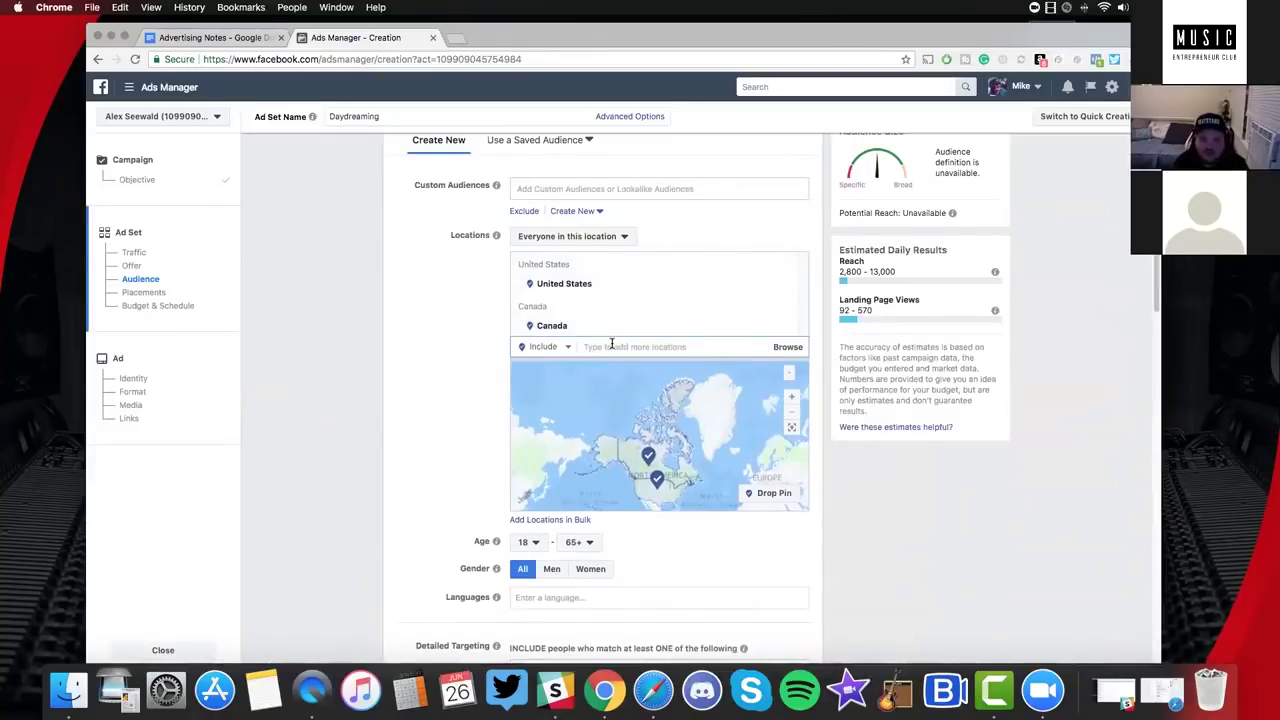
Add the countries Germany and Australia to the audience's included locations.
{"action": "type", "text": "germany"}
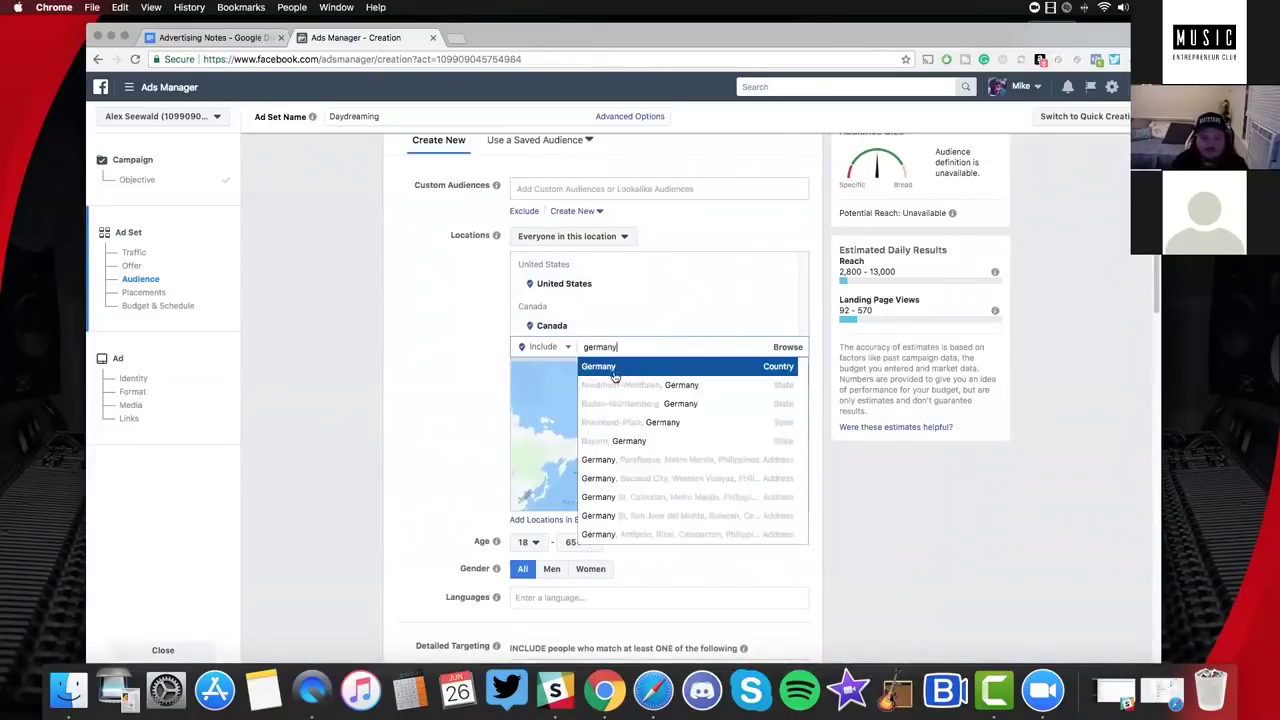
{"action": "left_click", "coordinate": [614, 368]}
{"action": "type", "text": "australia"}
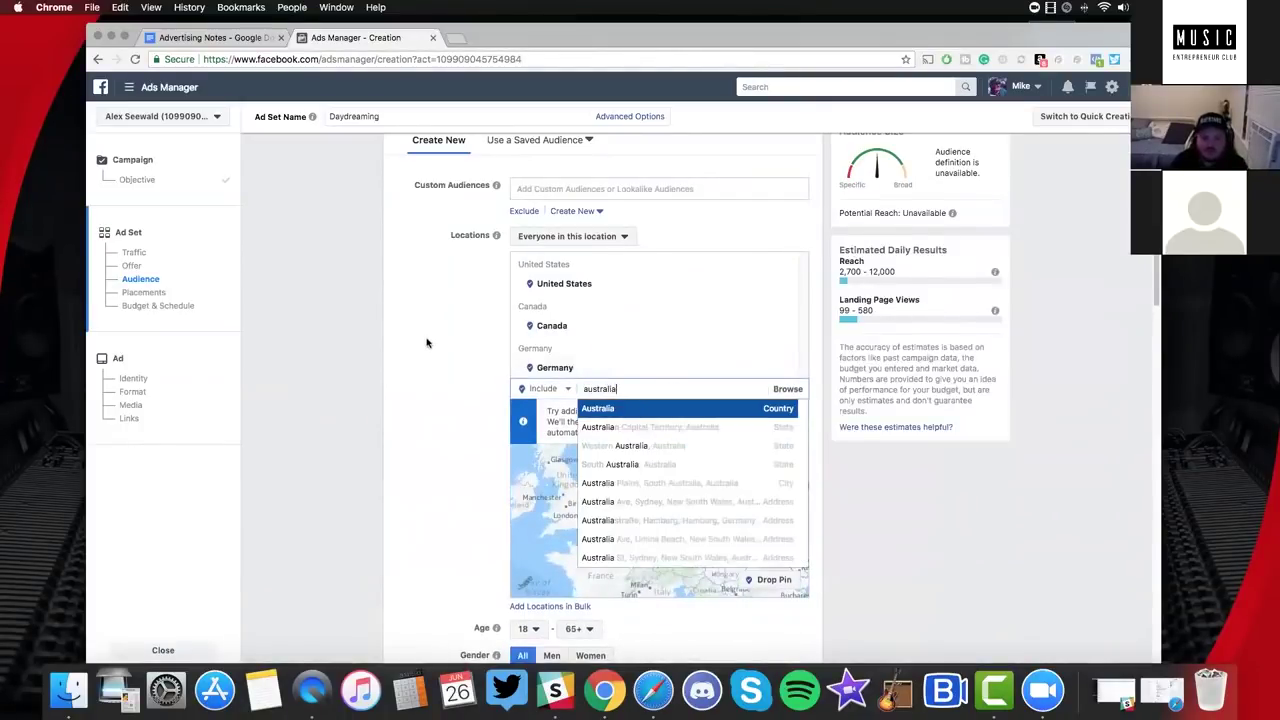
{"action": "key", "text": "Return"}
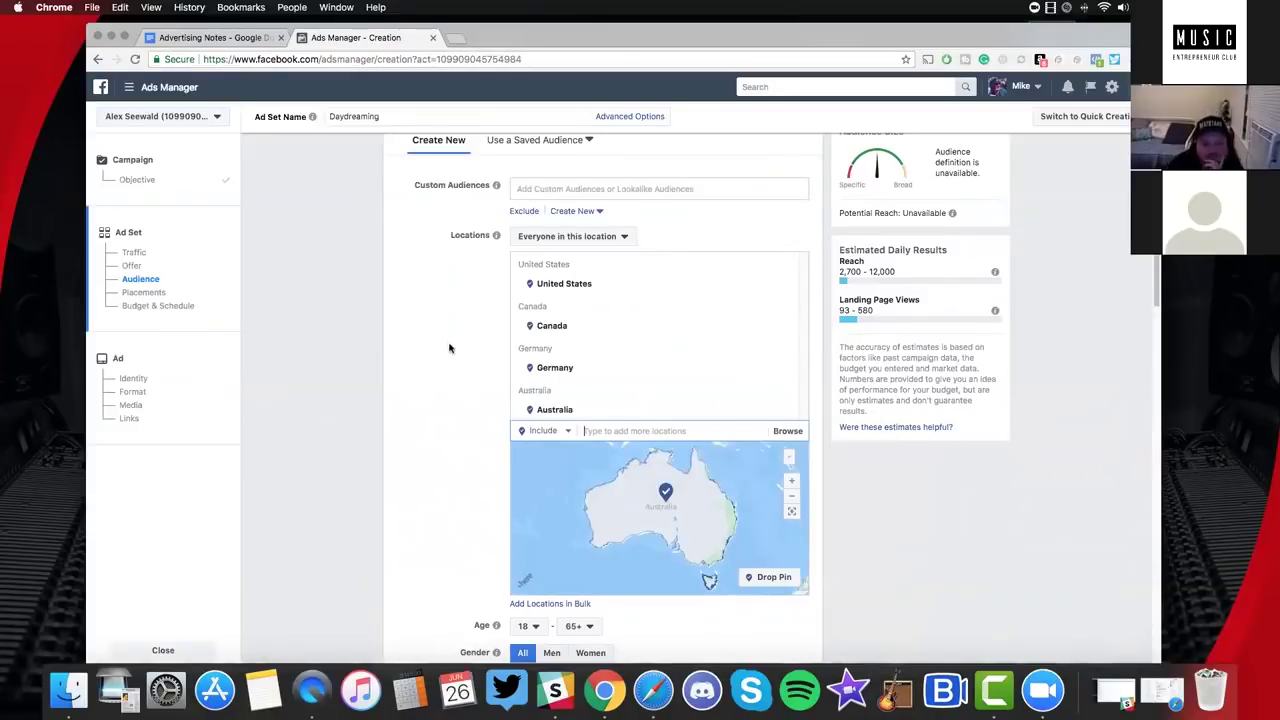
Set the audience's age range to a minimum of 16 and a maximum of 35.
{"action": "scroll", "coordinate": [460, 349], "scroll_direction": "up", "scroll_amount": 3}
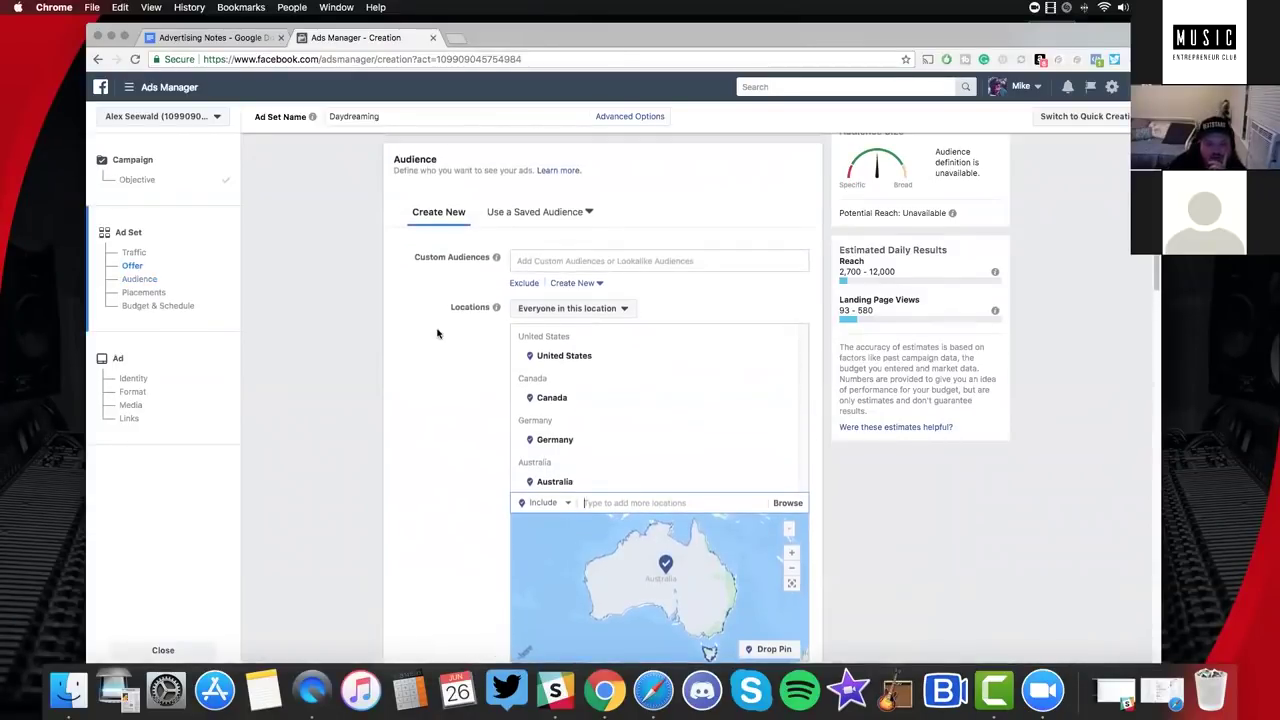
{"action": "scroll", "coordinate": [438, 333], "scroll_direction": "down", "scroll_amount": 5}
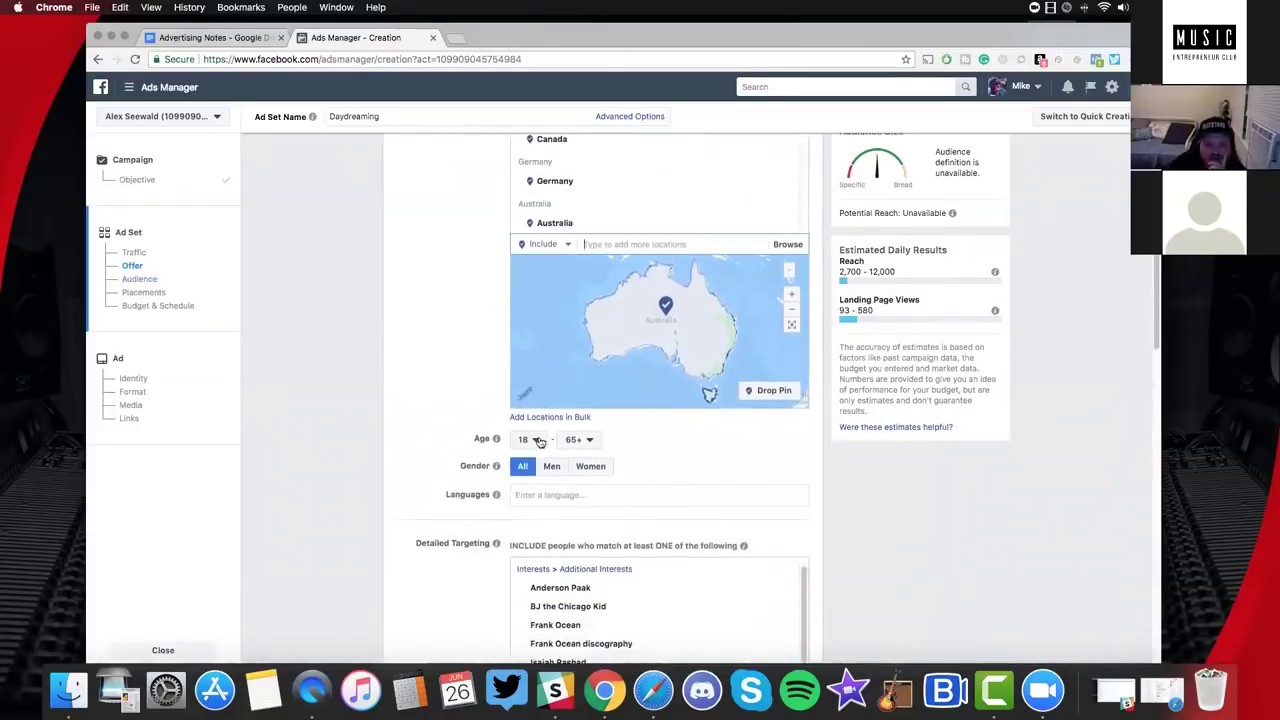
{"action": "left_click", "coordinate": [528, 439]}
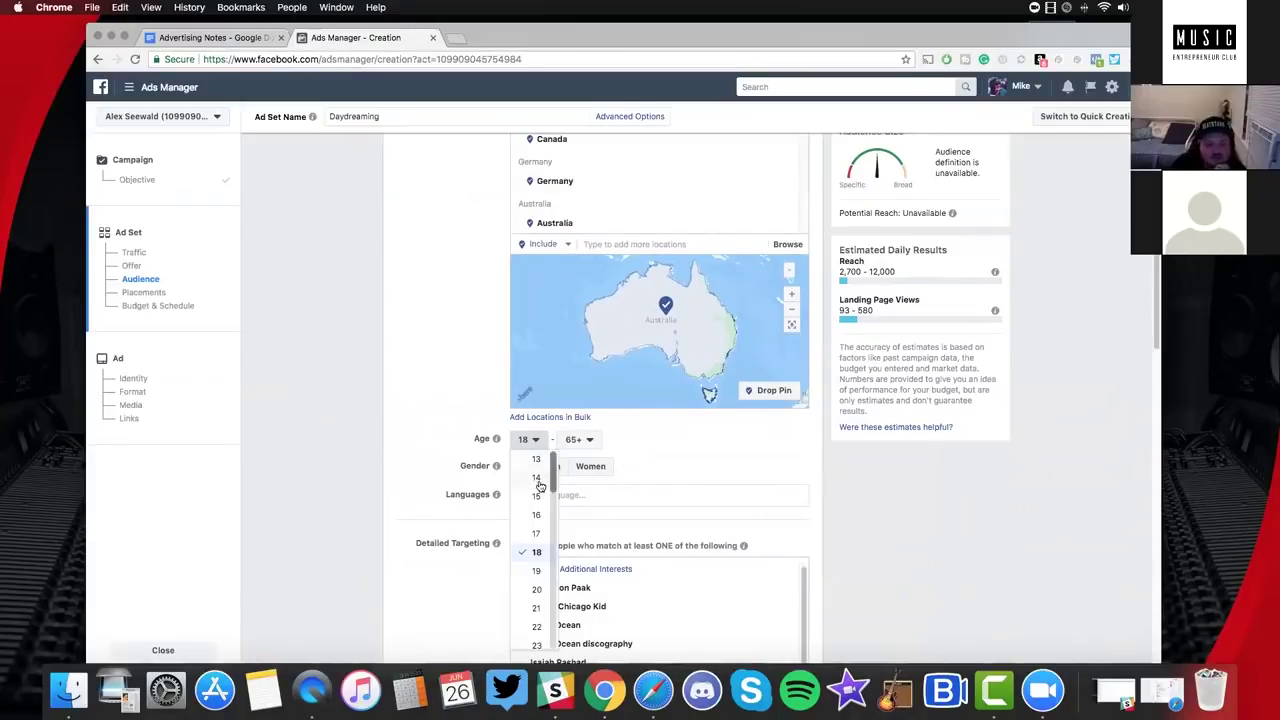
{"action": "scroll", "coordinate": [535, 498], "scroll_direction": "down", "scroll_amount": 2}
{"action": "scroll", "coordinate": [535, 498], "scroll_direction": "down", "scroll_amount": 1}
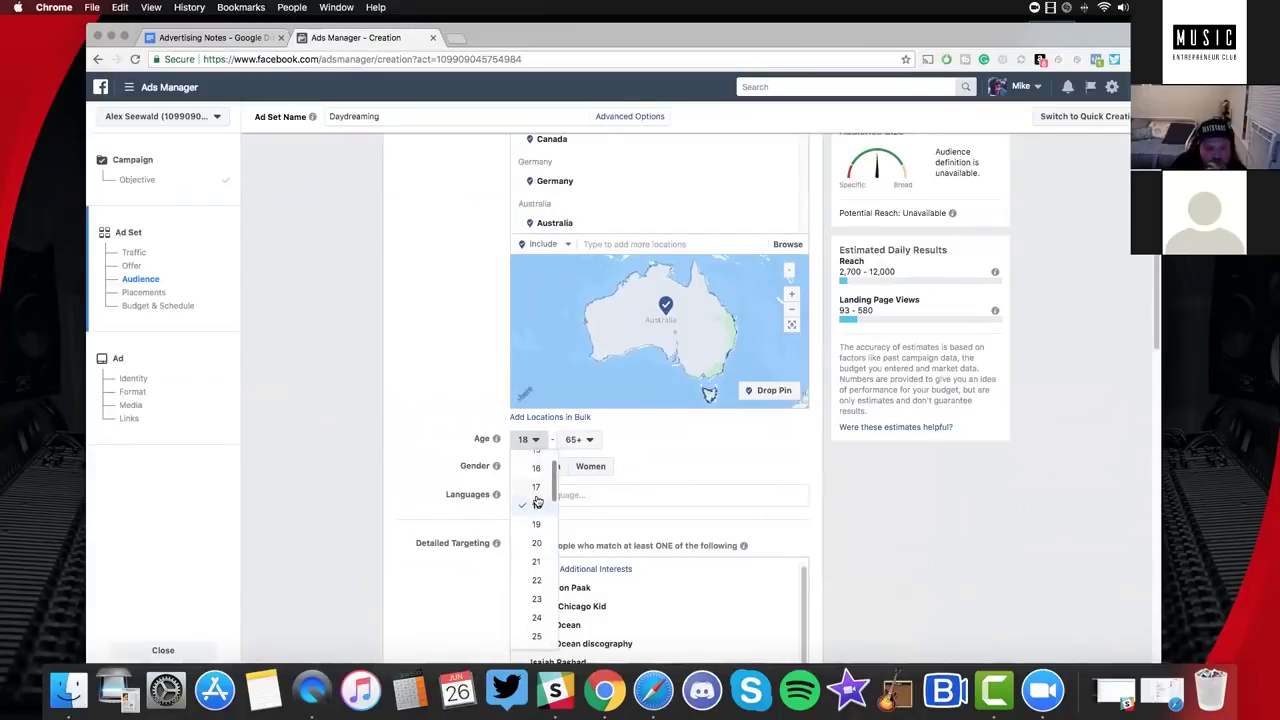
{"action": "left_click", "coordinate": [535, 490]}
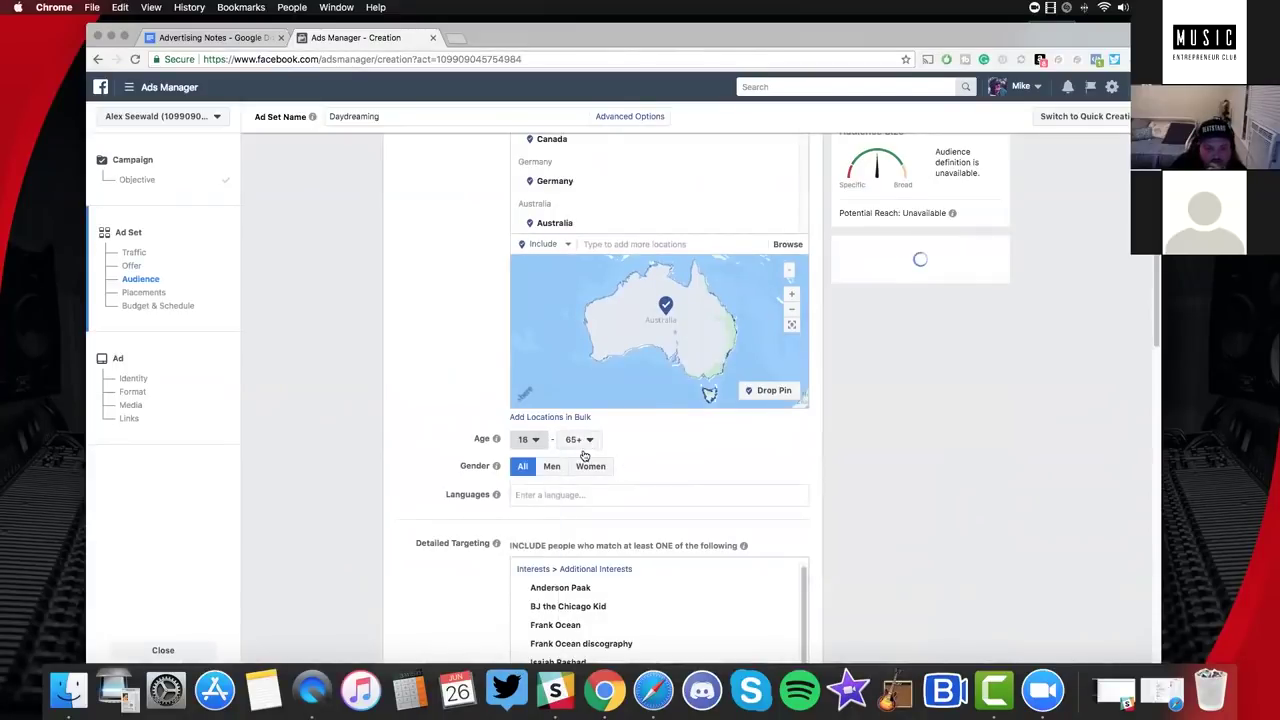
{"action": "left_click", "coordinate": [582, 442]}
{"action": "scroll", "coordinate": [605, 495], "scroll_direction": "up", "scroll_amount": 10}
{"action": "scroll", "coordinate": [602, 497], "scroll_direction": "down", "scroll_amount": 2}
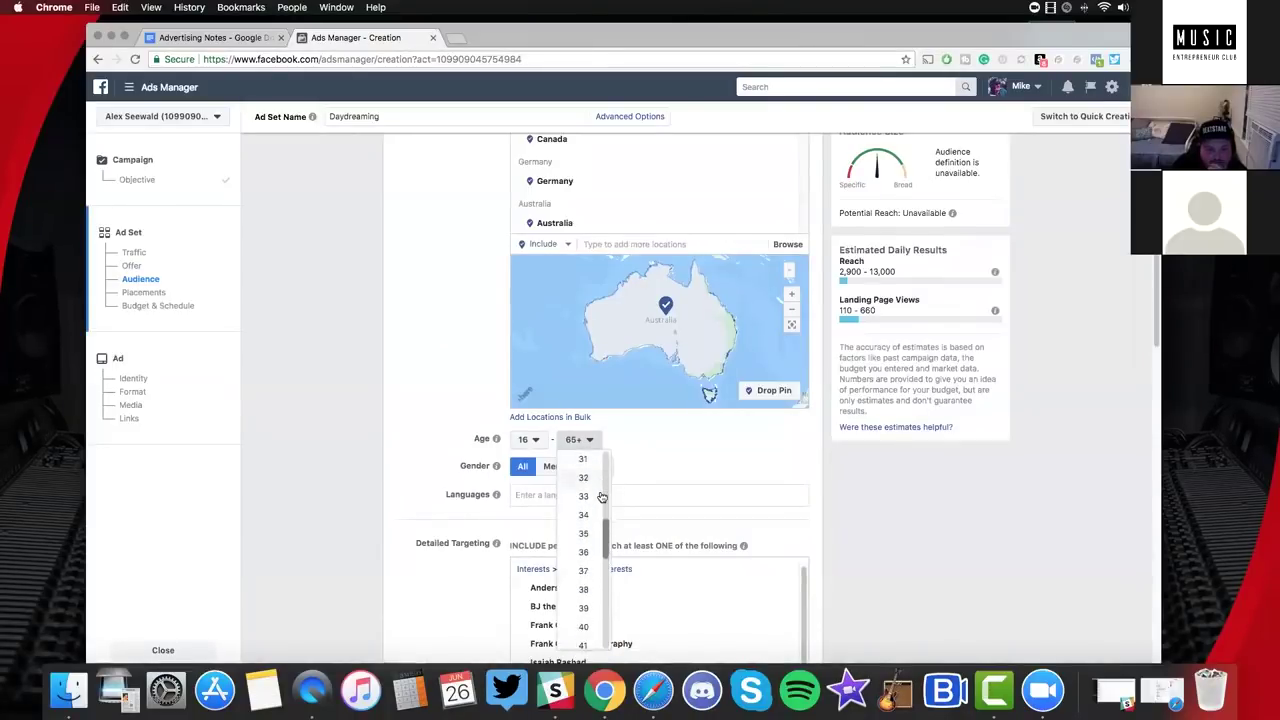
{"action": "scroll", "coordinate": [586, 503], "scroll_direction": "down", "scroll_amount": 2}
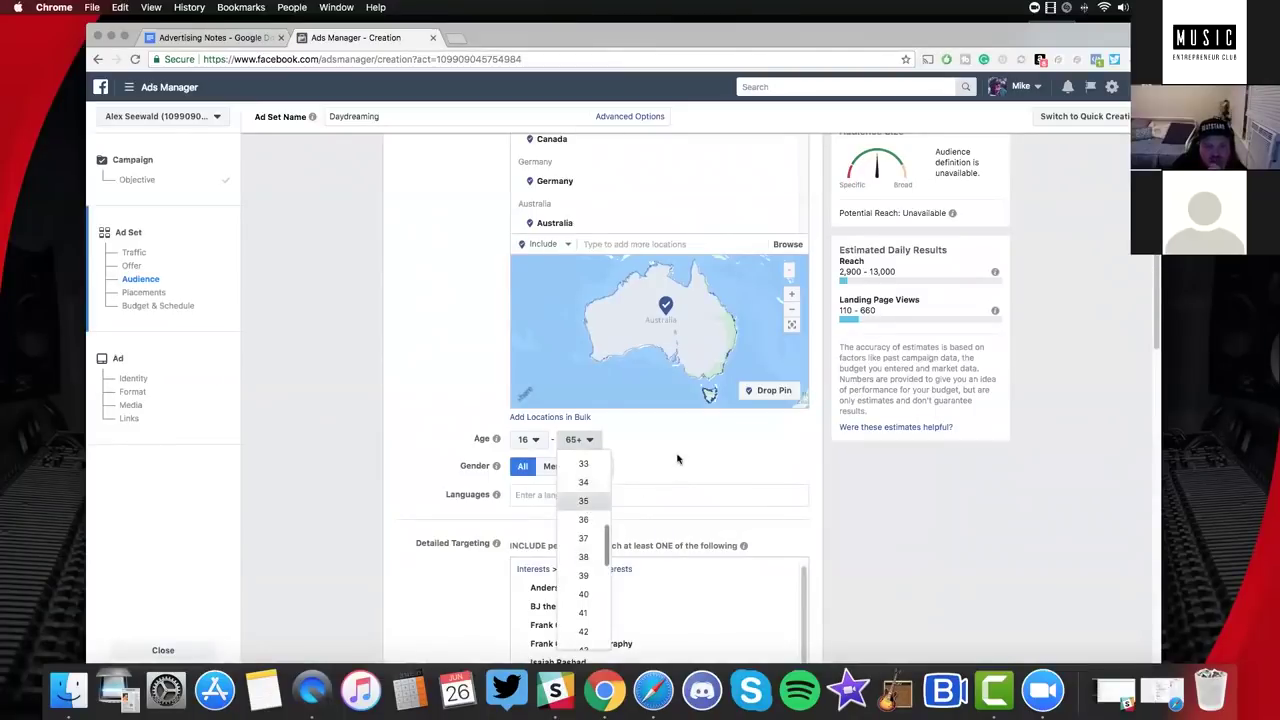
{"action": "left_click", "coordinate": [583, 500]}
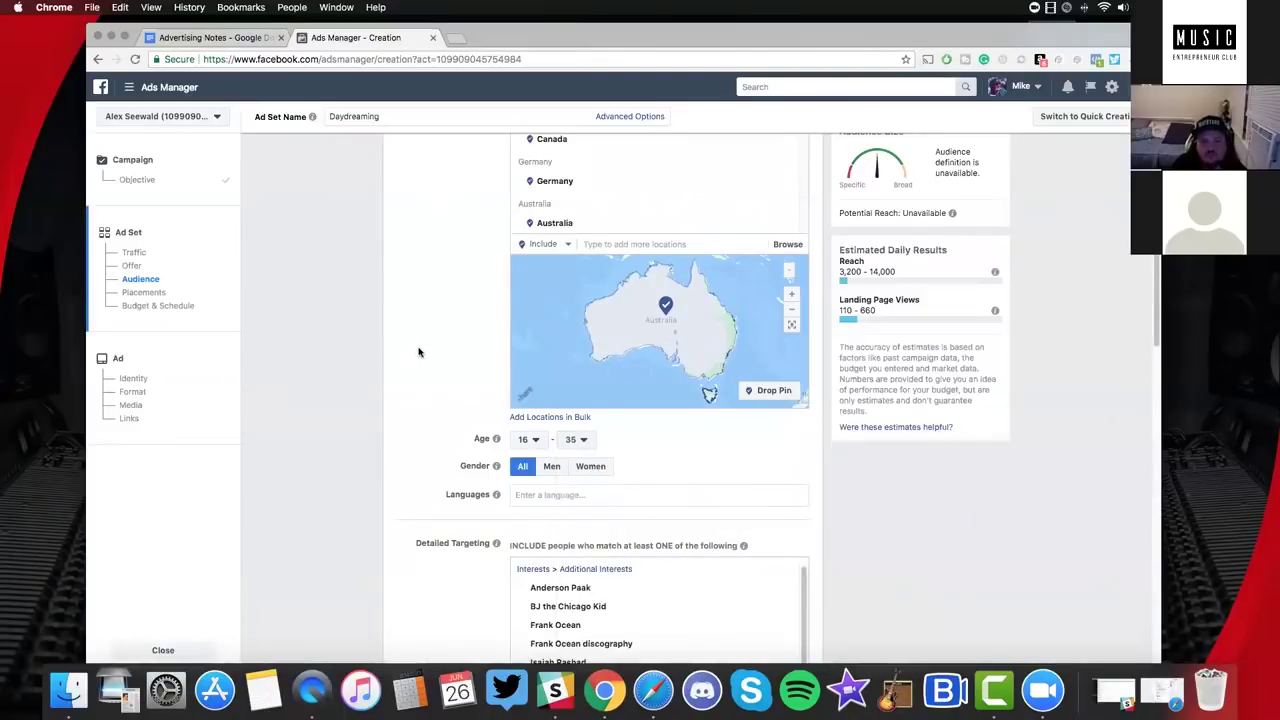
Remove Germany and Australia from the audience's included locations.
{"action": "scroll", "coordinate": [397, 363], "scroll_direction": "up", "scroll_amount": 5}
{"action": "scroll", "coordinate": [397, 363], "scroll_direction": "up", "scroll_amount": 2}
{"action": "scroll", "coordinate": [397, 363], "scroll_direction": "down", "scroll_amount": 5}
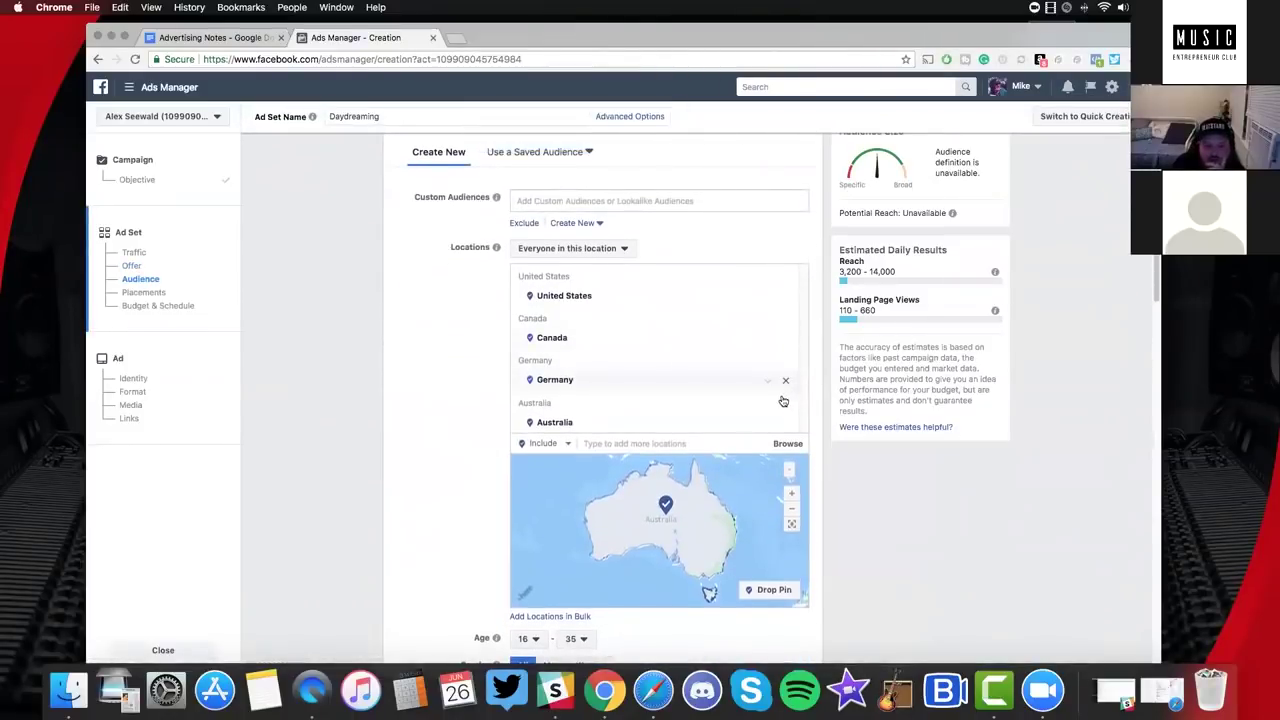
{"action": "left_click", "coordinate": [785, 380]}
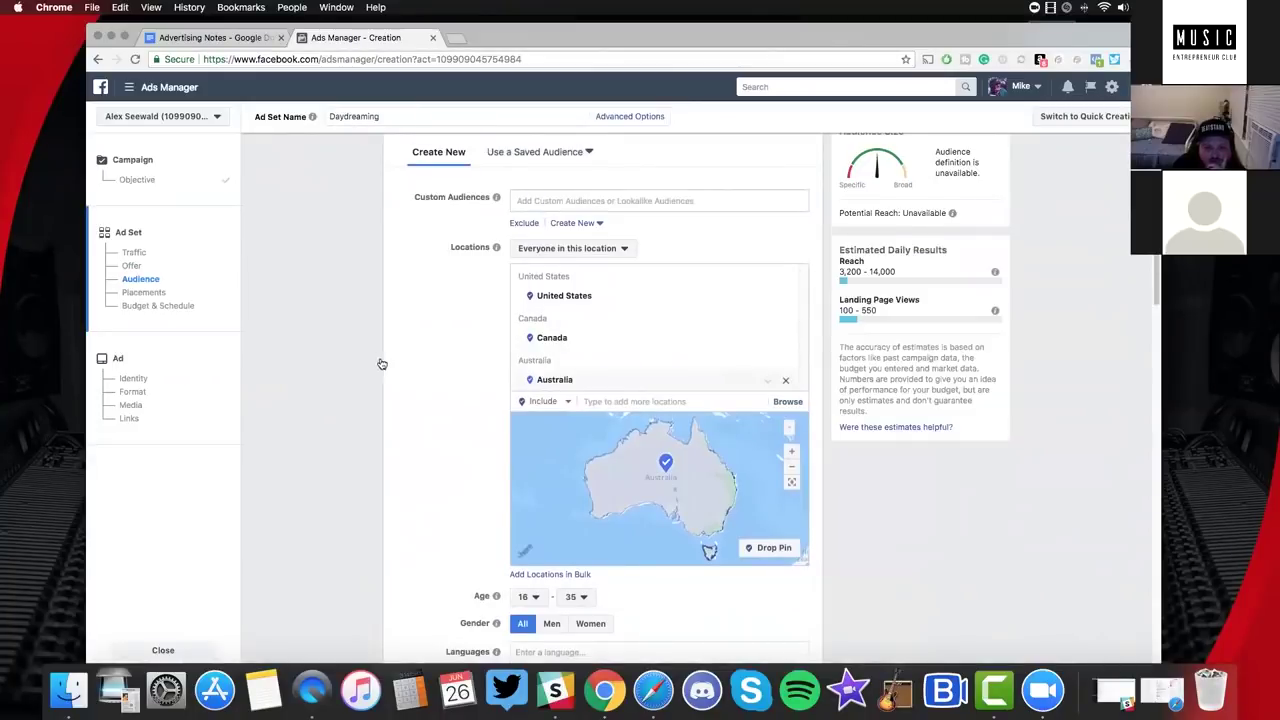
Rename the ad set as Daydreaming (North America) and check it against the included locations.
{"action": "scroll", "coordinate": [418, 363], "scroll_direction": "up", "scroll_amount": 5}
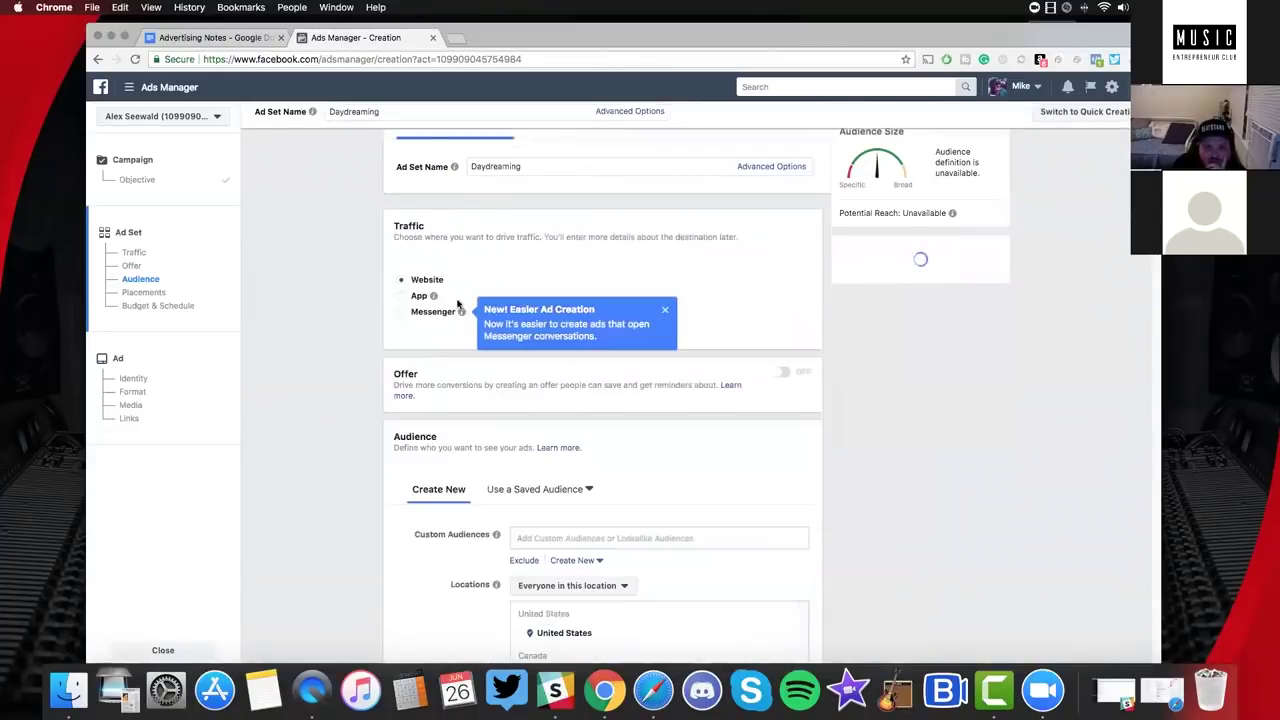
{"action": "left_click", "coordinate": [553, 166]}
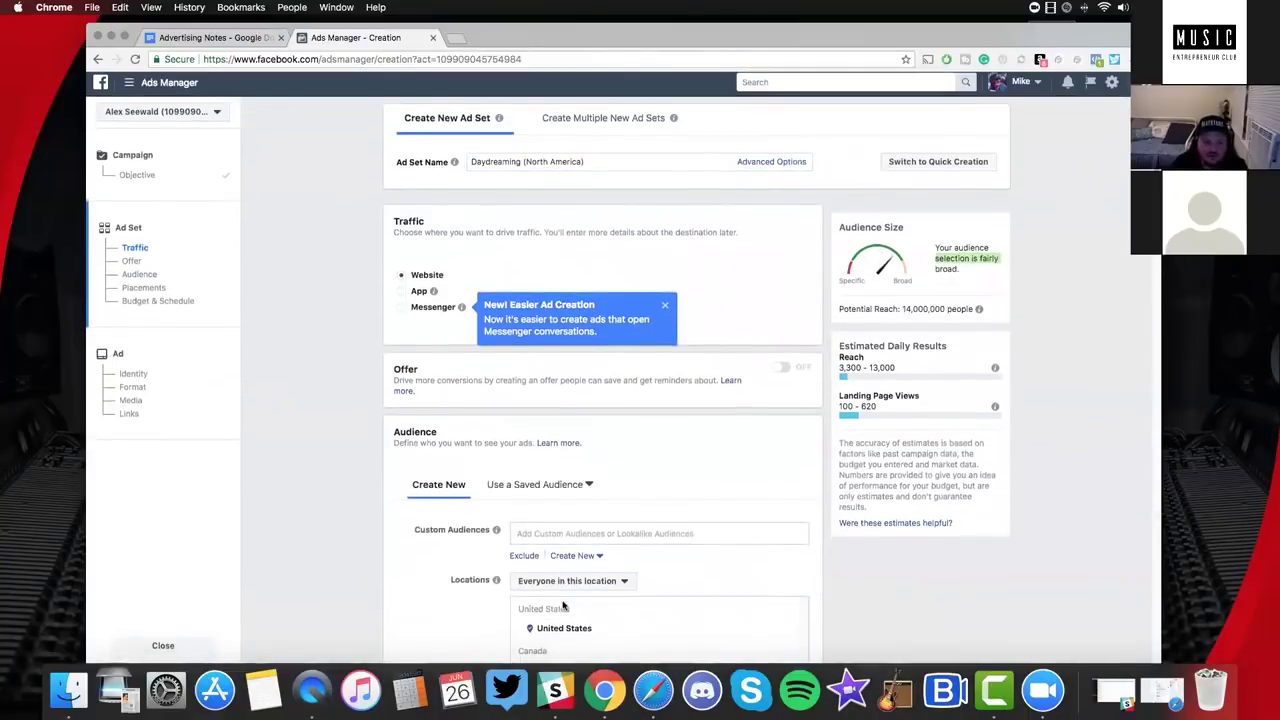
{"action": "scroll", "coordinate": [600, 440], "scroll_direction": "down", "scroll_amount": 4}
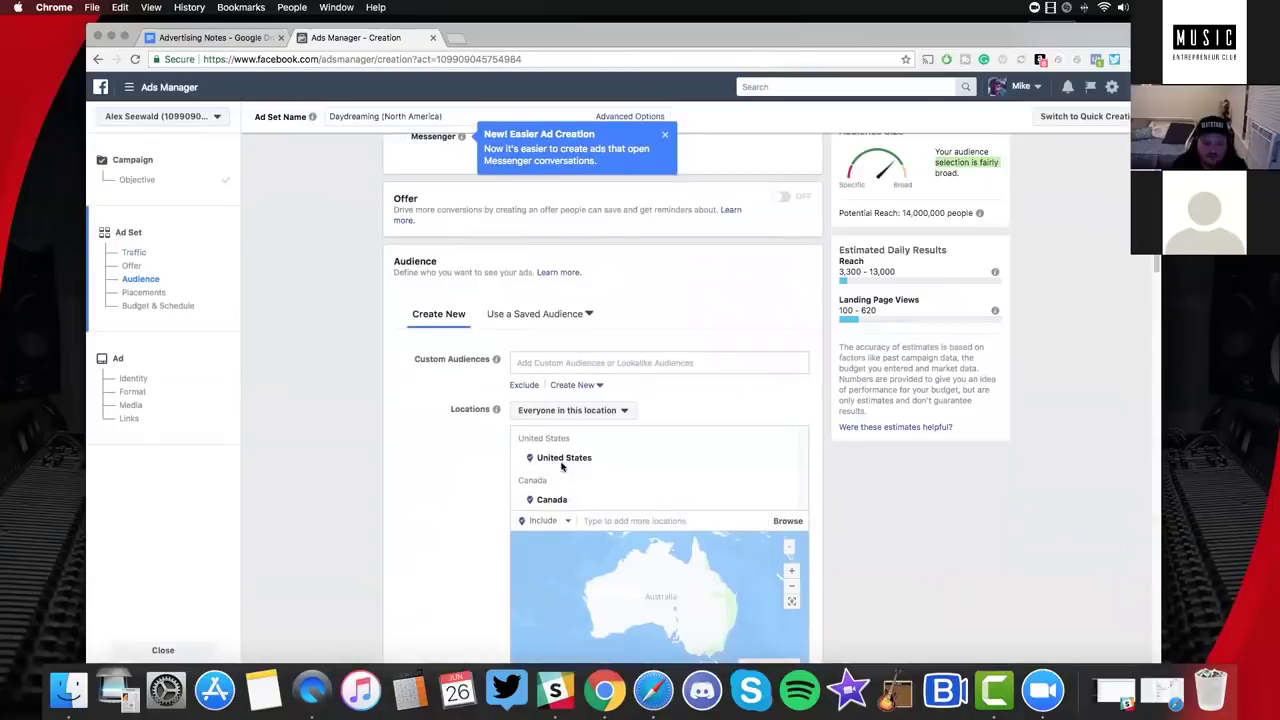
{"action": "scroll", "coordinate": [520, 300], "scroll_direction": "up", "scroll_amount": 4}
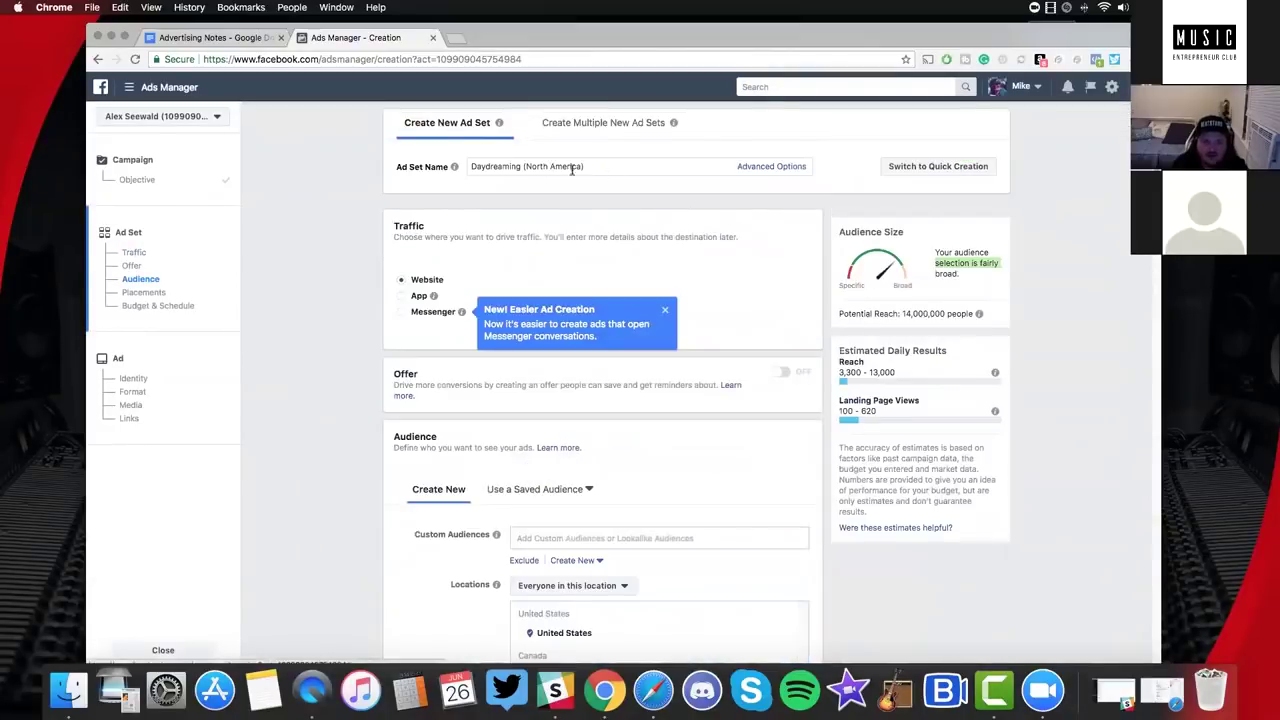
Delete the suffix (North America) from the ad set name, leaving only Daydreaming.
{"action": "left_click_drag", "start_coordinate": [525, 166], "coordinate": [581, 166]}
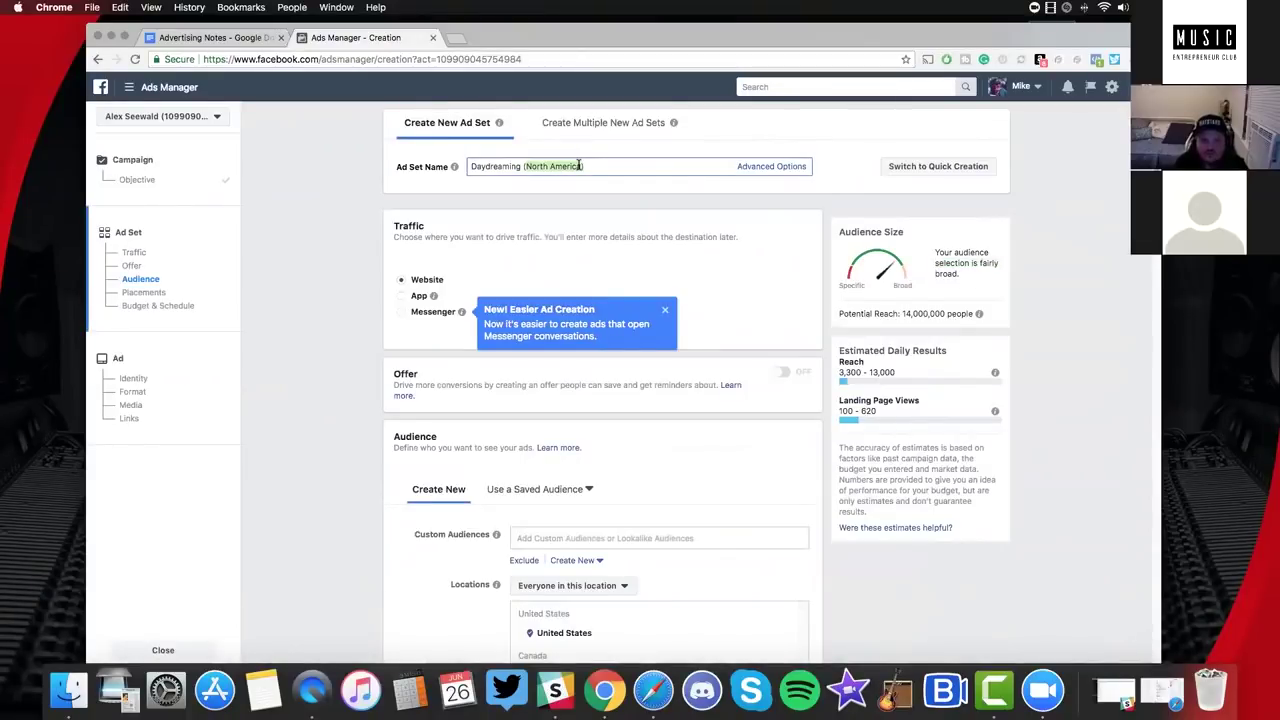
{"action": "left_click", "coordinate": [596, 166]}
{"action": "key", "text": "BackSpace"}
{"action": "key", "text": "BackSpace"}
{"action": "key", "text": "BackSpace"}
{"action": "key", "text": "BackSpace"}
{"action": "key", "text": "BackSpace"}
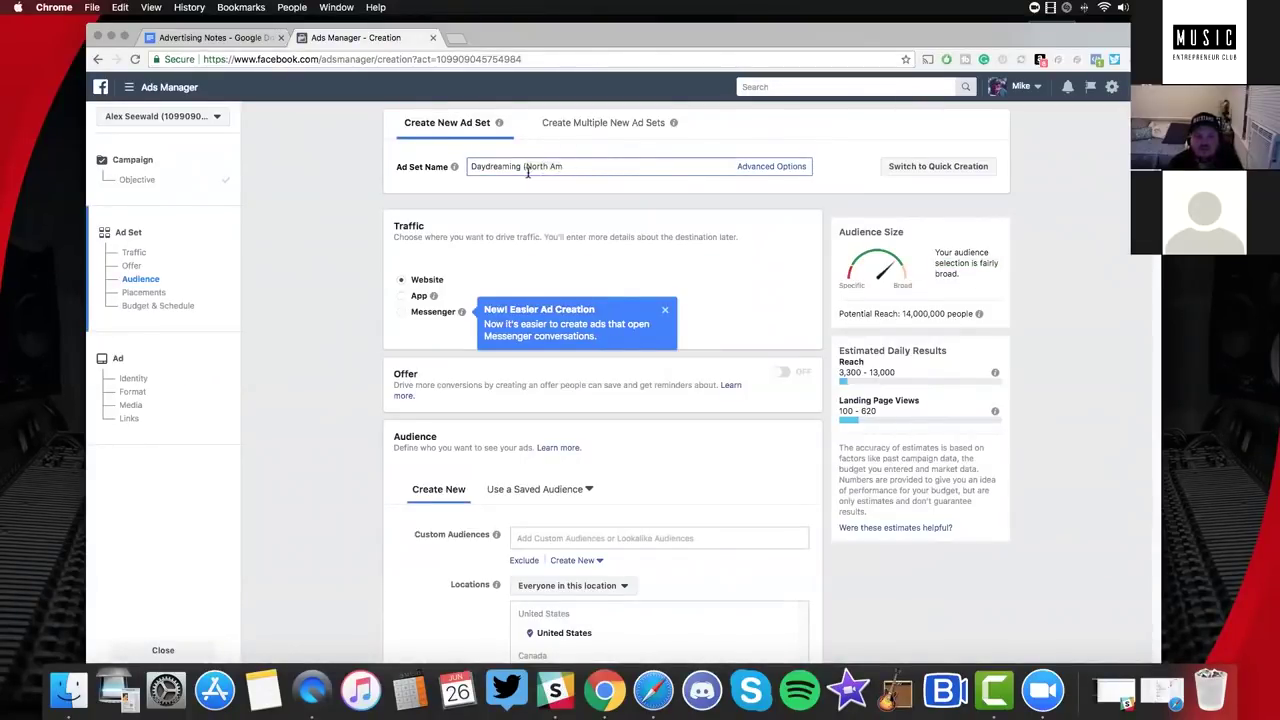
{"action": "key", "text": "BackSpace"}
{"action": "key", "text": "BackSpace"}
{"action": "key", "text": "BackSpace"}
{"action": "key", "text": "BackSpace"}
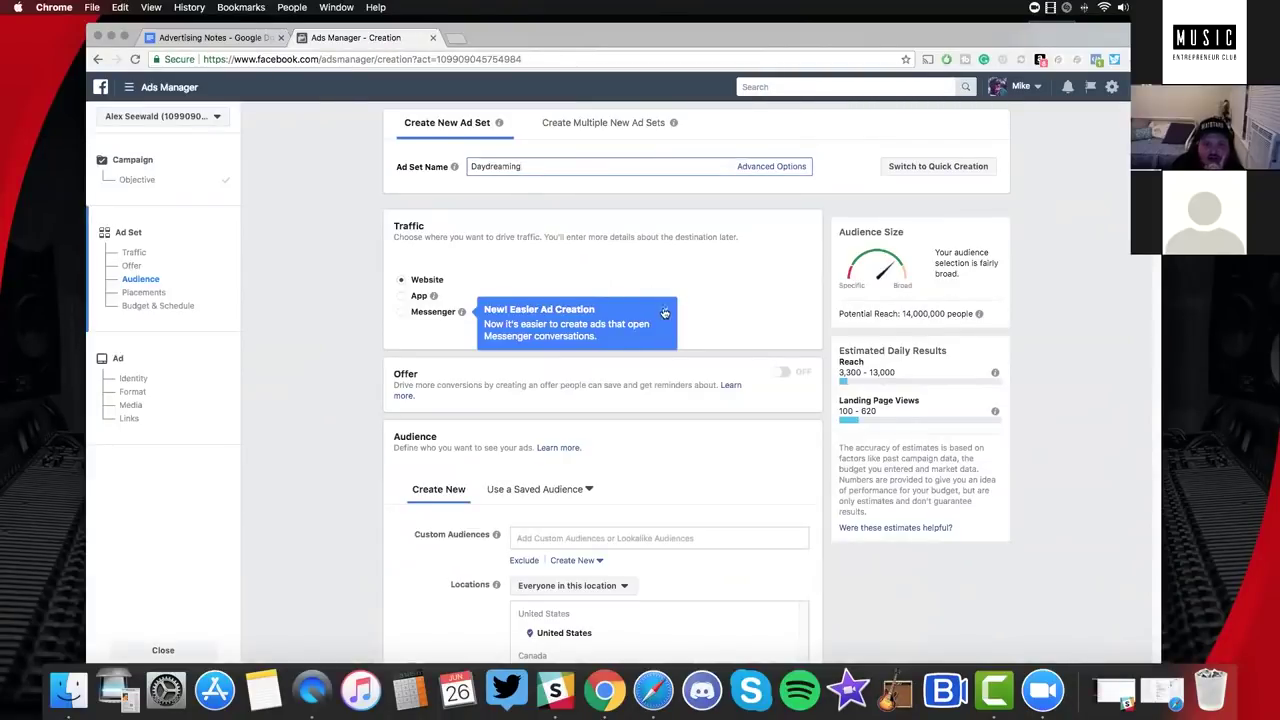
Dismiss the Messenger ad creation tip and append (North America) to the ad set name Daydreaming.
{"action": "left_click", "coordinate": [510, 155]}
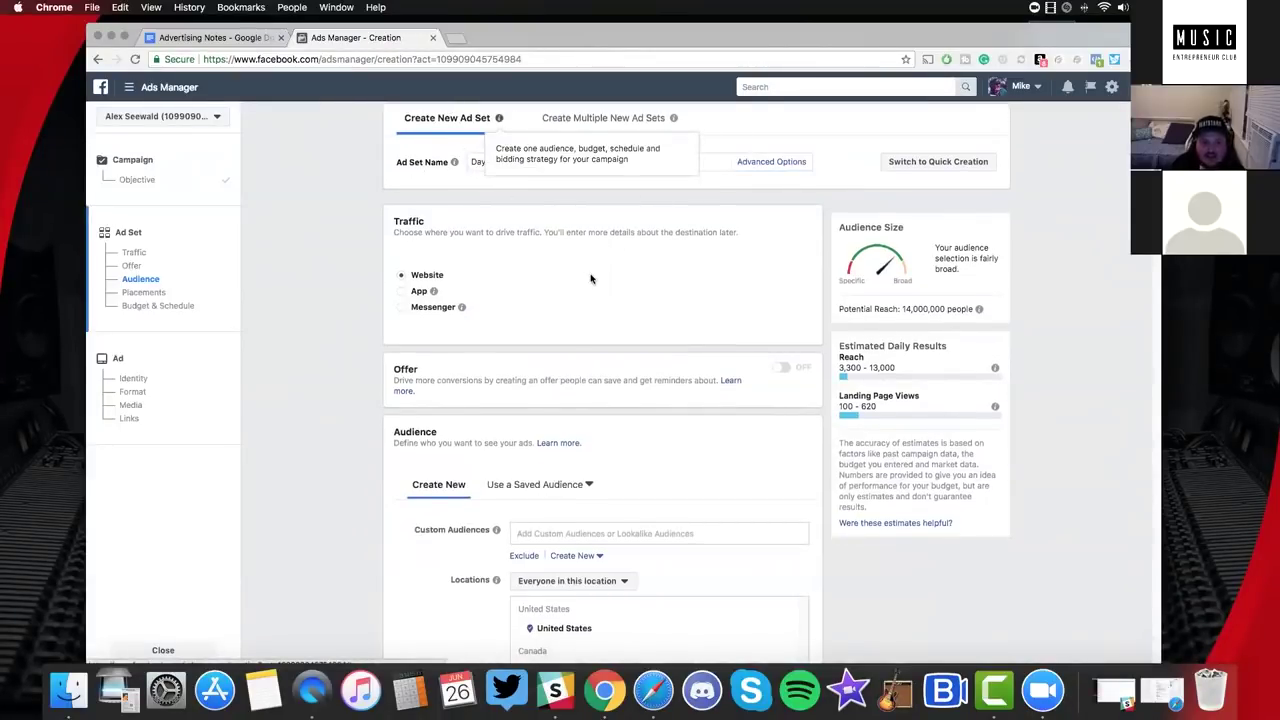
{"action": "scroll", "coordinate": [595, 276], "scroll_direction": "down", "scroll_amount": 4}
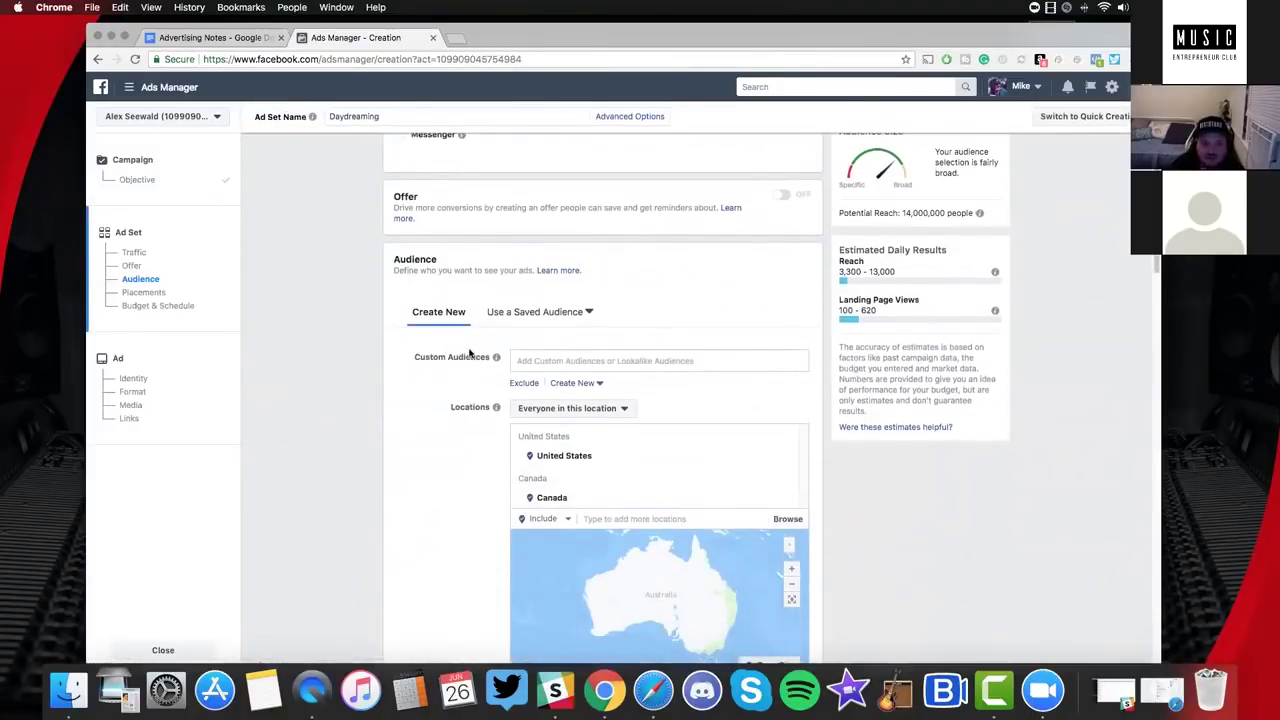
{"action": "scroll", "coordinate": [469, 352], "scroll_direction": "up", "scroll_amount": 4}
{"action": "left_click", "coordinate": [551, 166]}
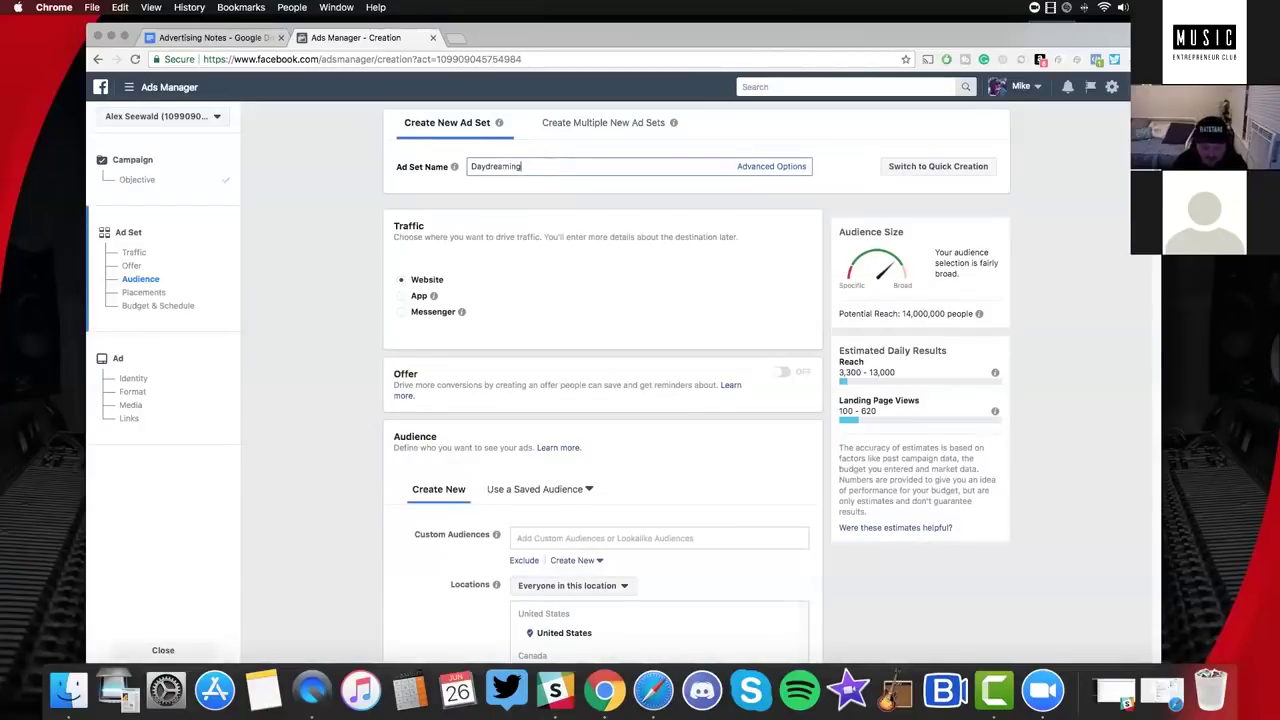
{"action": "type", "text": "(North America)"}
Add a Facebook Pages connection to the audience with the option Exclude people who like your Page.
{"action": "scroll", "coordinate": [503, 309], "scroll_direction": "down", "scroll_amount": 6}
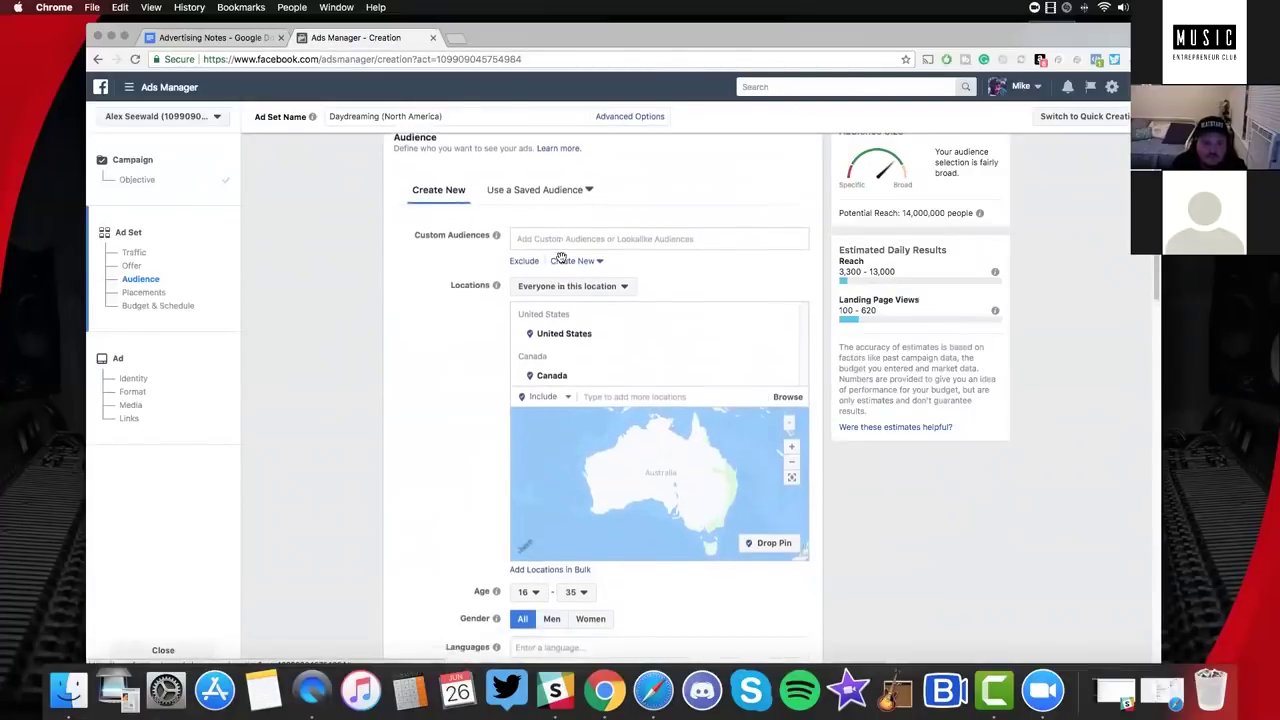
{"action": "scroll", "coordinate": [566, 320], "scroll_direction": "down", "scroll_amount": 4}
{"action": "scroll", "coordinate": [594, 386], "scroll_direction": "down", "scroll_amount": 10}
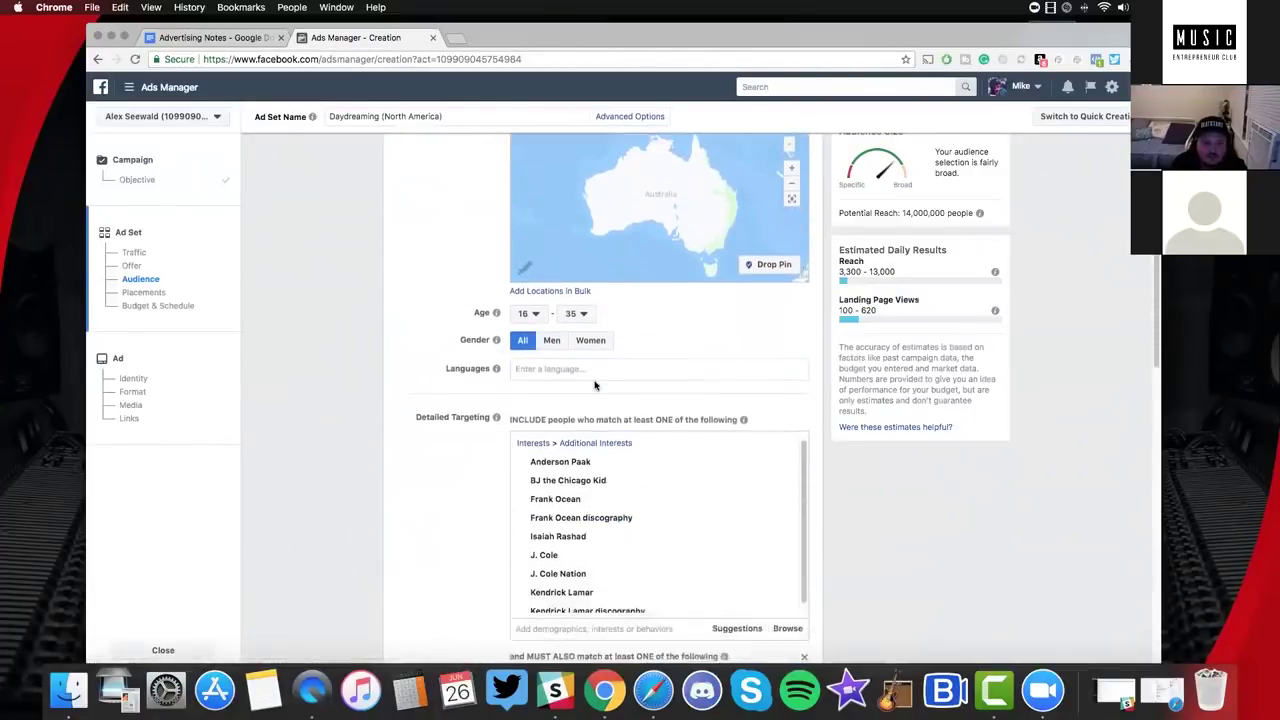
{"action": "scroll", "coordinate": [594, 418], "scroll_direction": "down", "scroll_amount": 1}
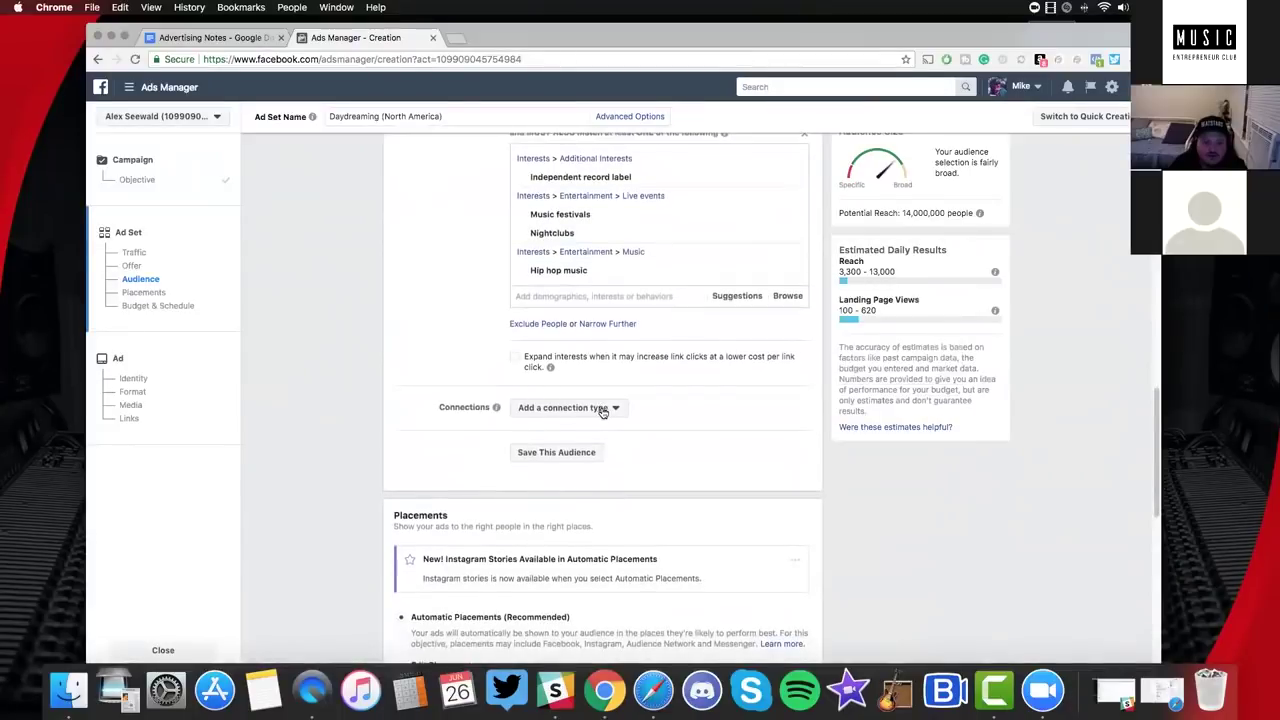
{"action": "left_click", "coordinate": [602, 409]}
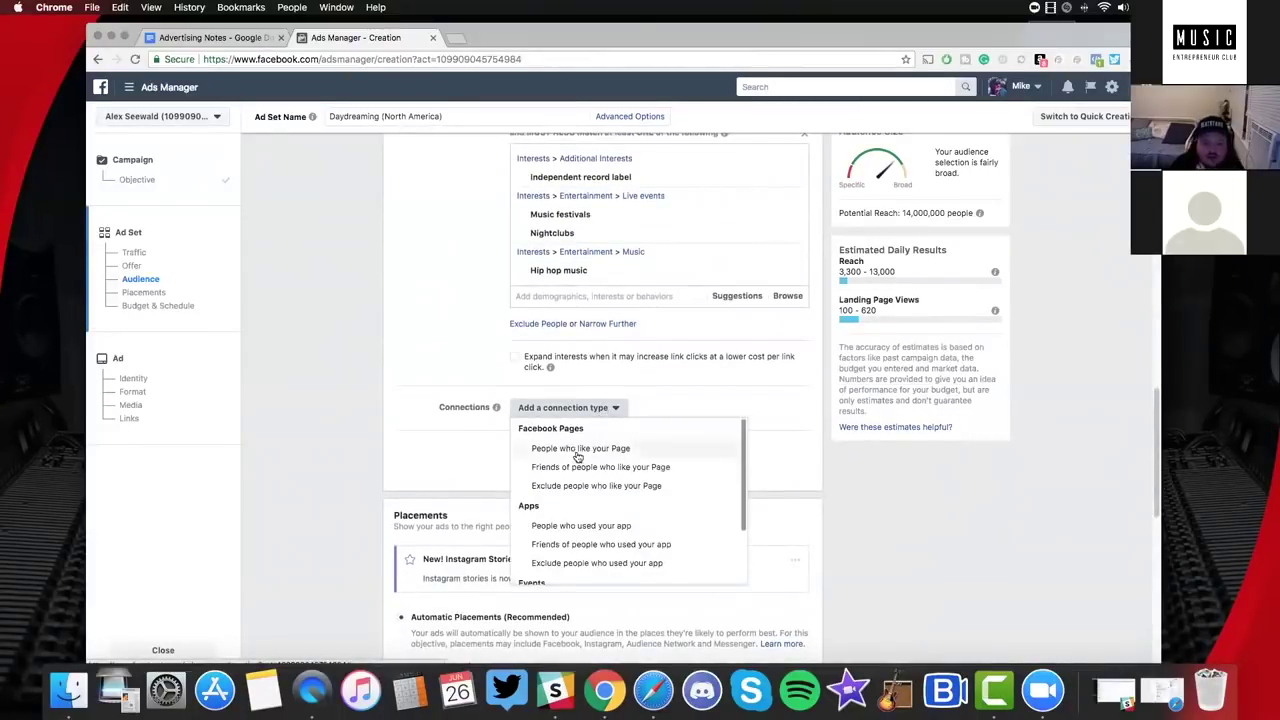
{"action": "left_click", "coordinate": [561, 486]}
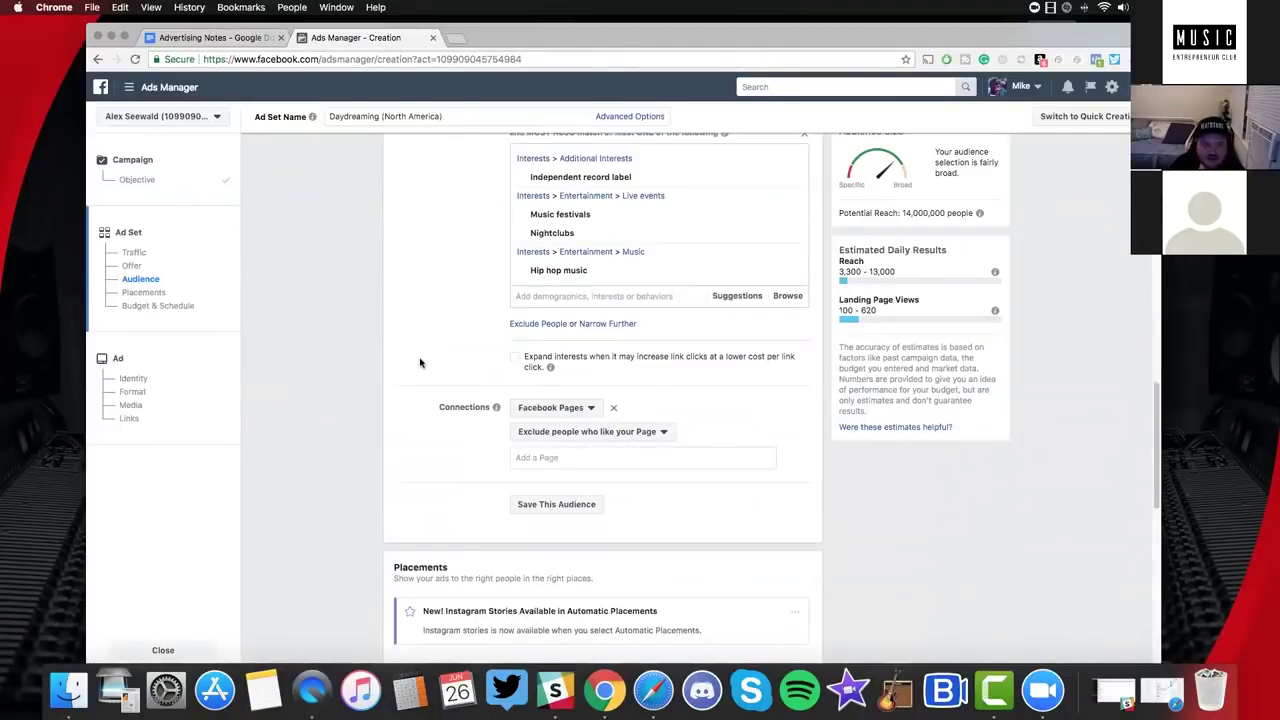
Save the current targeting as a reusable audience named Daydreaming Audience.
{"action": "scroll", "coordinate": [440, 366], "scroll_direction": "down", "scroll_amount": 3}
{"action": "scroll", "coordinate": [520, 345], "scroll_direction": "down", "scroll_amount": 2}
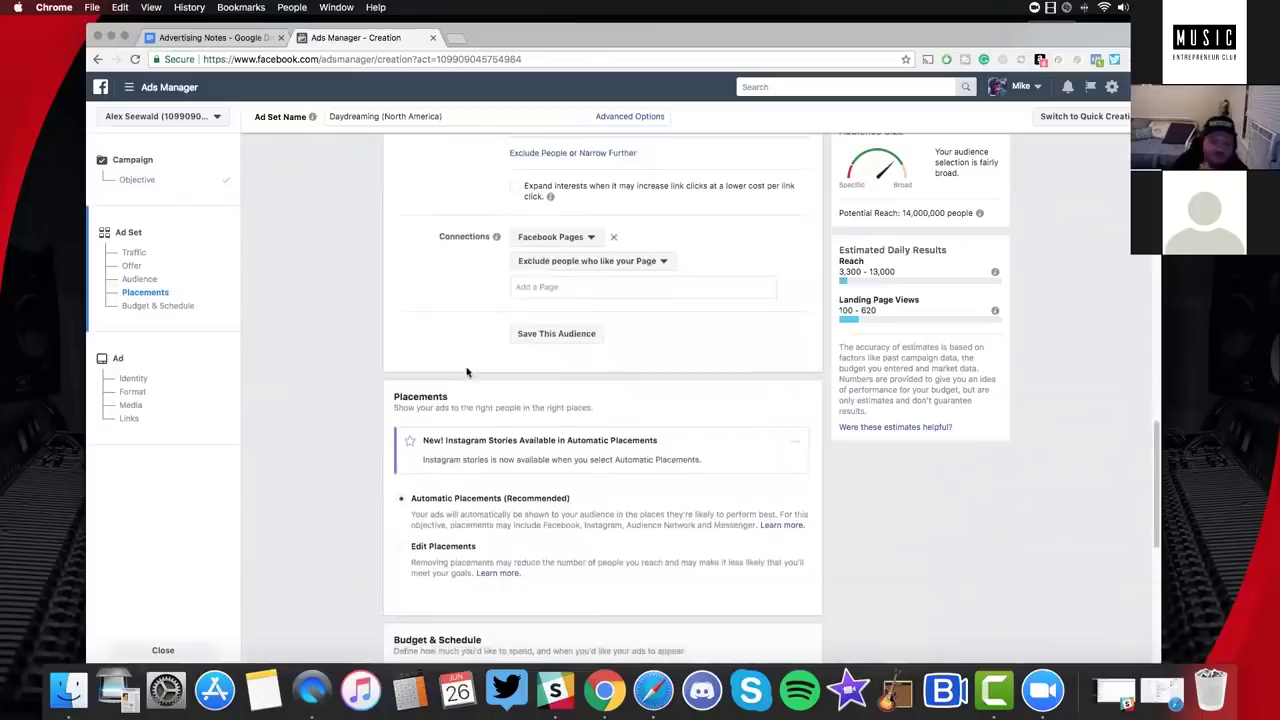
{"action": "left_click", "coordinate": [567, 323]}
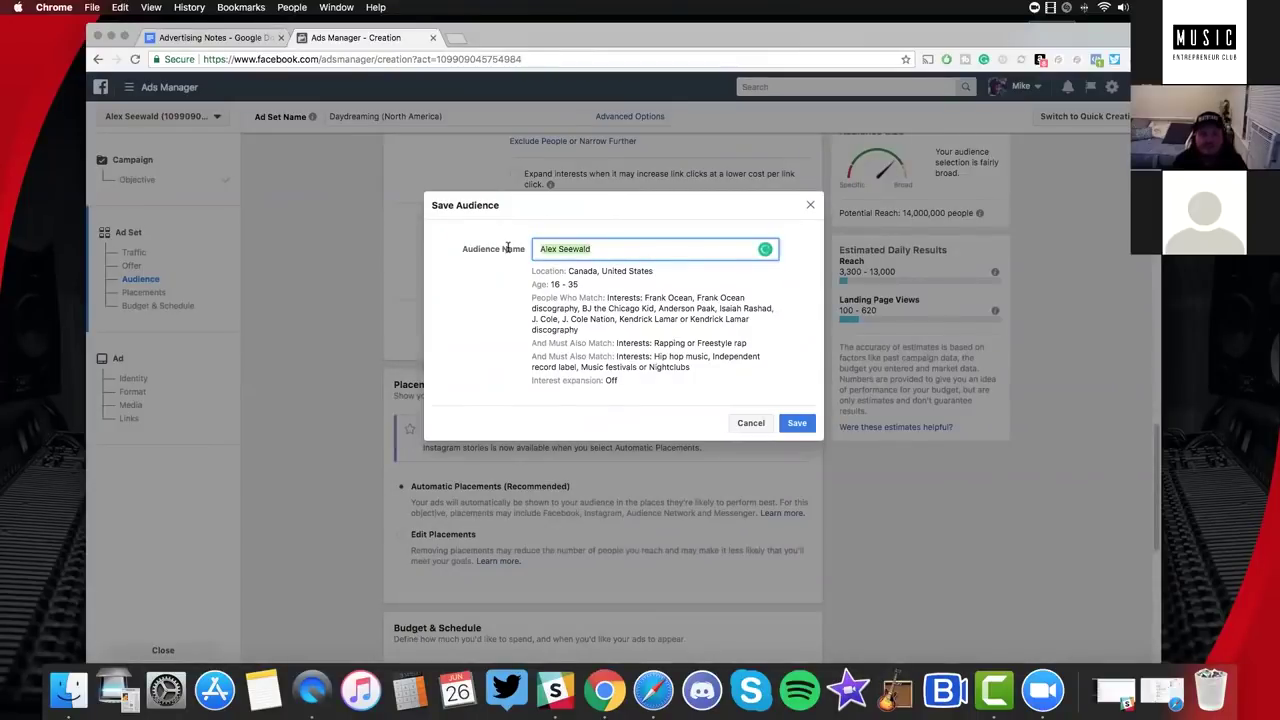
{"action": "type", "text": "Daydream"}
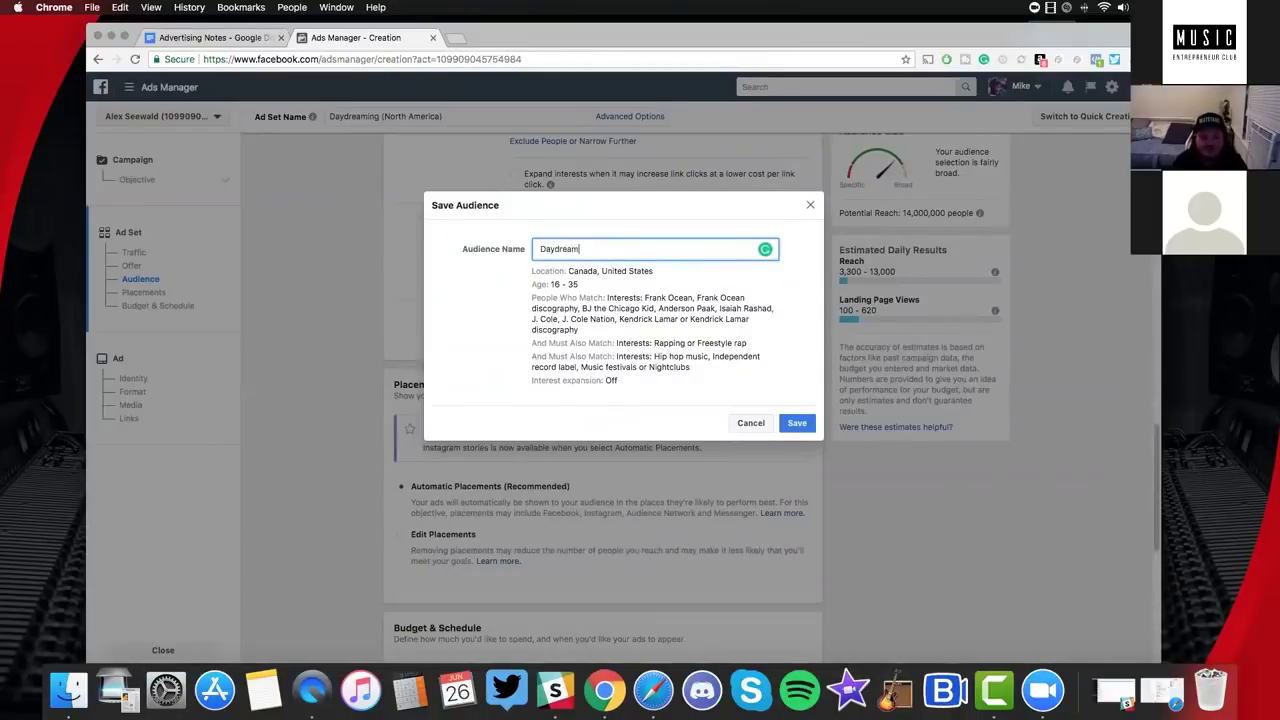
{"action": "type", "text": "ing Audience"}
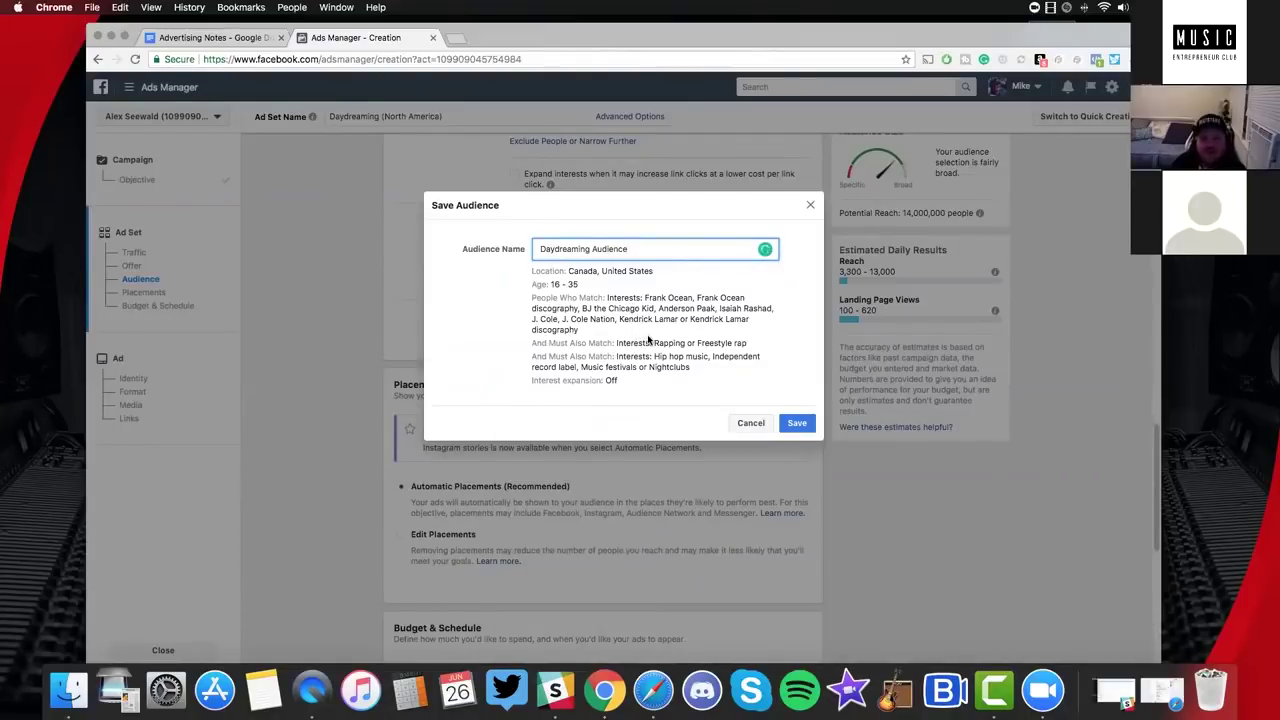
{"action": "left_click", "coordinate": [797, 424]}
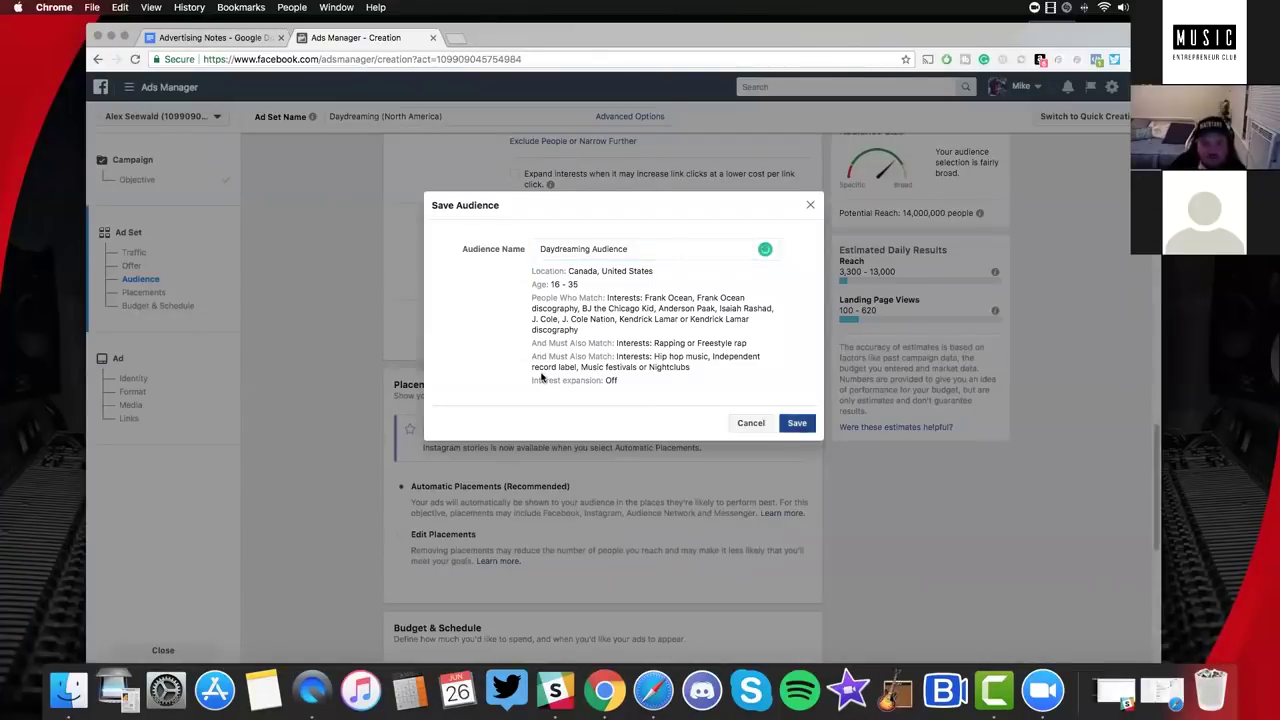
Switch the ad set from automatic placements to Edit Placements and look over the list of platforms.
{"action": "scroll", "coordinate": [560, 380], "scroll_direction": "up", "scroll_amount": 5}
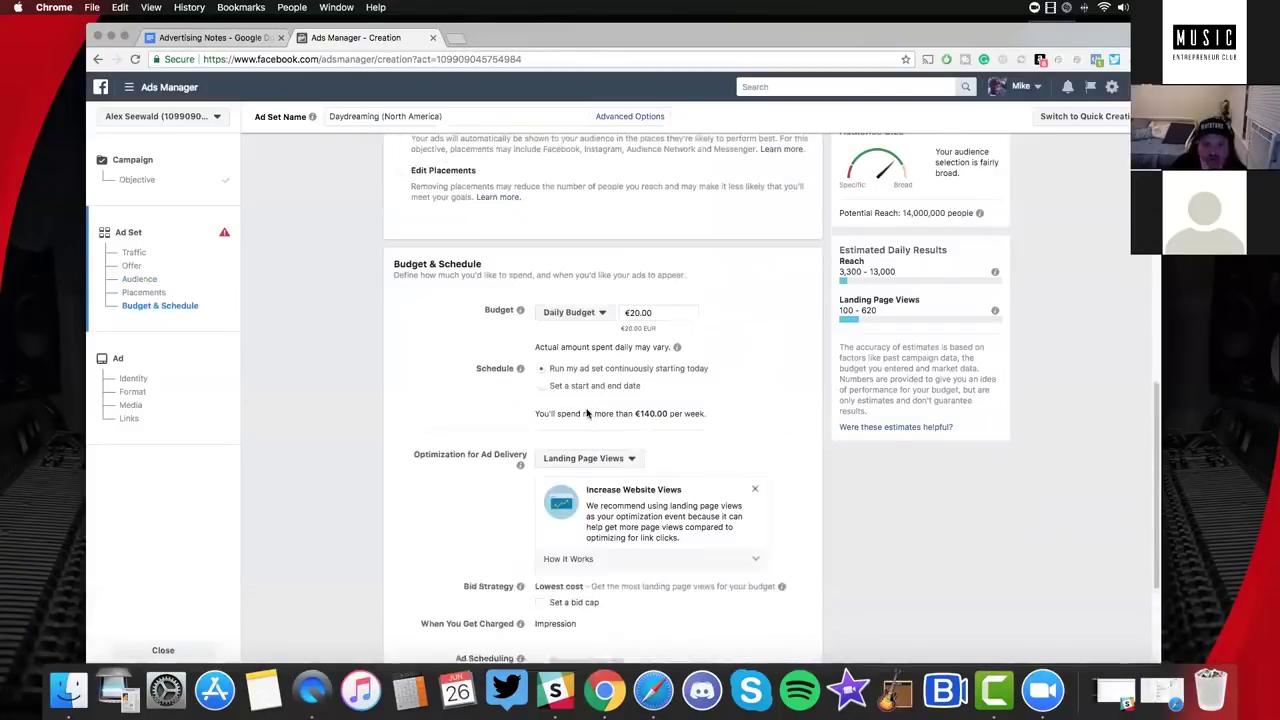
{"action": "left_click", "coordinate": [416, 267]}
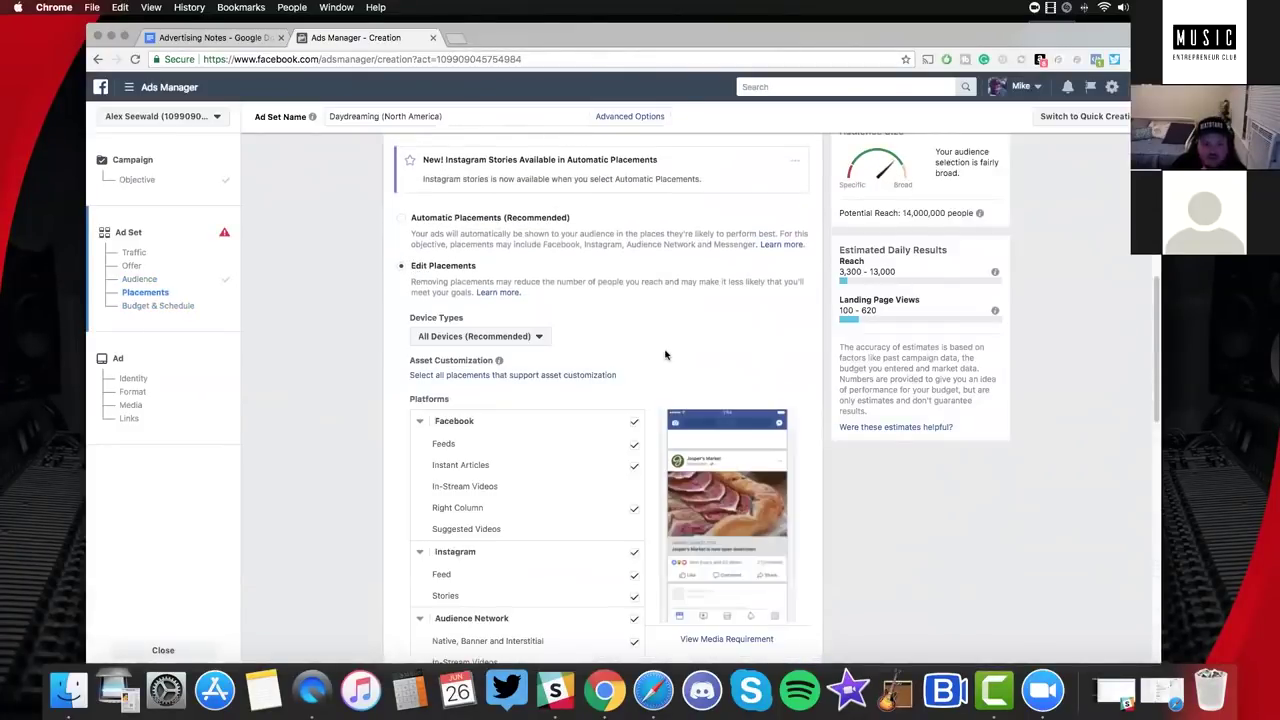
{"action": "scroll", "coordinate": [665, 355], "scroll_direction": "down", "scroll_amount": 5}
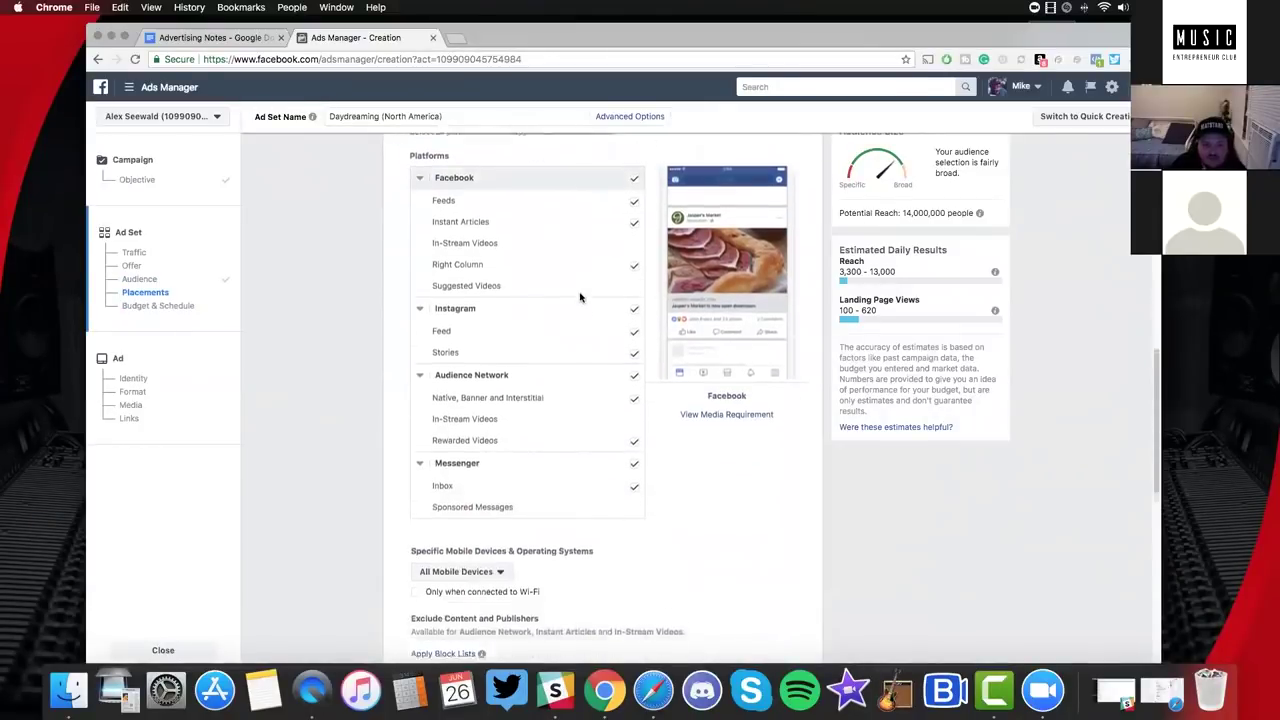
{"action": "scroll", "coordinate": [580, 297], "scroll_direction": "up", "scroll_amount": 5}
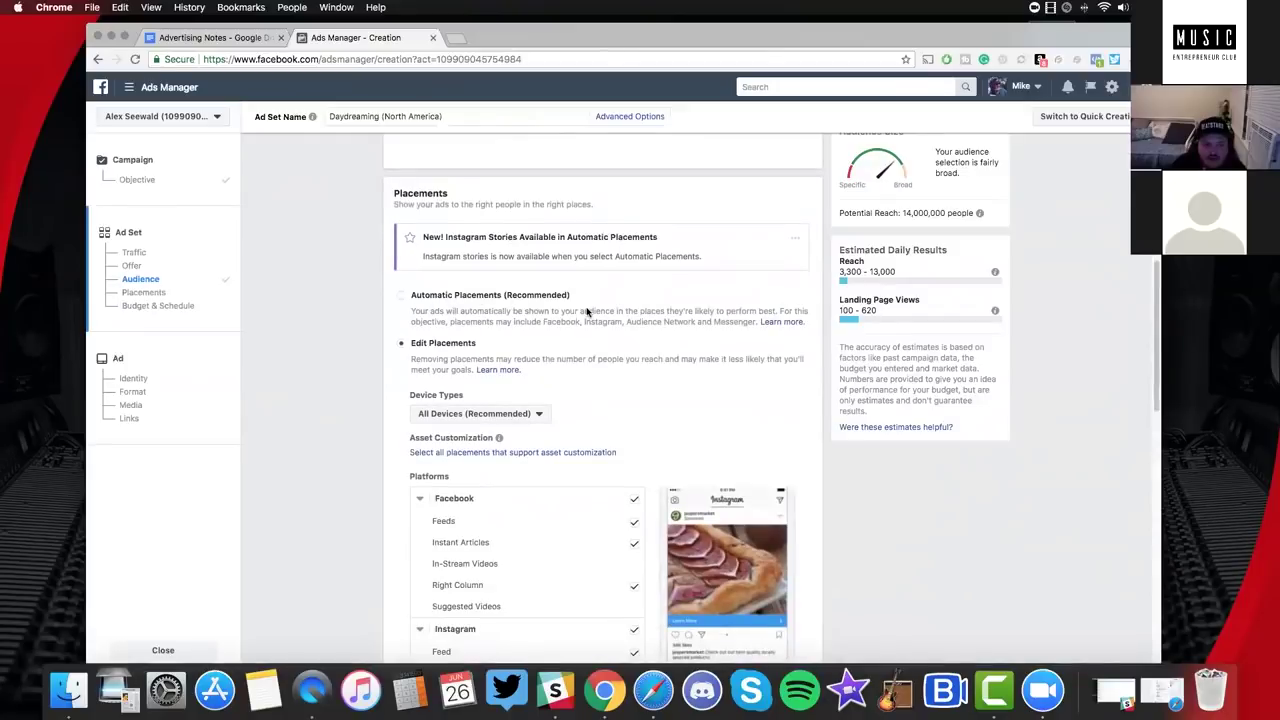
{"action": "scroll", "coordinate": [588, 312], "scroll_direction": "down", "scroll_amount": 4}
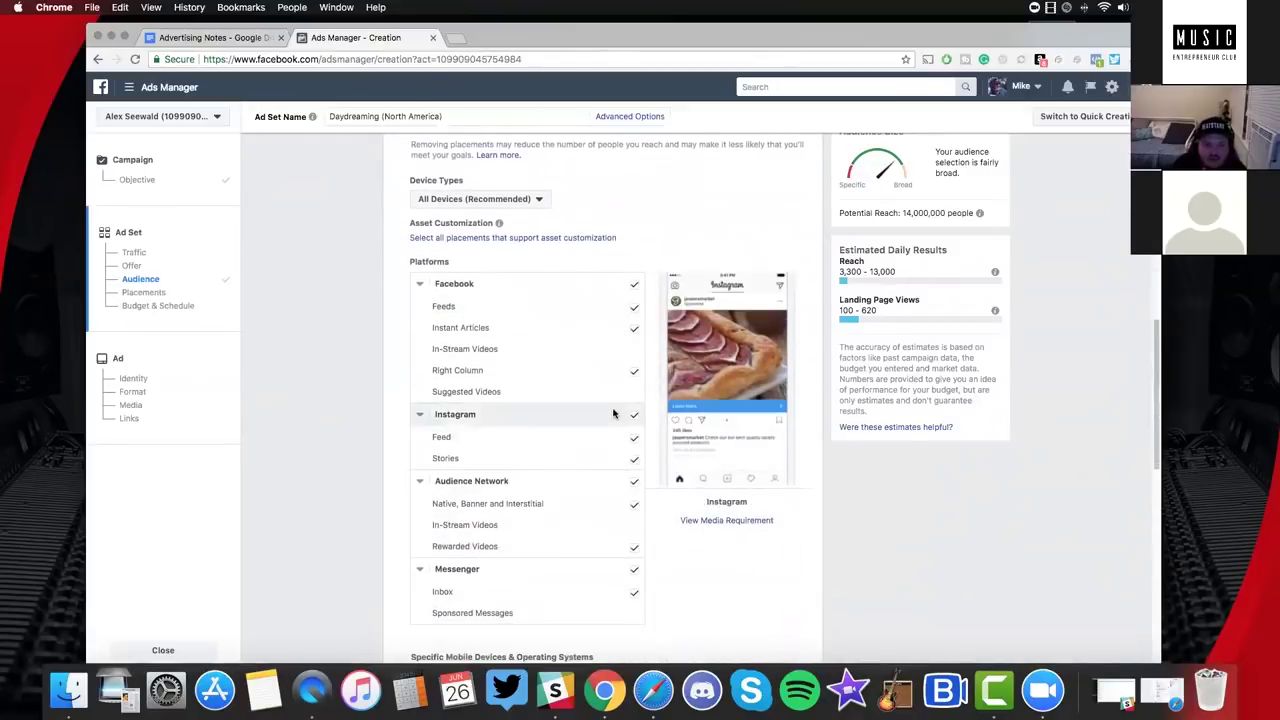
{"action": "scroll", "coordinate": [537, 294], "scroll_direction": "up", "scroll_amount": 2}
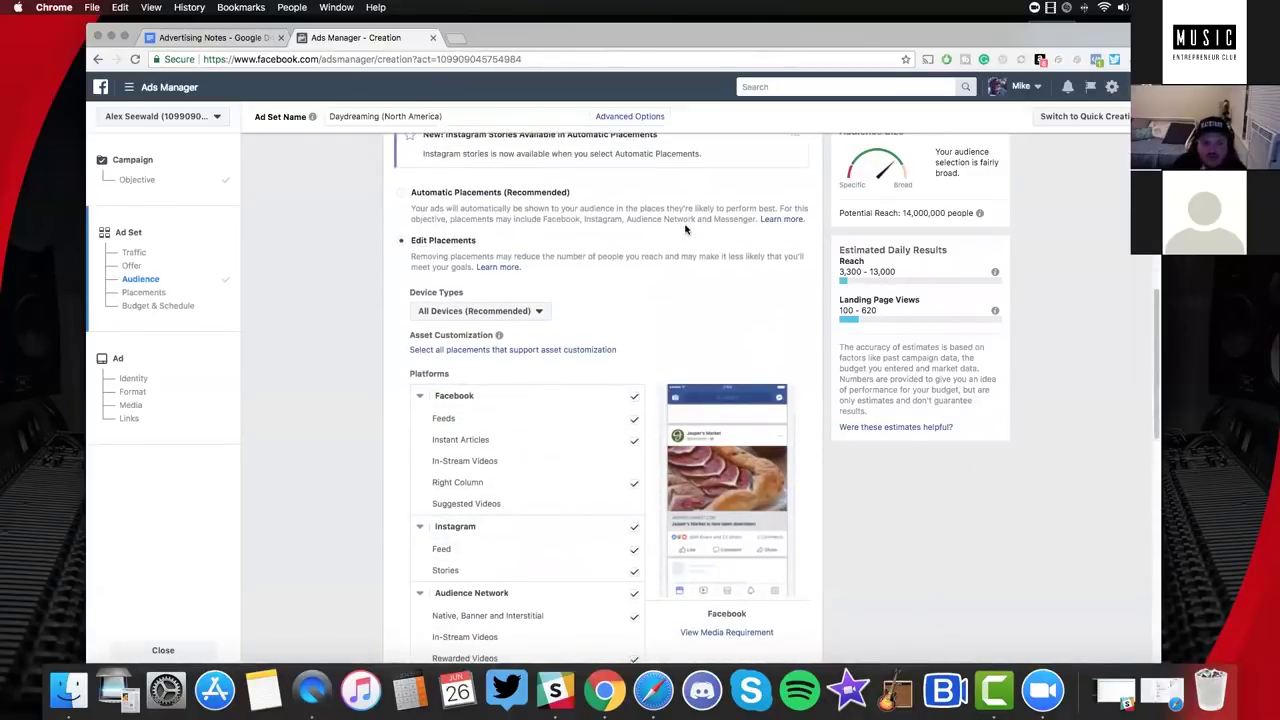
{"action": "scroll", "coordinate": [590, 400], "scroll_direction": "down", "scroll_amount": 4}
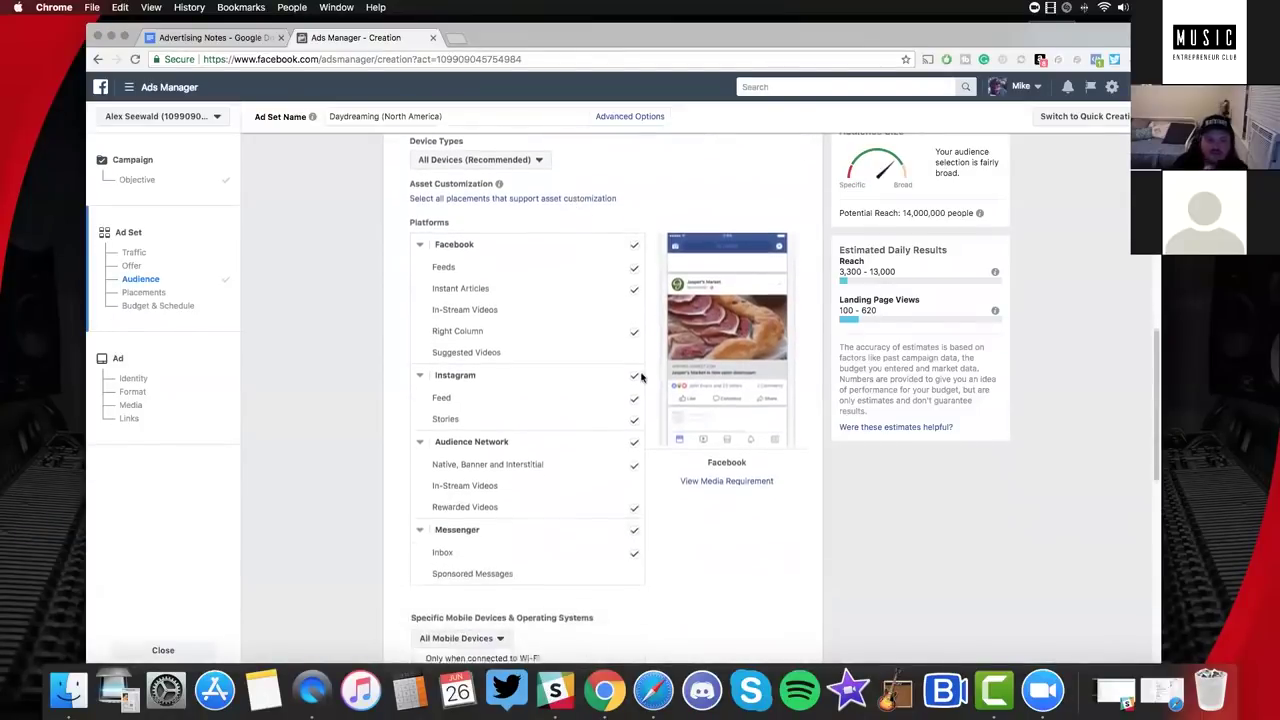
Exclude the Messenger, Audience Network and Facebook Right Column placements from the ad set.
{"action": "left_click", "coordinate": [634, 502]}
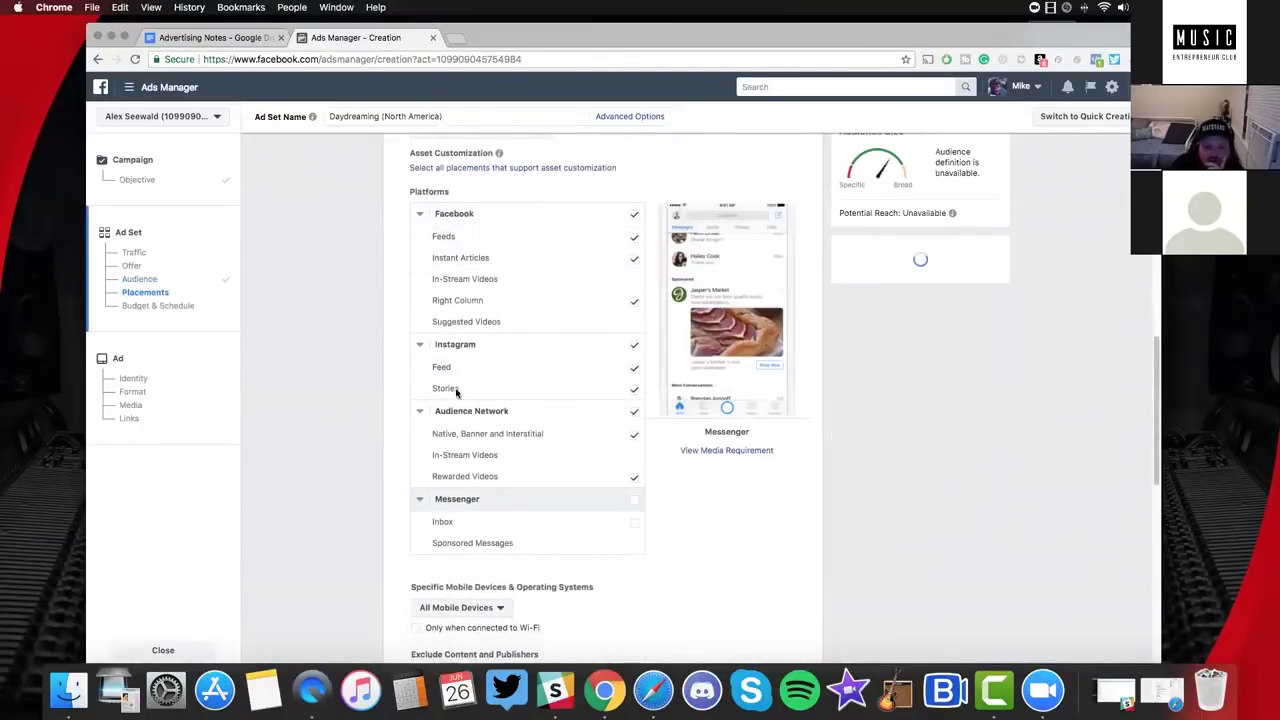
{"action": "left_click", "coordinate": [634, 412]}
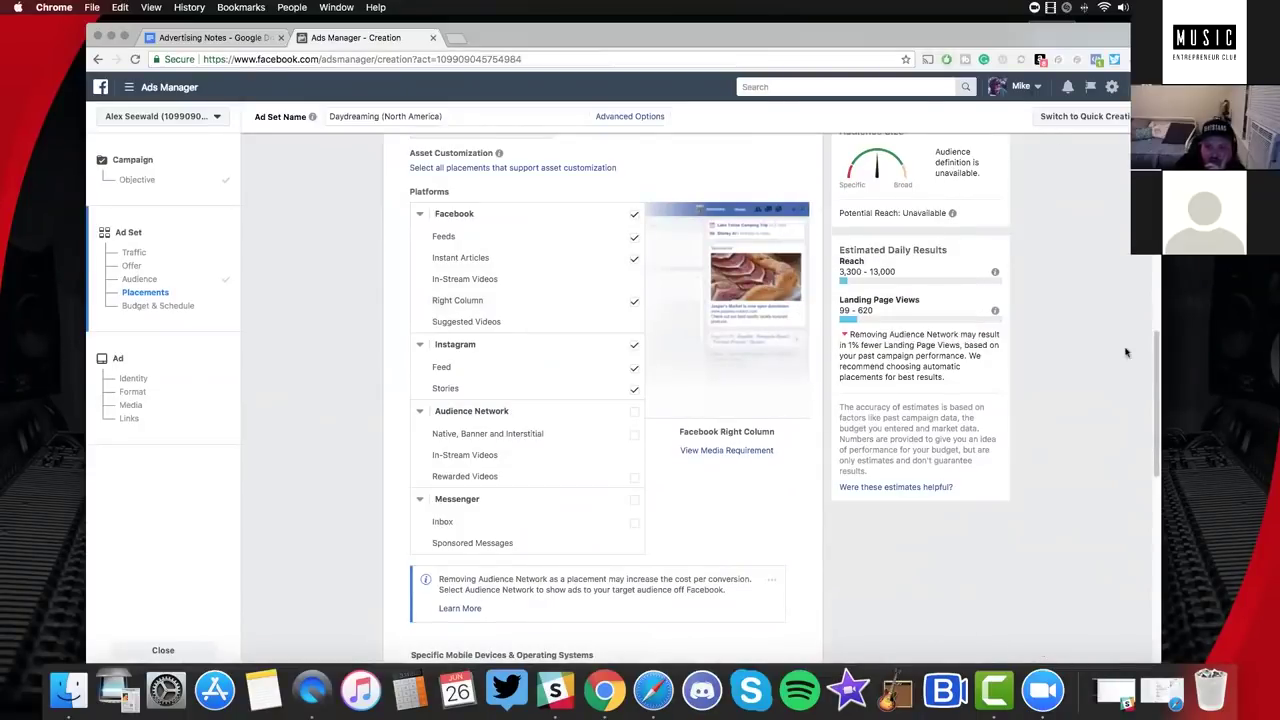
{"action": "left_click", "coordinate": [625, 305]}
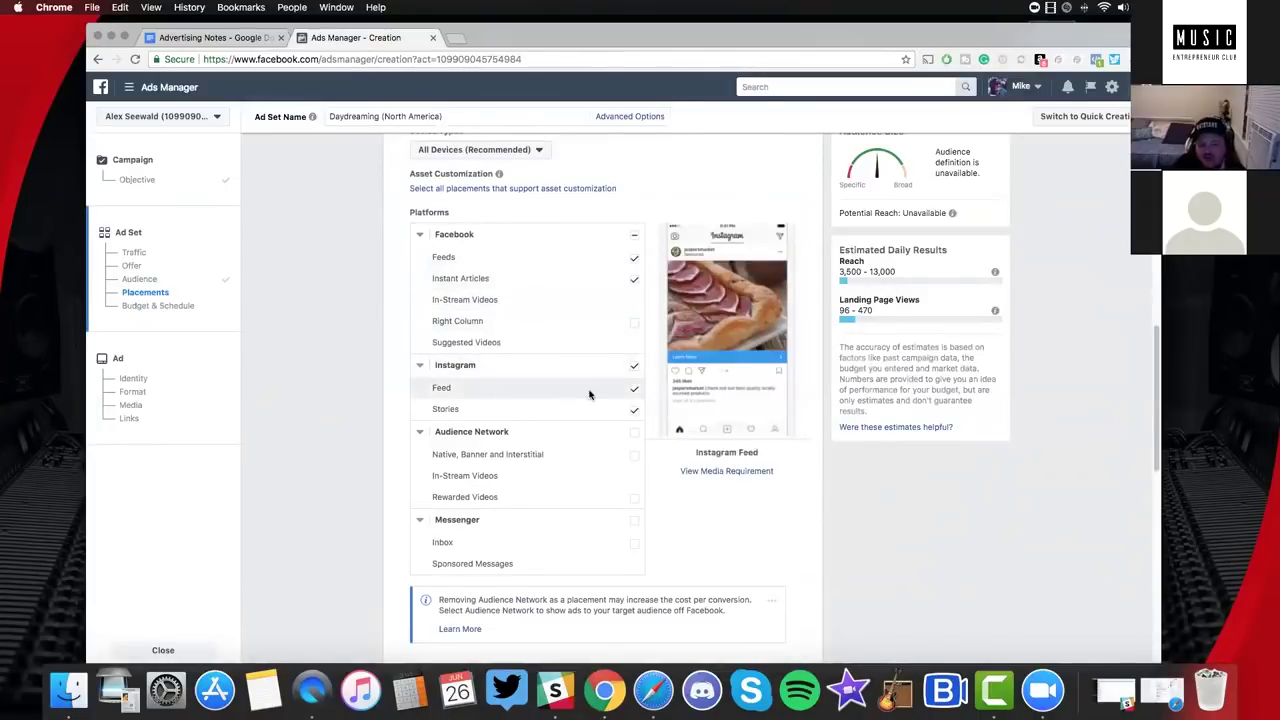
Check the options for specific mobile devices and operating systems without changing All Mobile Devices.
{"action": "scroll", "coordinate": [590, 396], "scroll_direction": "down", "scroll_amount": 5}
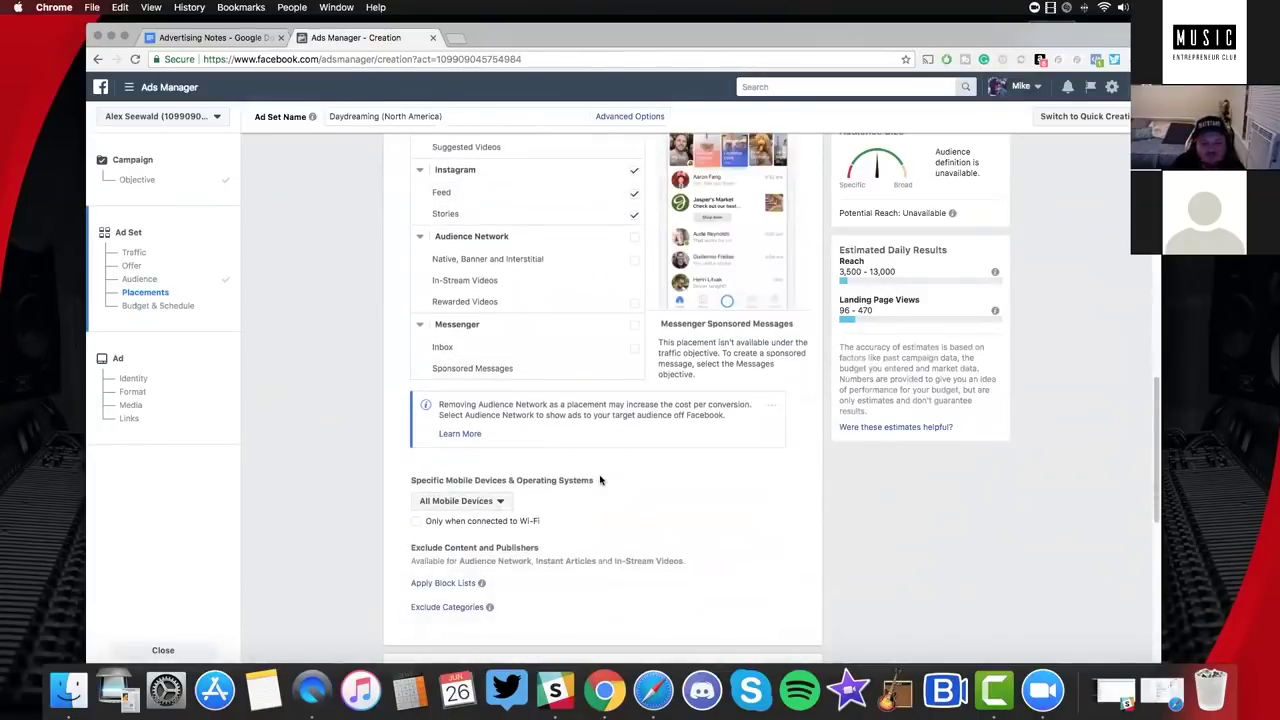
{"action": "left_click", "coordinate": [500, 466]}
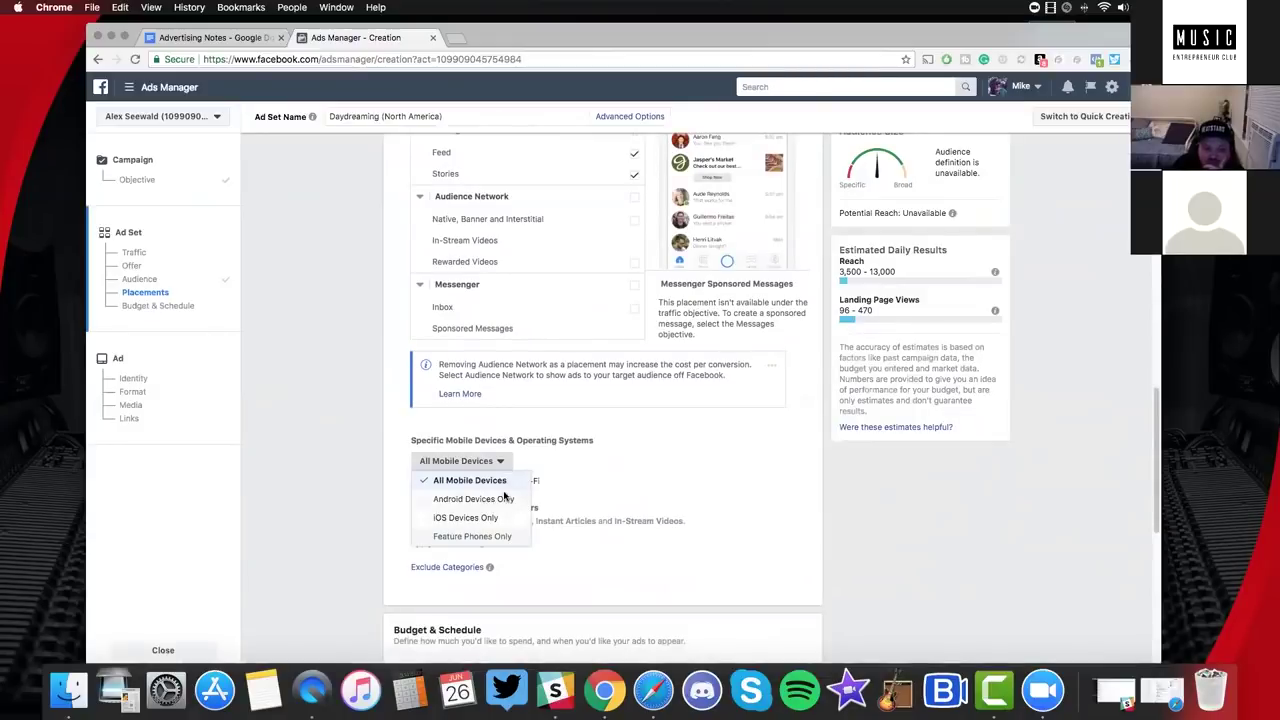
{"action": "left_click", "coordinate": [537, 507]}
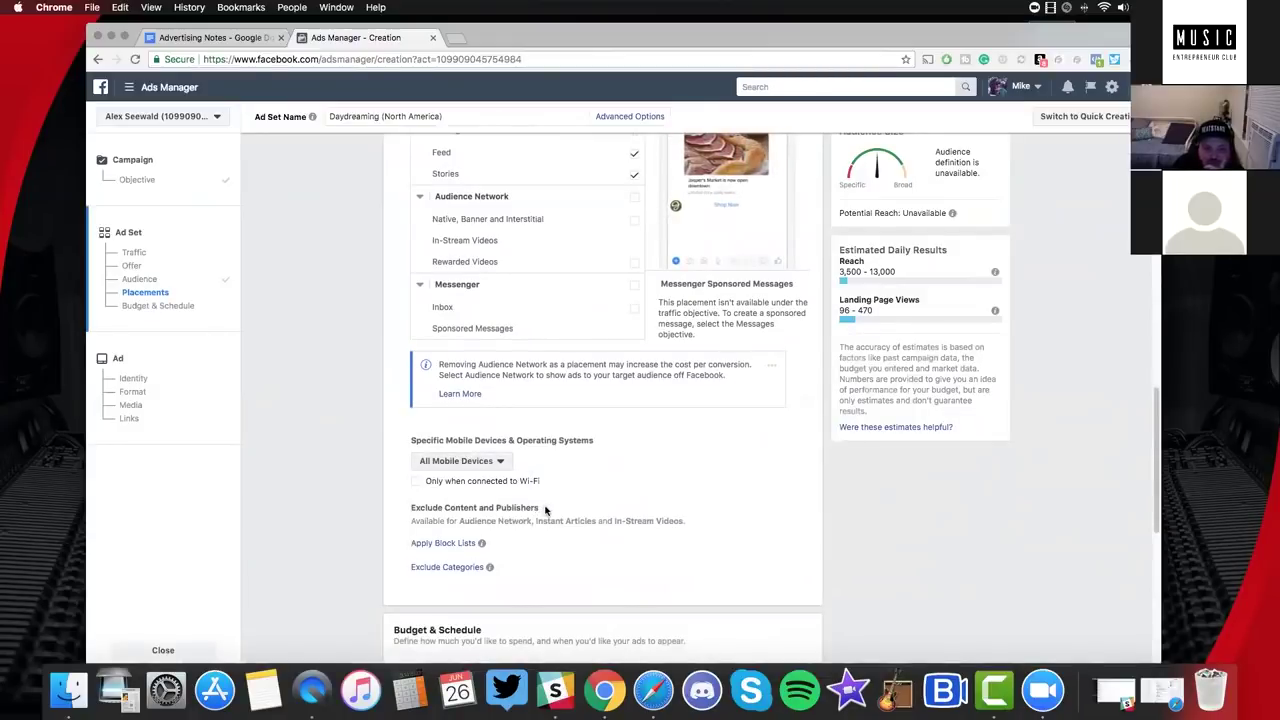
Check the device type options without changing All Devices, and examine the Asset Customization setting.
{"action": "scroll", "coordinate": [545, 510], "scroll_direction": "up", "scroll_amount": 7}
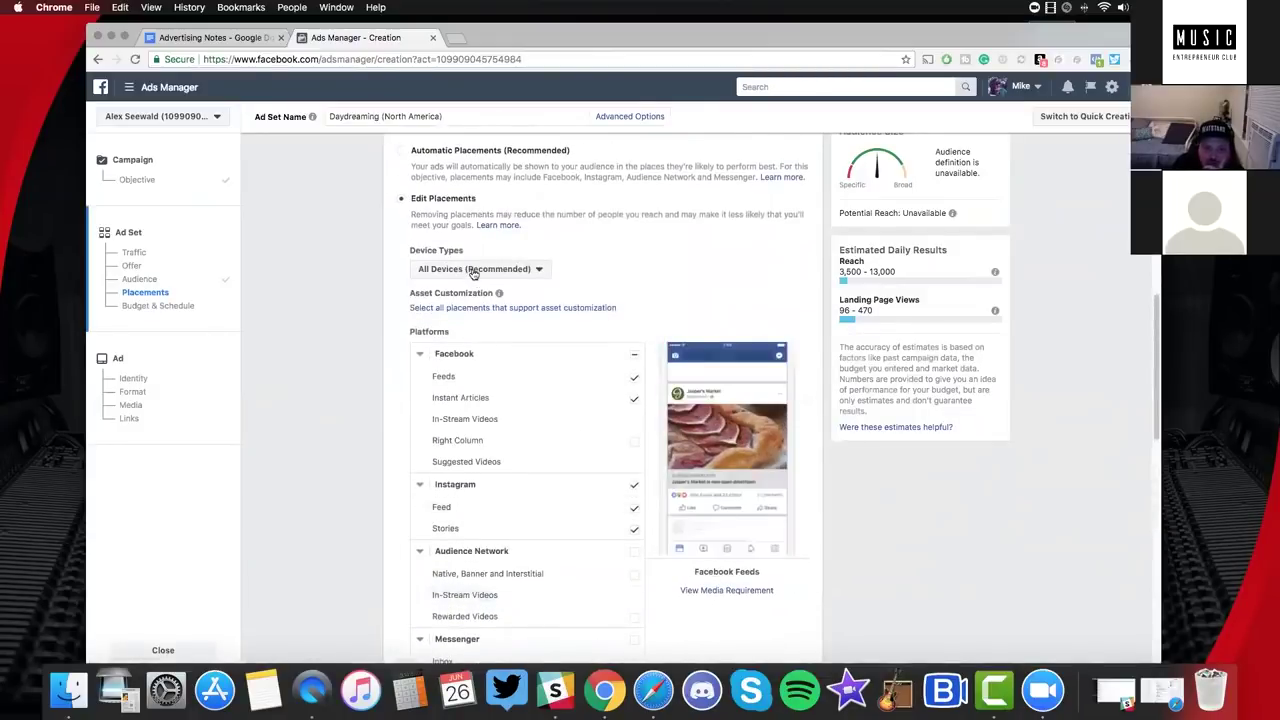
{"action": "left_click", "coordinate": [474, 272]}
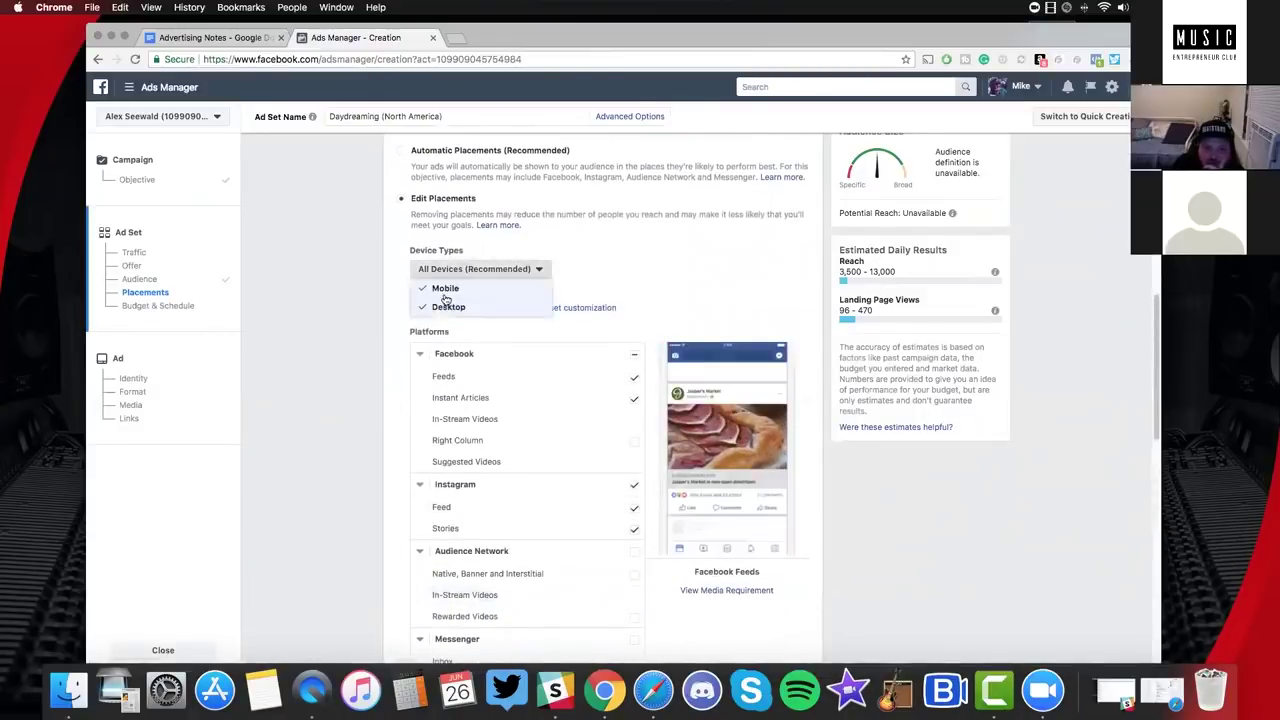
{"action": "left_click", "coordinate": [597, 253]}
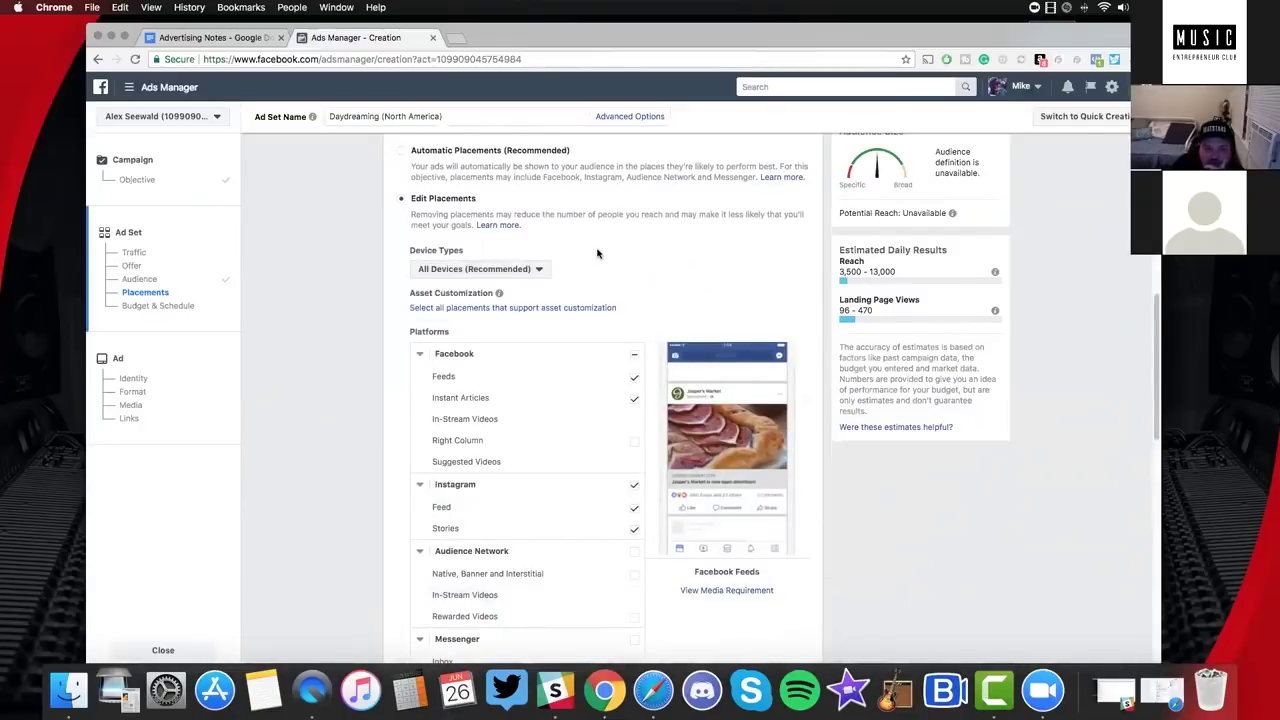
{"action": "left_click", "coordinate": [539, 272]}
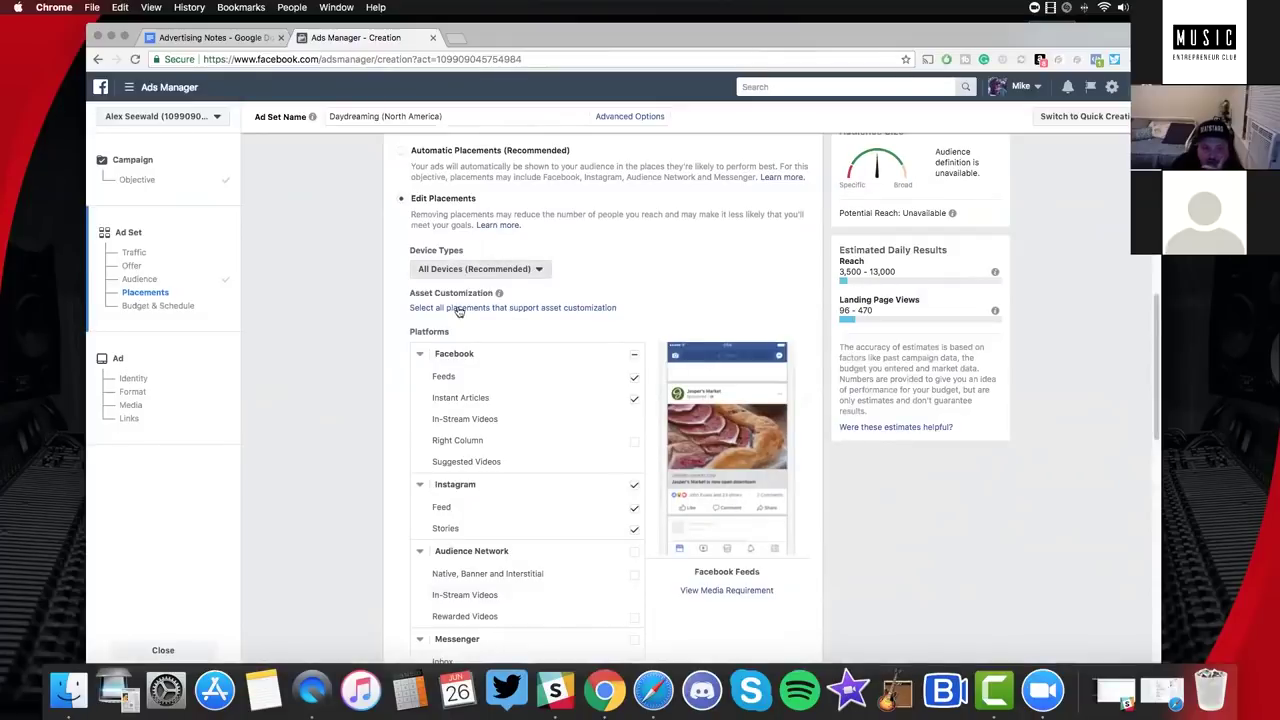
{"action": "left_click", "coordinate": [453, 276]}
{"action": "left_click", "coordinate": [480, 270]}
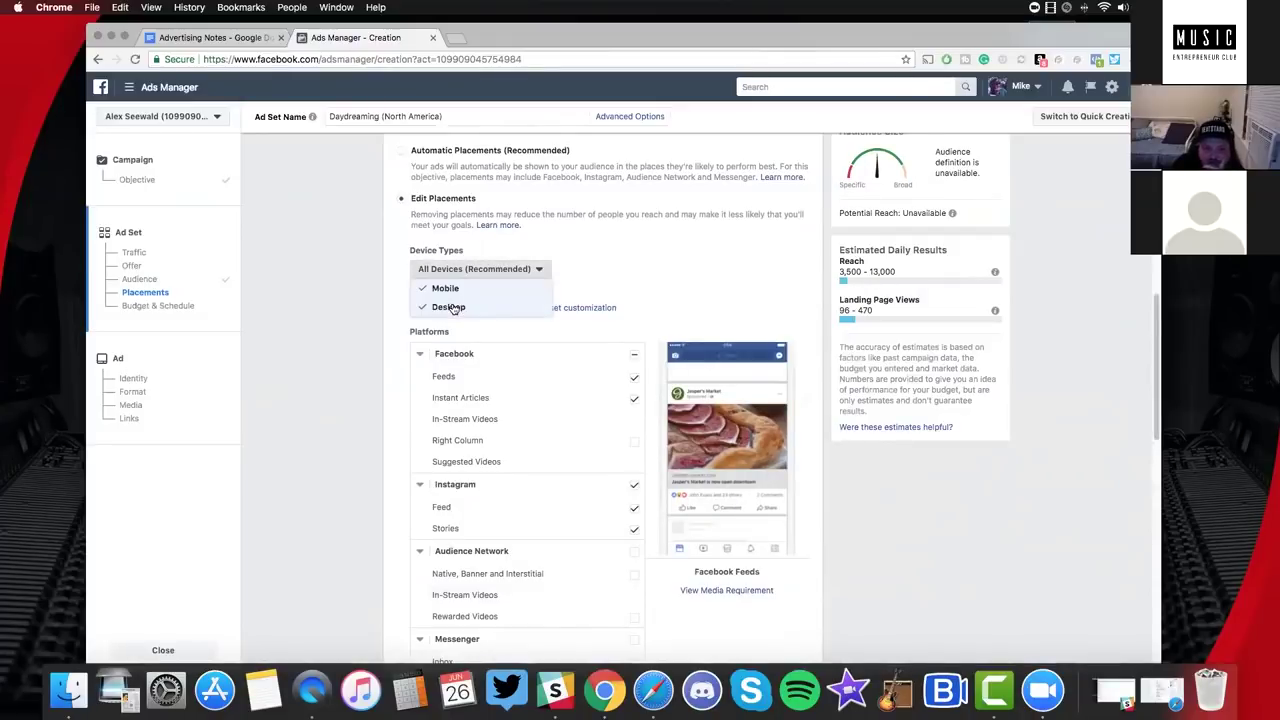
{"action": "left_click", "coordinate": [611, 275]}
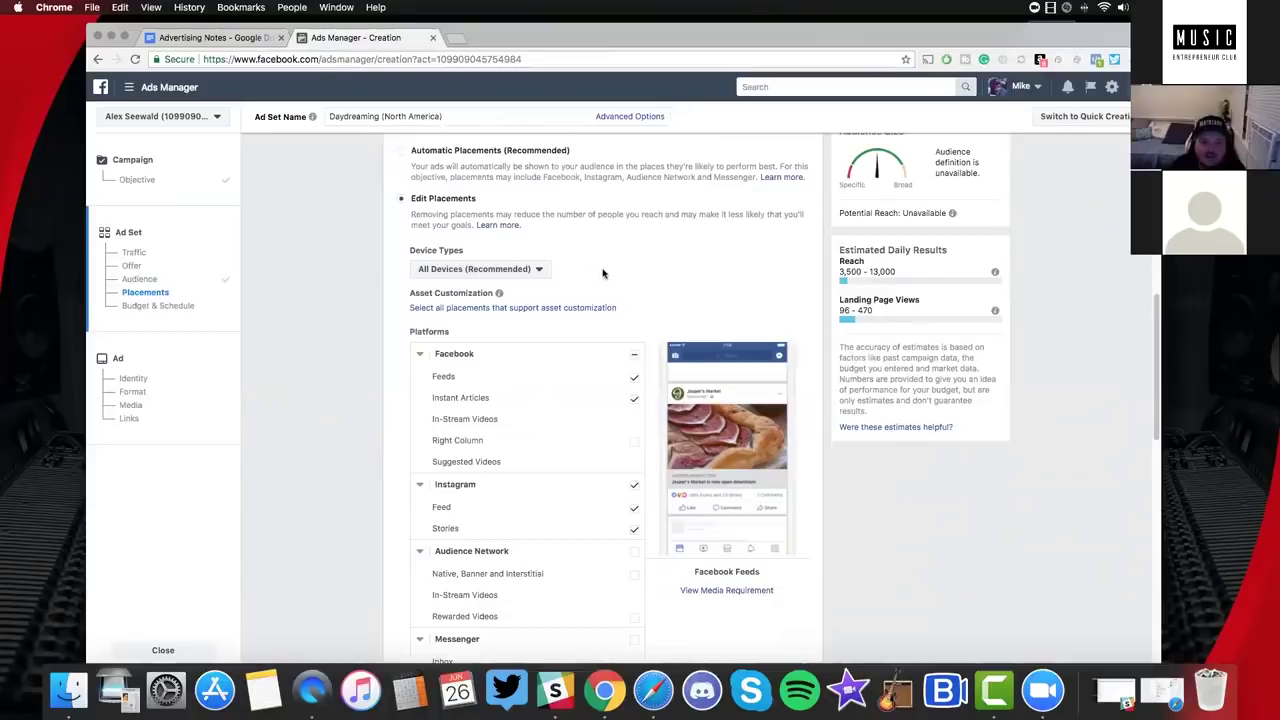
{"action": "scroll", "coordinate": [604, 268], "scroll_direction": "down", "scroll_amount": 3}
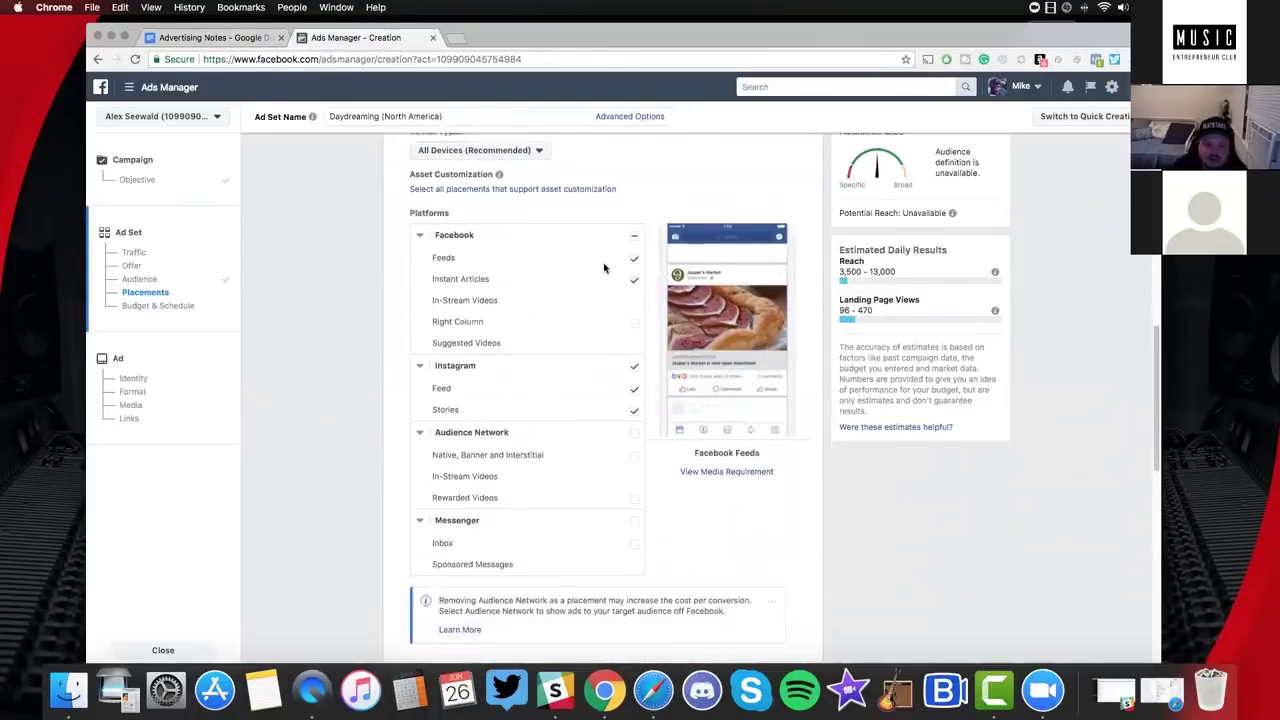
{"action": "scroll", "coordinate": [540, 220], "scroll_direction": "up", "scroll_amount": 2}
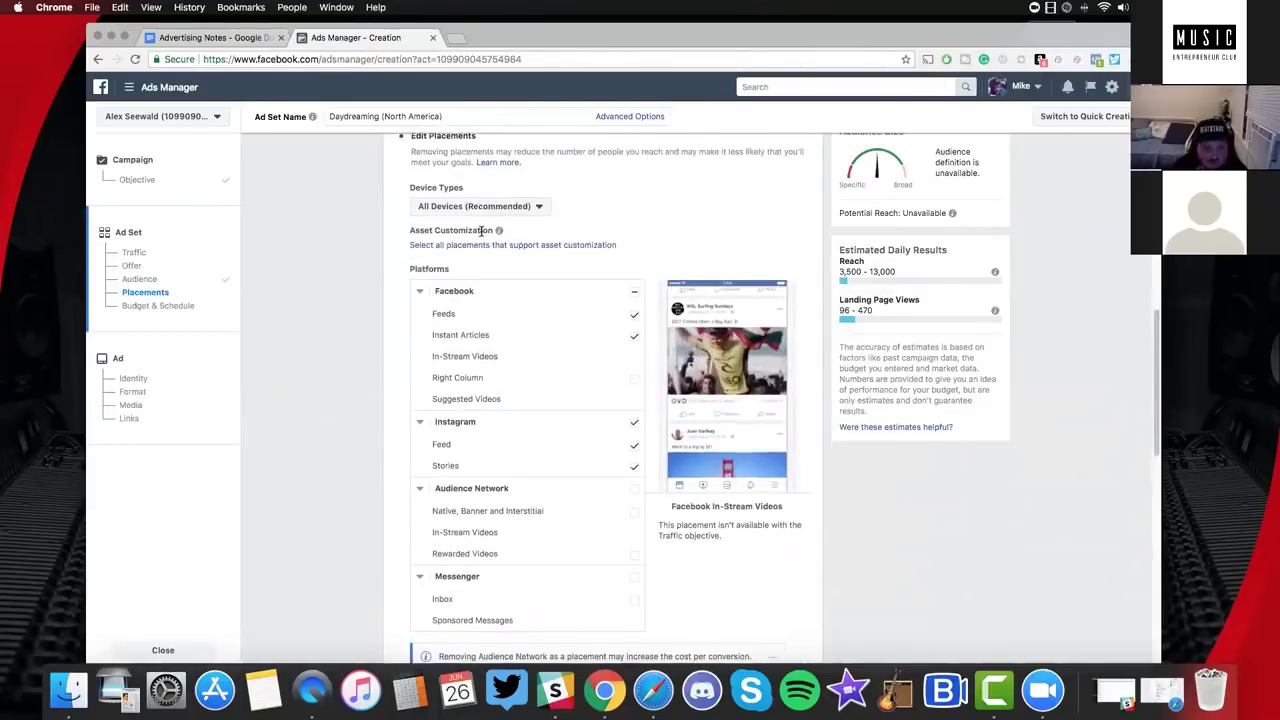
{"action": "mouse_move", "coordinate": [499, 230]}
Try the Lifetime Budget type, return to Daily Budget and set the daily amount to €1.00.
{"action": "scroll", "coordinate": [621, 260], "scroll_direction": "down", "scroll_amount": 10}
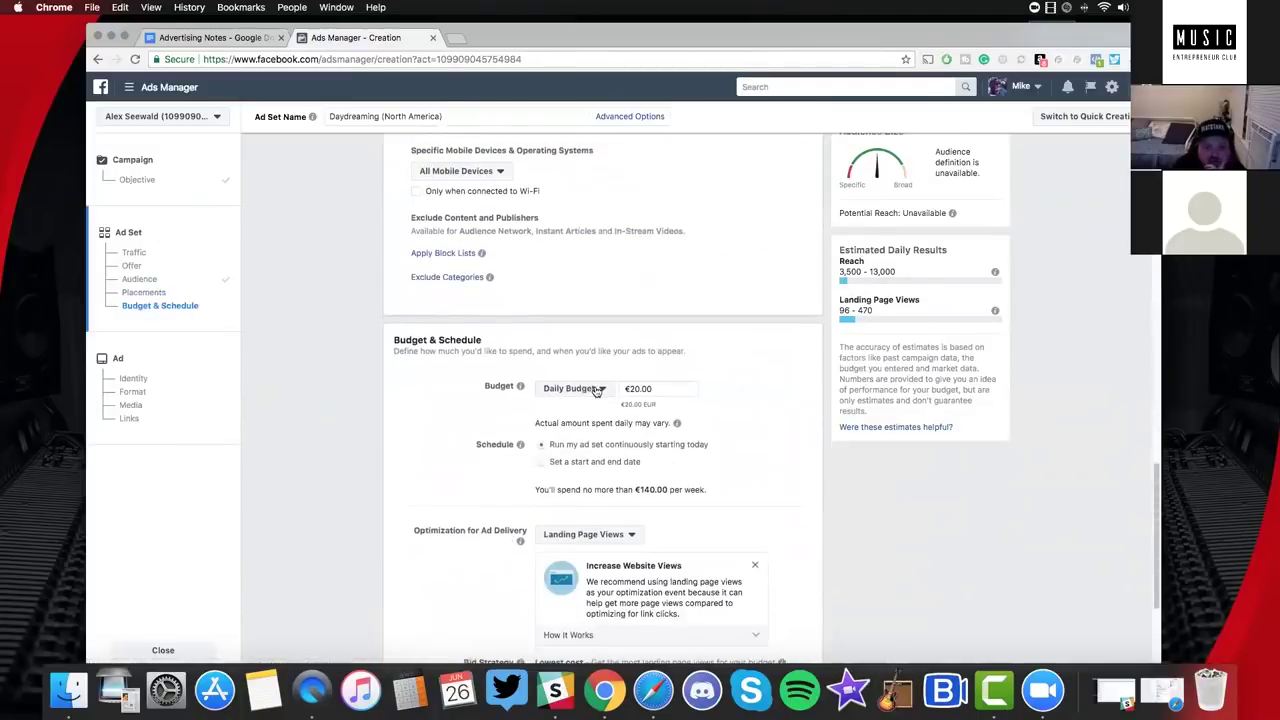
{"action": "left_click", "coordinate": [590, 390]}
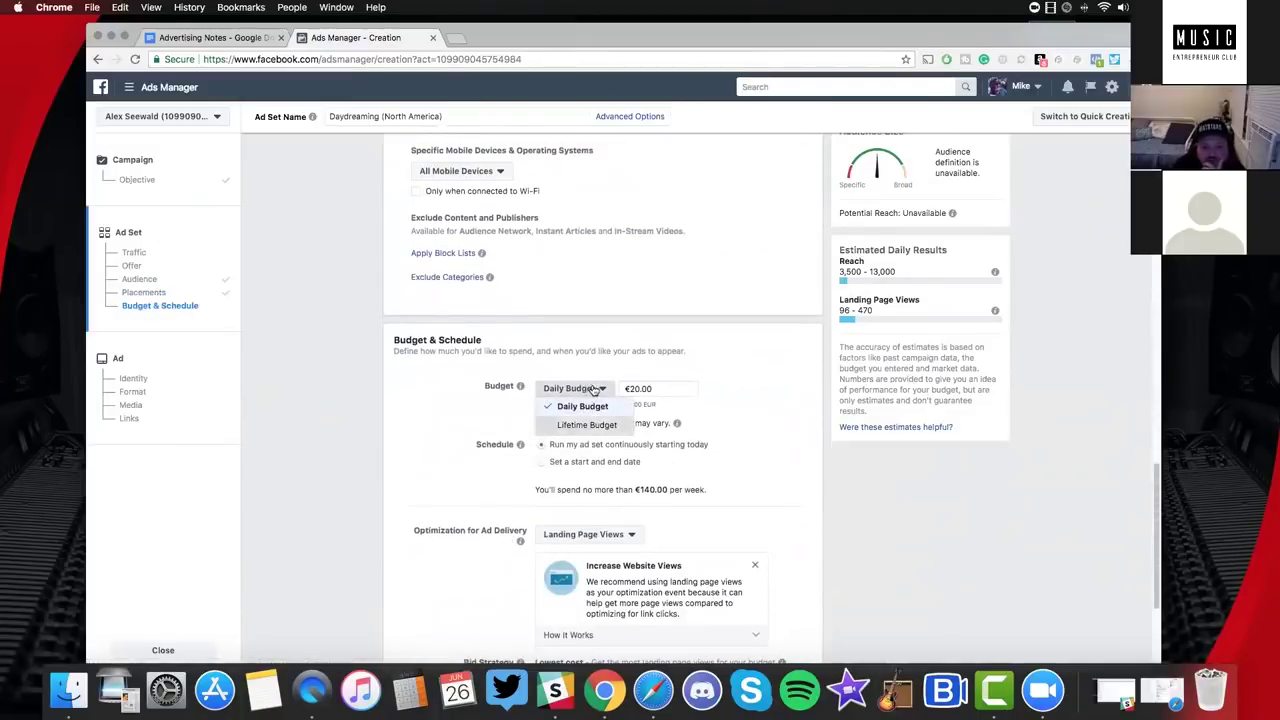
{"action": "left_click", "coordinate": [588, 425]}
{"action": "left_click", "coordinate": [590, 390]}
{"action": "left_click", "coordinate": [581, 406]}
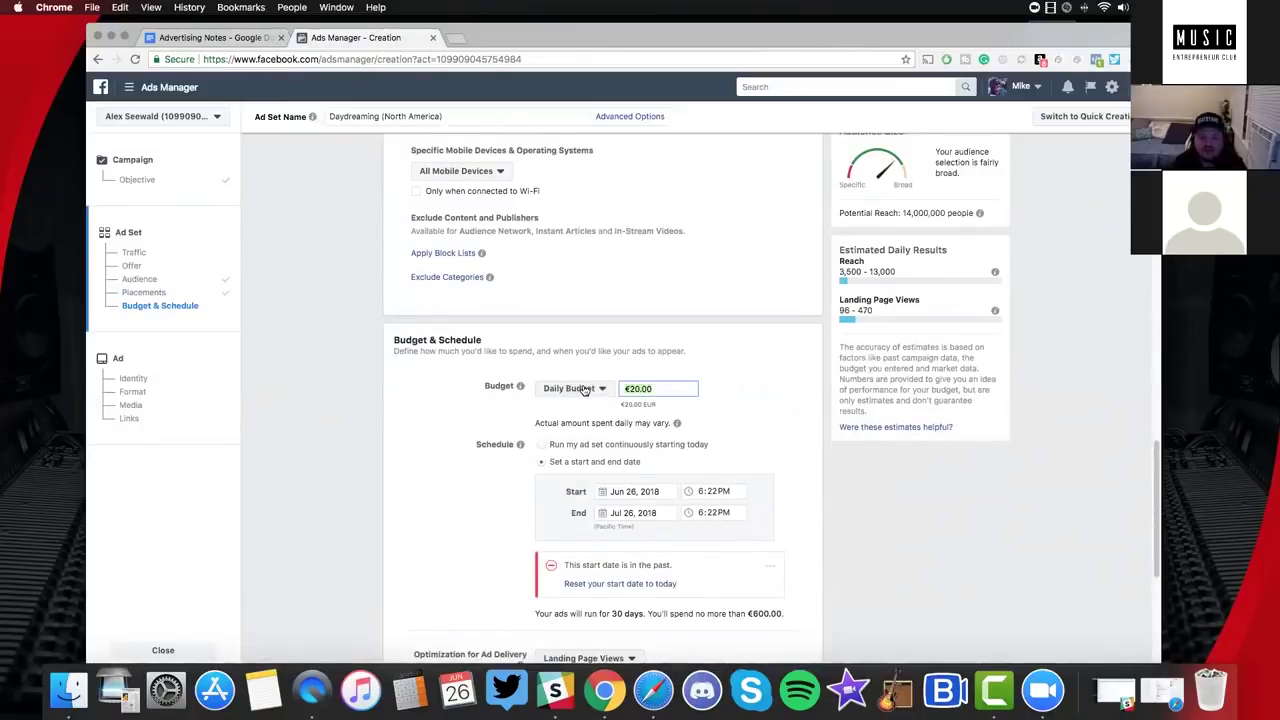
{"action": "type", "text": "1"}
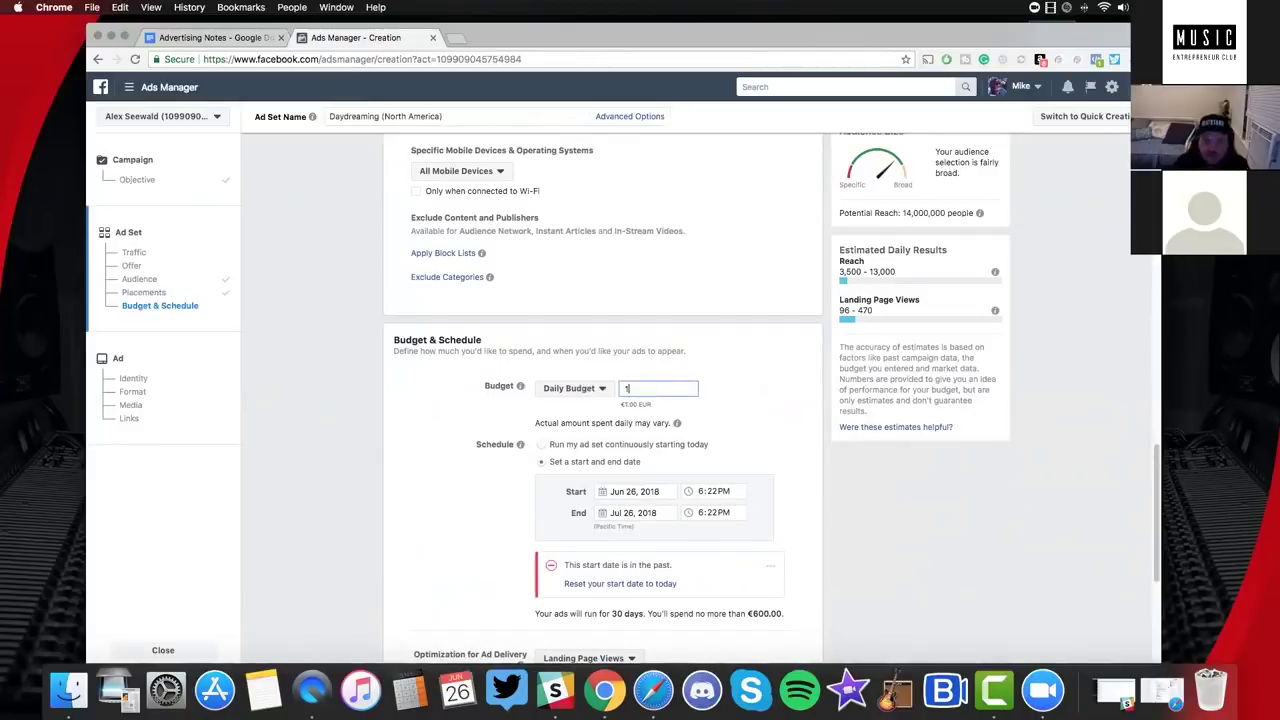
{"action": "type", "text": "00"}
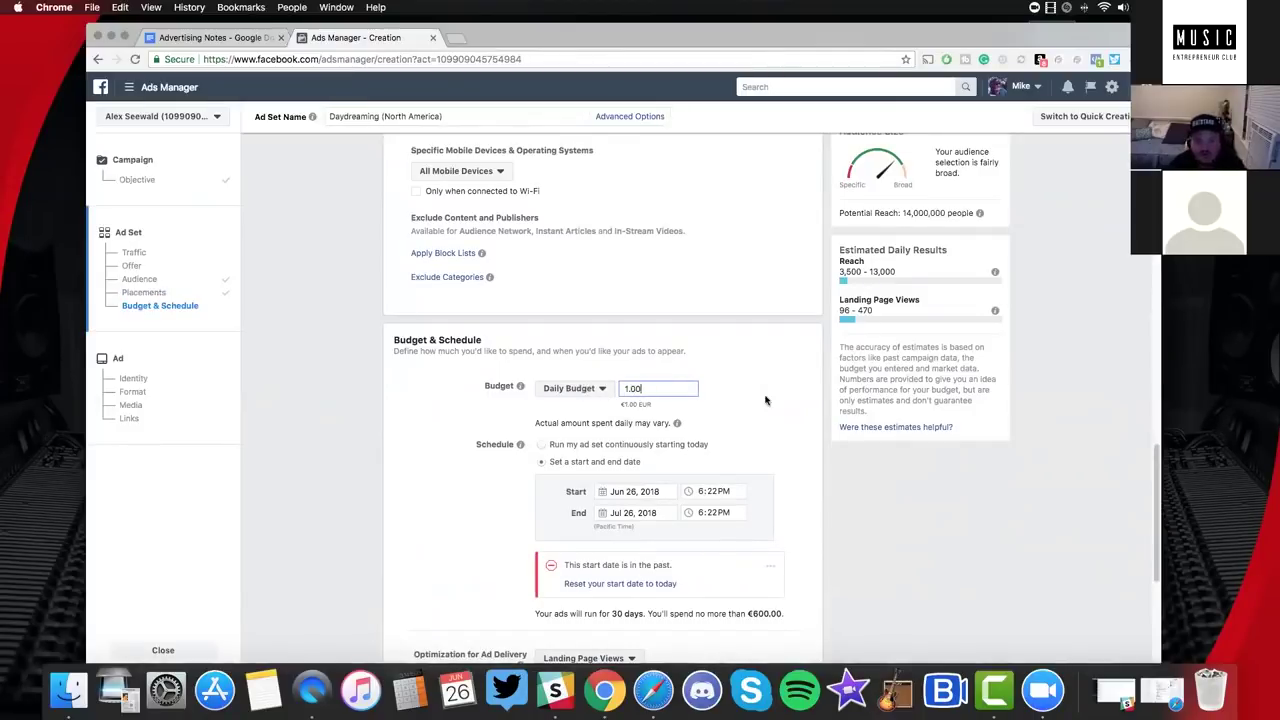
{"action": "left_click", "coordinate": [746, 395]}
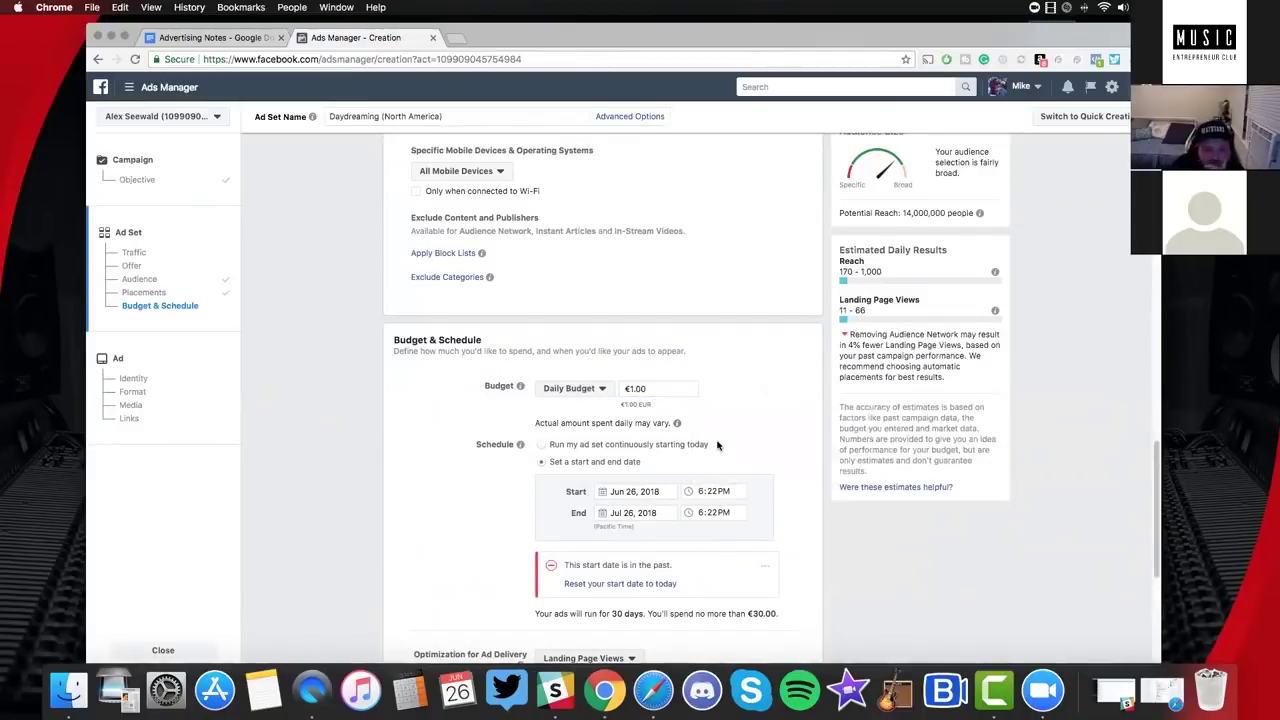
Set the schedule to run the ad set continuously starting today after trying the start and end date option.
{"action": "scroll", "coordinate": [552, 400], "scroll_direction": "down", "scroll_amount": 2}
{"action": "left_click", "coordinate": [543, 386]}
{"action": "left_click", "coordinate": [545, 403]}
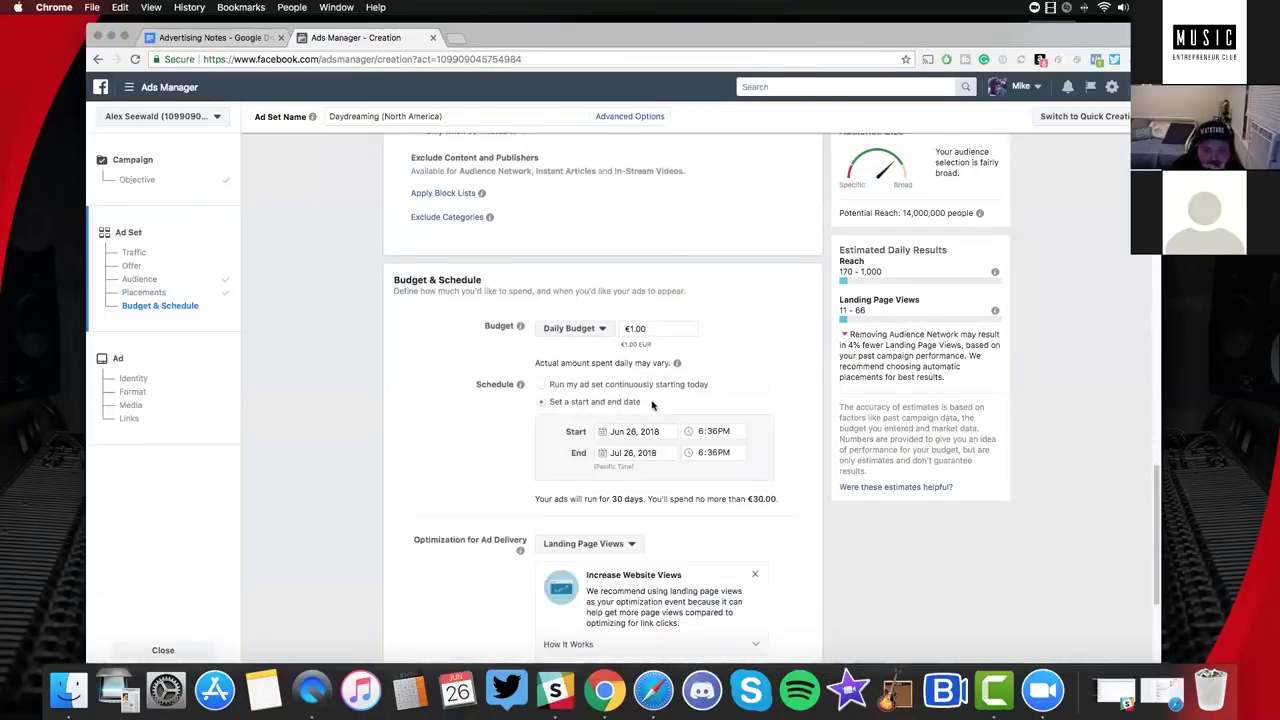
{"action": "left_click", "coordinate": [605, 385]}
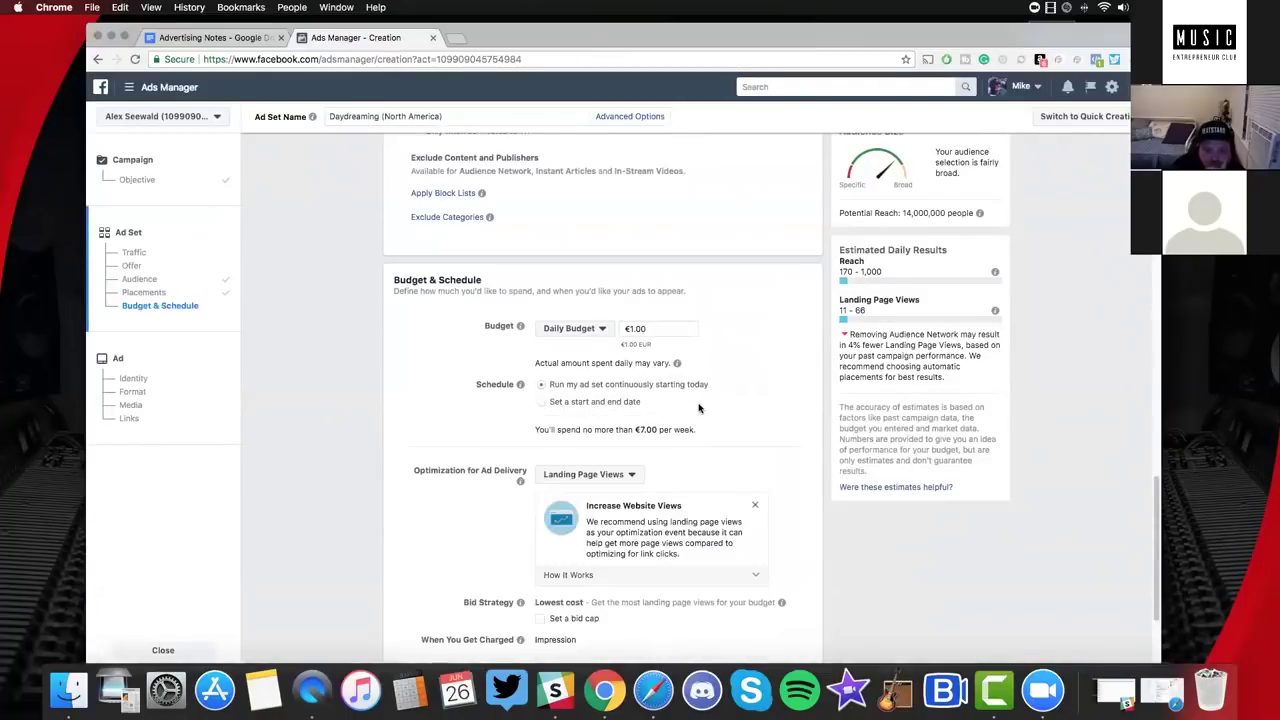
{"action": "scroll", "coordinate": [700, 410], "scroll_direction": "down", "scroll_amount": 5}
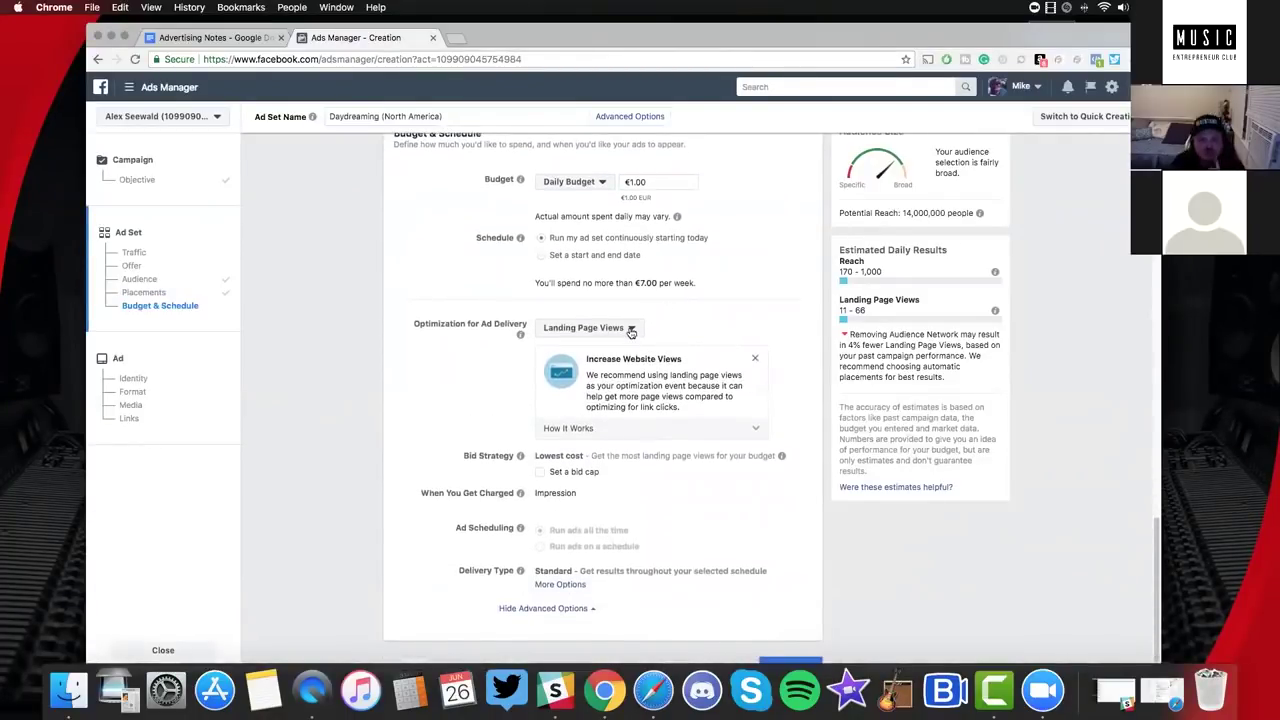
Check the optimization choices for ad delivery and keep Landing Page Views selected.
{"action": "left_click", "coordinate": [631, 330]}
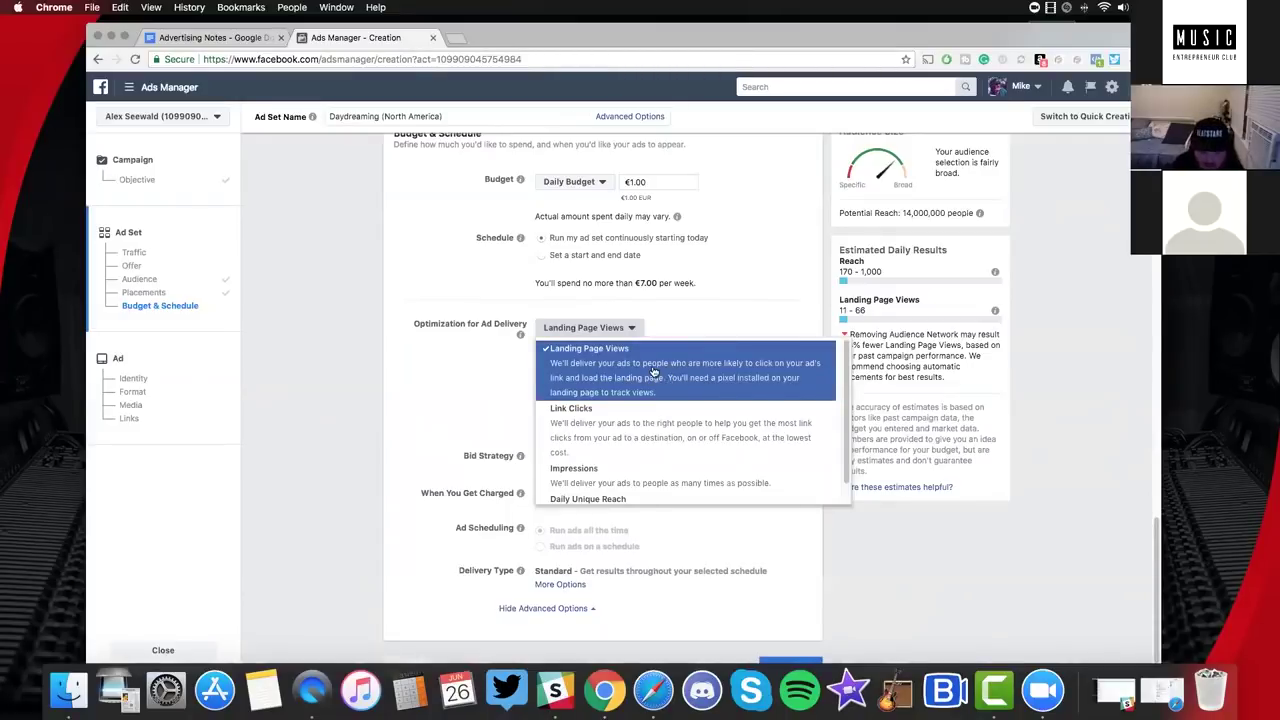
{"action": "left_click", "coordinate": [601, 363]}
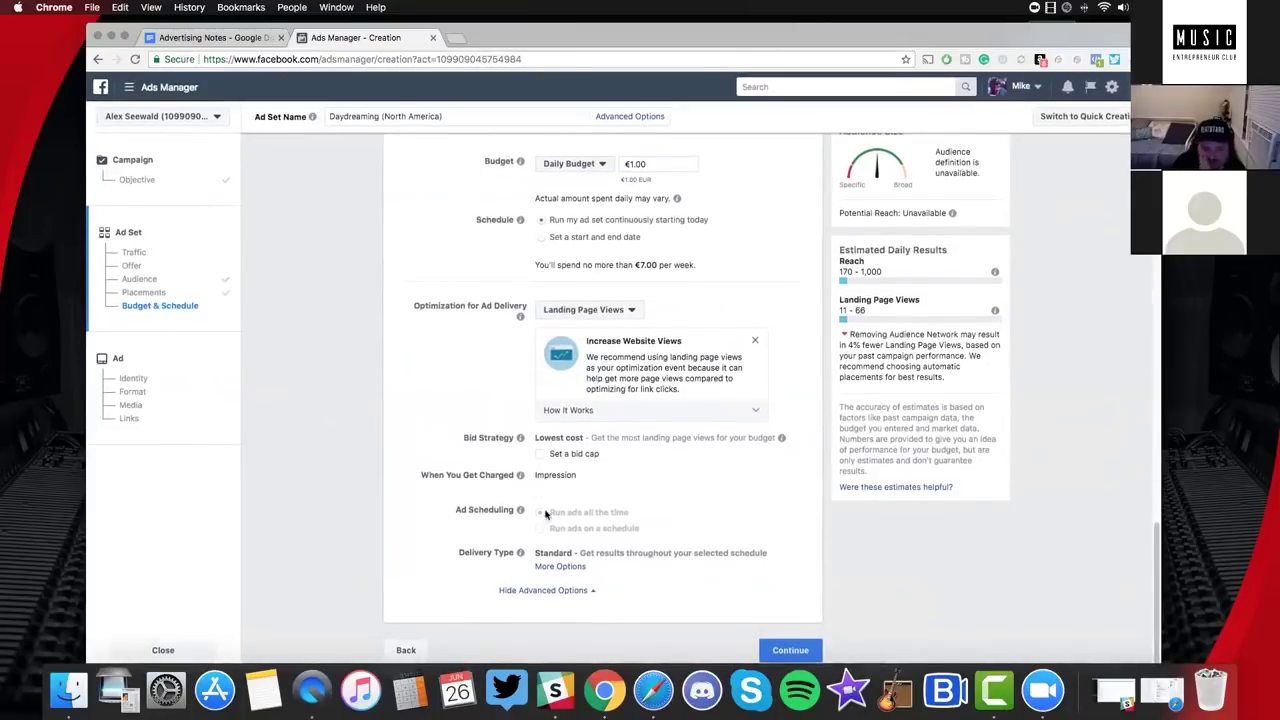
{"action": "mouse_move", "coordinate": [538, 532]}
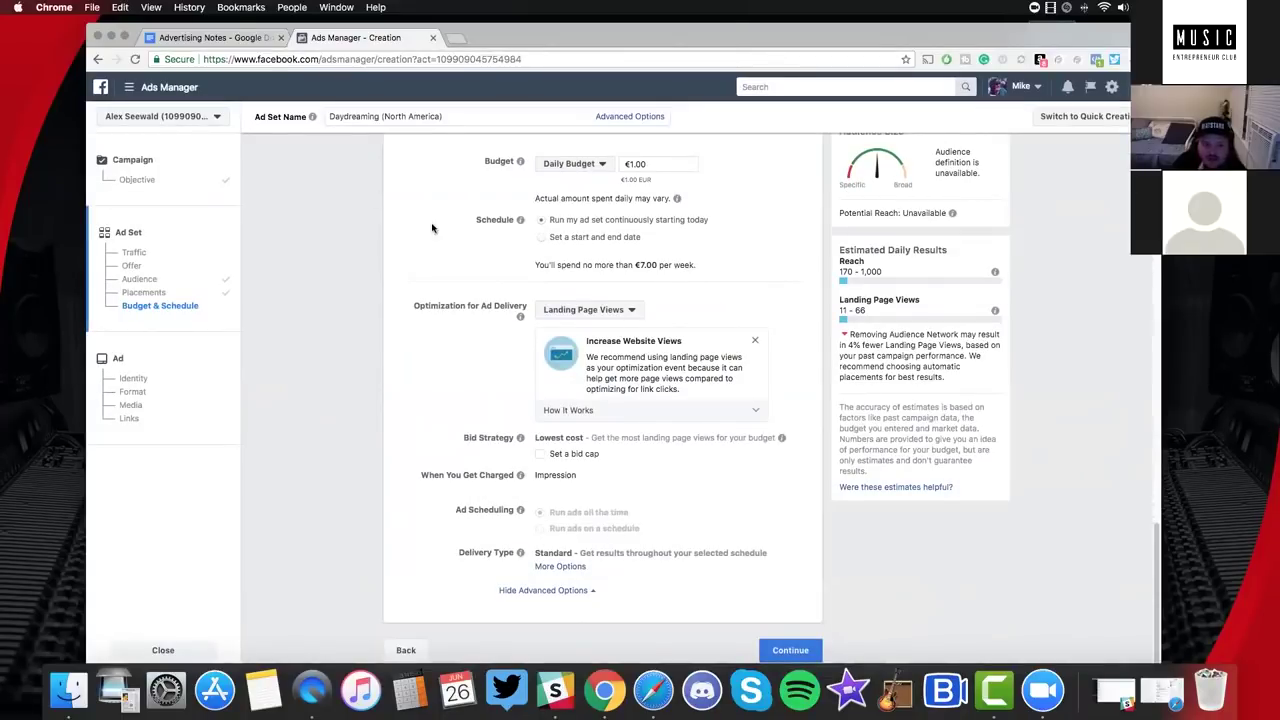
Review the ad set's placements, audience and budget settings and continue to the ad setup.
{"action": "scroll", "coordinate": [712, 268], "scroll_direction": "up", "scroll_amount": 10}
{"action": "scroll", "coordinate": [329, 323], "scroll_direction": "up", "scroll_amount": 5}
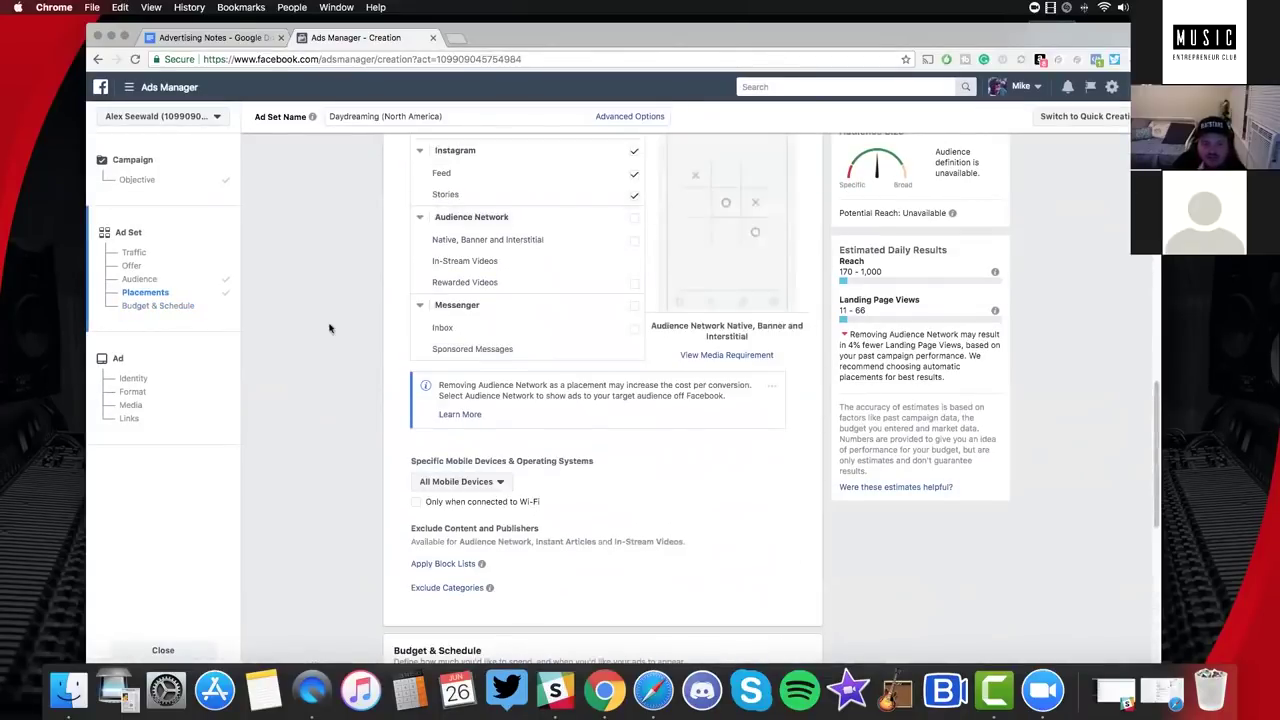
{"action": "scroll", "coordinate": [347, 347], "scroll_direction": "up", "scroll_amount": 10}
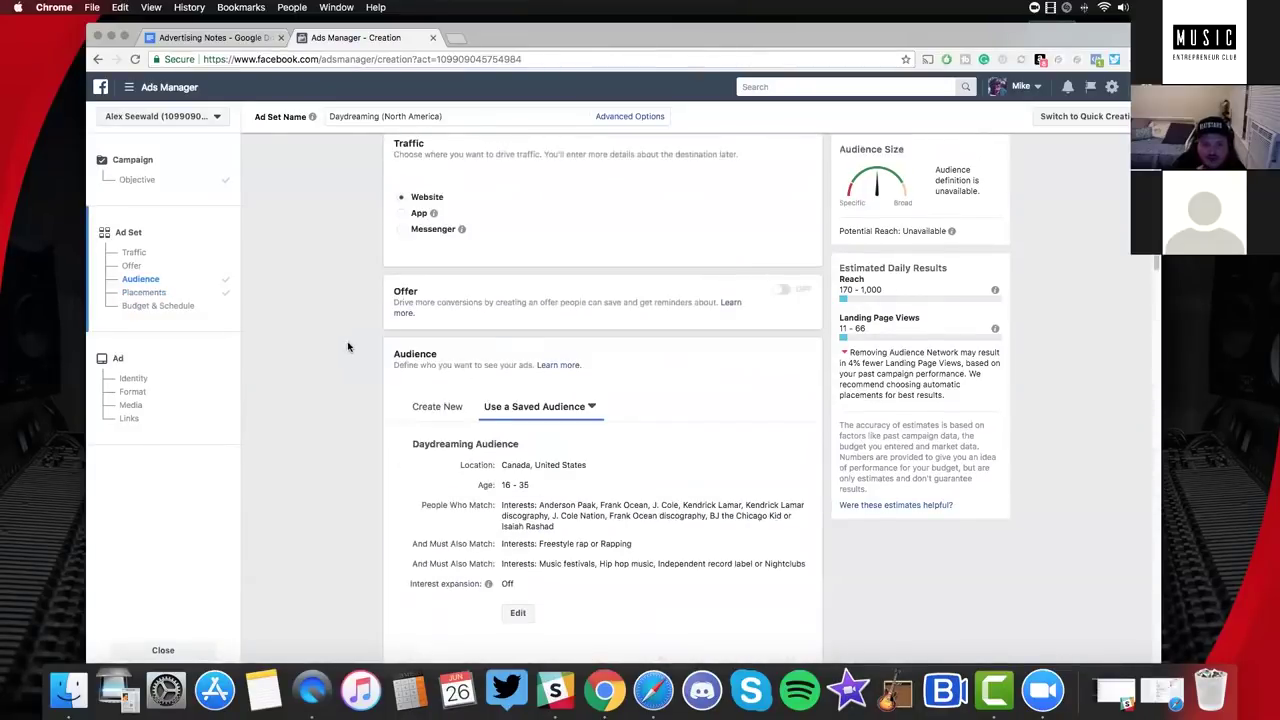
{"action": "scroll", "coordinate": [606, 524], "scroll_direction": "down", "scroll_amount": 20}
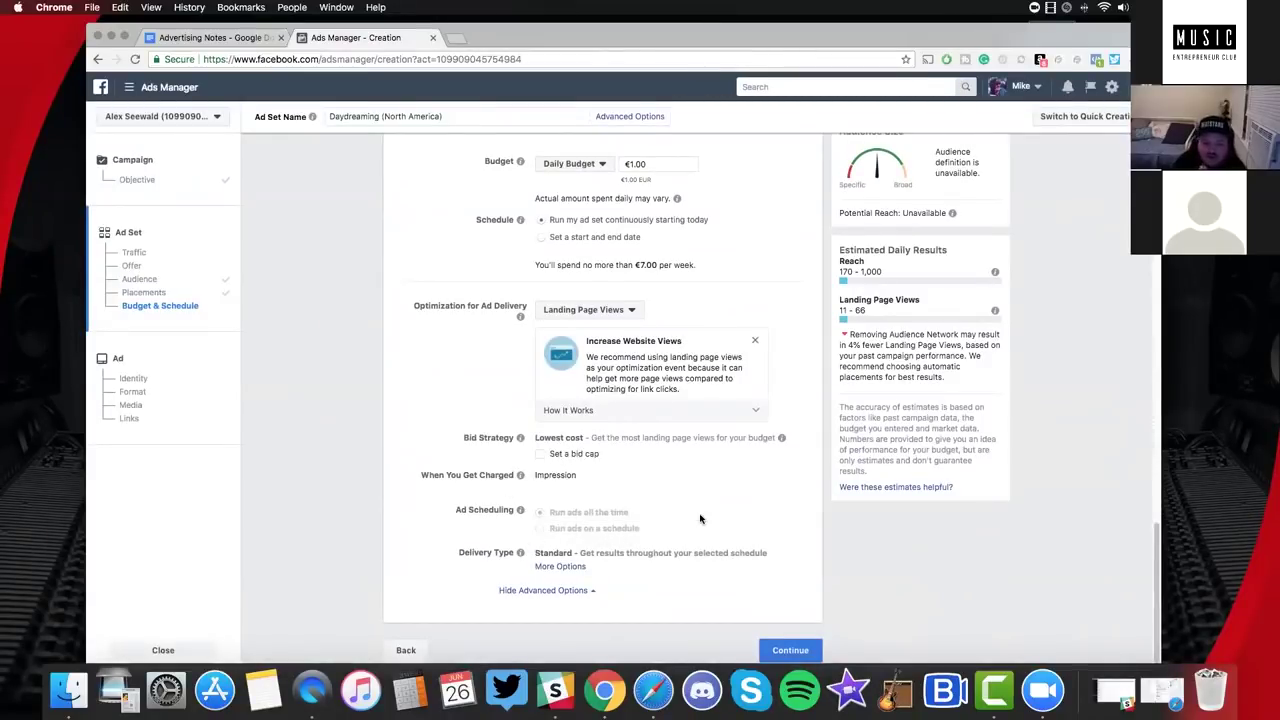
{"action": "left_click", "coordinate": [780, 651]}
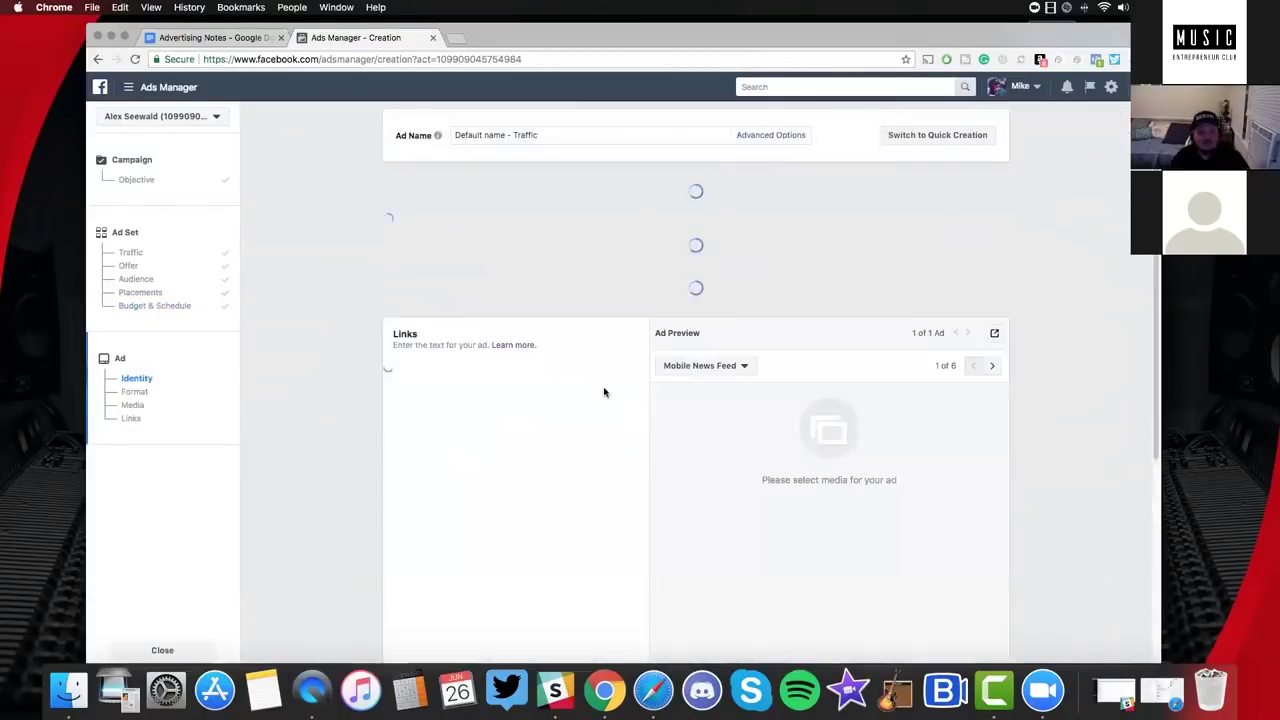
Name the ad "Daydreaming (North America)".
{"action": "left_click", "coordinate": [520, 137]}
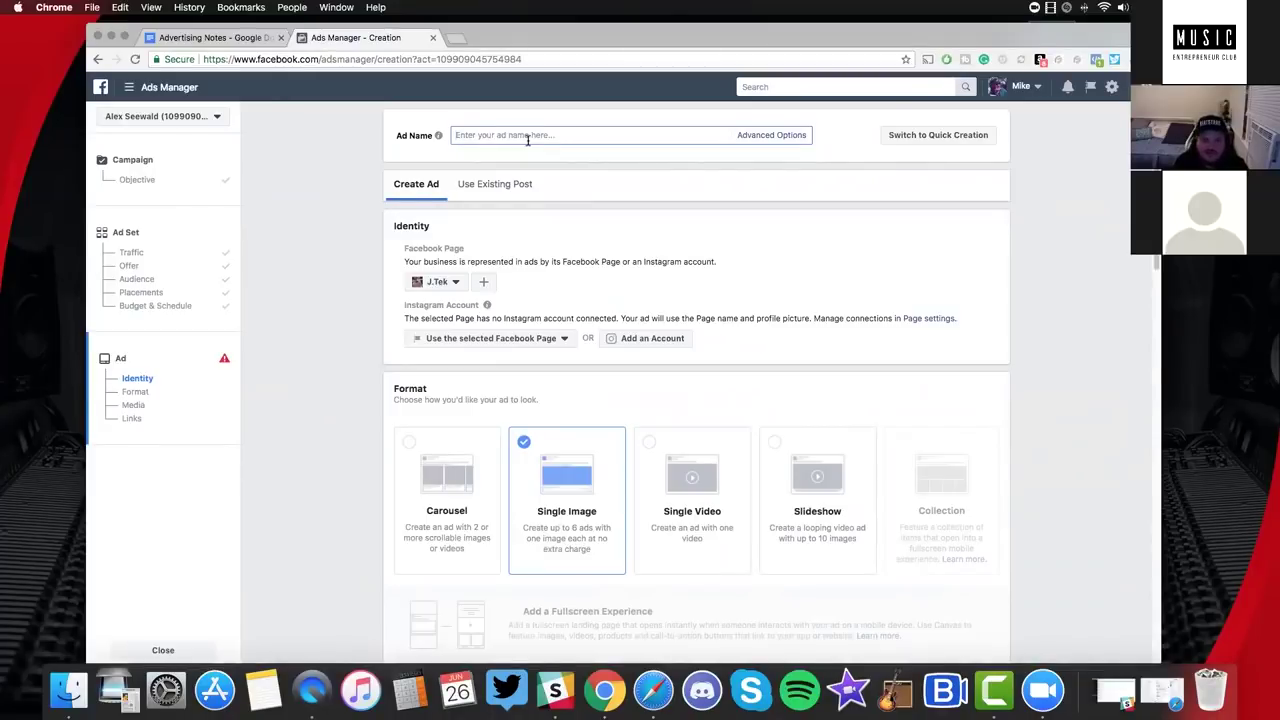
{"action": "left_click", "coordinate": [460, 135]}
{"action": "type", "text": "Daydreaming"}
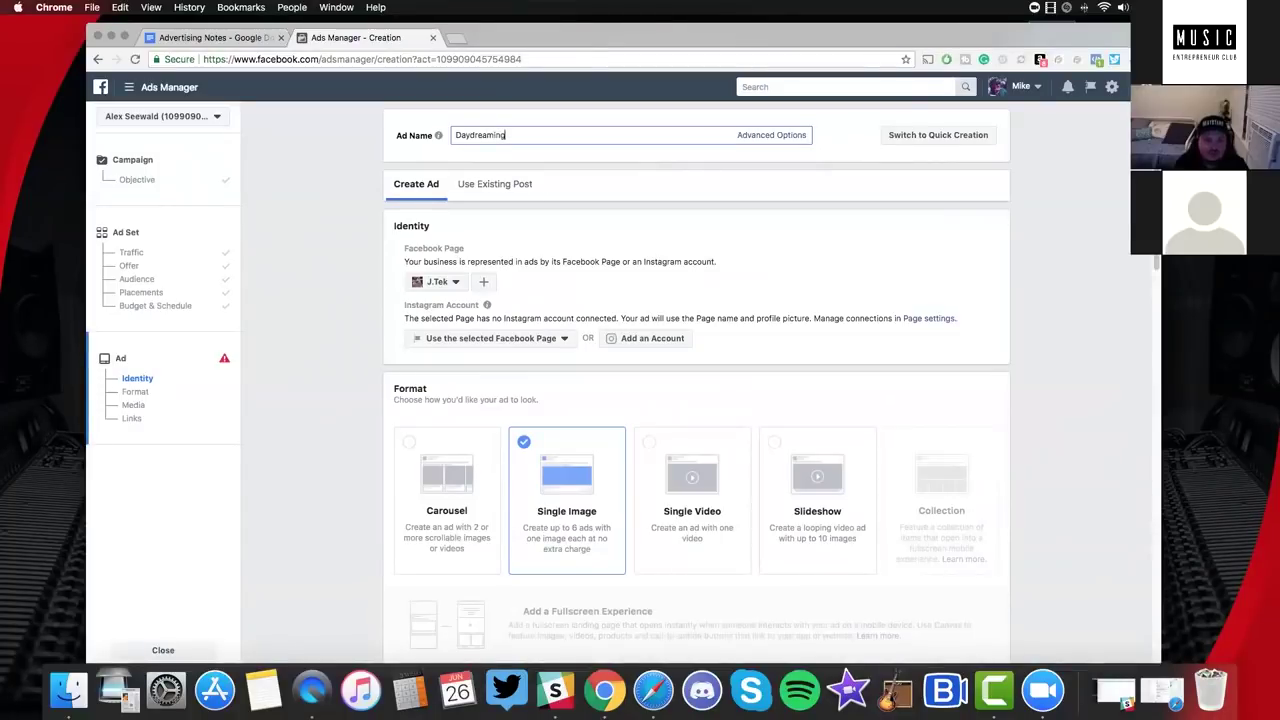
{"action": "type", "text": " (North America)"}
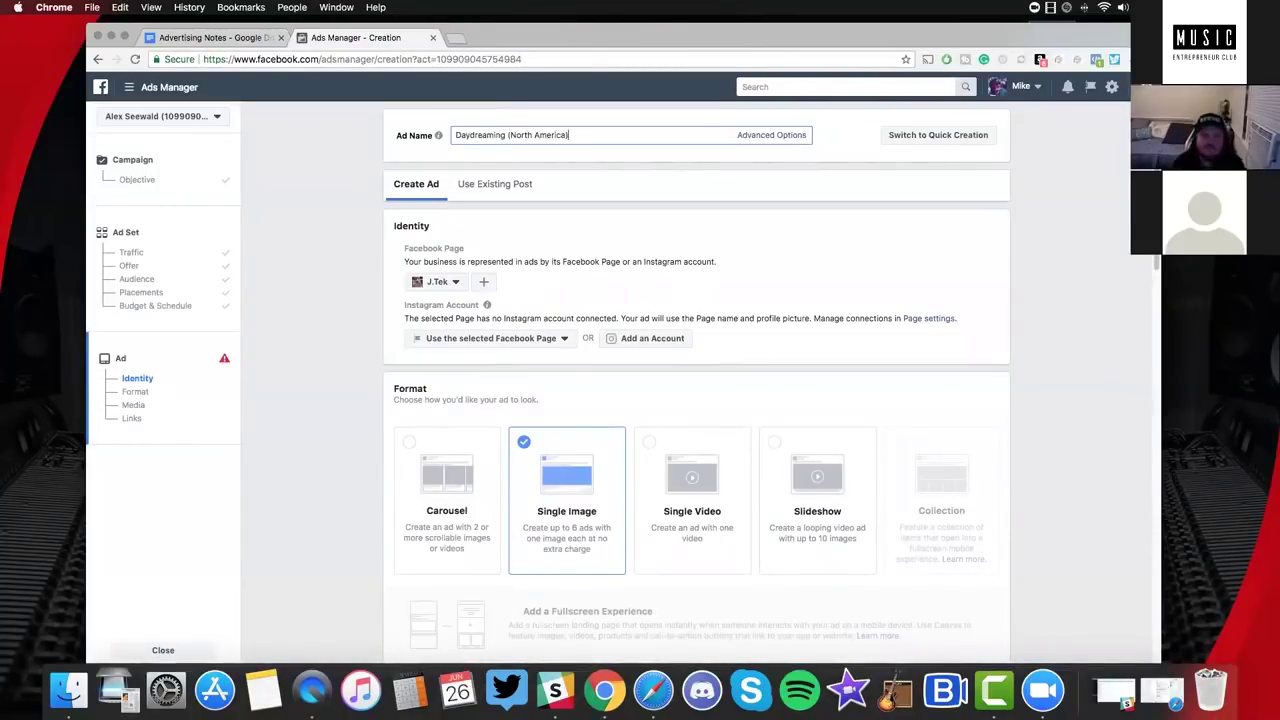
{"action": "left_click", "coordinate": [342, 224]}
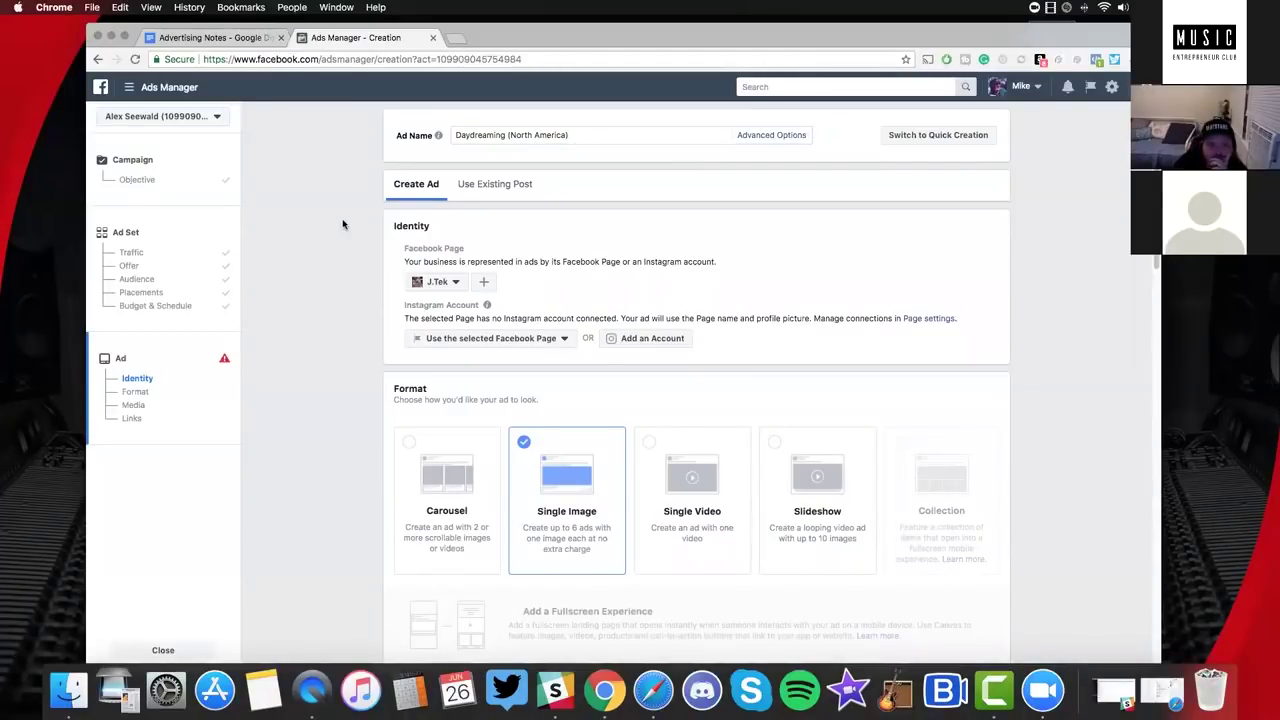
Set Tundra Beats as the Facebook Page that represents the ad and check its connected Instagram account.
{"action": "scroll", "coordinate": [395, 221], "scroll_direction": "down", "scroll_amount": 1}
{"action": "left_click", "coordinate": [440, 224]}
{"action": "left_click", "coordinate": [416, 243]}
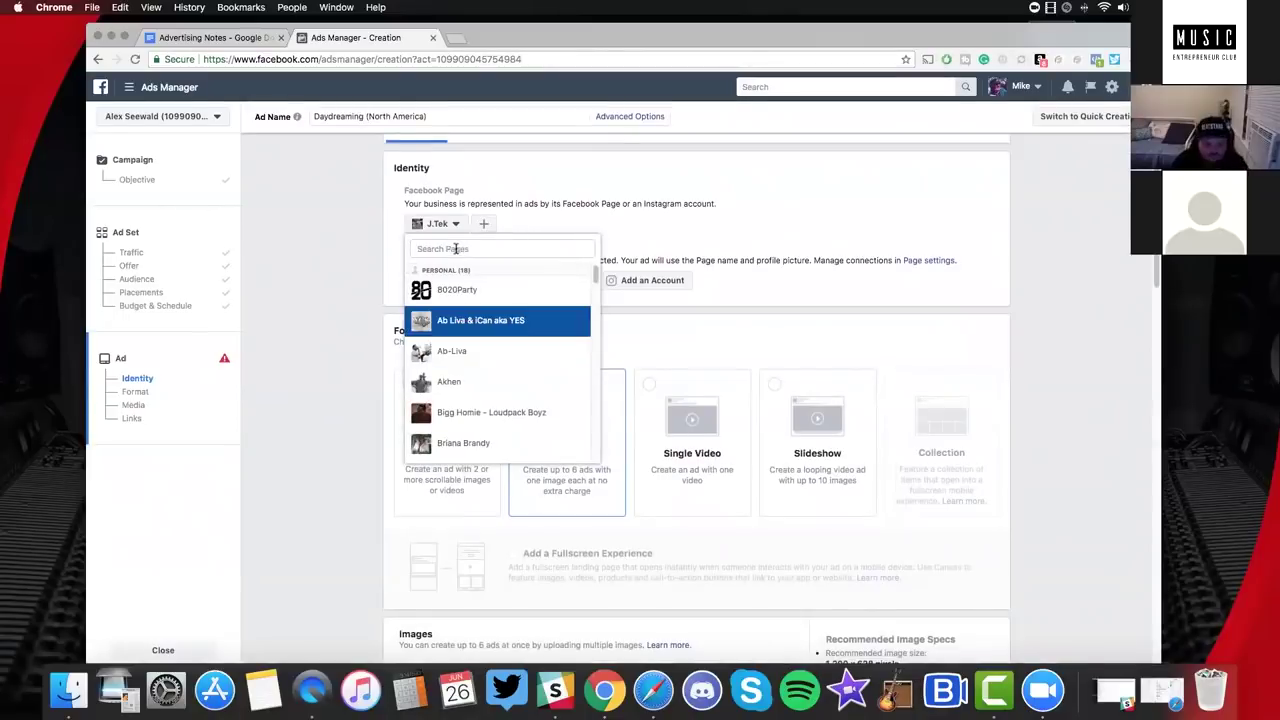
{"action": "type", "text": "tund"}
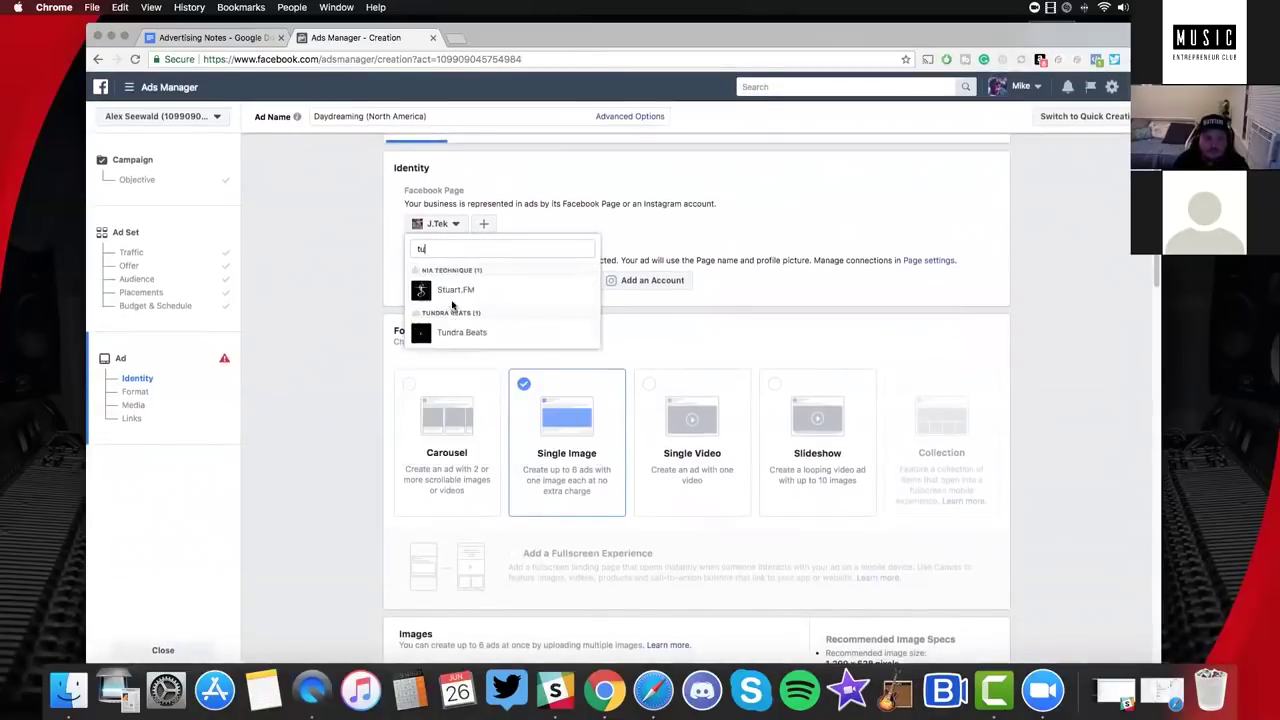
{"action": "key", "text": "Return"}
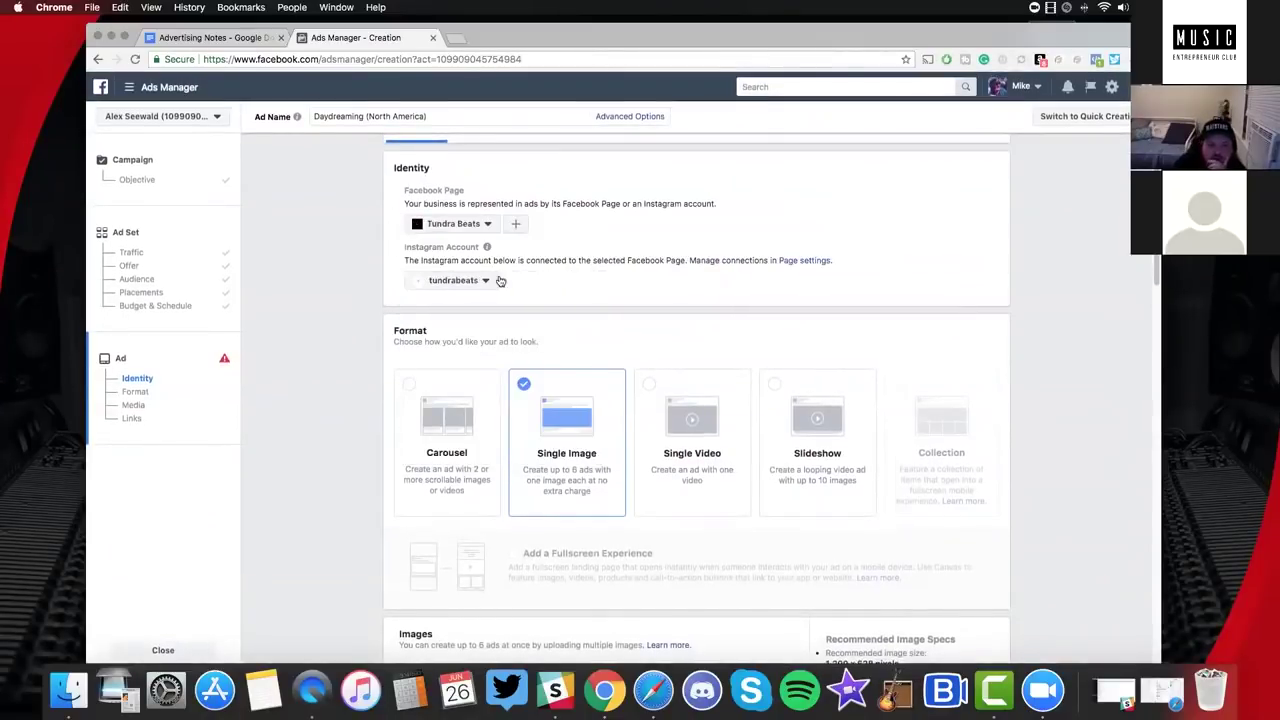
{"action": "scroll", "coordinate": [460, 224], "scroll_direction": "up", "scroll_amount": 1}
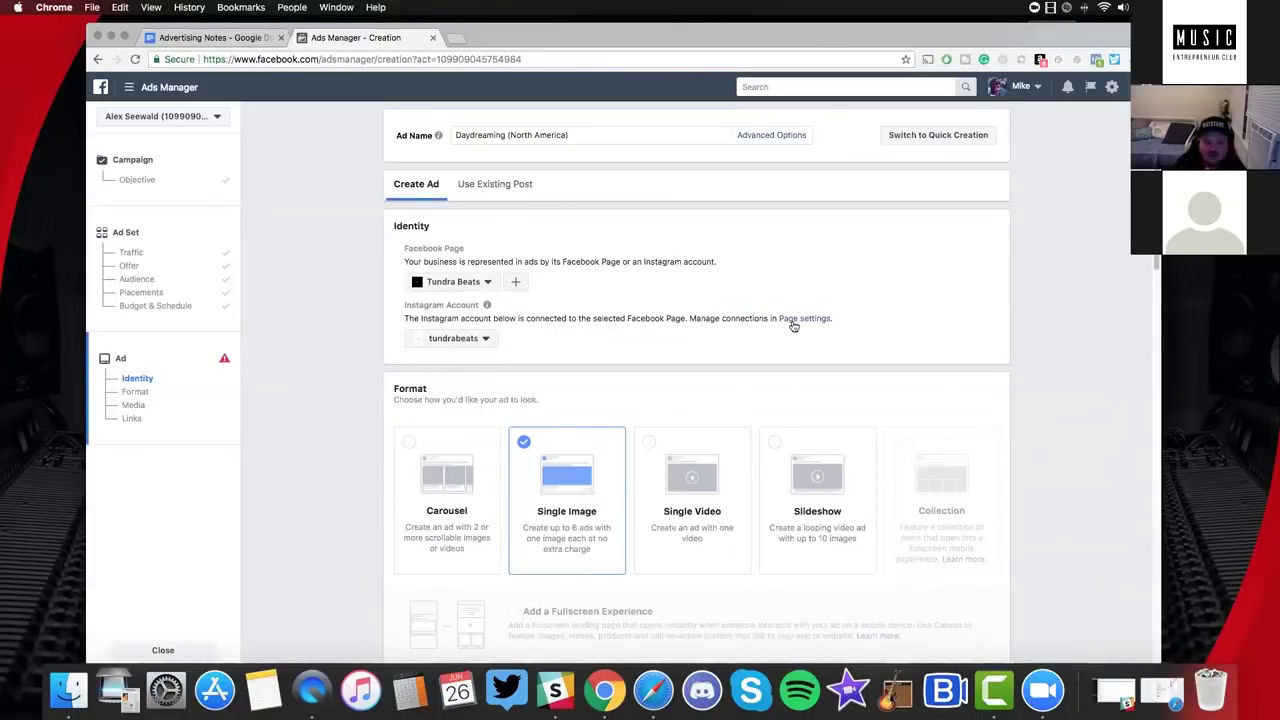
{"action": "scroll", "coordinate": [540, 185], "scroll_direction": "down", "scroll_amount": 1}
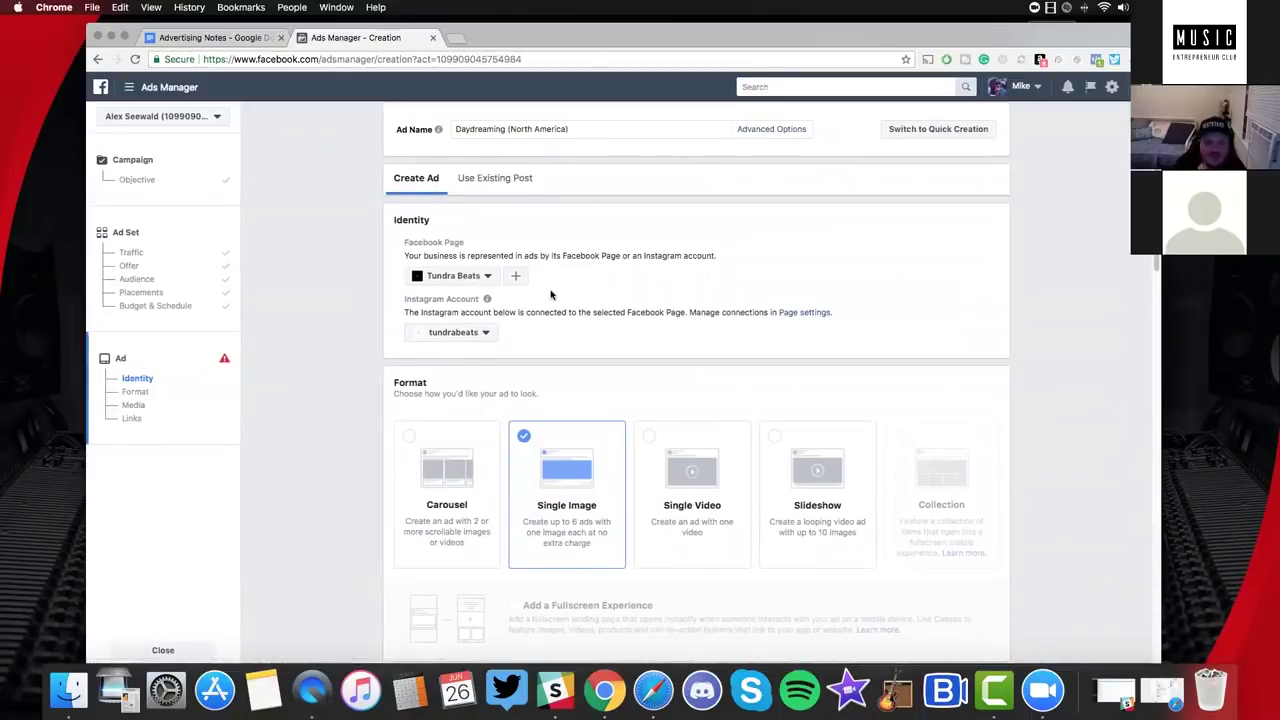
{"action": "scroll", "coordinate": [550, 280], "scroll_direction": "up", "scroll_amount": 1}
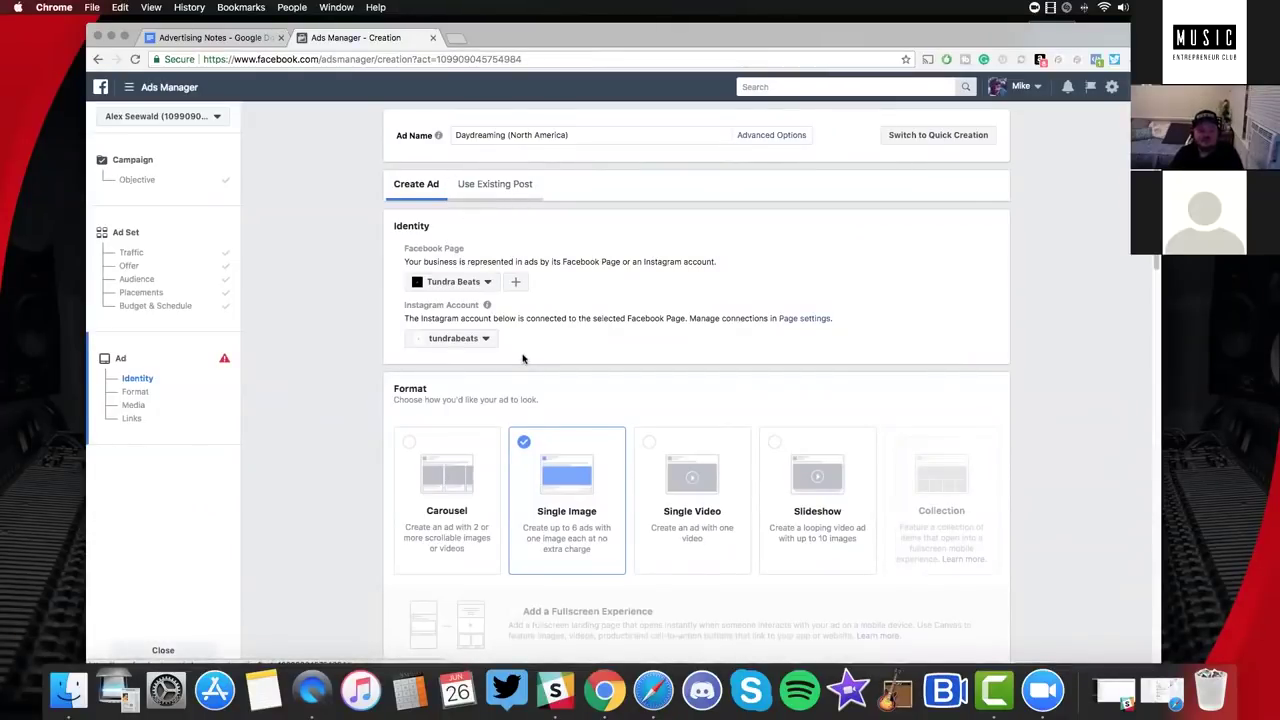
Choose the Single Video format and upload "Day dreaming ad .mp4" from the Tundra Beats folder on the desktop.
{"action": "scroll", "coordinate": [518, 360], "scroll_direction": "down", "scroll_amount": 5}
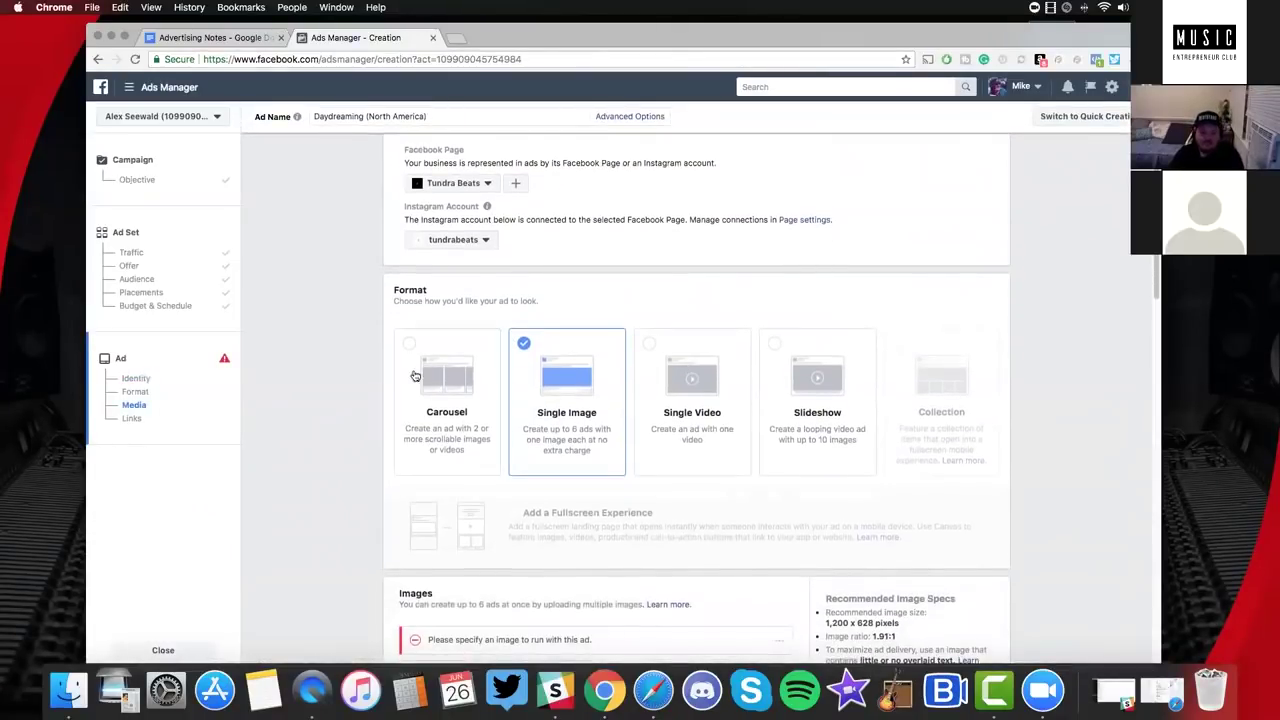
{"action": "left_click", "coordinate": [649, 353]}
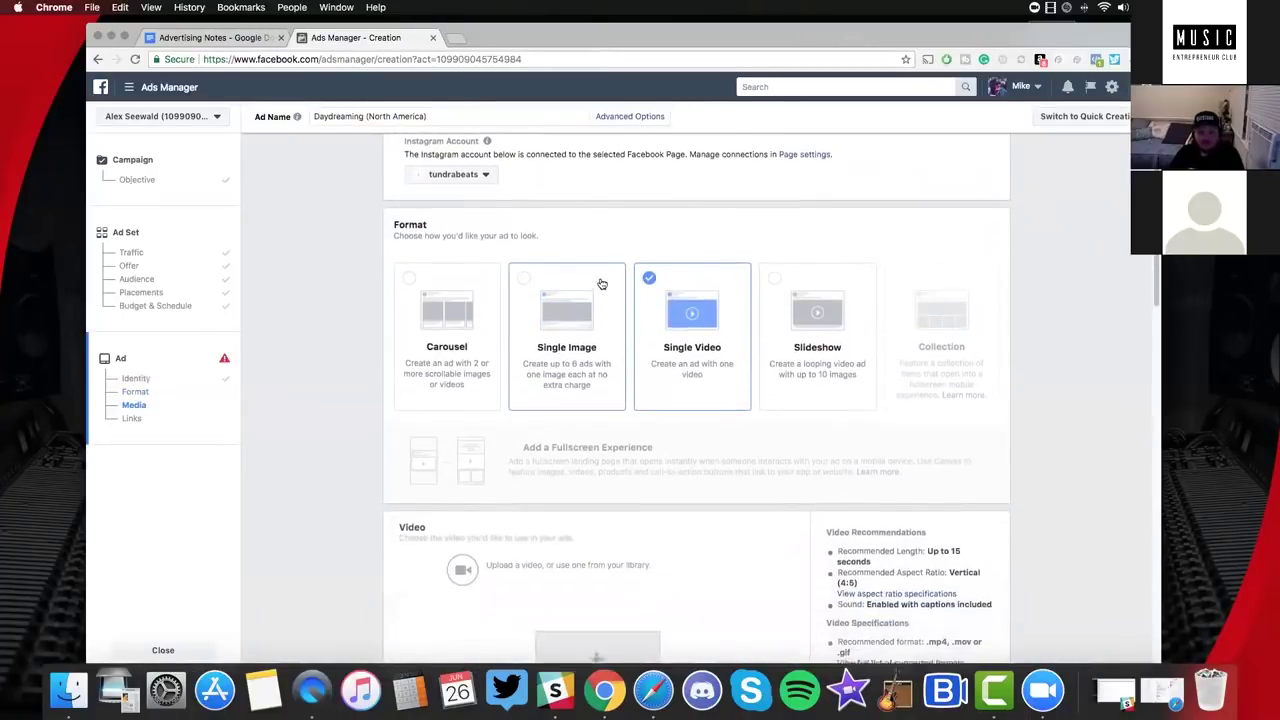
{"action": "scroll", "coordinate": [605, 320], "scroll_direction": "down", "scroll_amount": 3}
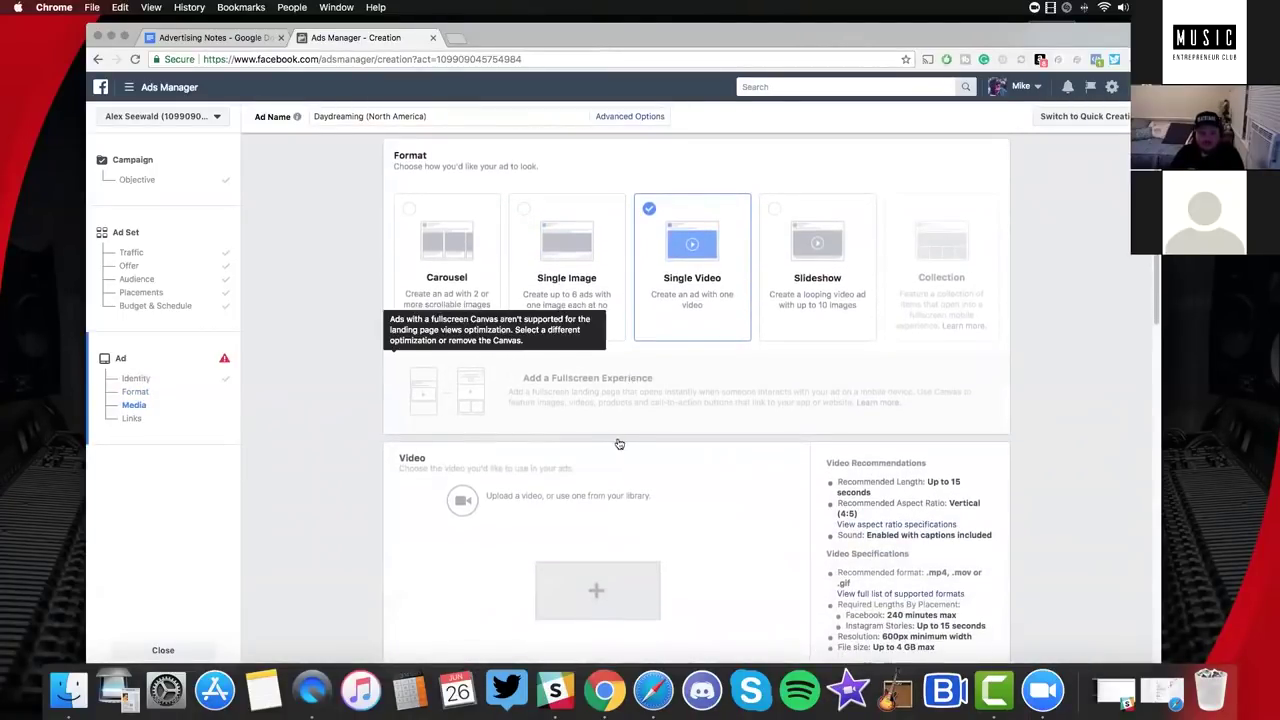
{"action": "scroll", "coordinate": [617, 443], "scroll_direction": "down", "scroll_amount": 3}
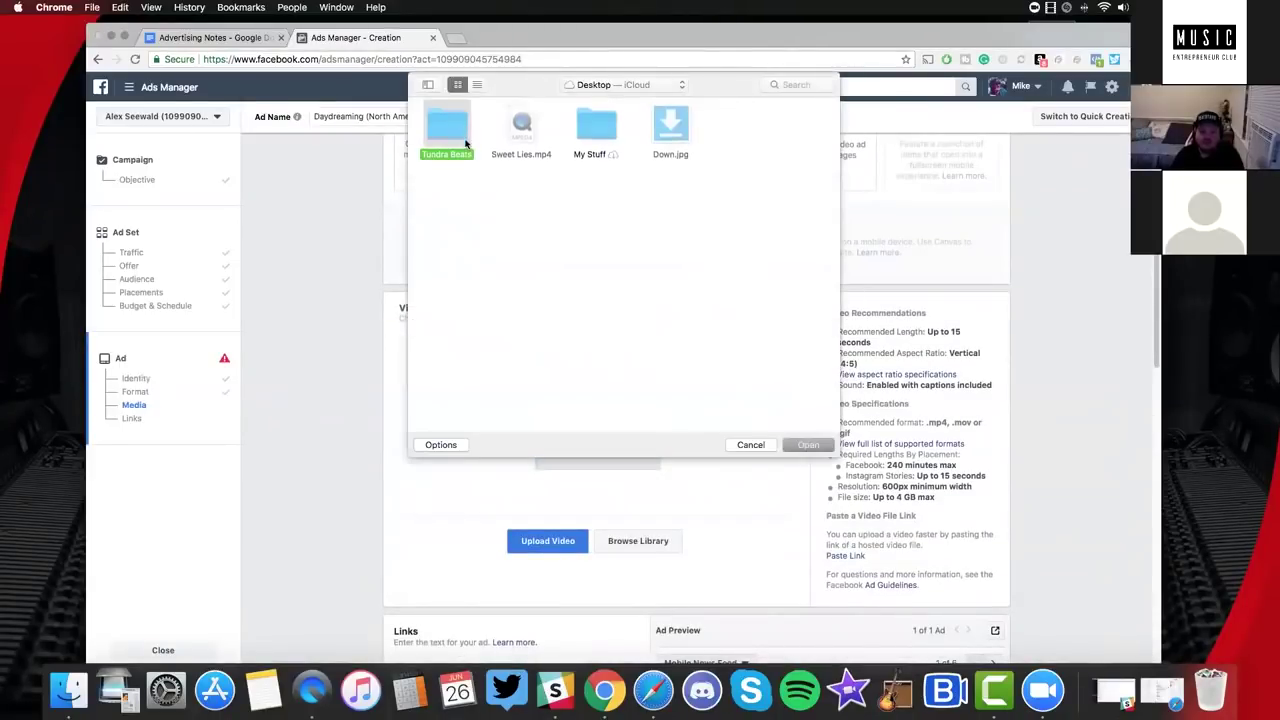
{"action": "double_click", "coordinate": [462, 135]}
{"action": "left_click", "coordinate": [442, 135]}
{"action": "key", "text": "Return"}
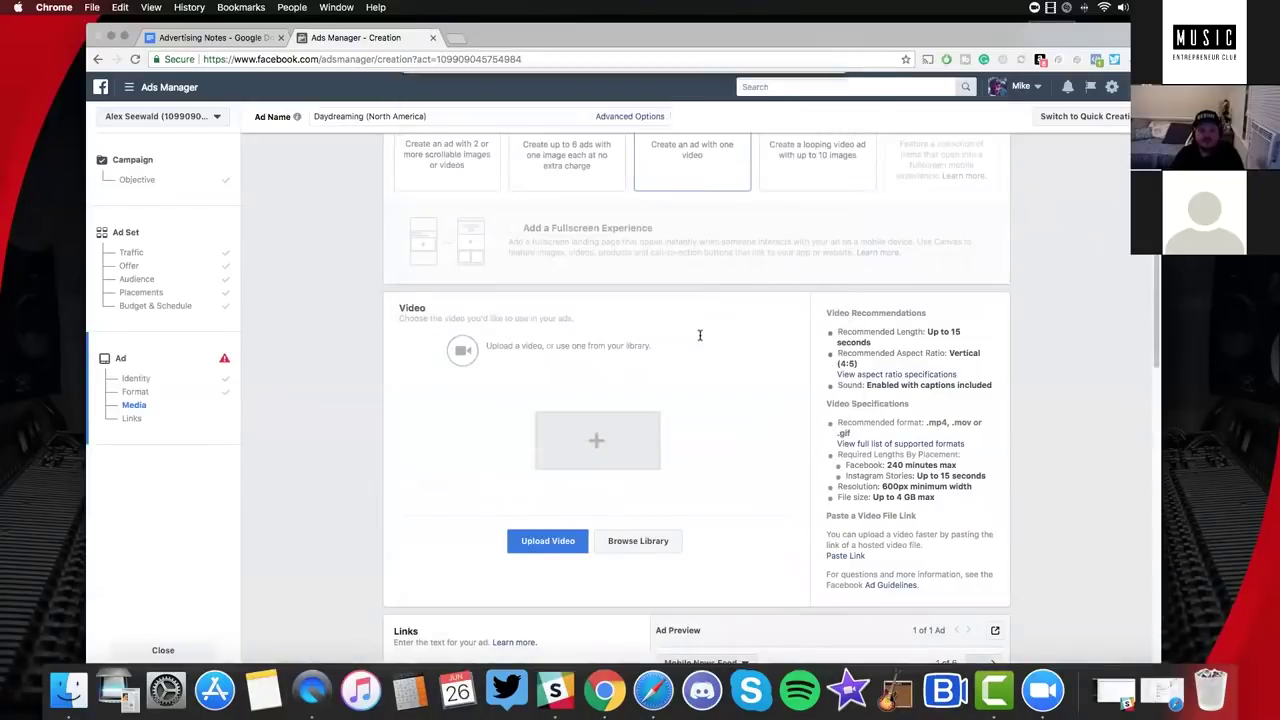
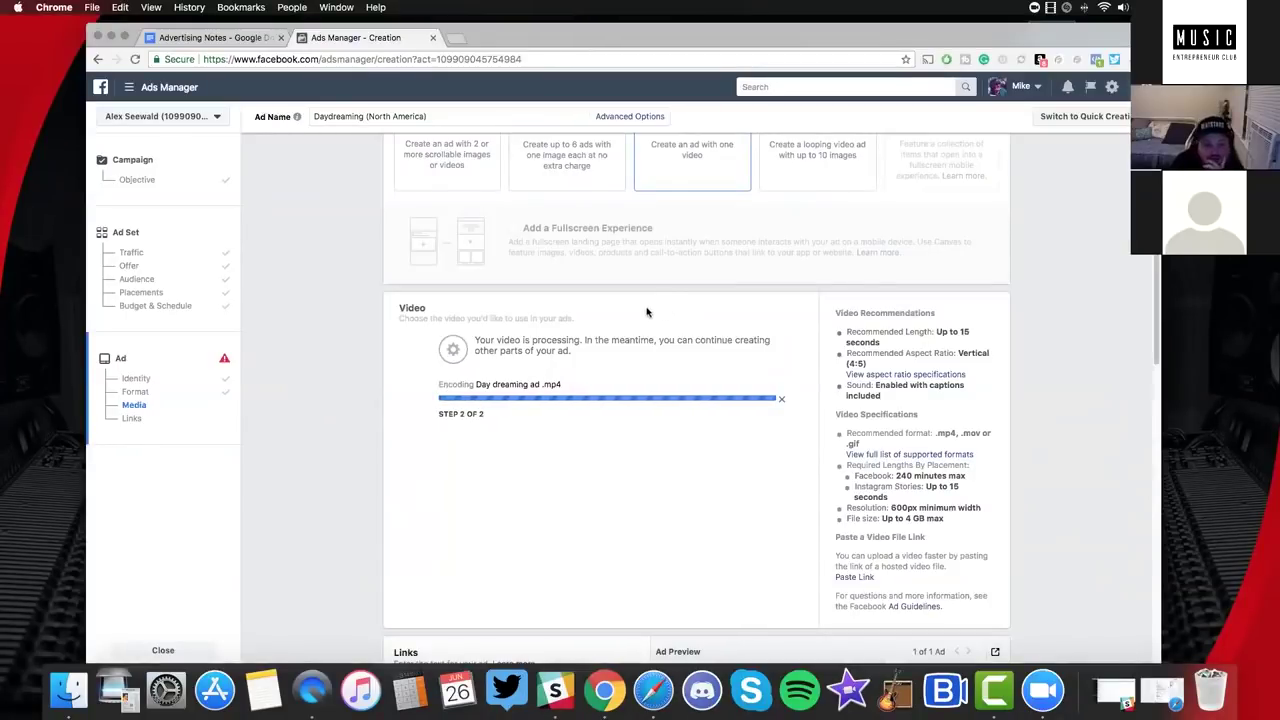
Examine the ad's video upload, identity and format sections and its link, text and call-to-action fields.
{"action": "scroll", "coordinate": [648, 313], "scroll_direction": "down", "scroll_amount": 2}
{"action": "scroll", "coordinate": [650, 315], "scroll_direction": "up", "scroll_amount": 1}
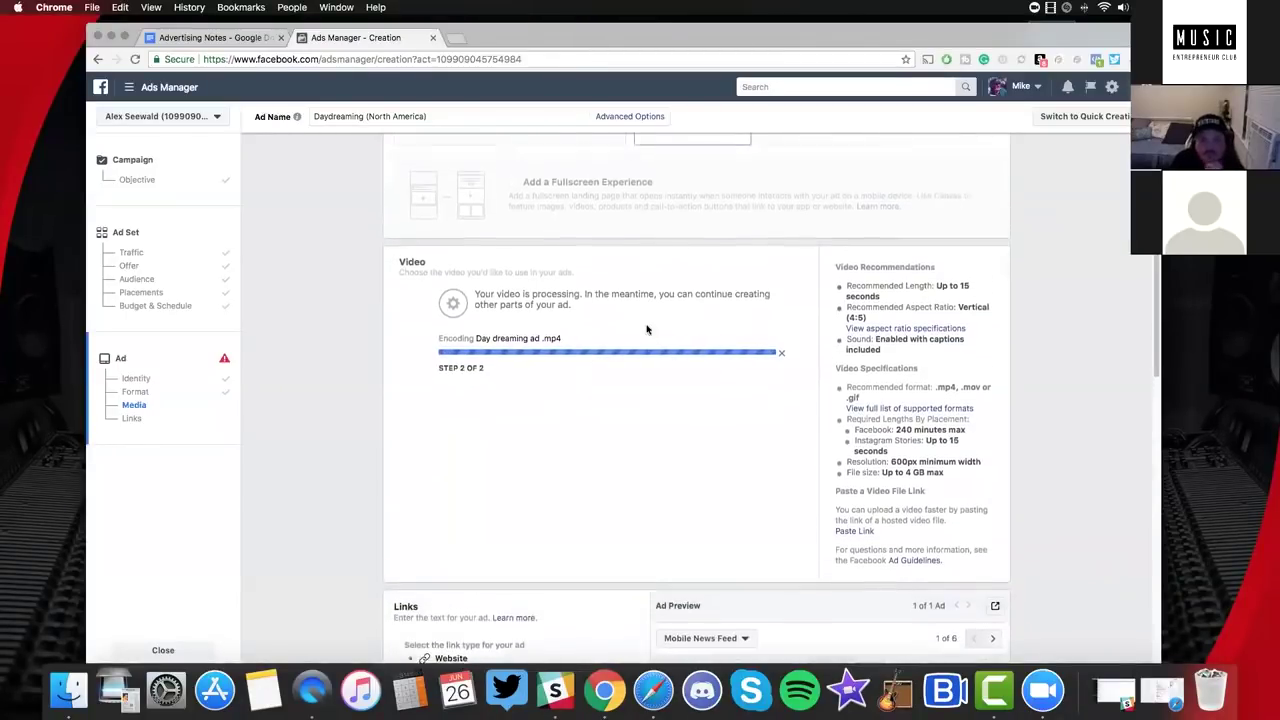
{"action": "scroll", "coordinate": [654, 315], "scroll_direction": "up", "scroll_amount": 3}
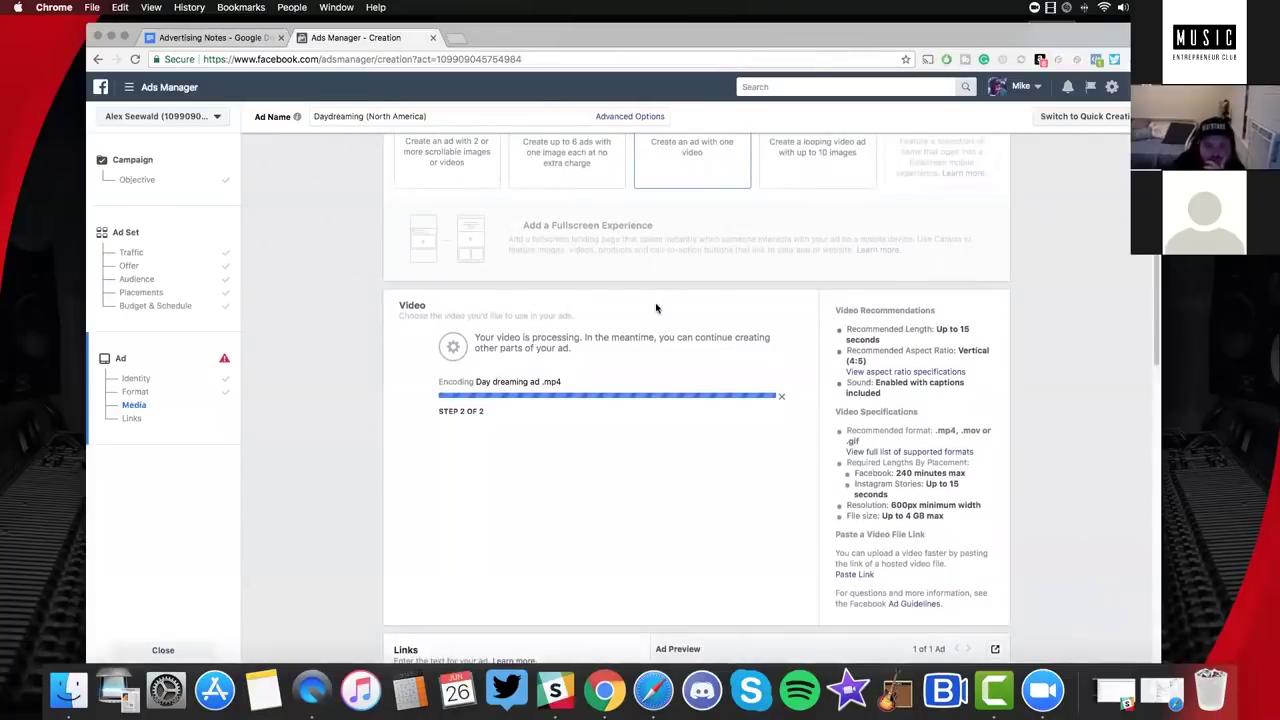
{"action": "scroll", "coordinate": [657, 309], "scroll_direction": "up", "scroll_amount": 5}
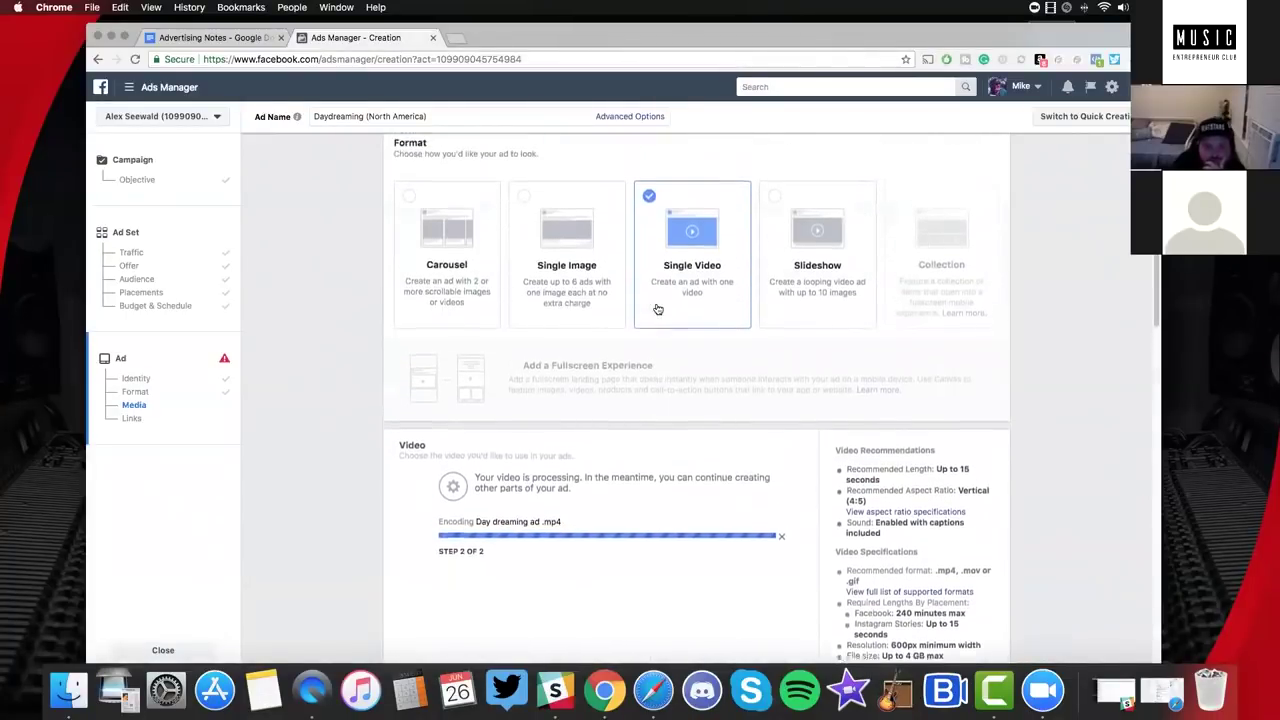
{"action": "scroll", "coordinate": [669, 305], "scroll_direction": "up", "scroll_amount": 4}
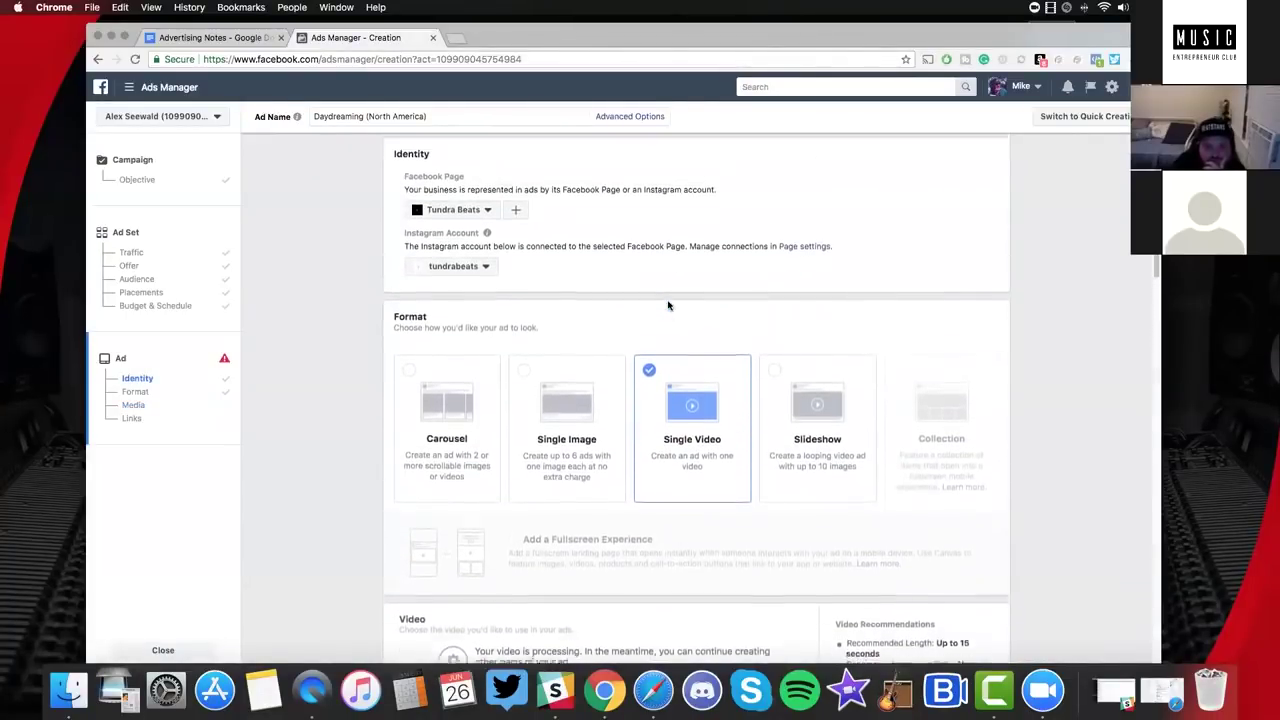
{"action": "scroll", "coordinate": [669, 305], "scroll_direction": "up", "scroll_amount": 1}
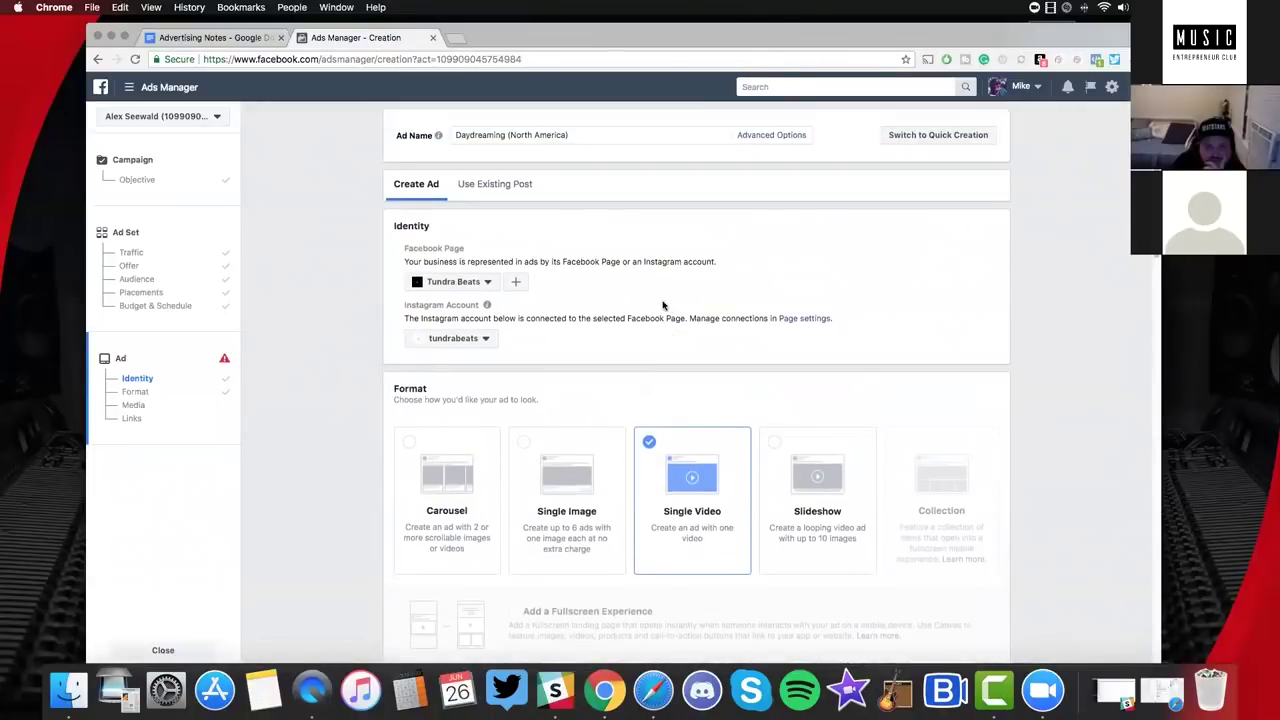
{"action": "scroll", "coordinate": [663, 305], "scroll_direction": "down", "scroll_amount": 6}
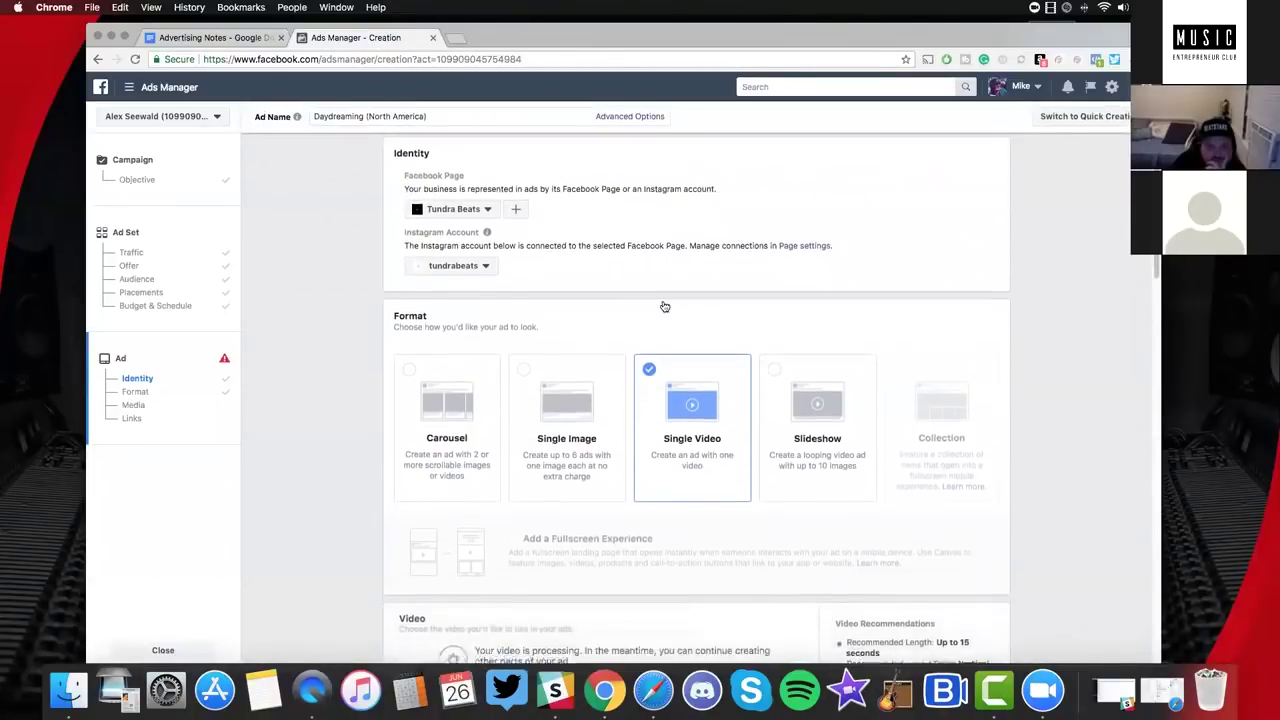
{"action": "scroll", "coordinate": [663, 305], "scroll_direction": "down", "scroll_amount": 12}
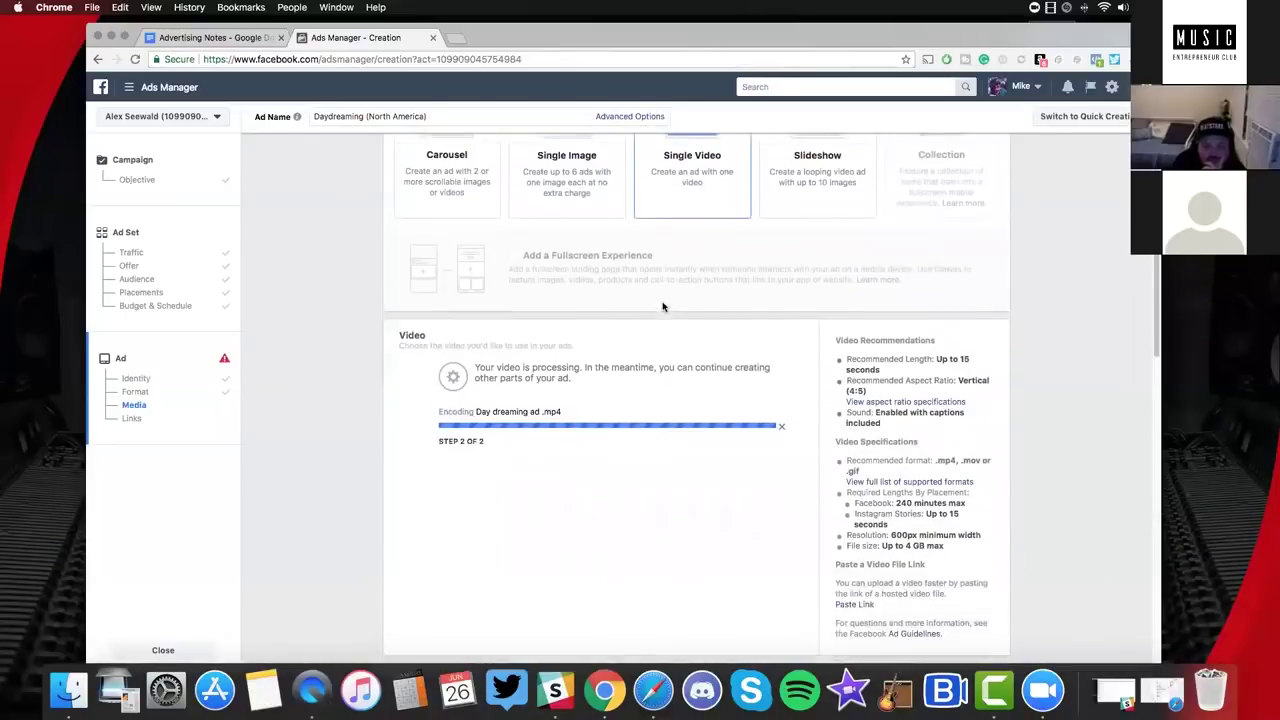
{"action": "scroll", "coordinate": [663, 330], "scroll_direction": "down", "scroll_amount": 20}
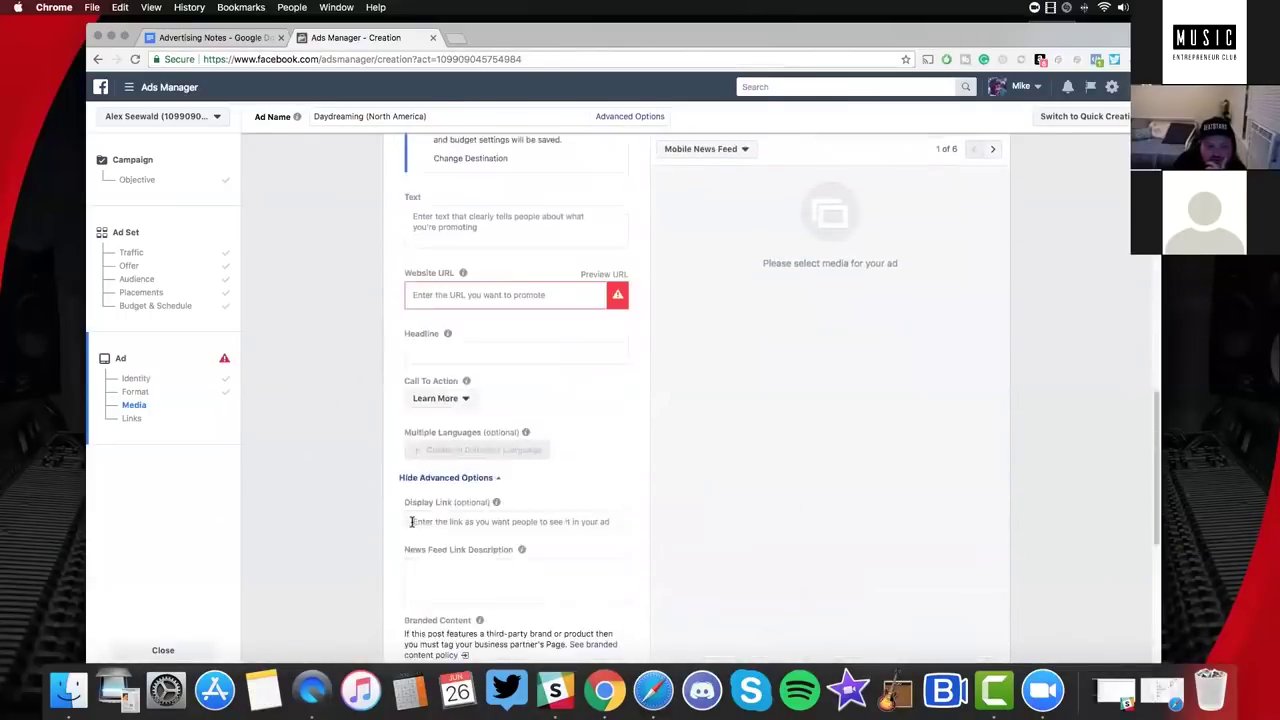
Go back to the ad set and review its audience, placements and budget settings.
{"action": "left_click", "coordinate": [405, 590]}
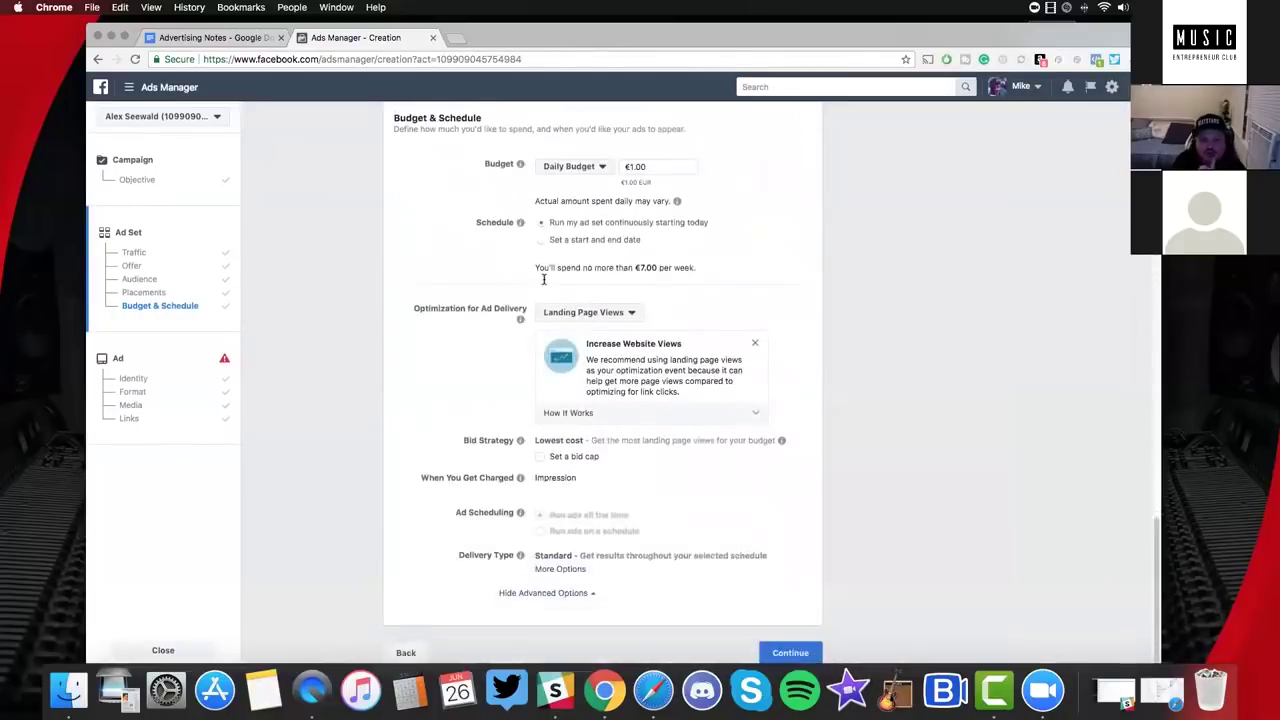
{"action": "scroll", "coordinate": [544, 284], "scroll_direction": "up", "scroll_amount": 5}
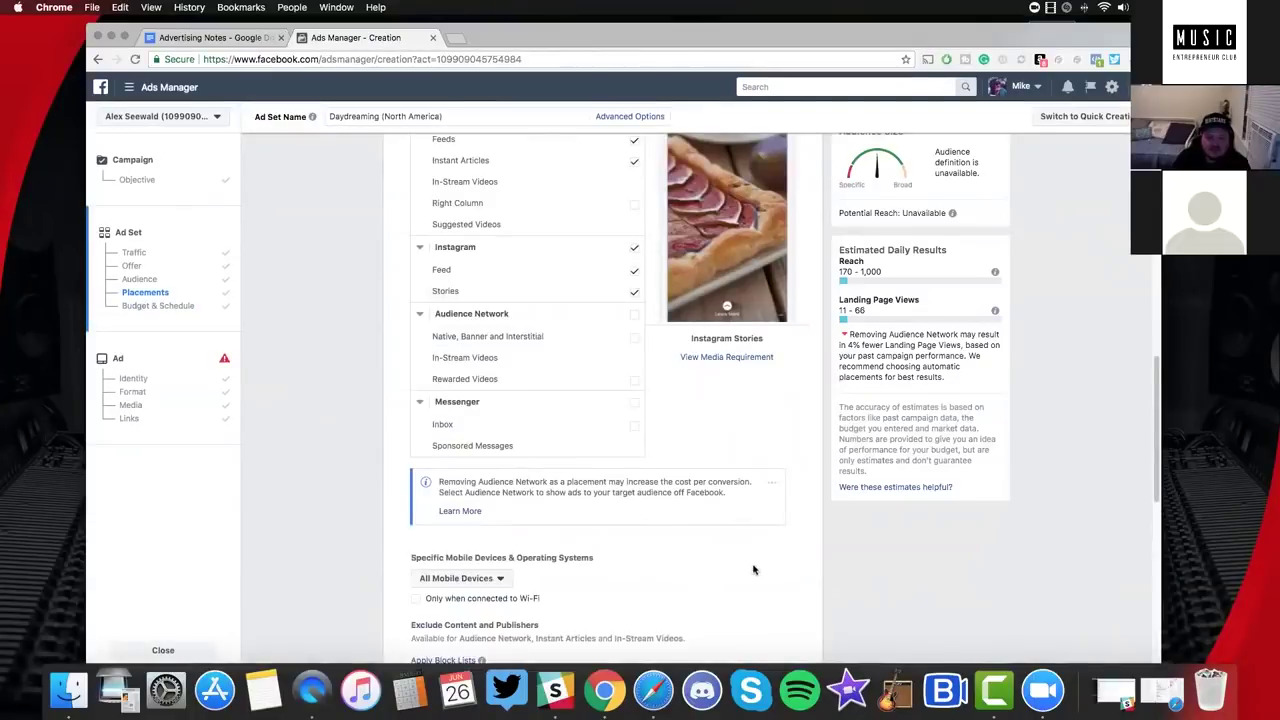
{"action": "scroll", "coordinate": [754, 570], "scroll_direction": "down", "scroll_amount": 3}
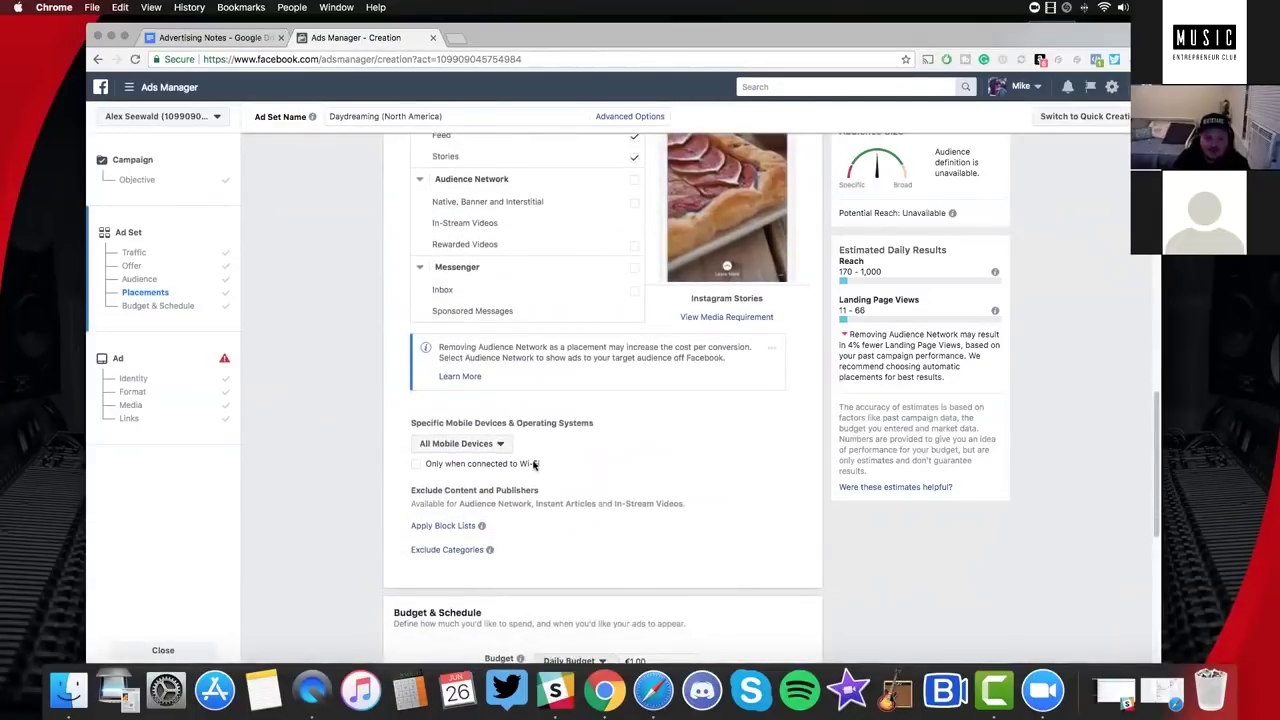
{"action": "scroll", "coordinate": [715, 438], "scroll_direction": "up", "scroll_amount": 10}
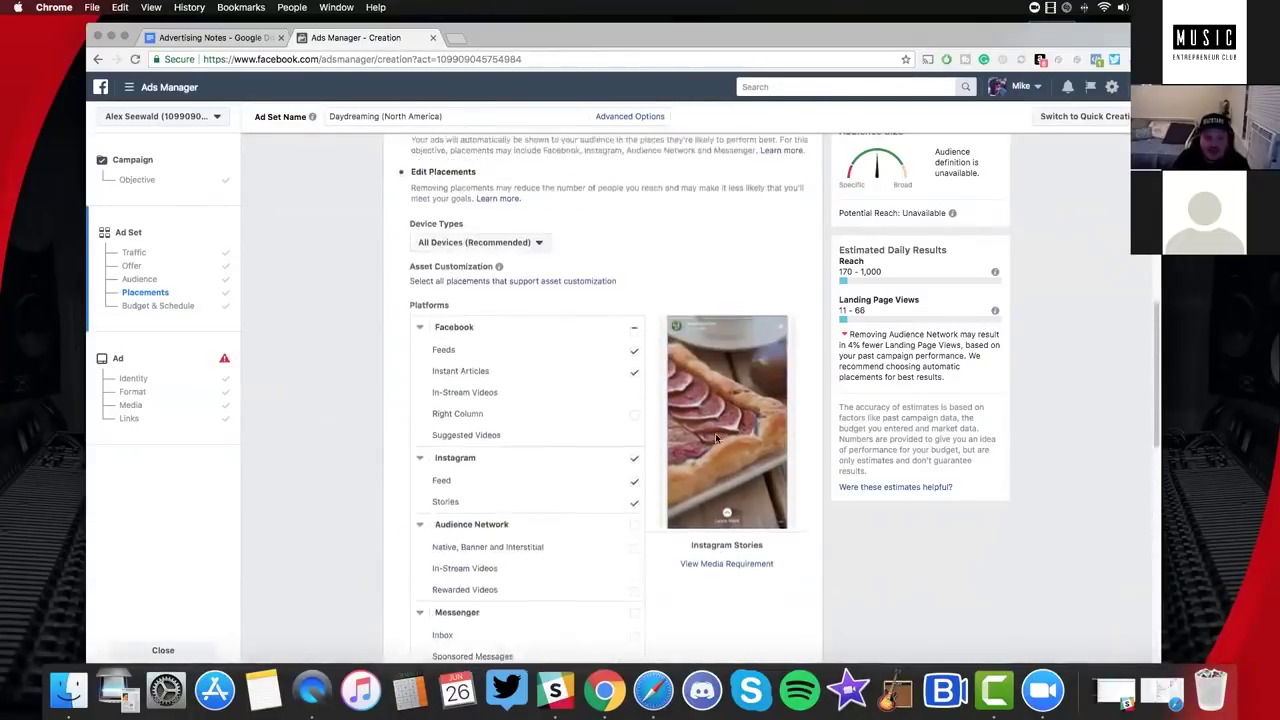
{"action": "scroll", "coordinate": [568, 293], "scroll_direction": "up", "scroll_amount": 3}
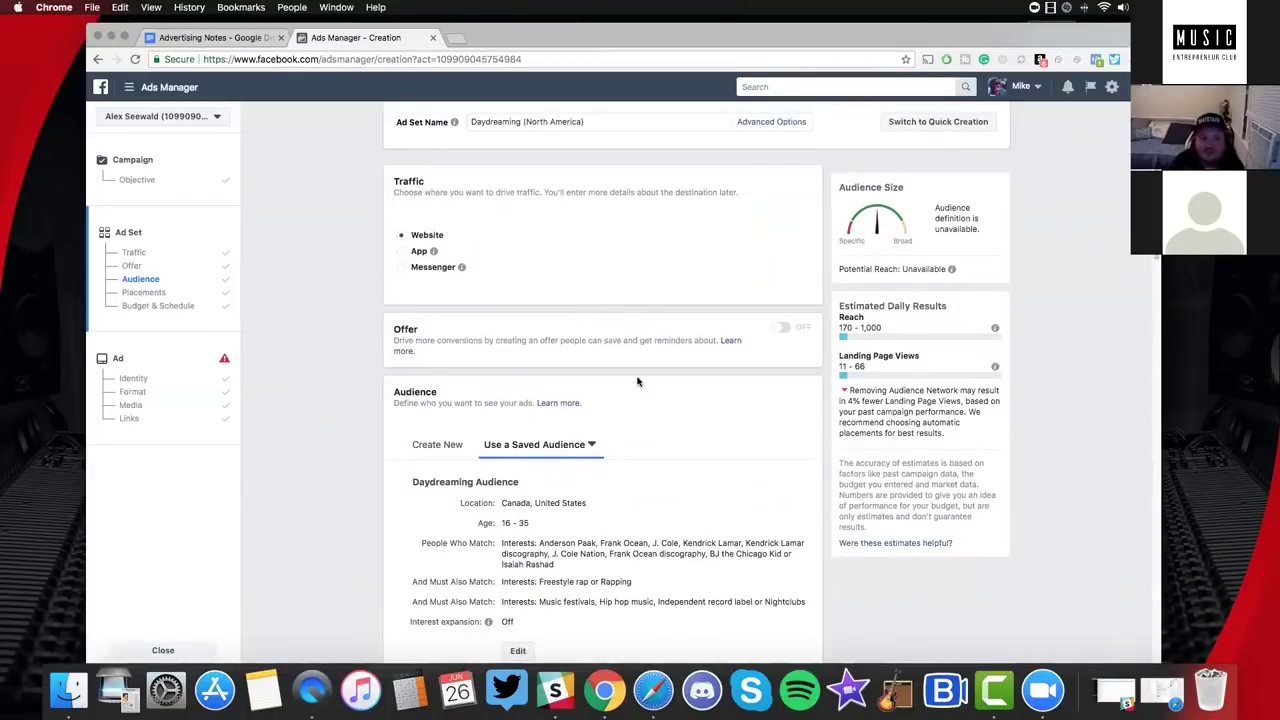
{"action": "scroll", "coordinate": [640, 378], "scroll_direction": "down", "scroll_amount": 10}
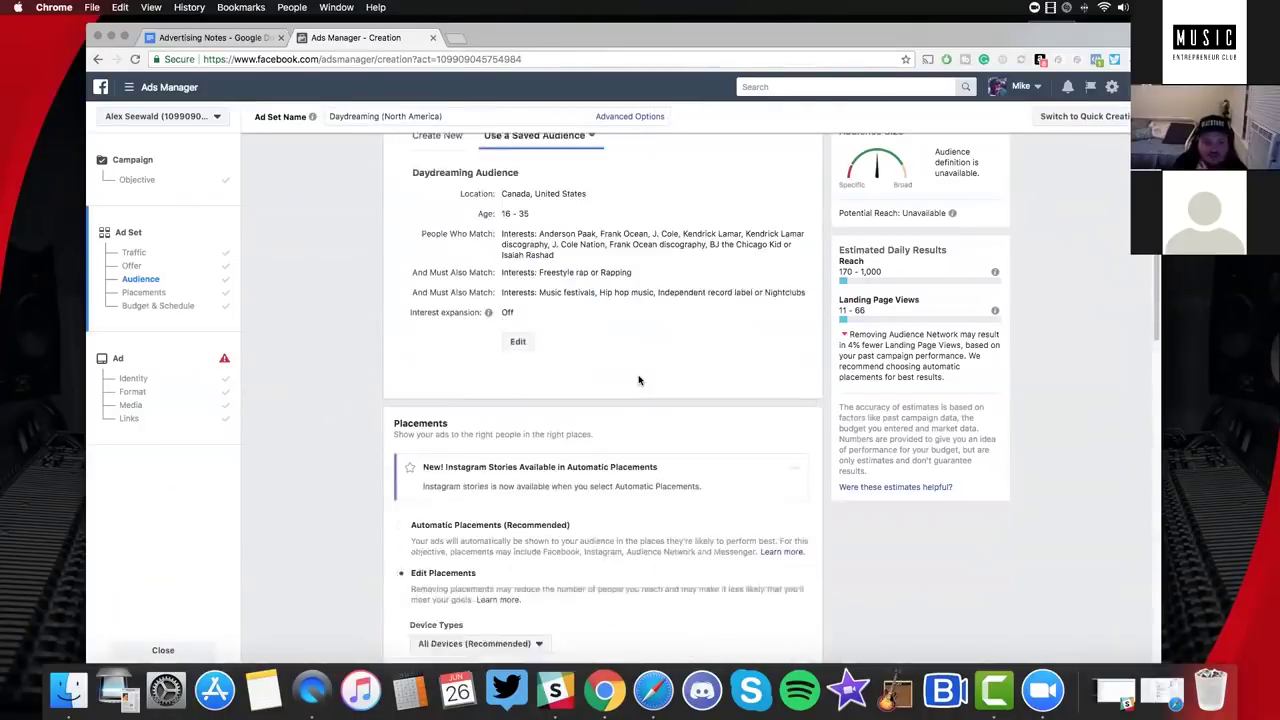
{"action": "scroll", "coordinate": [640, 378], "scroll_direction": "down", "scroll_amount": 5}
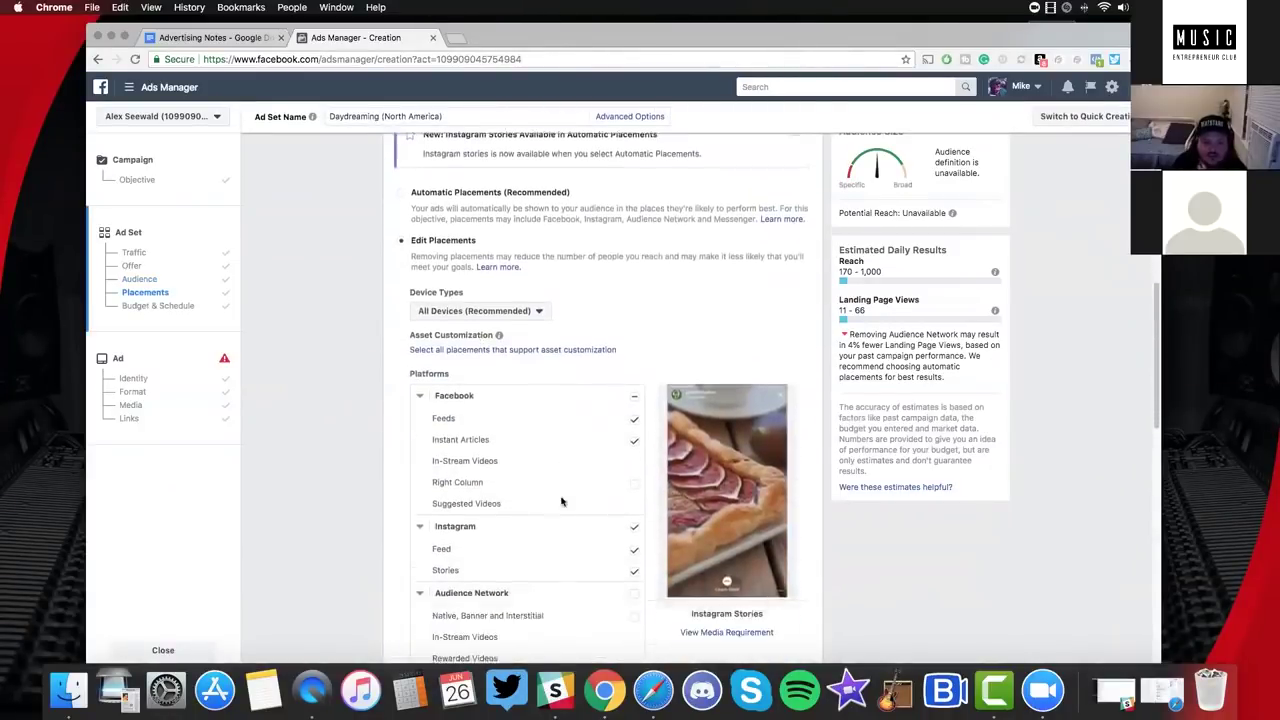
Try removing the Instagram placements and check the options for specific mobile devices.
{"action": "left_click", "coordinate": [635, 459]}
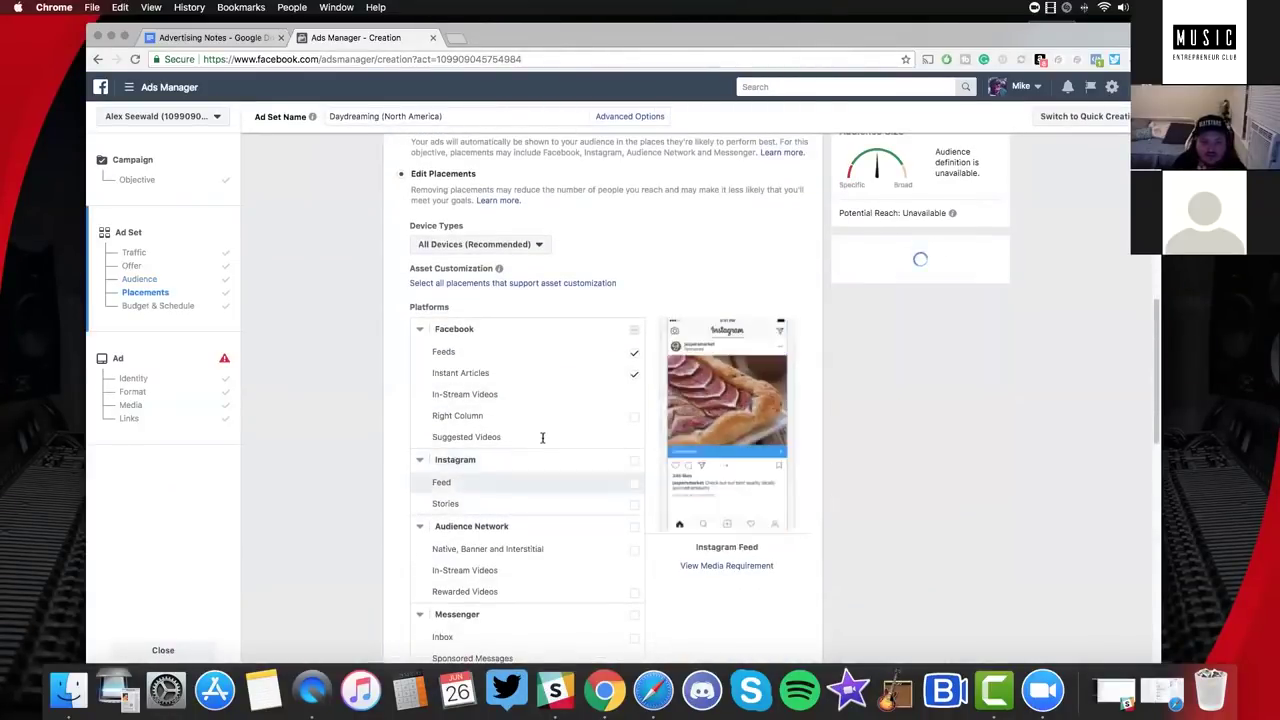
{"action": "scroll", "coordinate": [543, 443], "scroll_direction": "down", "scroll_amount": 4}
{"action": "scroll", "coordinate": [543, 443], "scroll_direction": "down", "scroll_amount": 3}
{"action": "scroll", "coordinate": [543, 443], "scroll_direction": "up", "scroll_amount": 5}
{"action": "scroll", "coordinate": [480, 383], "scroll_direction": "down", "scroll_amount": 1}
{"action": "scroll", "coordinate": [480, 383], "scroll_direction": "down", "scroll_amount": 3}
{"action": "left_click", "coordinate": [460, 375]}
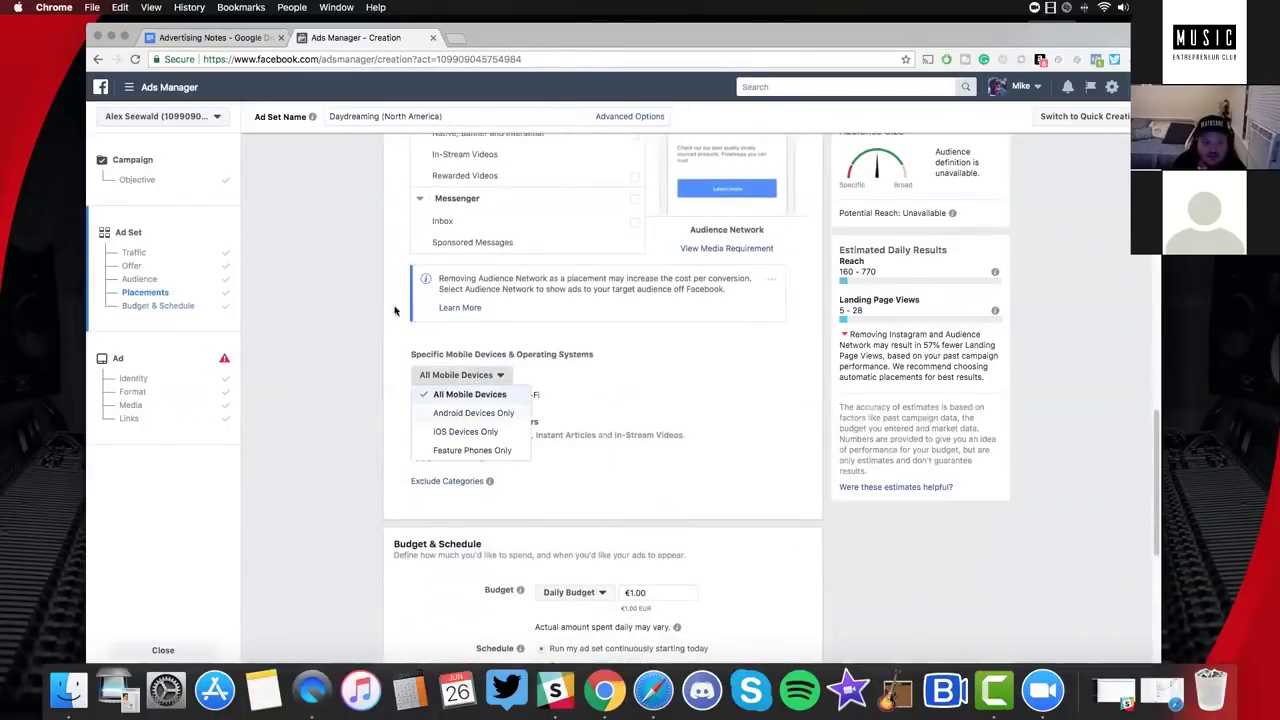
Check the device types available for the placements.
{"action": "scroll", "coordinate": [321, 331], "scroll_direction": "up", "scroll_amount": 8}
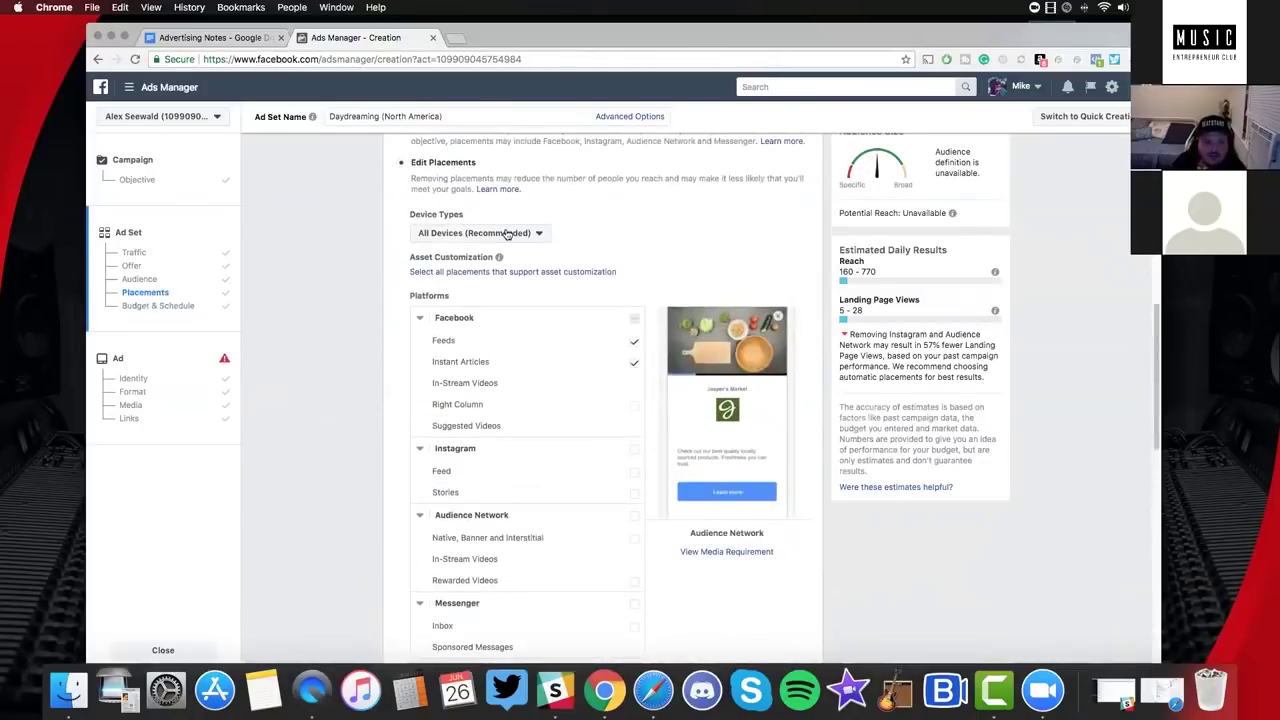
{"action": "left_click", "coordinate": [475, 232]}
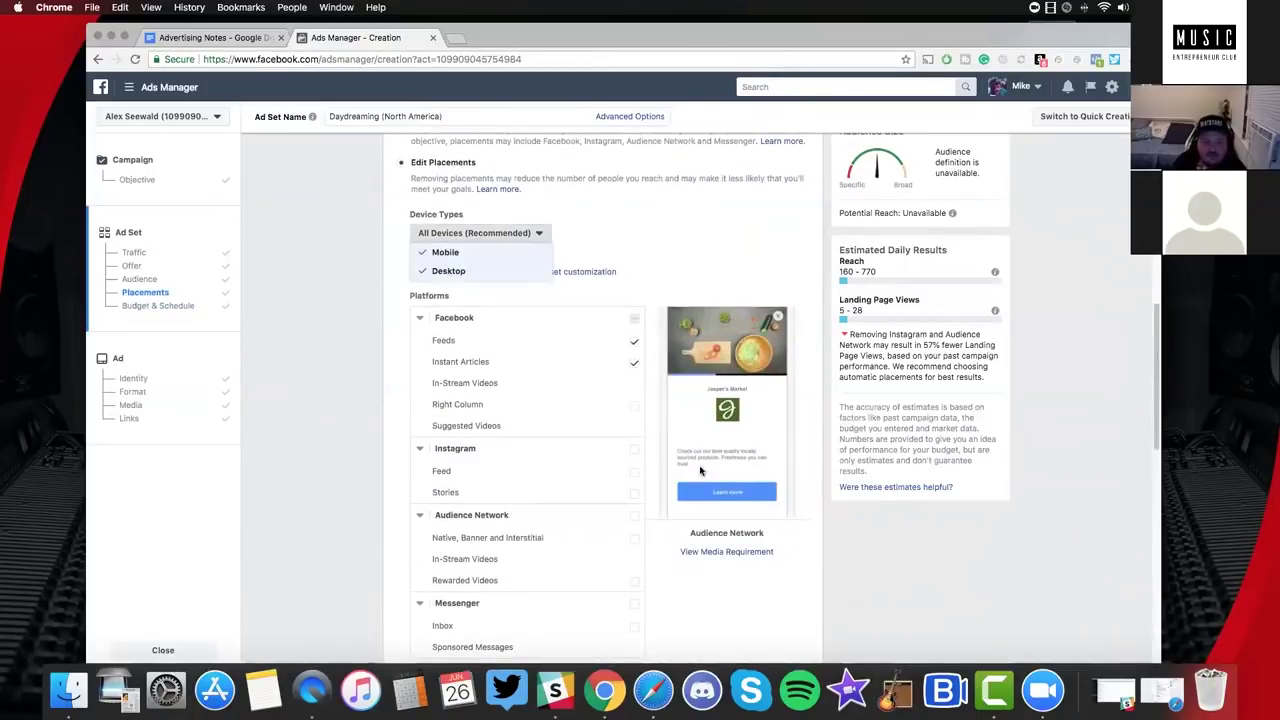
{"action": "left_click", "coordinate": [480, 232]}
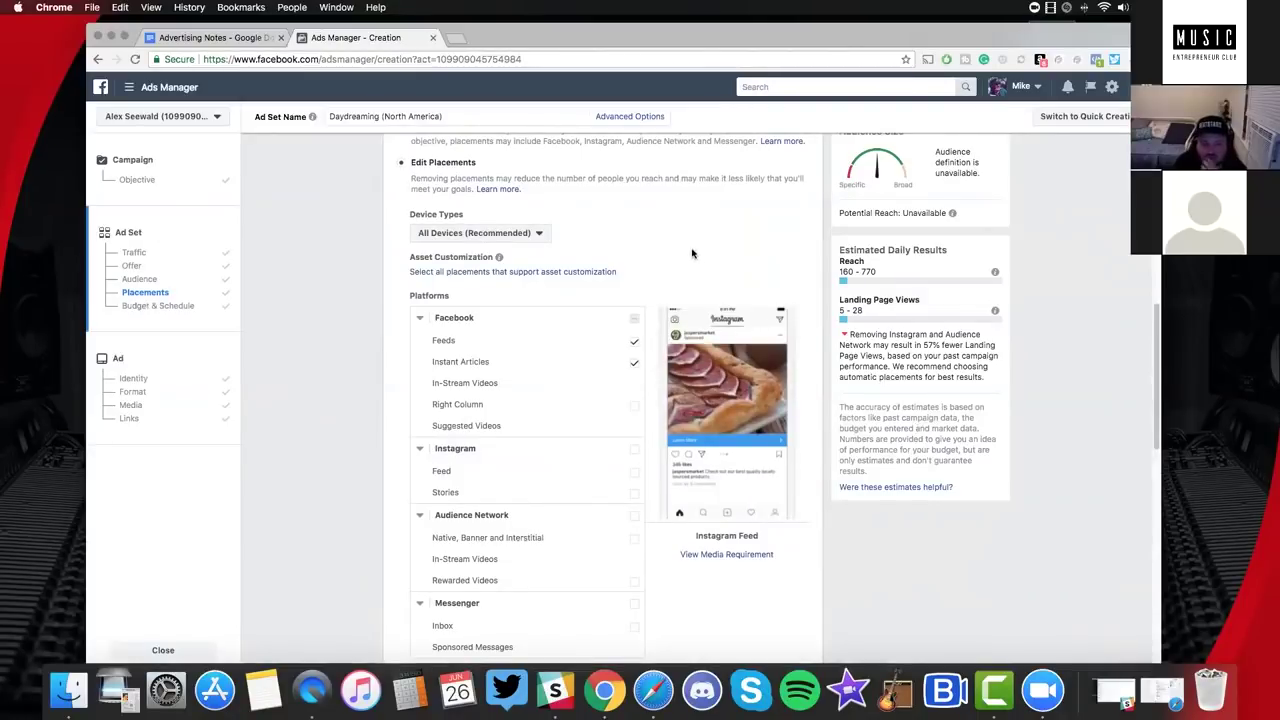
Re-enable the Instagram feed and stories placements and review the platform selection.
{"action": "scroll", "coordinate": [570, 410], "scroll_direction": "up", "scroll_amount": 5}
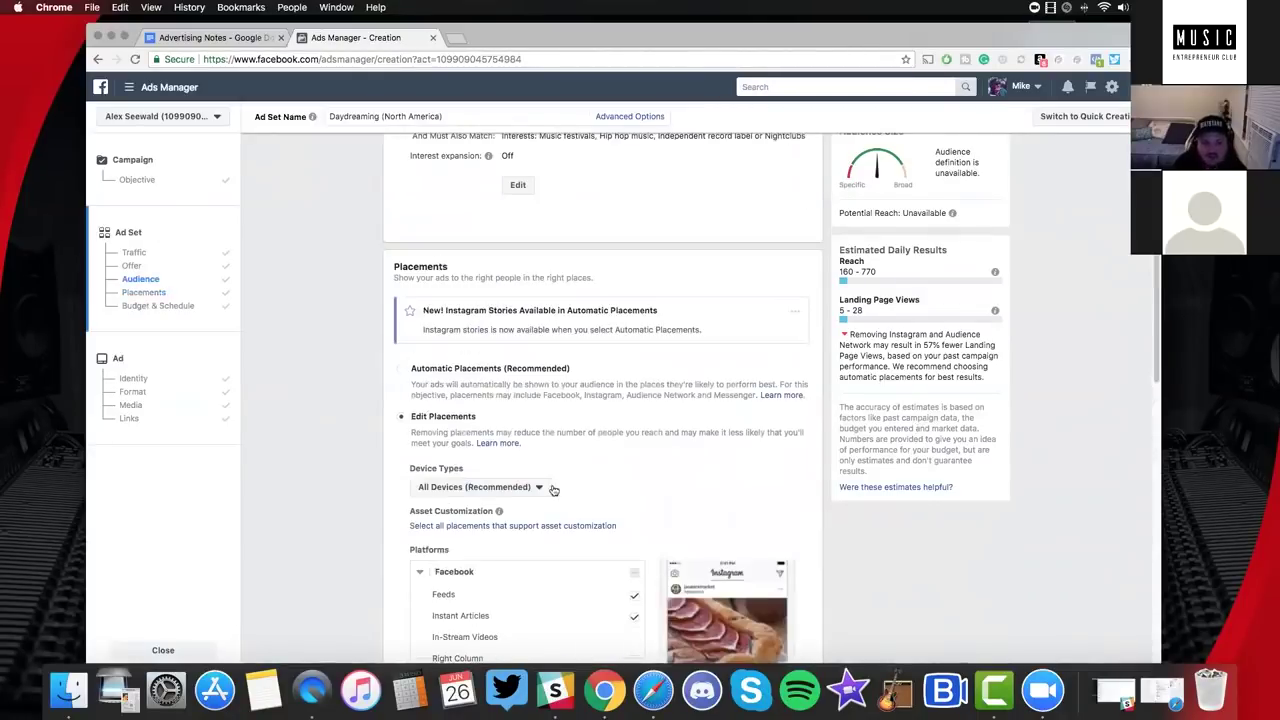
{"action": "scroll", "coordinate": [568, 478], "scroll_direction": "down", "scroll_amount": 3}
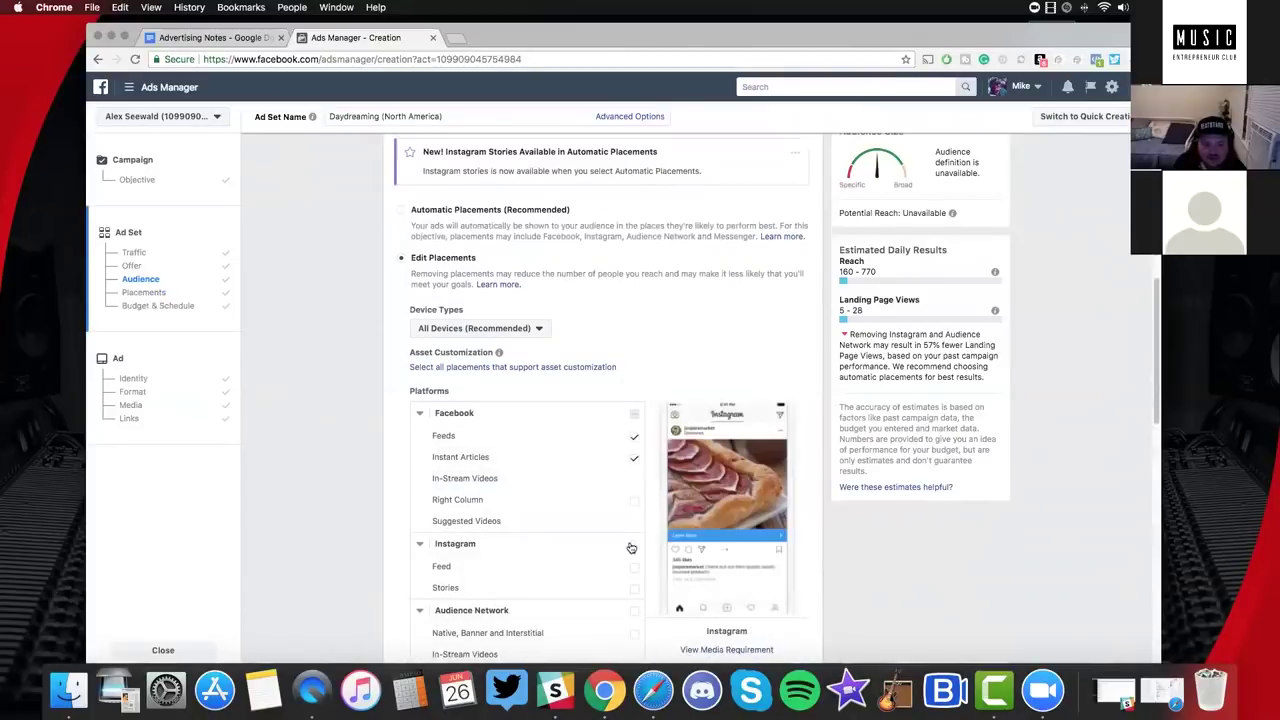
{"action": "scroll", "coordinate": [412, 478], "scroll_direction": "down", "scroll_amount": 7}
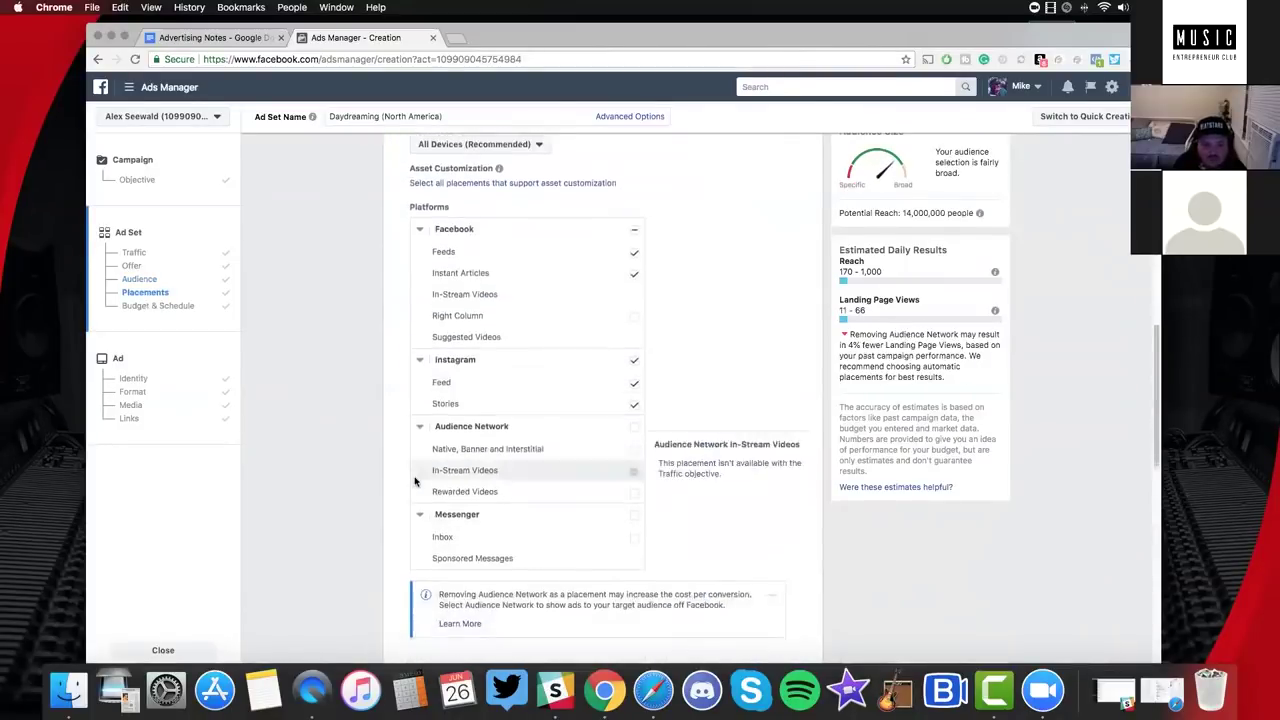
{"action": "scroll", "coordinate": [701, 180], "scroll_direction": "up", "scroll_amount": 3}
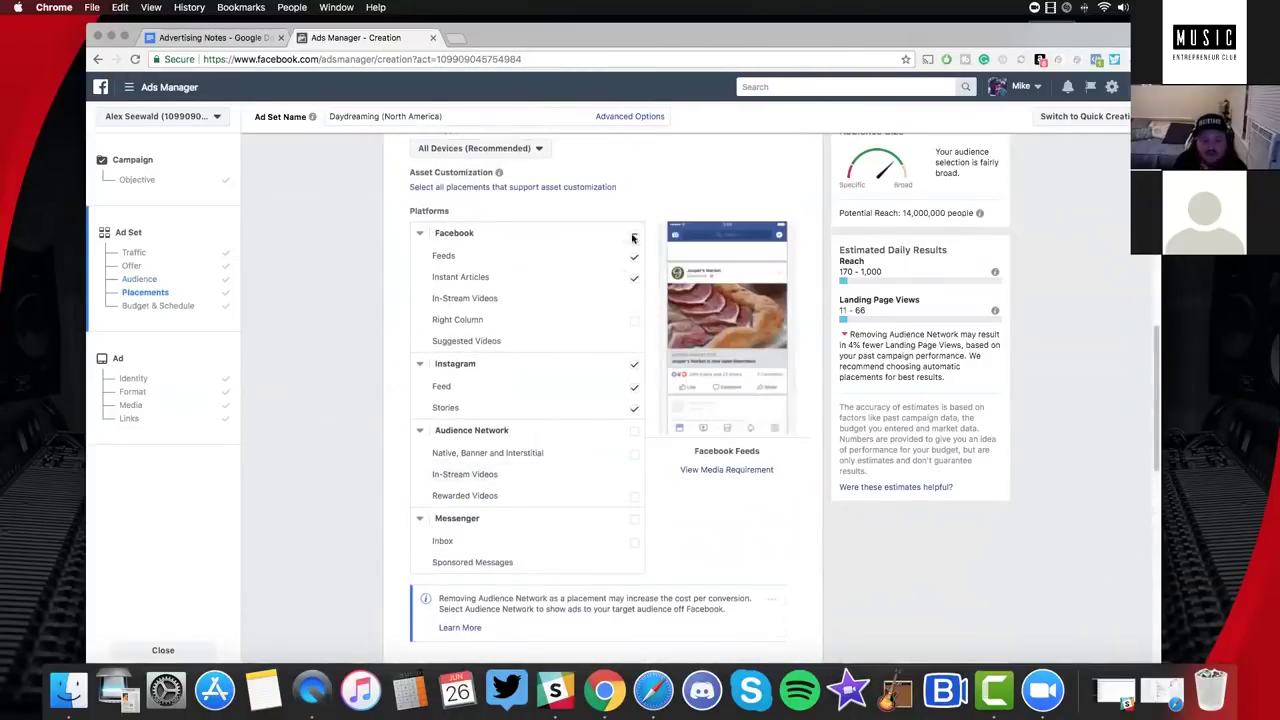
{"action": "scroll", "coordinate": [502, 510], "scroll_direction": "down", "scroll_amount": 2}
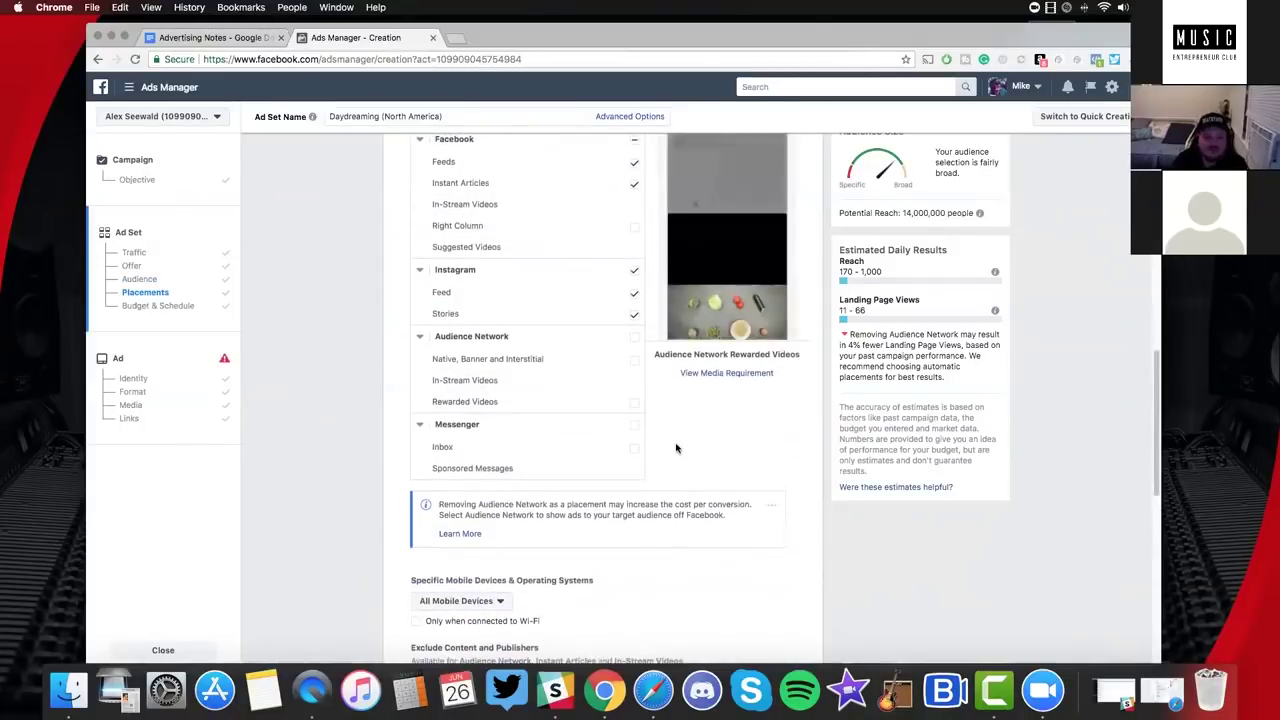
{"action": "scroll", "coordinate": [688, 446], "scroll_direction": "up", "scroll_amount": 1}
{"action": "scroll", "coordinate": [690, 450], "scroll_direction": "up", "scroll_amount": 1}
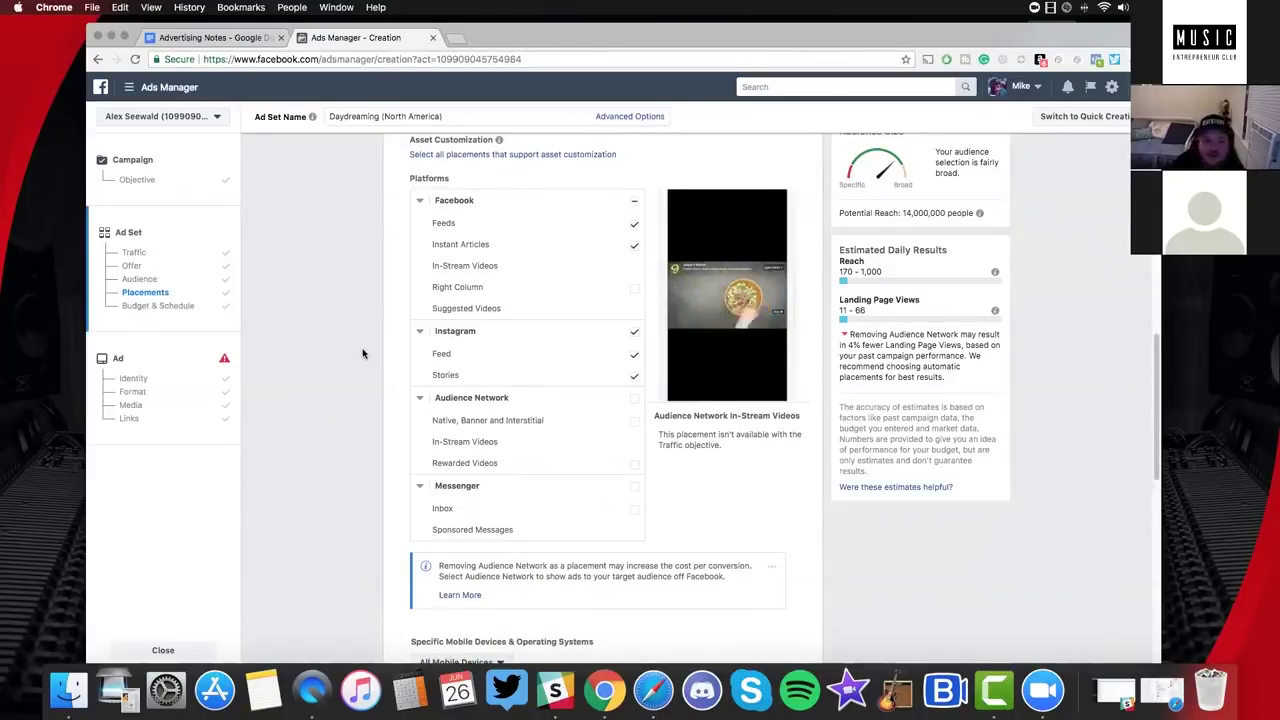
Continue from the ad set's budget and schedule settings to the ad setup.
{"action": "scroll", "coordinate": [360, 356], "scroll_direction": "down", "scroll_amount": 3}
{"action": "scroll", "coordinate": [362, 355], "scroll_direction": "down", "scroll_amount": 12}
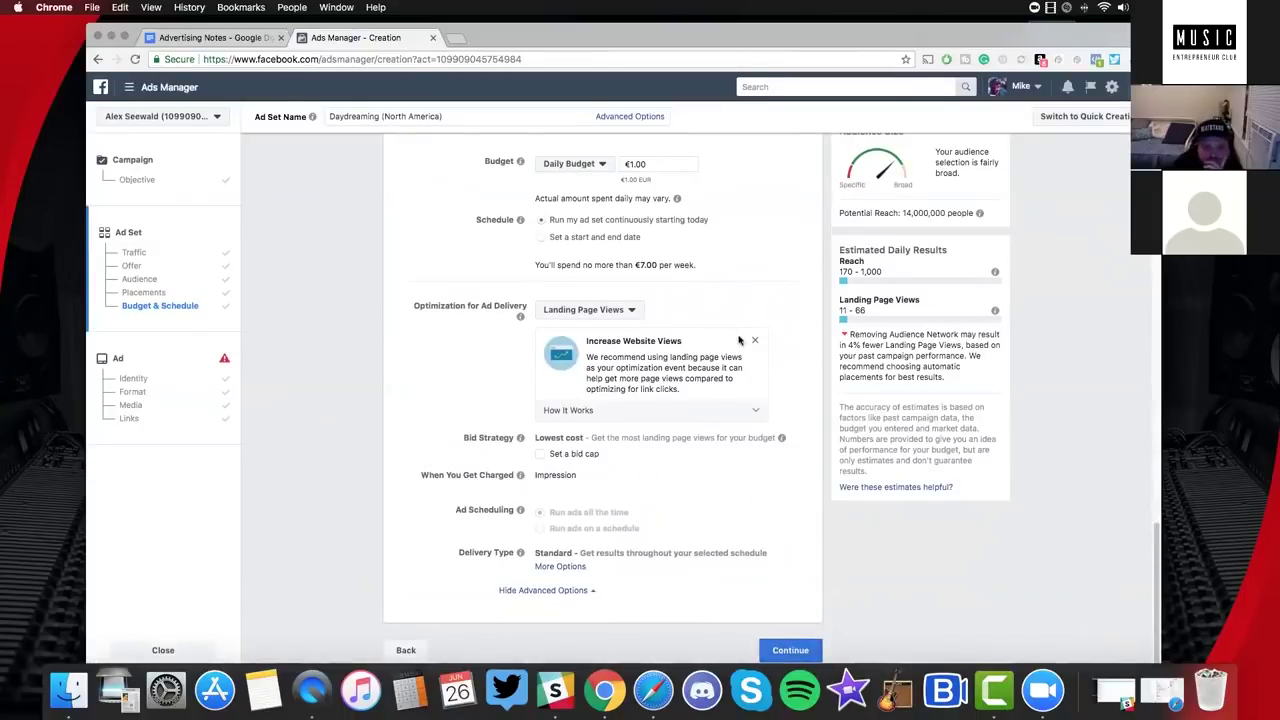
{"action": "left_click", "coordinate": [790, 651]}
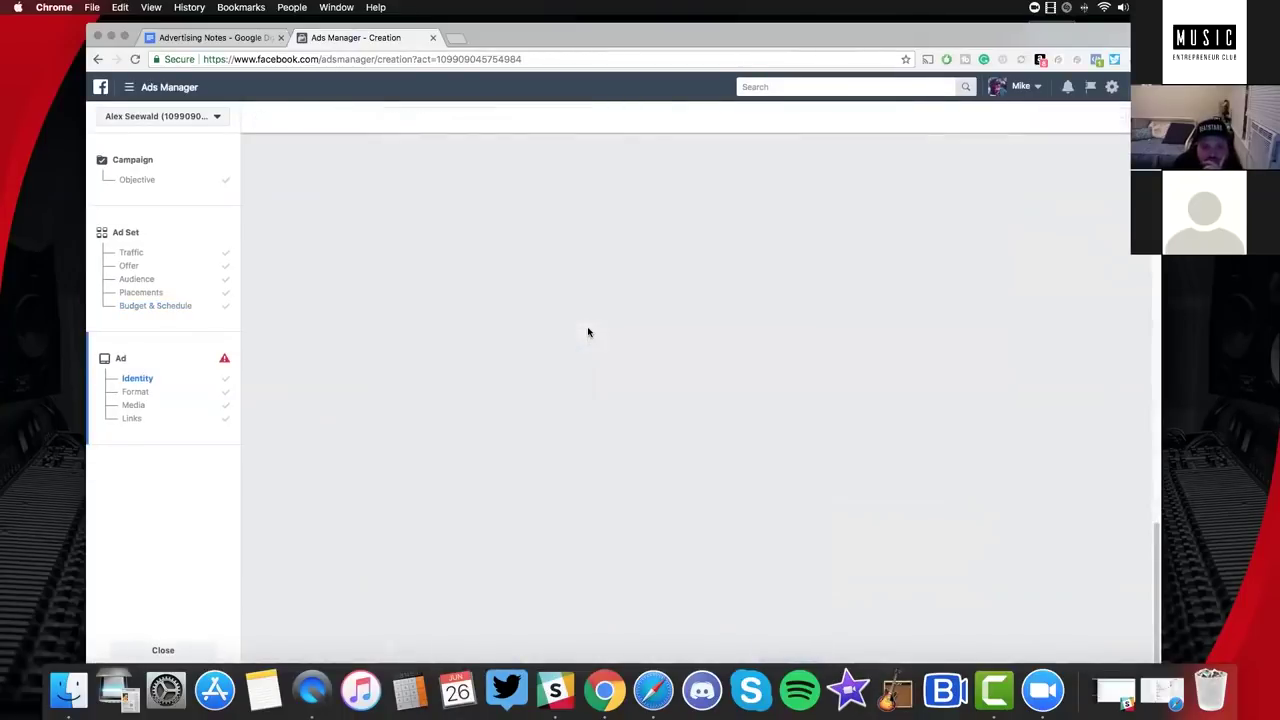
Examine the ad's identity, format and video sections, including the preview image and caption options.
{"action": "scroll", "coordinate": [588, 333], "scroll_direction": "down", "scroll_amount": 5}
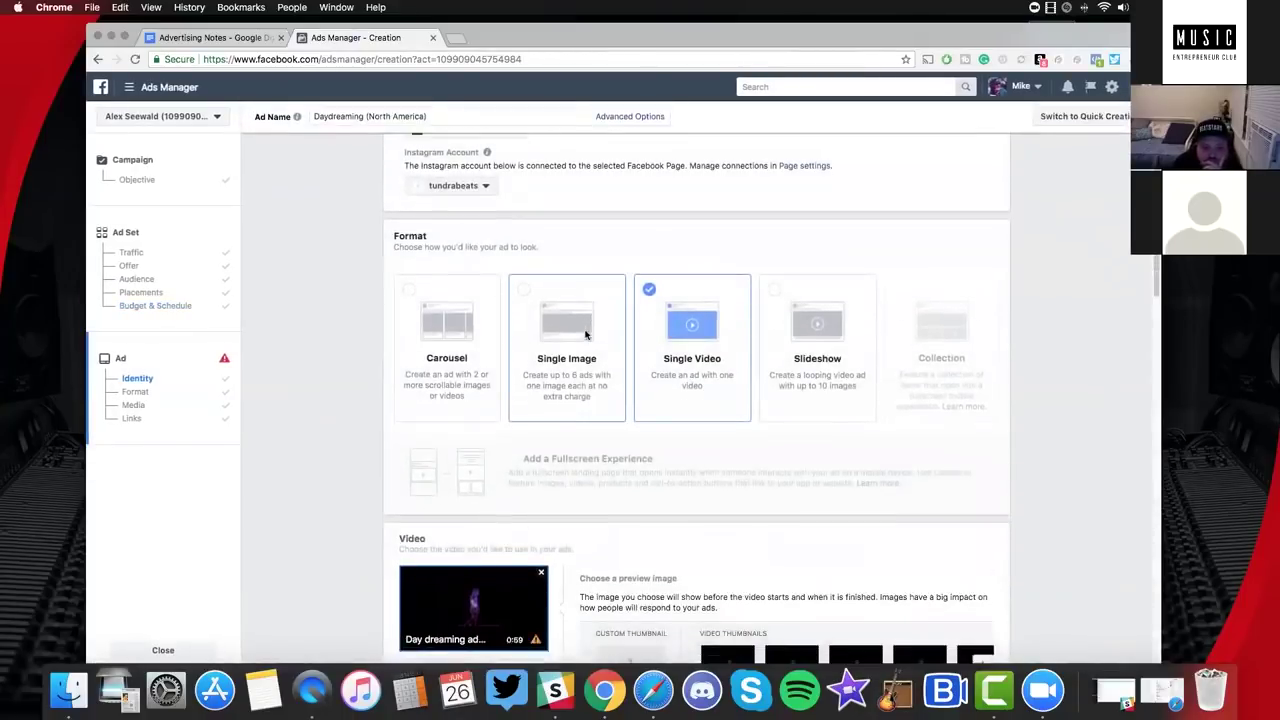
{"action": "scroll", "coordinate": [586, 333], "scroll_direction": "up", "scroll_amount": 6}
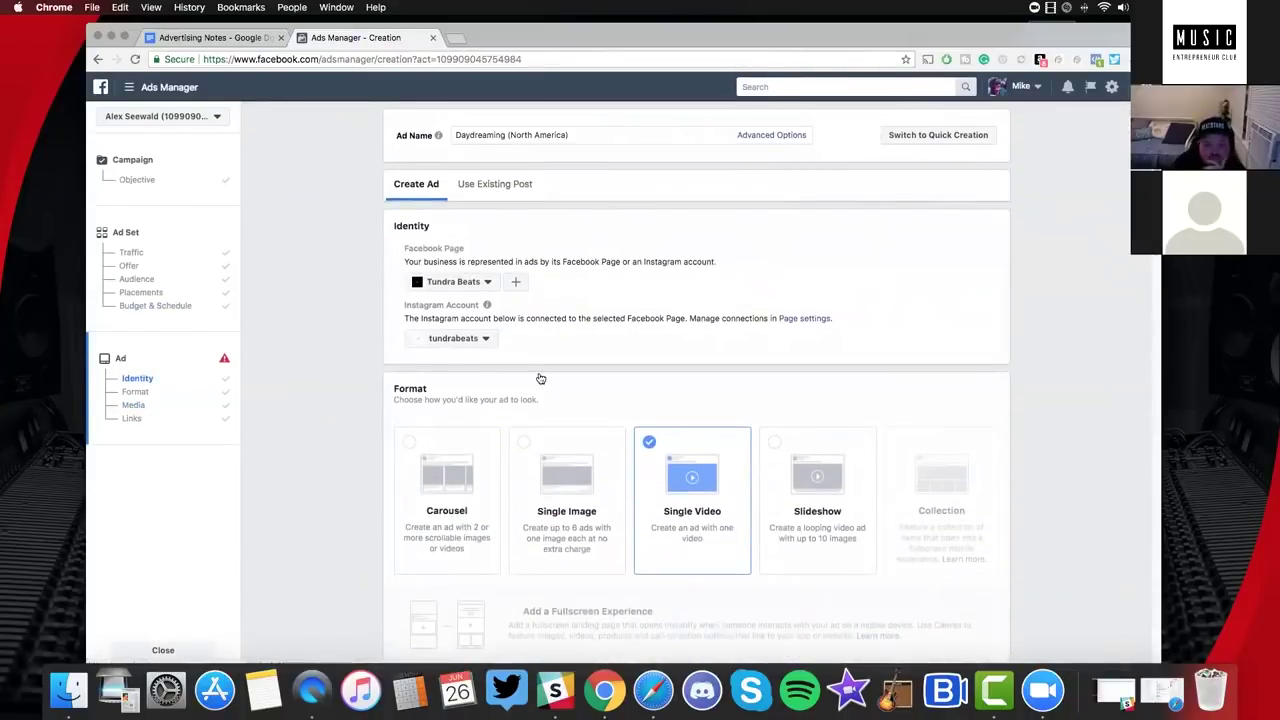
{"action": "scroll", "coordinate": [540, 377], "scroll_direction": "down", "scroll_amount": 5}
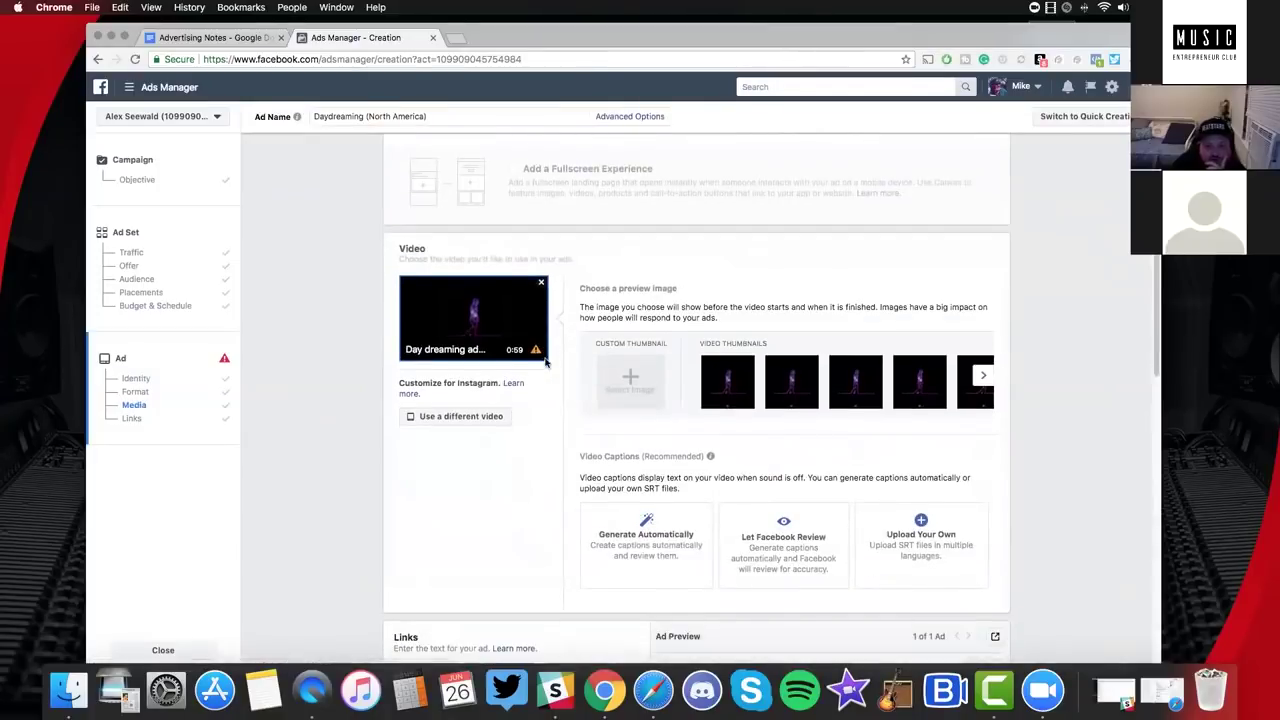
{"action": "scroll", "coordinate": [540, 365], "scroll_direction": "down", "scroll_amount": 3}
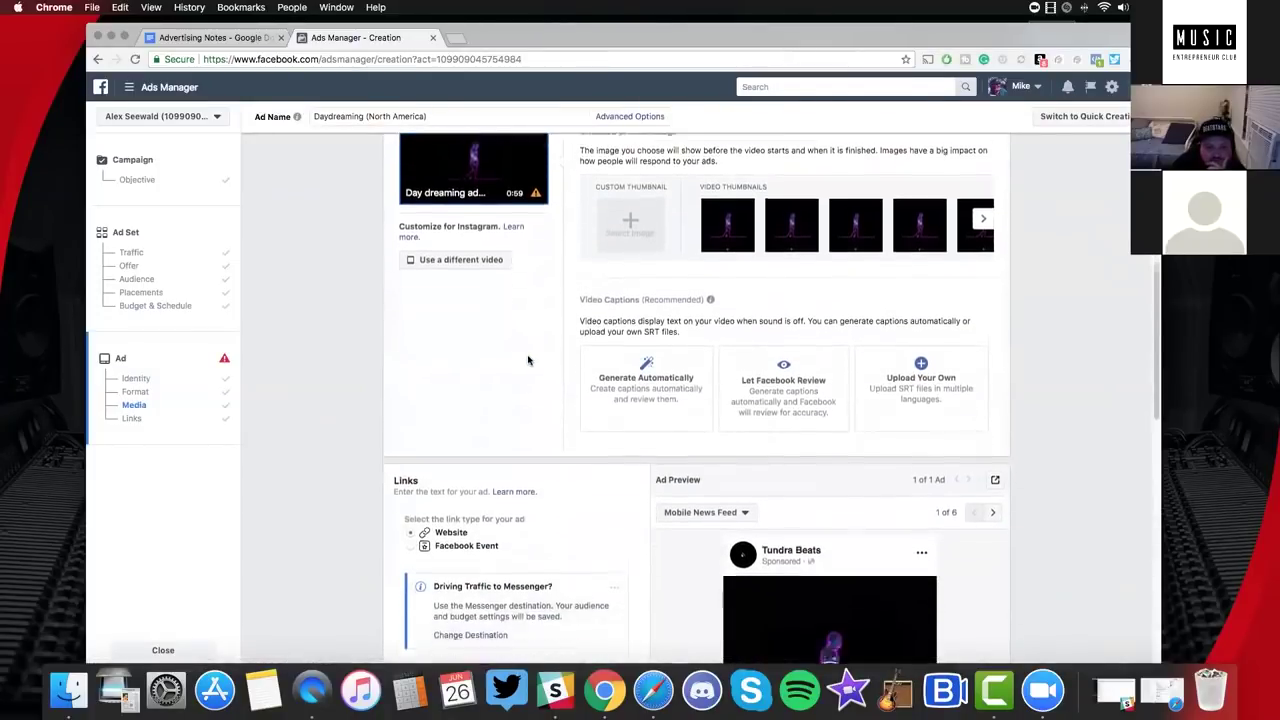
{"action": "scroll", "coordinate": [527, 362], "scroll_direction": "up", "scroll_amount": 3}
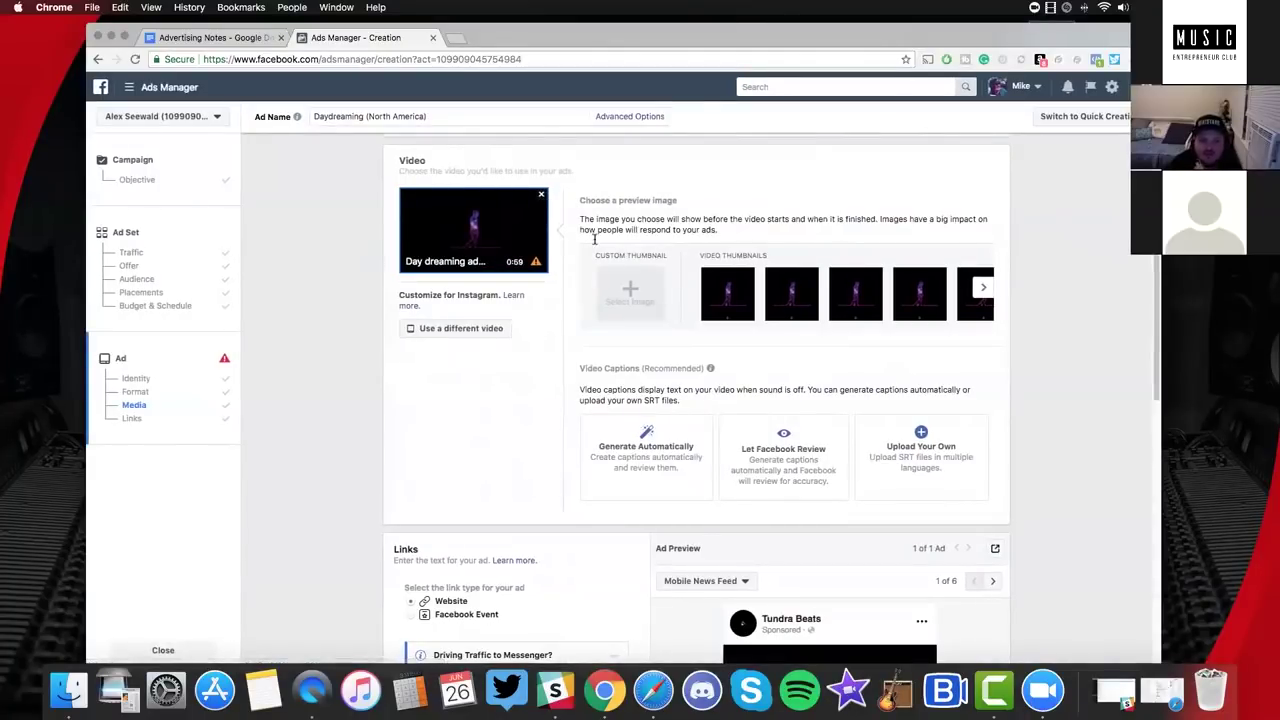
{"action": "scroll", "coordinate": [597, 307], "scroll_direction": "up", "scroll_amount": 2}
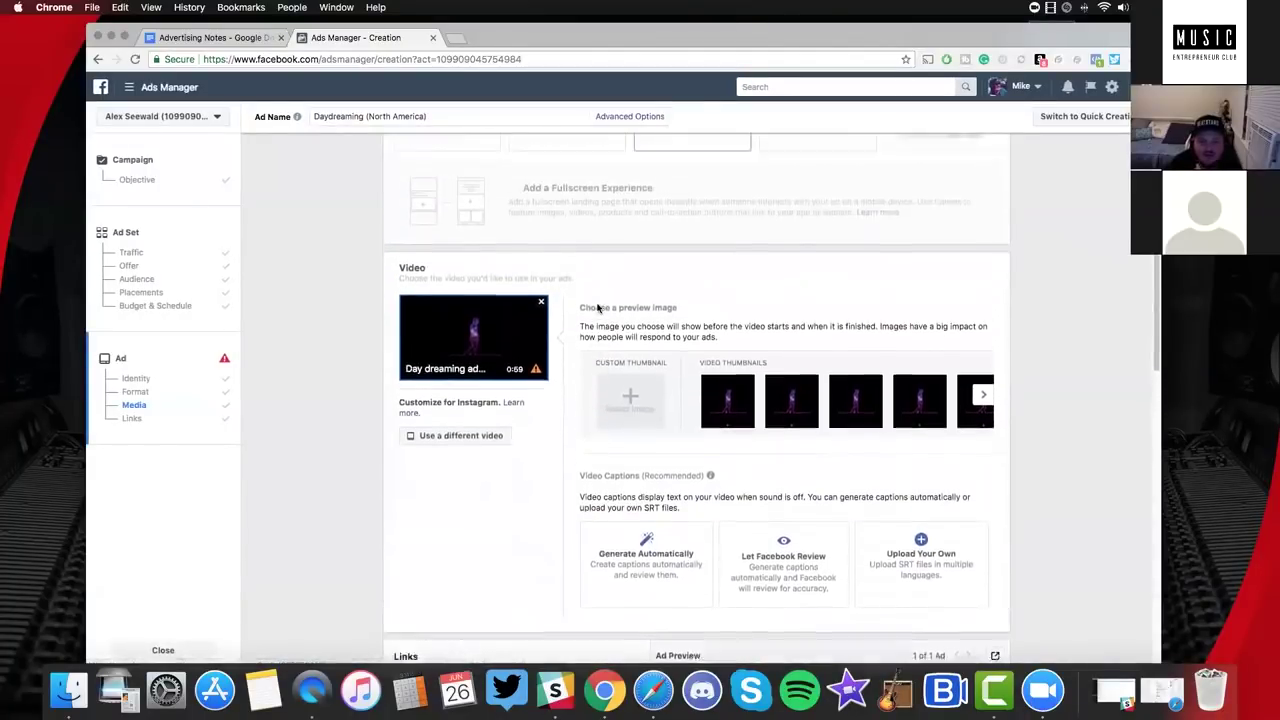
{"action": "scroll", "coordinate": [601, 307], "scroll_direction": "down", "scroll_amount": 1}
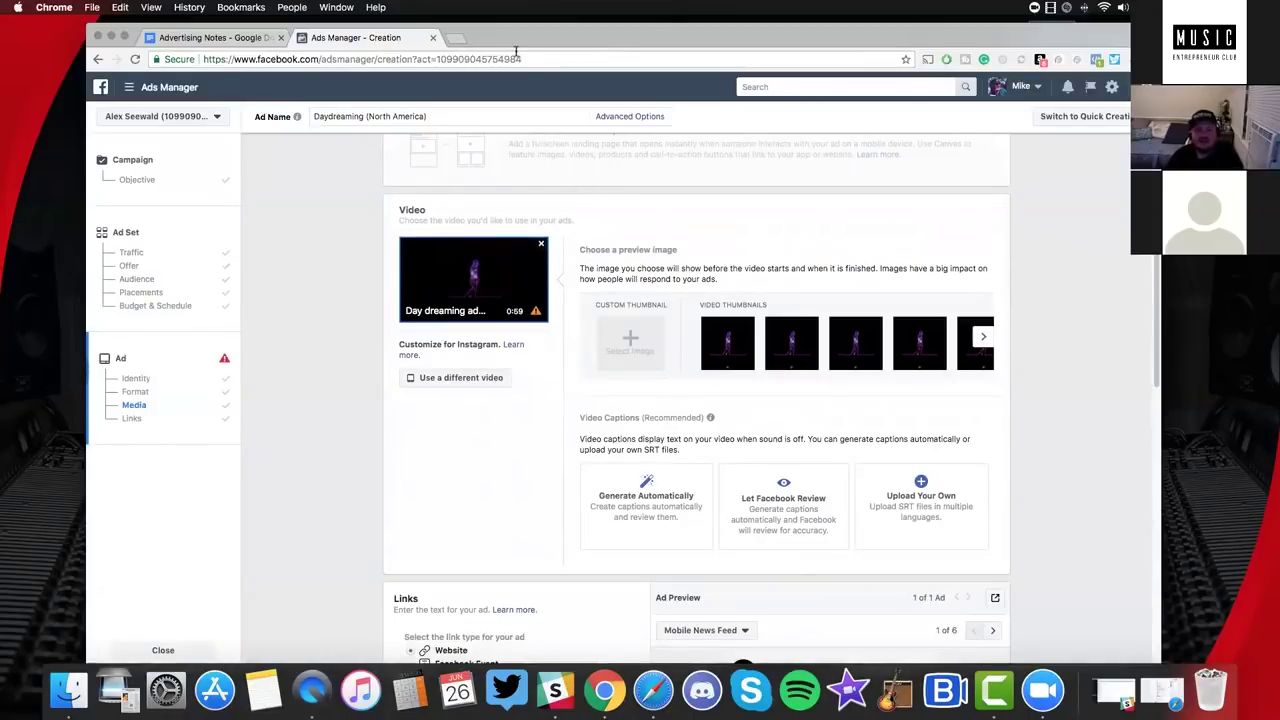
Browse the video thumbnails offered as preview images for the Daydreaming ad.
{"action": "left_click_drag", "start_coordinate": [516, 42], "coordinate": [518, 34]}
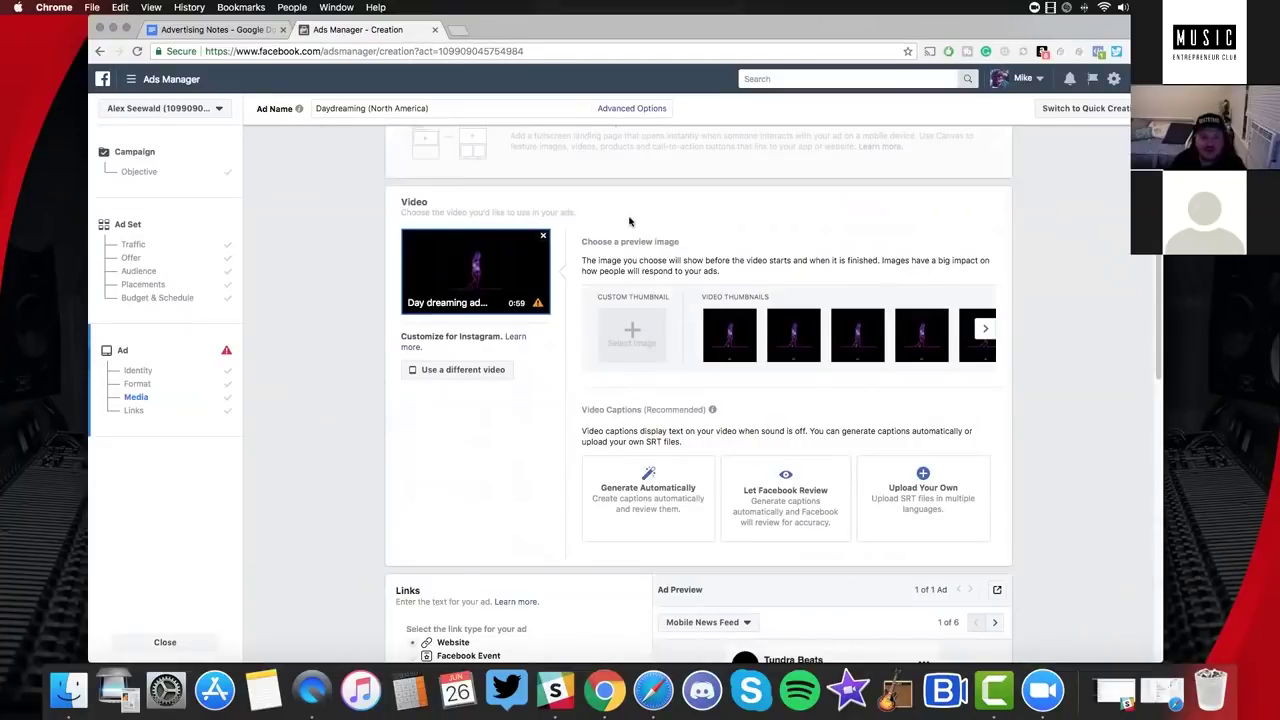
{"action": "scroll", "coordinate": [630, 221], "scroll_direction": "down", "scroll_amount": 2}
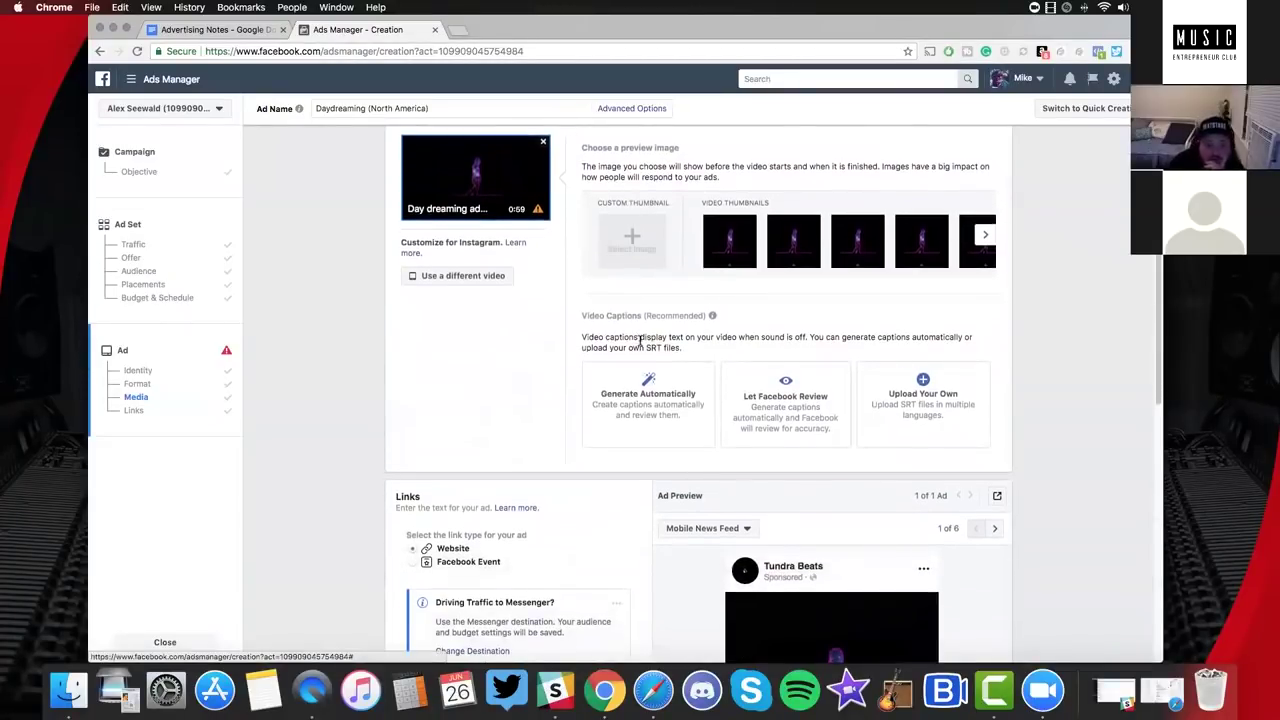
{"action": "scroll", "coordinate": [640, 341], "scroll_direction": "up", "scroll_amount": 5}
{"action": "scroll", "coordinate": [640, 341], "scroll_direction": "down", "scroll_amount": 2}
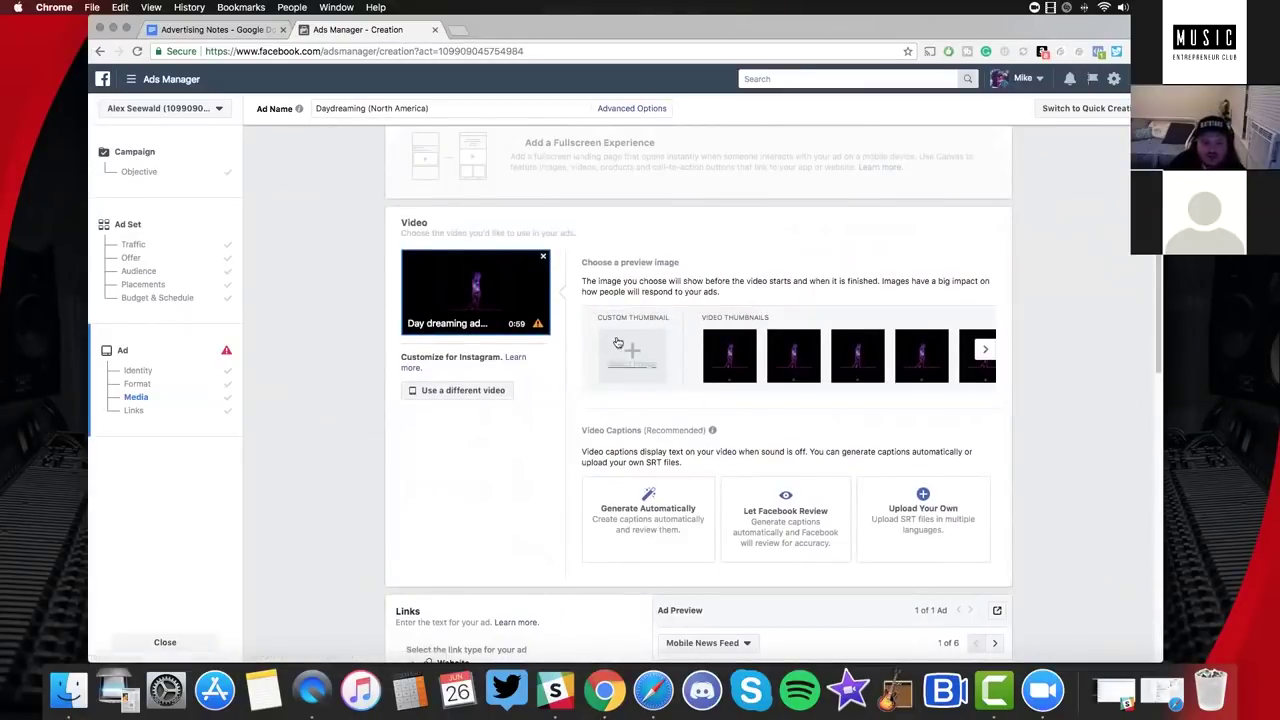
{"action": "left_click", "coordinate": [982, 352]}
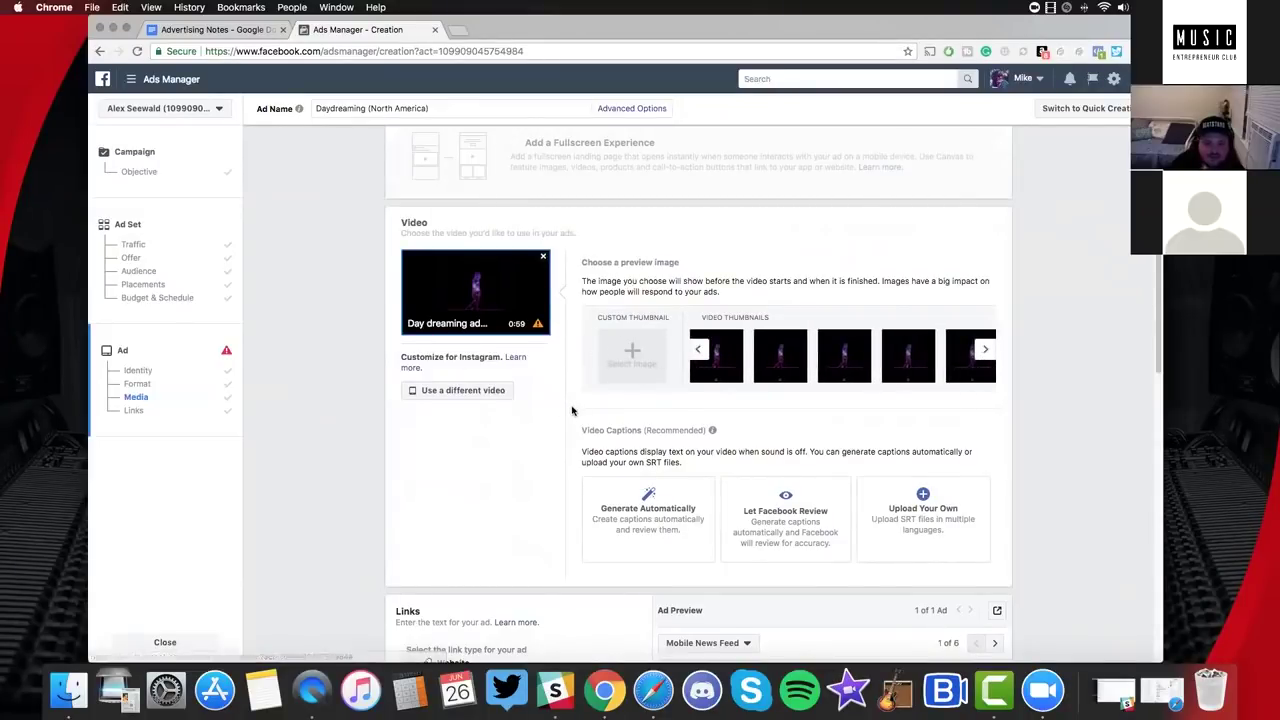
Open the ad's Website URL field in the Links section for editing.
{"action": "scroll", "coordinate": [572, 410], "scroll_direction": "down", "scroll_amount": 8}
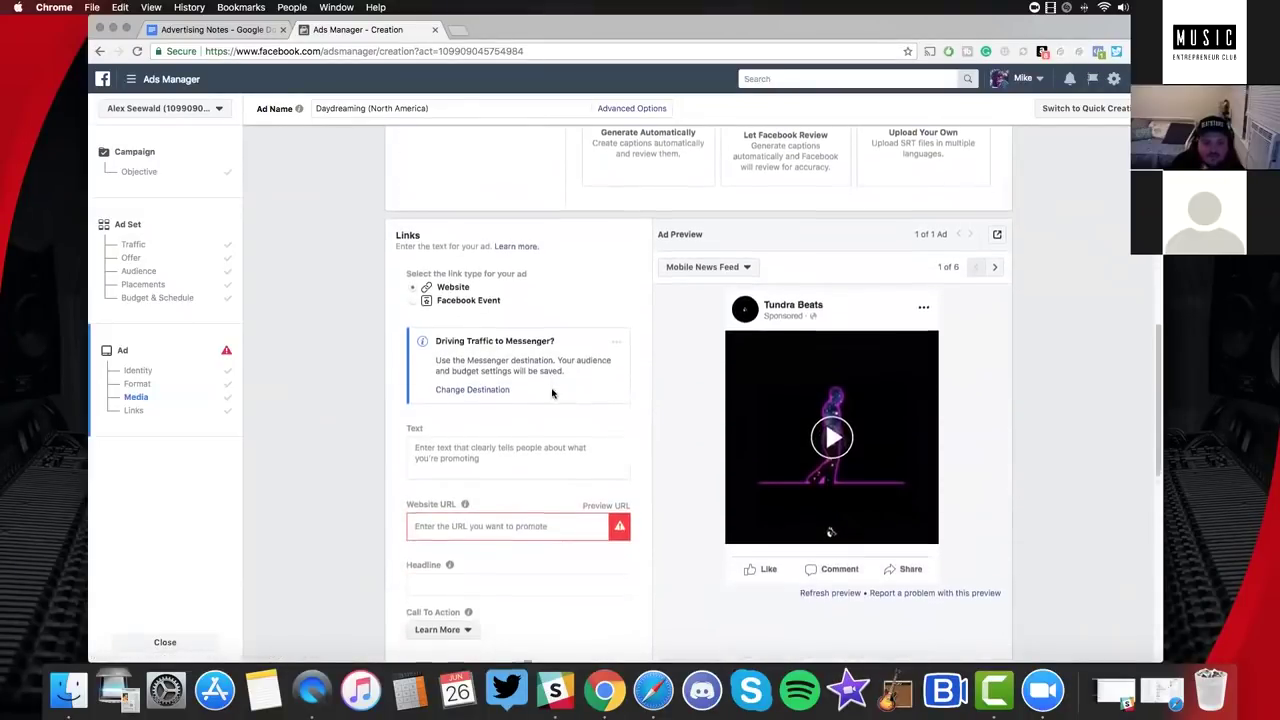
{"action": "scroll", "coordinate": [552, 393], "scroll_direction": "down", "scroll_amount": 3}
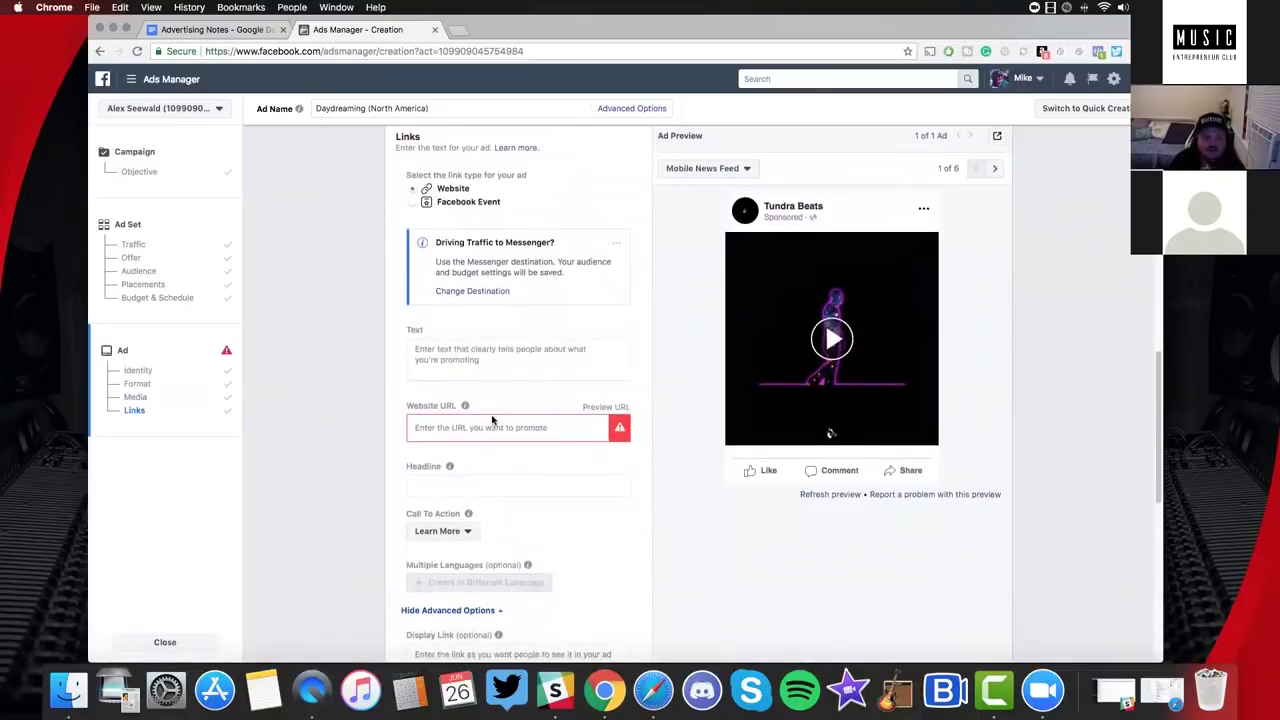
{"action": "left_click", "coordinate": [488, 427]}
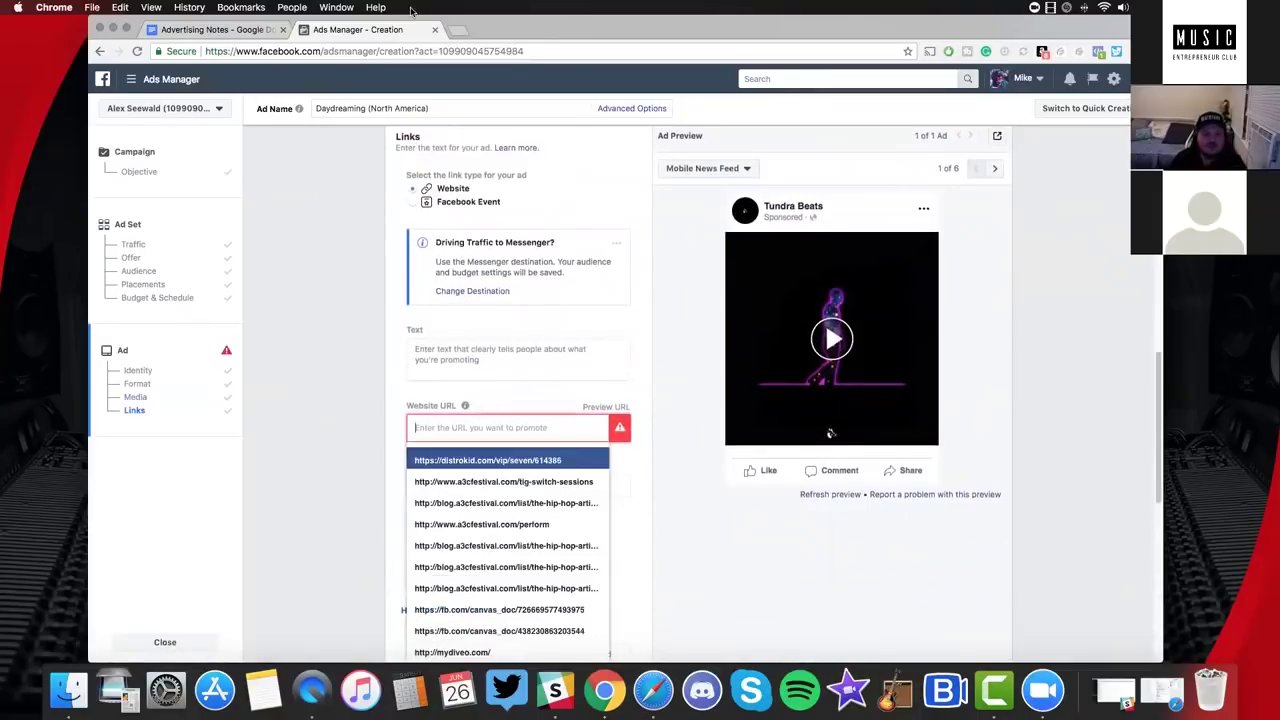
Search the web for "tundrabeats daydreaming" in a new browser tab and open the DayDreaming beat page on BeatStars.
{"action": "left_click", "coordinate": [458, 31]}
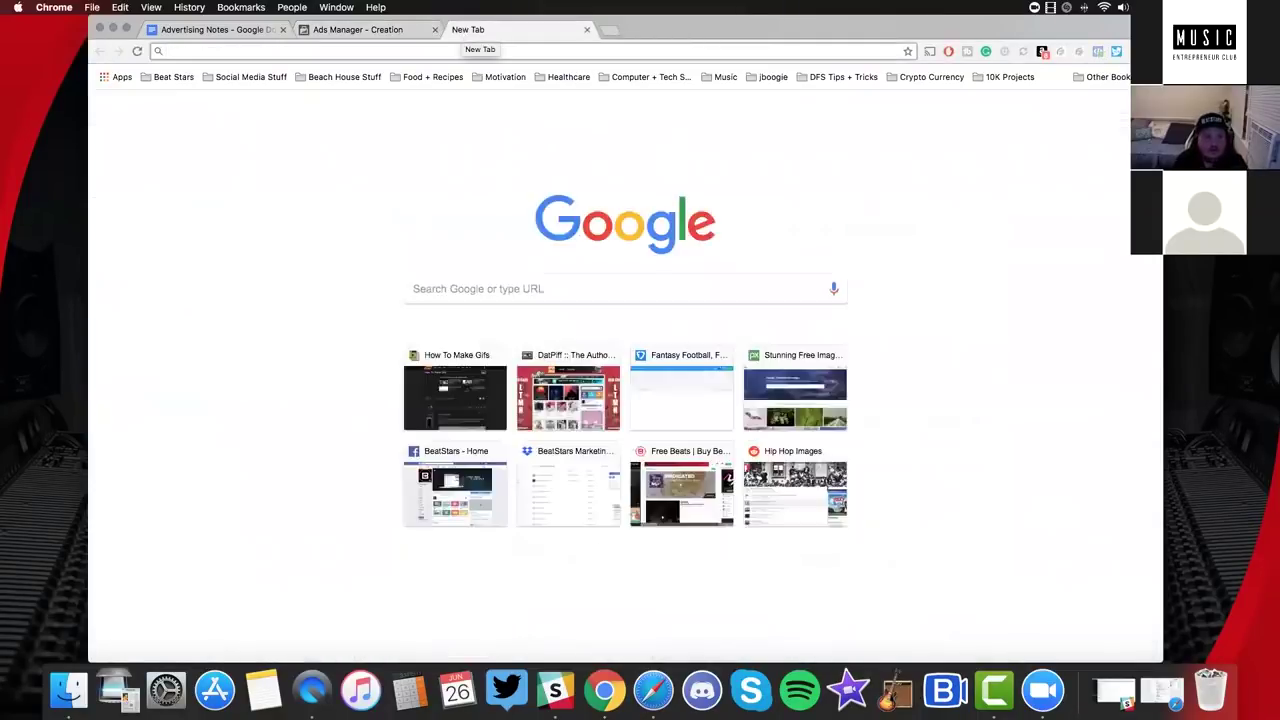
{"action": "type", "text": "tundrabeats"}
{"action": "key", "text": "BackSpace"}
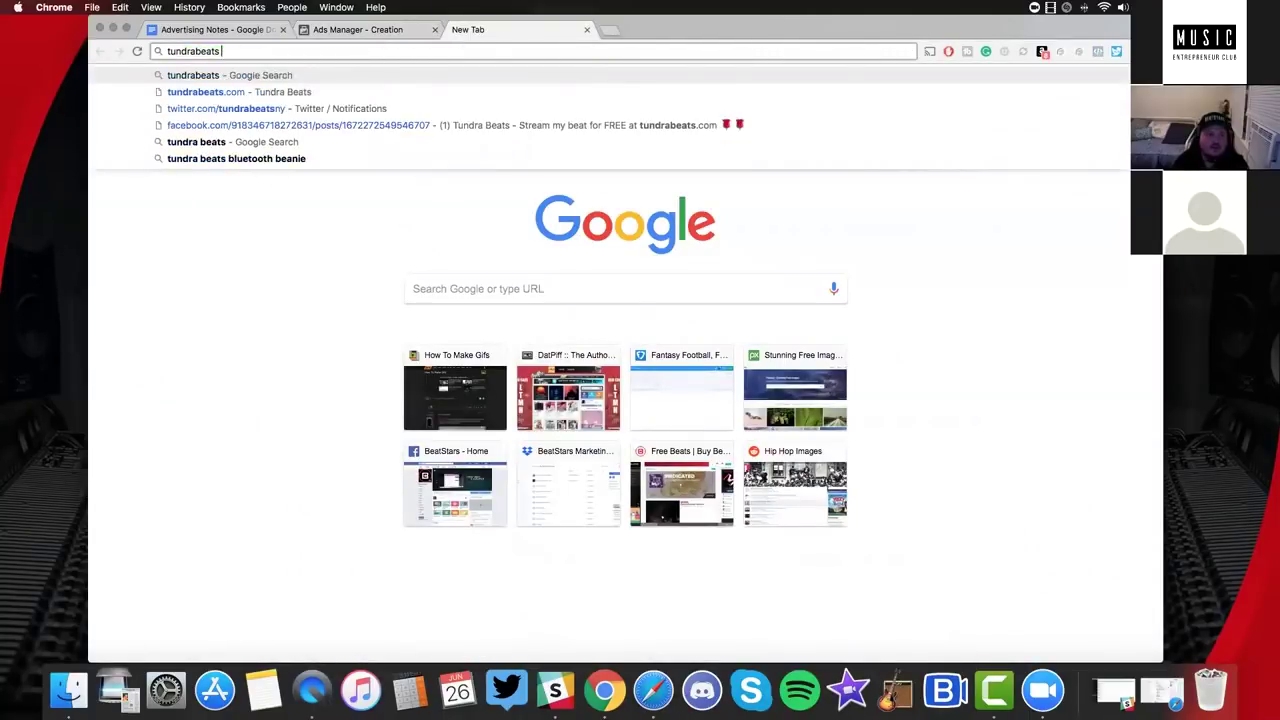
{"action": "type", "text": "daydreaming"}
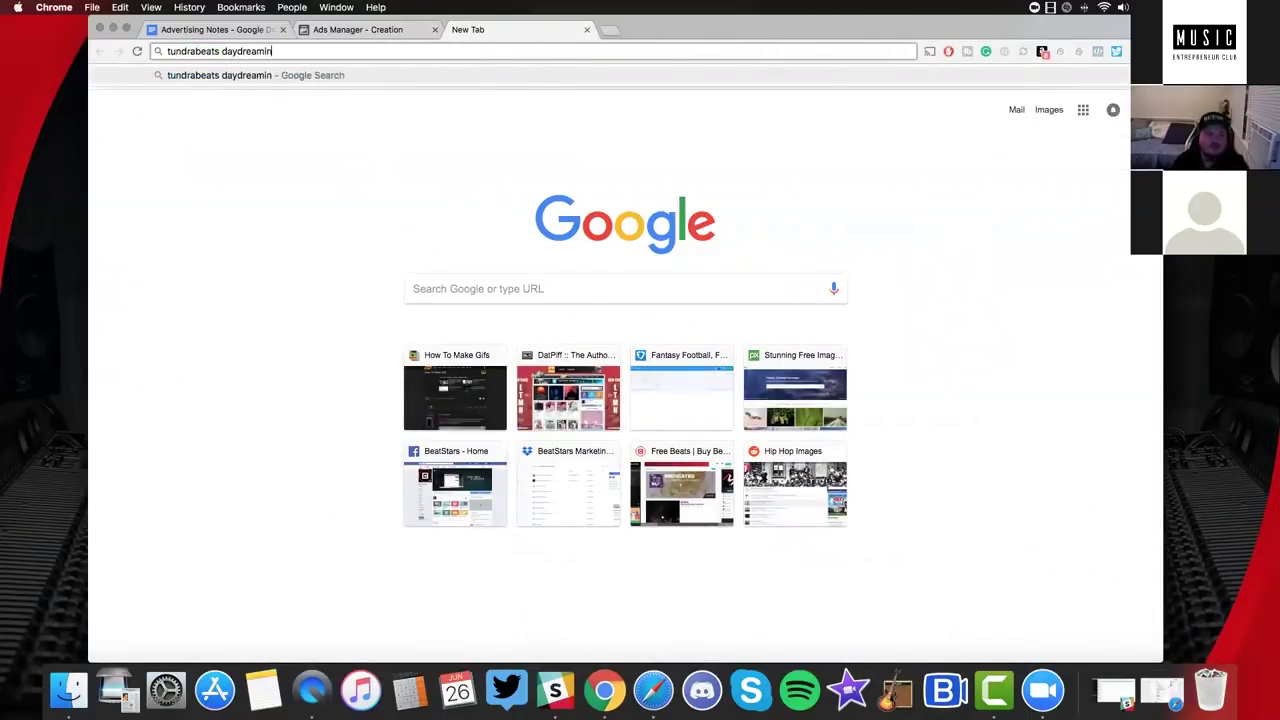
{"action": "key", "text": "Return"}
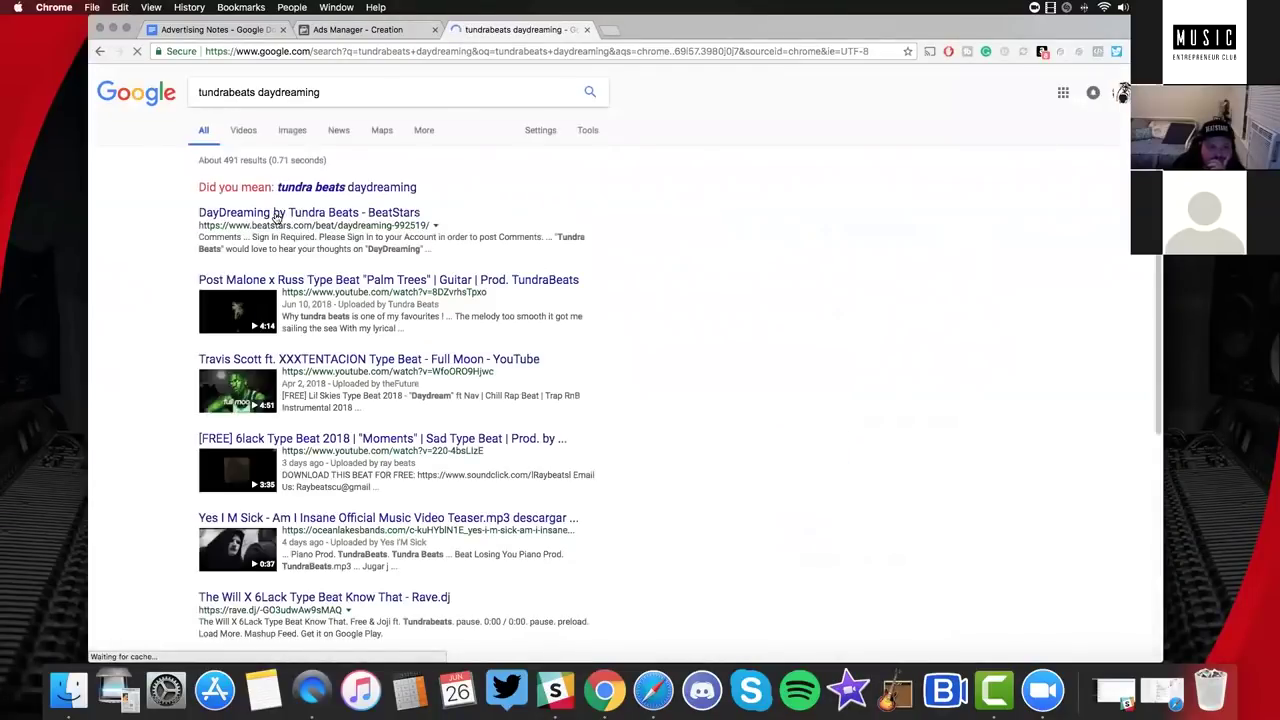
{"action": "left_click", "coordinate": [279, 213]}
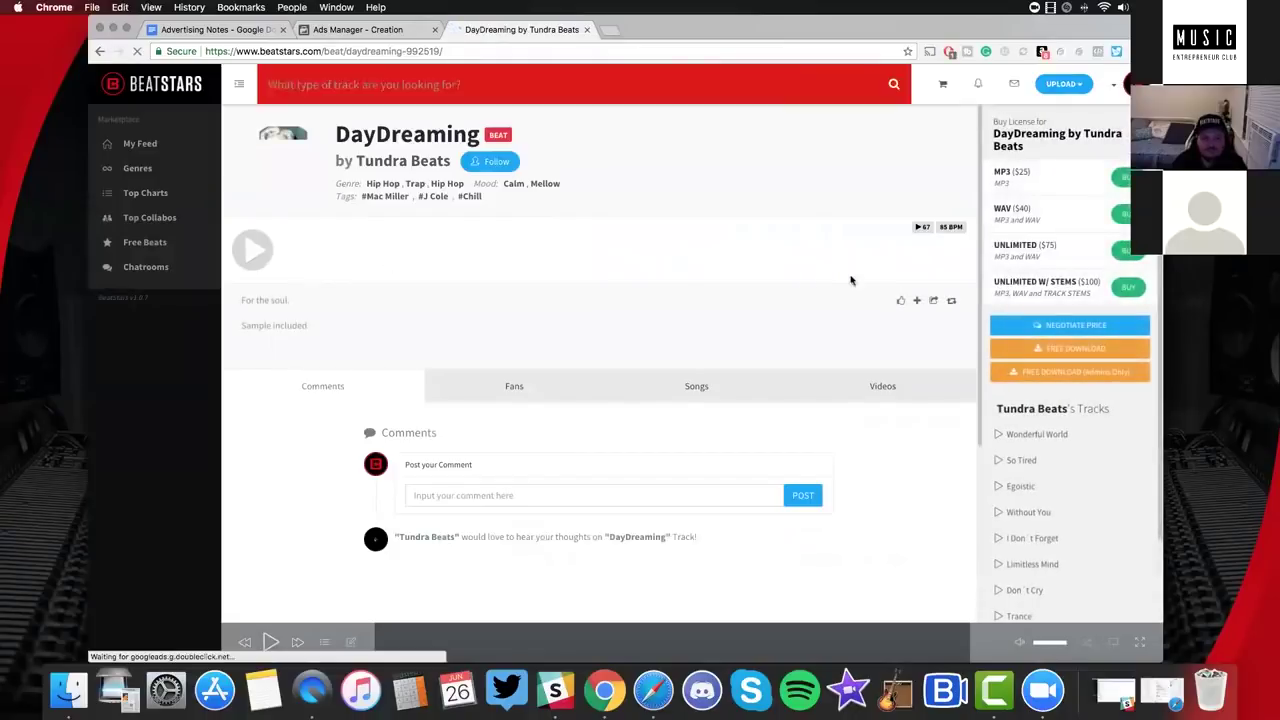
Go to tundrabeats.com and search its full track list for "daydreaming".
{"action": "left_click", "coordinate": [450, 52]}
{"action": "type", "text": "tundrabeats.com"}
{"action": "key", "text": "Return"}
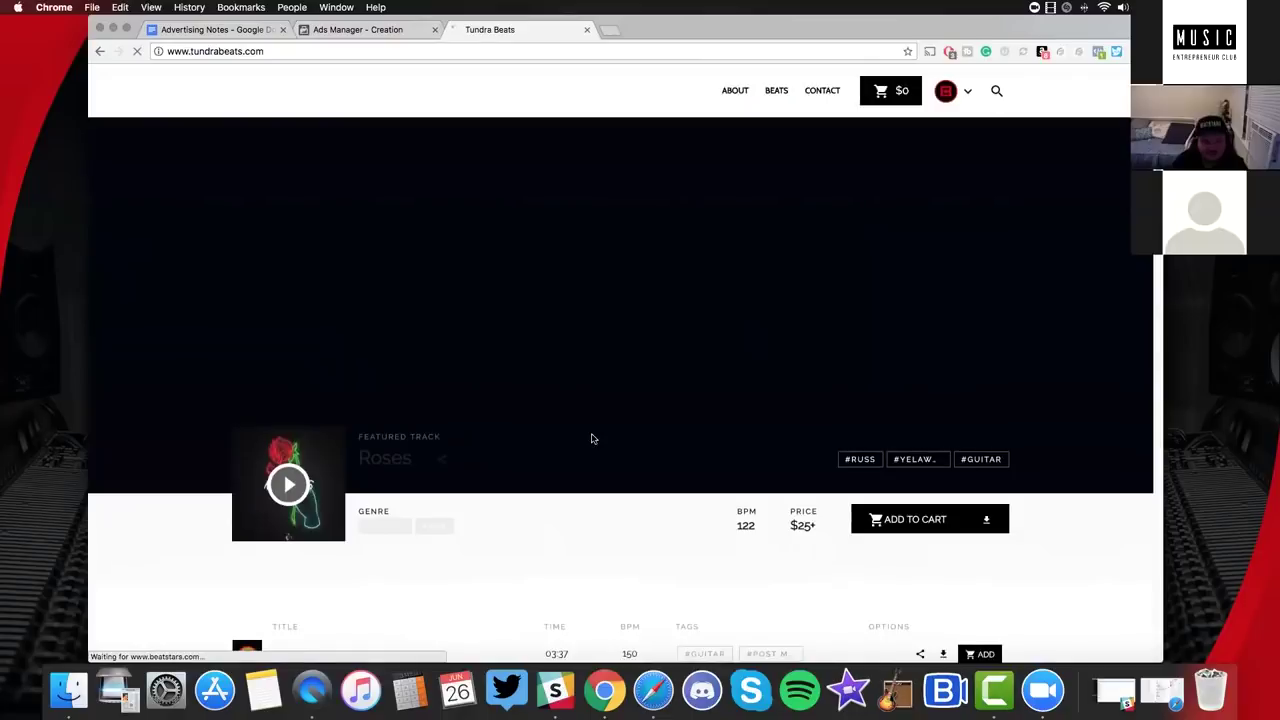
{"action": "scroll", "coordinate": [607, 428], "scroll_direction": "down", "scroll_amount": 5}
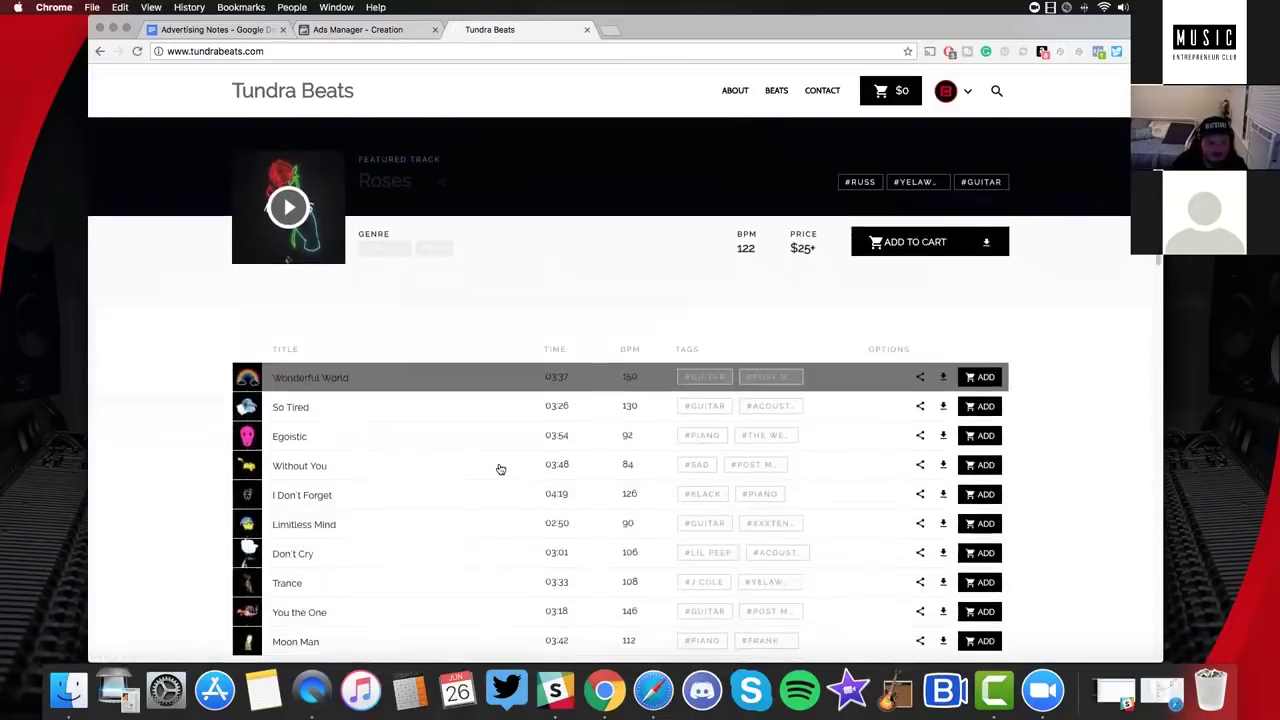
{"action": "left_click", "coordinate": [609, 586]}
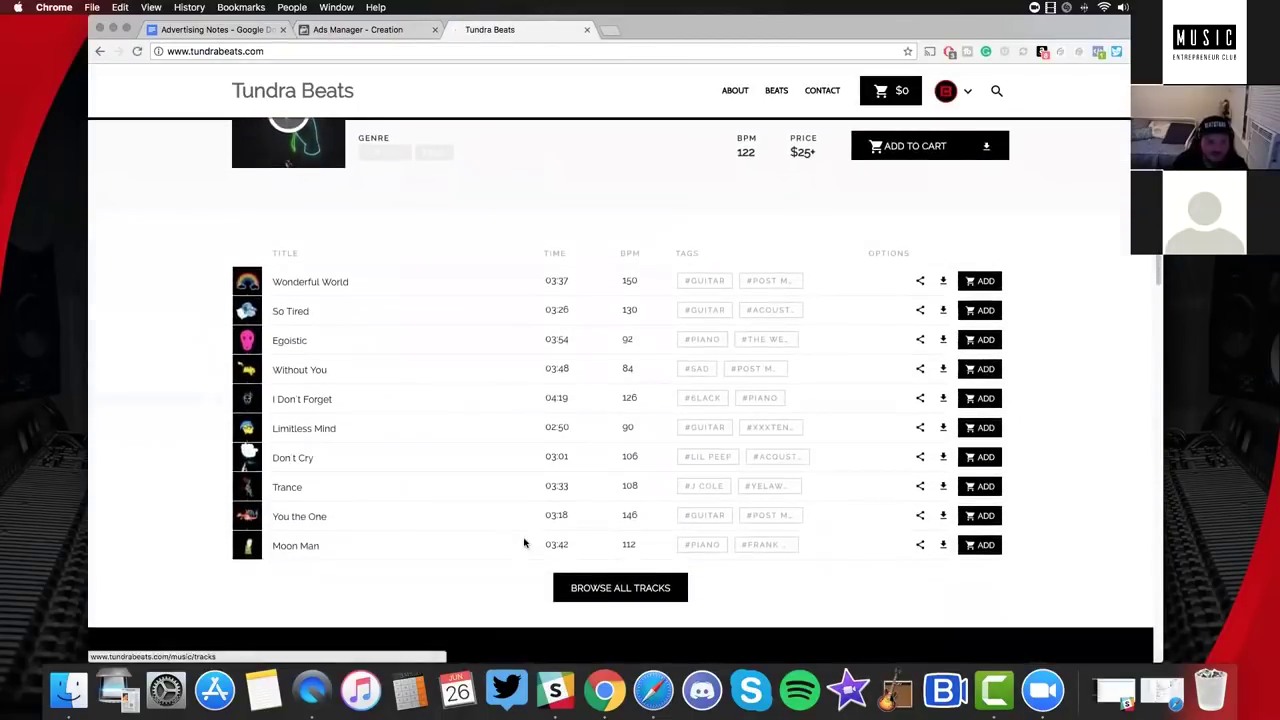
{"action": "left_click", "coordinate": [514, 256]}
{"action": "type", "text": "daydreaming"}
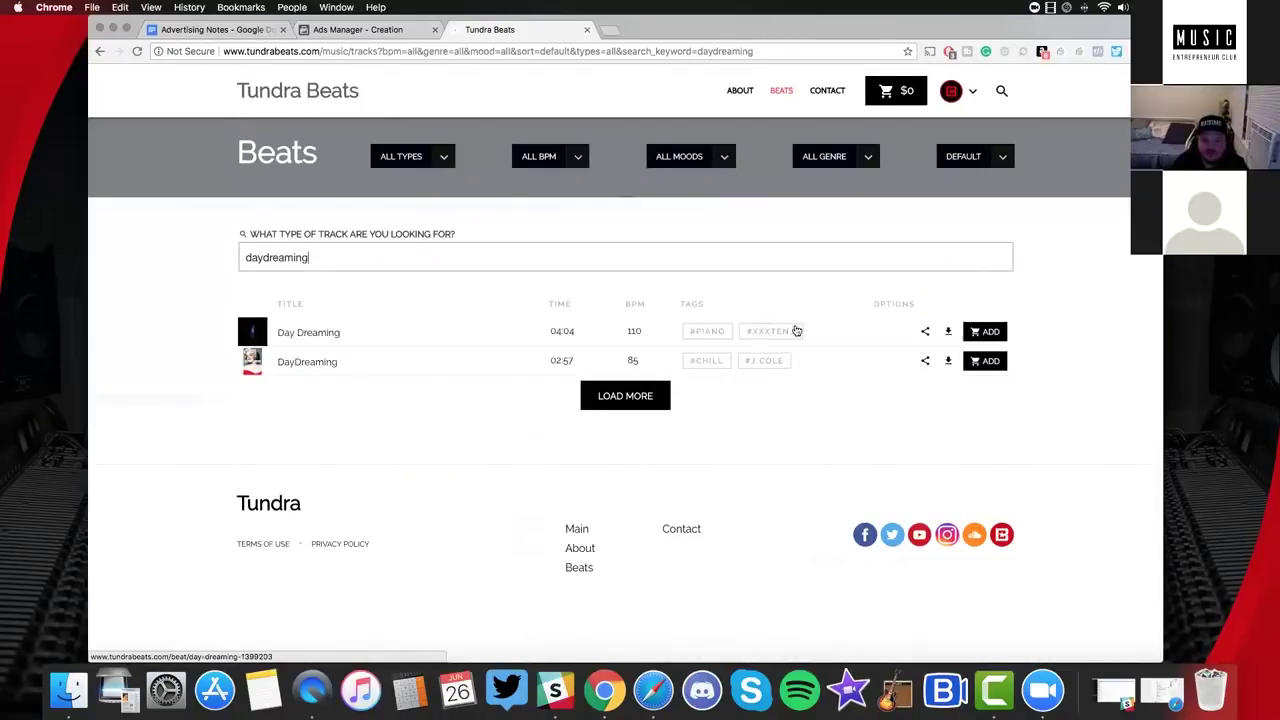
{"action": "left_click", "coordinate": [927, 332]}
{"action": "left_click", "coordinate": [514, 335]}
{"action": "key", "text": "super+c"}
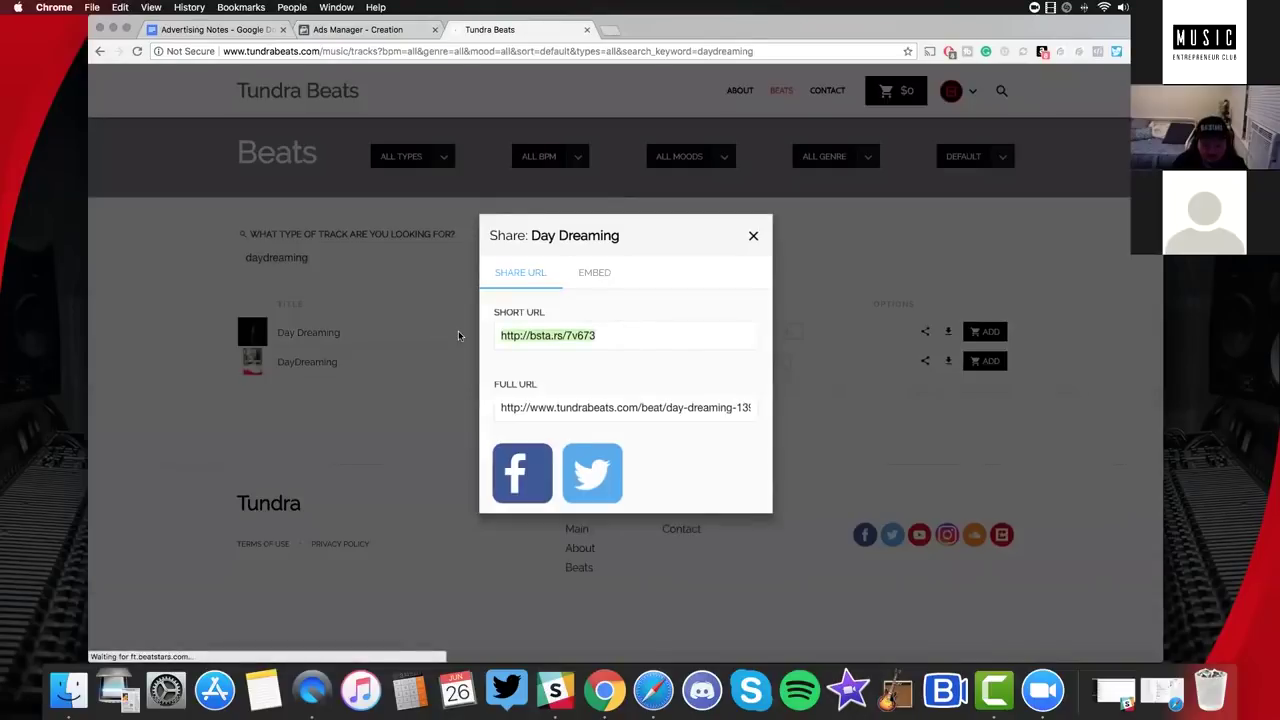
{"action": "left_click", "coordinate": [753, 235]}
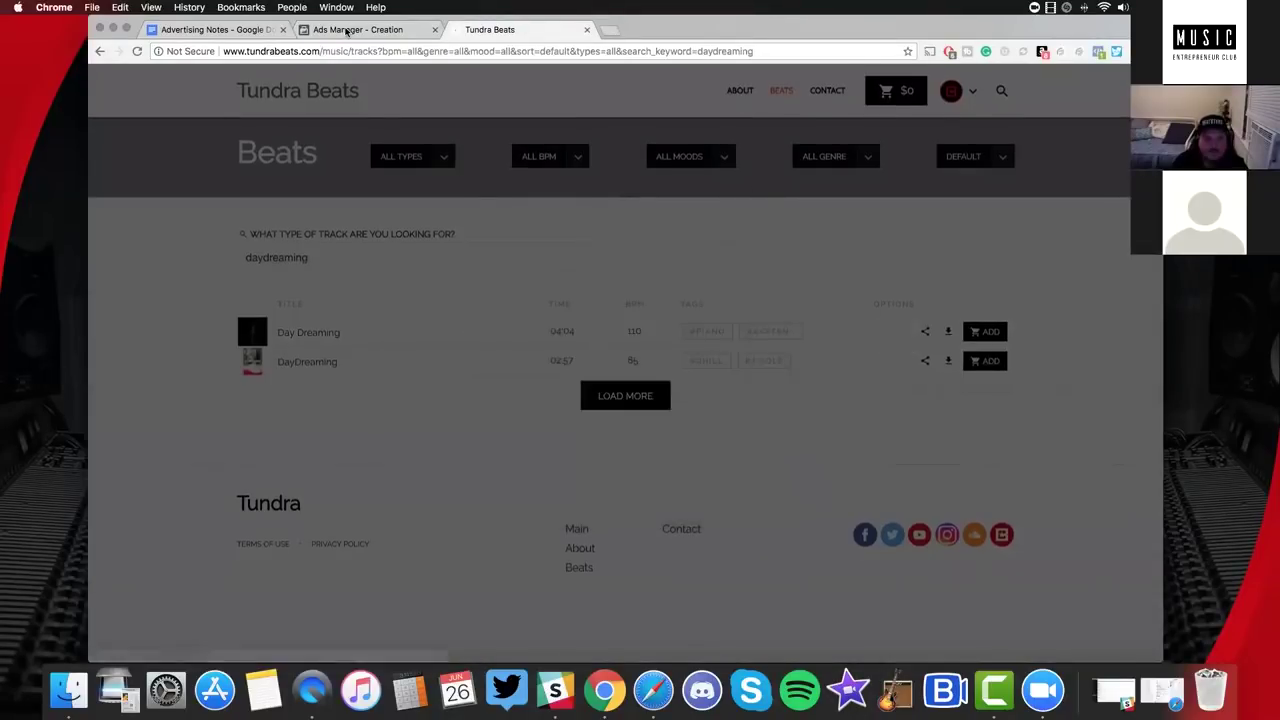
{"action": "left_click", "coordinate": [346, 31]}
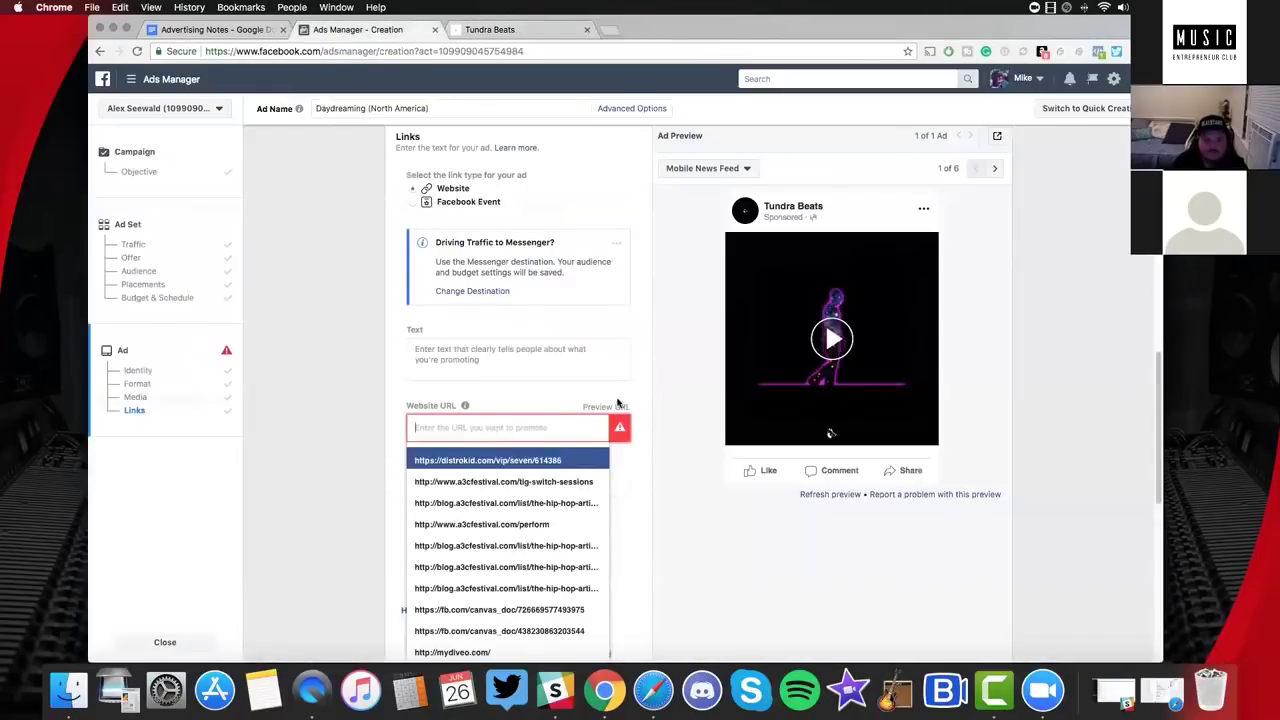
{"action": "key", "text": "super+v"}
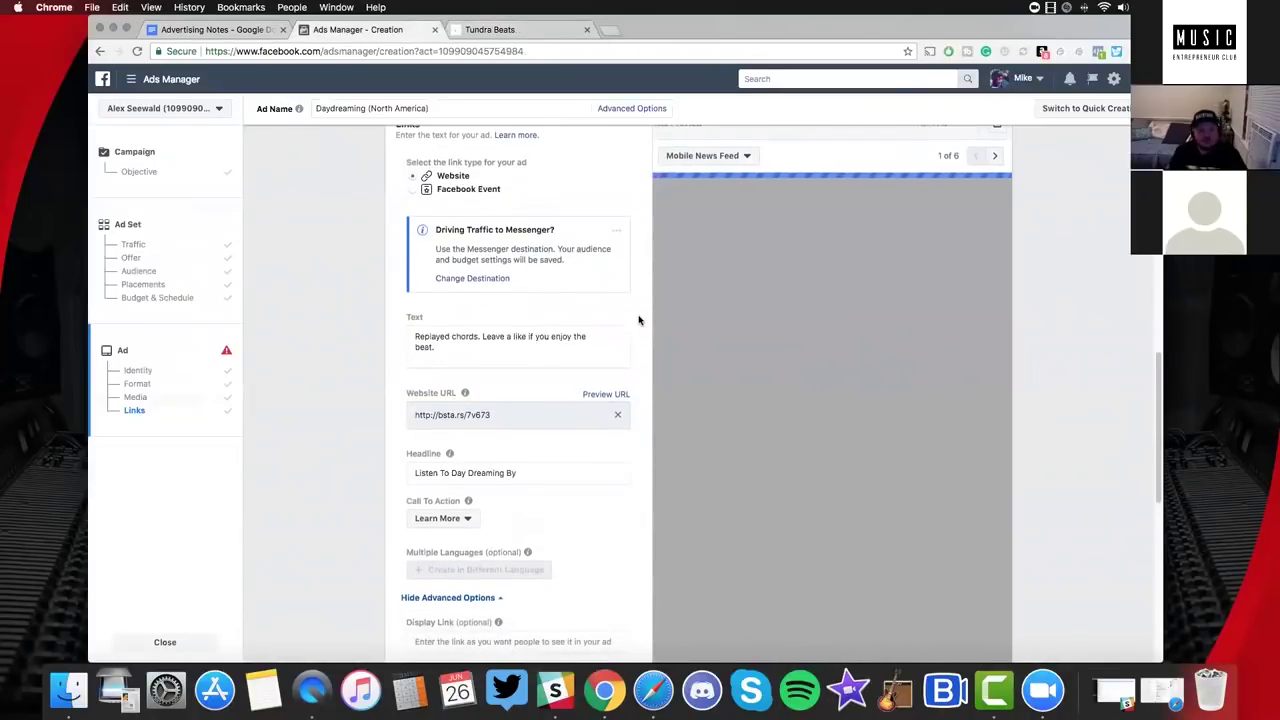
Replace the ad's prefilled text with "Download this beat for FREE!".
{"action": "triple_click", "coordinate": [430, 340]}
{"action": "key", "text": "BackSpace"}
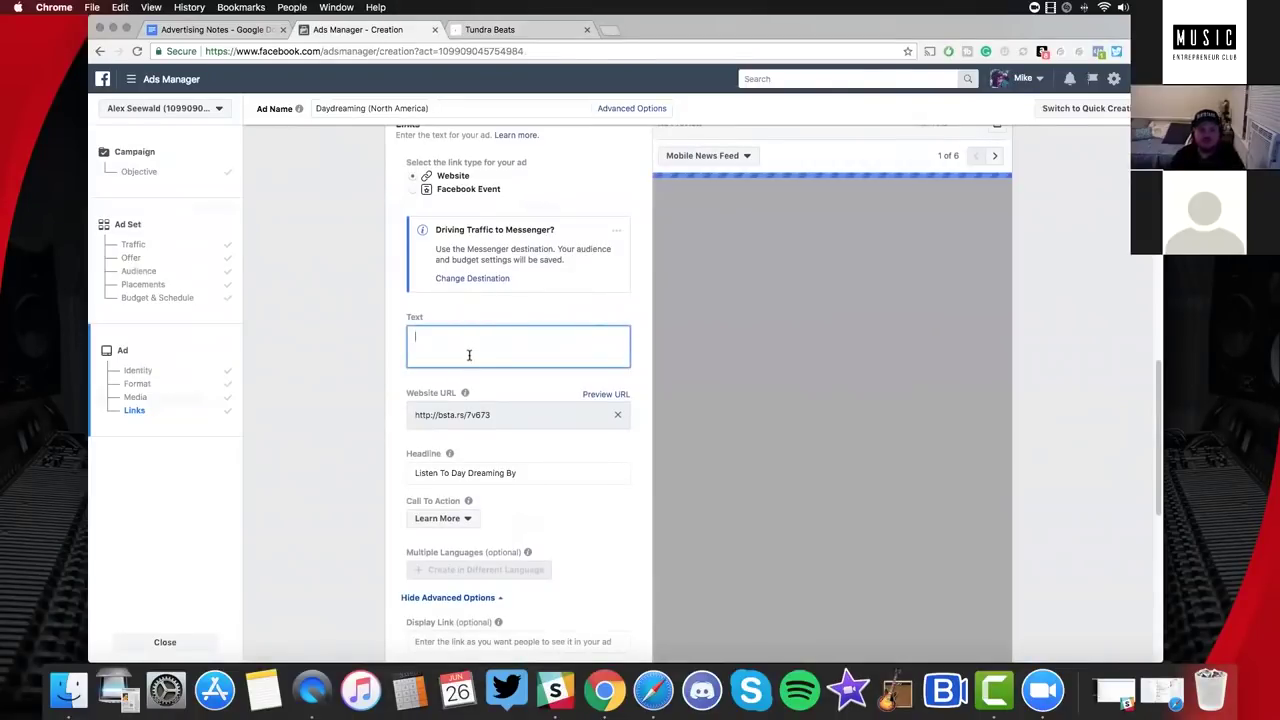
{"action": "left_click", "coordinate": [509, 311]}
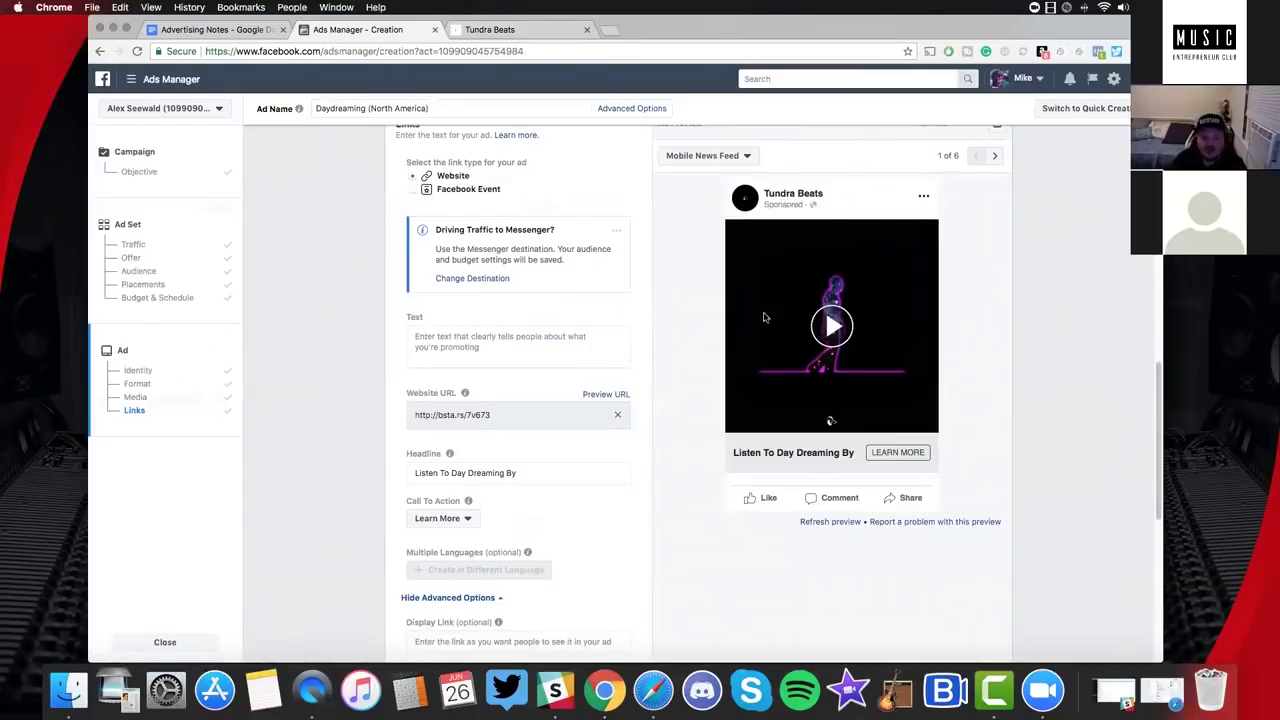
{"action": "left_click", "coordinate": [474, 340]}
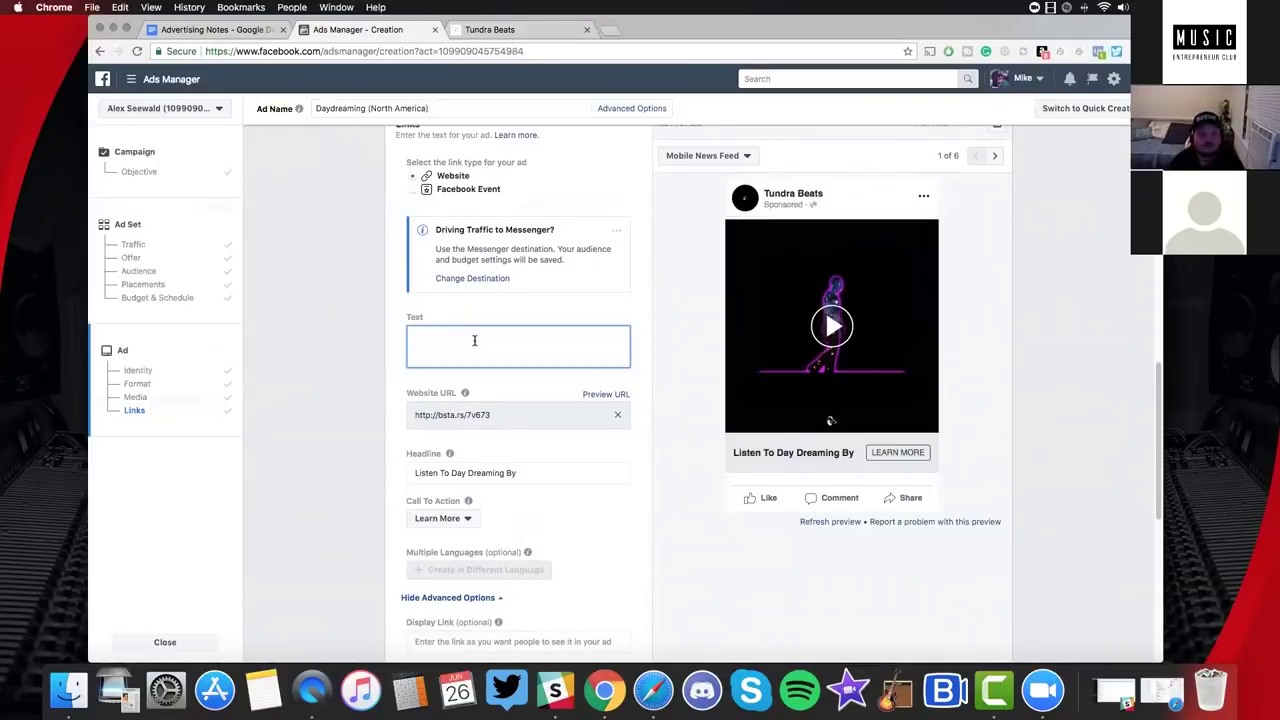
{"action": "scroll", "coordinate": [478, 342], "scroll_direction": "up", "scroll_amount": 1}
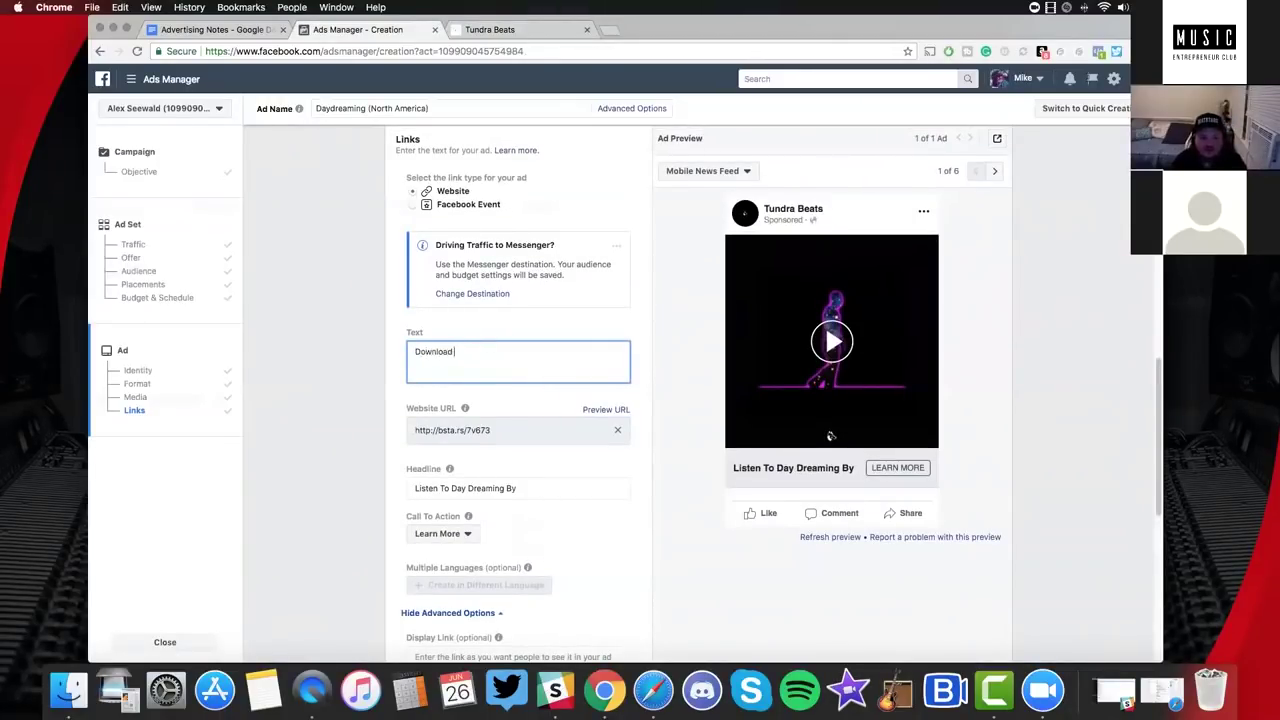
{"action": "type", "text": "Download this beat for FREE"}
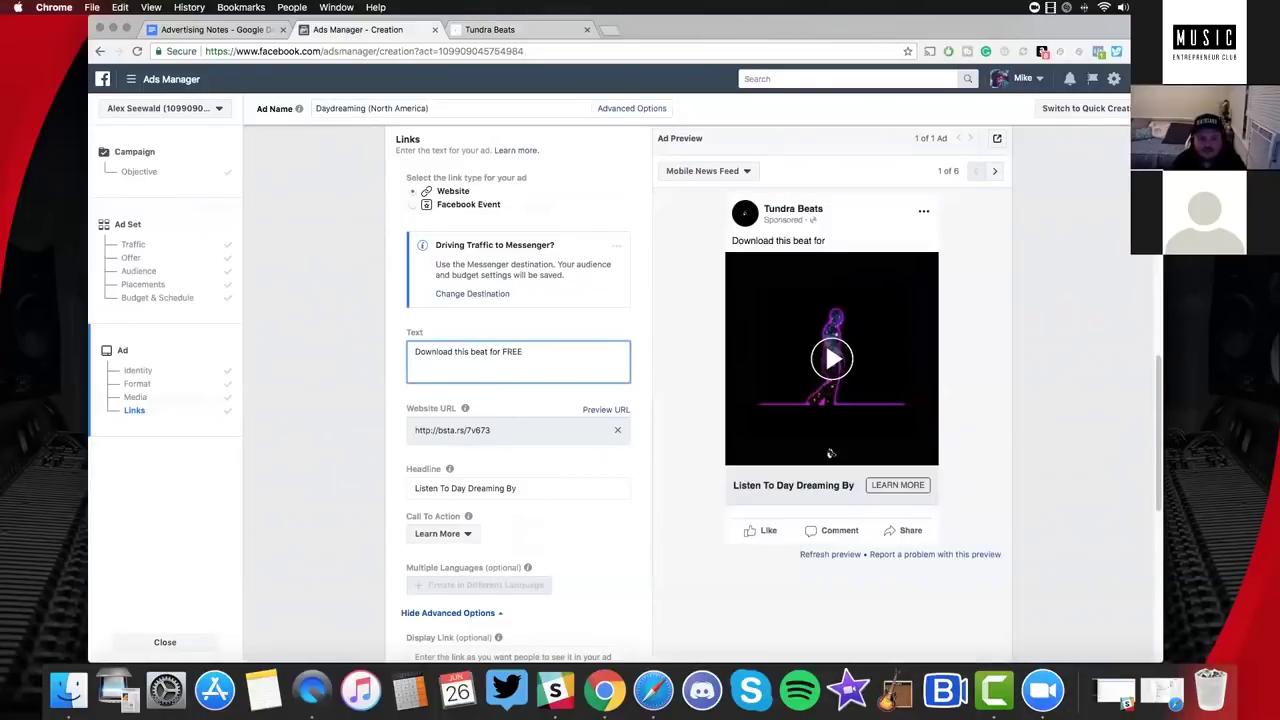
{"action": "type", "text": "!"}
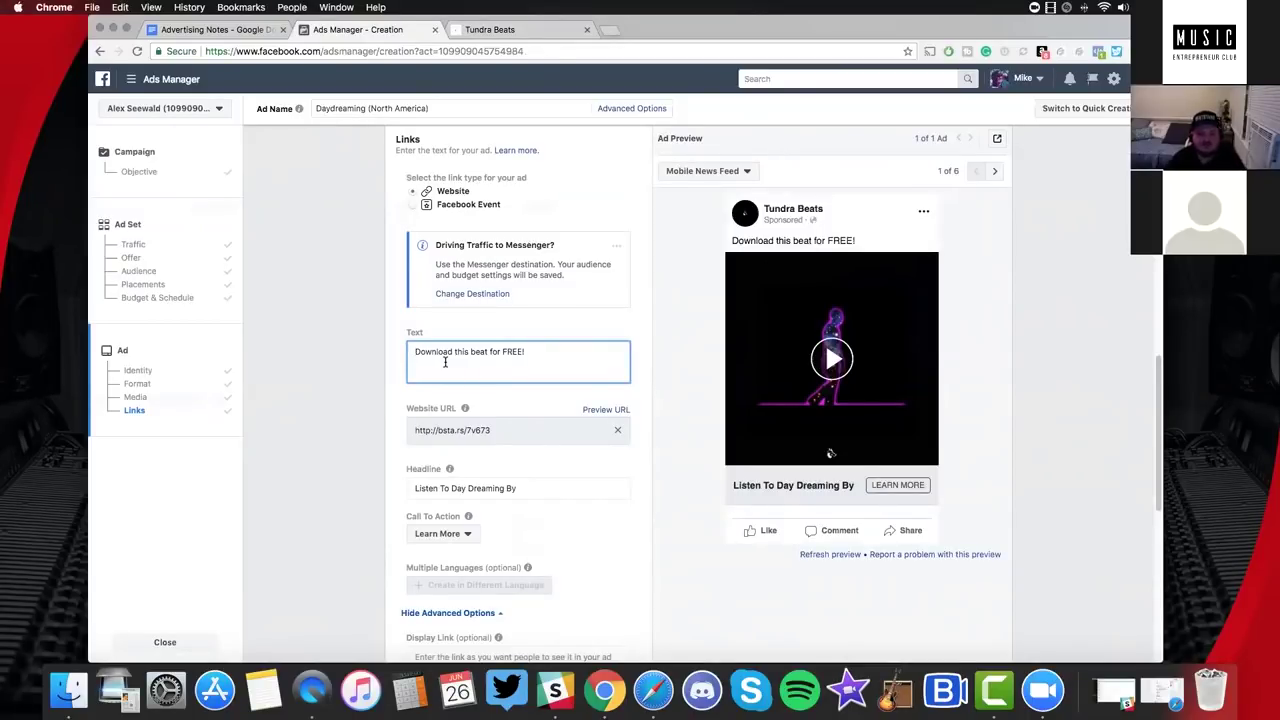
Insert "Tag a Rapper Who would Kill This" above the download line in the ad text, separated by a blank line.
{"action": "type", "text": "Tag "}
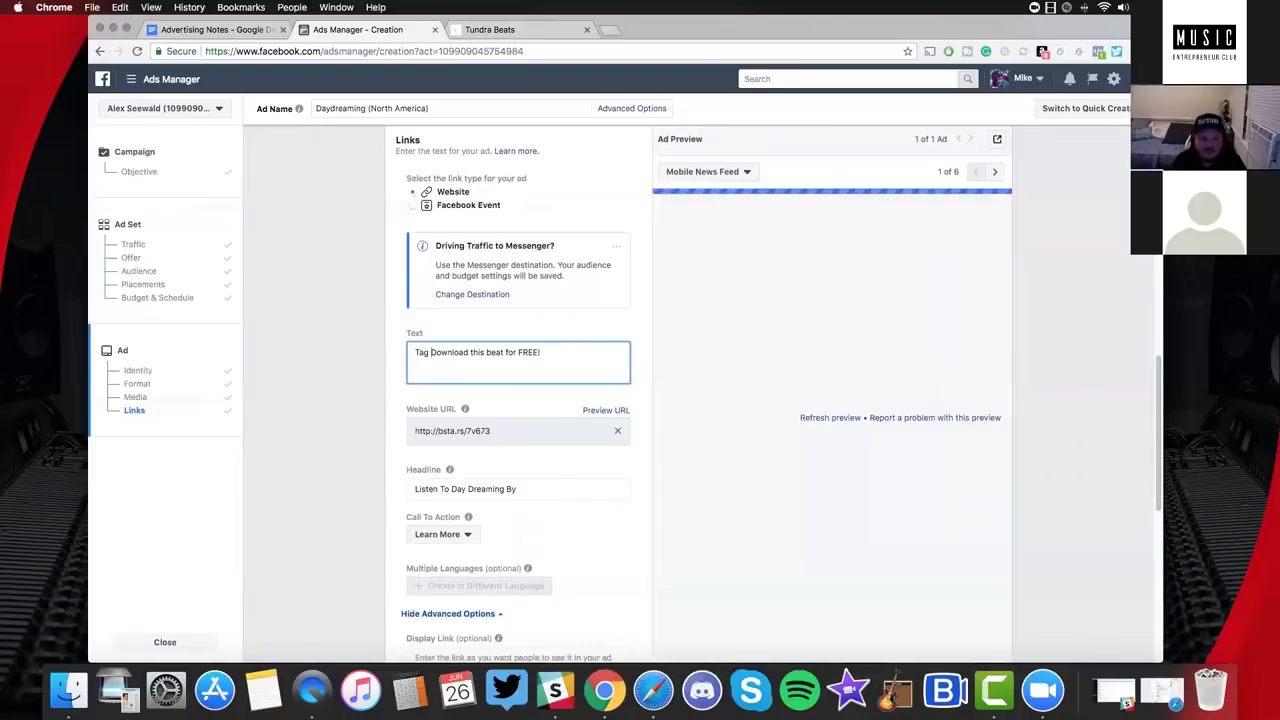
{"action": "type", "text": "a "}
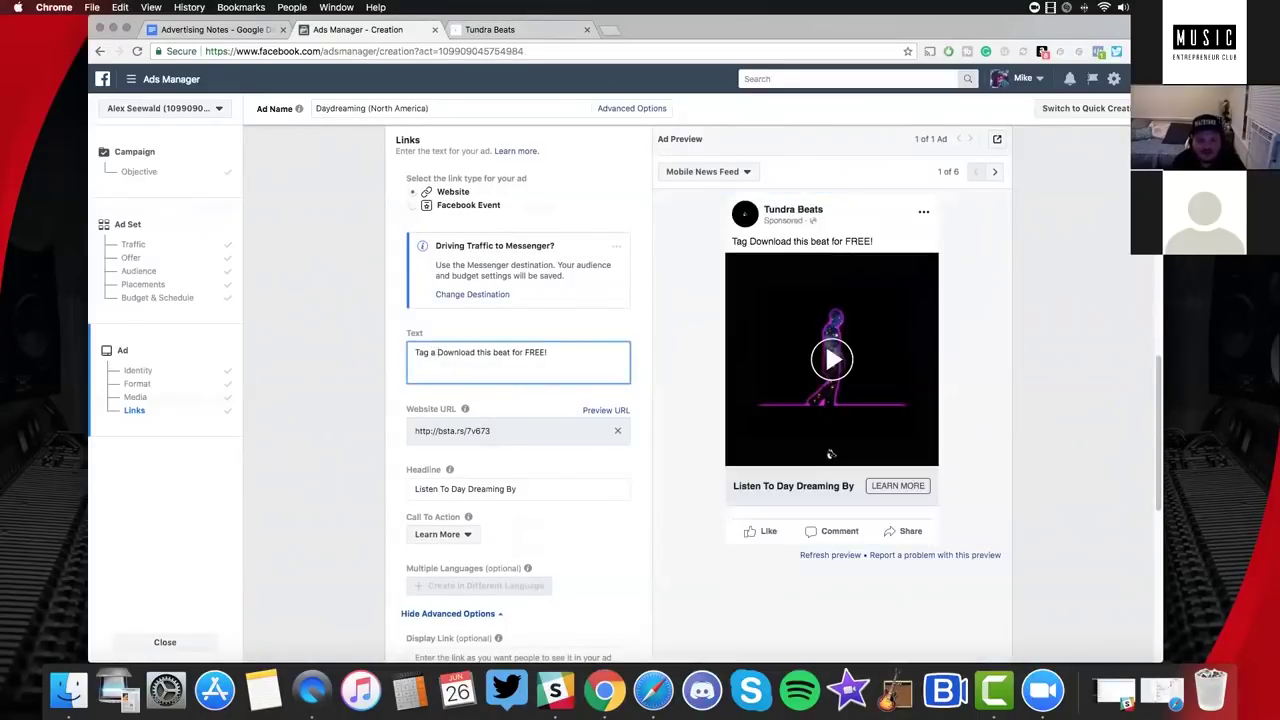
{"action": "type", "text": "Rapper Who would Kill This"}
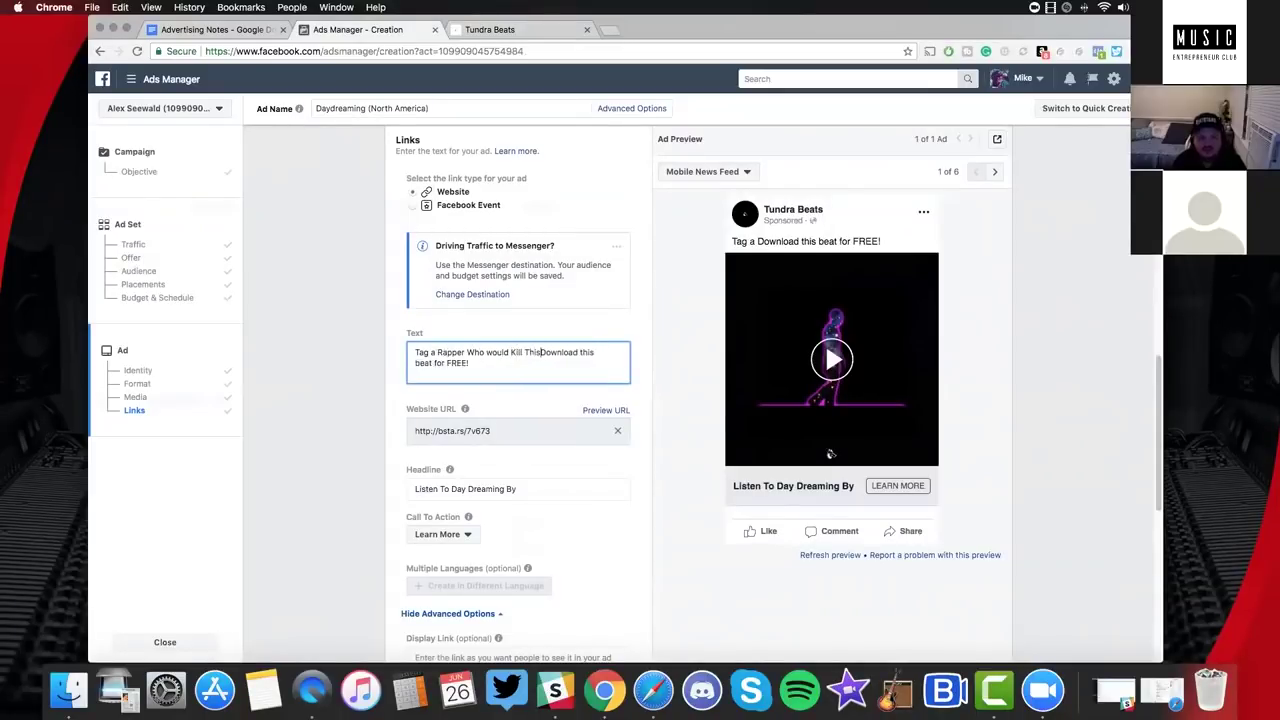
{"action": "key", "text": "Return"}
{"action": "key", "text": "Return"}
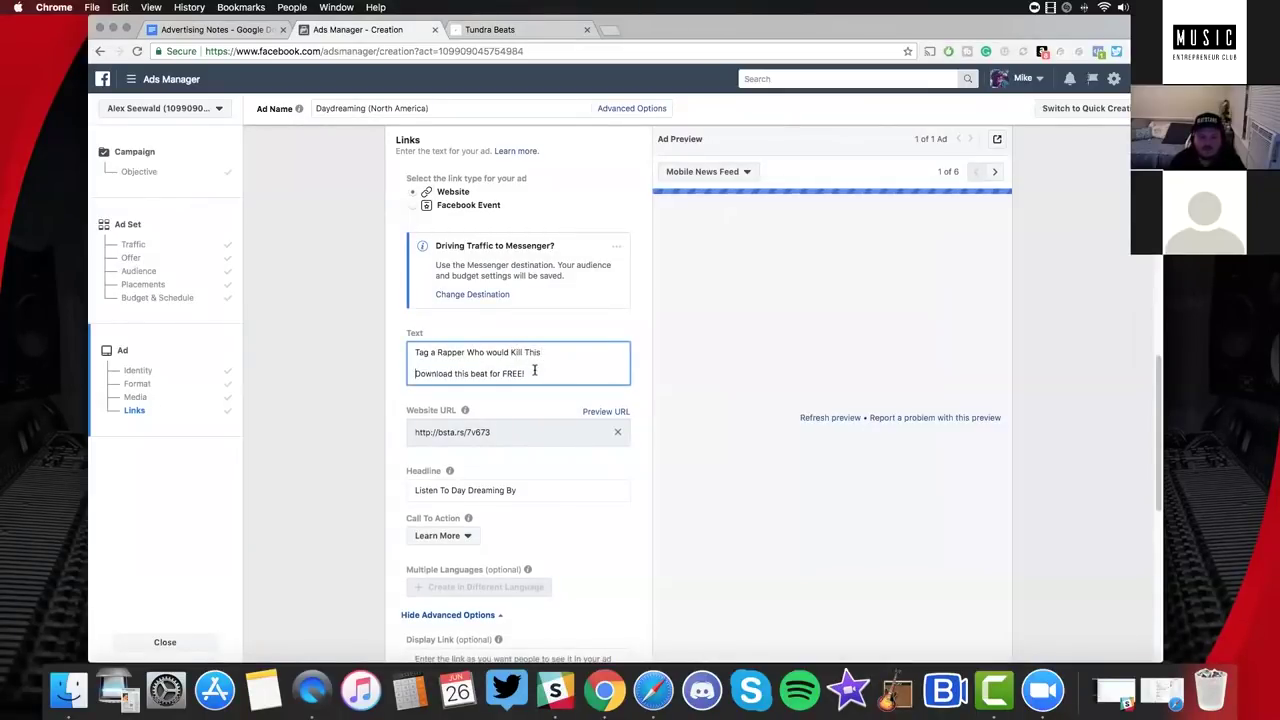
Move "Download this beat for FREE!" from the ad text into the headline, replacing the prefilled headline.
{"action": "triple_click", "coordinate": [416, 377]}
{"action": "key", "text": "ctrl+c"}
{"action": "key", "text": "BackSpace"}
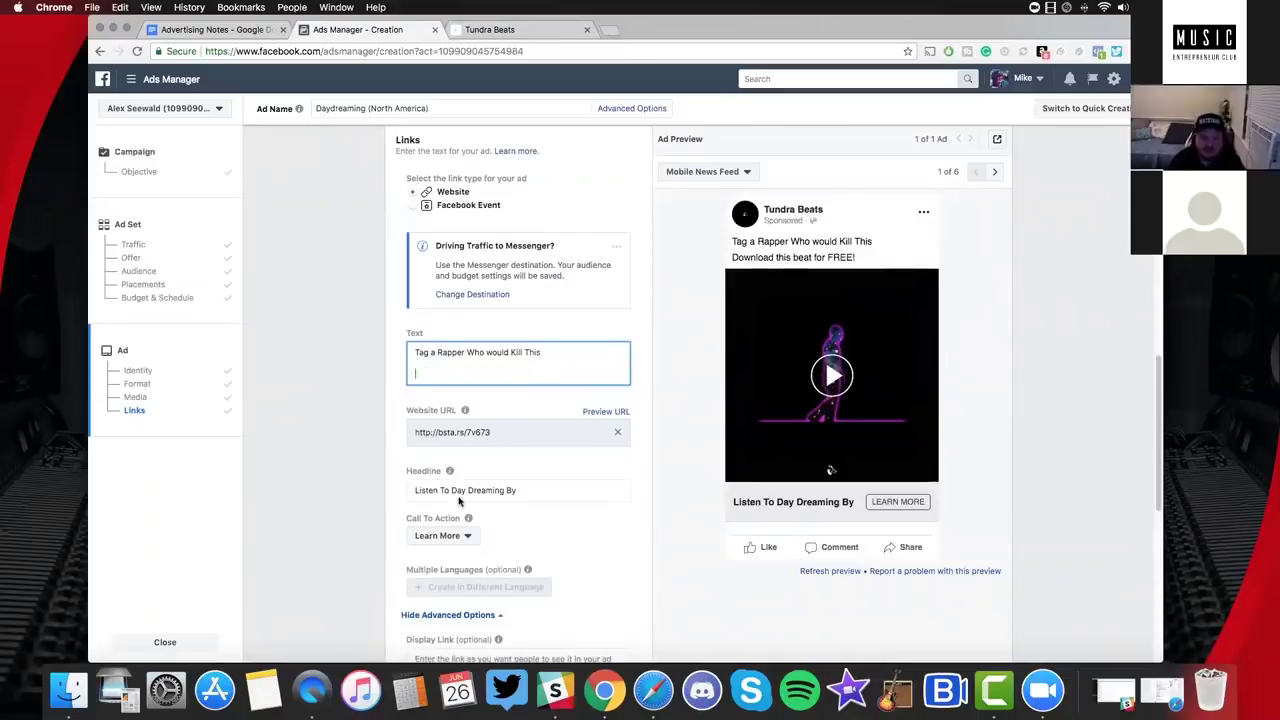
{"action": "scroll", "coordinate": [541, 444], "scroll_direction": "down", "scroll_amount": 2}
{"action": "left_click", "coordinate": [410, 445]}
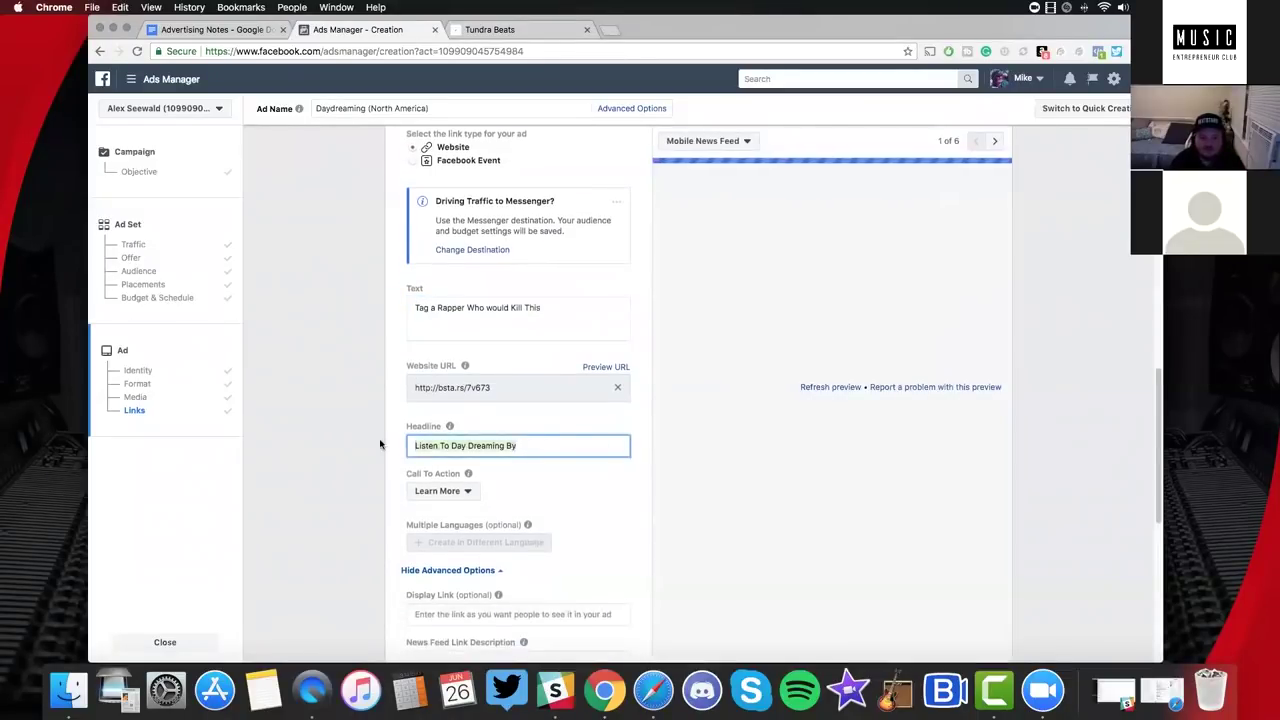
{"action": "key", "text": "ctrl+v"}
{"action": "left_click_drag", "start_coordinate": [525, 446], "coordinate": [574, 471]}
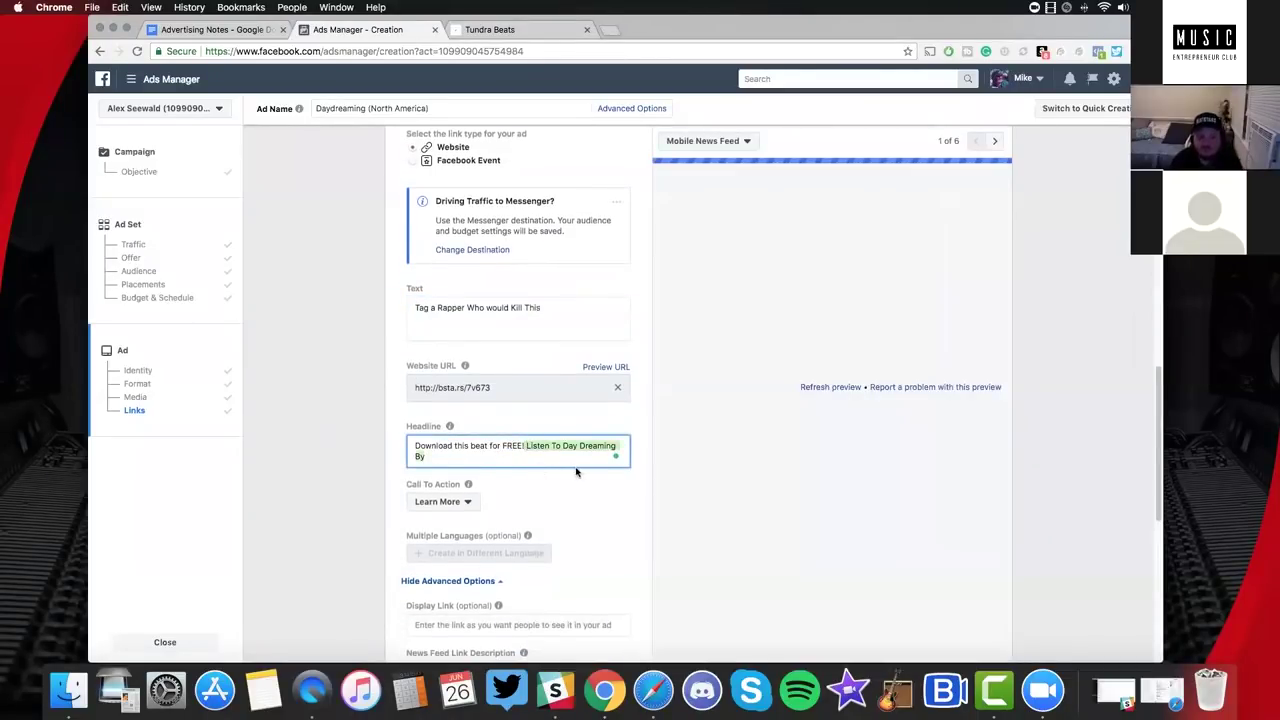
{"action": "key", "text": "BackSpace"}
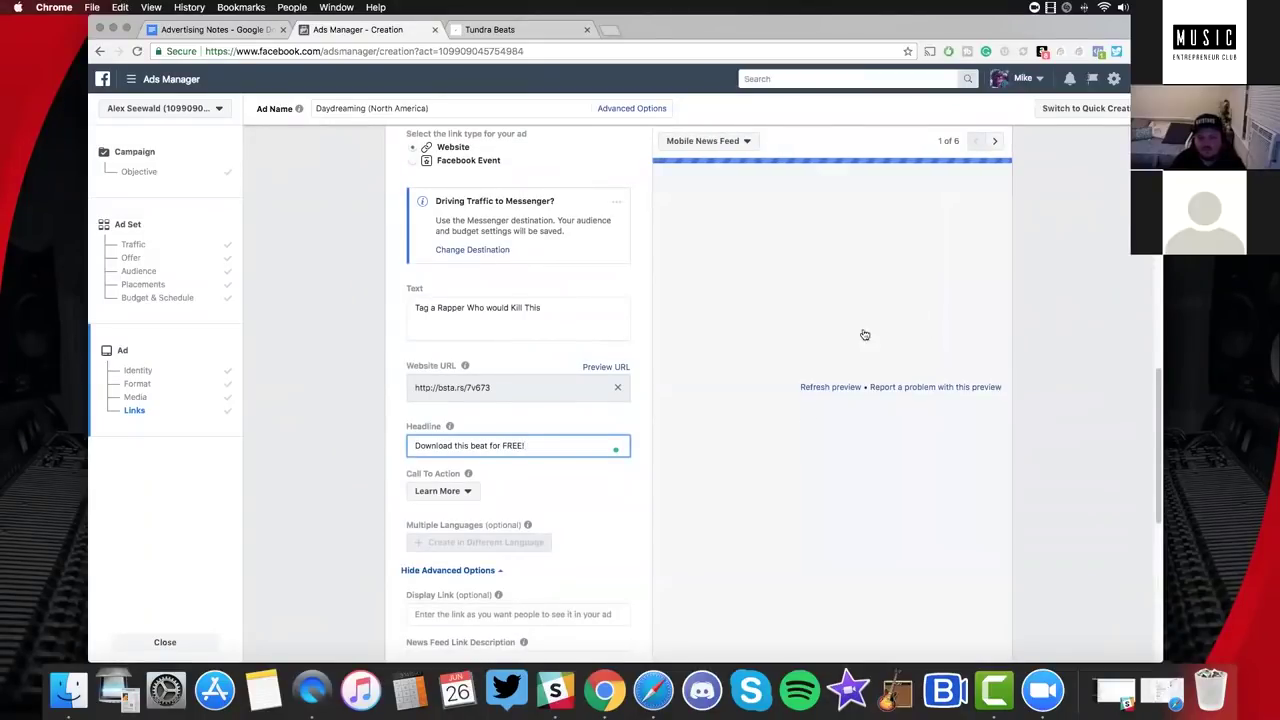
Capitalize the words in the headline so it reads "Download This Beat For FREE!".
{"action": "left_click", "coordinate": [455, 446]}
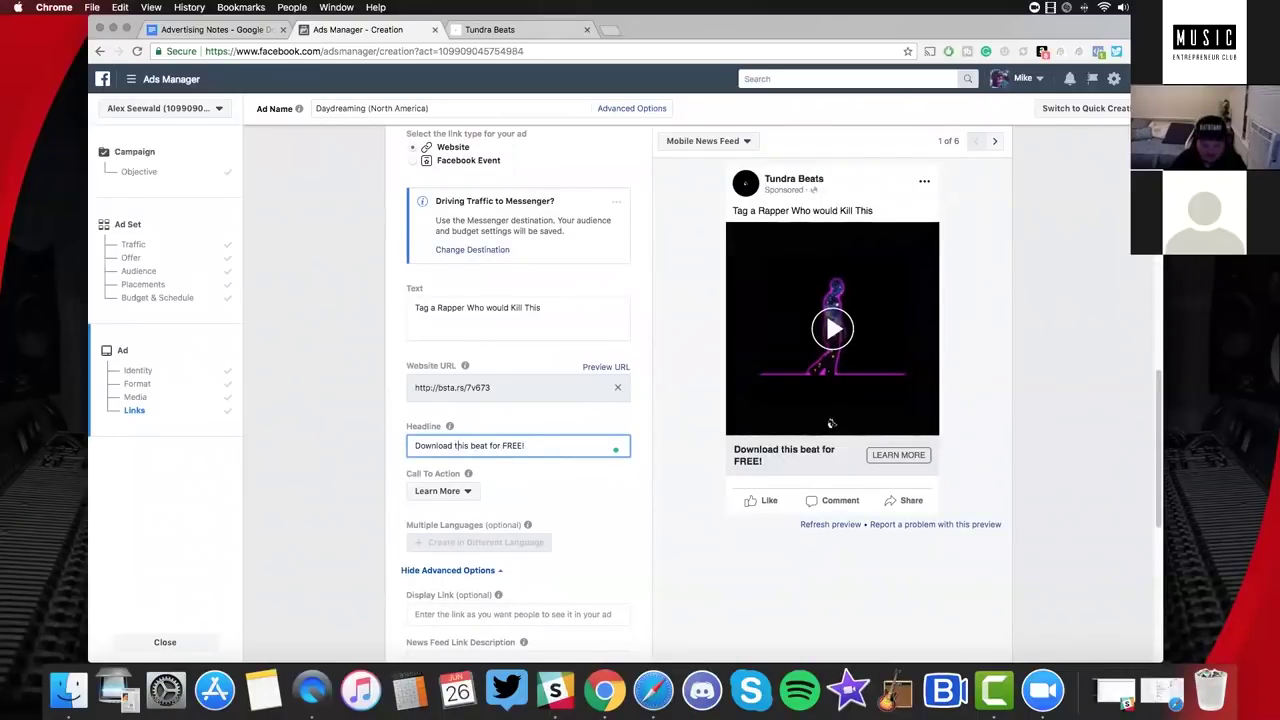
{"action": "key", "text": "Delete"}
{"action": "type", "text": "T"}
{"action": "left_click", "coordinate": [473, 447]}
{"action": "key", "text": "Delete"}
{"action": "type", "text": "B"}
{"action": "left_click", "coordinate": [493, 448]}
{"action": "key", "text": "Delete"}
{"action": "type", "text": "F"}
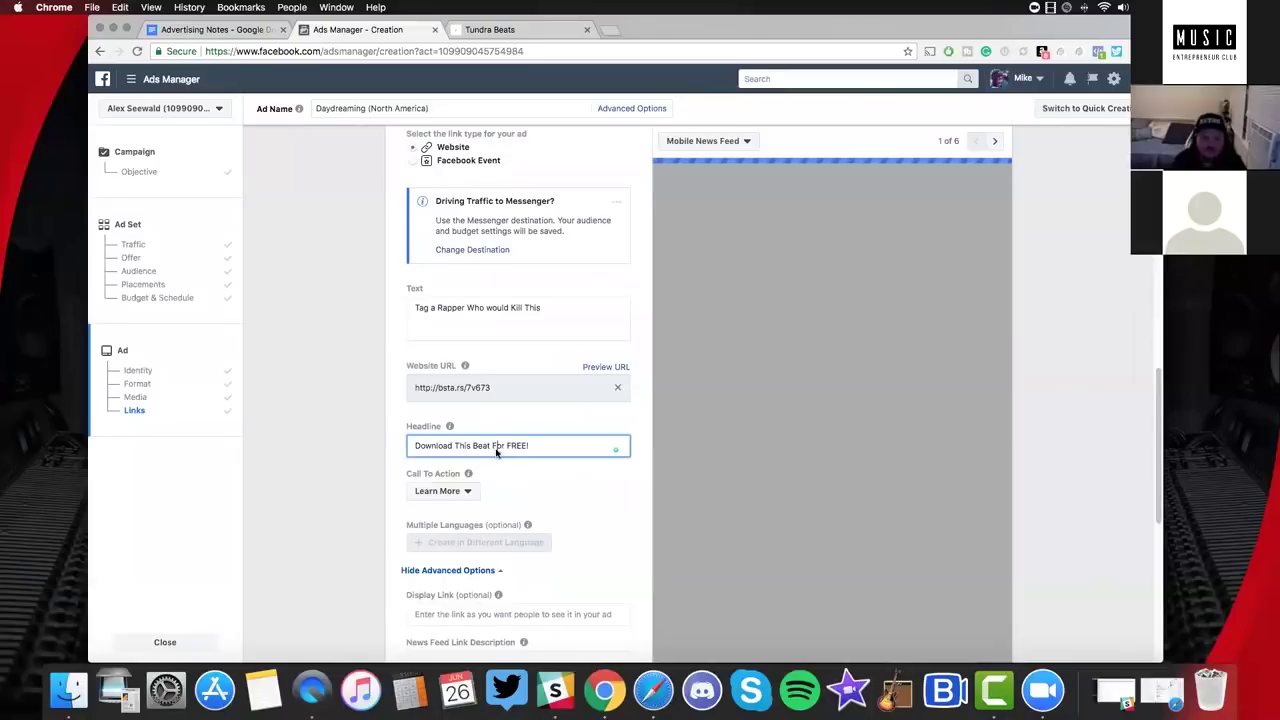
{"action": "left_click", "coordinate": [550, 421]}
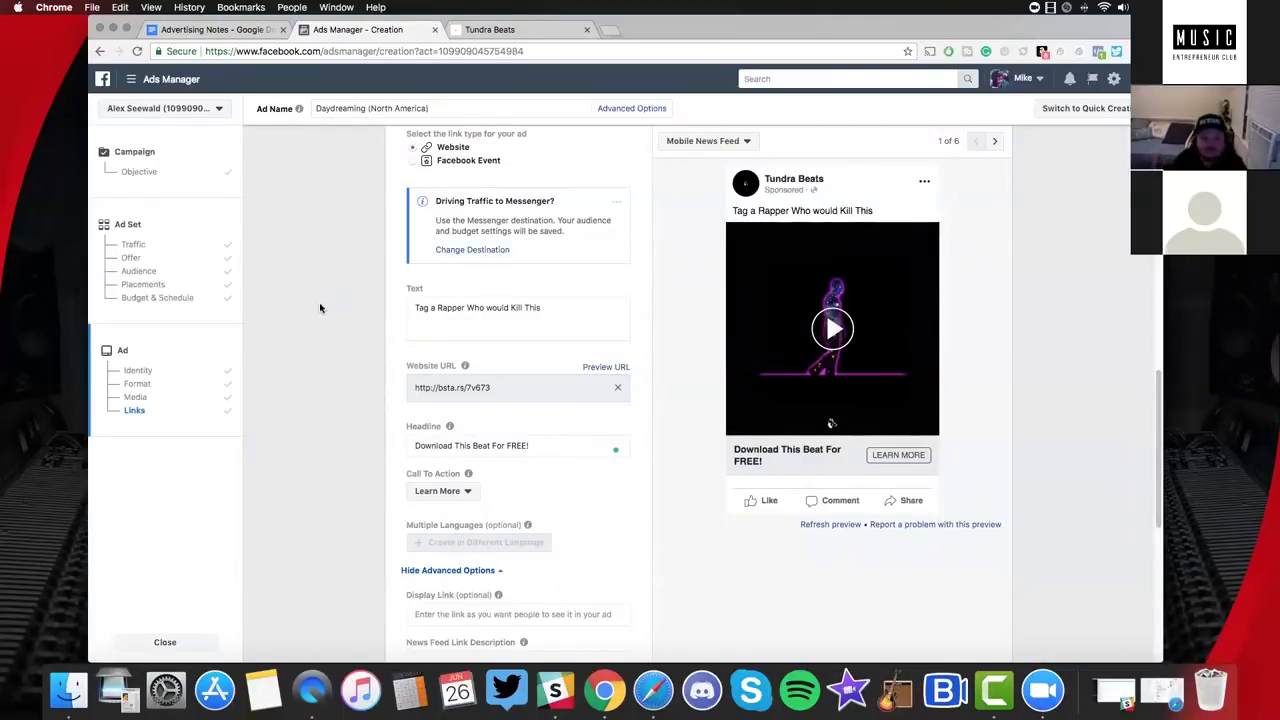
Add a fire emoji at the end of the ad text "Tag a Rapper Who would Kill This".
{"action": "scroll", "coordinate": [321, 307], "scroll_direction": "down", "scroll_amount": 1}
{"action": "scroll", "coordinate": [321, 307], "scroll_direction": "up", "scroll_amount": 3}
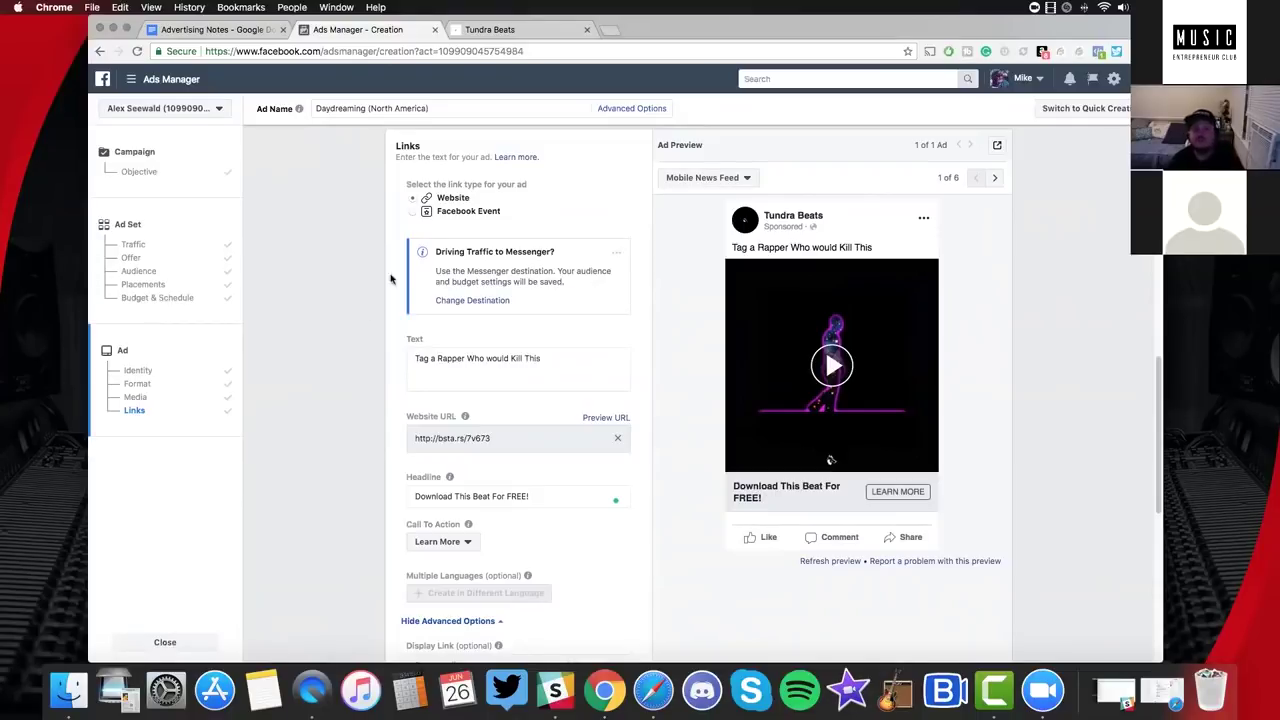
{"action": "left_click", "coordinate": [554, 354]}
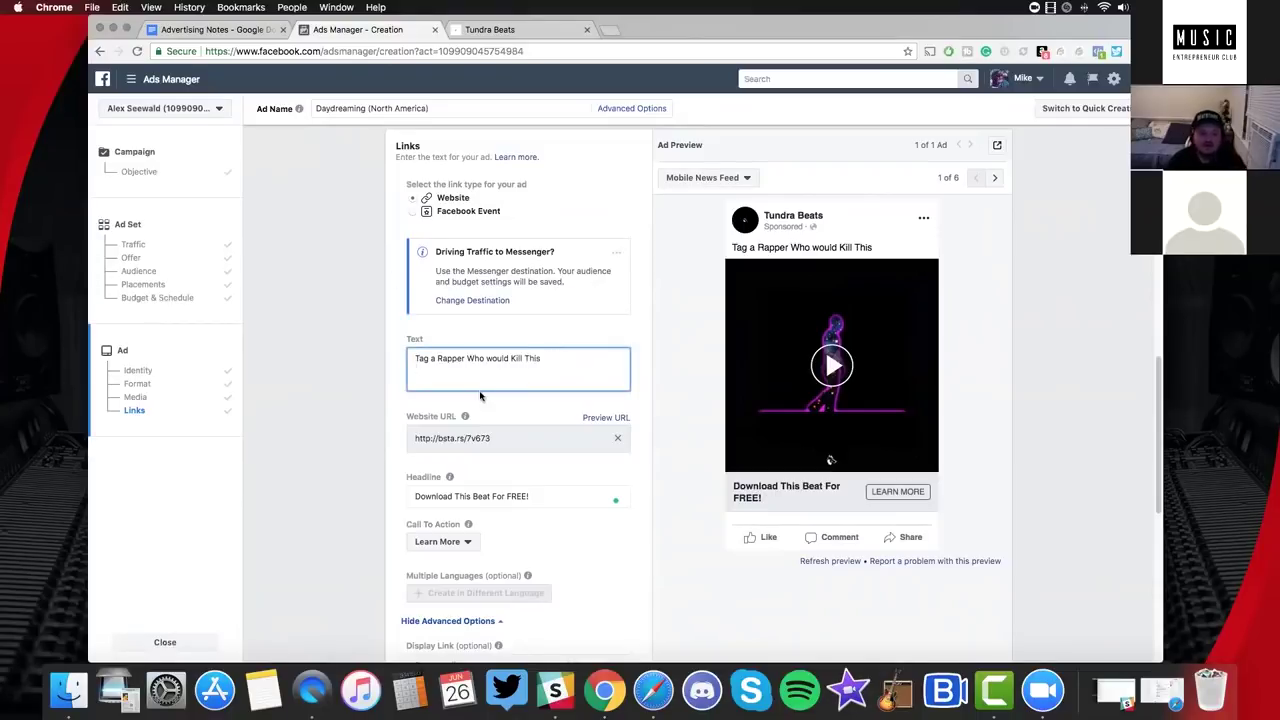
{"action": "key", "text": "BackSpace"}
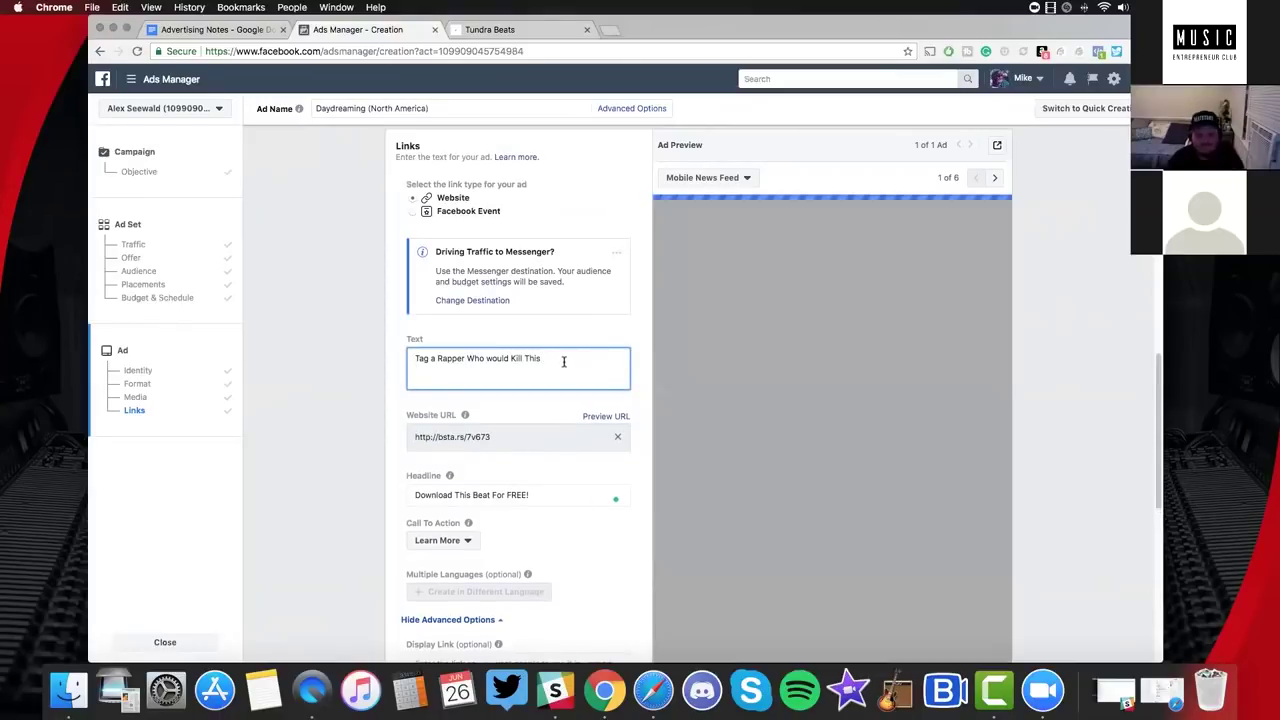
{"action": "left_click_drag", "start_coordinate": [563, 360], "coordinate": [512, 360]}
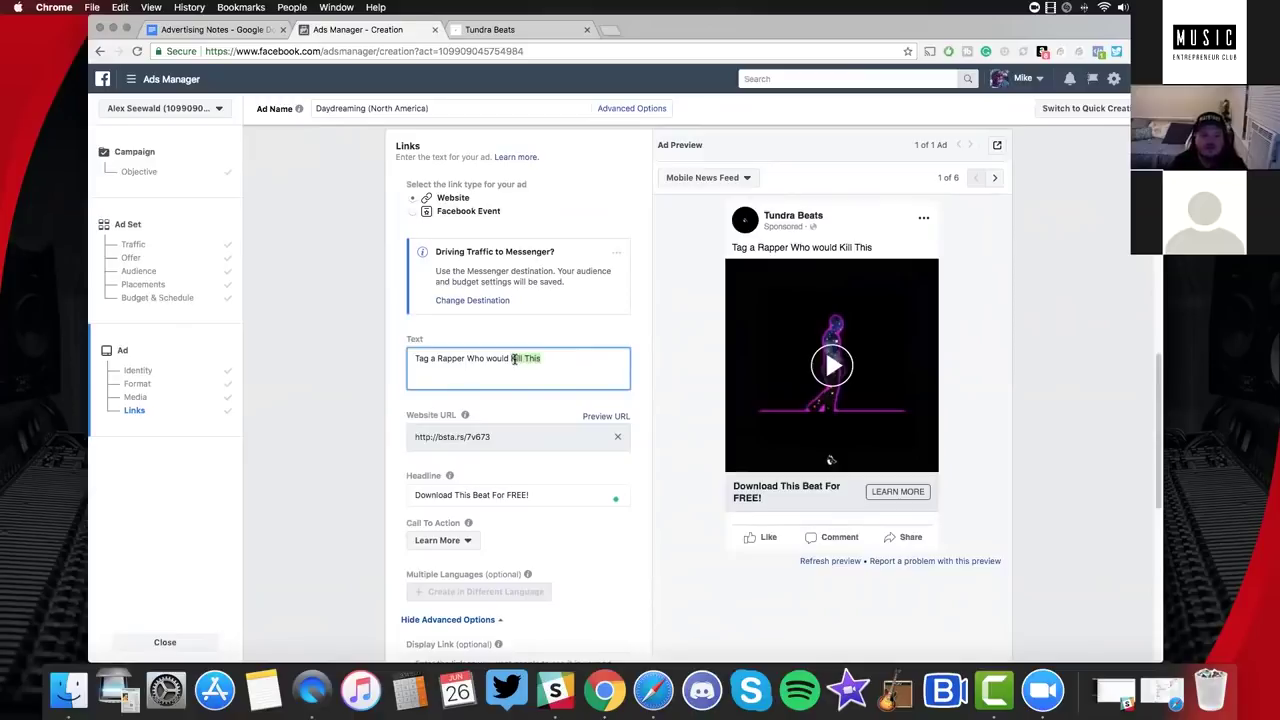
{"action": "left_click", "coordinate": [561, 357]}
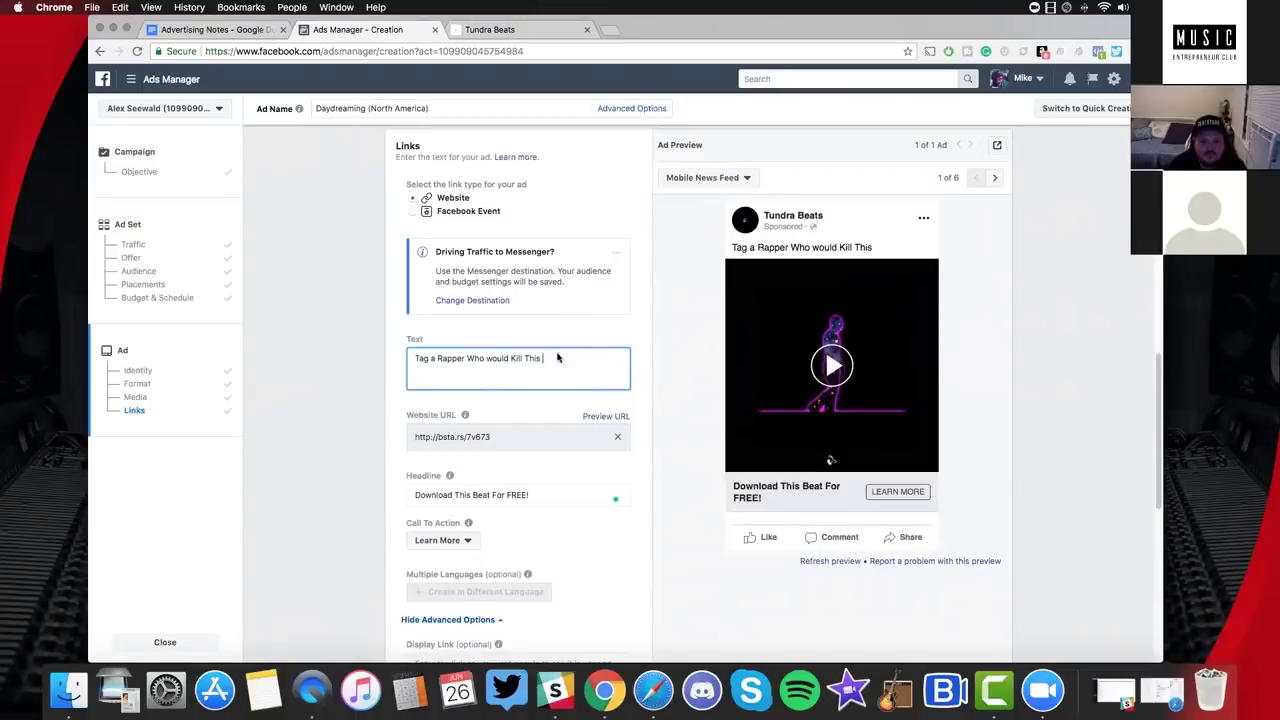
{"action": "key", "text": "ctrl+super+space"}
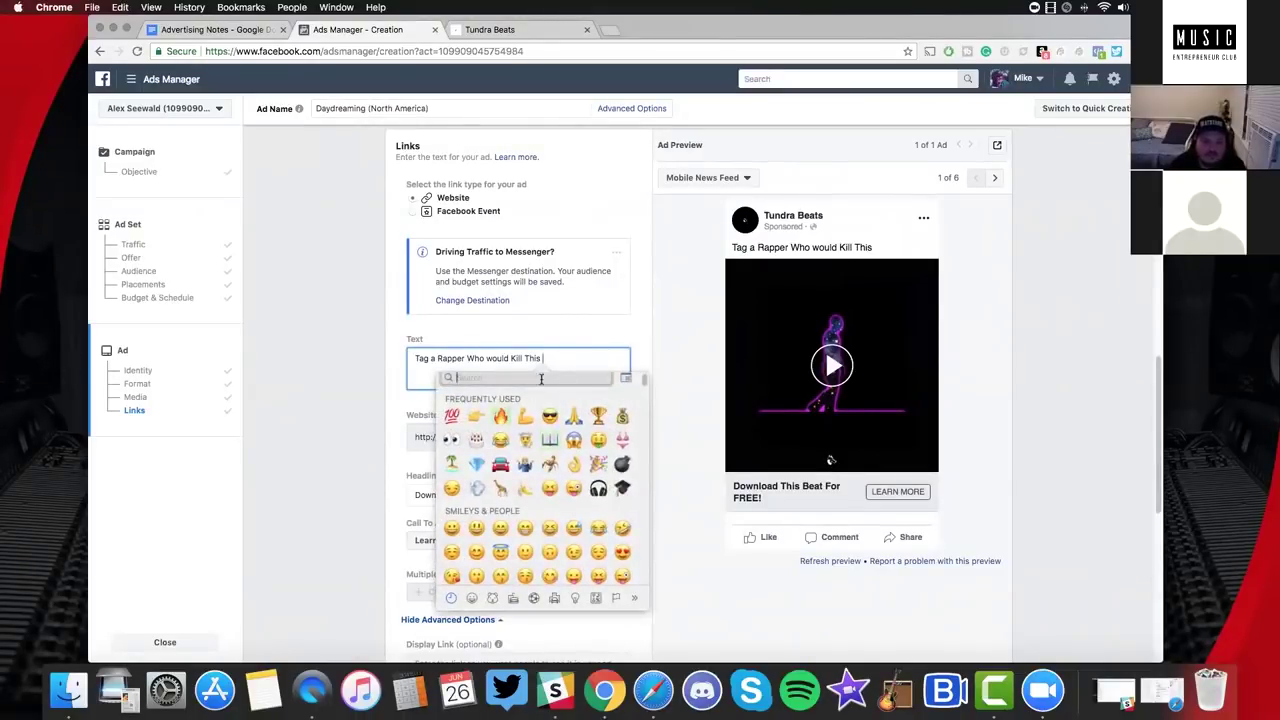
{"action": "left_click", "coordinate": [500, 416]}
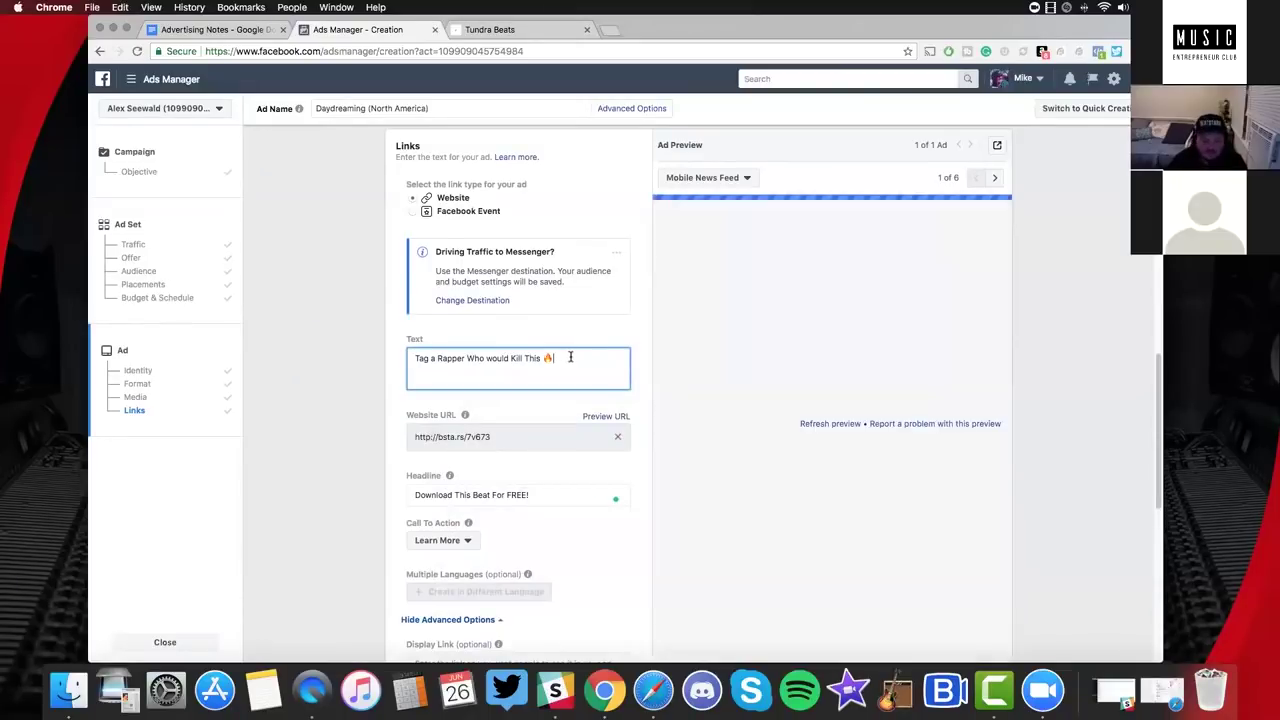
Search the emoji picker for "mic" and add the microphone emoji after the fire emoji in the ad text.
{"action": "key", "text": "ctrl+super+space"}
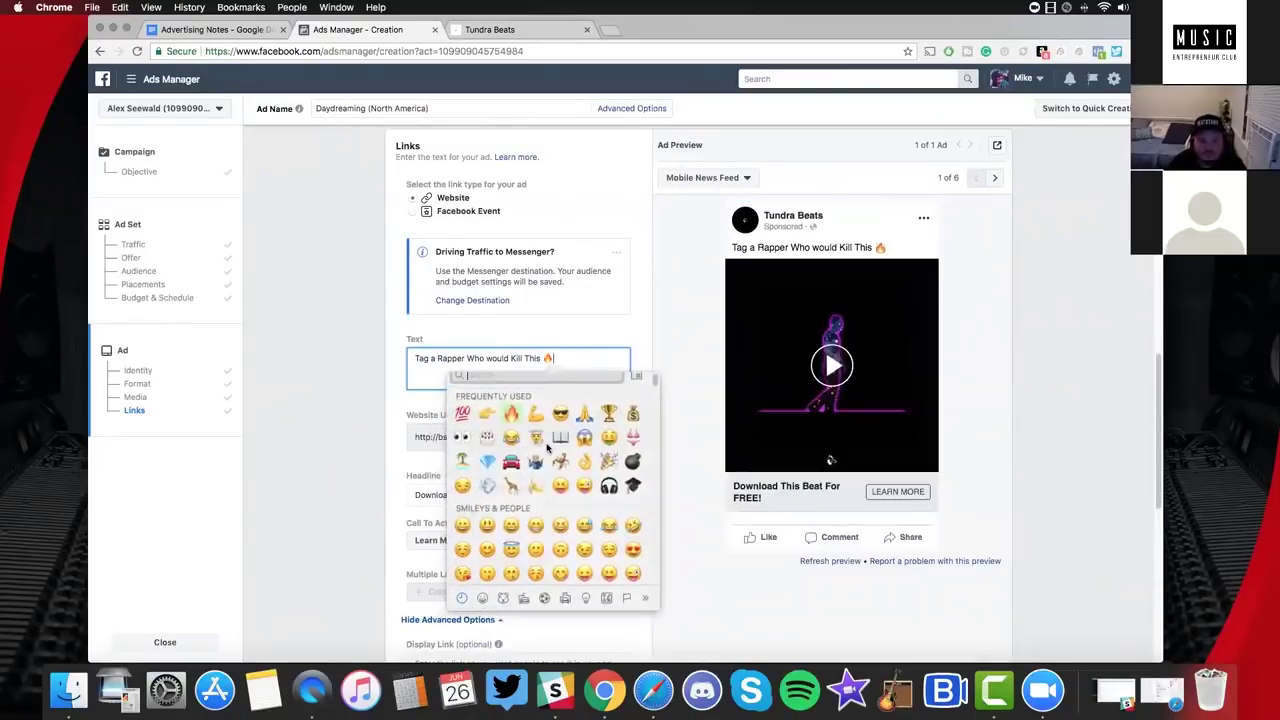
{"action": "scroll", "coordinate": [547, 447], "scroll_direction": "down", "scroll_amount": 5}
{"action": "scroll", "coordinate": [513, 428], "scroll_direction": "up", "scroll_amount": 5}
{"action": "type", "text": "mic"}
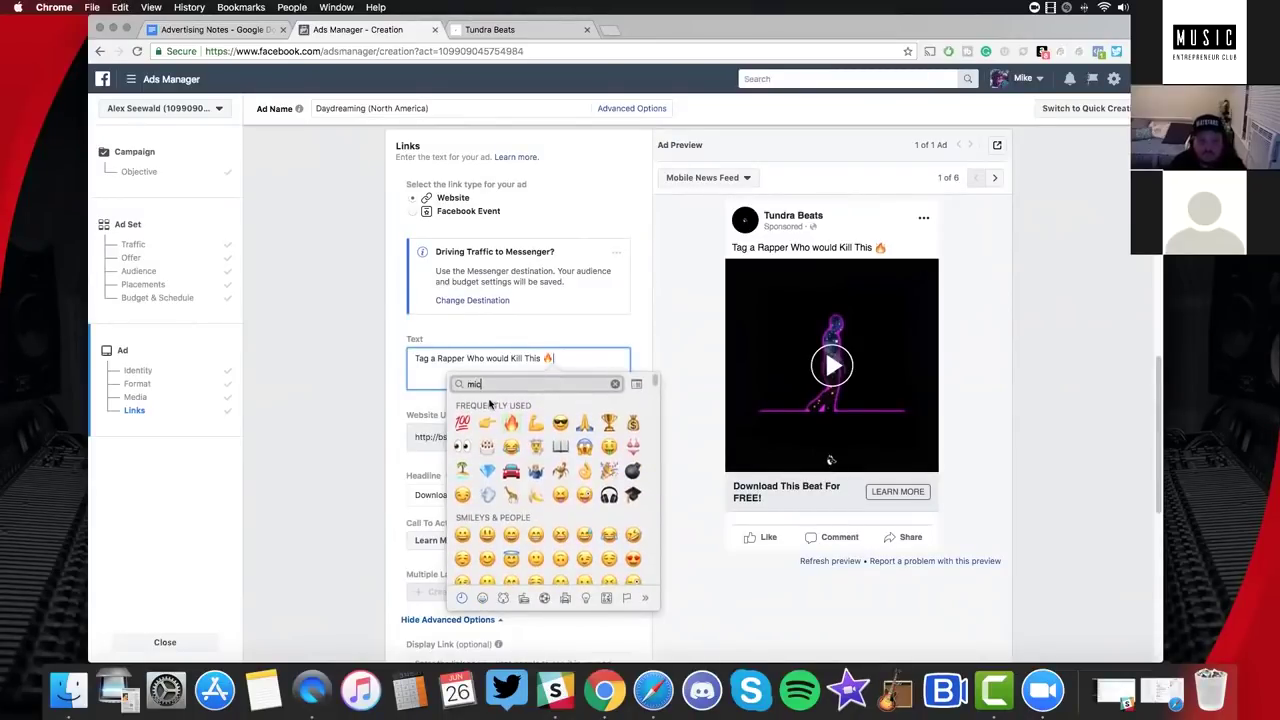
{"action": "left_click", "coordinate": [487, 406]}
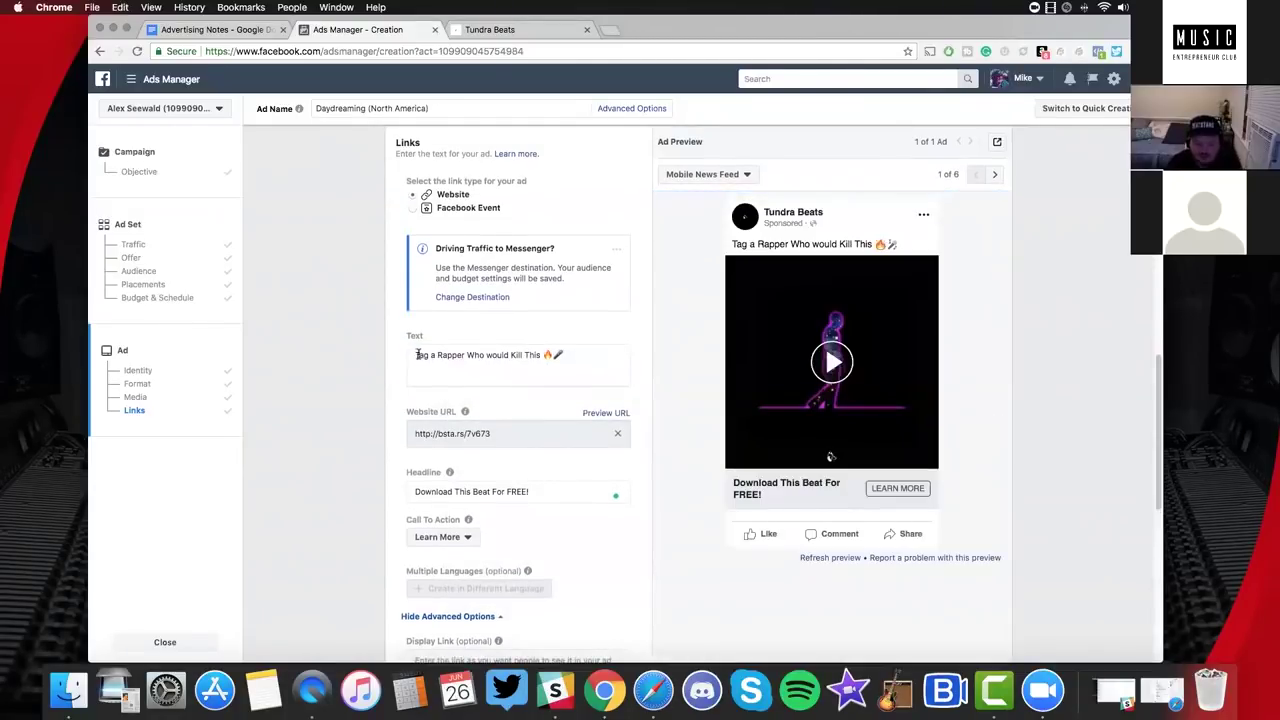
{"action": "left_click", "coordinate": [514, 364]}
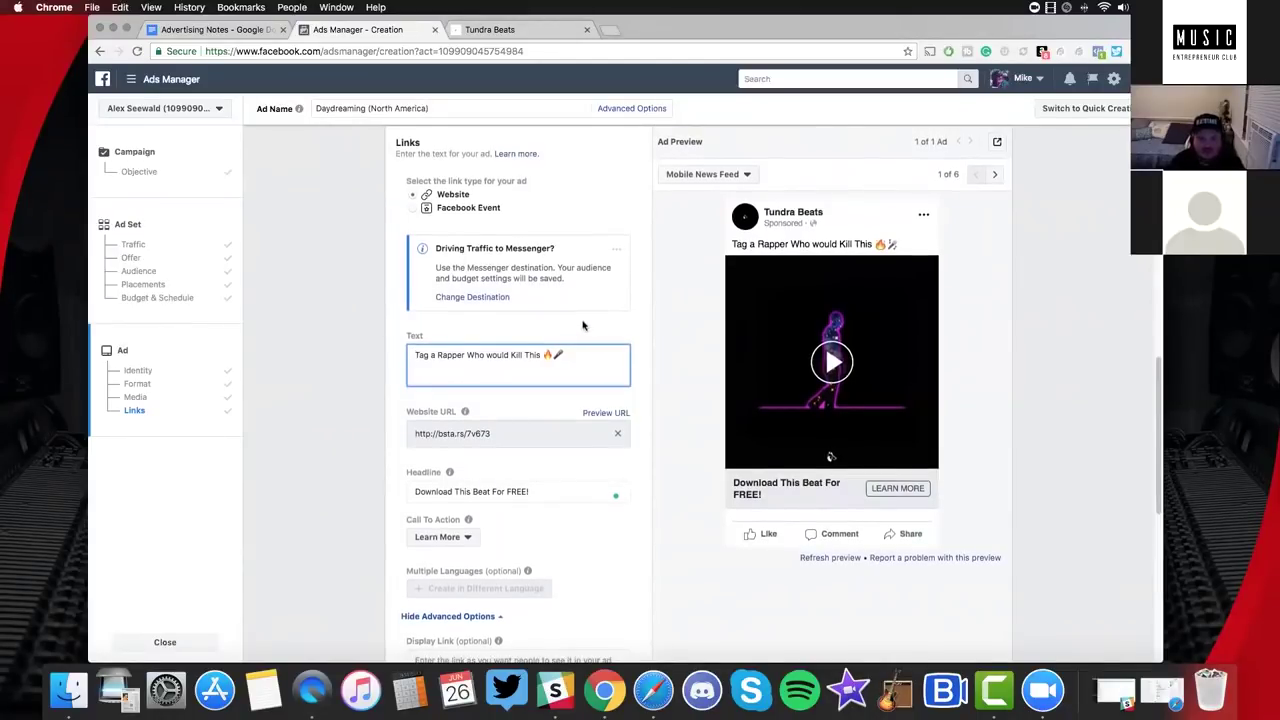
Set the ad's call to action to Download.
{"action": "scroll", "coordinate": [583, 325], "scroll_direction": "up", "scroll_amount": 1}
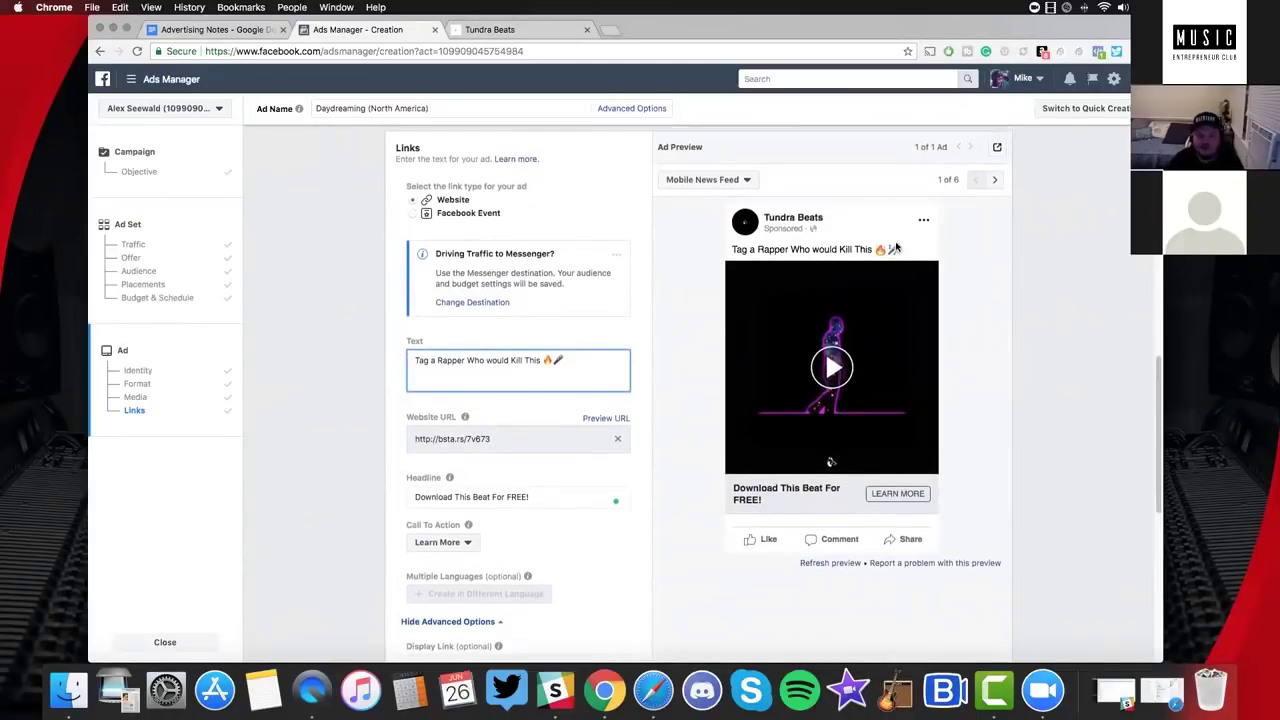
{"action": "scroll", "coordinate": [637, 425], "scroll_direction": "down", "scroll_amount": 1}
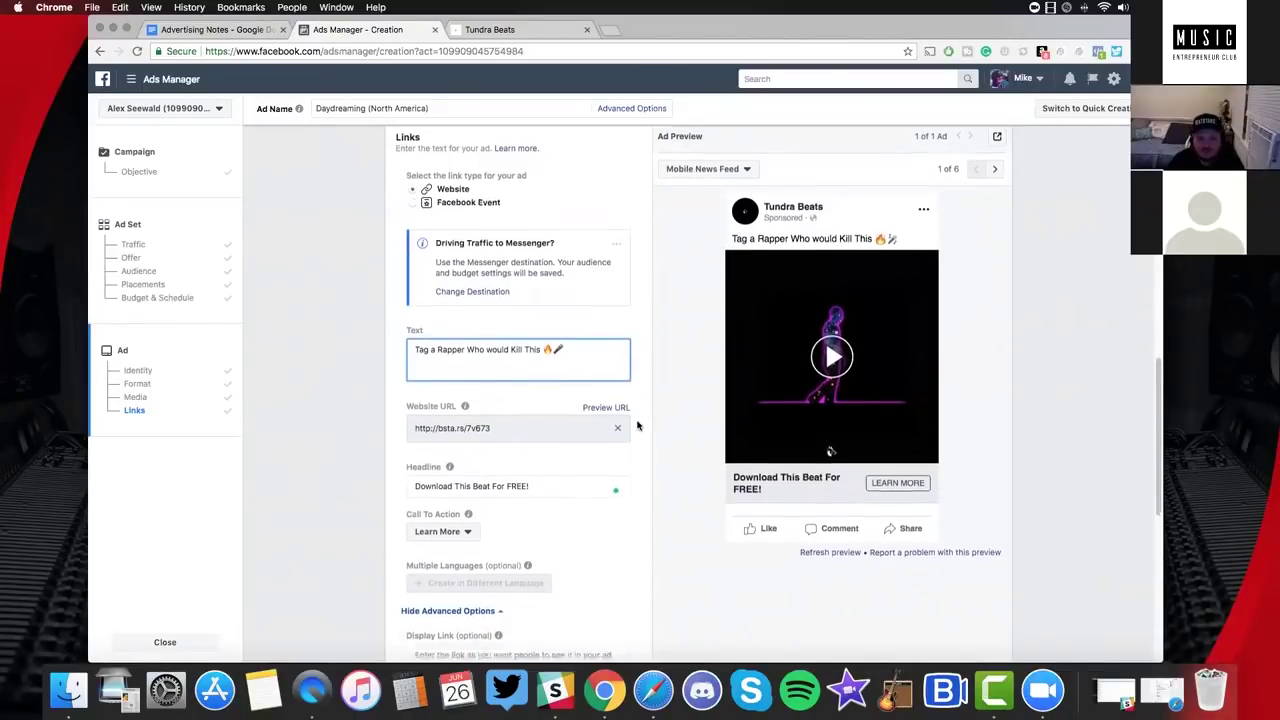
{"action": "scroll", "coordinate": [637, 425], "scroll_direction": "down", "scroll_amount": 5}
{"action": "left_click", "coordinate": [462, 377]}
{"action": "left_click", "coordinate": [457, 451]}
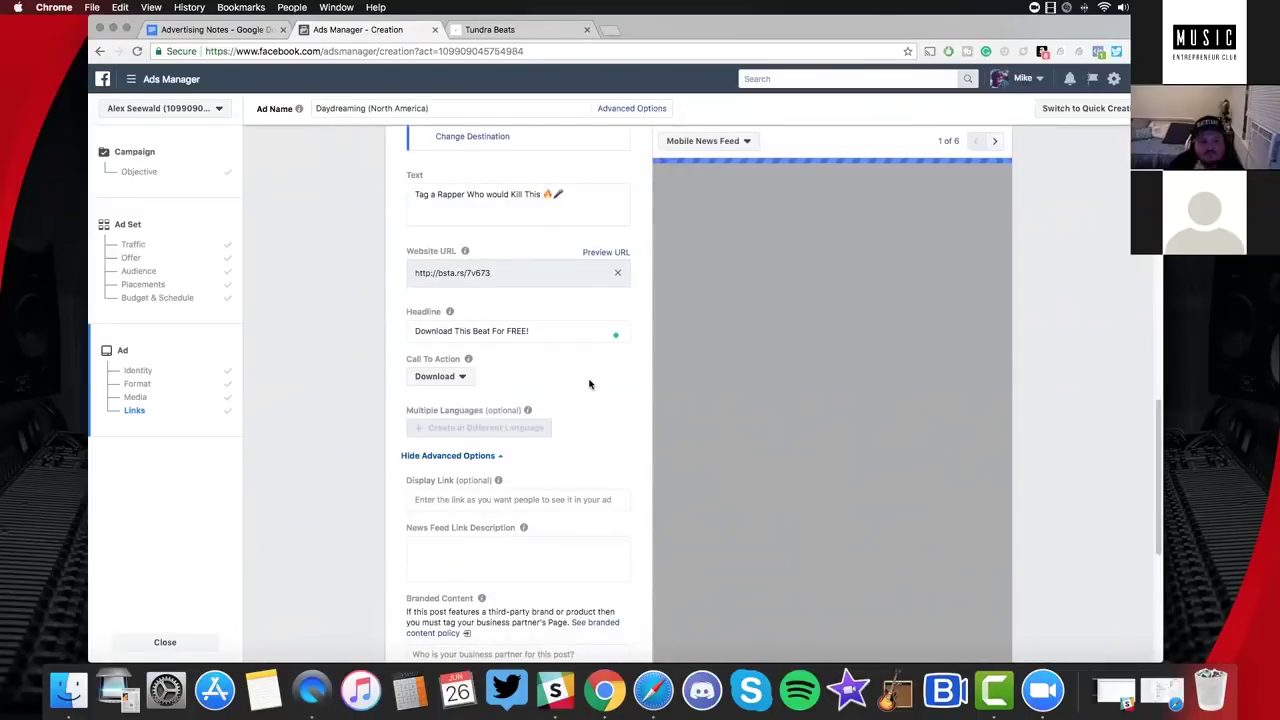
Preview the ad as it appears in the Instagram Feed and return the preview to Mobile News Feed.
{"action": "scroll", "coordinate": [589, 384], "scroll_direction": "up", "scroll_amount": 5}
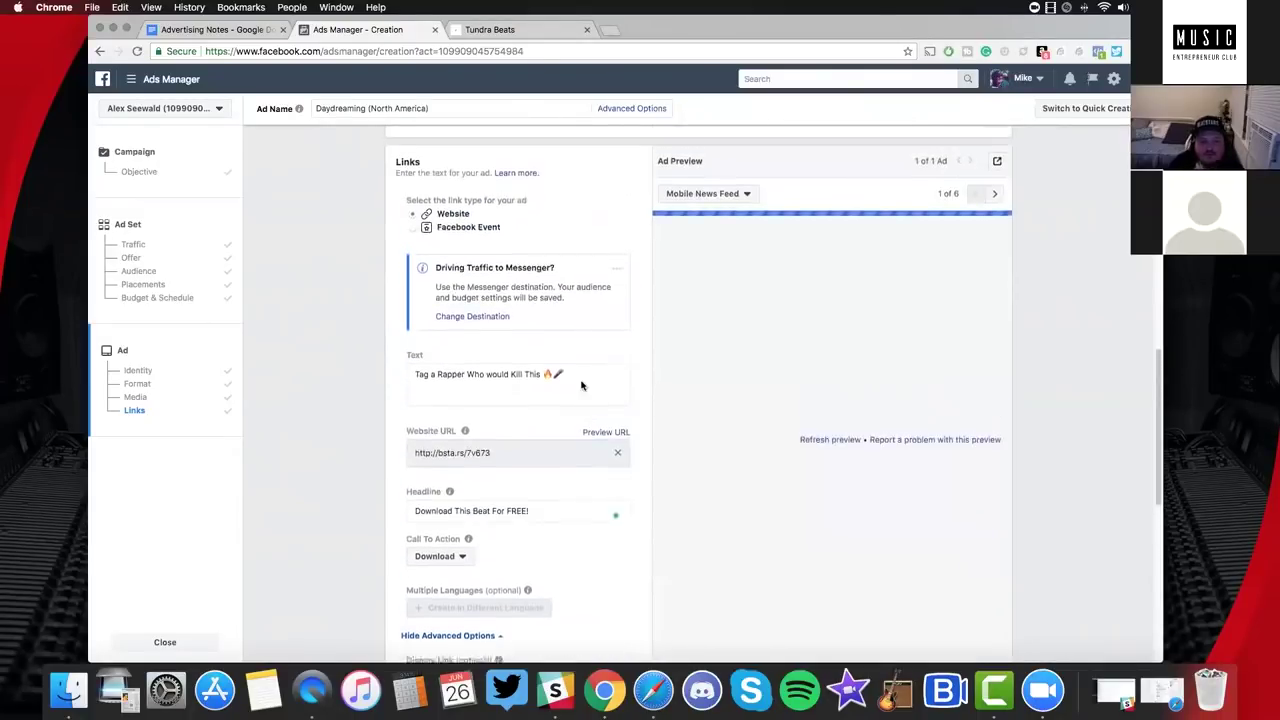
{"action": "left_click", "coordinate": [746, 264]}
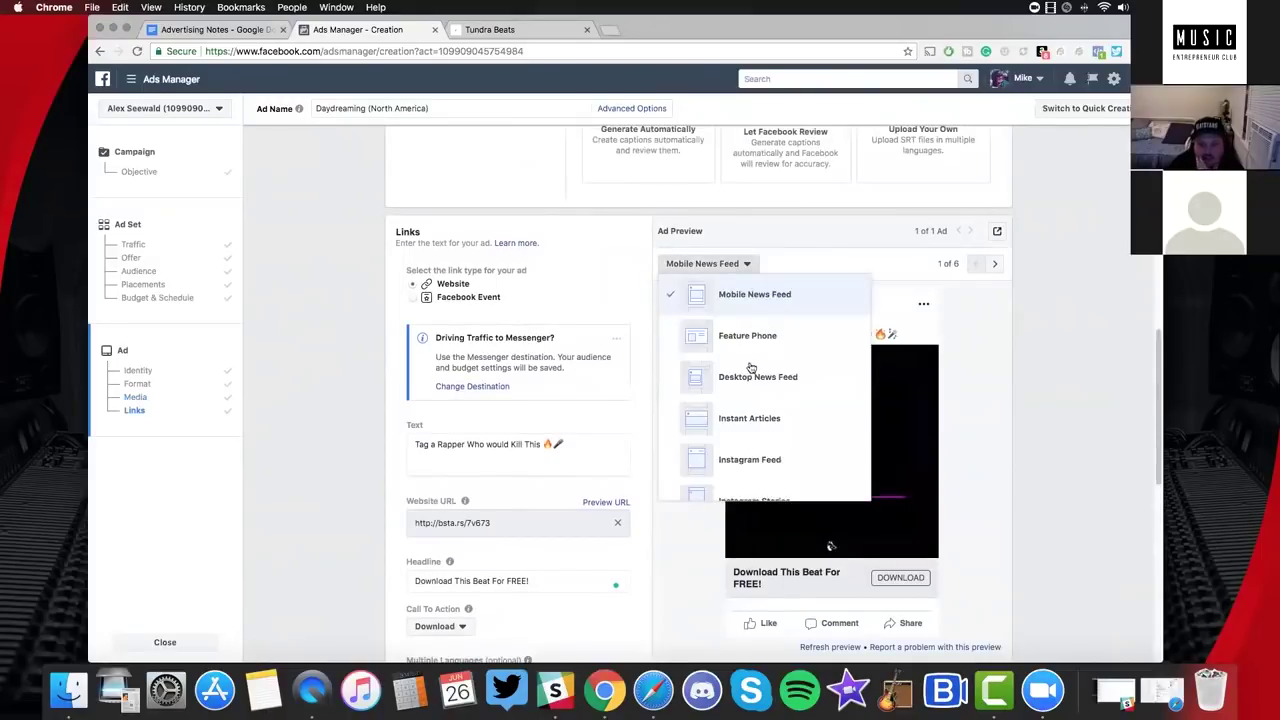
{"action": "left_click", "coordinate": [752, 459]}
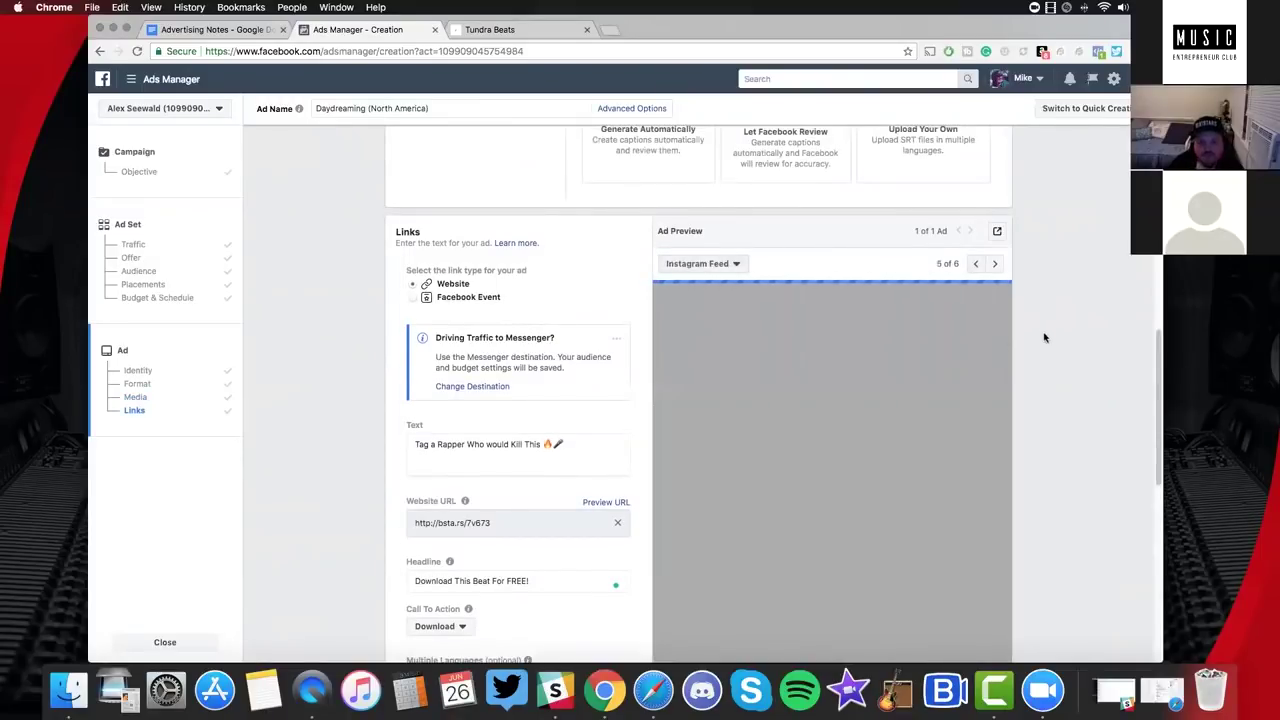
{"action": "scroll", "coordinate": [1030, 333], "scroll_direction": "down", "scroll_amount": 1}
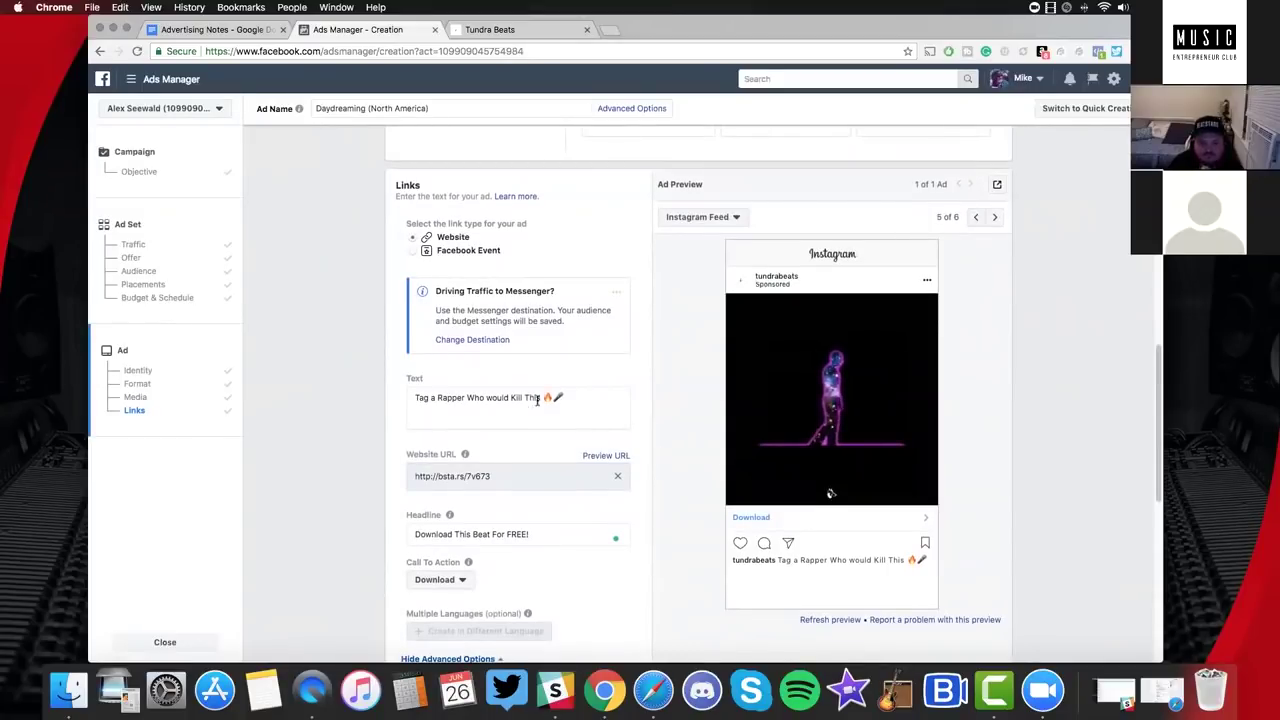
{"action": "scroll", "coordinate": [675, 477], "scroll_direction": "down", "scroll_amount": 1}
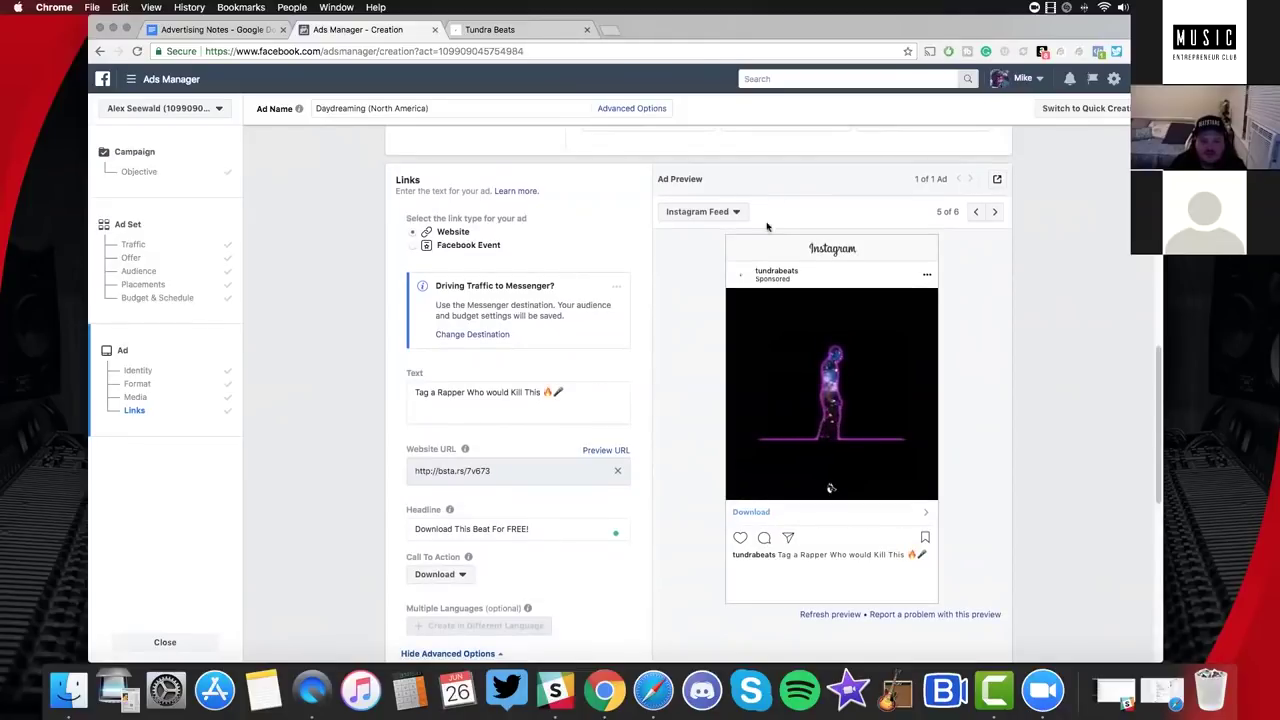
{"action": "left_click", "coordinate": [705, 211]}
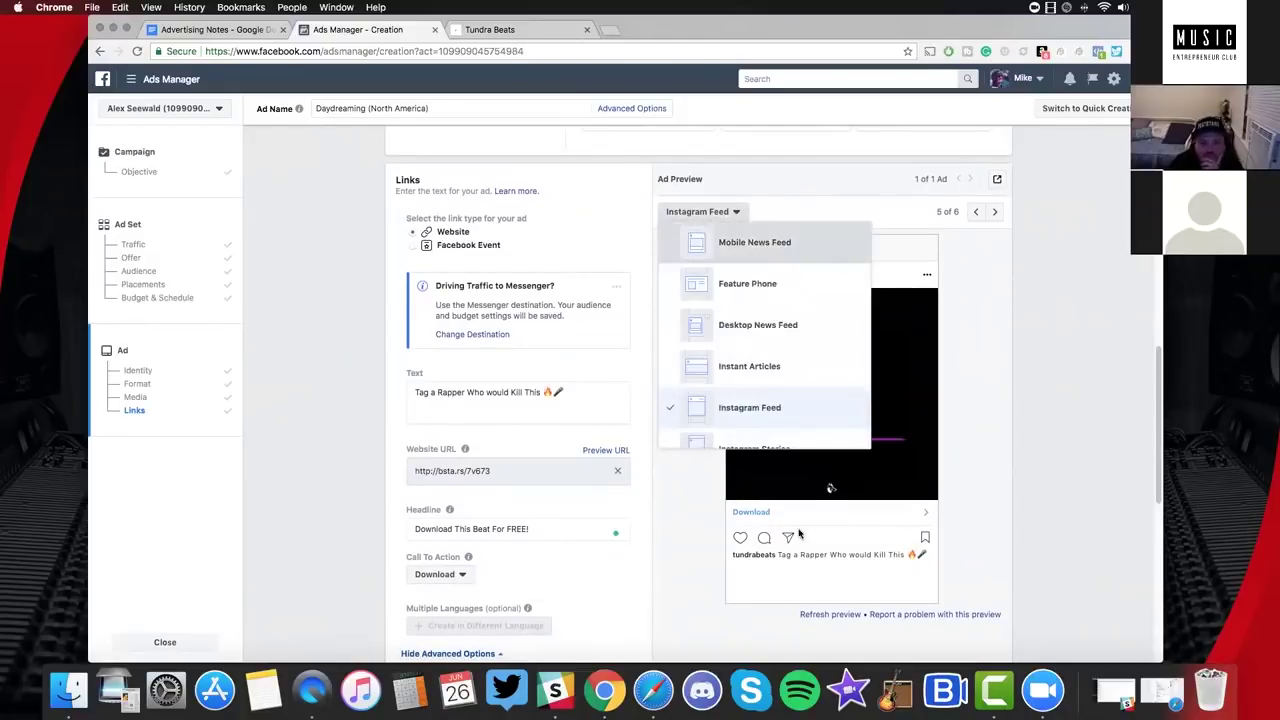
{"action": "left_click", "coordinate": [720, 234]}
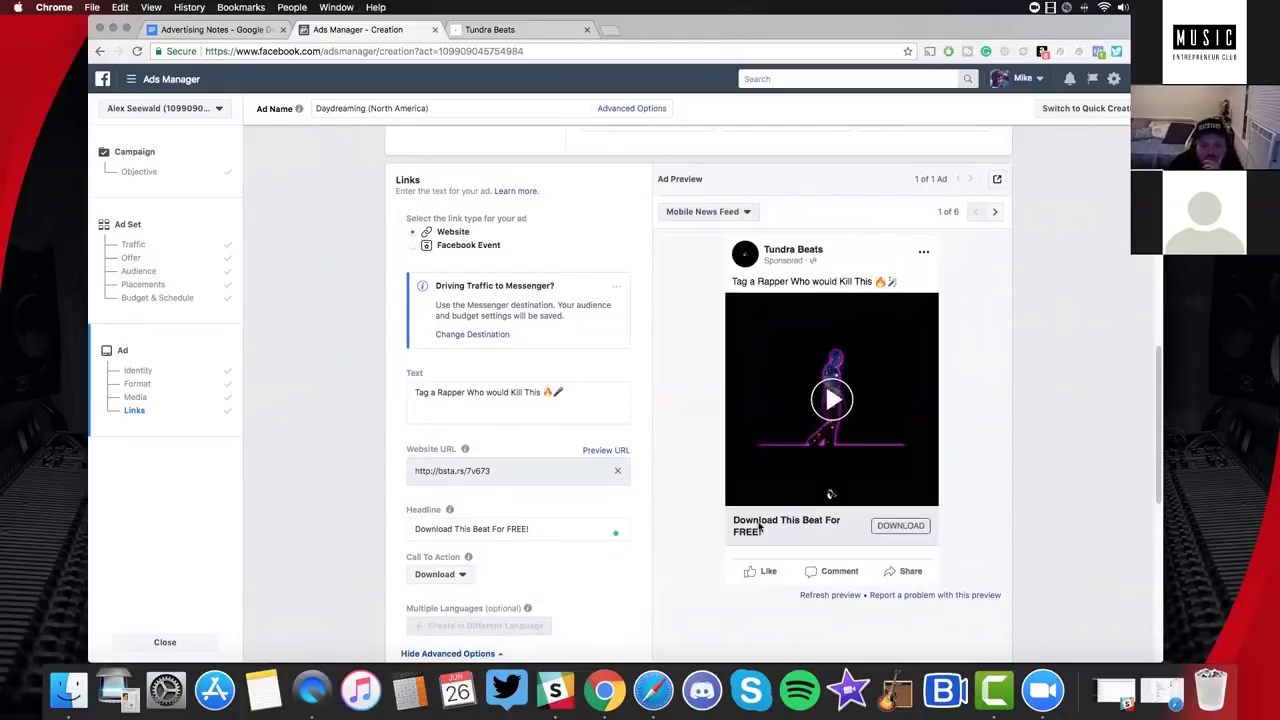
Copy the headline "Download This Beat For FREE!" onto a second line of the ad text, with the preview set to Instagram Feed.
{"action": "left_click", "coordinate": [522, 404]}
{"action": "key", "text": "Tab"}
{"action": "key", "text": "ctrl+c"}
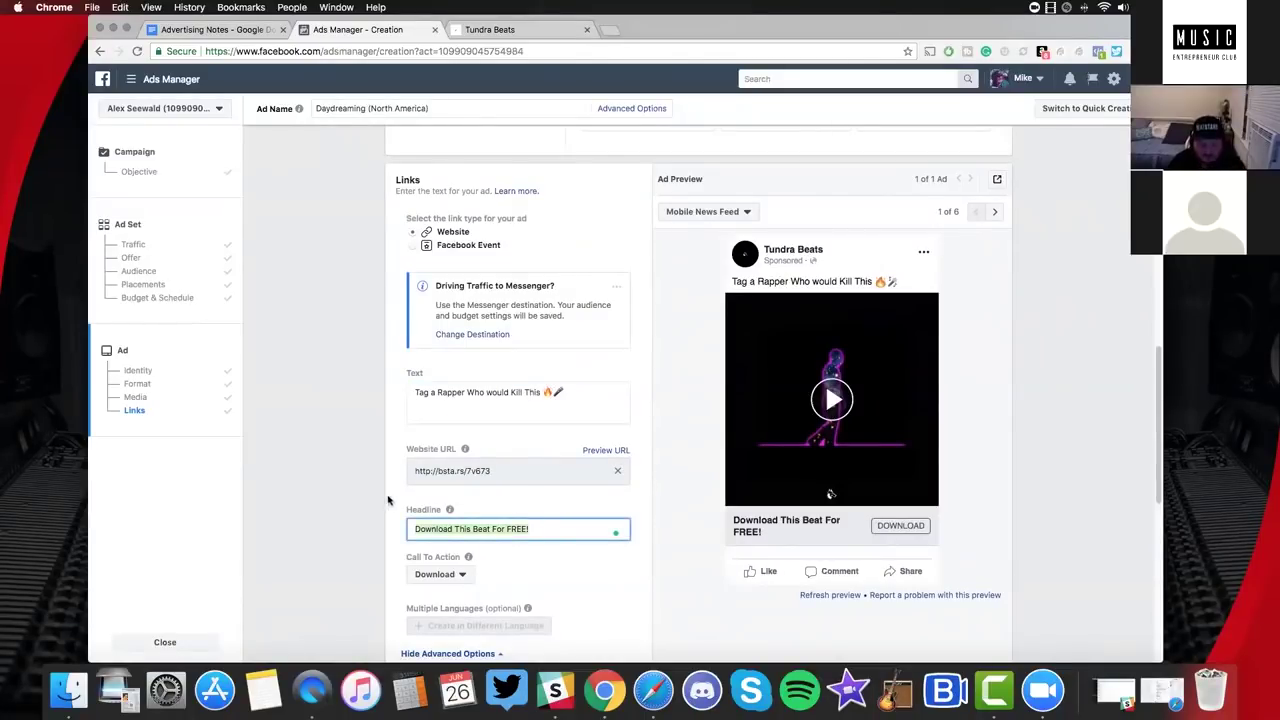
{"action": "left_click", "coordinate": [296, 332]}
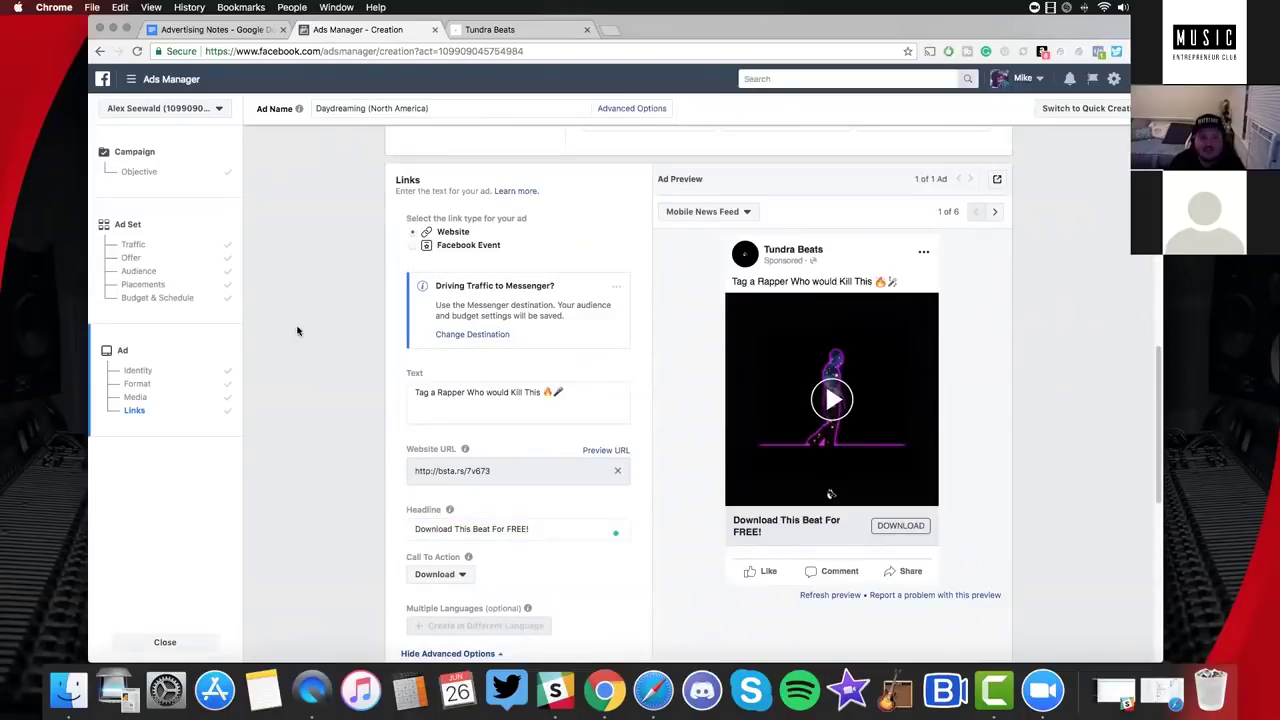
{"action": "scroll", "coordinate": [558, 334], "scroll_direction": "down", "scroll_amount": 2}
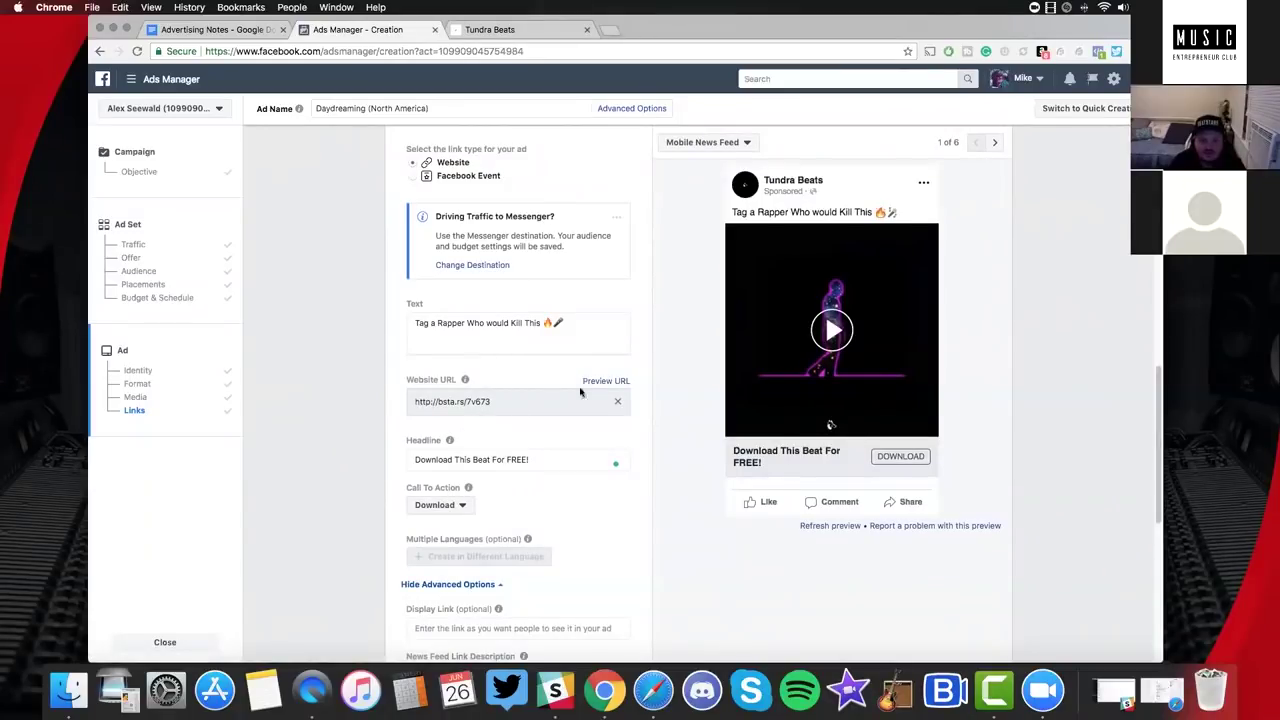
{"action": "scroll", "coordinate": [591, 351], "scroll_direction": "up", "scroll_amount": 2}
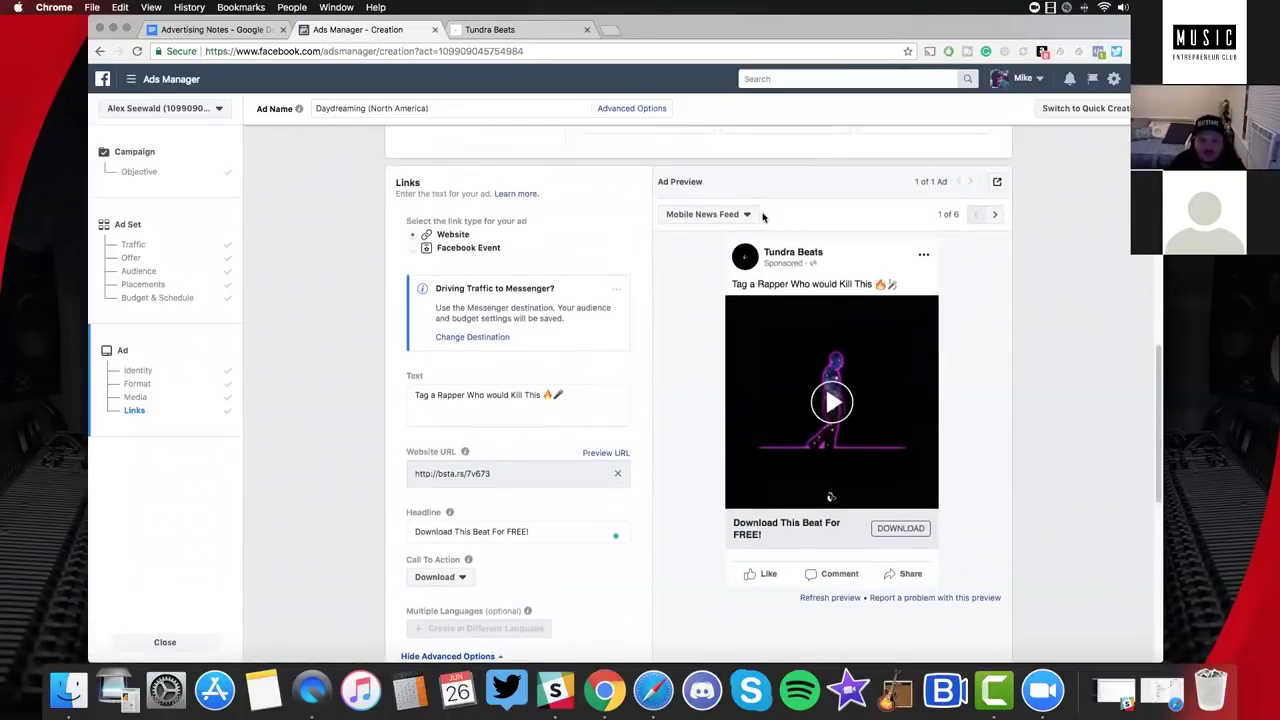
{"action": "left_click", "coordinate": [757, 216]}
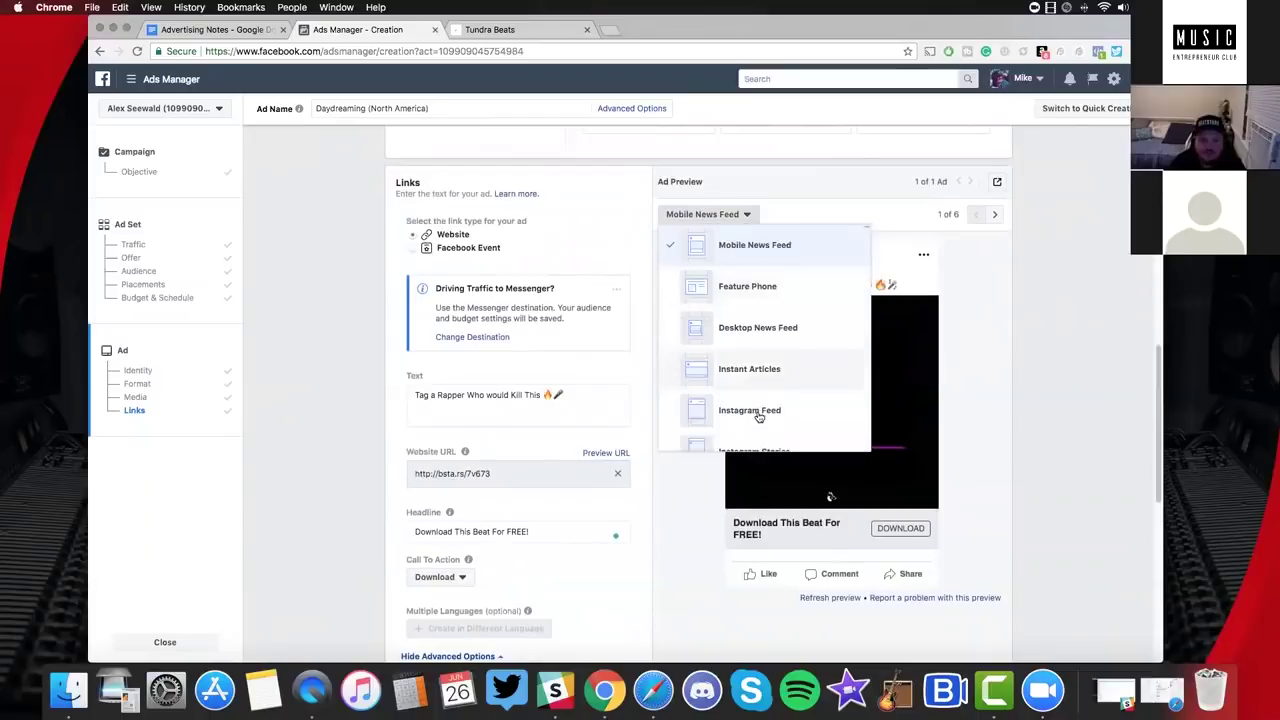
{"action": "key", "text": "Return"}
{"action": "left_click", "coordinate": [587, 399]}
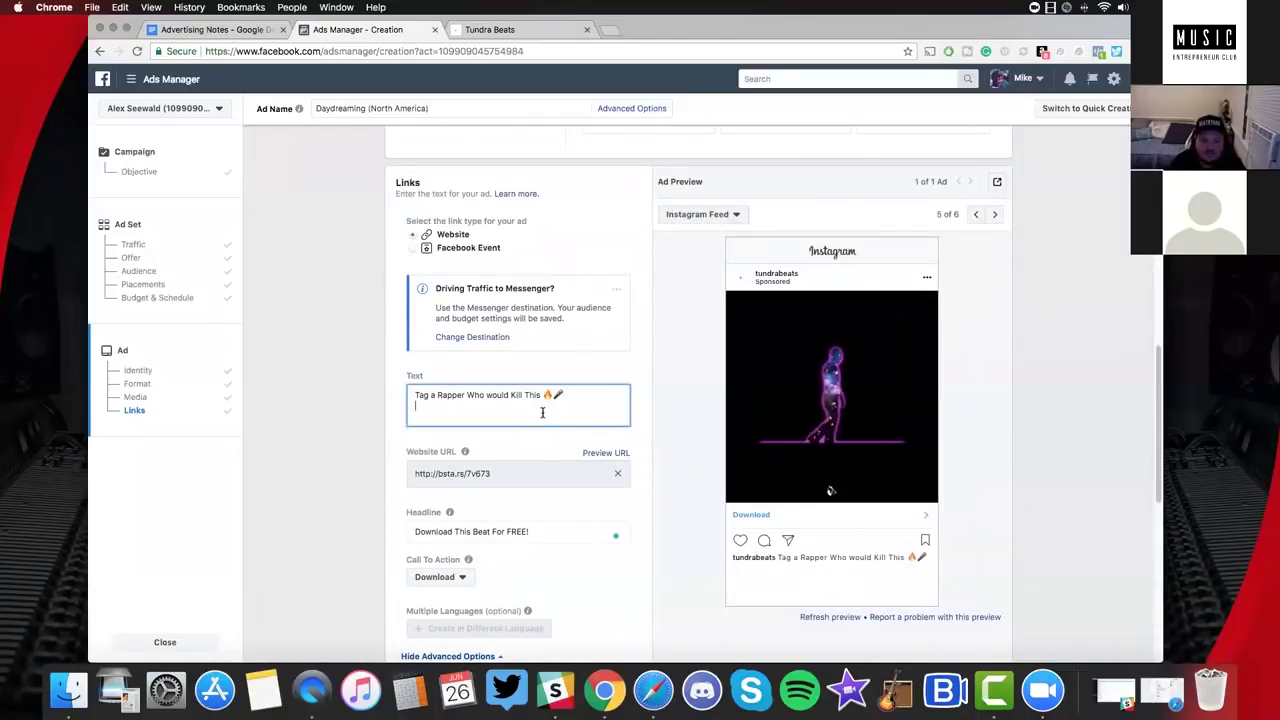
{"action": "key", "text": "Return"}
{"action": "key", "text": "ctrl+v"}
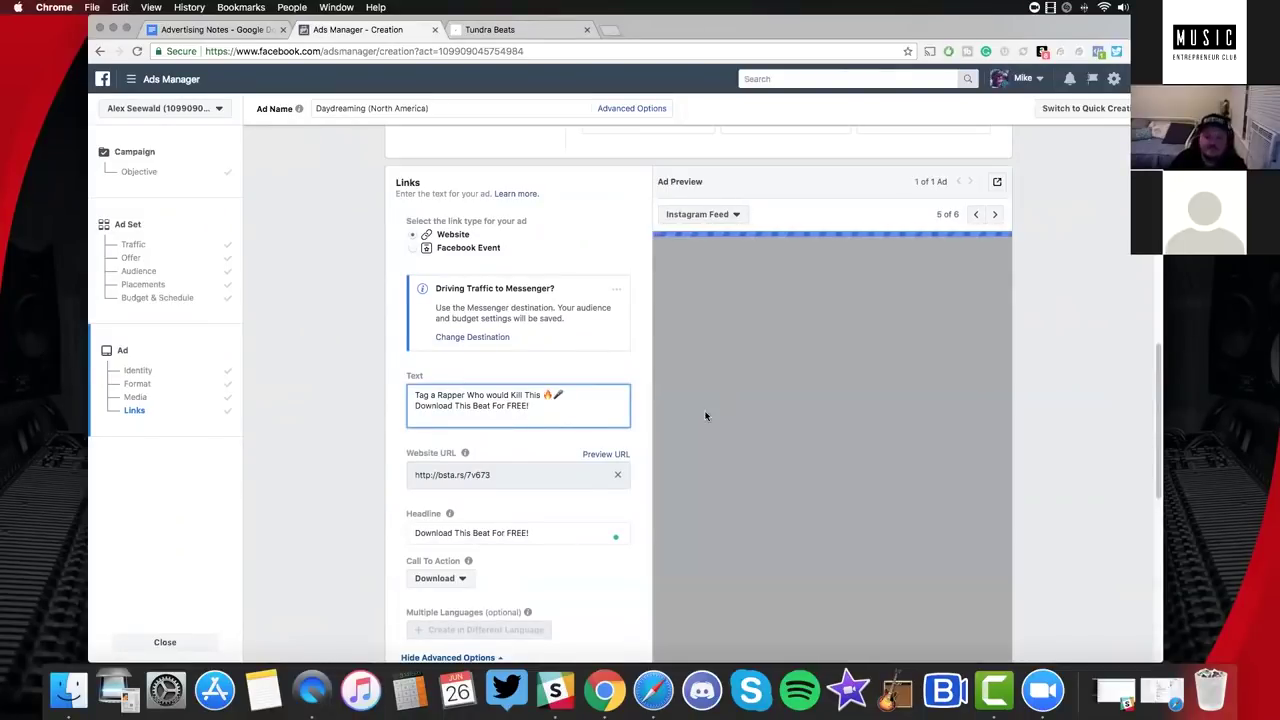
Remove the "Download This Beat For FREE!" line from the ad text.
{"action": "left_click_drag", "start_coordinate": [543, 404], "coordinate": [415, 405]}
{"action": "key", "text": "BackSpace"}
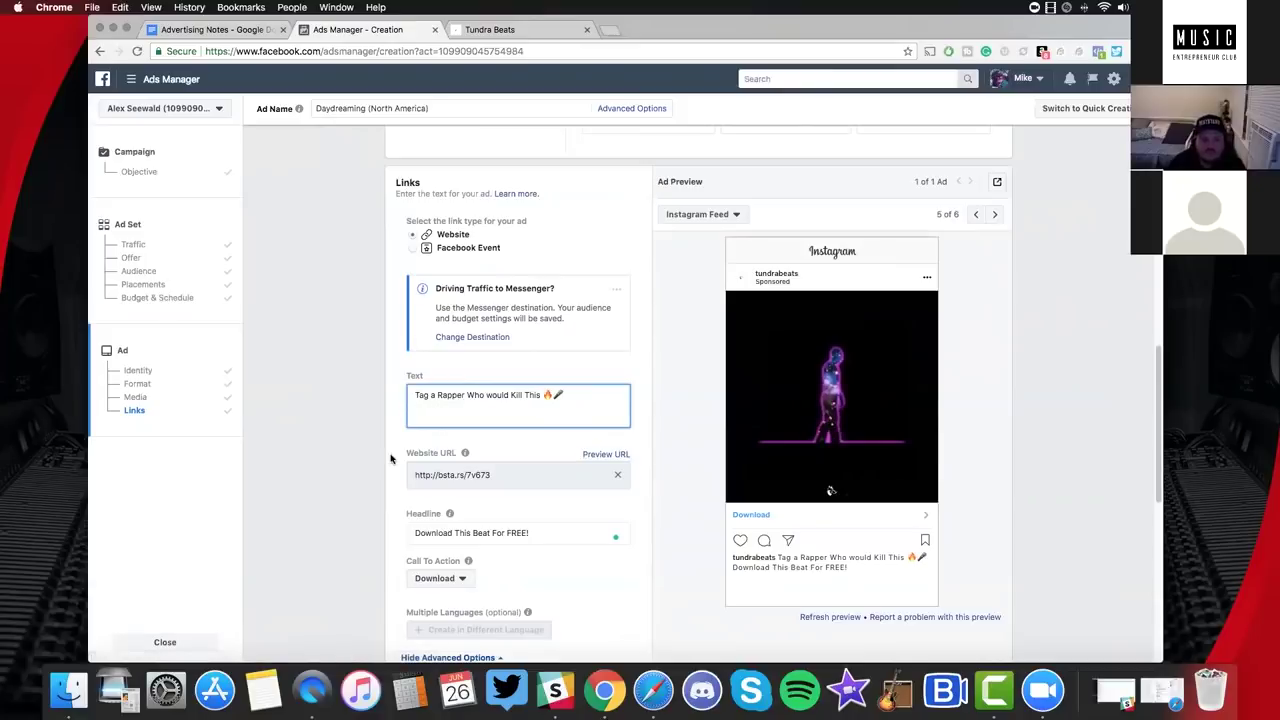
{"action": "left_click", "coordinate": [393, 458]}
Check the remaining link and conversion tracking options and confirm the Daydreaming (North America) ad for publishing.
{"action": "scroll", "coordinate": [393, 458], "scroll_direction": "down", "scroll_amount": 10}
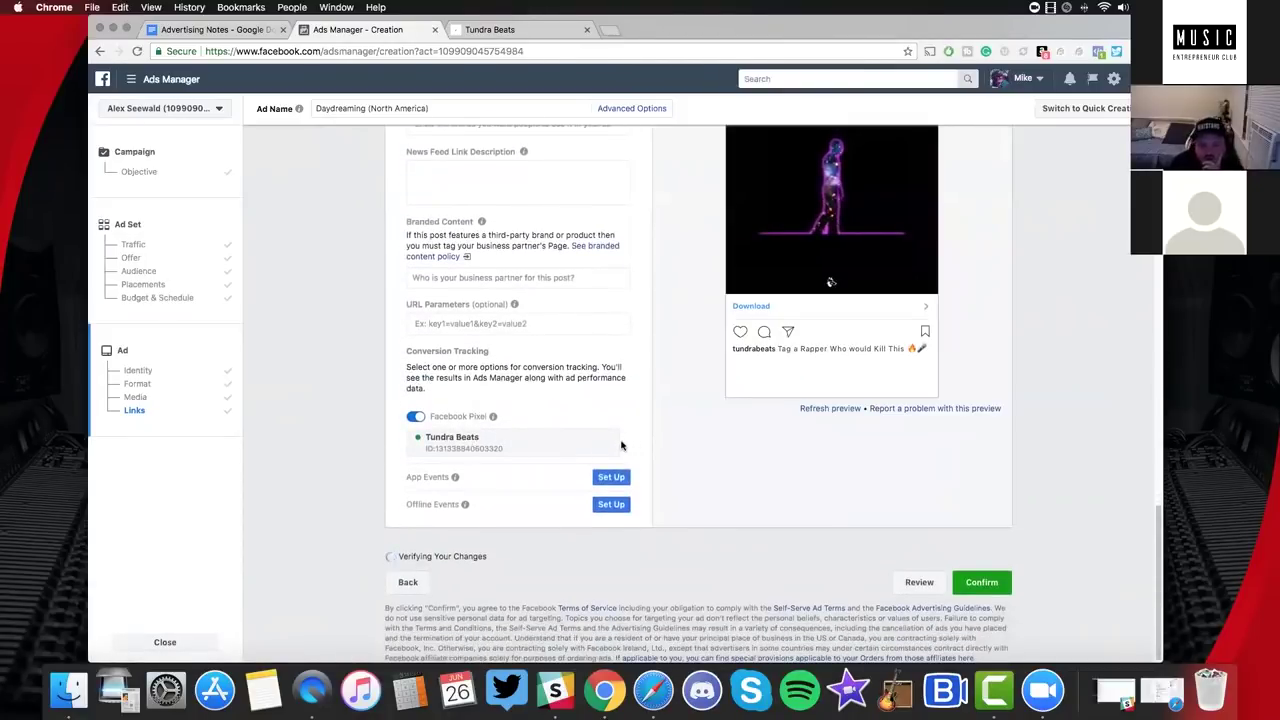
{"action": "scroll", "coordinate": [628, 446], "scroll_direction": "up", "scroll_amount": 3}
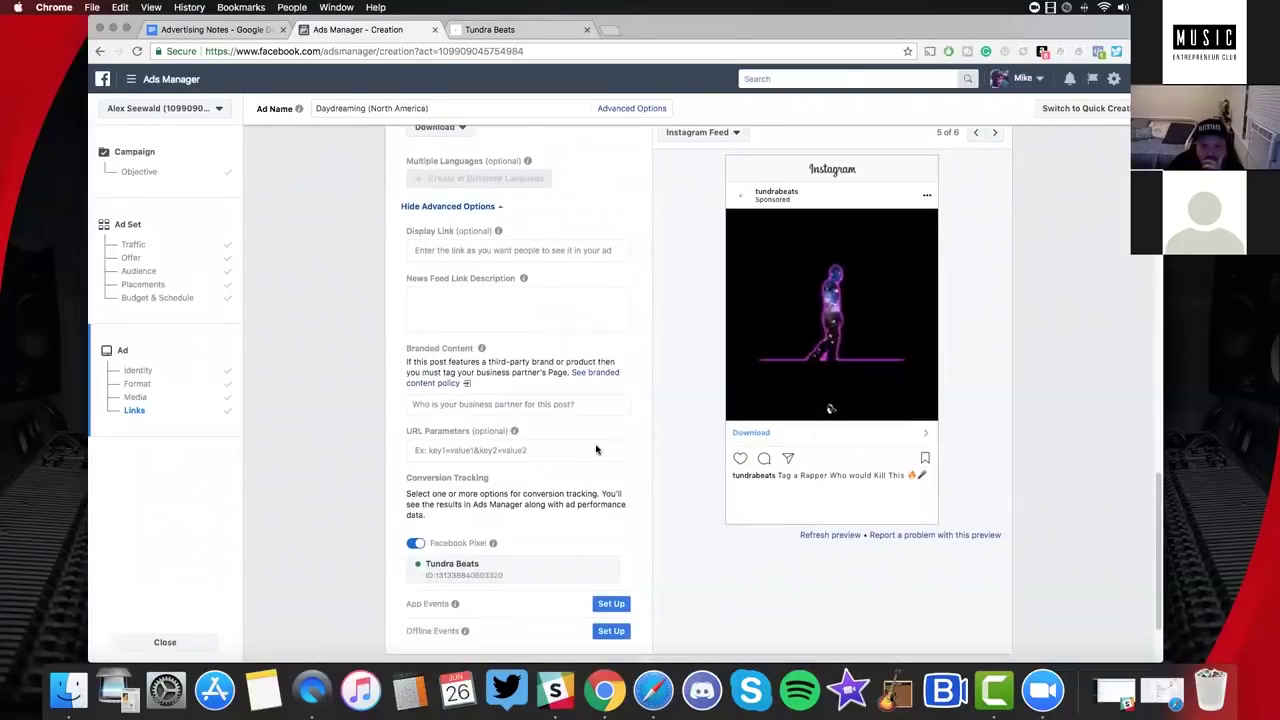
{"action": "scroll", "coordinate": [594, 449], "scroll_direction": "down", "scroll_amount": 3}
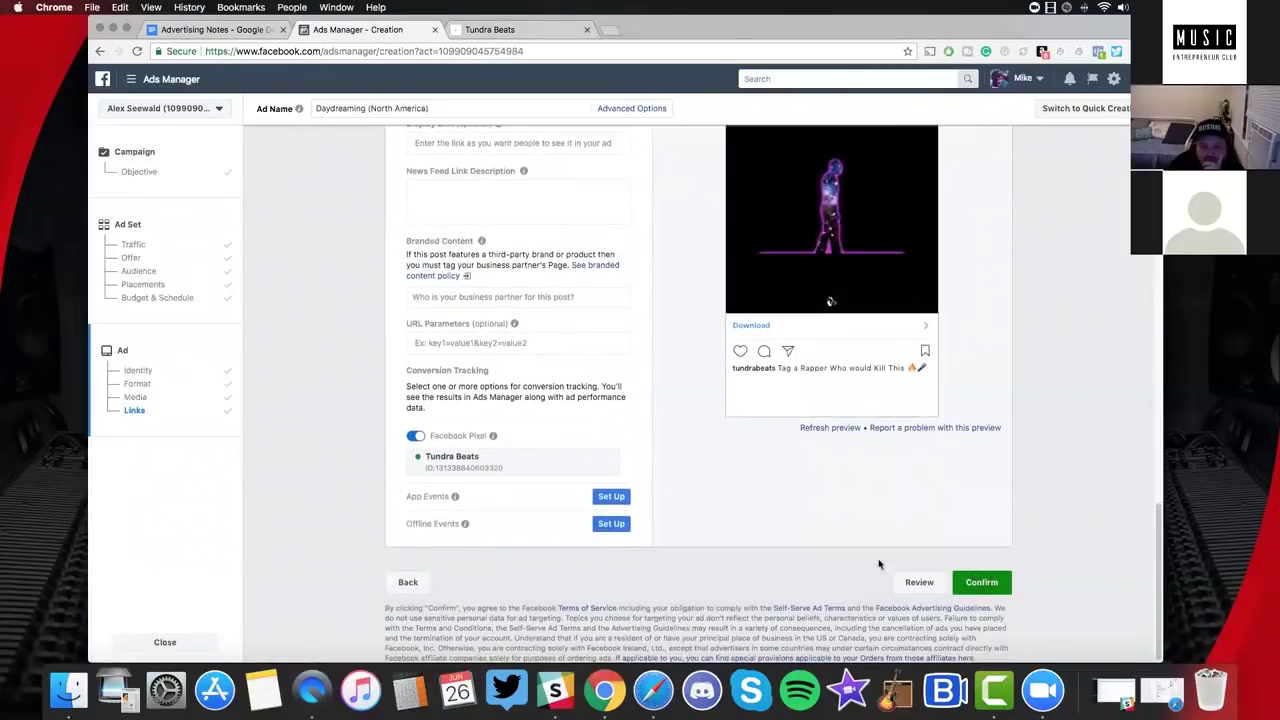
{"action": "left_click", "coordinate": [990, 582]}
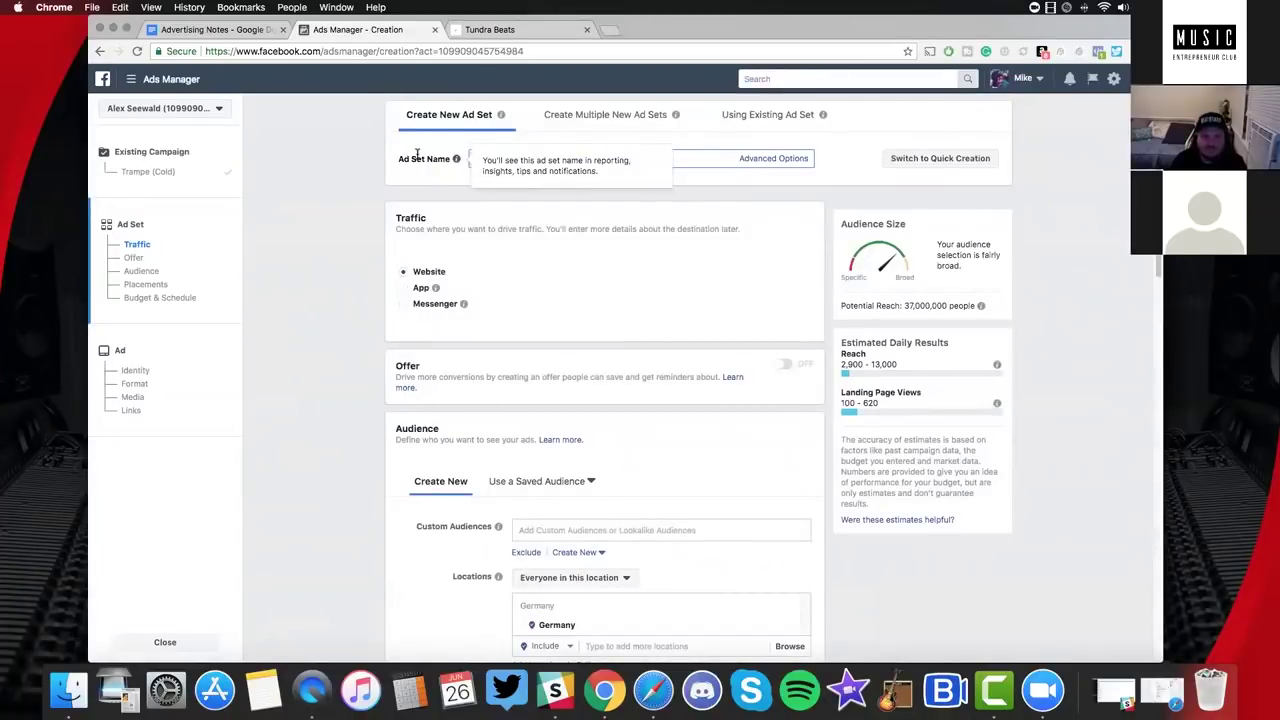
Name the new ad set in the existing Trampe (Cold) campaign "Daydreaming (Worldwide)".
{"action": "type", "text": "Daydreaming ("}
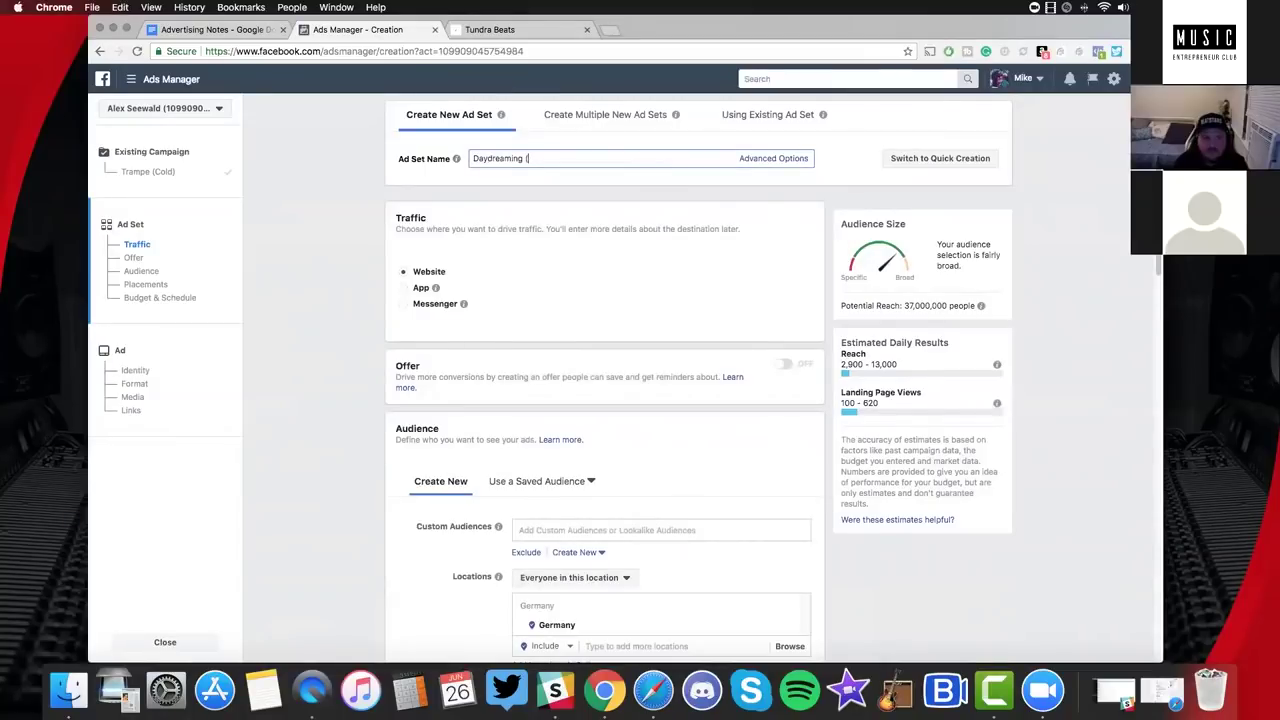
{"action": "type", "text": "Worldwide)"}
{"action": "scroll", "coordinate": [560, 245], "scroll_direction": "down", "scroll_amount": 5}
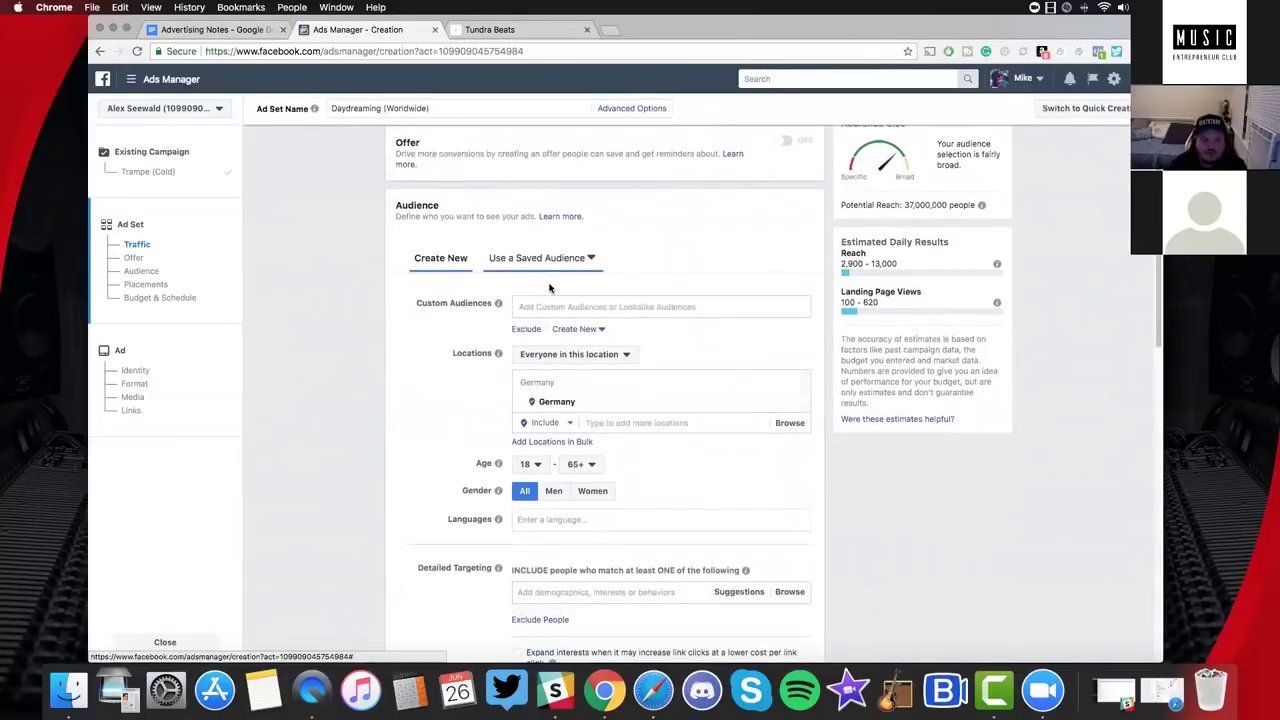
Apply the saved Daydreaming Audience to the Worldwide ad set and open that audience for editing.
{"action": "left_click", "coordinate": [560, 243]}
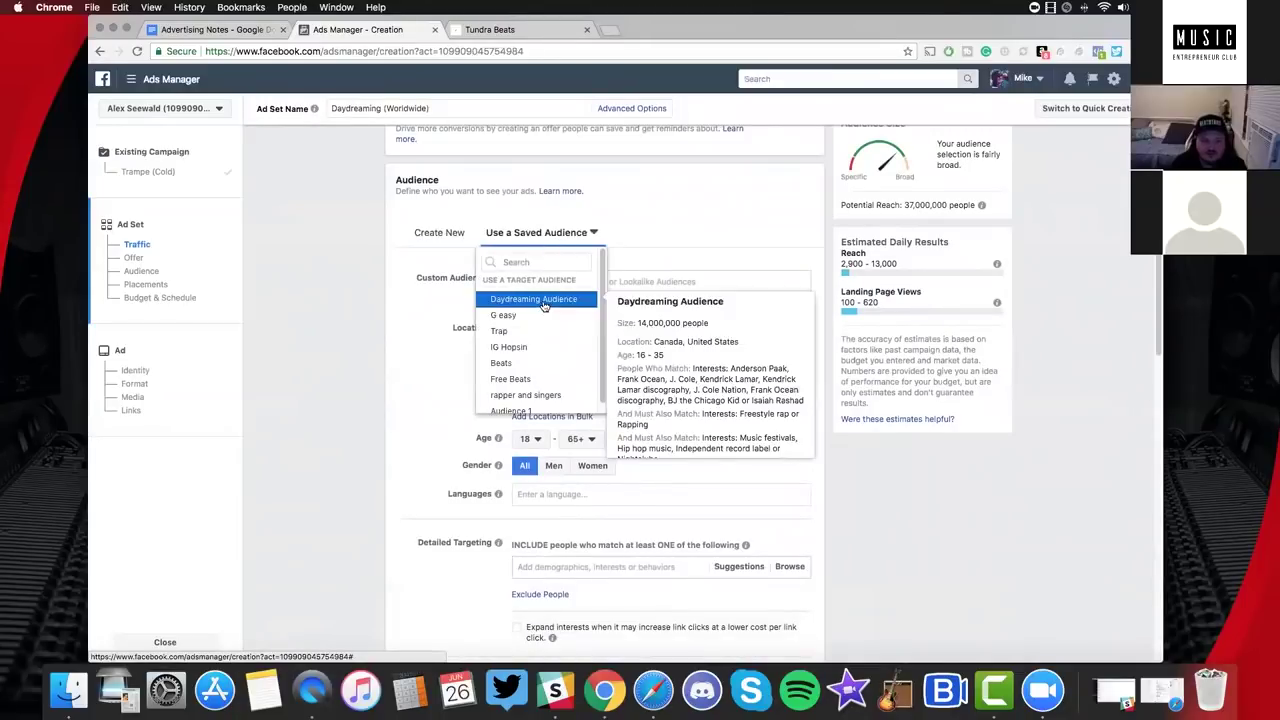
{"action": "left_click", "coordinate": [540, 302]}
{"action": "left_click", "coordinate": [520, 439]}
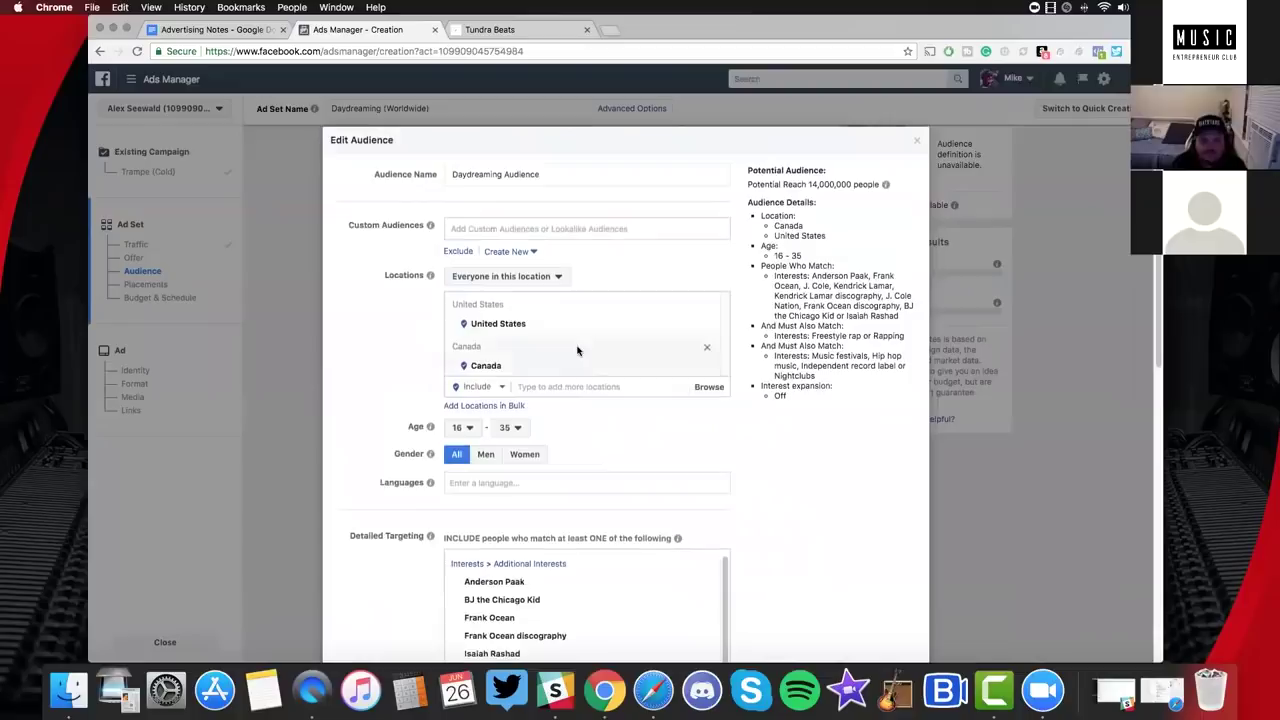
Remove Canada from the audience's locations and add the Worldwide region as the targeted location.
{"action": "left_click", "coordinate": [707, 366]}
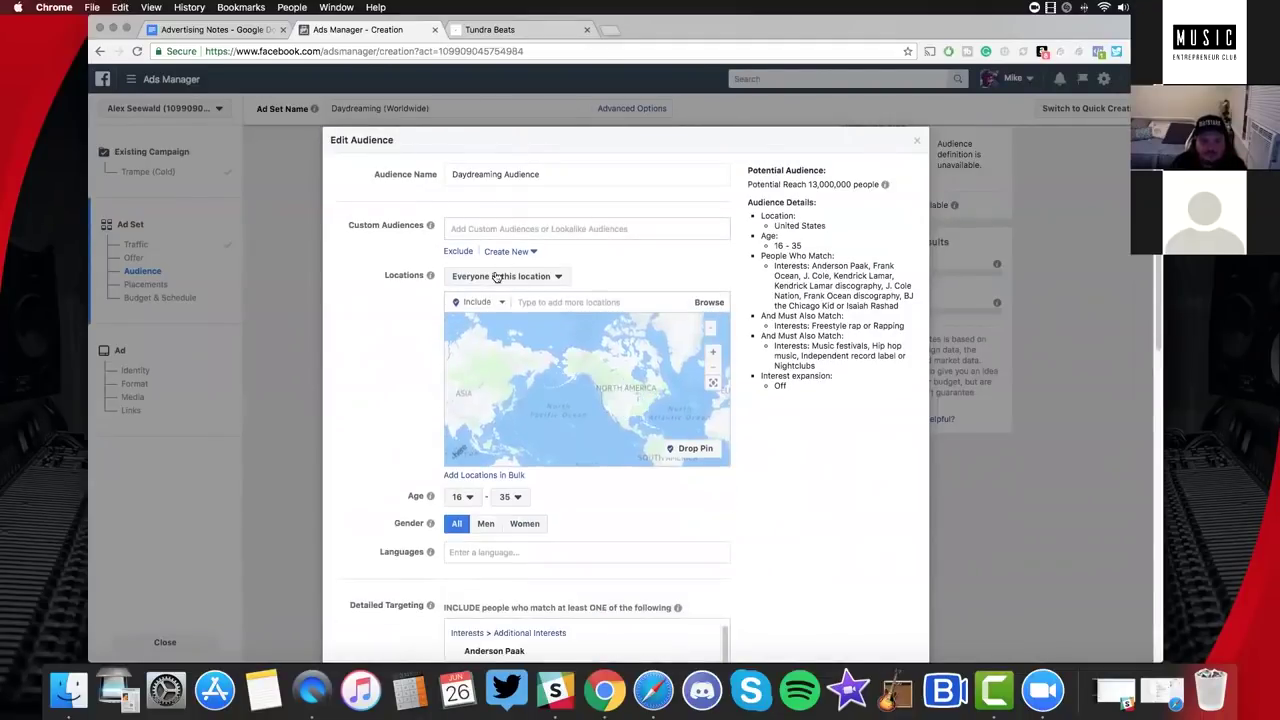
{"action": "left_click", "coordinate": [536, 300]}
{"action": "type", "text": "worldw"}
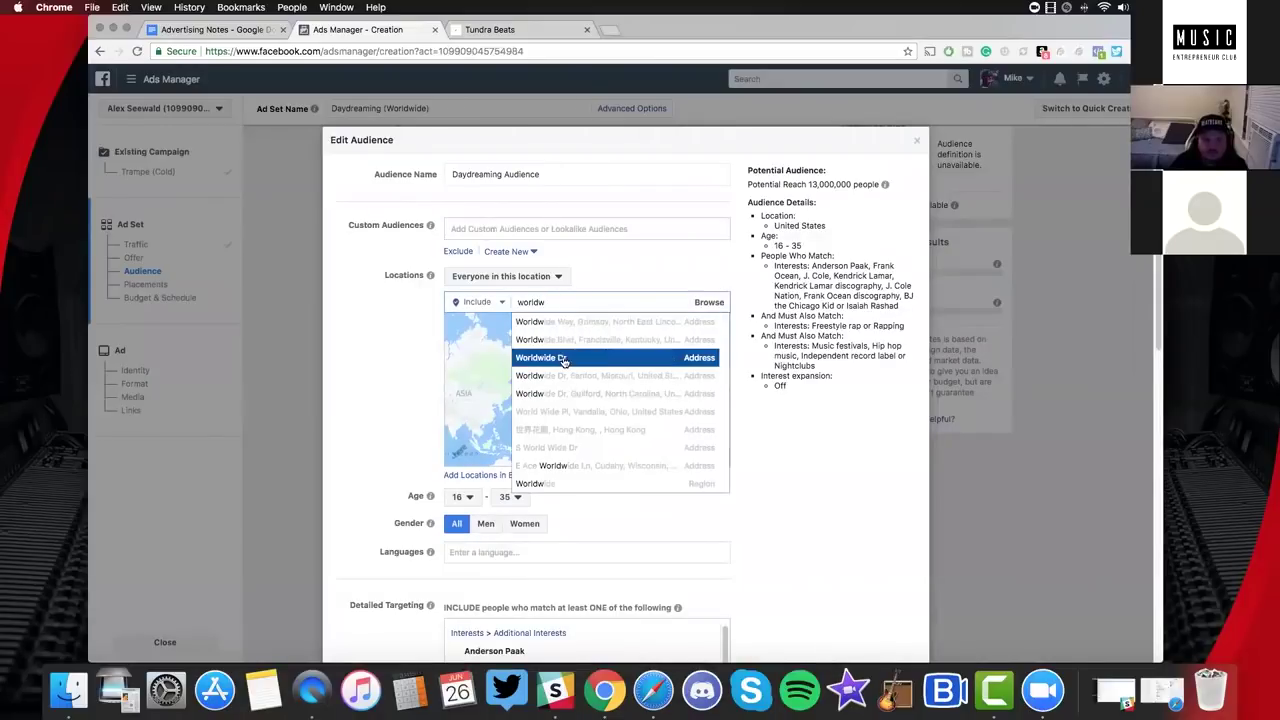
{"action": "left_click", "coordinate": [605, 483]}
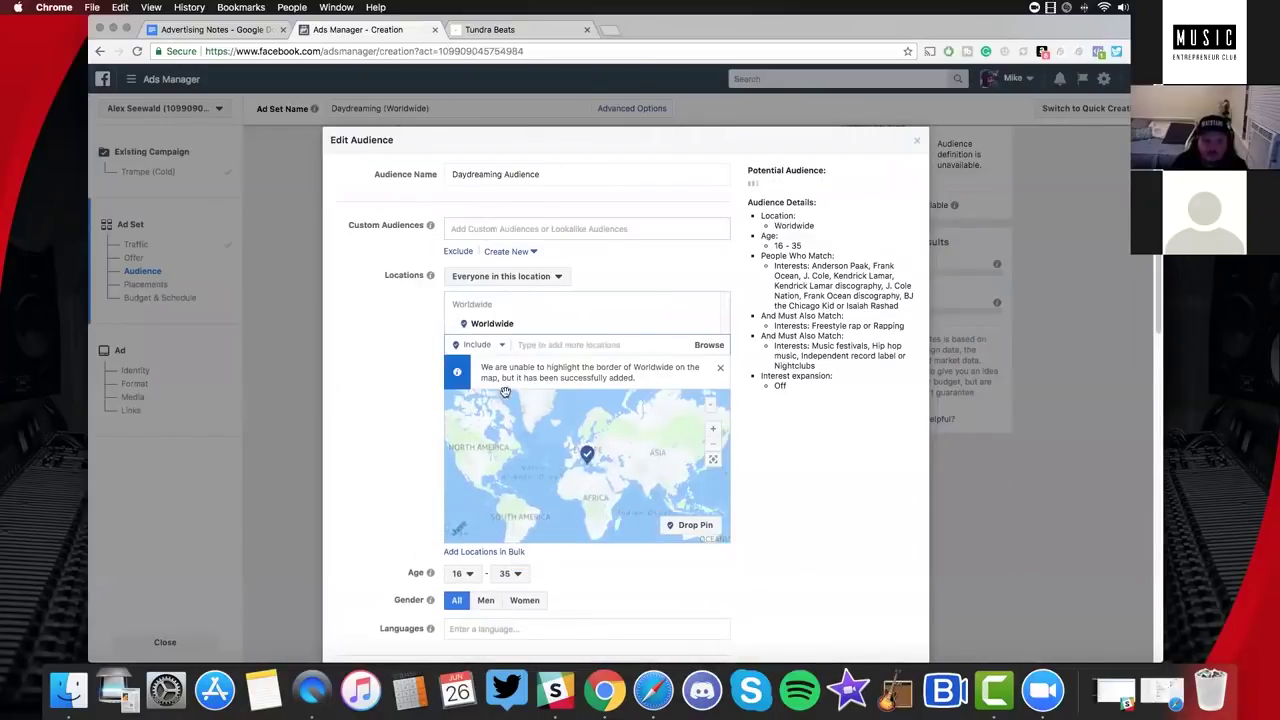
Exclude Russia and Asia from the audience's Worldwide location targeting.
{"action": "left_click", "coordinate": [480, 344]}
{"action": "left_click", "coordinate": [470, 382]}
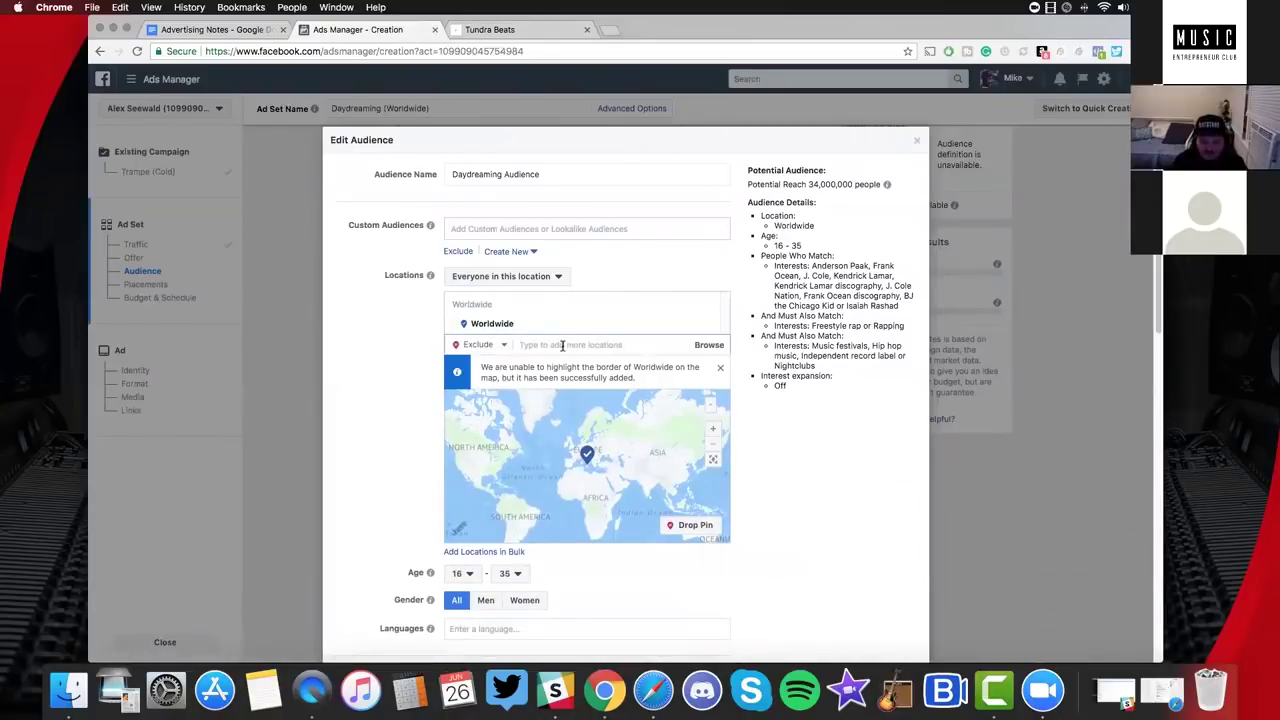
{"action": "type", "text": "Russia"}
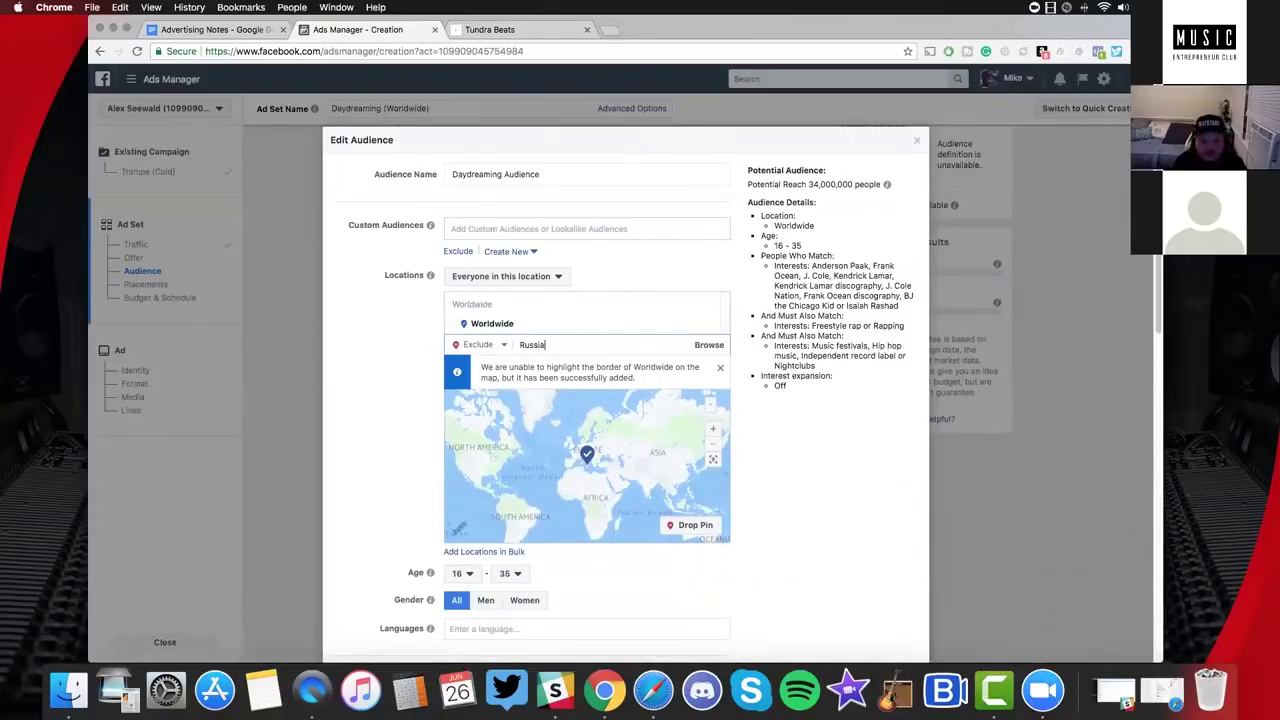
{"action": "left_click", "coordinate": [565, 368]}
{"action": "left_click", "coordinate": [503, 388]}
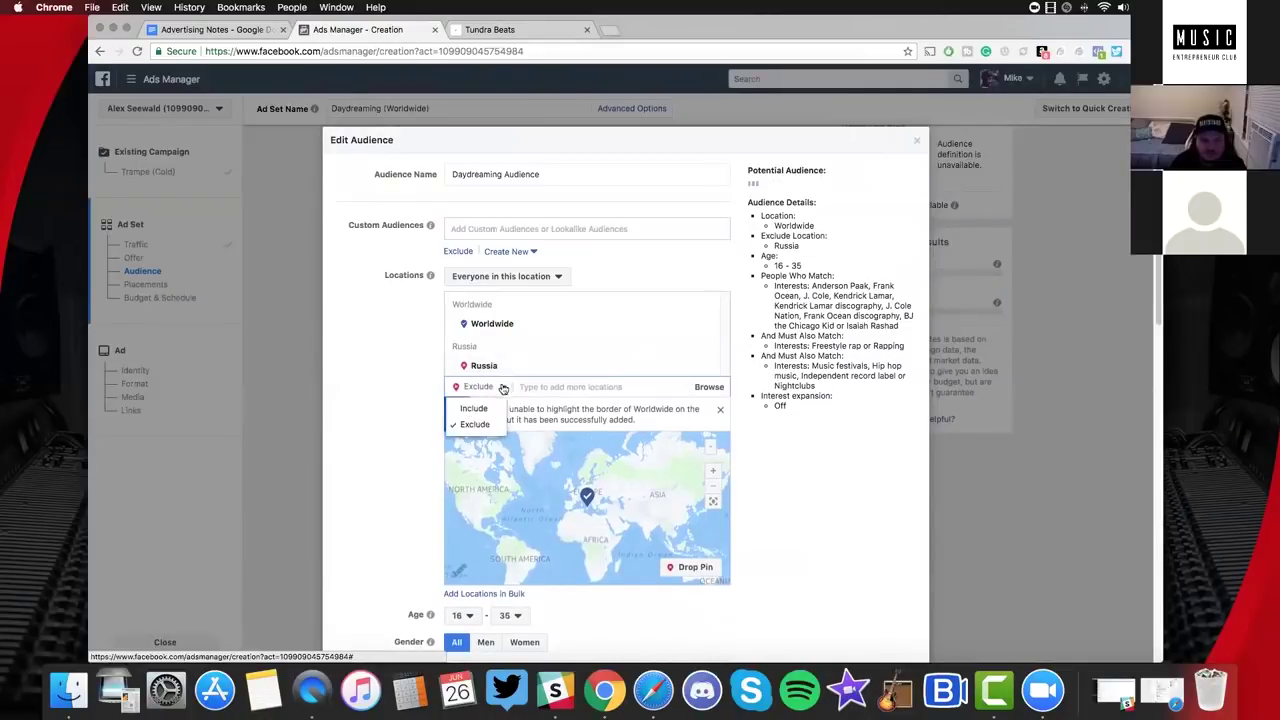
{"action": "left_click", "coordinate": [566, 386]}
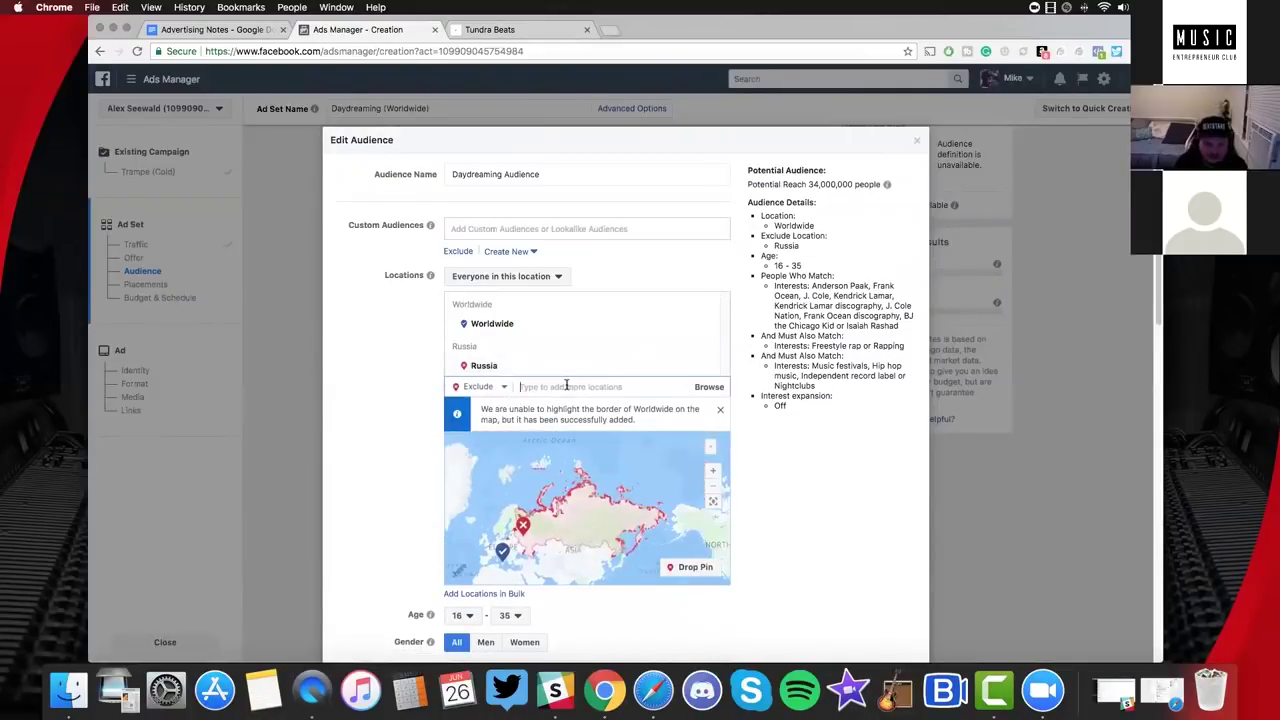
{"action": "type", "text": "asia"}
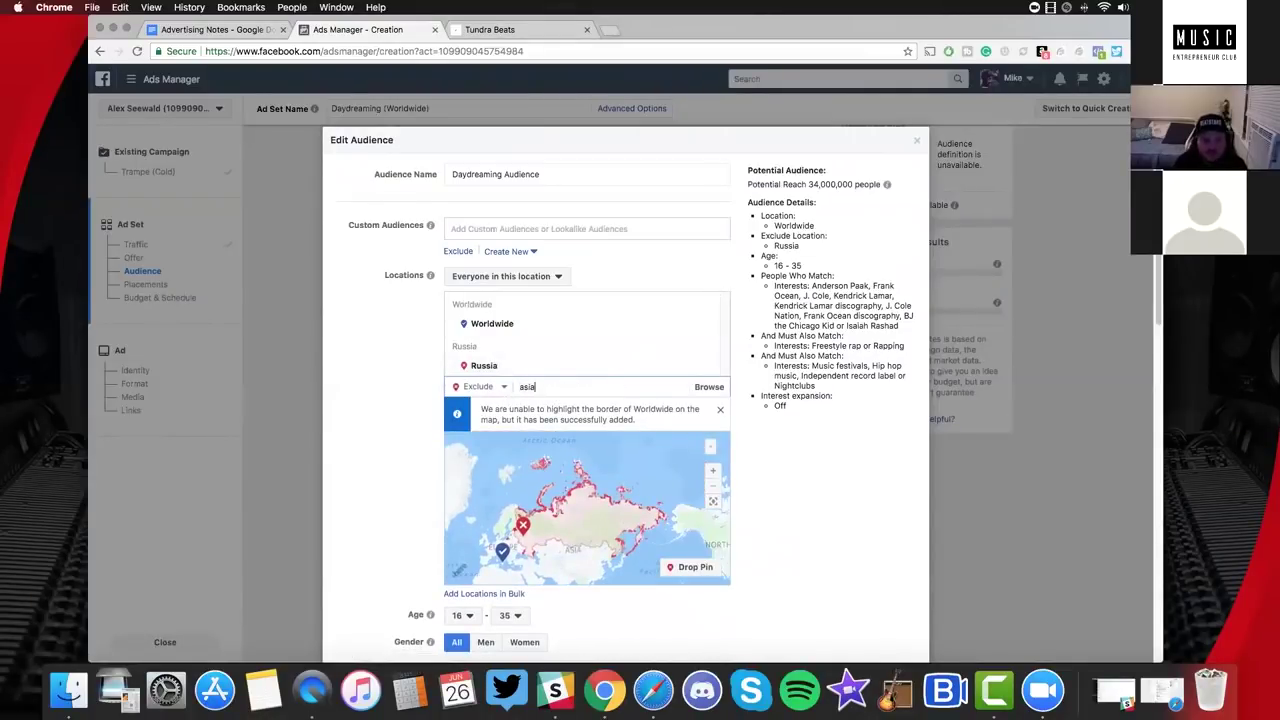
{"action": "left_click", "coordinate": [500, 403]}
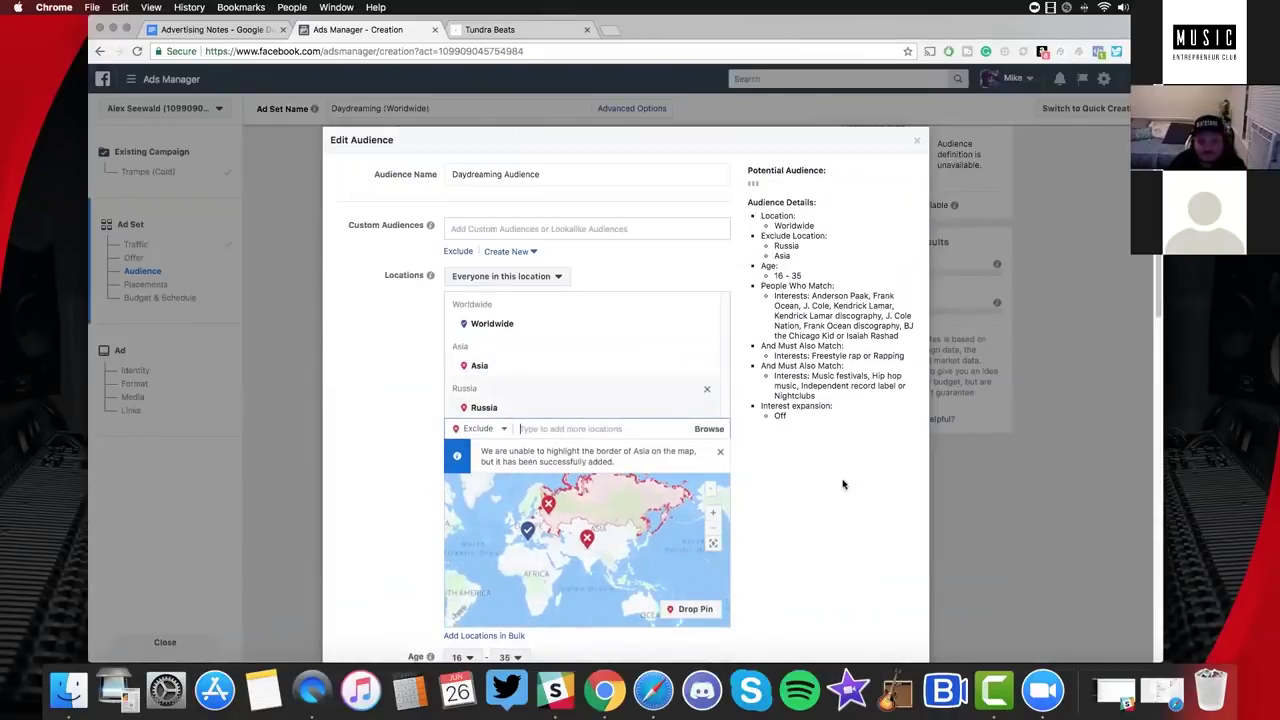
Review the audience's age and interest targeting, and add a Facebook Pages connection that excludes people who like your Page.
{"action": "scroll", "coordinate": [646, 265], "scroll_direction": "down", "scroll_amount": 2}
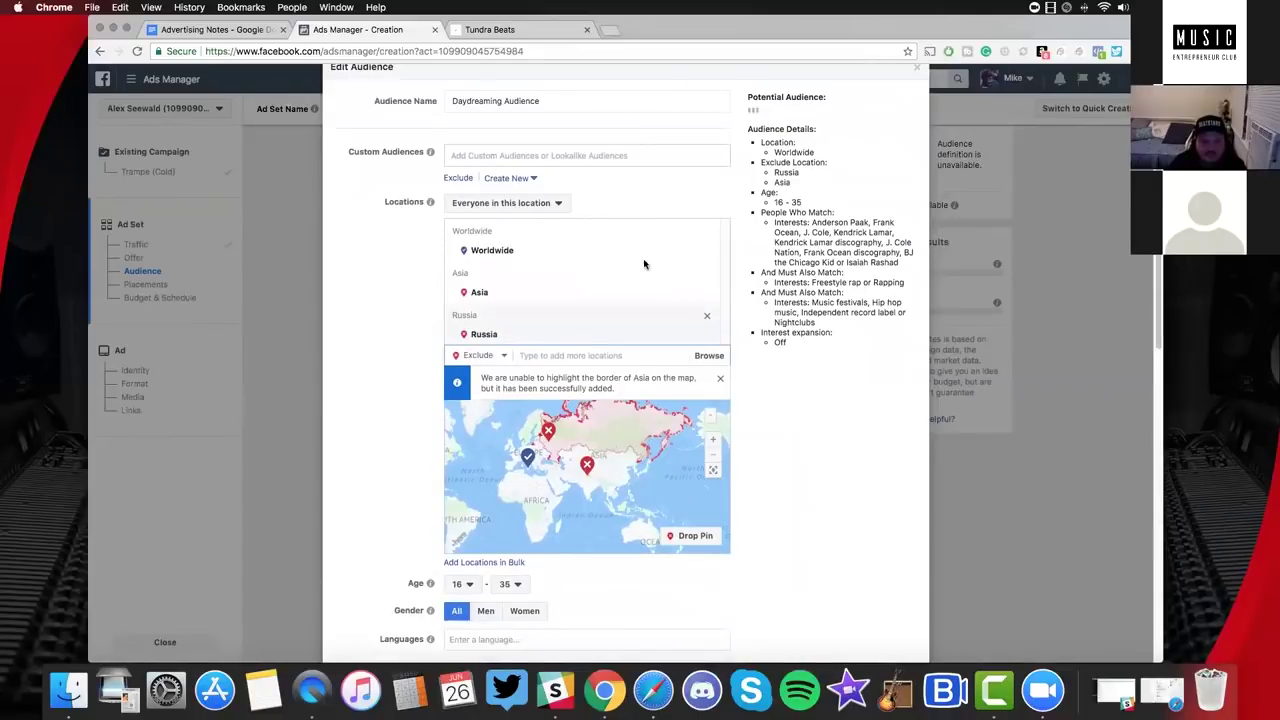
{"action": "scroll", "coordinate": [644, 264], "scroll_direction": "down", "scroll_amount": 2}
{"action": "scroll", "coordinate": [681, 367], "scroll_direction": "down", "scroll_amount": 5}
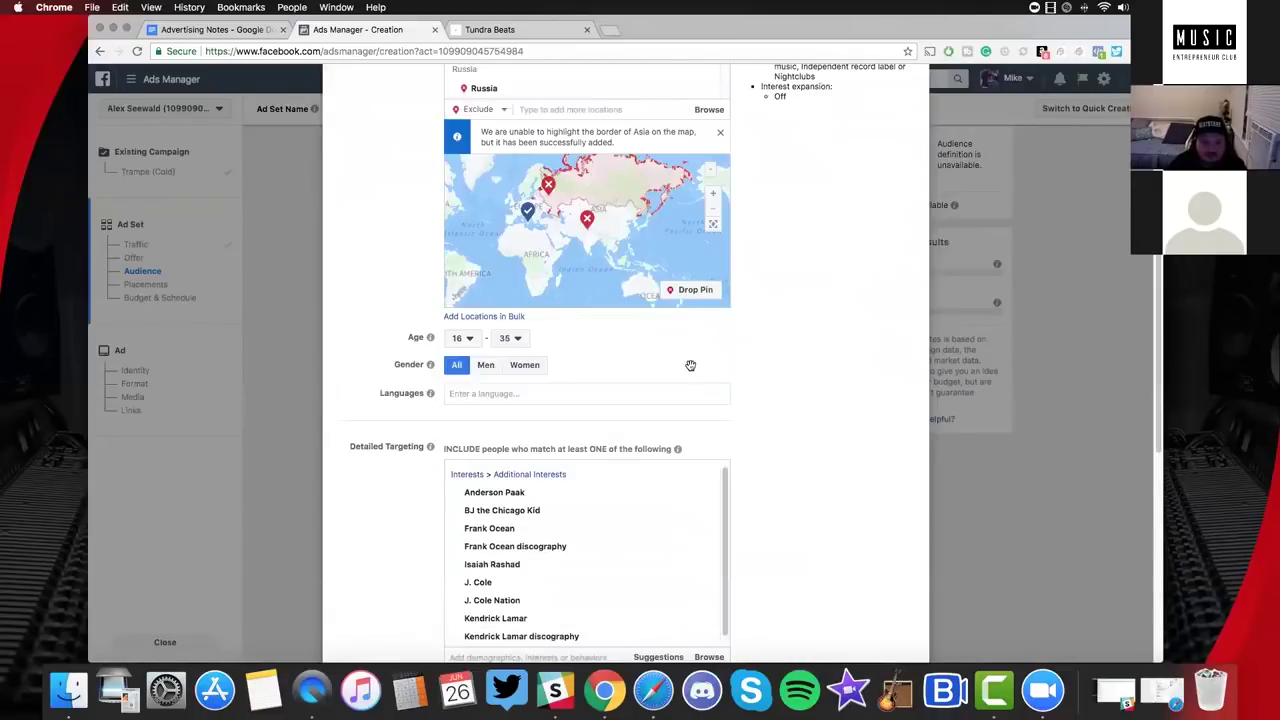
{"action": "scroll", "coordinate": [691, 364], "scroll_direction": "up", "scroll_amount": 8}
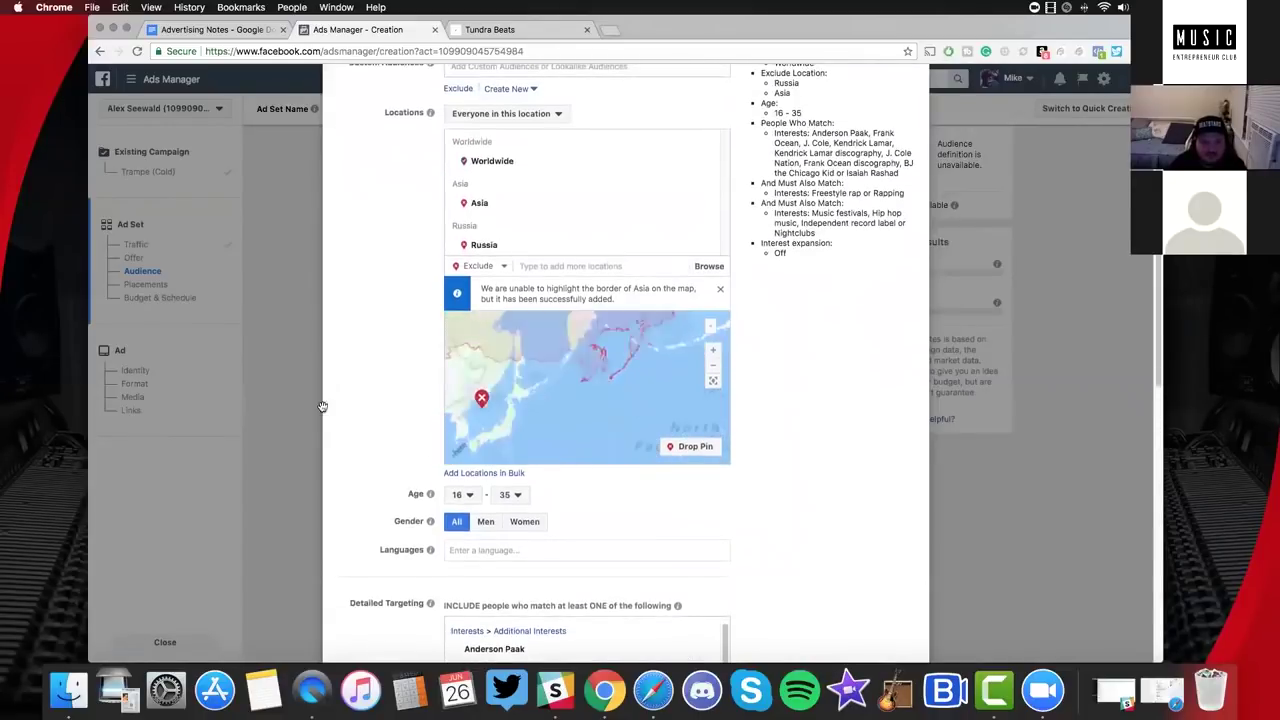
{"action": "scroll", "coordinate": [385, 340], "scroll_direction": "down", "scroll_amount": 3}
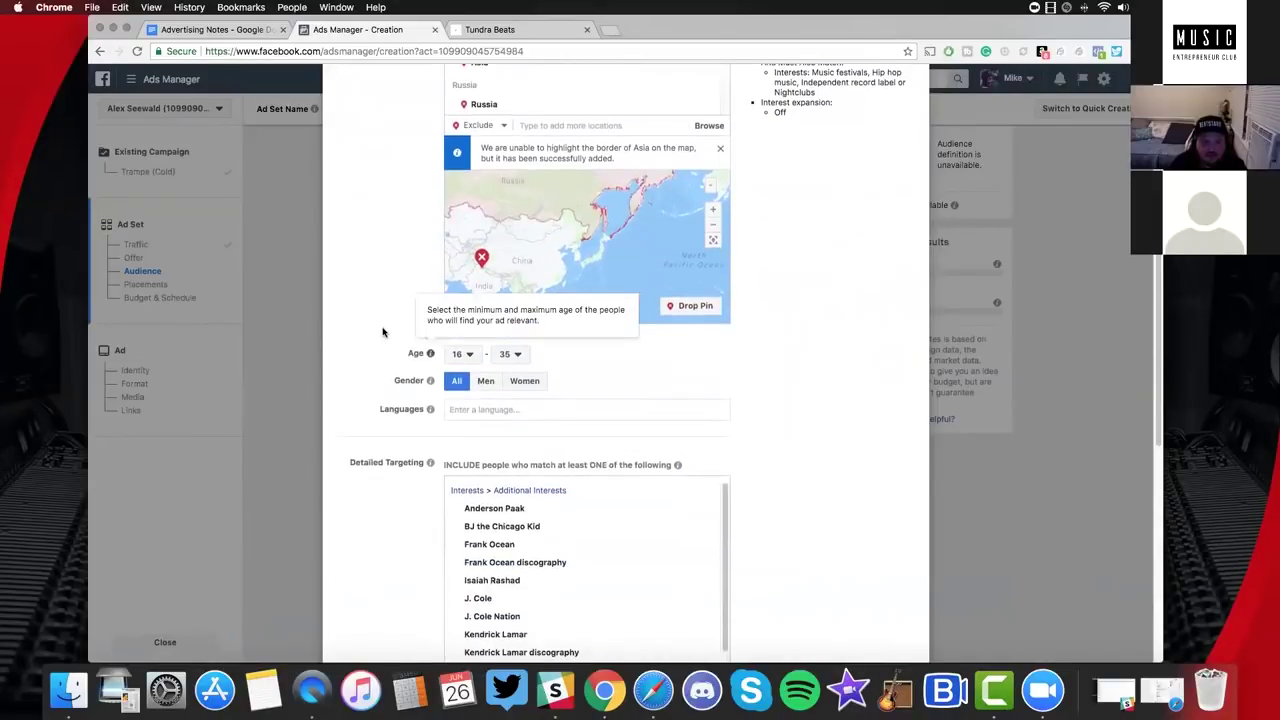
{"action": "scroll", "coordinate": [408, 330], "scroll_direction": "down", "scroll_amount": 13}
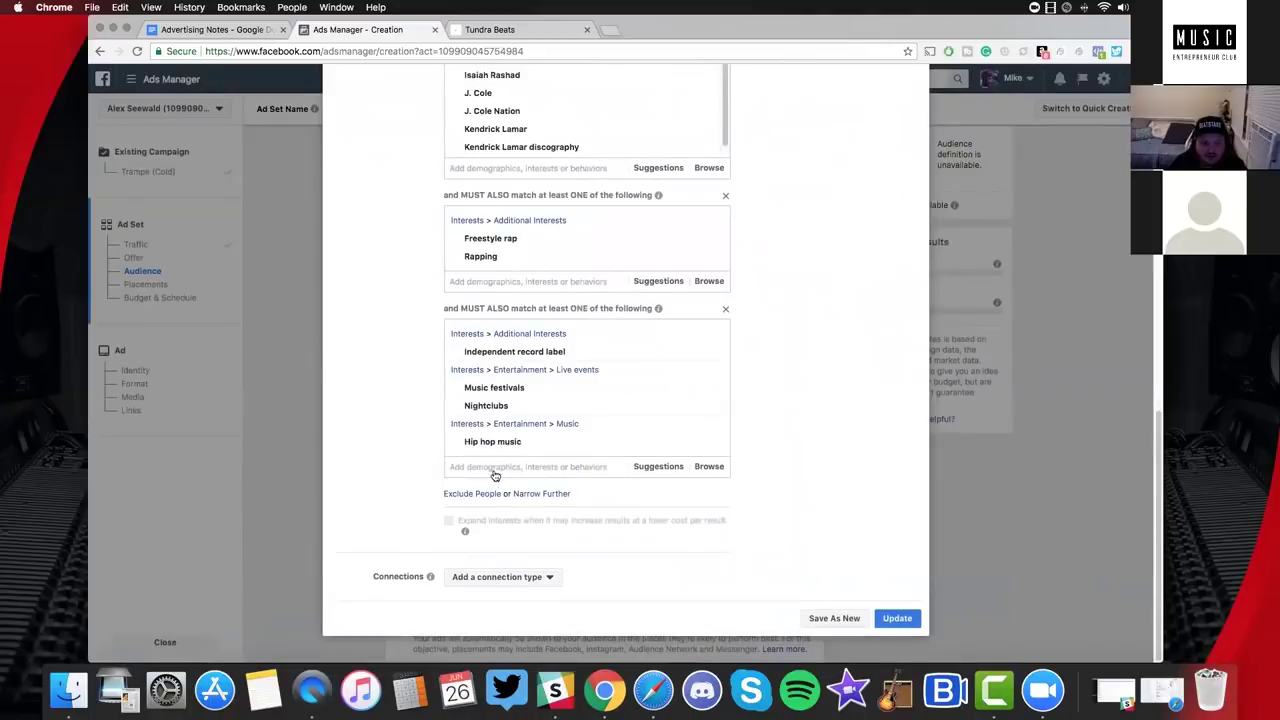
{"action": "left_click", "coordinate": [500, 577]}
{"action": "left_click", "coordinate": [620, 472]}
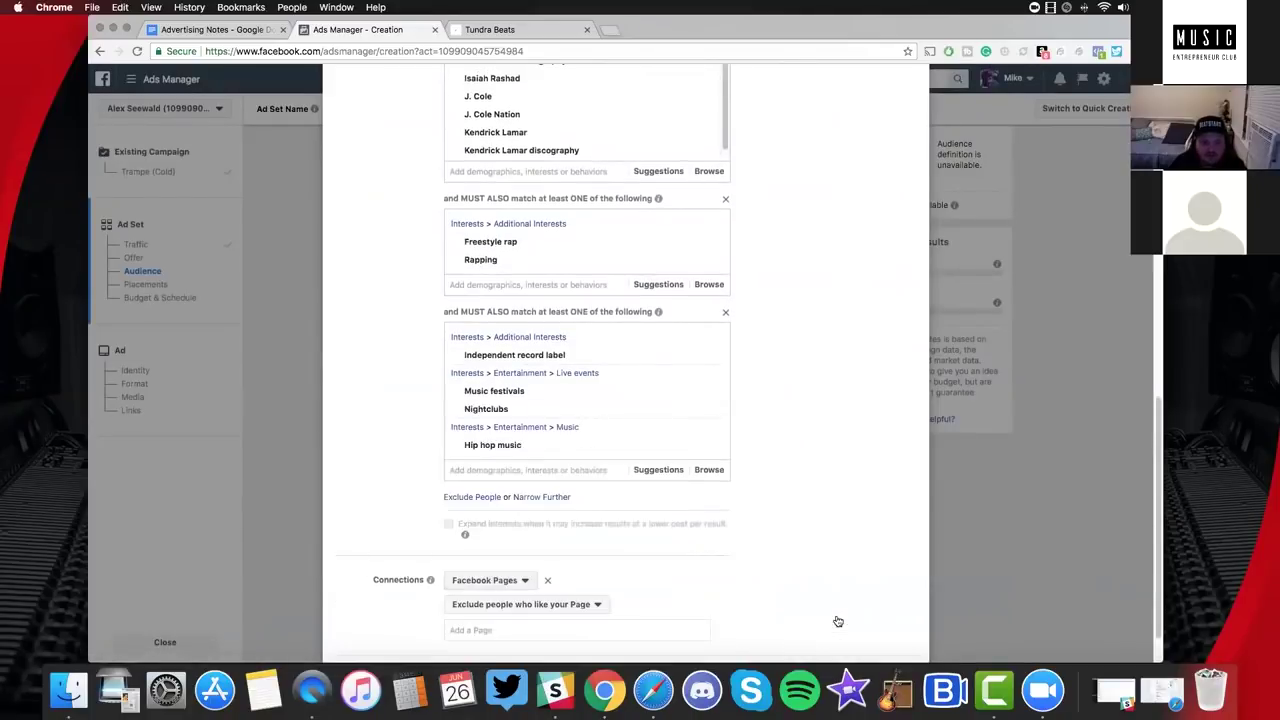
Start saving the edited audience as a new audience and select the word "copy" in its name.
{"action": "scroll", "coordinate": [838, 621], "scroll_direction": "down", "scroll_amount": 2}
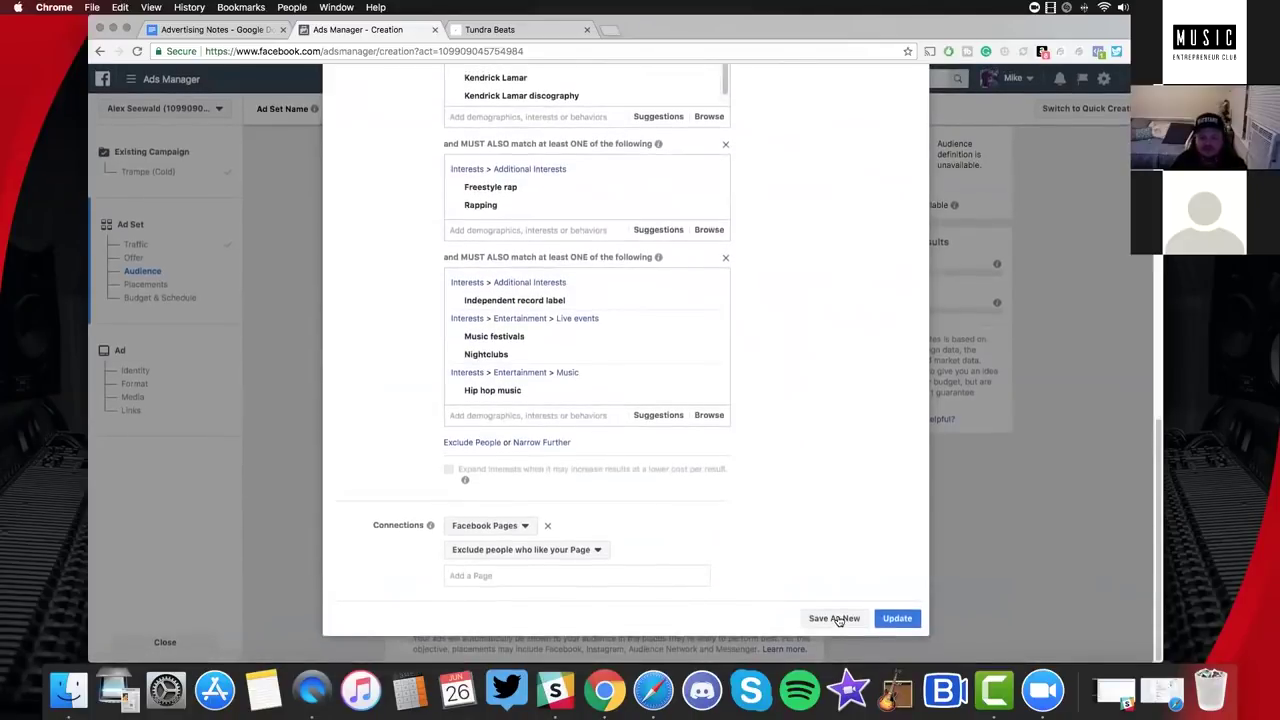
{"action": "left_click", "coordinate": [834, 618]}
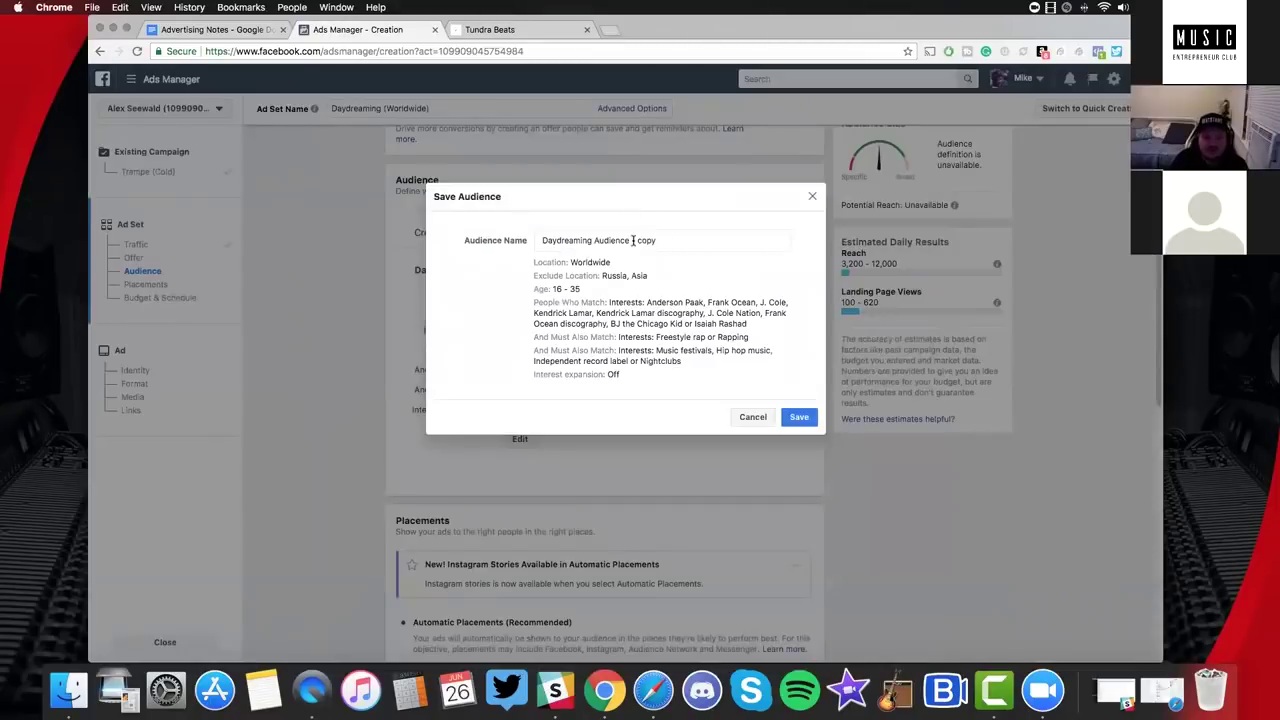
{"action": "left_click_drag", "start_coordinate": [656, 241], "coordinate": [632, 241]}
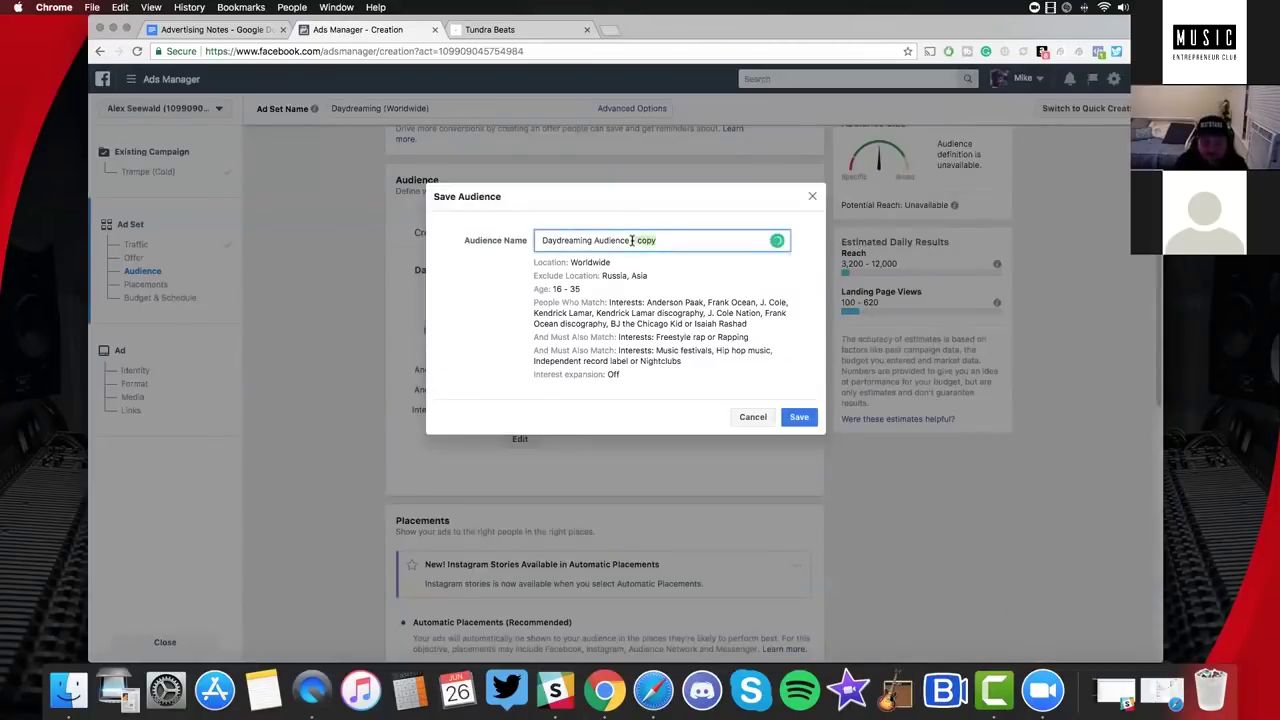
Name the audience Daydreaming Audience (Worldwide) and save it.
{"action": "type", "text": "(Worldwide"}
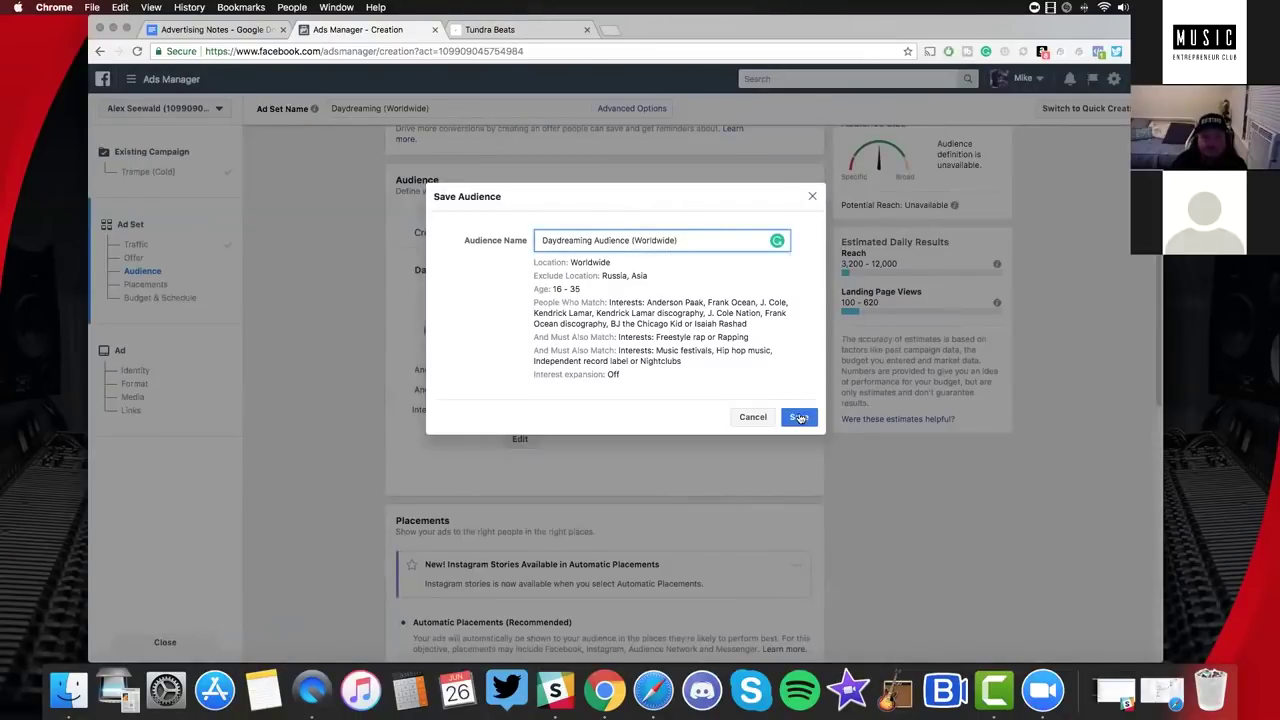
{"action": "left_click", "coordinate": [800, 418]}
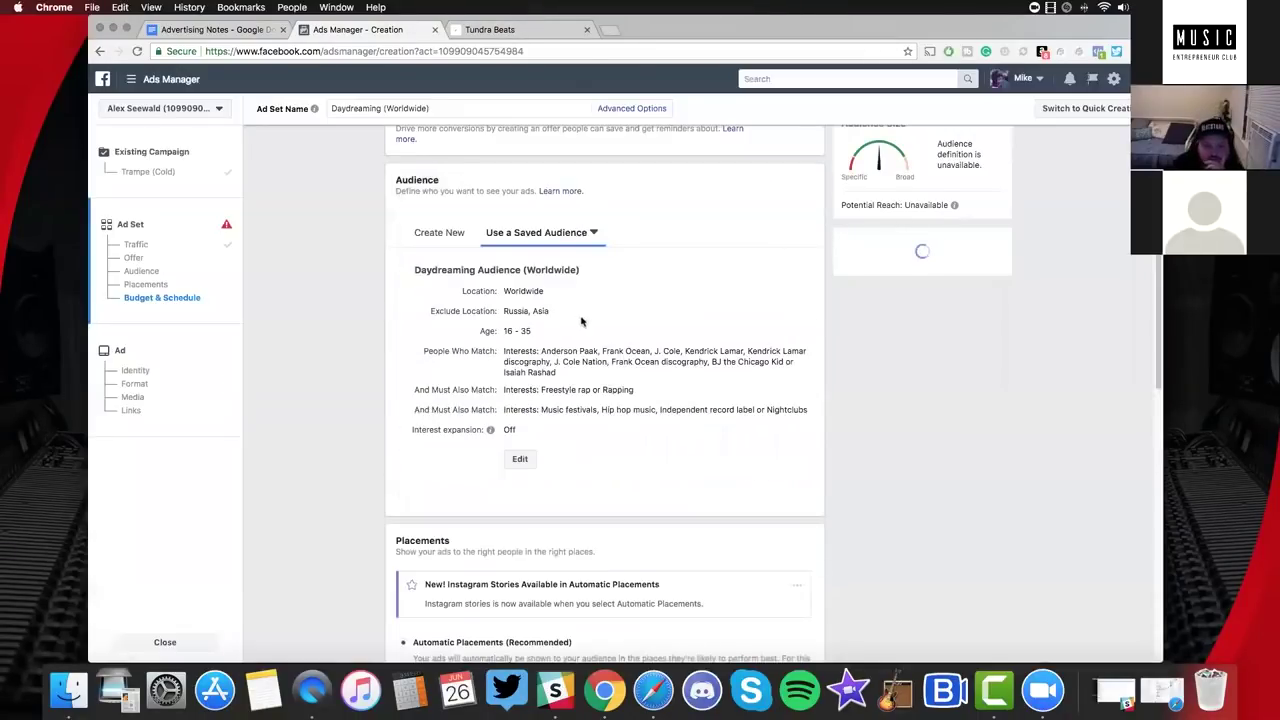
{"action": "scroll", "coordinate": [624, 318], "scroll_direction": "up", "scroll_amount": 3}
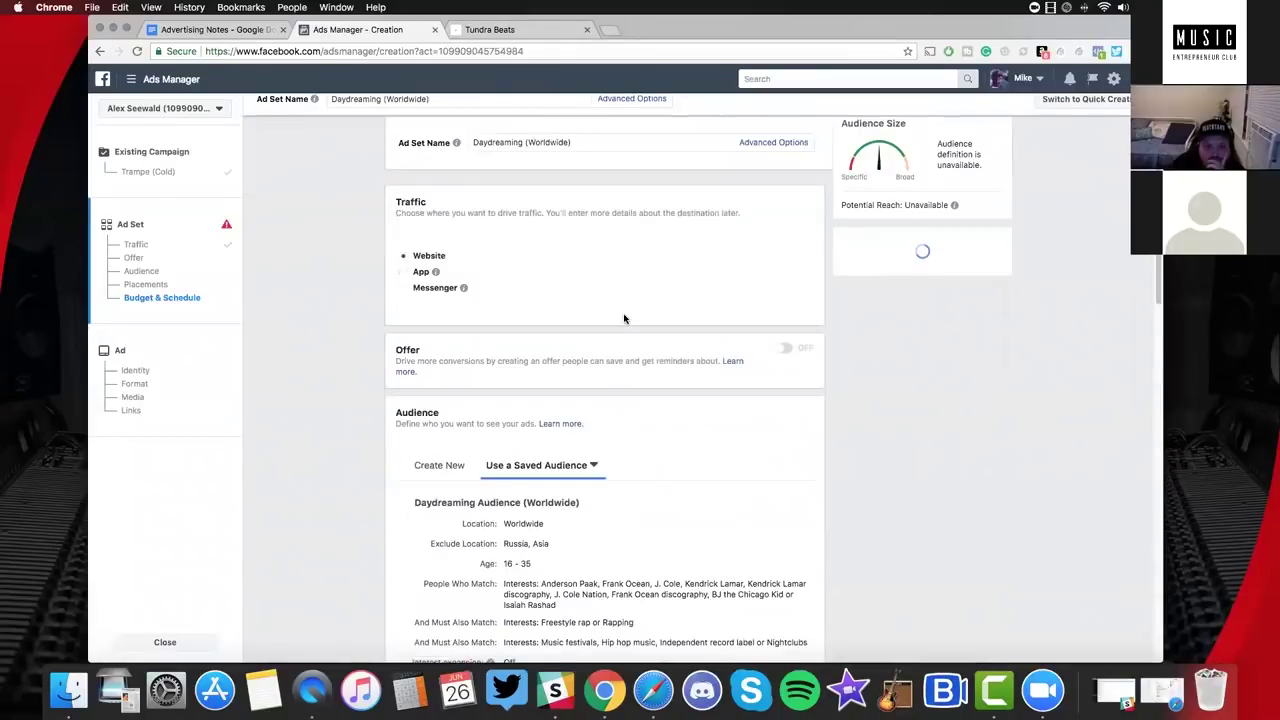
Edit the ad set's placements manually, removing Facebook Right Column, Audience Network and Messenger.
{"action": "scroll", "coordinate": [624, 318], "scroll_direction": "down", "scroll_amount": 10}
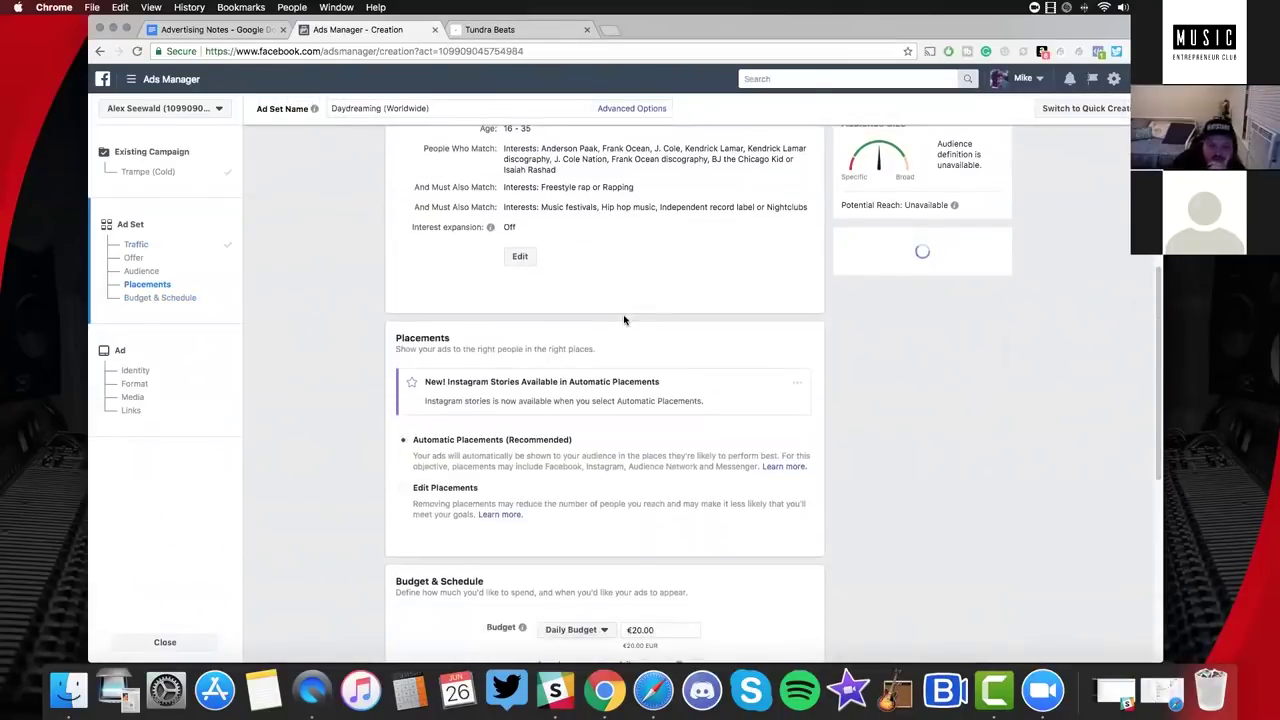
{"action": "left_click", "coordinate": [430, 298]}
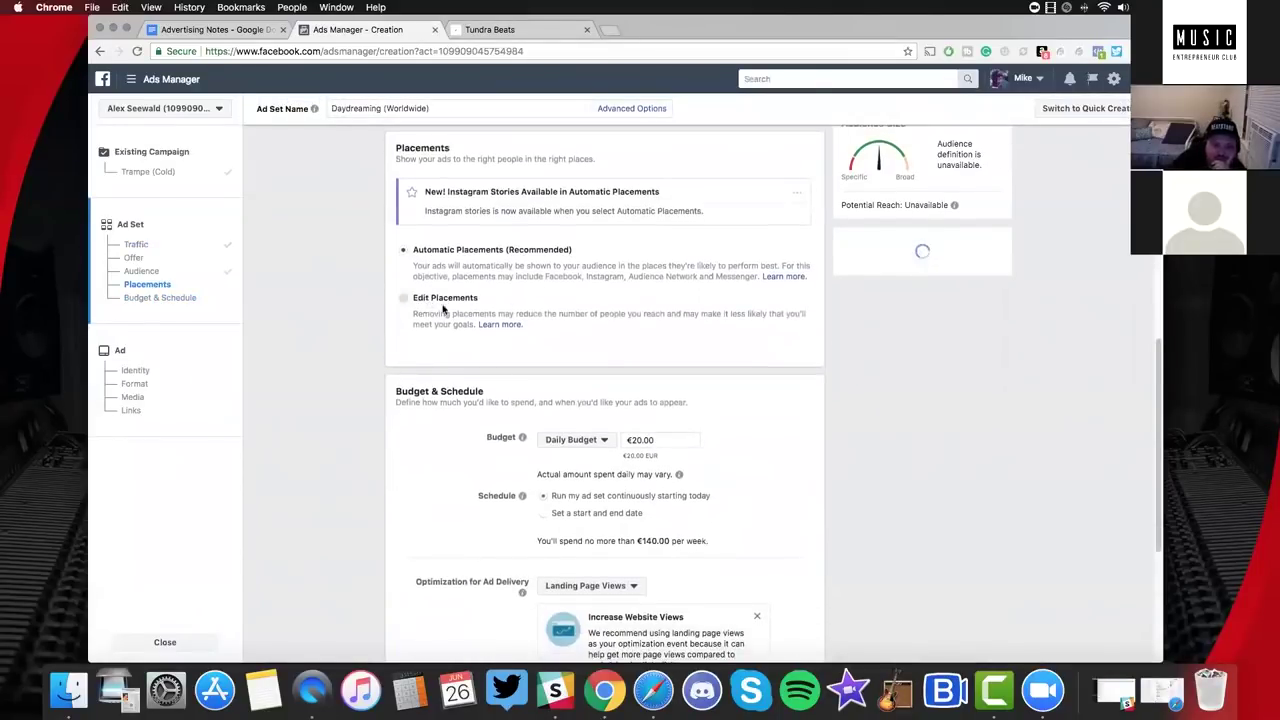
{"action": "scroll", "coordinate": [603, 398], "scroll_direction": "down", "scroll_amount": 3}
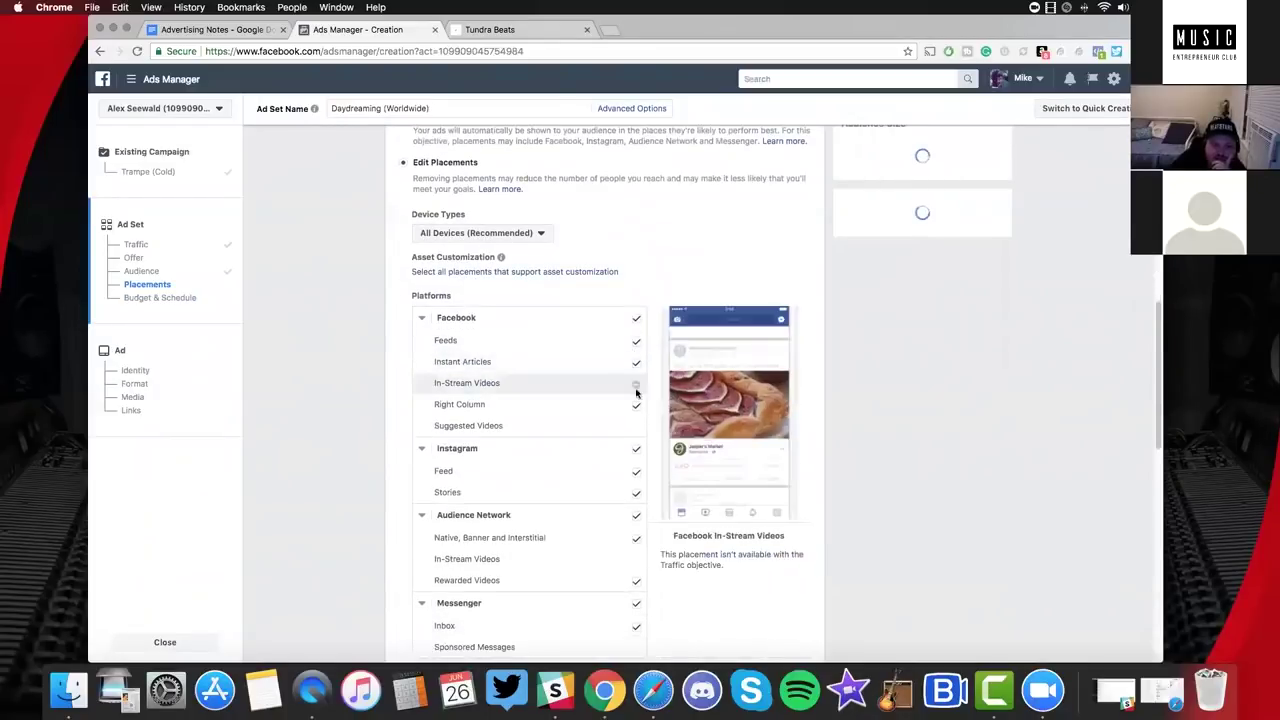
{"action": "left_click", "coordinate": [637, 409]}
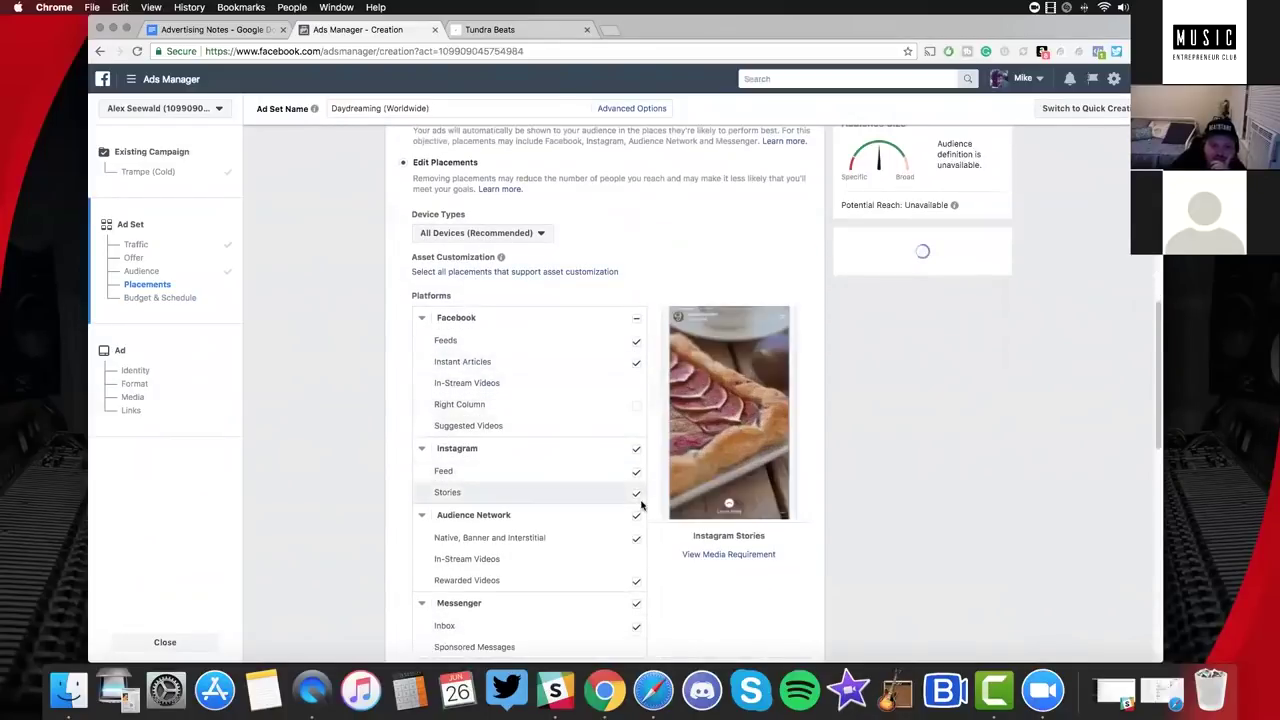
{"action": "left_click", "coordinate": [637, 516]}
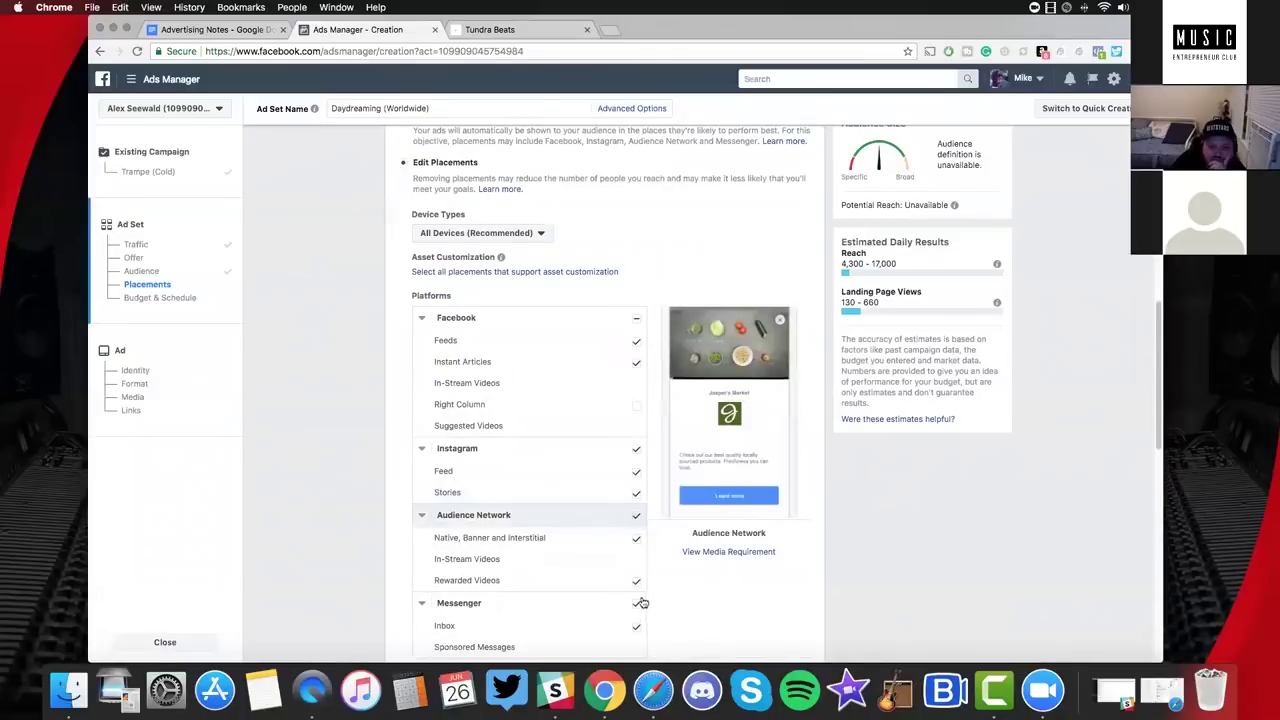
{"action": "scroll", "coordinate": [626, 592], "scroll_direction": "down", "scroll_amount": 8}
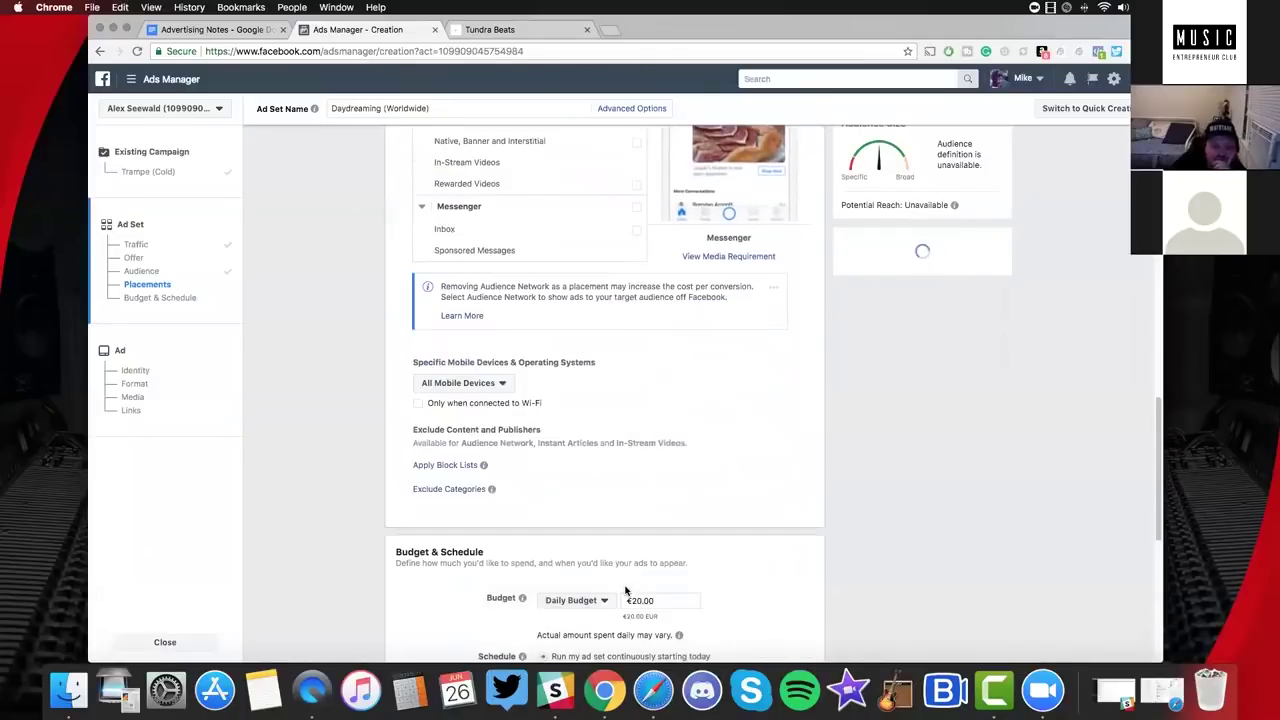
Set the ad set's daily budget to €1.00 and continue to the ad setup.
{"action": "scroll", "coordinate": [668, 429], "scroll_direction": "down", "scroll_amount": 3}
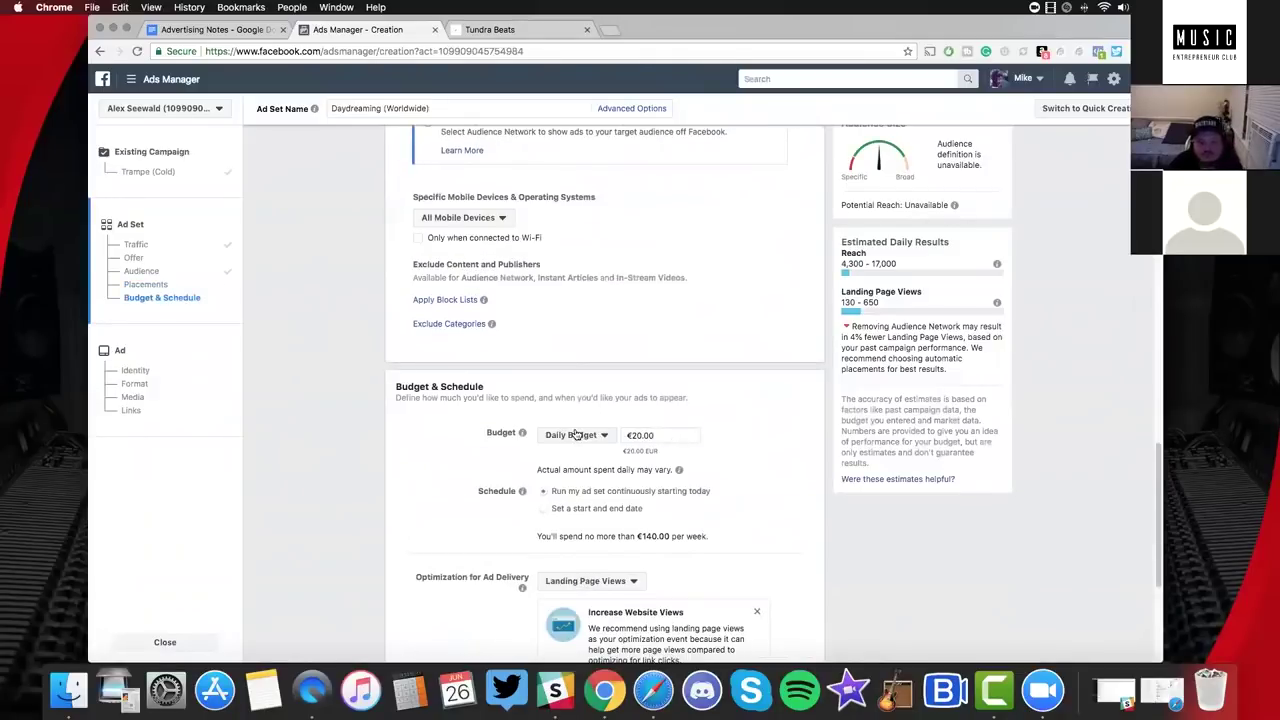
{"action": "key", "text": "Tab"}
{"action": "type", "text": "1"}
{"action": "left_click", "coordinate": [740, 467]}
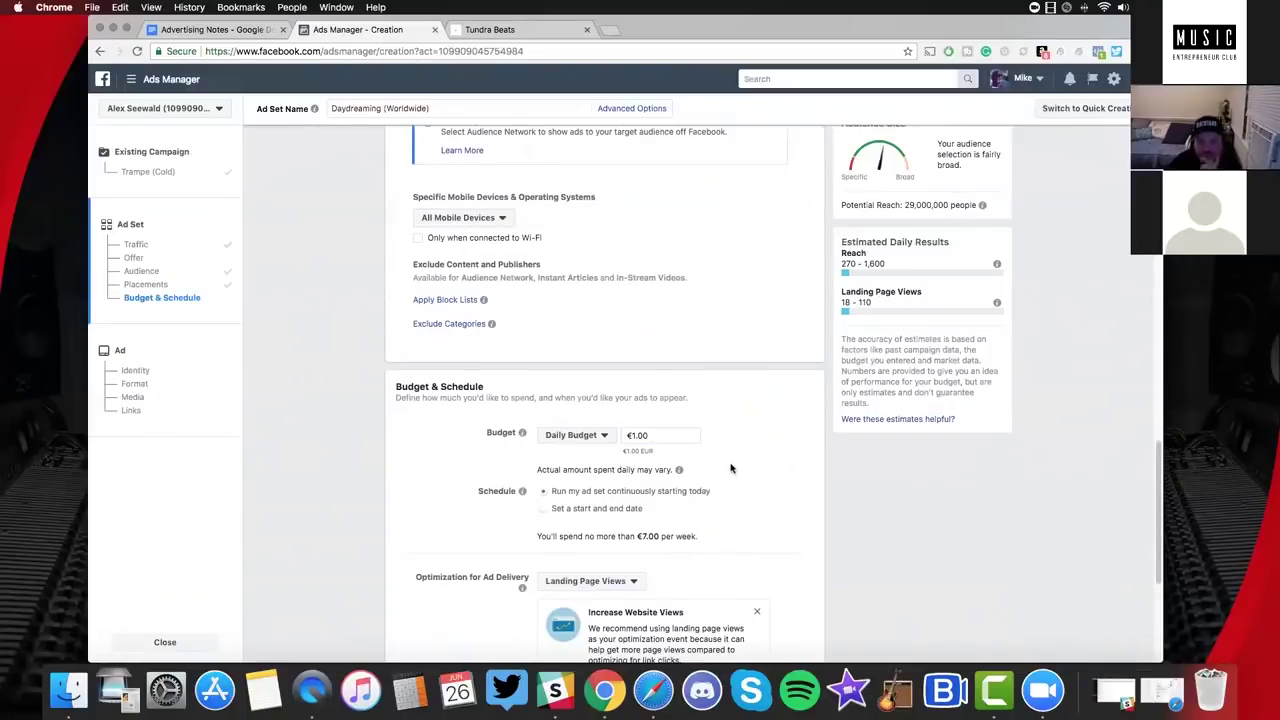
{"action": "scroll", "coordinate": [729, 466], "scroll_direction": "down", "scroll_amount": 6}
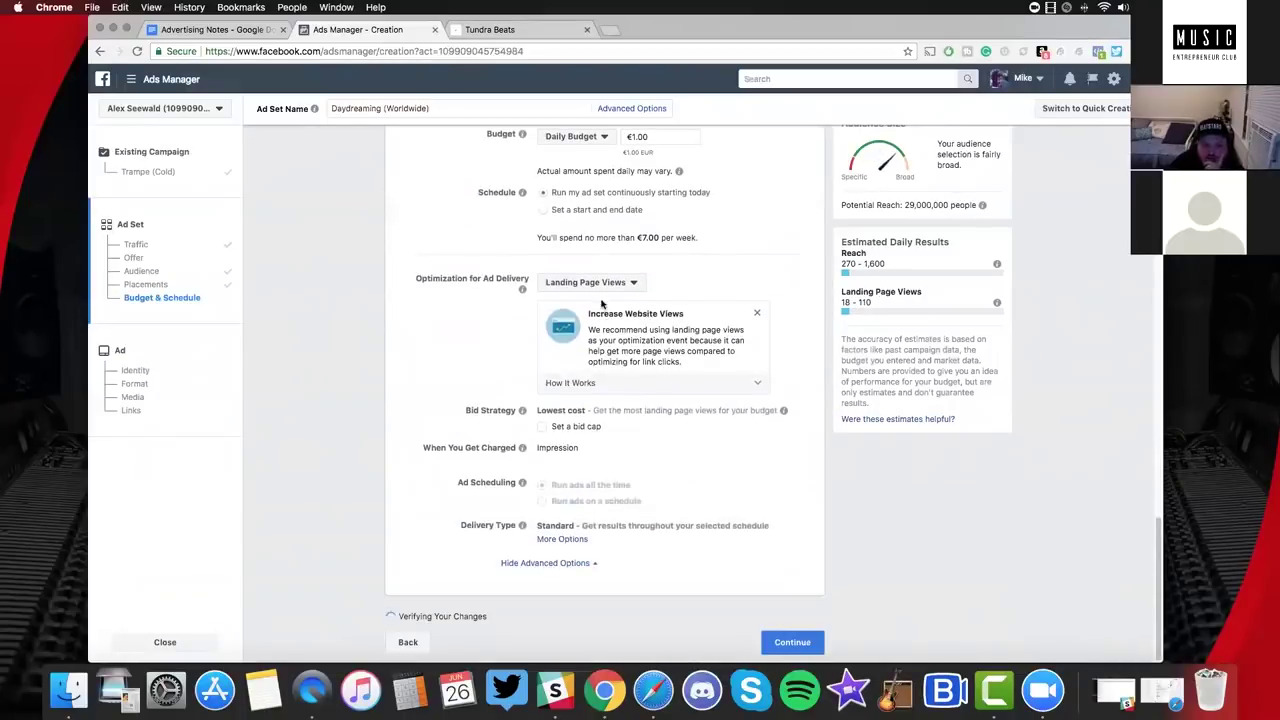
{"action": "left_click", "coordinate": [792, 642]}
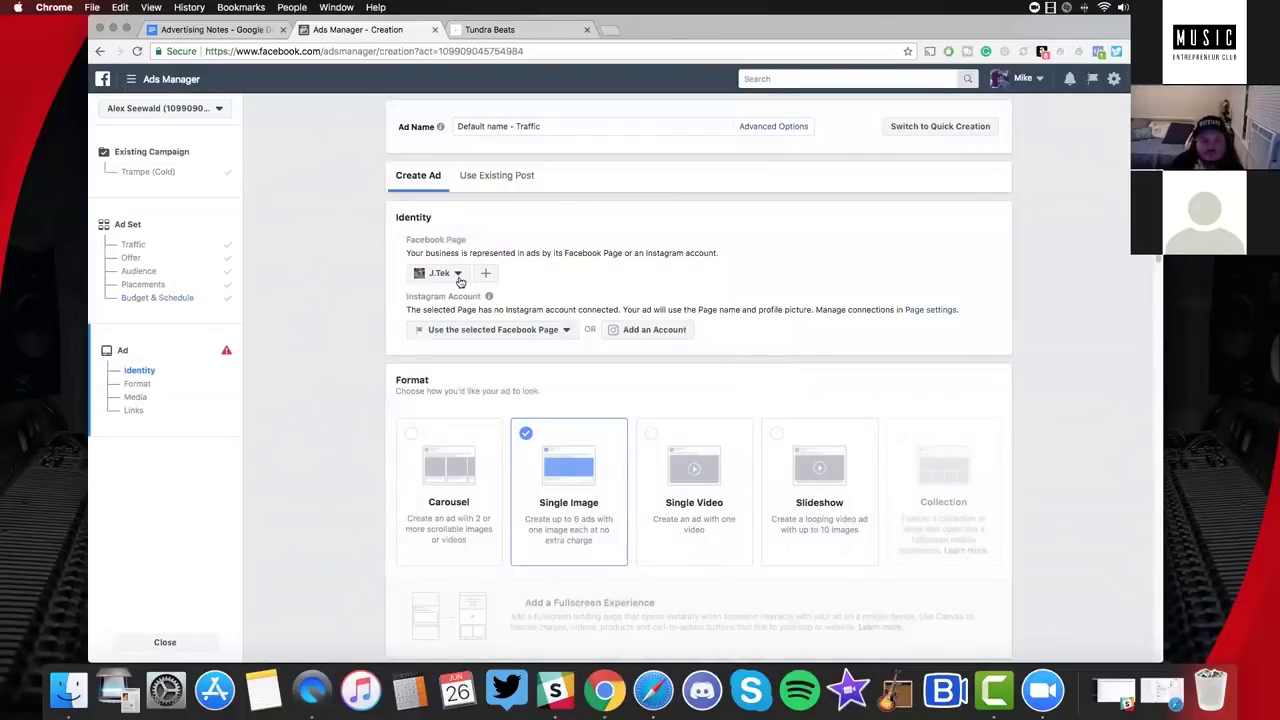
Choose Tundra Beats as the ad's Facebook Page and name the ad Daydreaming (Worldwide).
{"action": "left_click", "coordinate": [458, 274]}
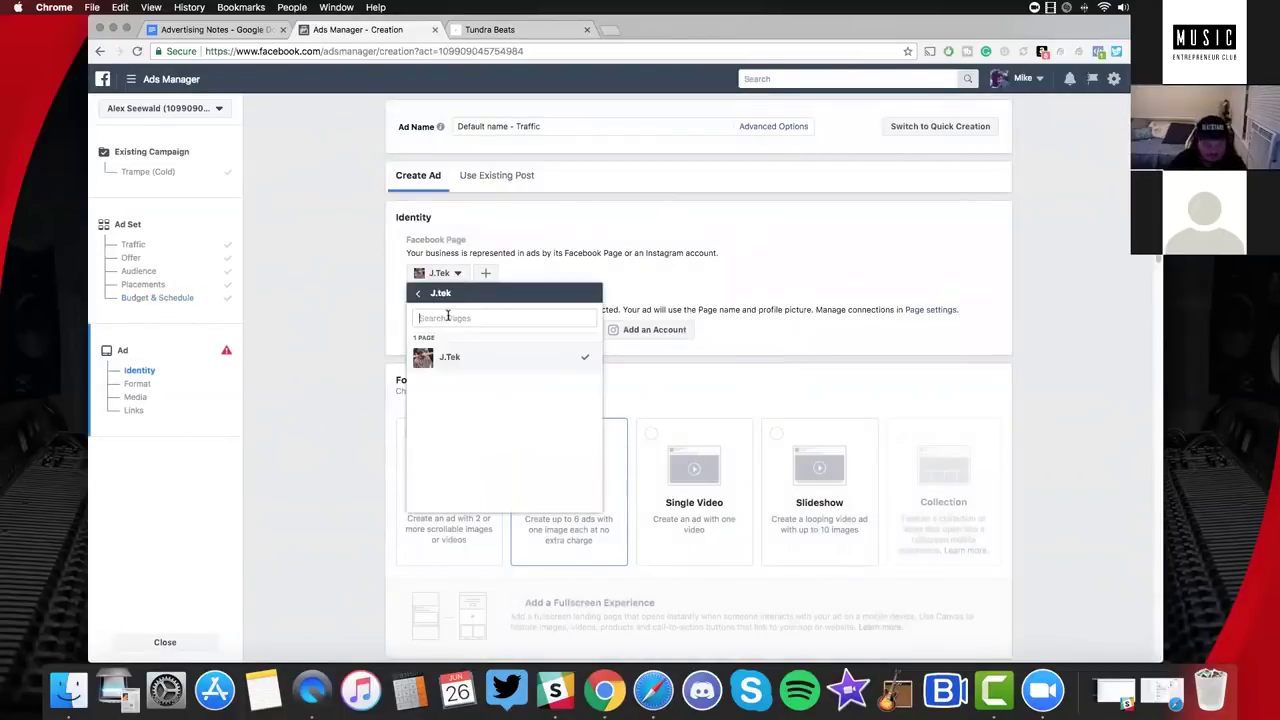
{"action": "left_click", "coordinate": [415, 292]}
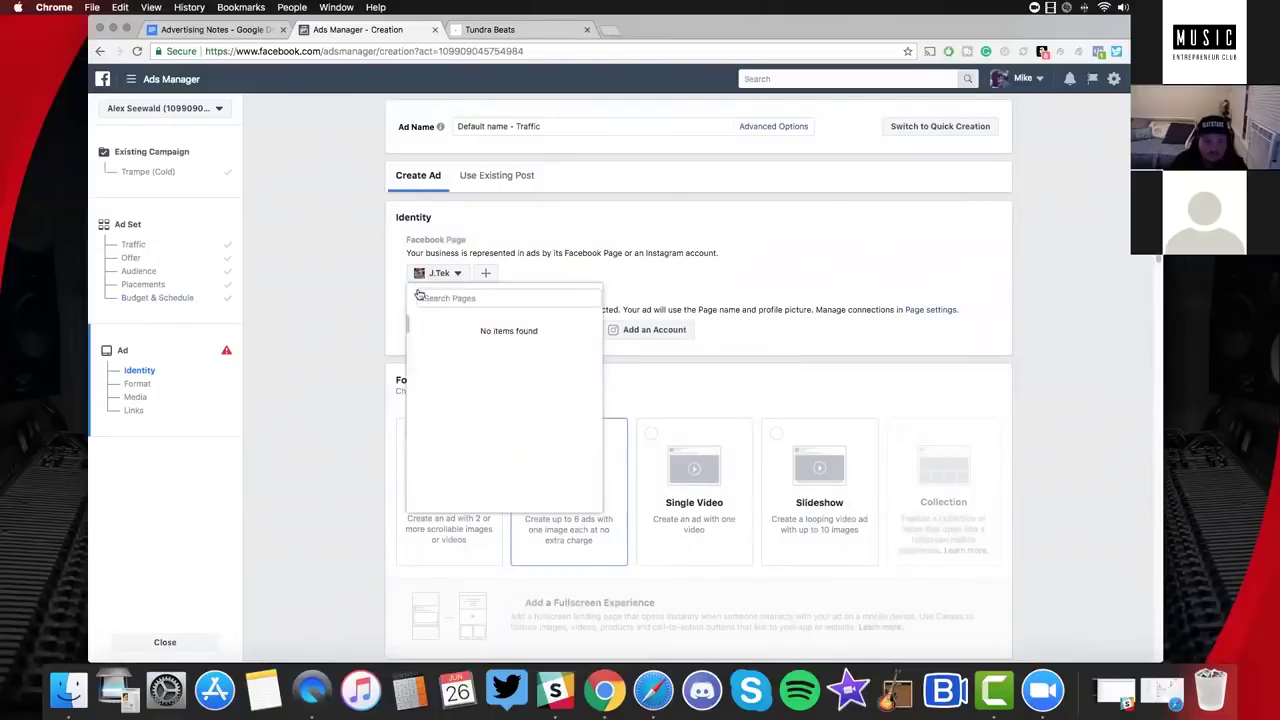
{"action": "left_click", "coordinate": [481, 297]}
{"action": "type", "text": "tund"}
{"action": "left_click", "coordinate": [486, 341]}
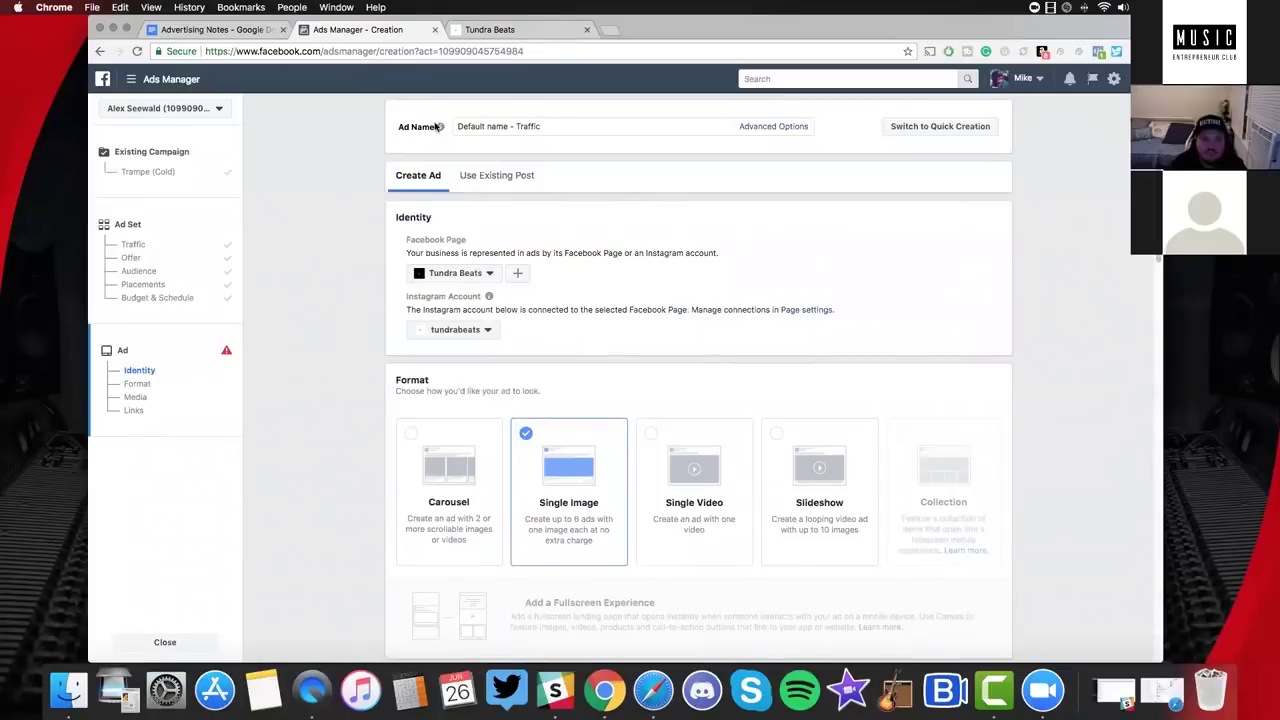
{"action": "mouse_move", "coordinate": [439, 127]}
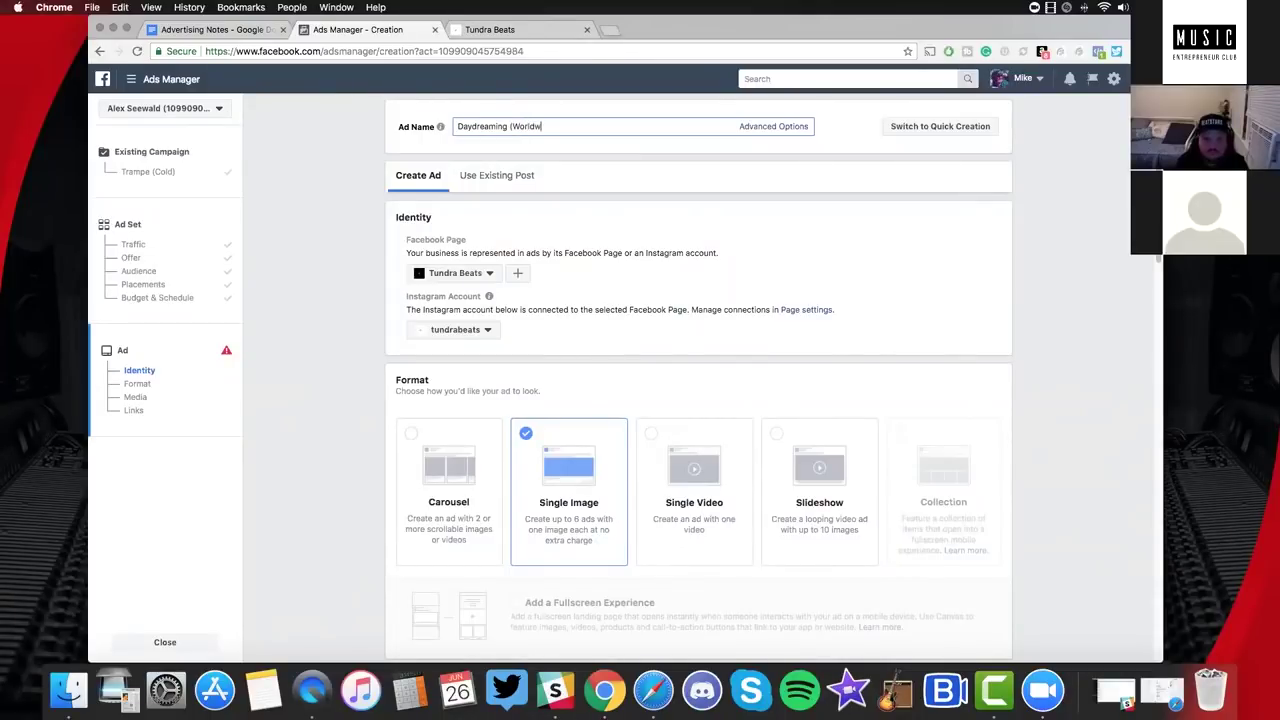
{"action": "type", "text": ")"}
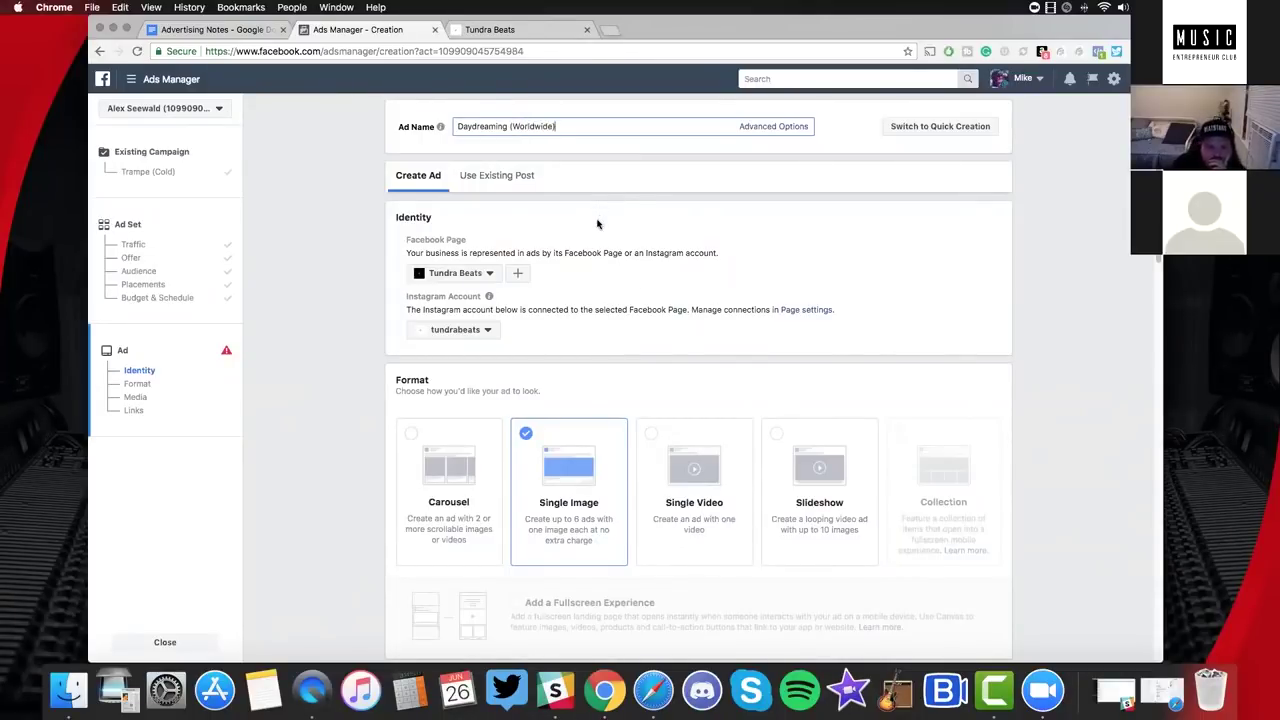
Set the ad to use an existing post and browse the posts available for the Tundra Beats Page.
{"action": "scroll", "coordinate": [560, 220], "scroll_direction": "down", "scroll_amount": 1}
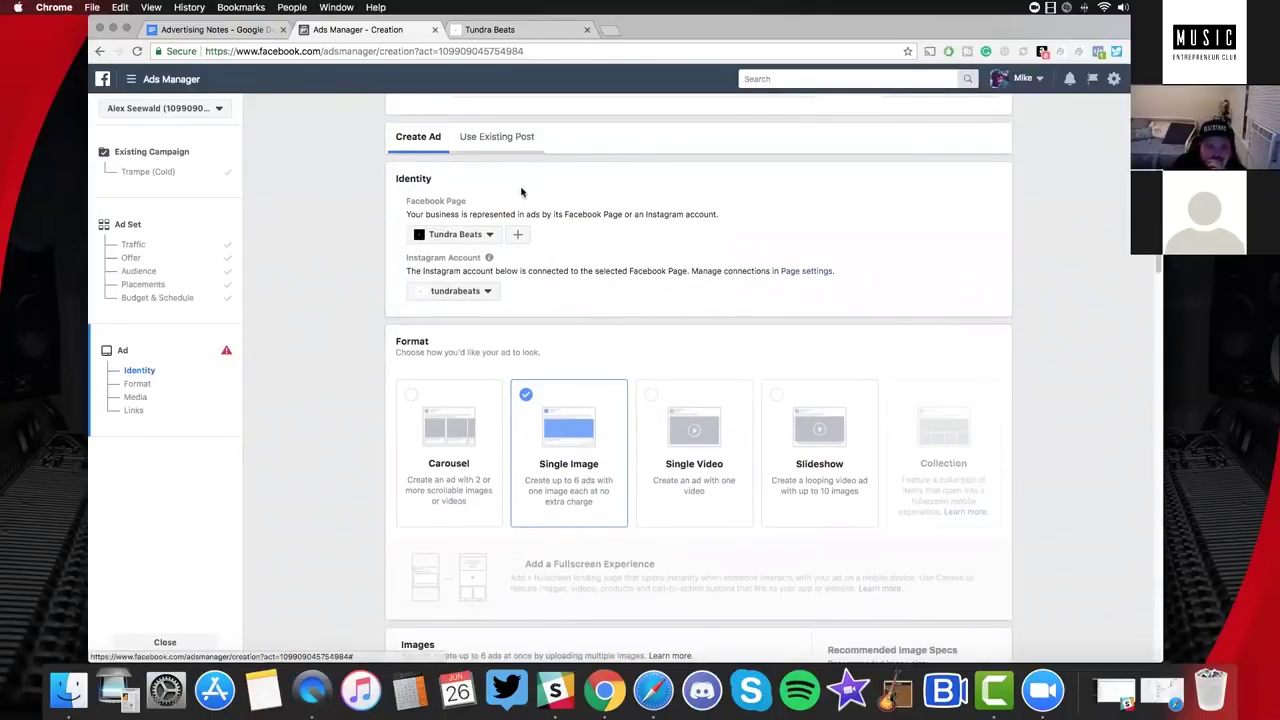
{"action": "left_click", "coordinate": [497, 137]}
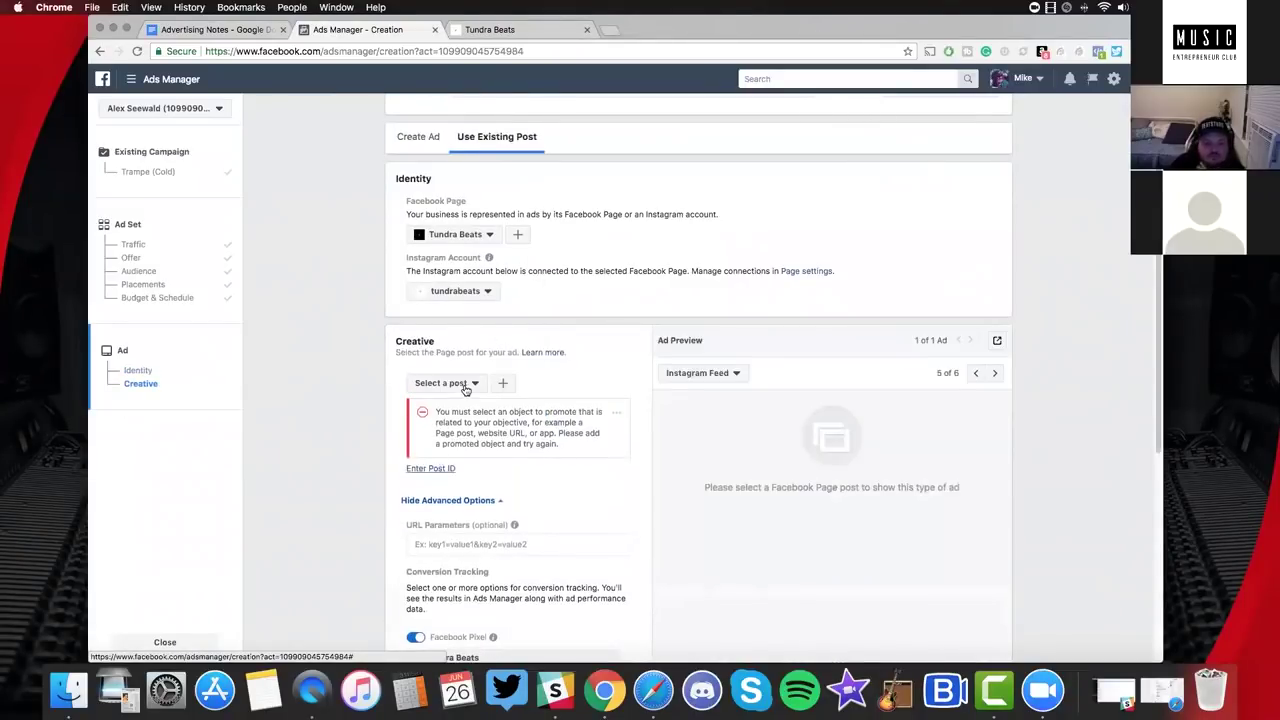
{"action": "left_click", "coordinate": [466, 386]}
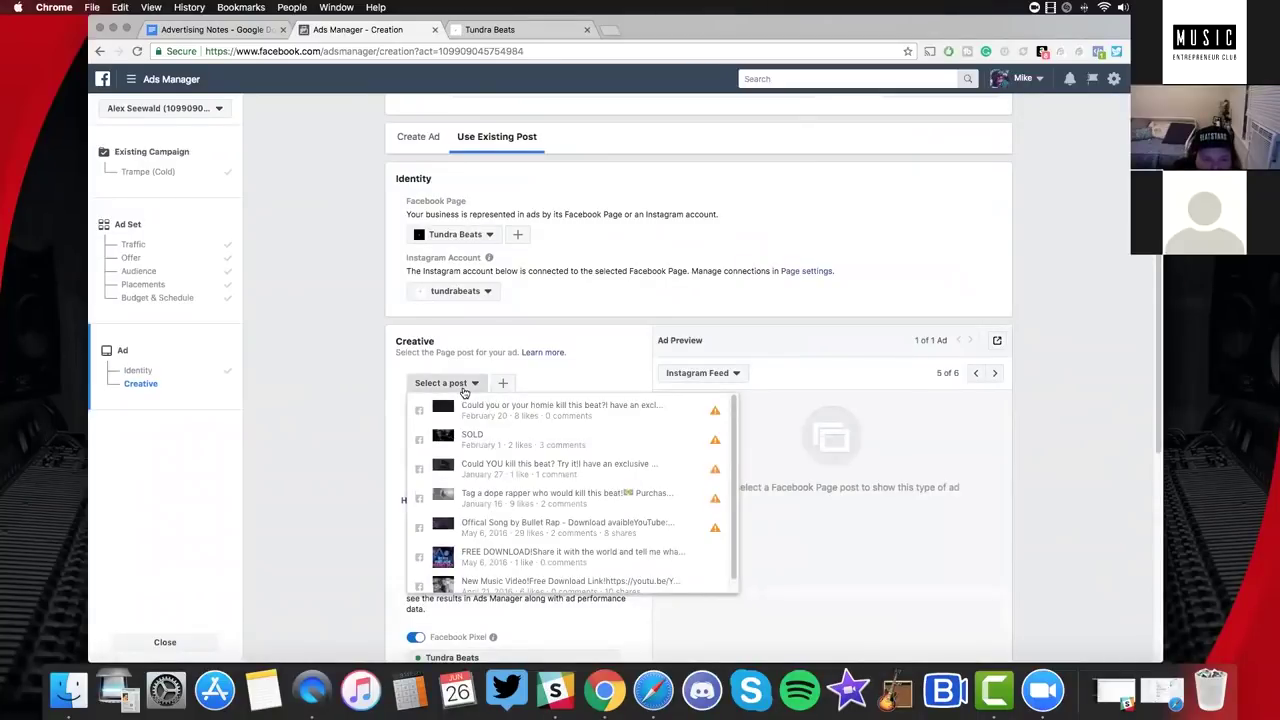
{"action": "scroll", "coordinate": [490, 455], "scroll_direction": "down", "scroll_amount": 1}
{"action": "scroll", "coordinate": [490, 455], "scroll_direction": "up", "scroll_amount": 1}
{"action": "left_click", "coordinate": [501, 375]}
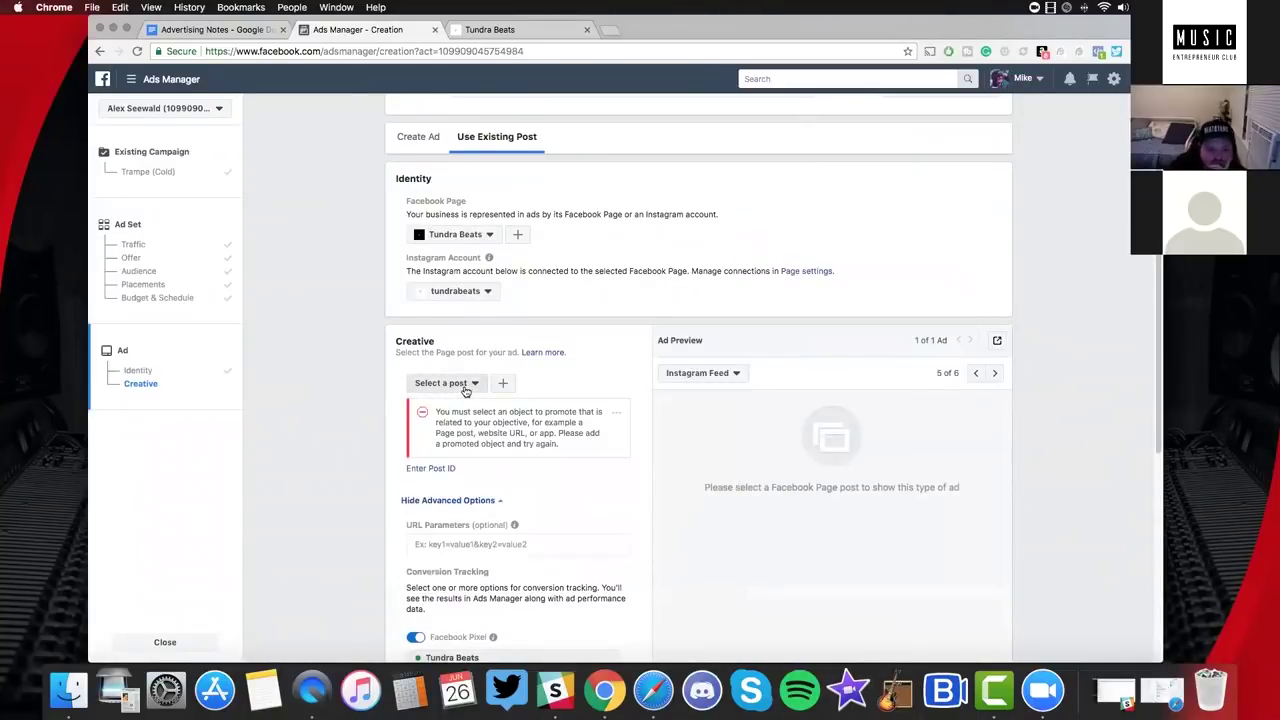
{"action": "left_click", "coordinate": [466, 397]}
Open another browser tab, load the Facebook home page and go to Ads Manager from there.
{"action": "left_click", "coordinate": [548, 352]}
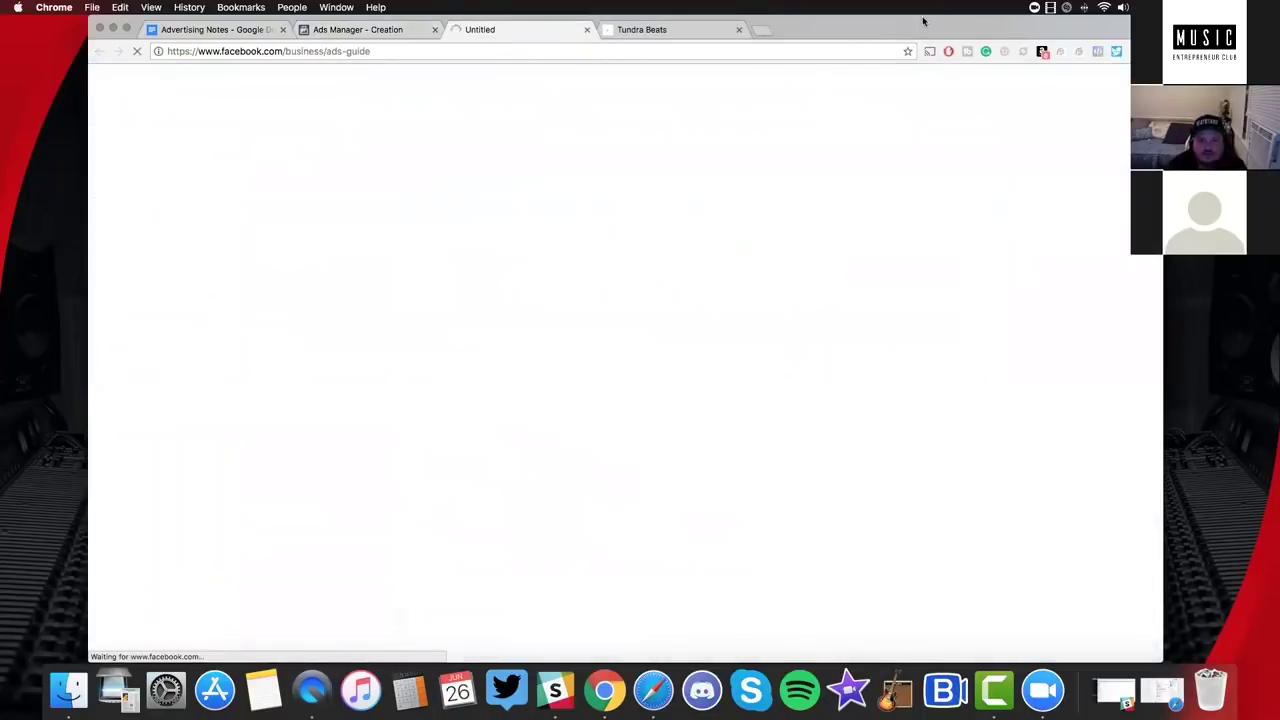
{"action": "left_click_drag", "start_coordinate": [588, 18], "coordinate": [593, 70]}
{"action": "left_click", "coordinate": [592, 87]}
{"action": "key", "text": "super+t"}
{"action": "type", "text": "facebook.com/beatstars"}
{"action": "key", "text": "Return"}
{"action": "left_click_drag", "start_coordinate": [806, 87], "coordinate": [787, 47]}
{"action": "left_click_drag", "start_coordinate": [670, 65], "coordinate": [520, 62]}
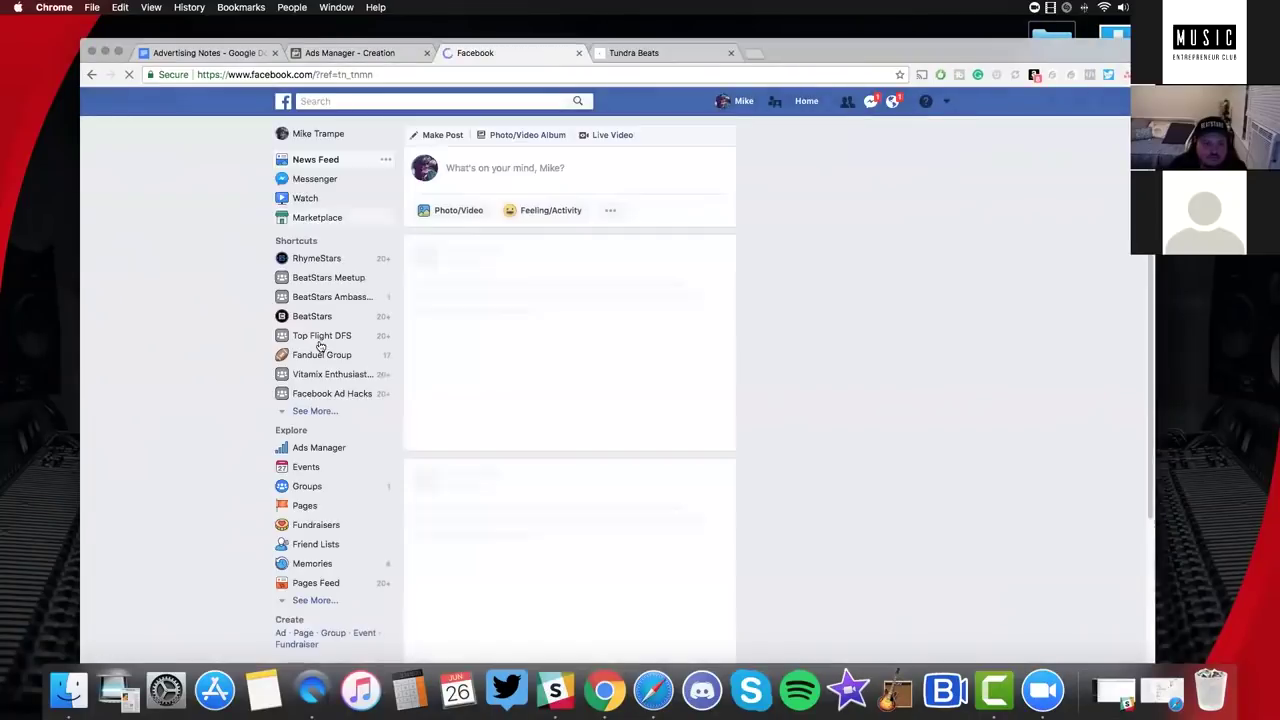
{"action": "left_click", "coordinate": [330, 447]}
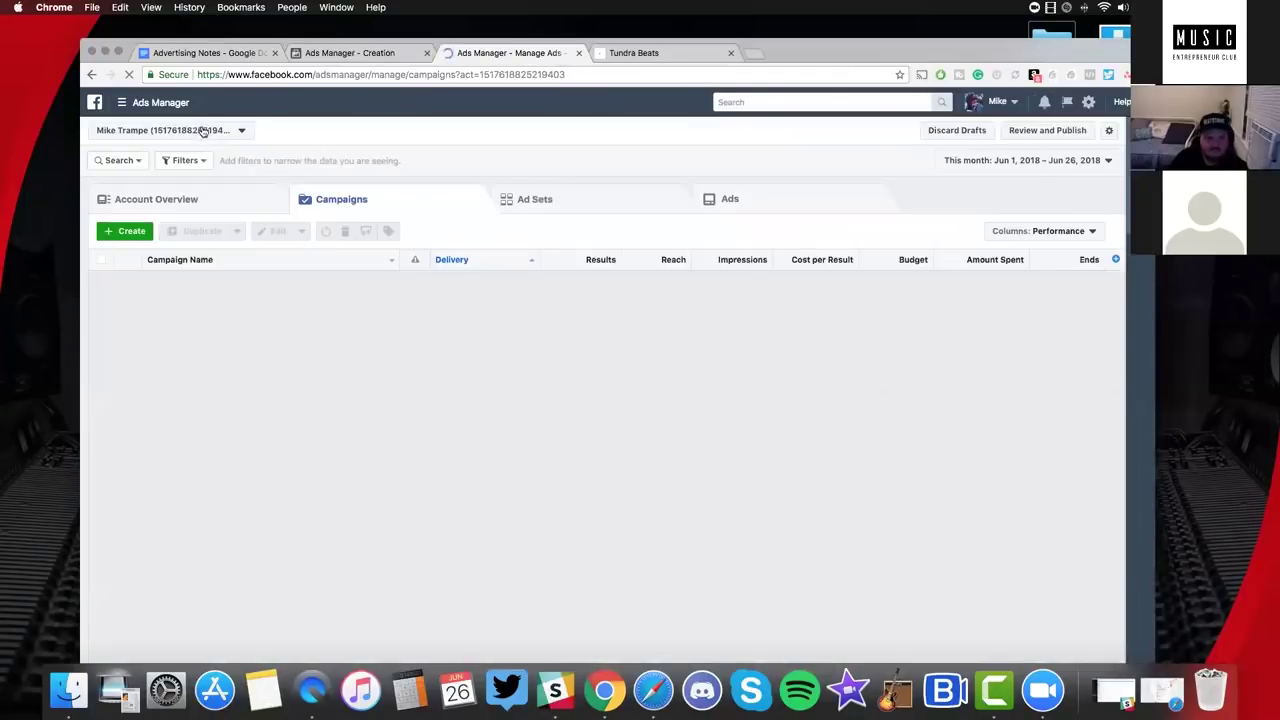
Switch Ads Manager to the client's ad account, the second one listed under the personal accounts.
{"action": "left_click", "coordinate": [174, 163]}
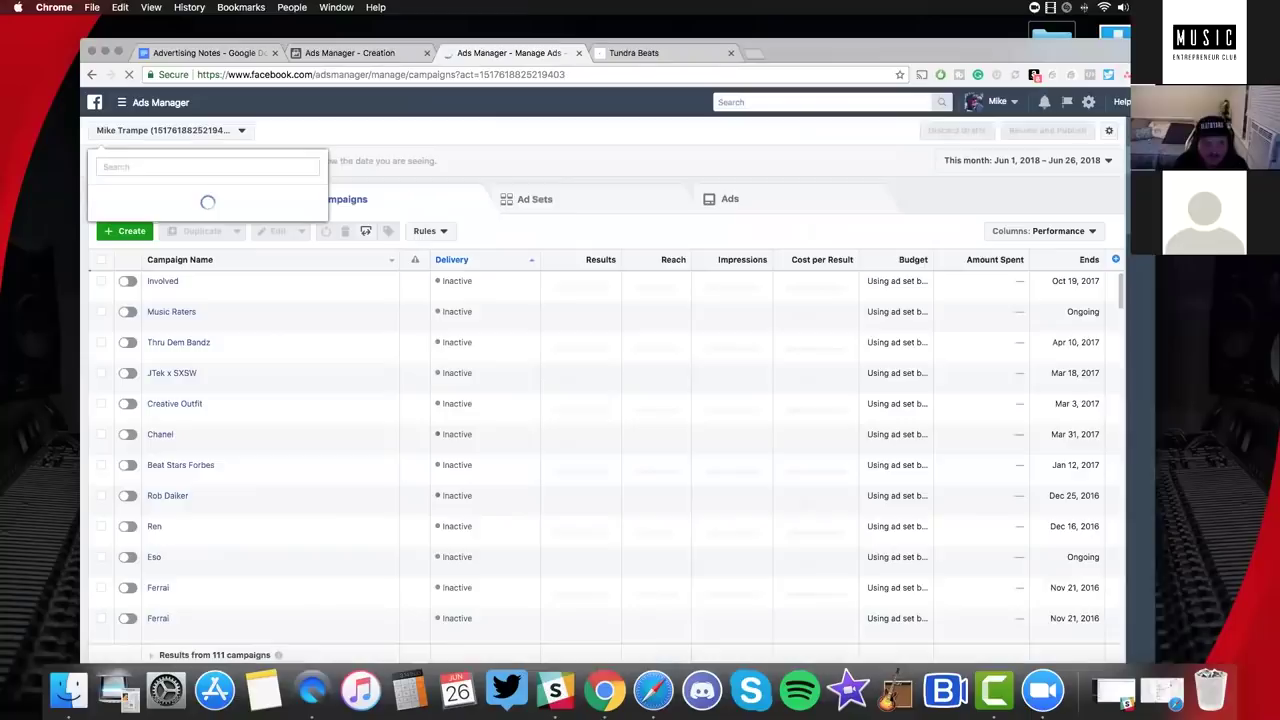
{"action": "type", "text": "tundra"}
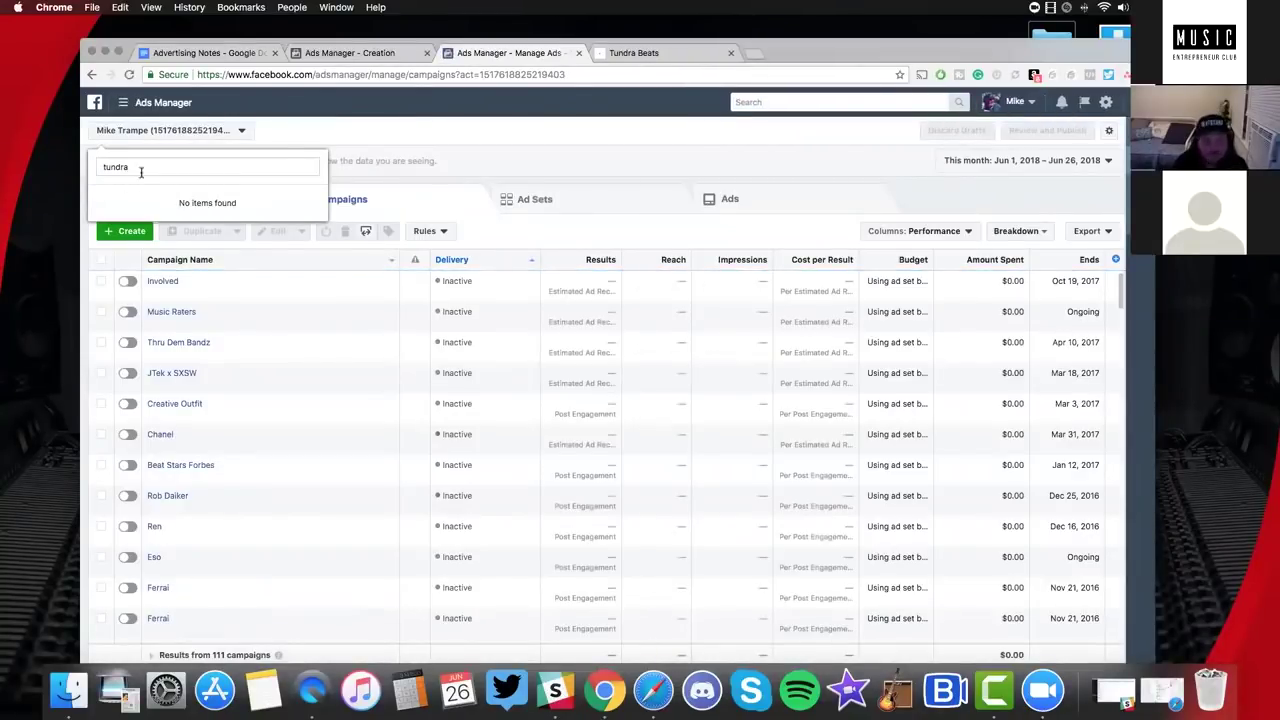
{"action": "key", "text": "BackSpace"}
{"action": "key", "text": "BackSpace"}
{"action": "key", "text": "BackSpace"}
{"action": "key", "text": "BackSpace"}
{"action": "scroll", "coordinate": [206, 263], "scroll_direction": "up", "scroll_amount": 5}
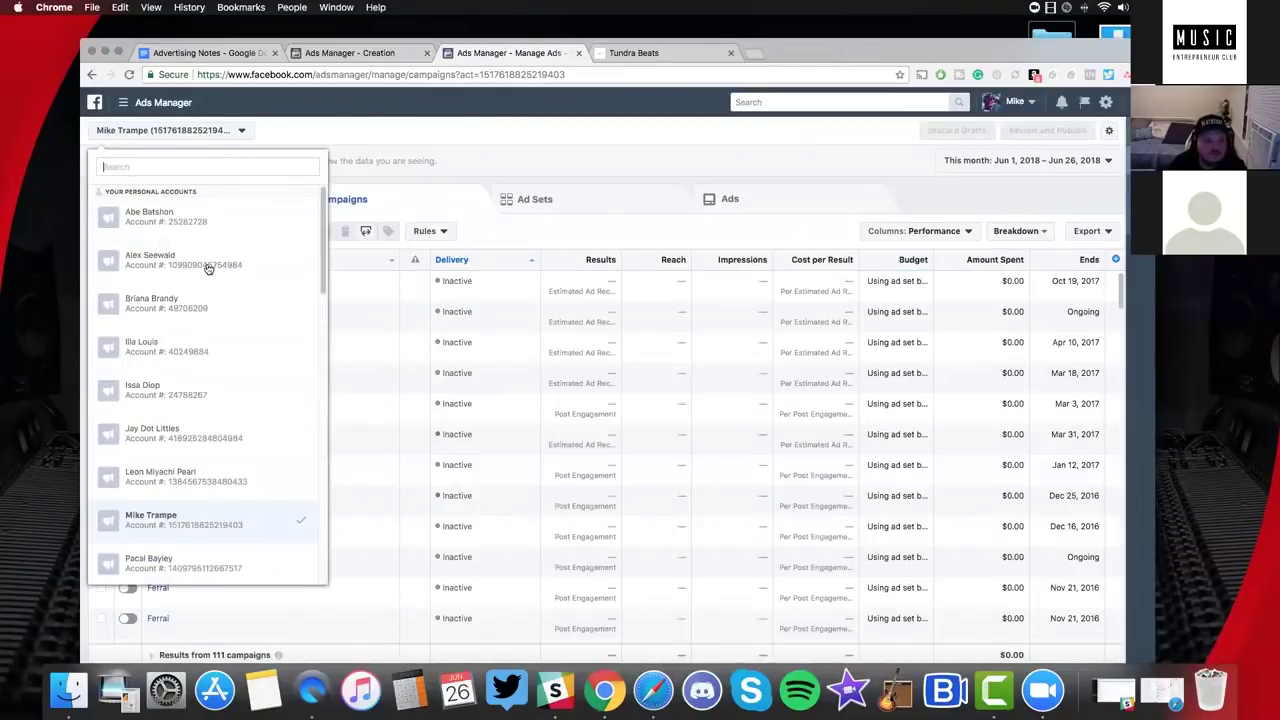
{"action": "left_click", "coordinate": [155, 260]}
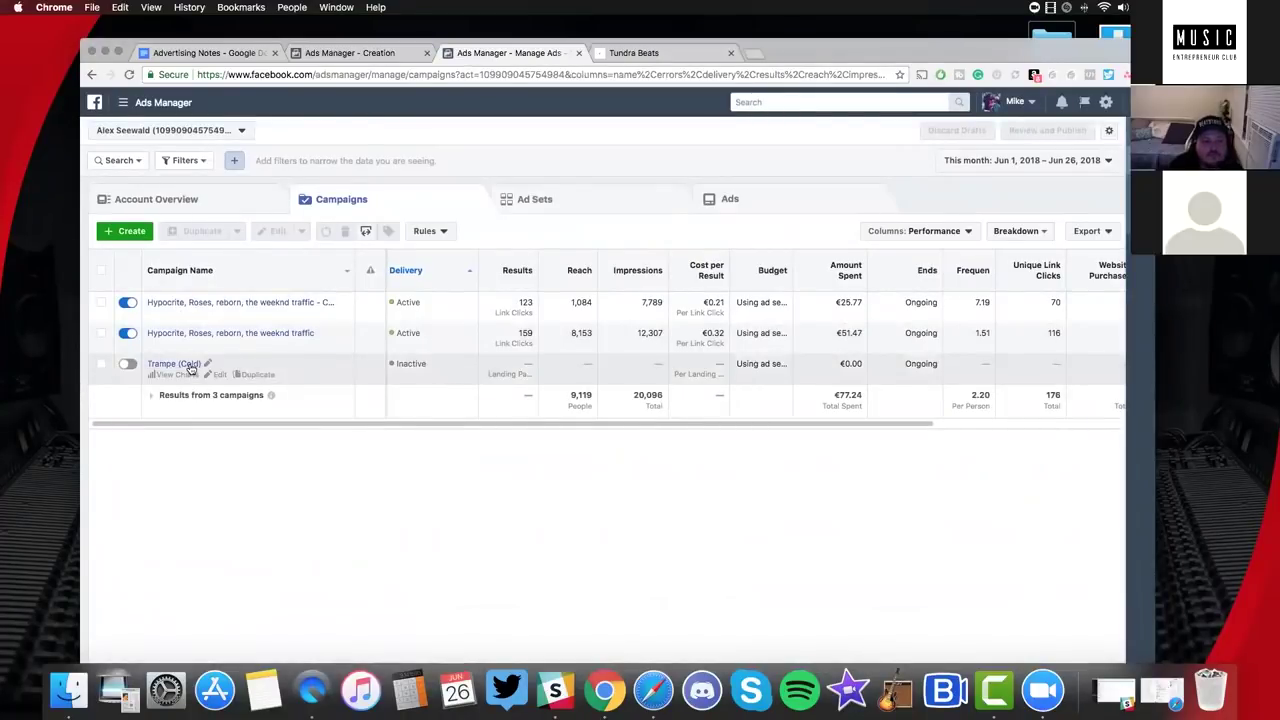
Open the inactive Cold campaign's Daydreaming (North America) ad set and select the ad inside it.
{"action": "left_click", "coordinate": [189, 366]}
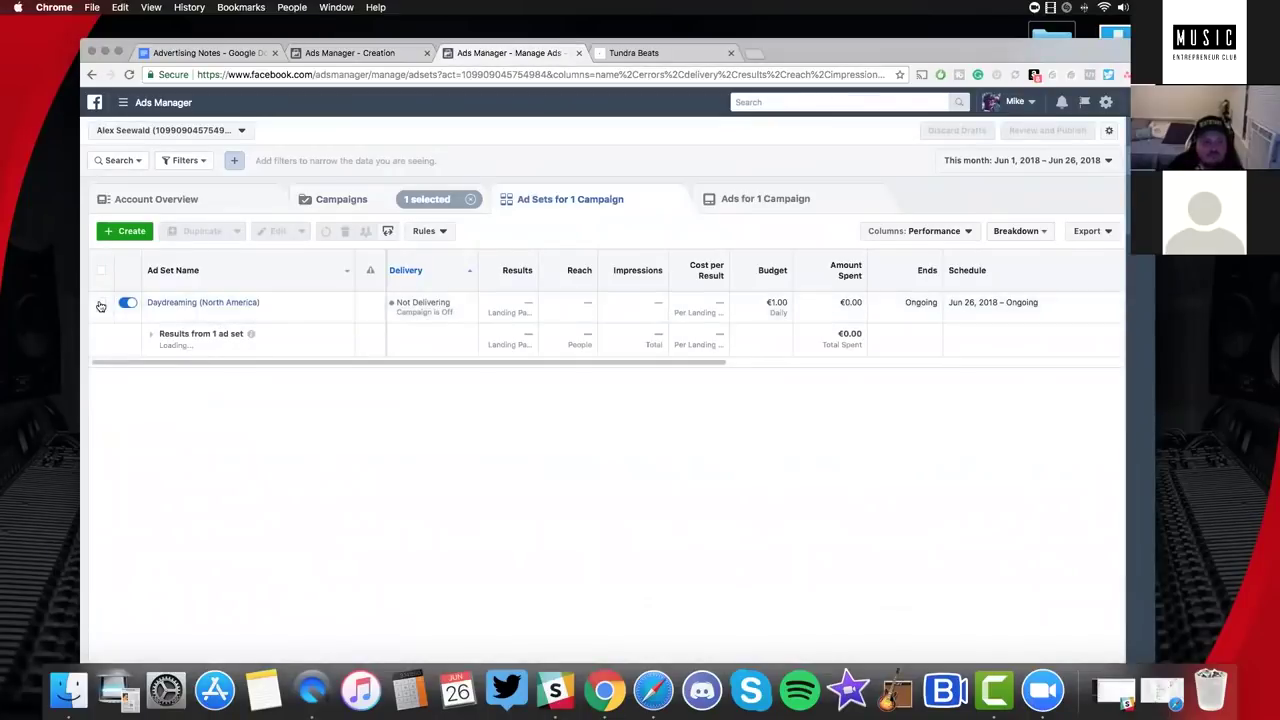
{"action": "left_click", "coordinate": [200, 303]}
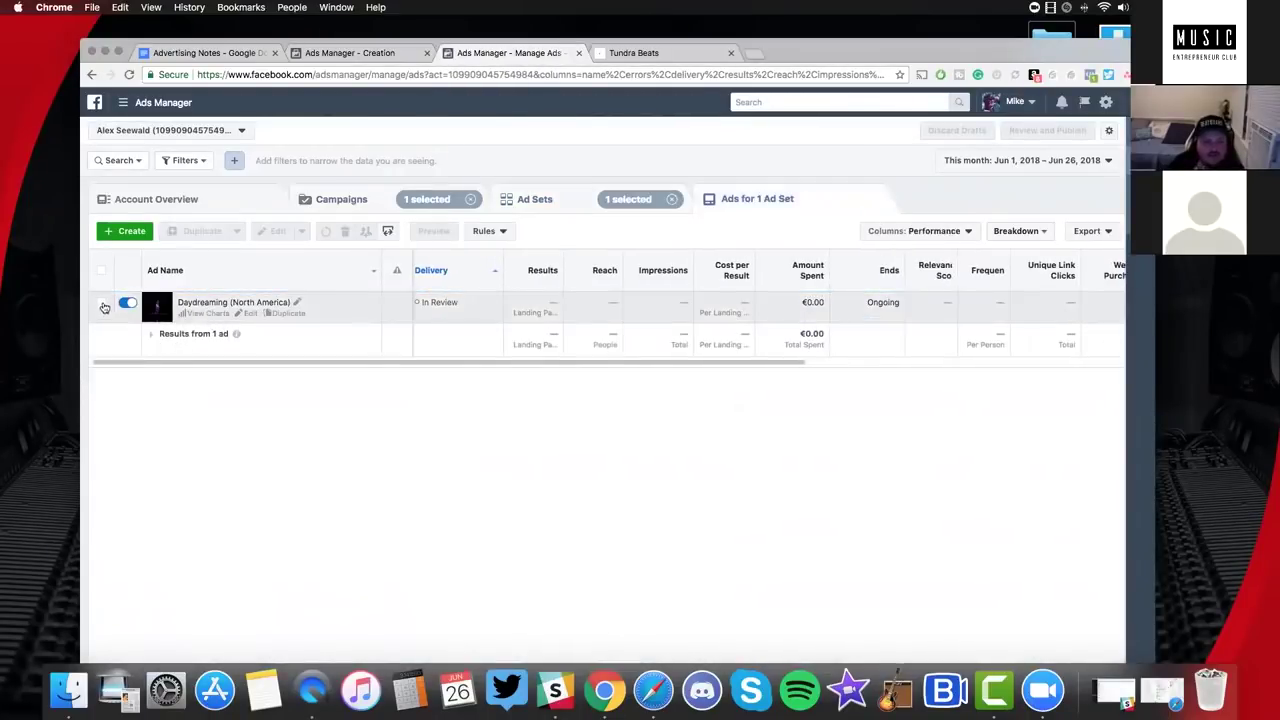
{"action": "left_click", "coordinate": [104, 307]}
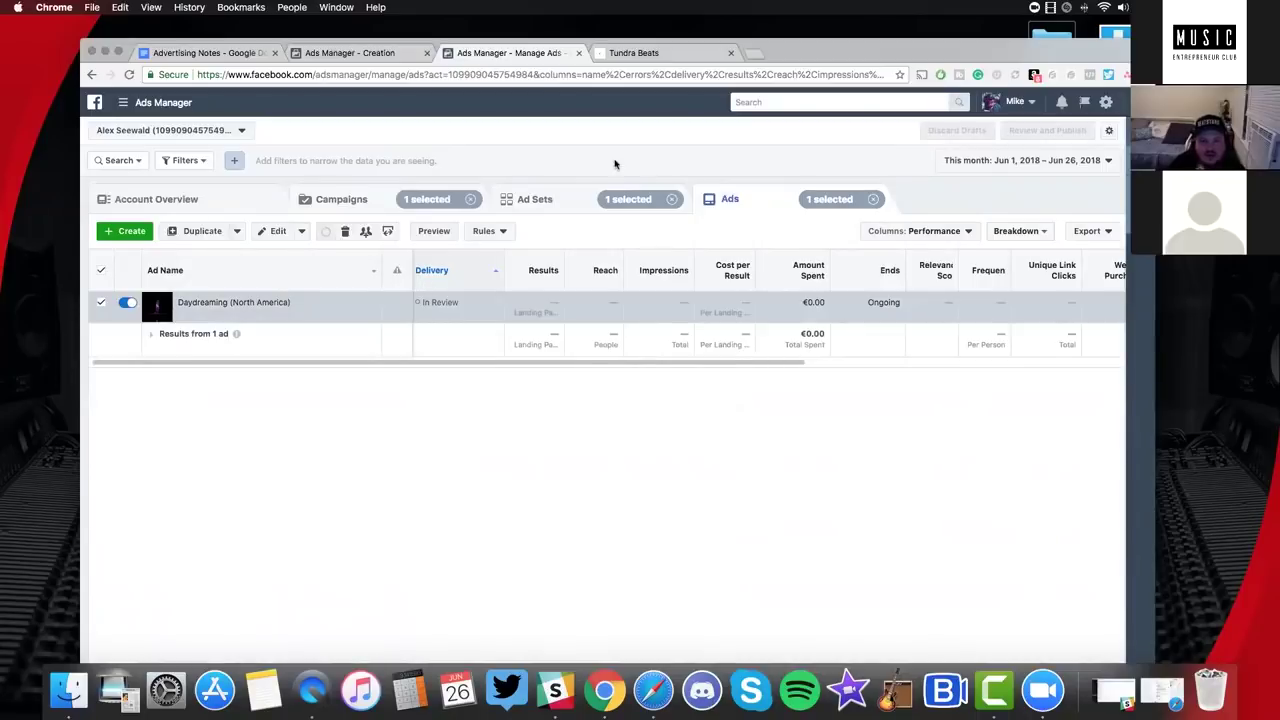
Open the North America ad's Facebook post with comments from its preview and copy the post ID from the page address.
{"action": "left_click_drag", "start_coordinate": [823, 48], "coordinate": [831, 29]}
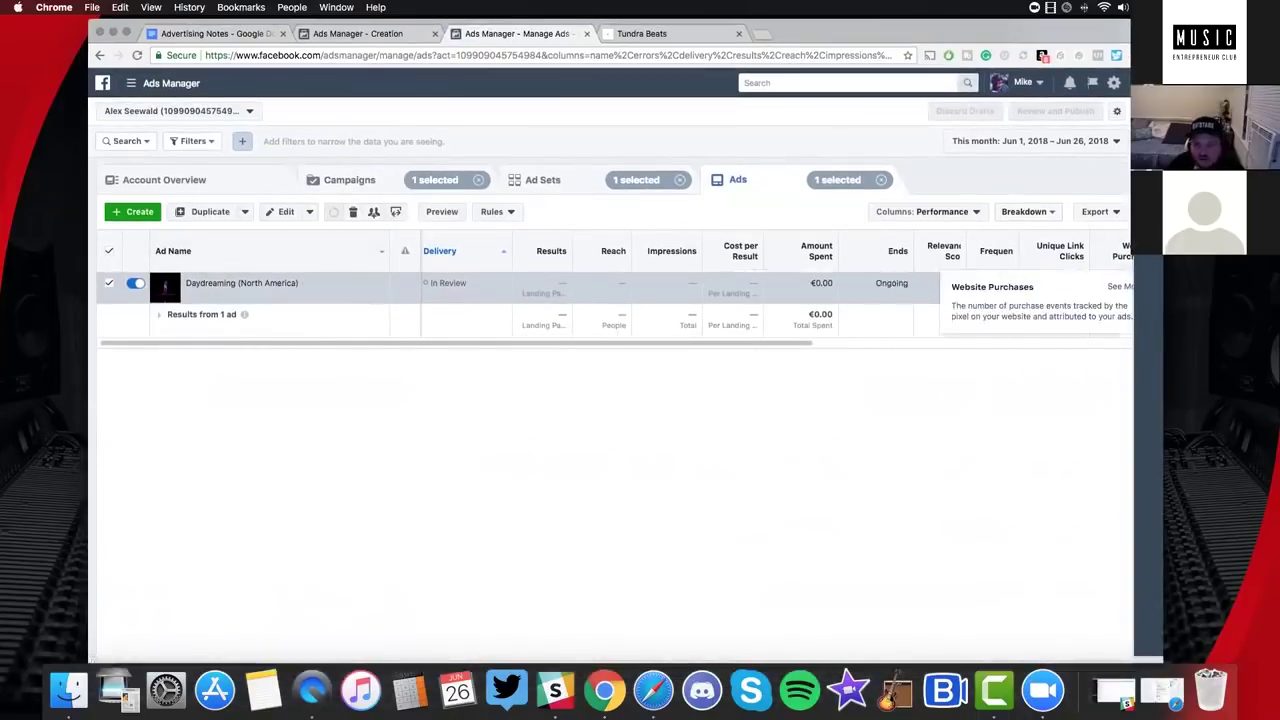
{"action": "left_click", "coordinate": [1120, 180]}
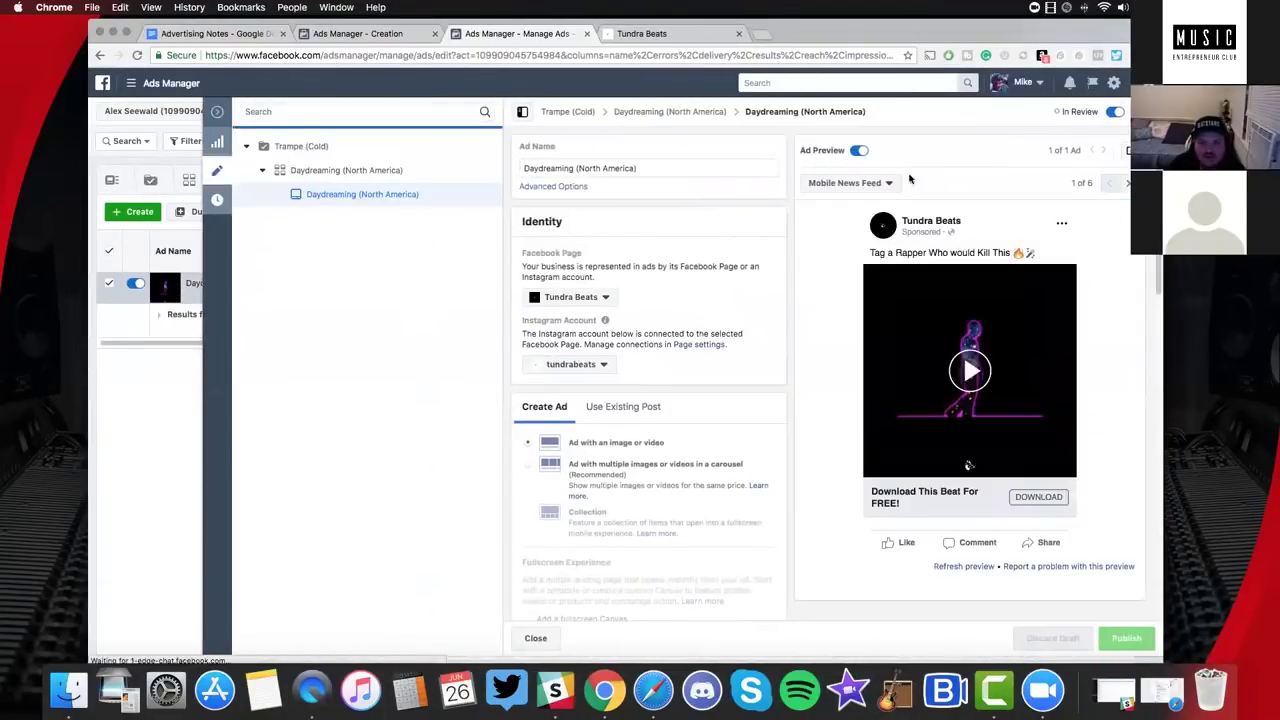
{"action": "left_click", "coordinate": [1129, 151]}
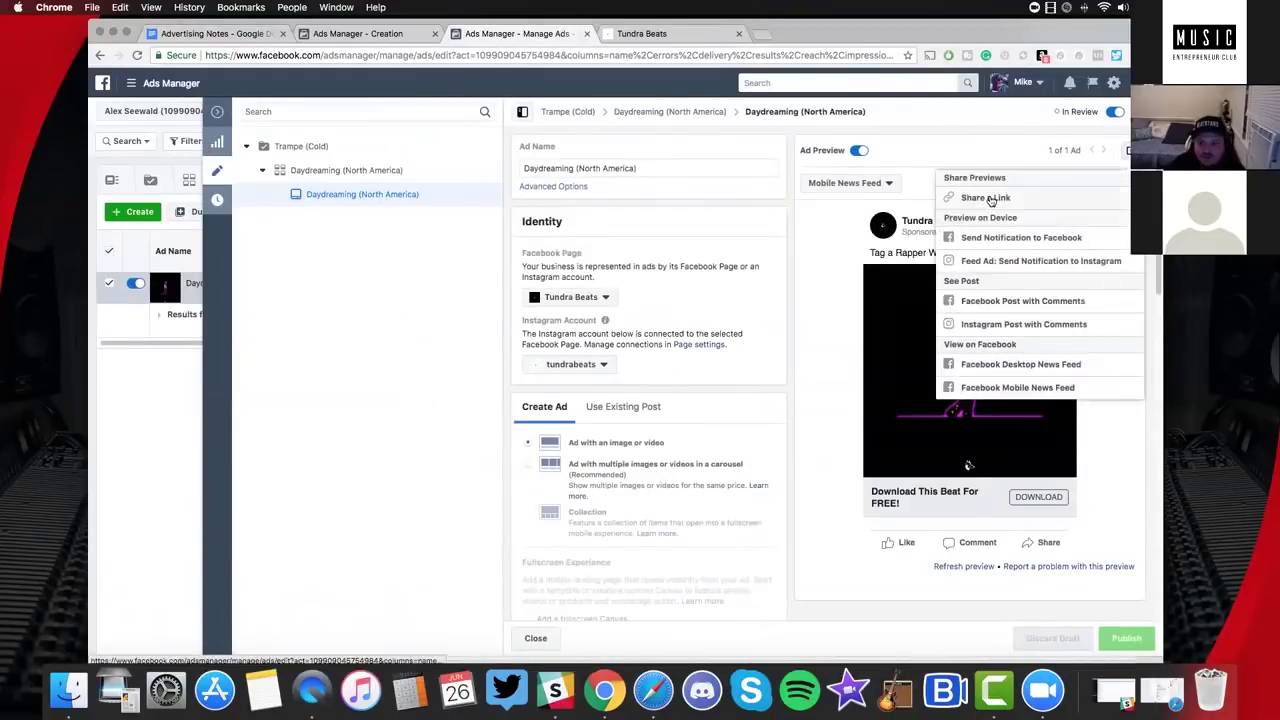
{"action": "left_click", "coordinate": [1010, 302]}
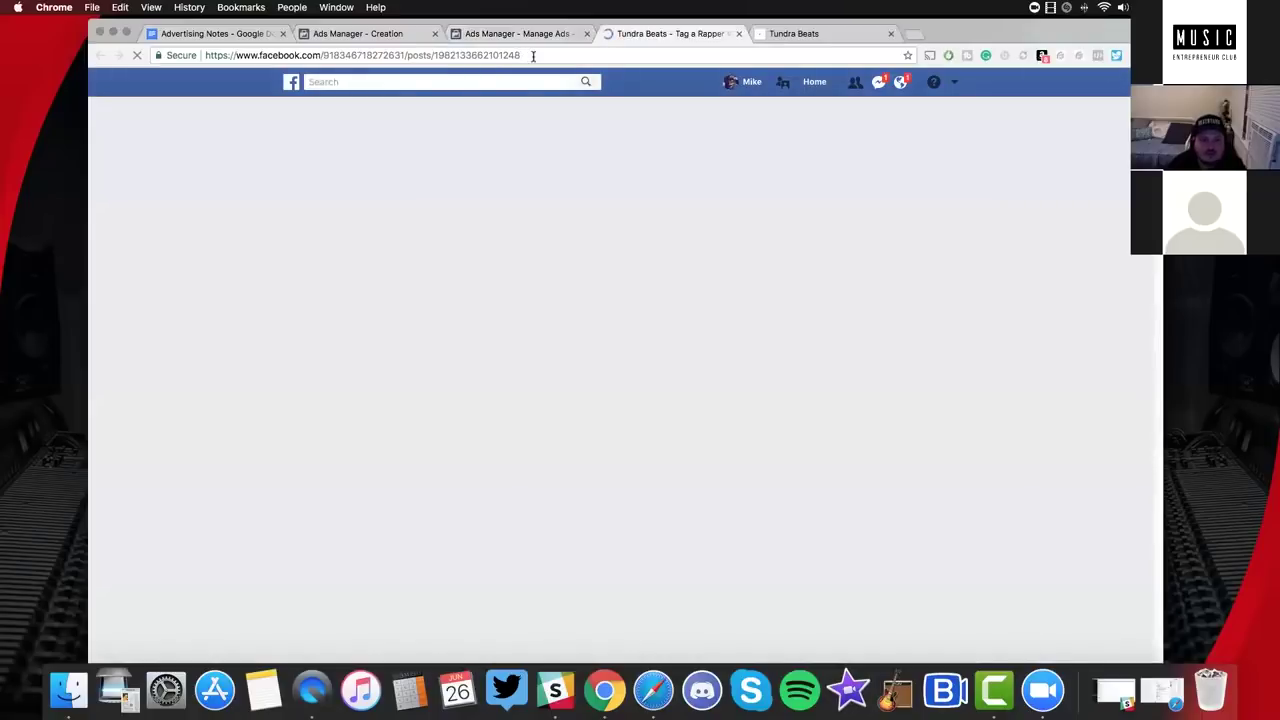
{"action": "double_click", "coordinate": [529, 56]}
{"action": "key", "text": "super+c"}
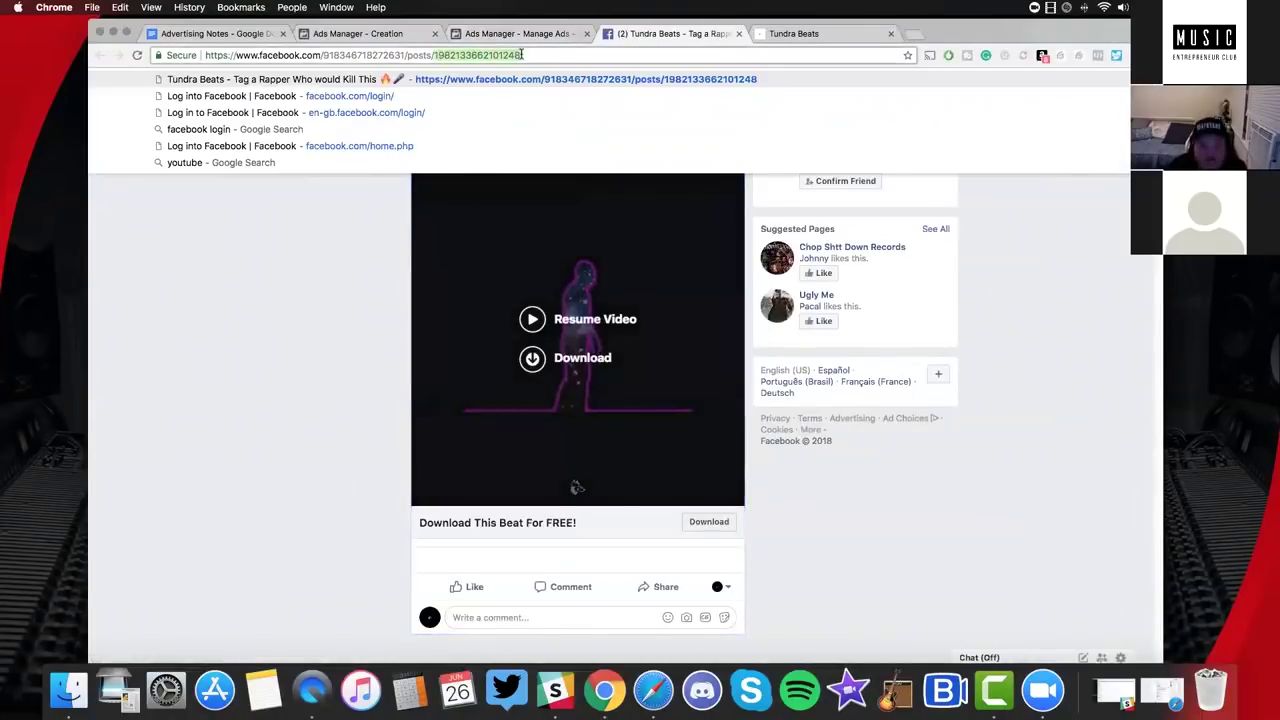
Return to the worldwide ad being created and submit the copied post ID as its existing post.
{"action": "left_click", "coordinate": [482, 35]}
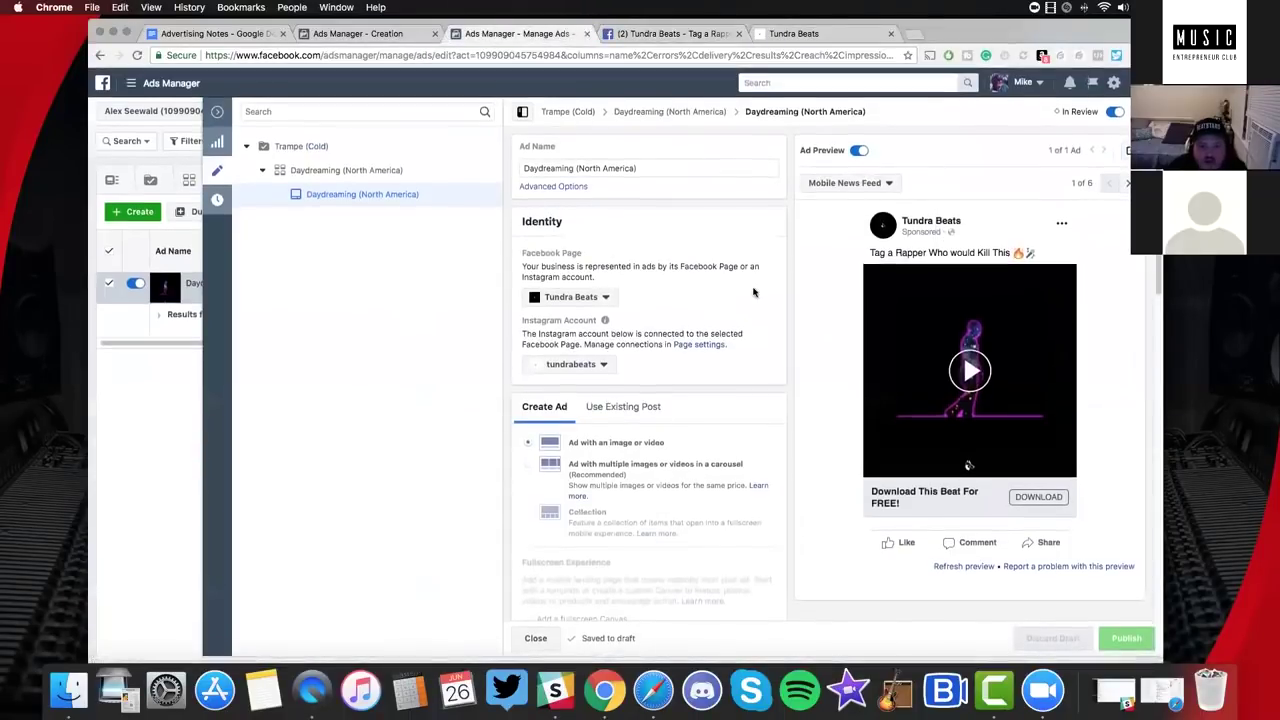
{"action": "left_click", "coordinate": [400, 33]}
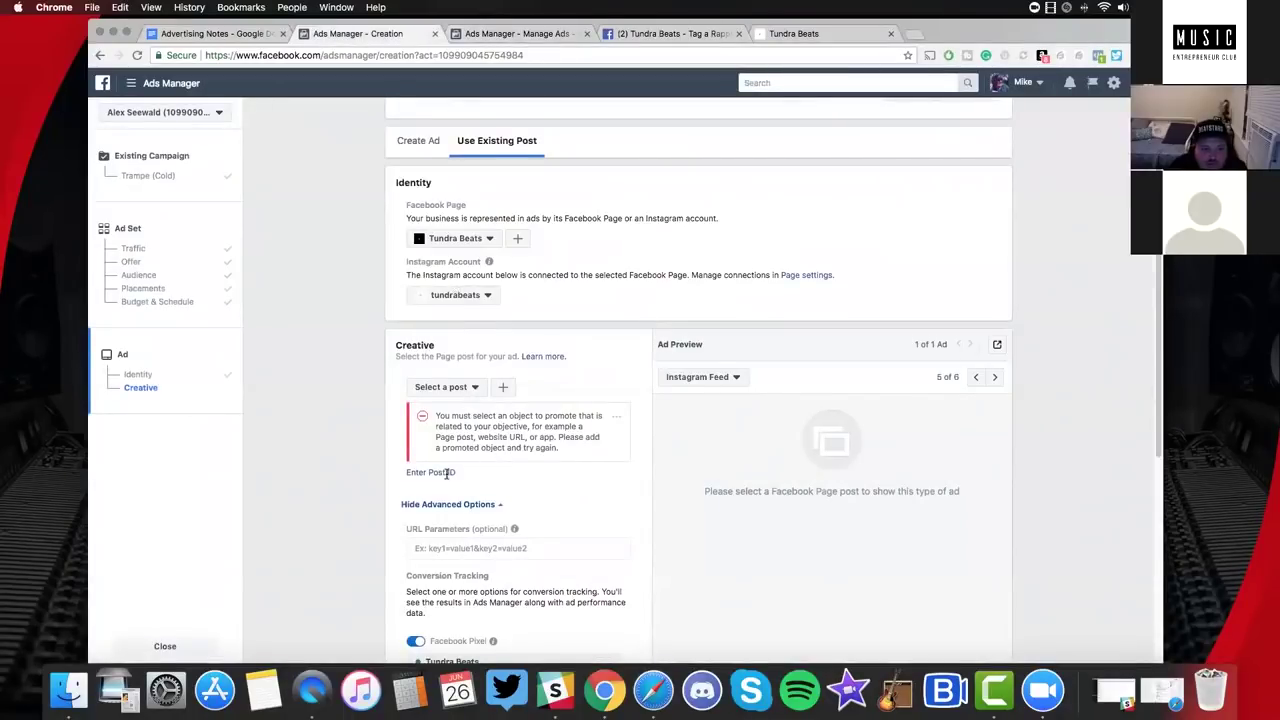
{"action": "left_click", "coordinate": [450, 474]}
{"action": "key", "text": "super+v"}
{"action": "left_click", "coordinate": [540, 476]}
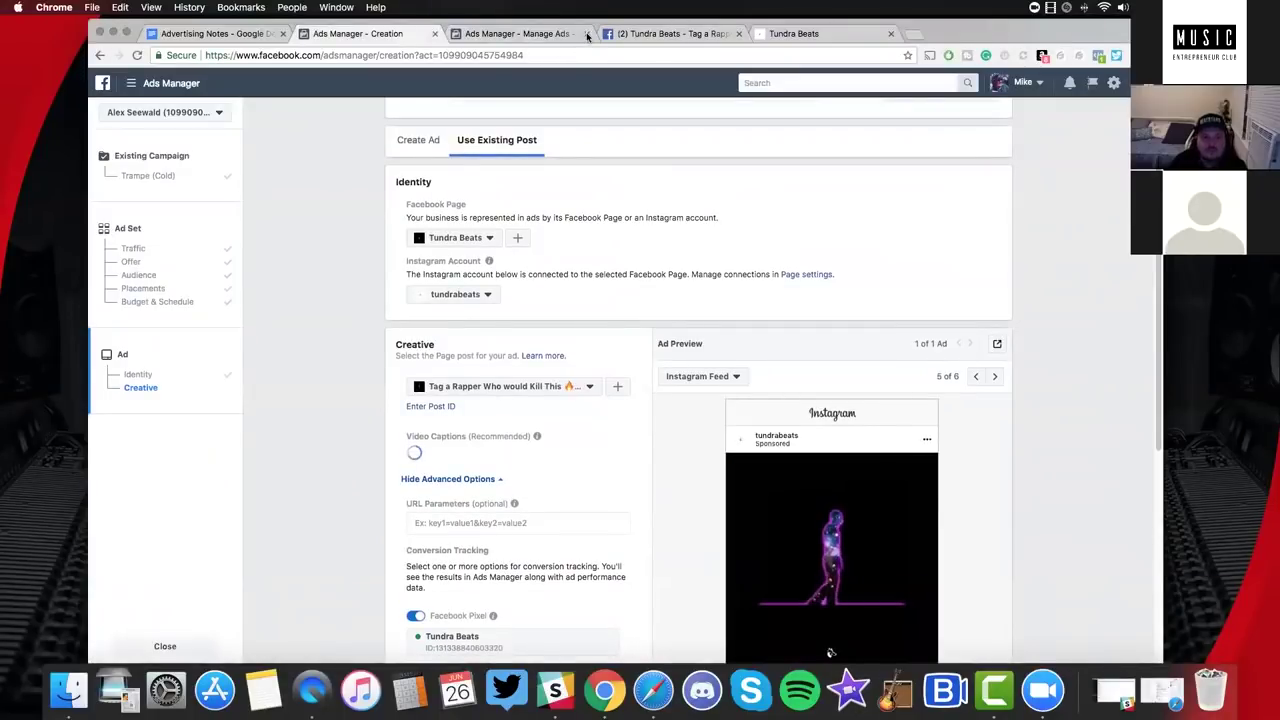
Check the worldwide ad's identity, creative and conversion tracking settings, and submit the new ad set and ad.
{"action": "scroll", "coordinate": [606, 380], "scroll_direction": "down", "scroll_amount": 2}
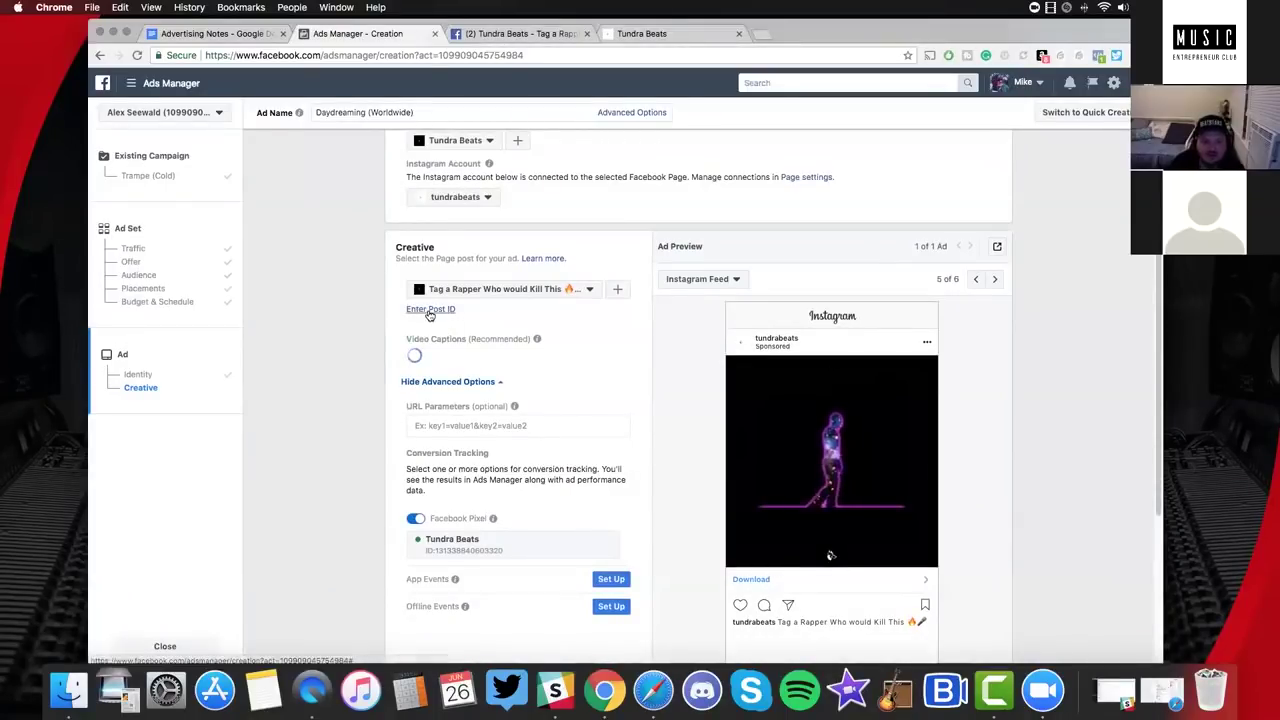
{"action": "scroll", "coordinate": [805, 380], "scroll_direction": "down", "scroll_amount": 2}
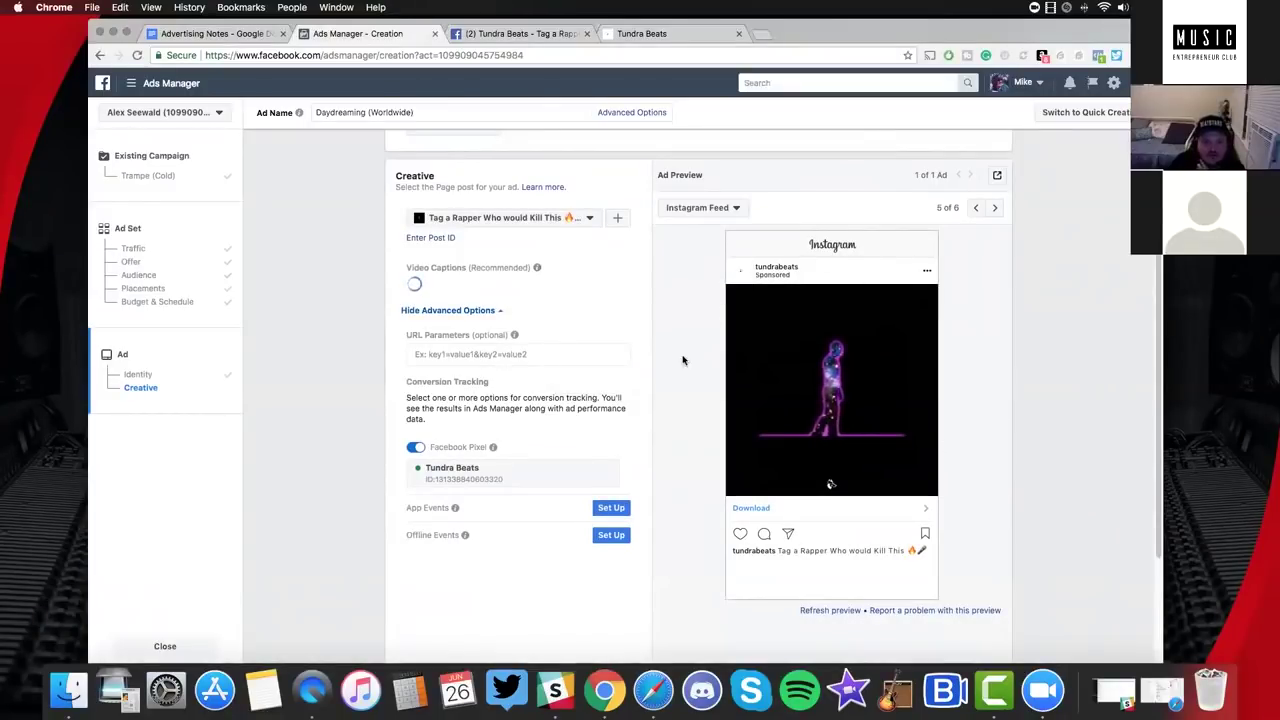
{"action": "scroll", "coordinate": [642, 348], "scroll_direction": "up", "scroll_amount": 5}
{"action": "scroll", "coordinate": [620, 380], "scroll_direction": "down", "scroll_amount": 3}
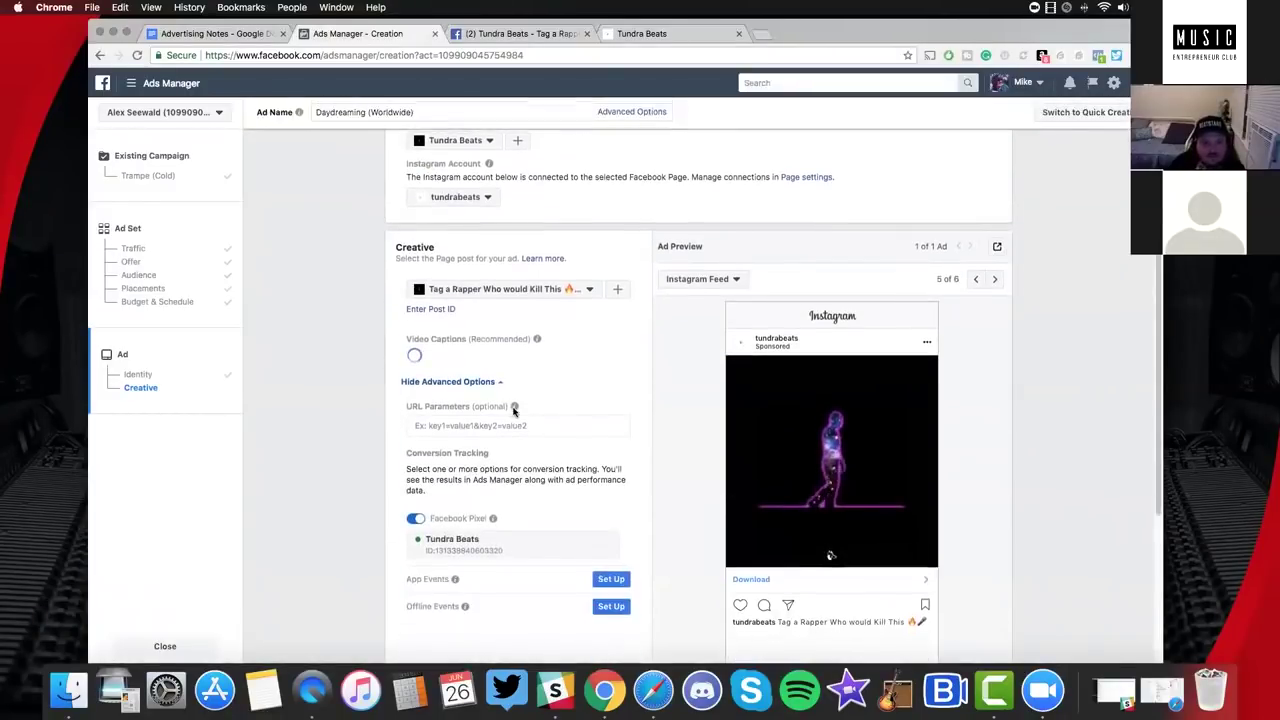
{"action": "scroll", "coordinate": [560, 420], "scroll_direction": "down", "scroll_amount": 1}
{"action": "scroll", "coordinate": [601, 395], "scroll_direction": "up", "scroll_amount": 4}
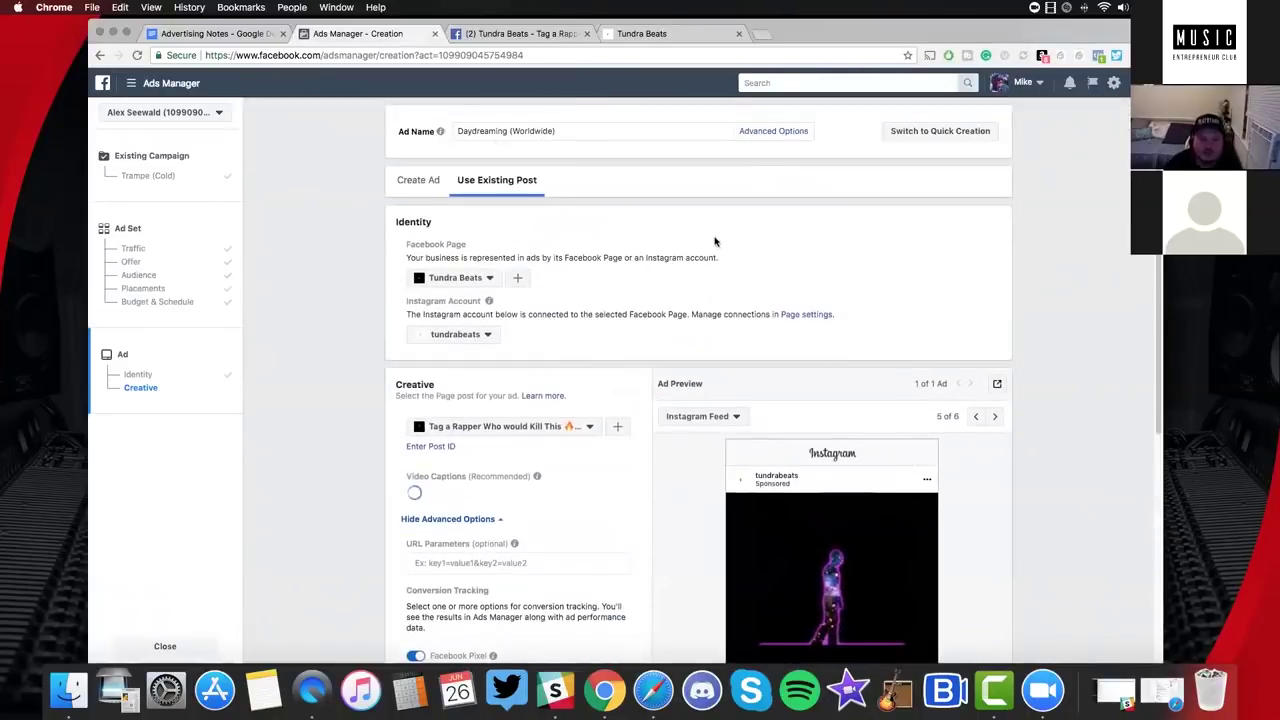
{"action": "scroll", "coordinate": [600, 200], "scroll_direction": "down", "scroll_amount": 4}
{"action": "scroll", "coordinate": [520, 150], "scroll_direction": "up", "scroll_amount": 4}
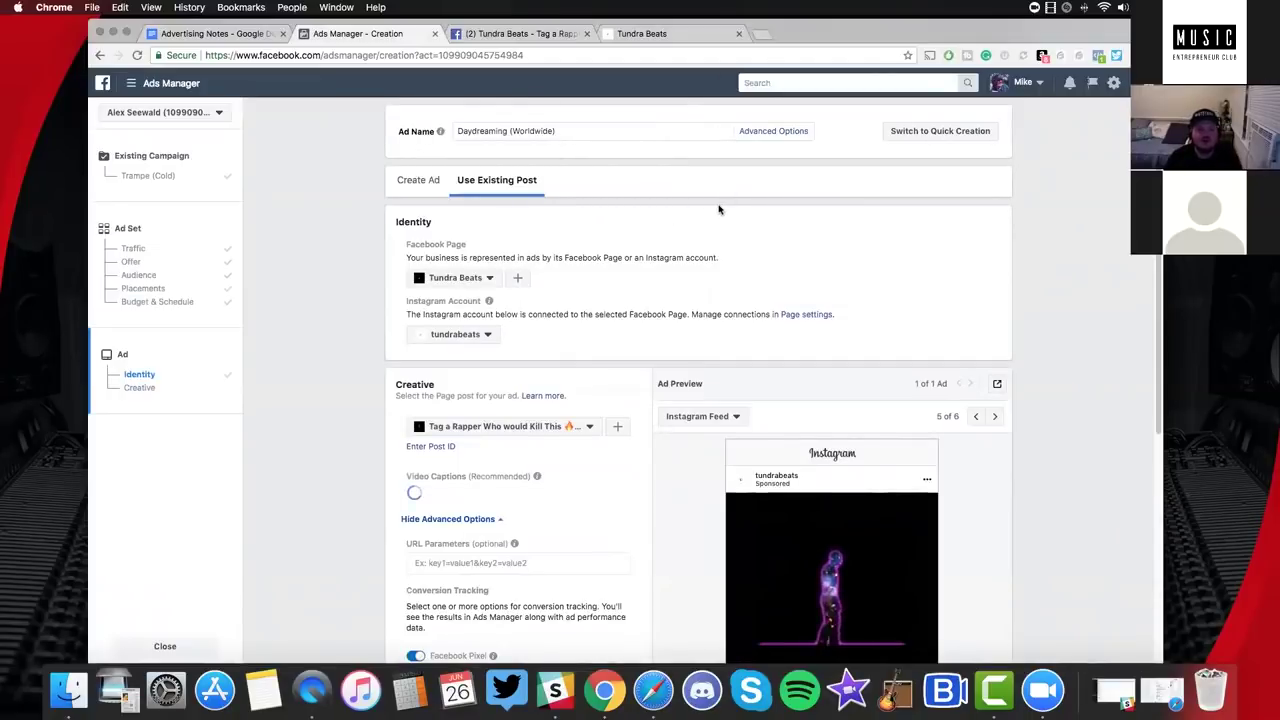
{"action": "scroll", "coordinate": [703, 210], "scroll_direction": "down", "scroll_amount": 1}
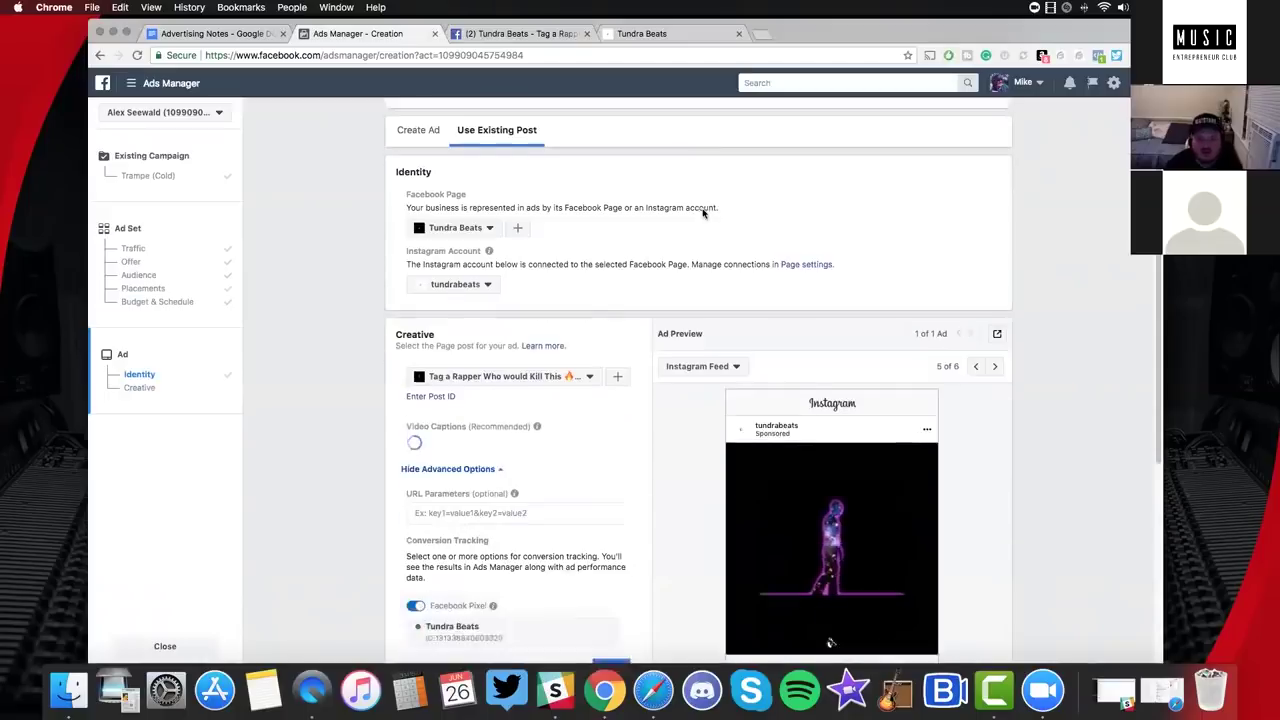
{"action": "scroll", "coordinate": [703, 210], "scroll_direction": "down", "scroll_amount": 4}
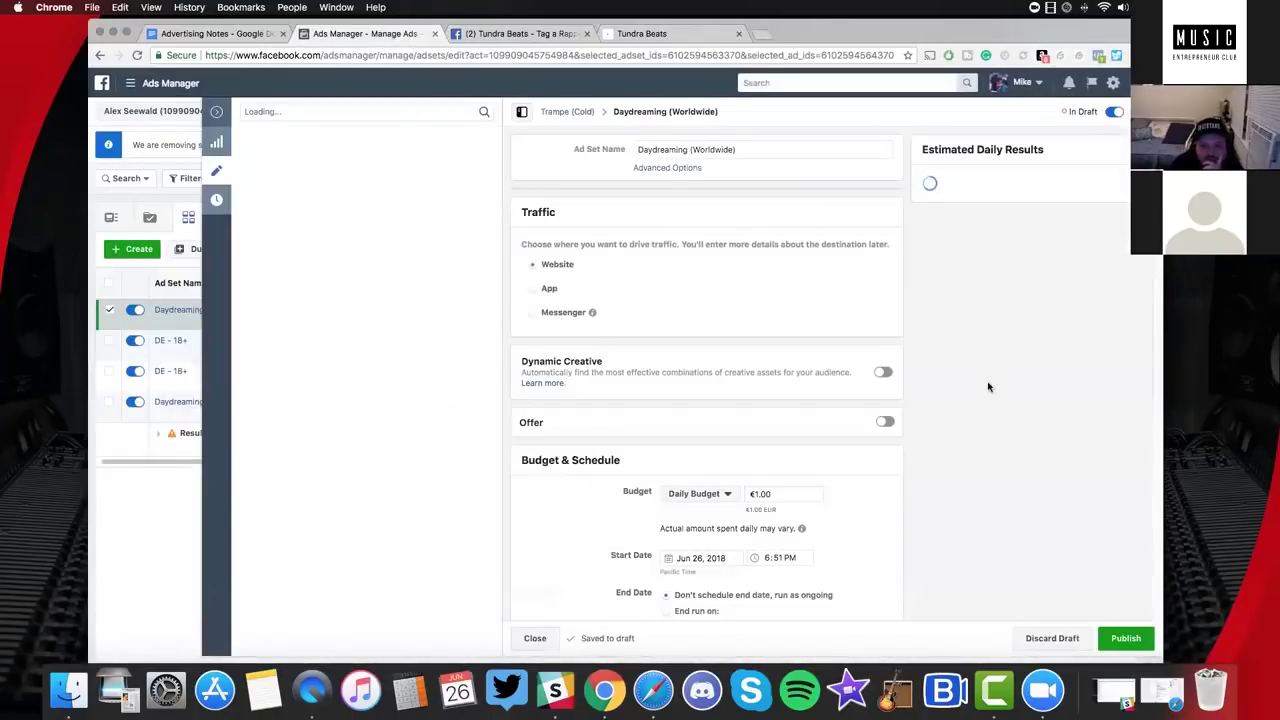
Close the worldwide ad set's editor, clear the selections and list the ad sets in the inactive Cold campaign.
{"action": "scroll", "coordinate": [1000, 440], "scroll_direction": "down", "scroll_amount": 3}
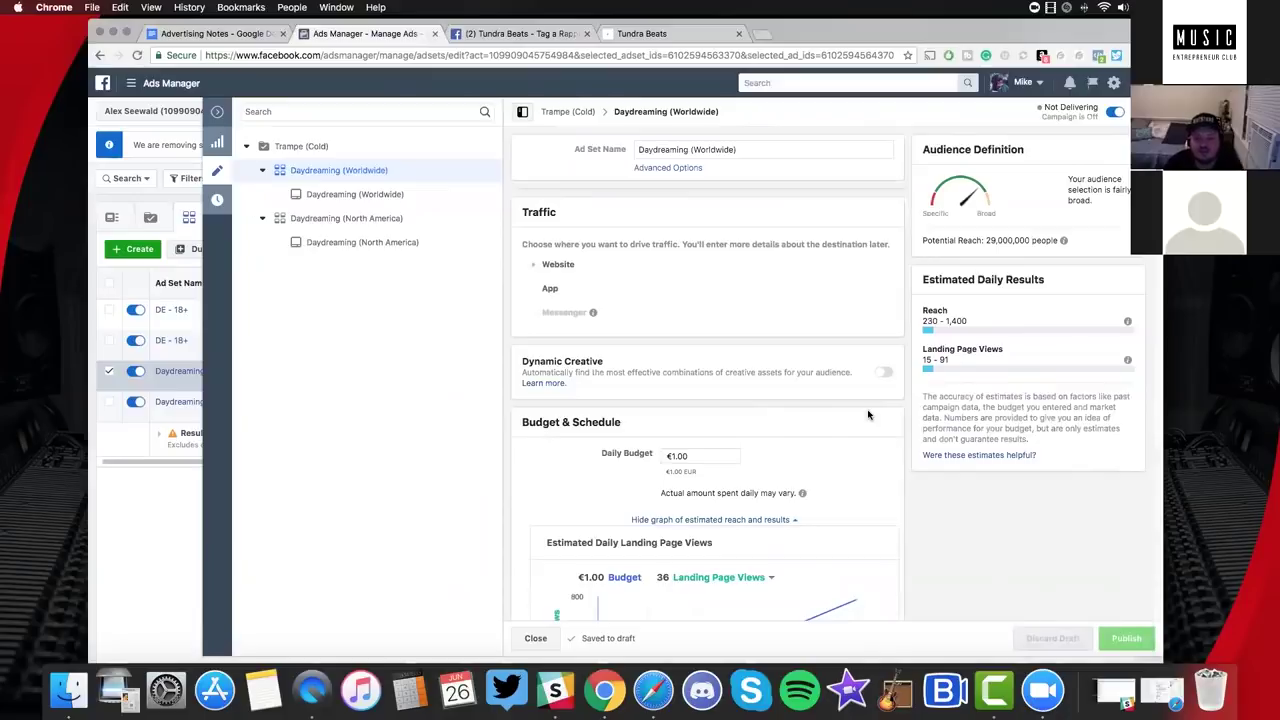
{"action": "left_click", "coordinate": [217, 111]}
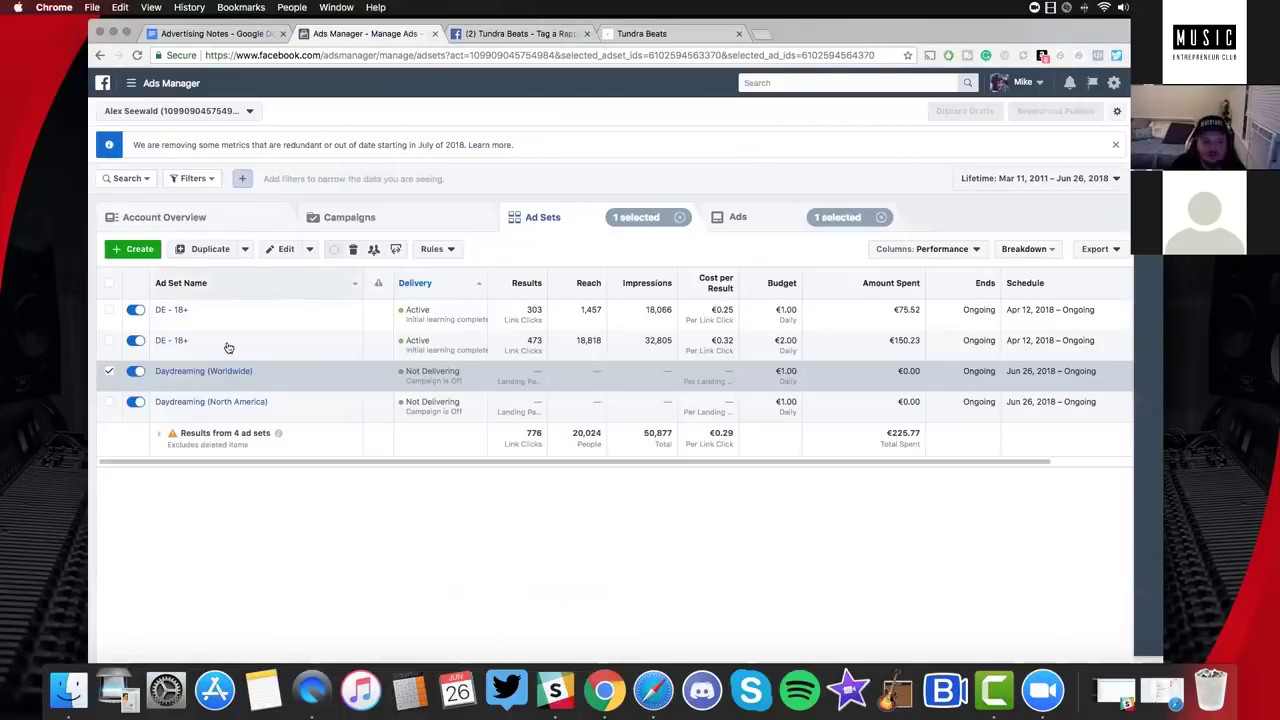
{"action": "left_click", "coordinate": [109, 373]}
{"action": "left_click", "coordinate": [881, 217]}
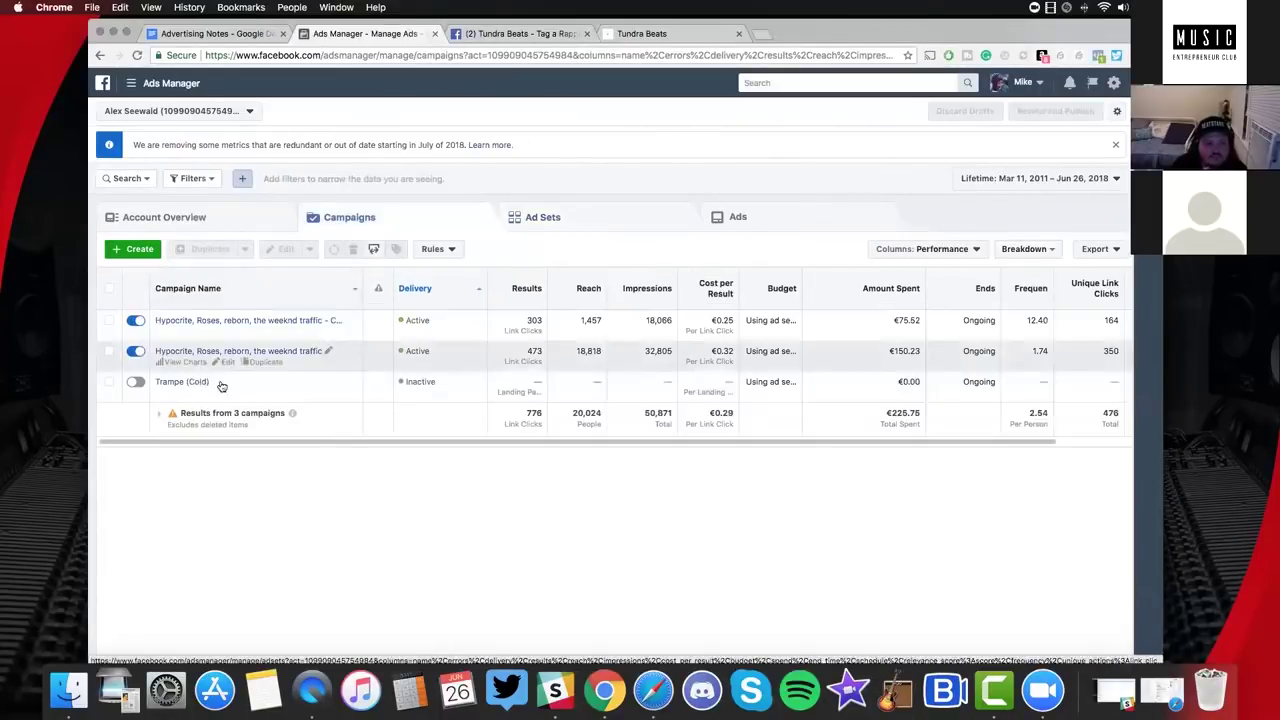
{"action": "left_click", "coordinate": [222, 386]}
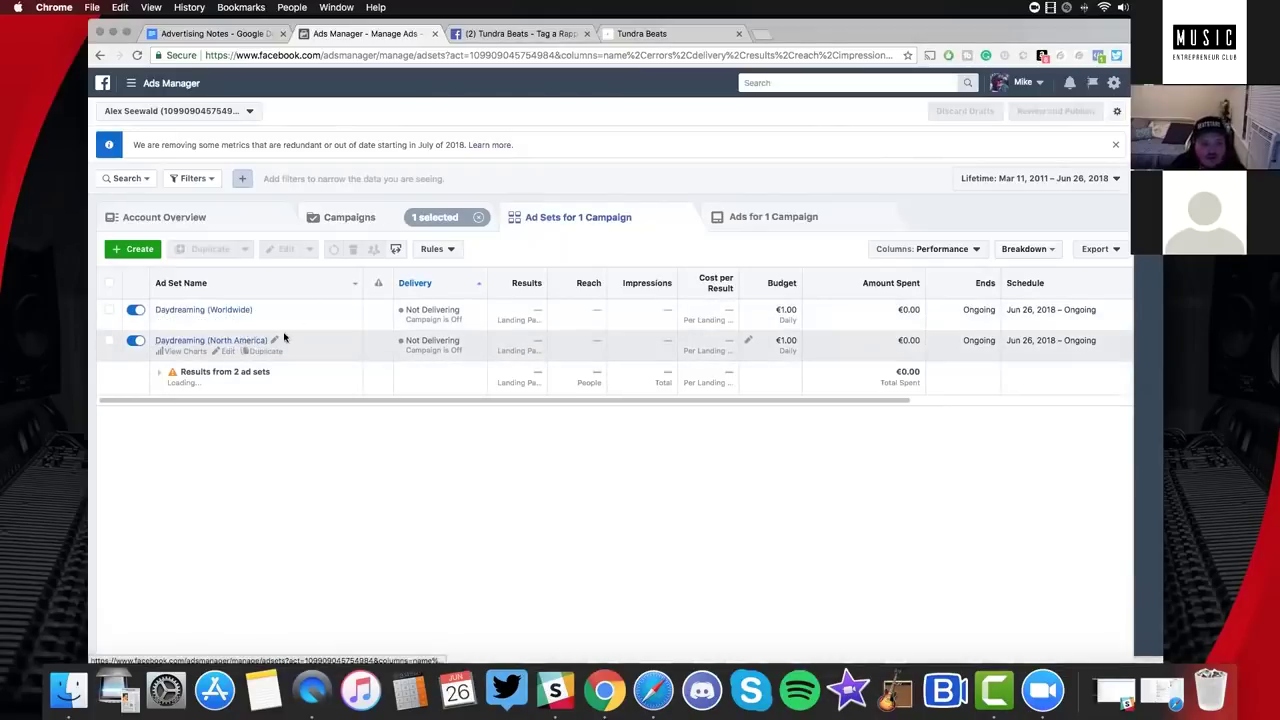
{"action": "left_click", "coordinate": [475, 290]}
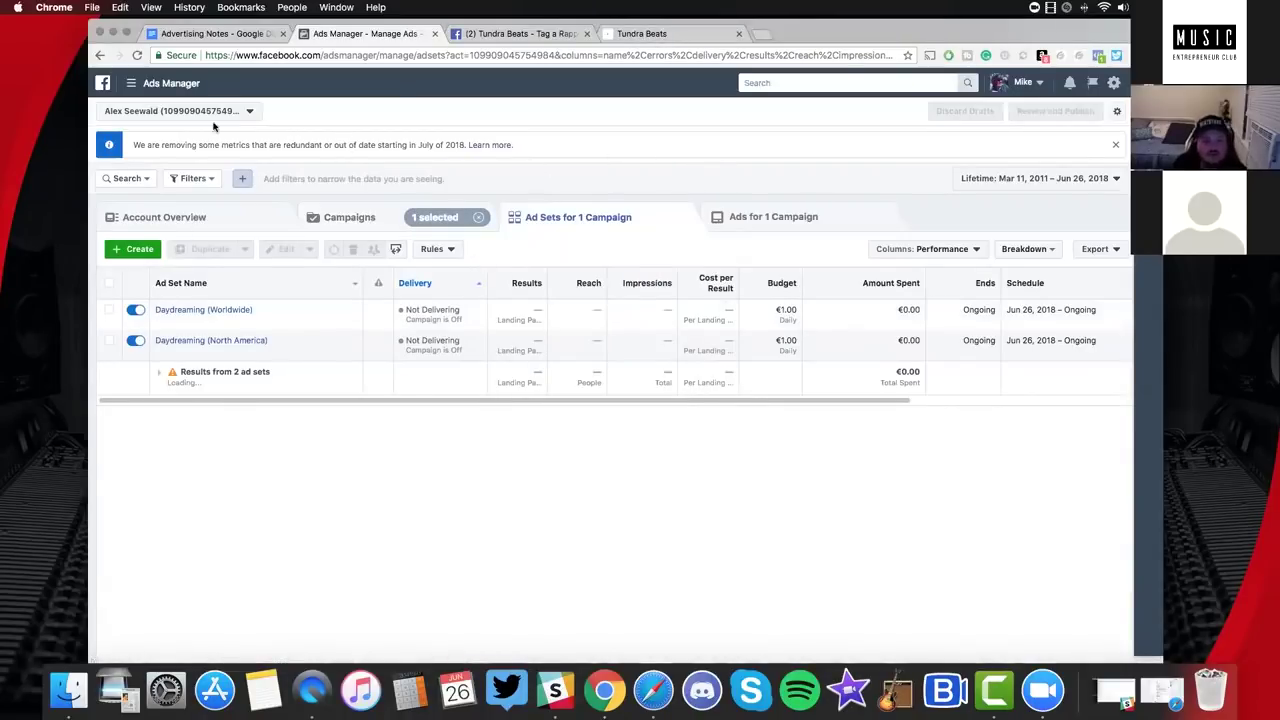
{"action": "left_click", "coordinate": [132, 85]}
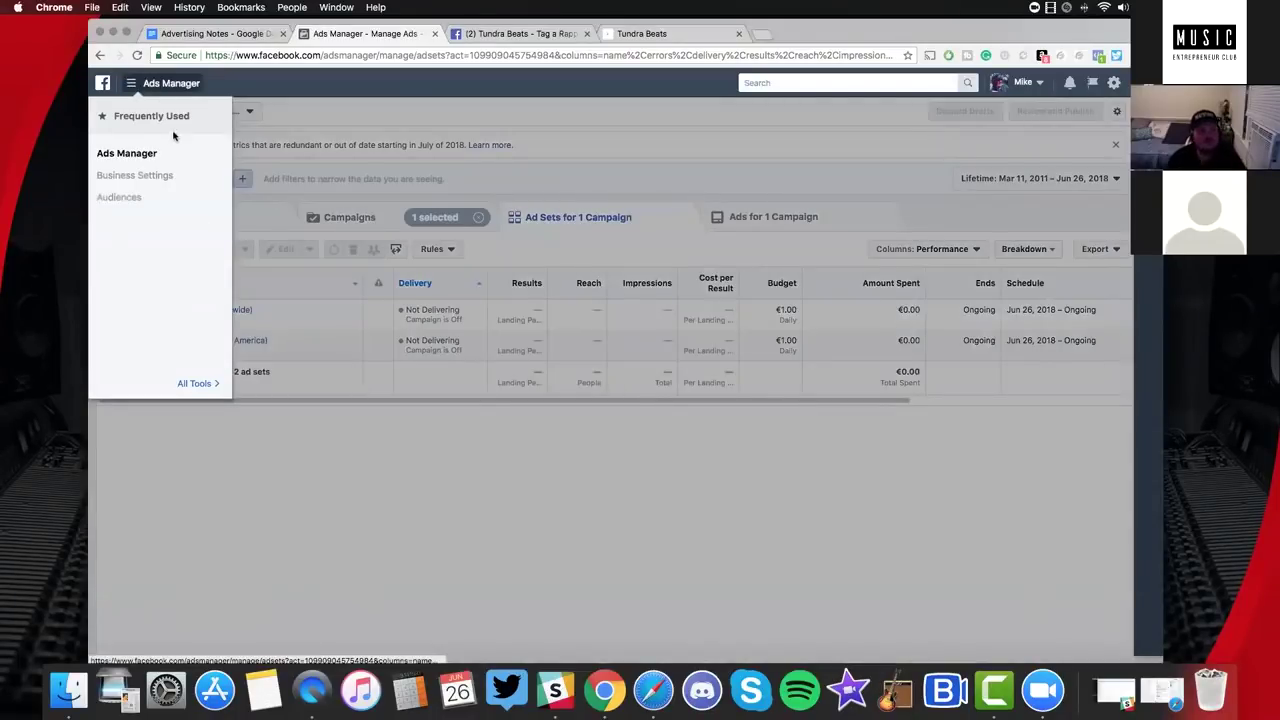
{"action": "left_click", "coordinate": [160, 177]}
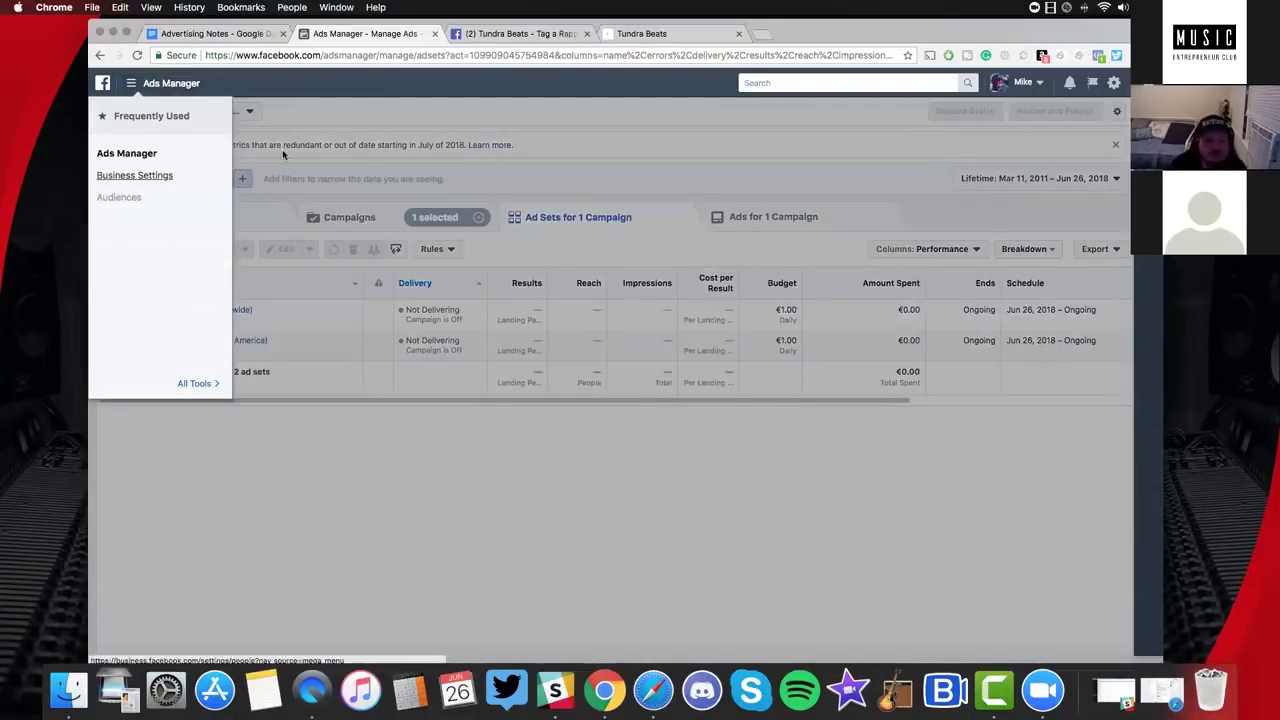
{"action": "left_click", "coordinate": [378, 160]}
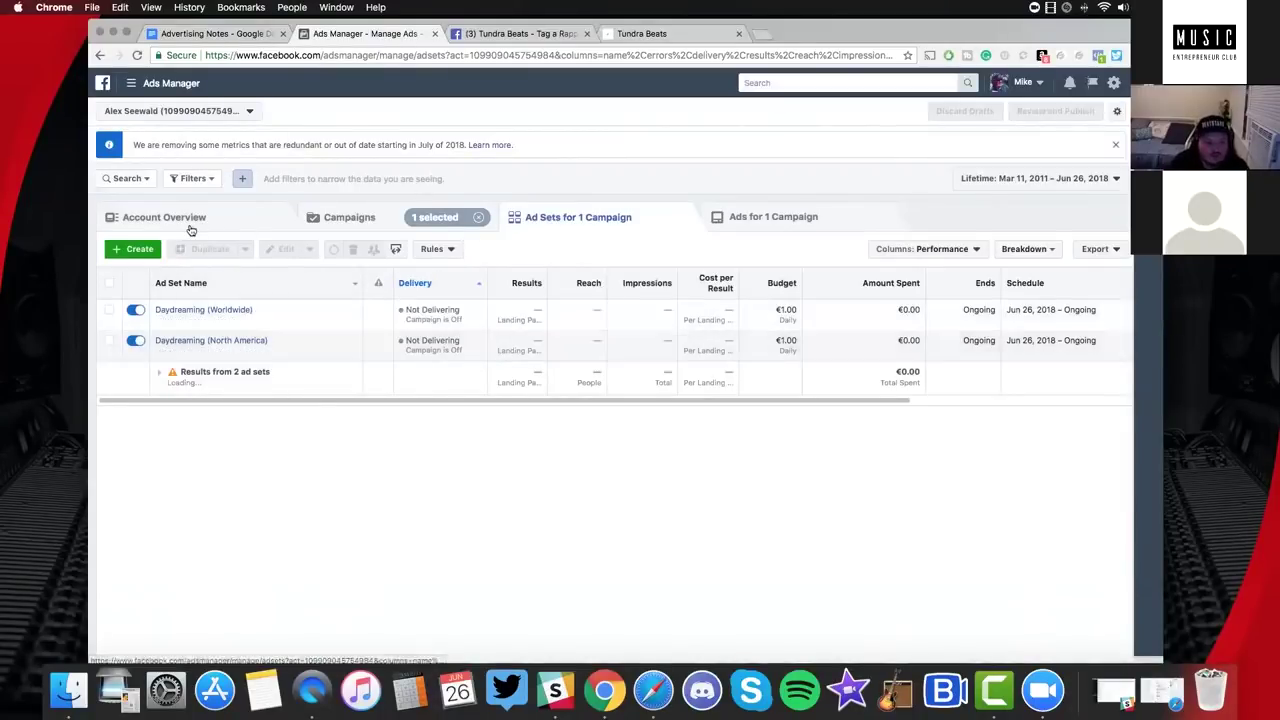
Show the ad sets of all campaigns and examine the ad frequency in the €1.00 DE - 18+ ad set.
{"action": "left_click", "coordinate": [360, 217]}
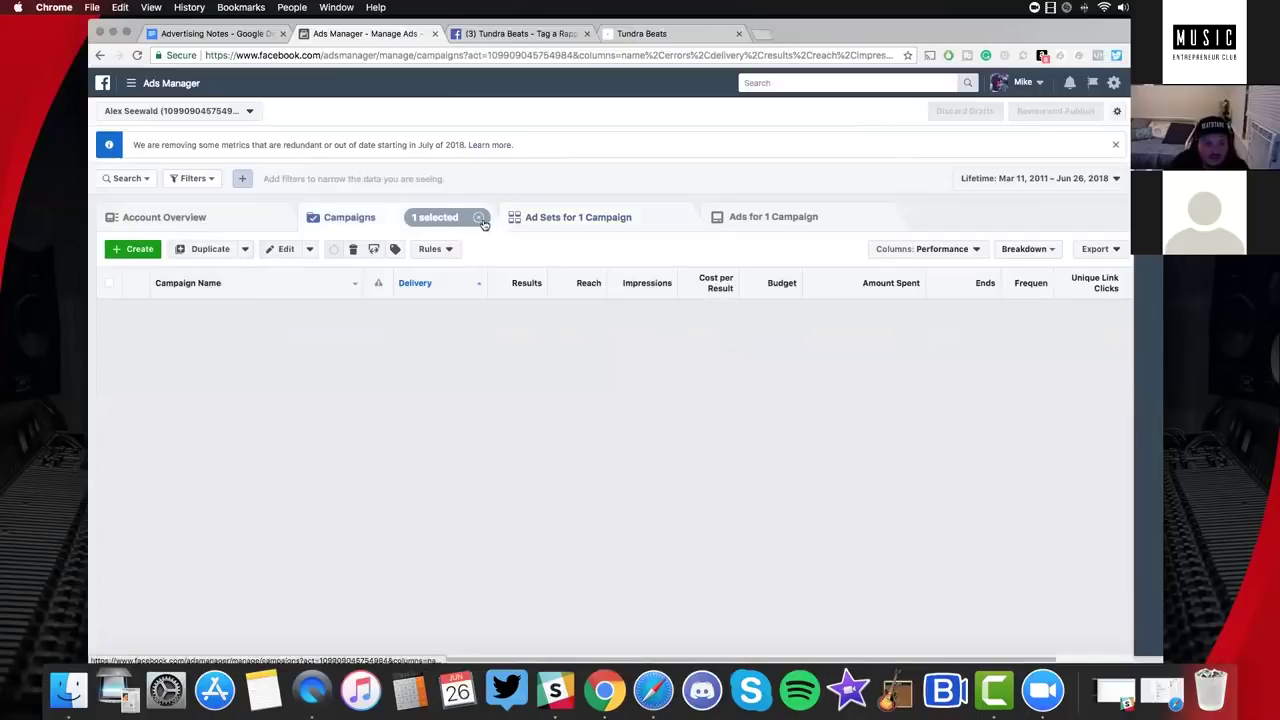
{"action": "left_click", "coordinate": [188, 371]}
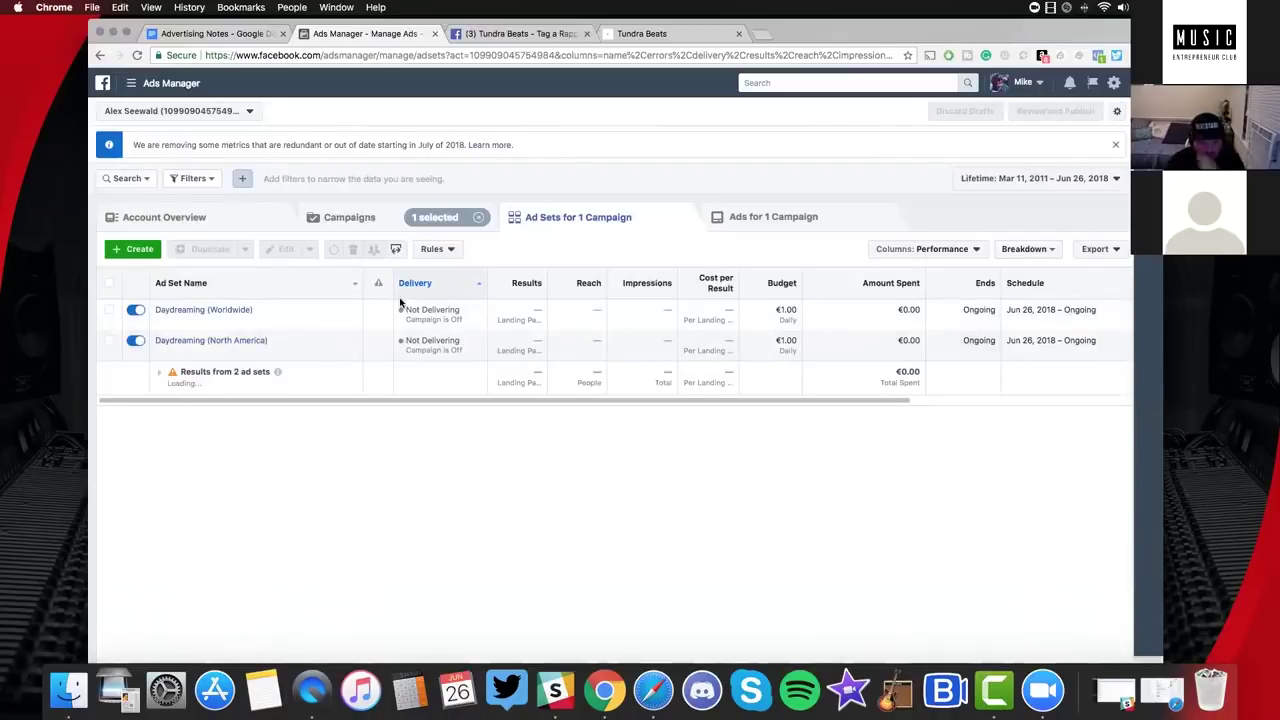
{"action": "left_click", "coordinate": [383, 221]}
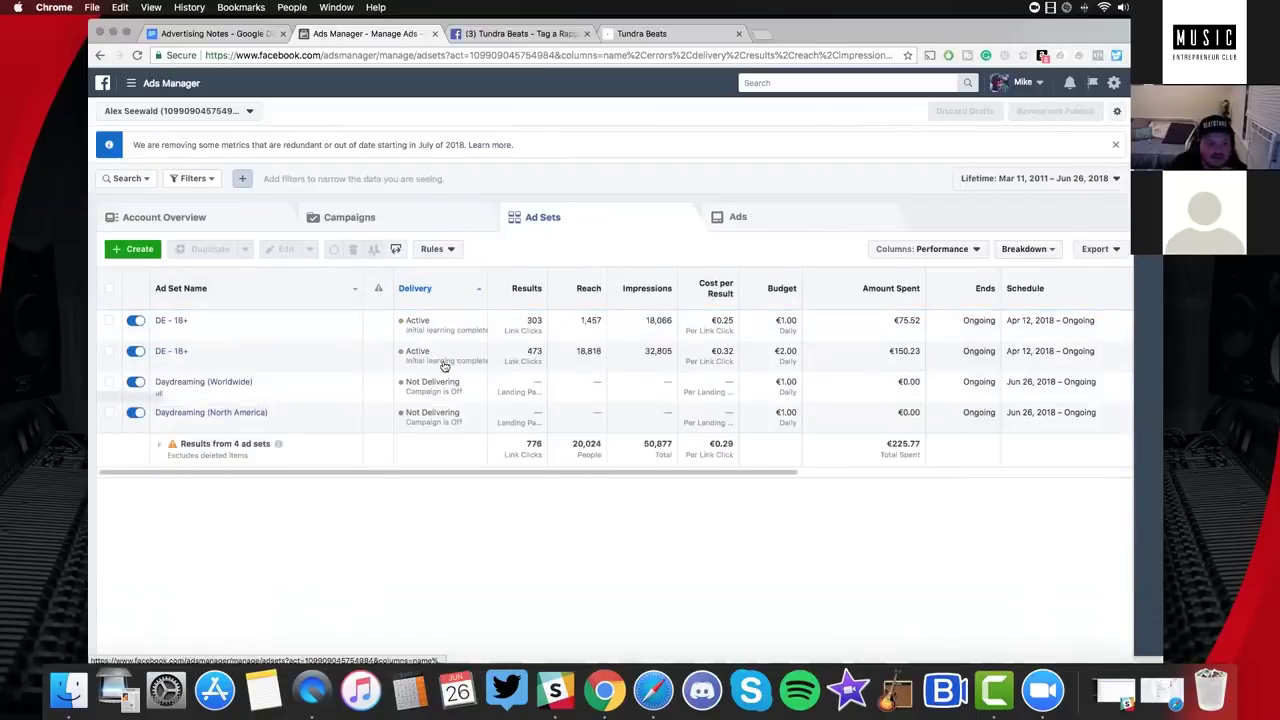
{"action": "left_click", "coordinate": [175, 321]}
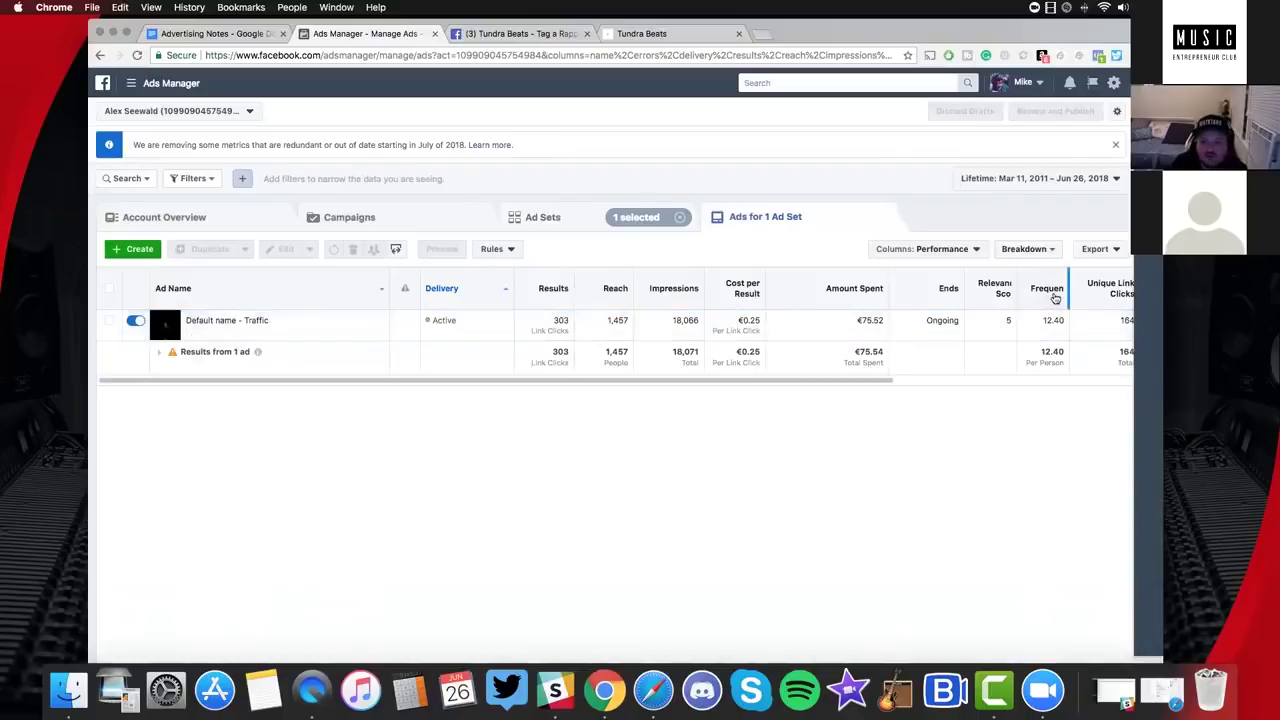
{"action": "mouse_move", "coordinate": [1054, 298]}
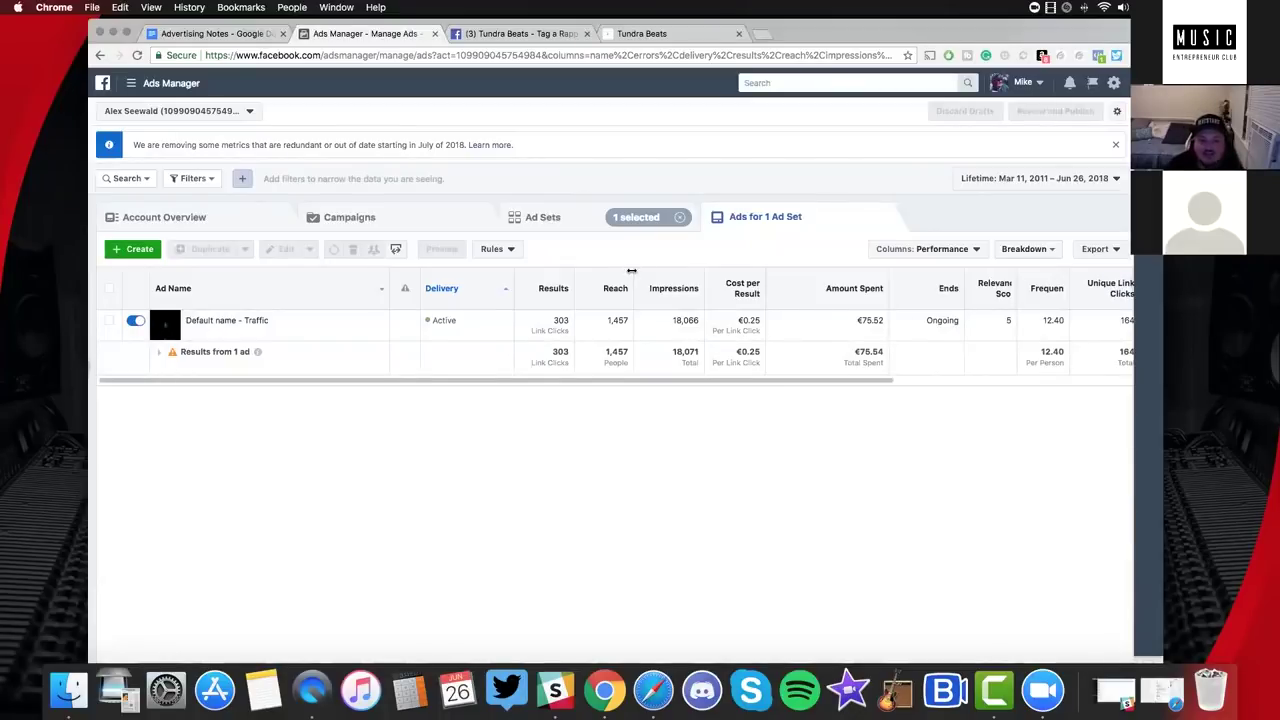
{"action": "left_click", "coordinate": [100, 55]}
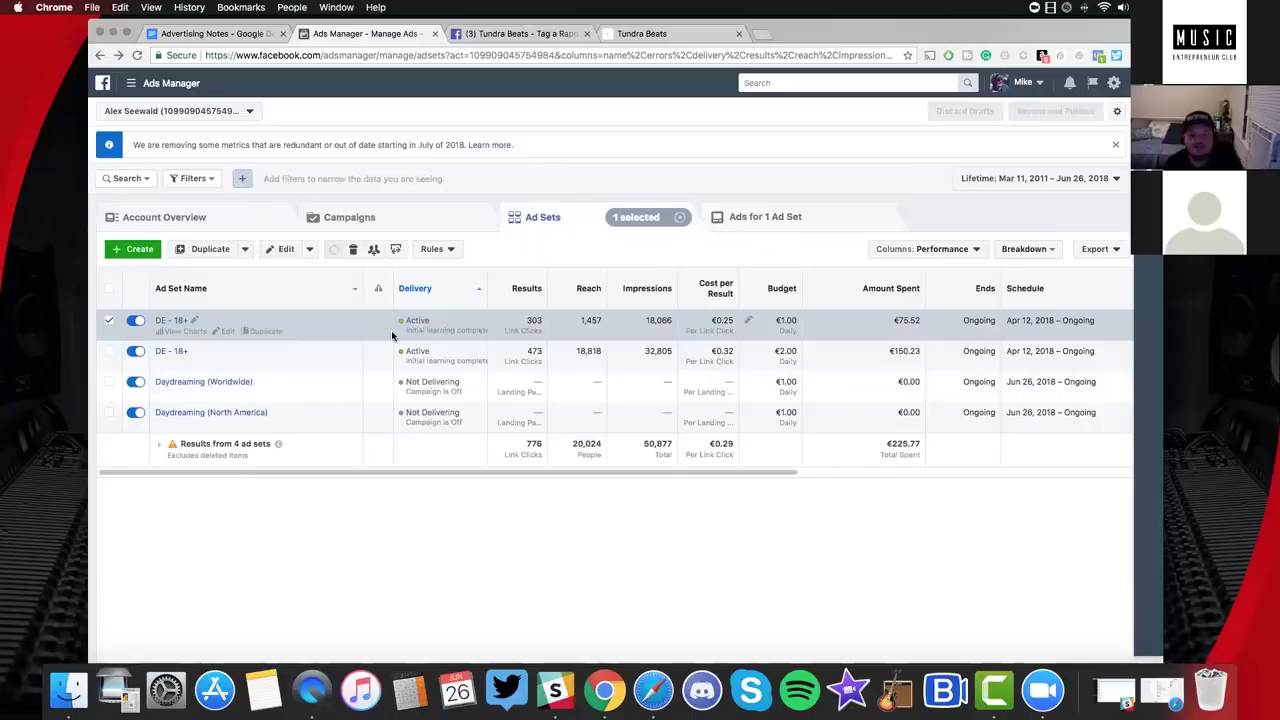
{"action": "mouse_move", "coordinate": [438, 342]}
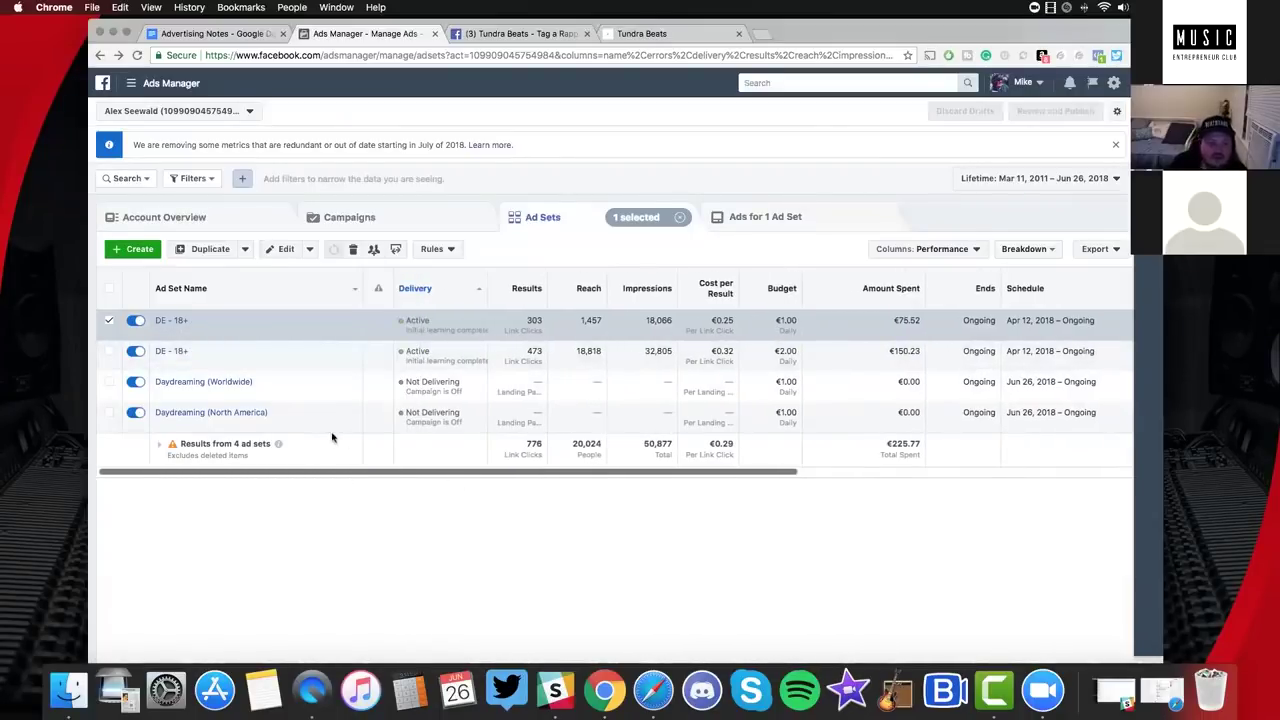
Go back to the campaign list and open the inactive Cold campaign to examine its two Daydreaming ad sets and their budgets.
{"action": "double_click", "coordinate": [800, 32]}
{"action": "left_click_drag", "start_coordinate": [806, 30], "coordinate": [846, 31]}
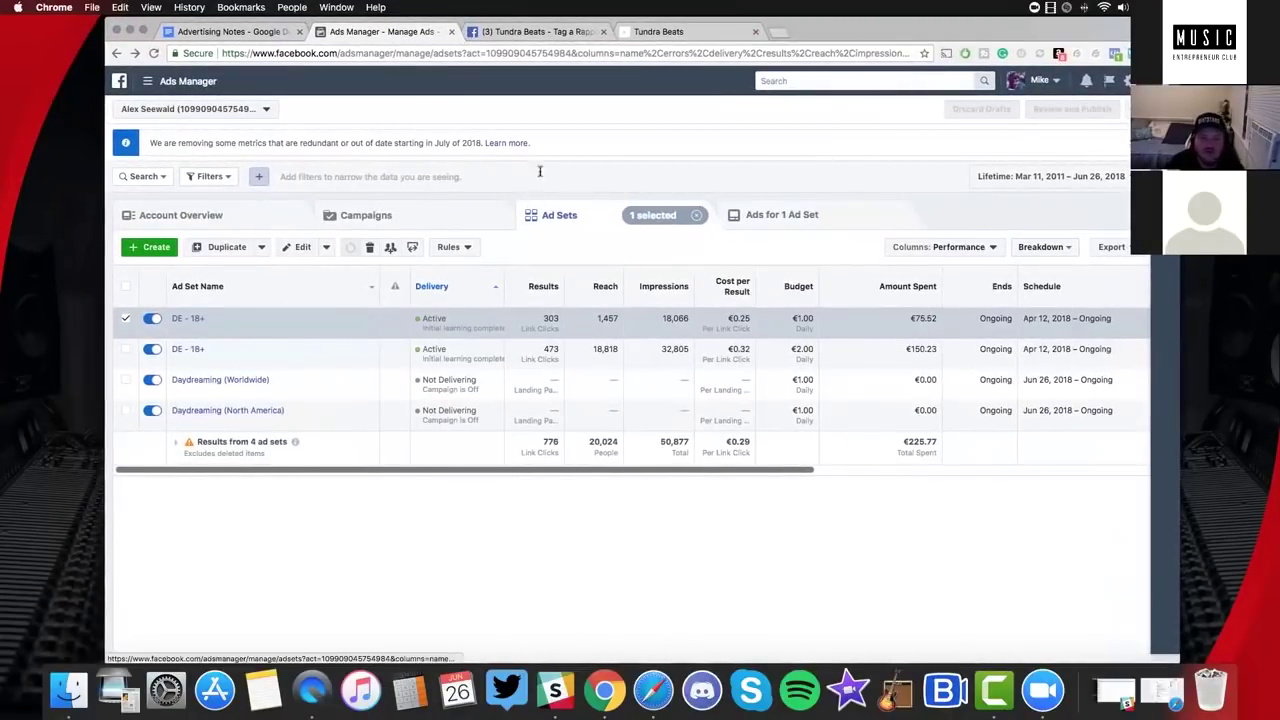
{"action": "left_click_drag", "start_coordinate": [906, 27], "coordinate": [903, 39]}
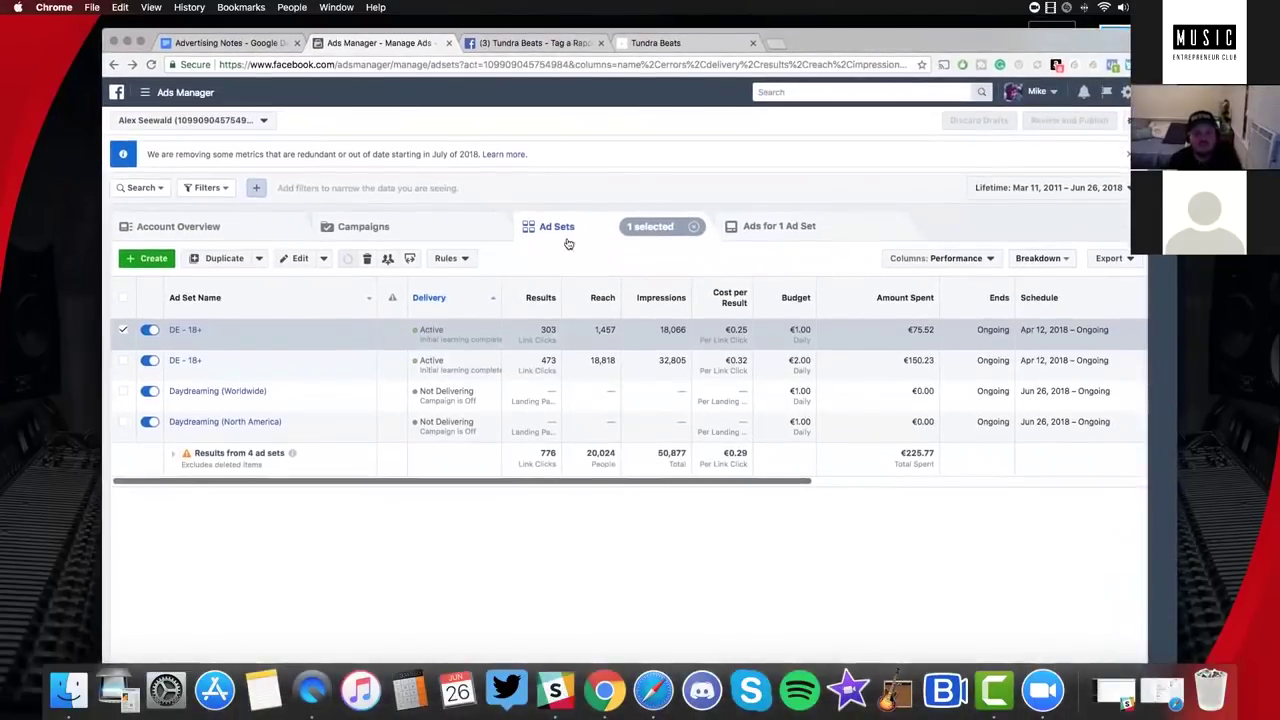
{"action": "left_click", "coordinate": [458, 235]}
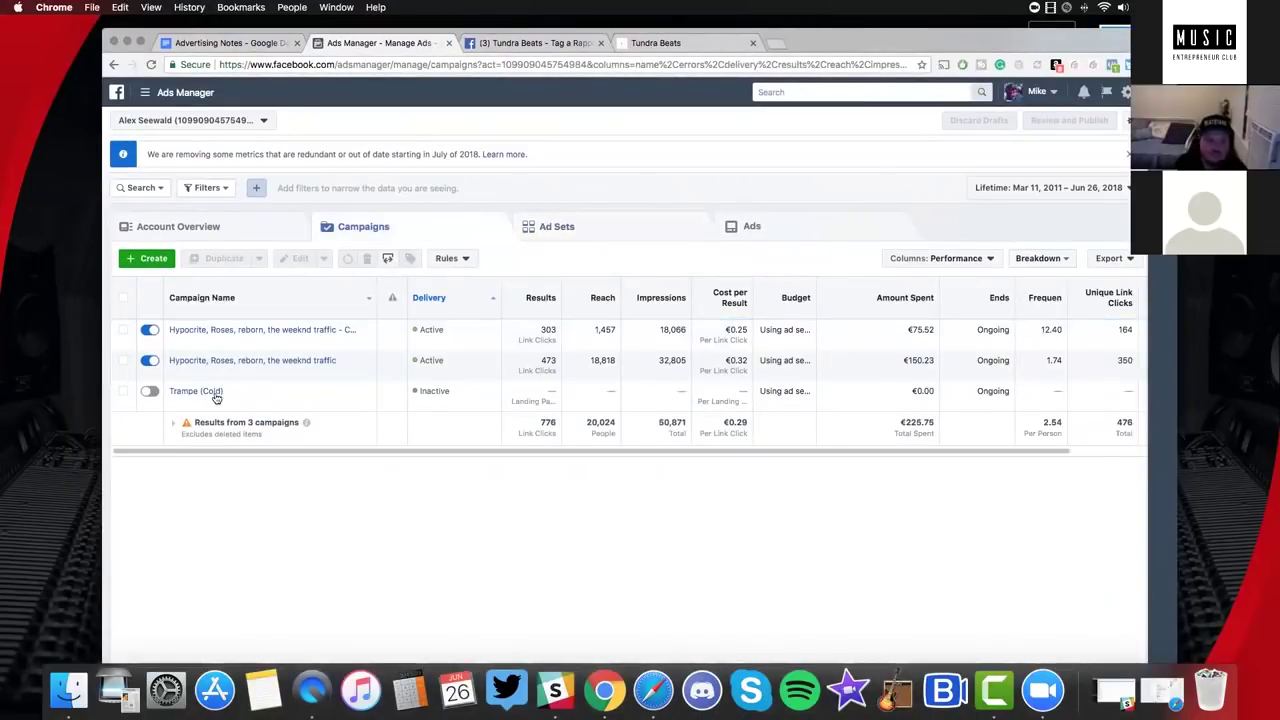
{"action": "left_click", "coordinate": [205, 391]}
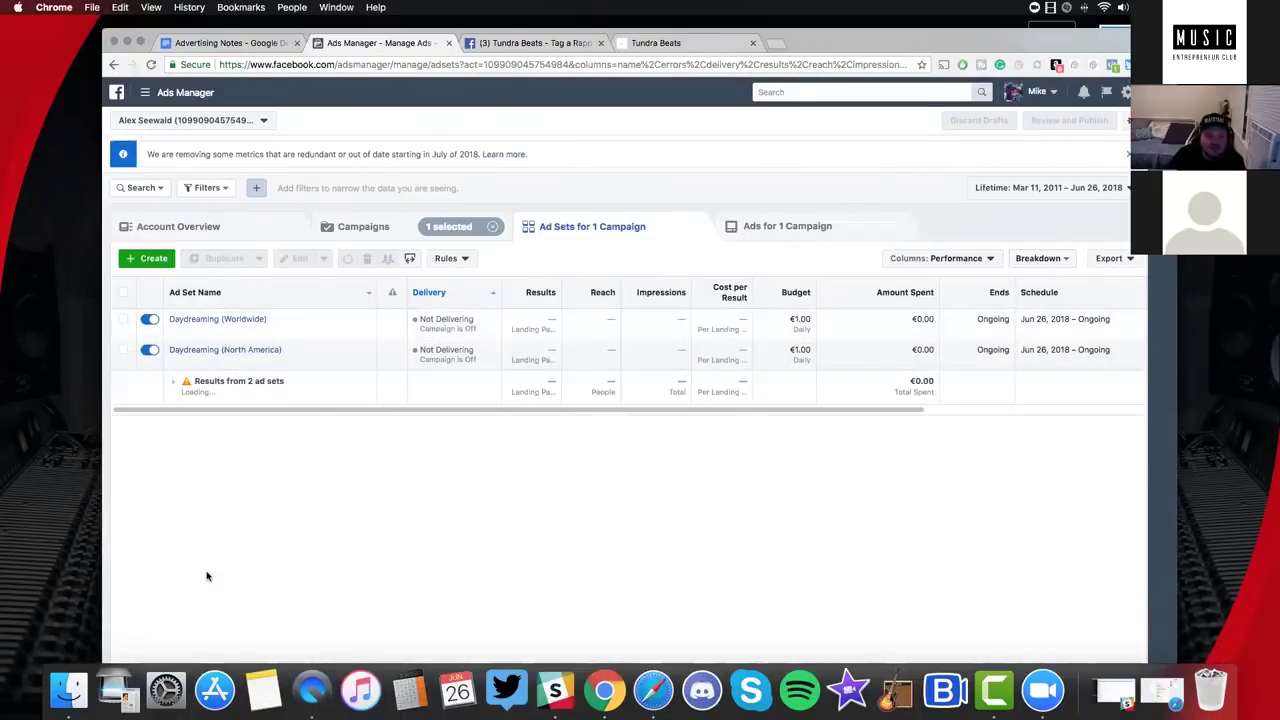
{"action": "mouse_move", "coordinate": [796, 300]}
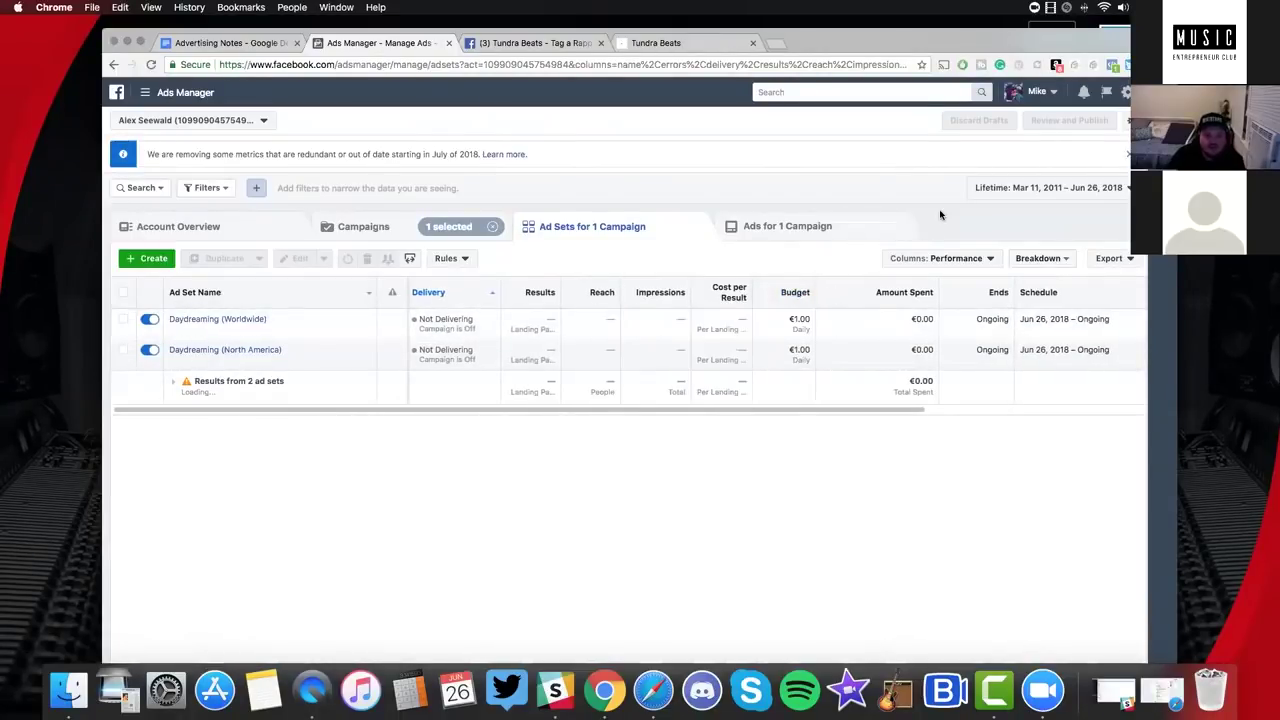
Open the account's audience list, examine the Website Visitors custom audience's size and details, and return to the list.
{"action": "left_click", "coordinate": [146, 93]}
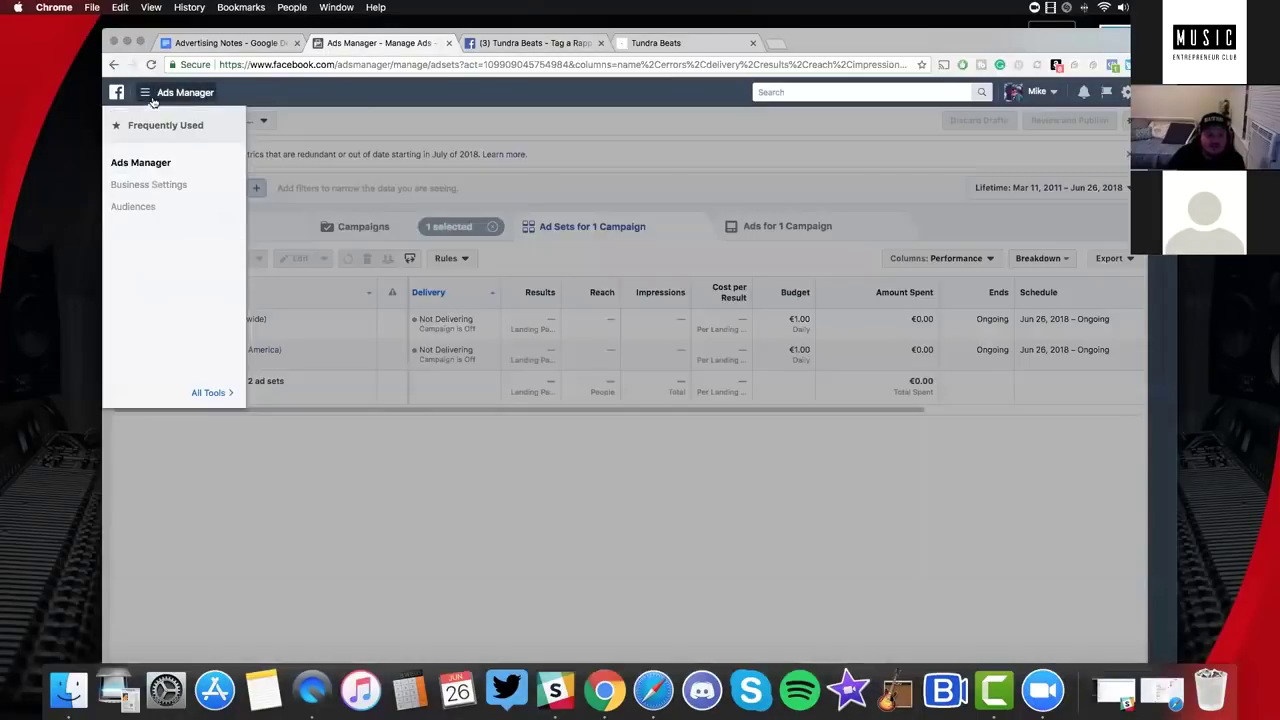
{"action": "left_click", "coordinate": [155, 208]}
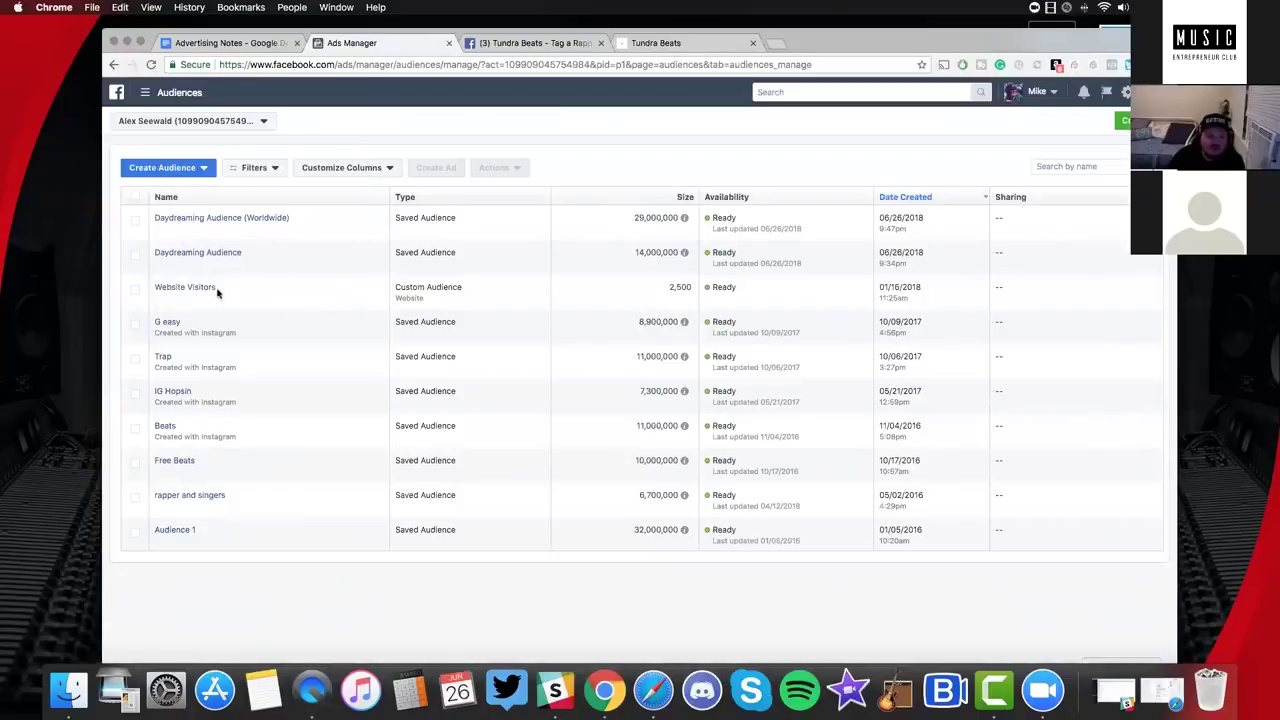
{"action": "left_click", "coordinate": [184, 287]}
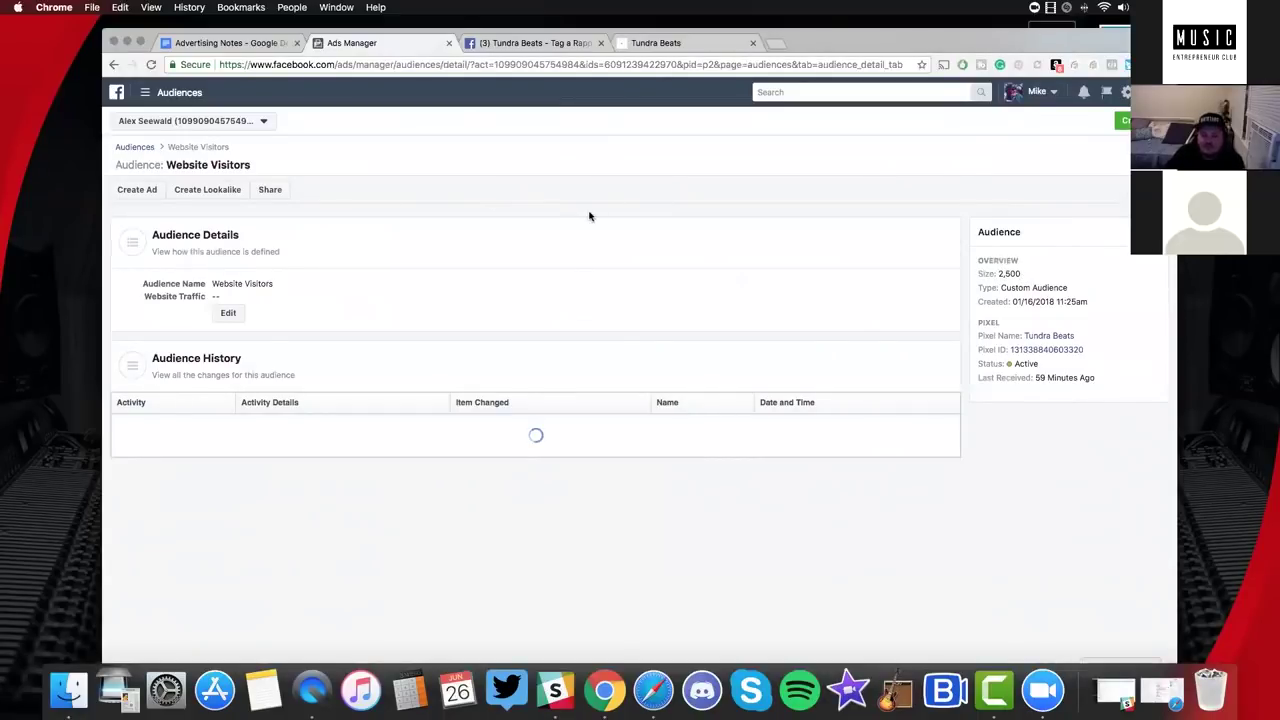
{"action": "left_click_drag", "start_coordinate": [997, 273], "coordinate": [1030, 275]}
{"action": "left_click", "coordinate": [1040, 275]}
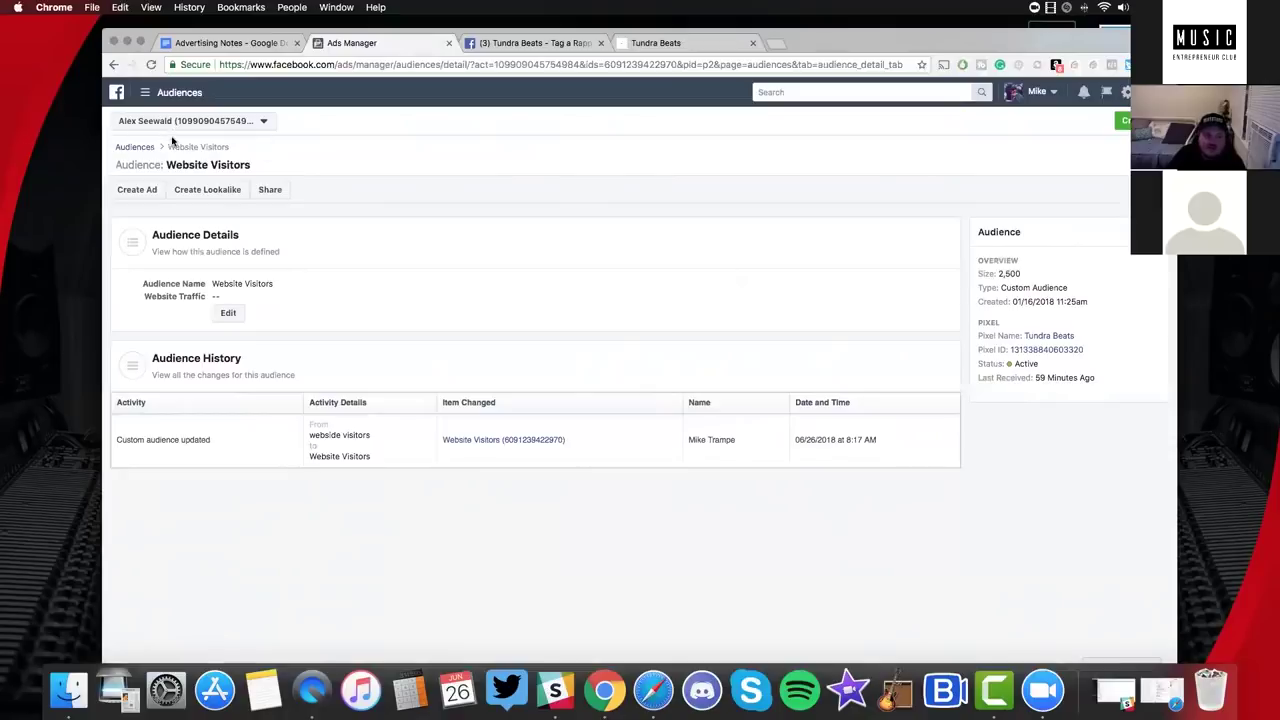
{"action": "left_click", "coordinate": [140, 147]}
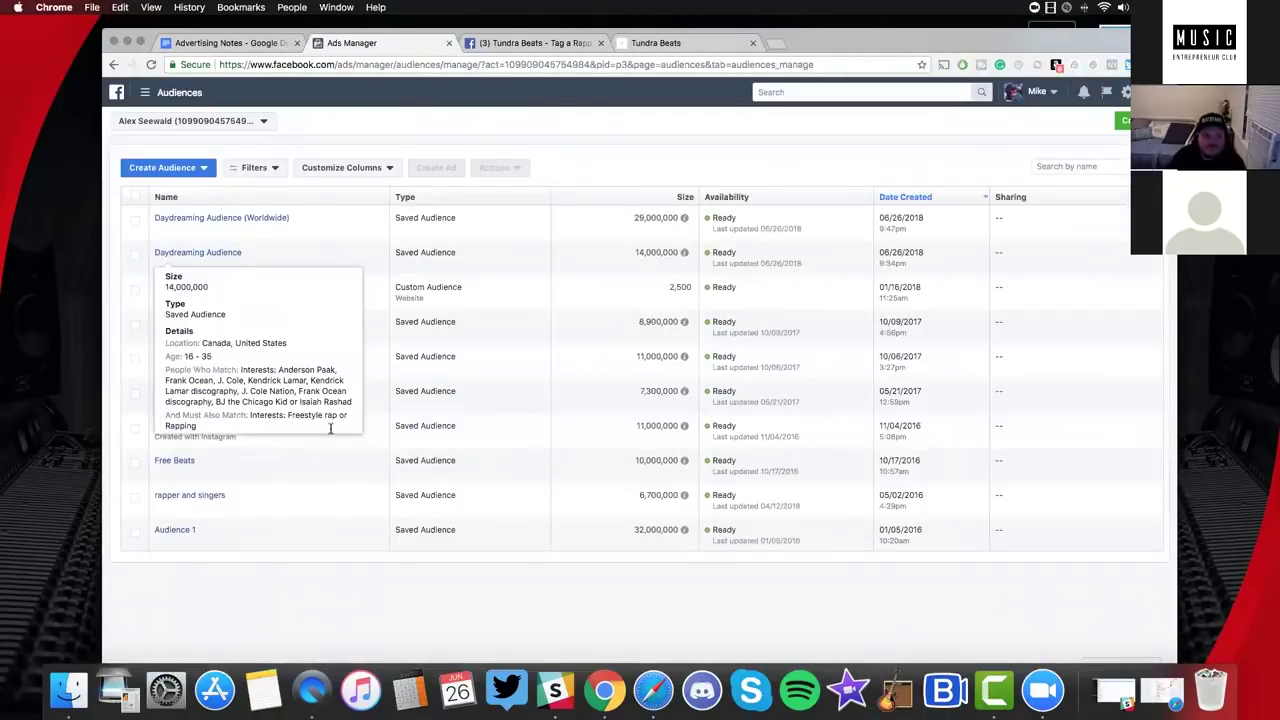
View the "Tag a Rapper Who would Kill This" post, and go back to Ads Manager to list the inactive Cold campaign's ad sets.
{"action": "left_click", "coordinate": [530, 43]}
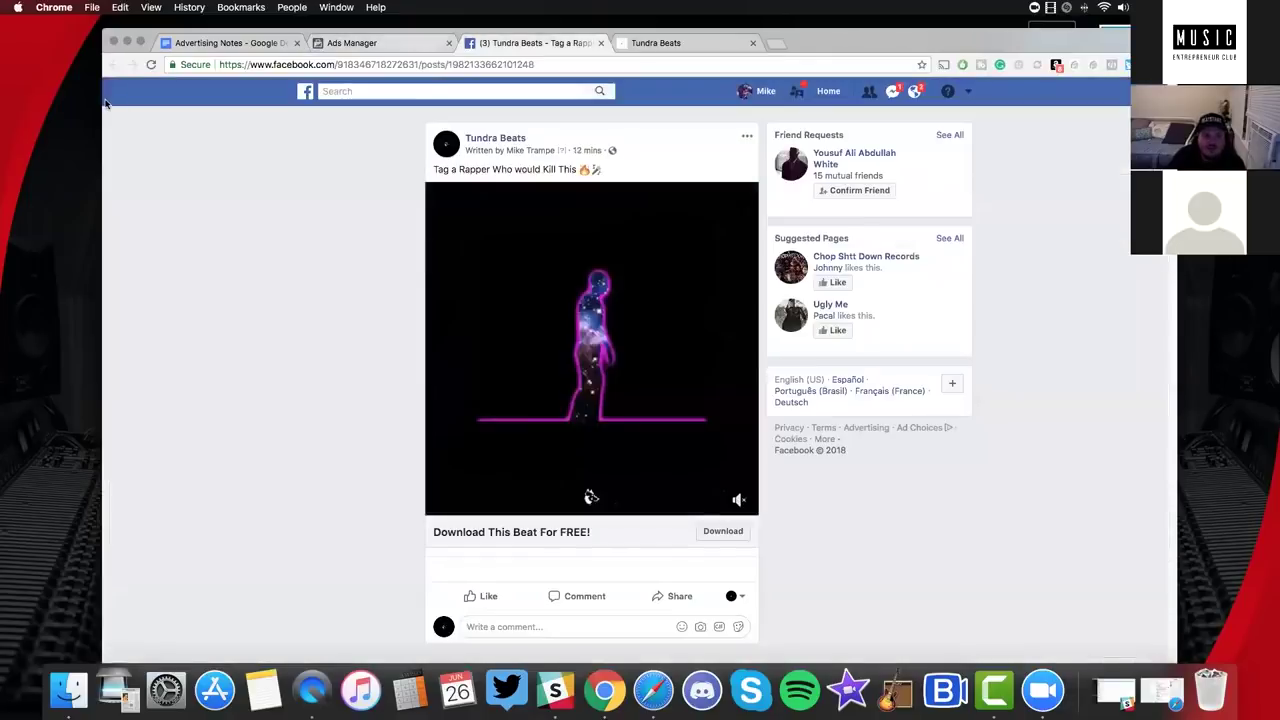
{"action": "left_click", "coordinate": [352, 43]}
{"action": "left_click", "coordinate": [145, 92]}
{"action": "left_click", "coordinate": [135, 163]}
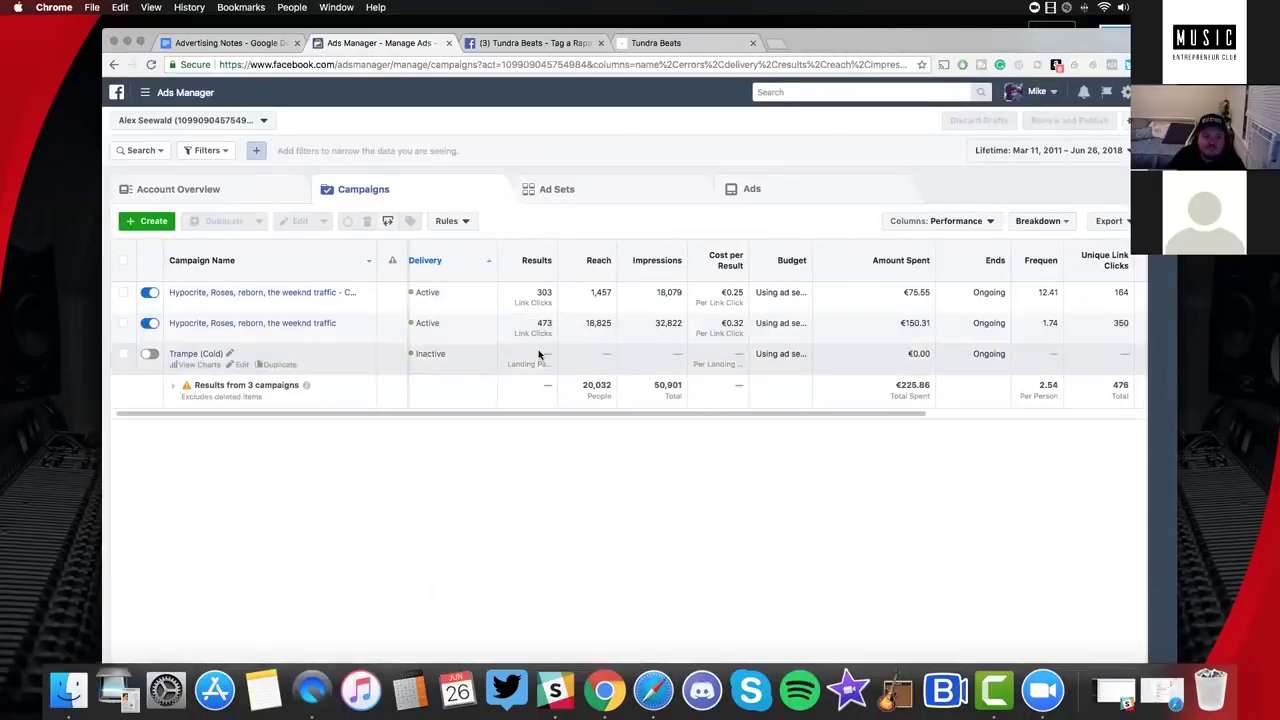
{"action": "left_click", "coordinate": [208, 354]}
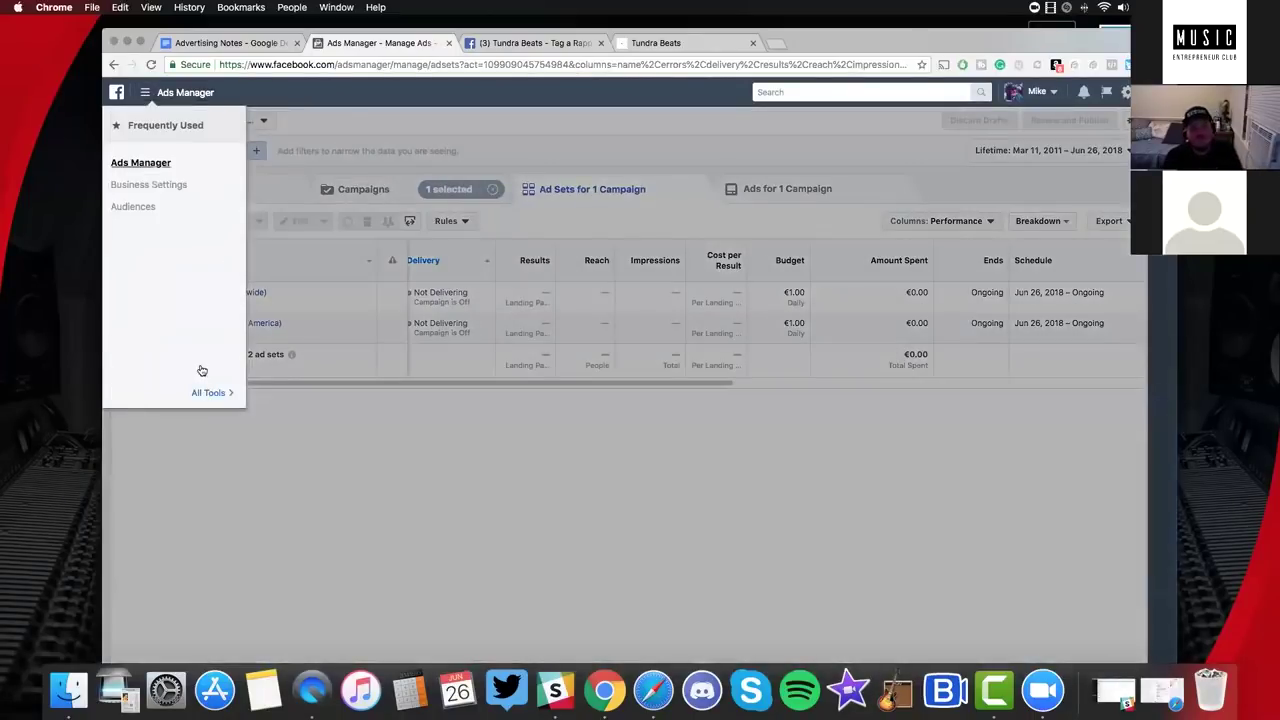
Return to the audience list and examine the details of the Free Beats, G easy and Website Visitors audiences.
{"action": "mouse_move", "coordinate": [138, 208]}
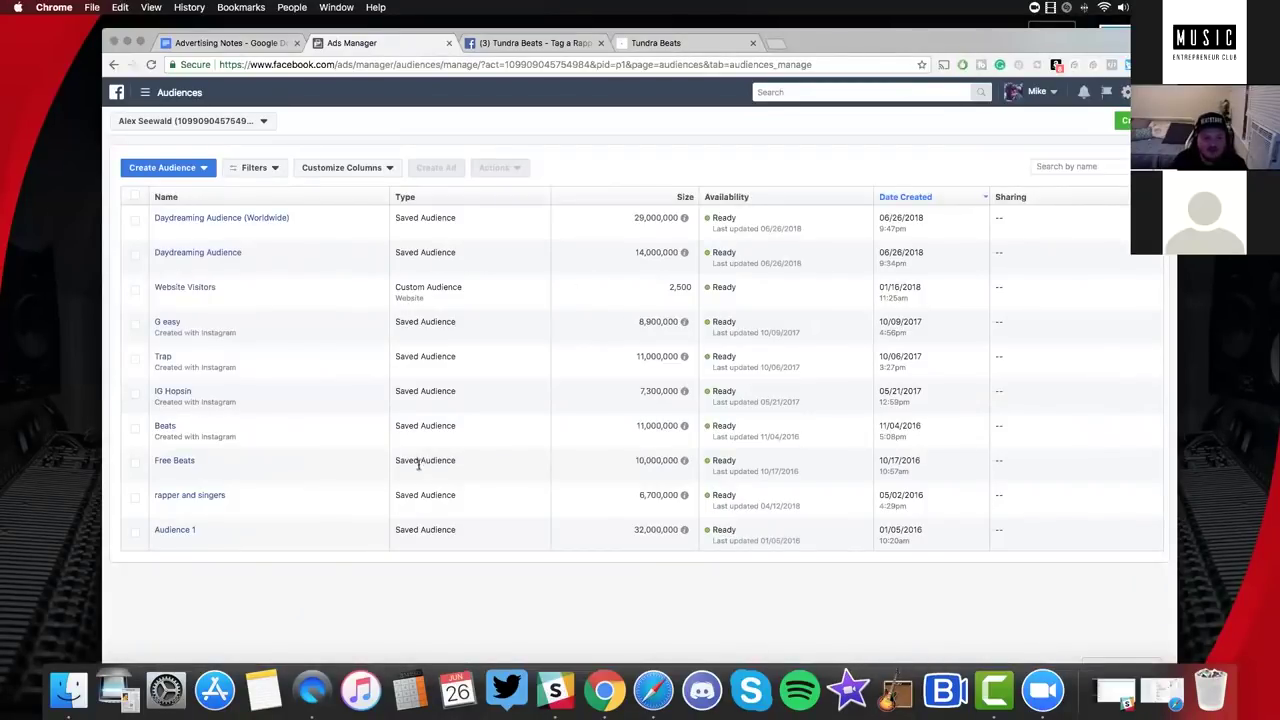
{"action": "mouse_move", "coordinate": [196, 382]}
{"action": "left_click", "coordinate": [176, 461]}
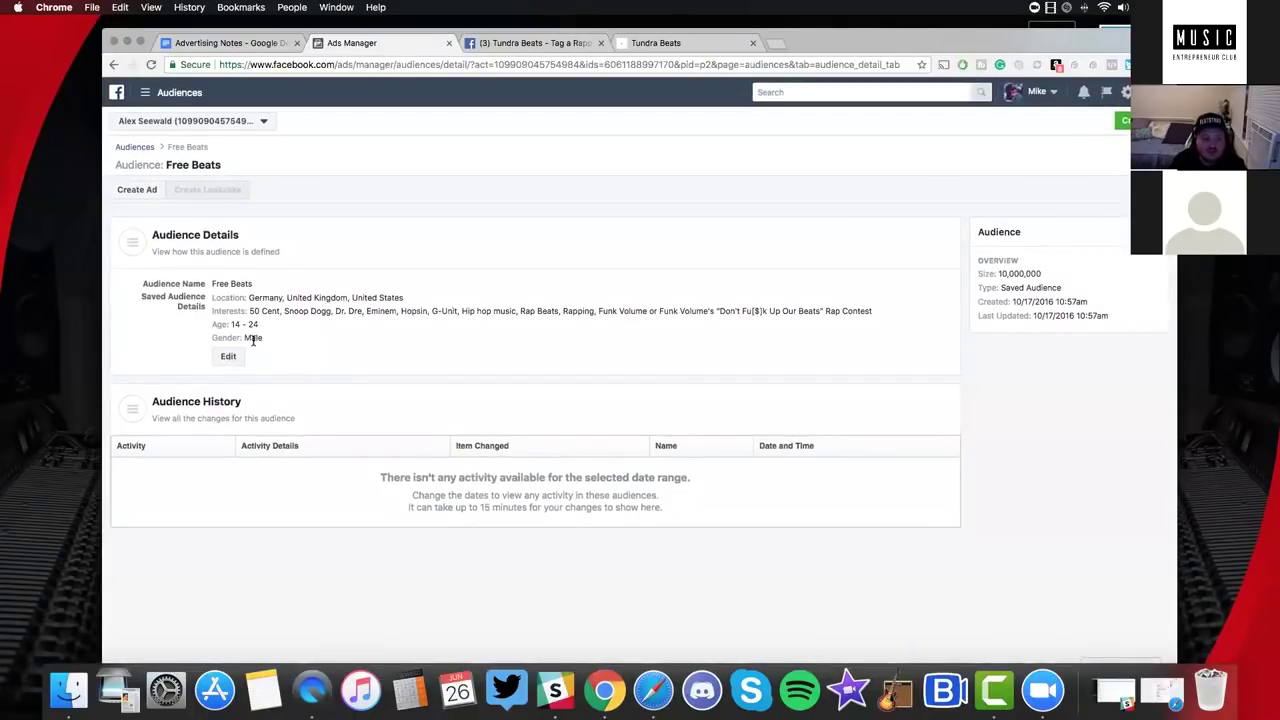
{"action": "left_click", "coordinate": [114, 66]}
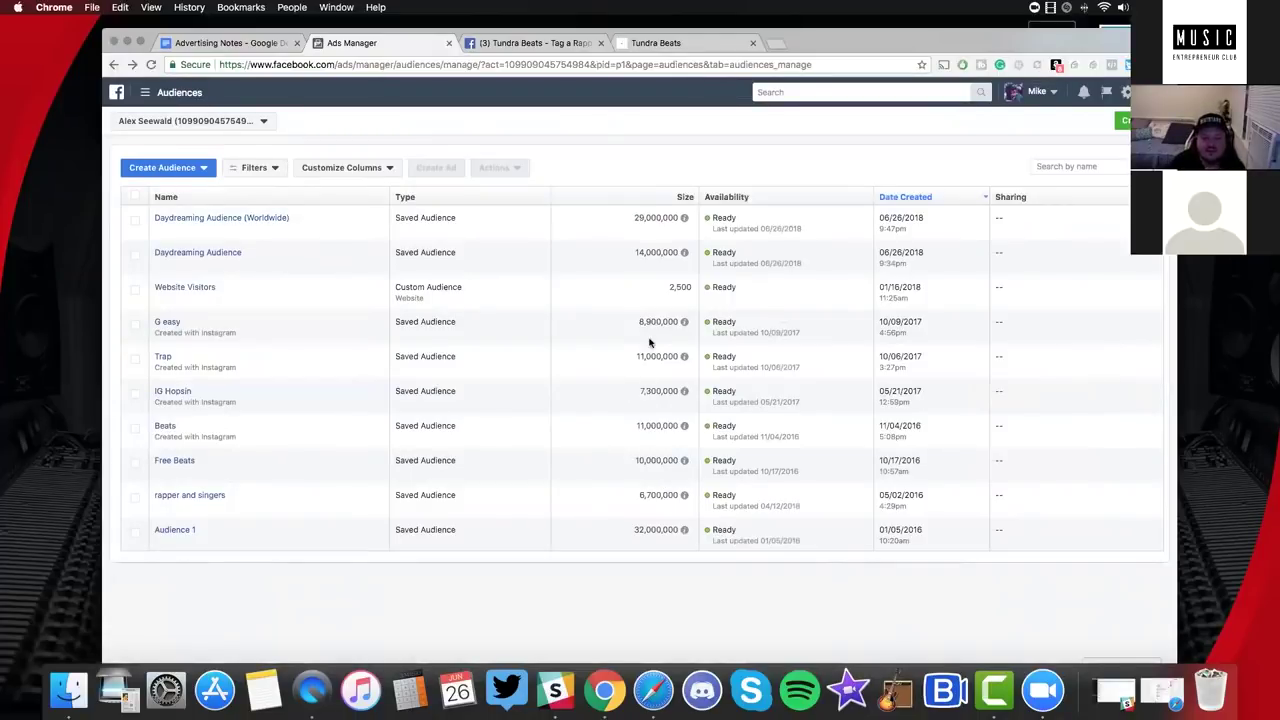
{"action": "mouse_move", "coordinate": [168, 325]}
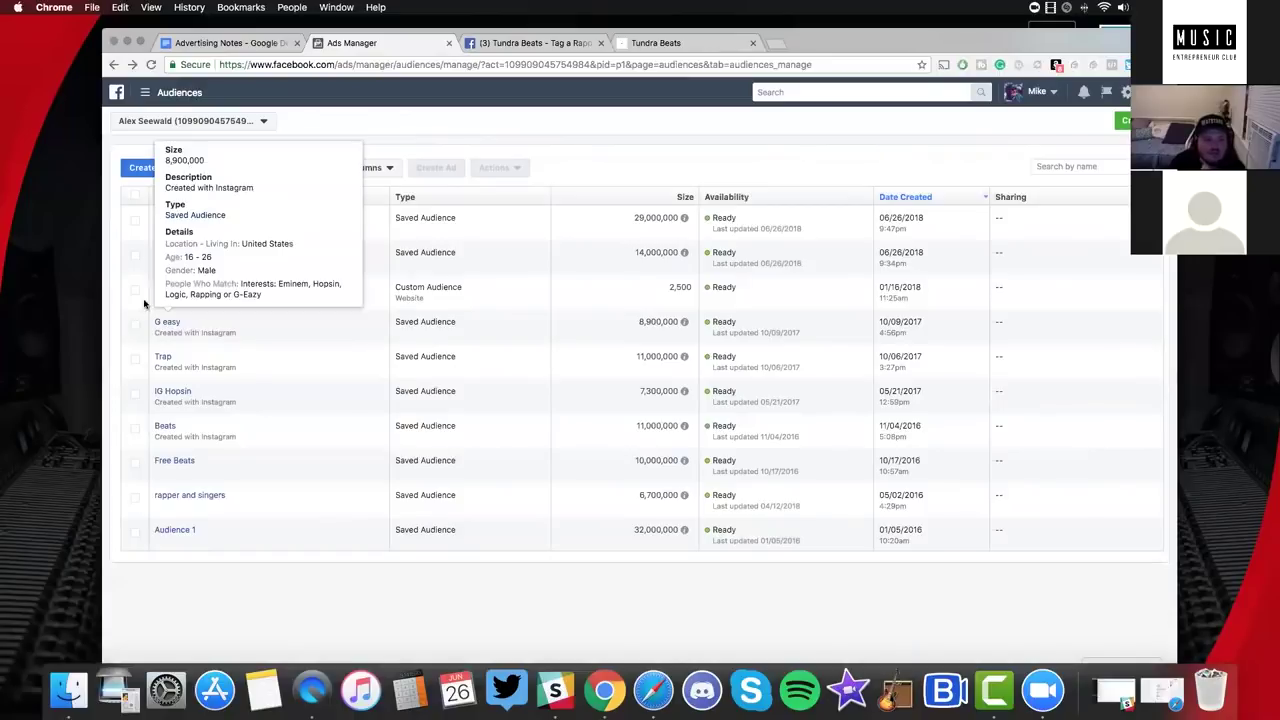
{"action": "mouse_move", "coordinate": [185, 296]}
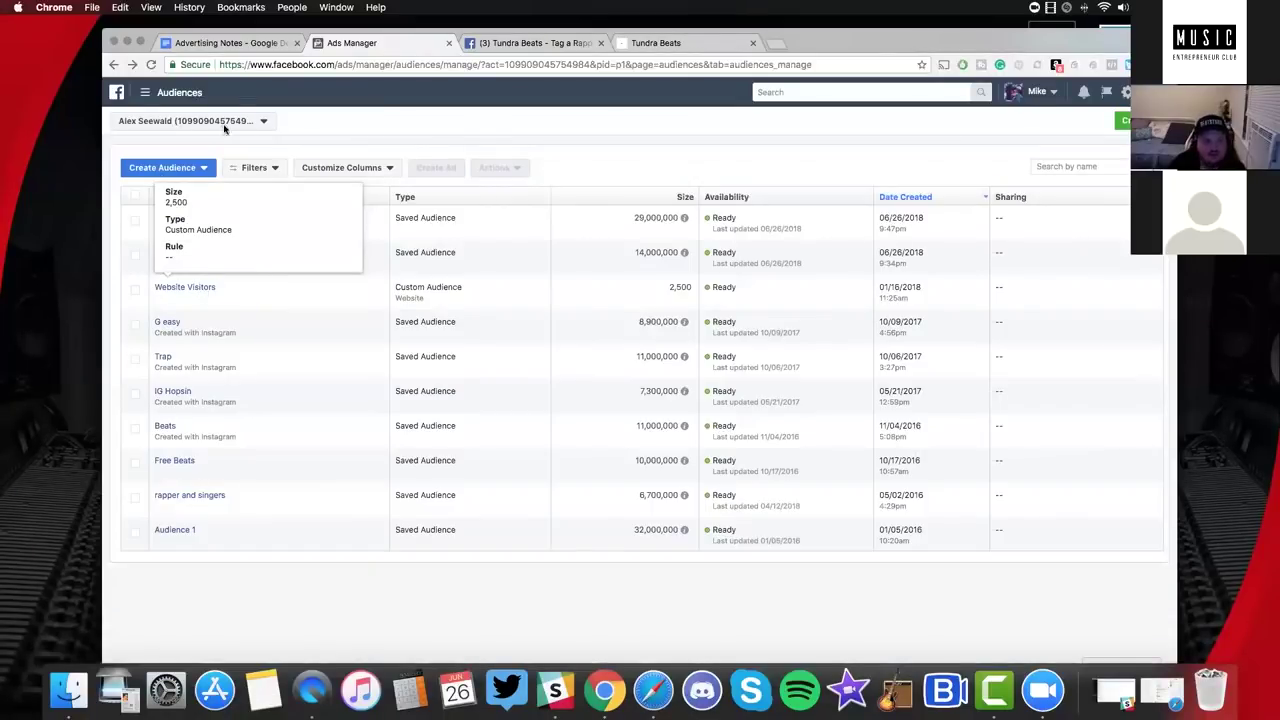
Return to the campaigns and open the DE - 18+ ad set of "Hypocrite, Roses, reborn, the weeknd traffic - Copy" to list its ad.
{"action": "left_click", "coordinate": [145, 92]}
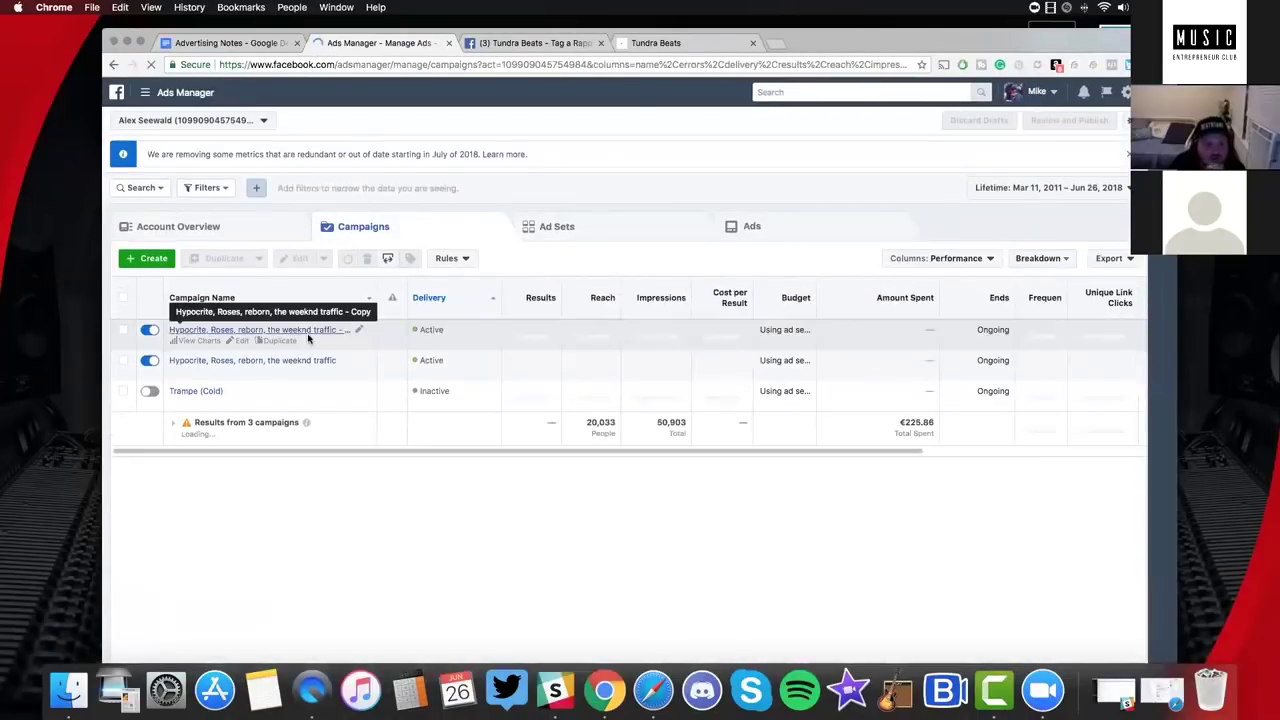
{"action": "left_click", "coordinate": [244, 330]}
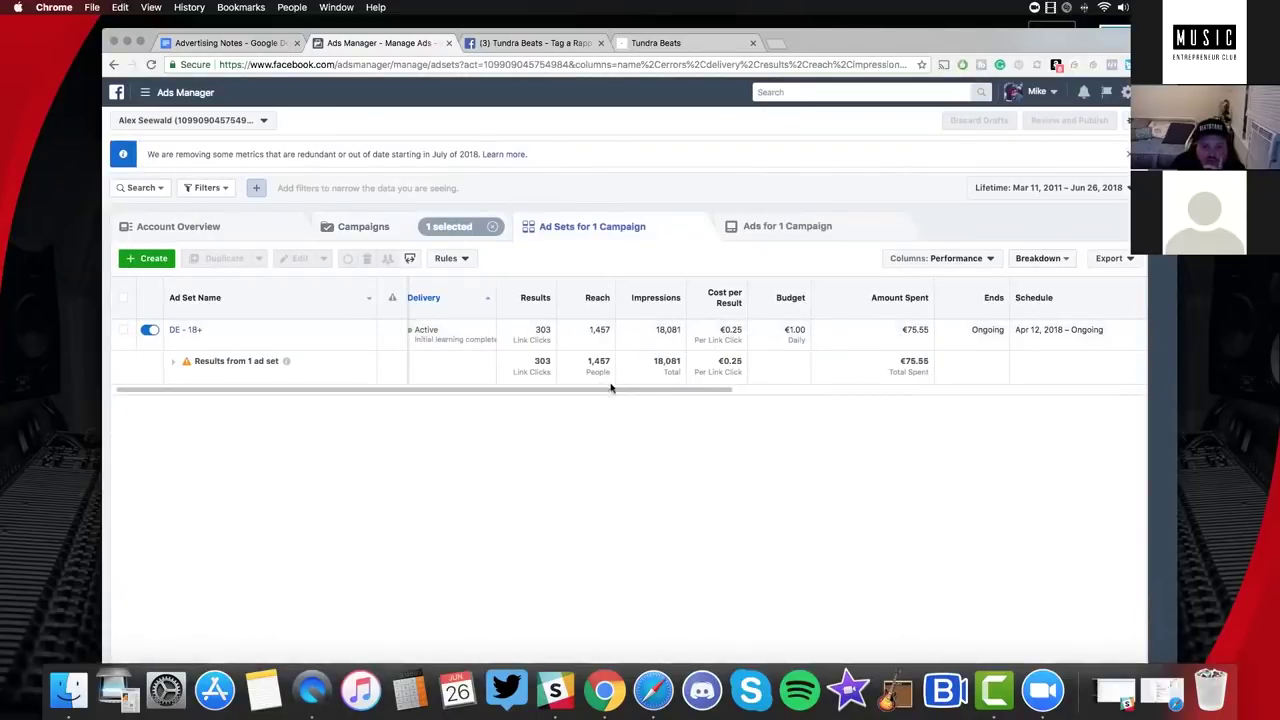
{"action": "scroll", "coordinate": [612, 389], "scroll_direction": "left", "scroll_amount": 1}
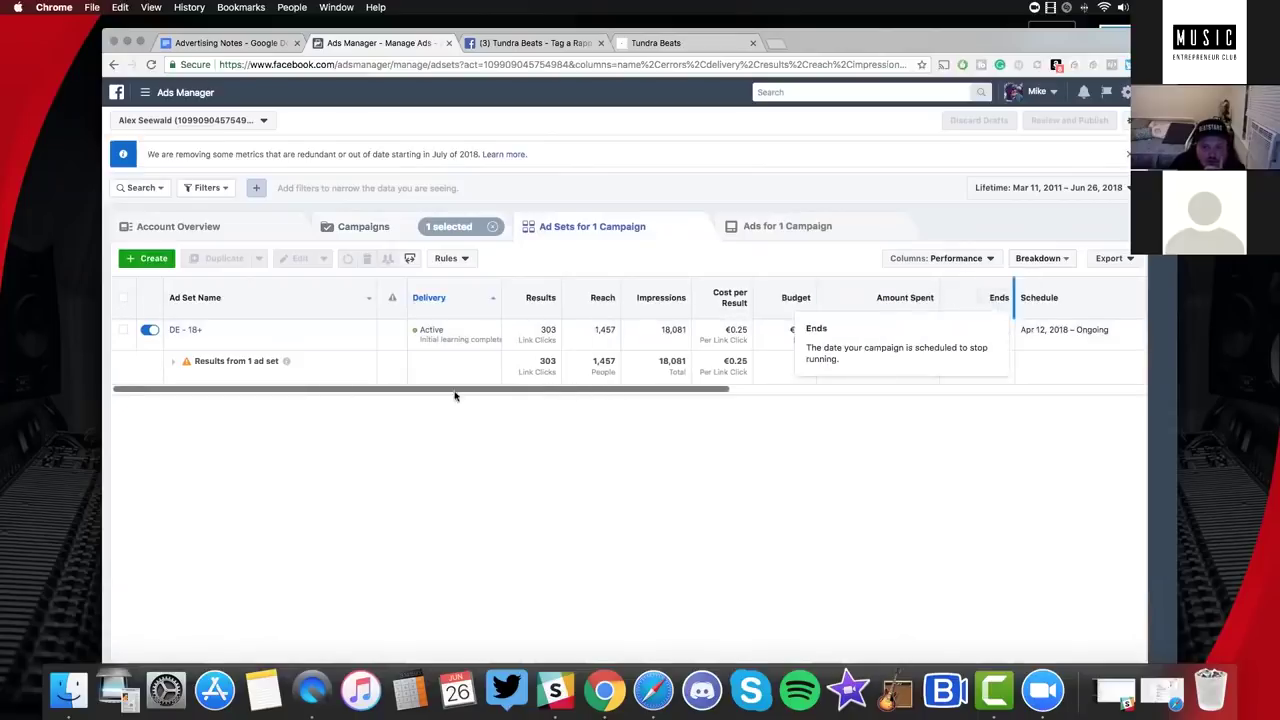
{"action": "left_click", "coordinate": [180, 330]}
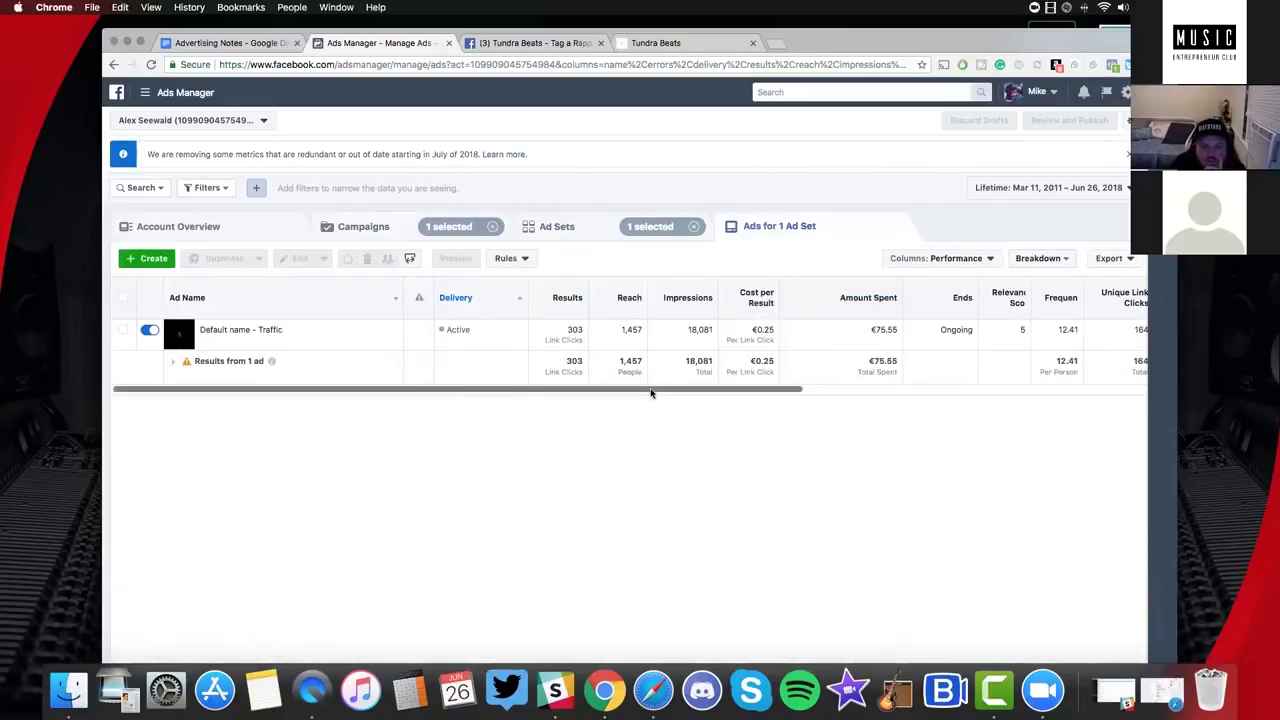
Examine the "Default name - Traffic" ad's performance metrics, including frequency, unique link clicks, website purchases, video views and landing page views.
{"action": "scroll", "coordinate": [652, 392], "scroll_direction": "right", "scroll_amount": 2}
{"action": "left_click_drag", "start_coordinate": [733, 390], "coordinate": [855, 368]}
{"action": "scroll", "coordinate": [737, 403], "scroll_direction": "left", "scroll_amount": 5}
{"action": "scroll", "coordinate": [757, 403], "scroll_direction": "left", "scroll_amount": 3}
{"action": "scroll", "coordinate": [774, 403], "scroll_direction": "right", "scroll_amount": 3}
{"action": "scroll", "coordinate": [760, 404], "scroll_direction": "left", "scroll_amount": 3}
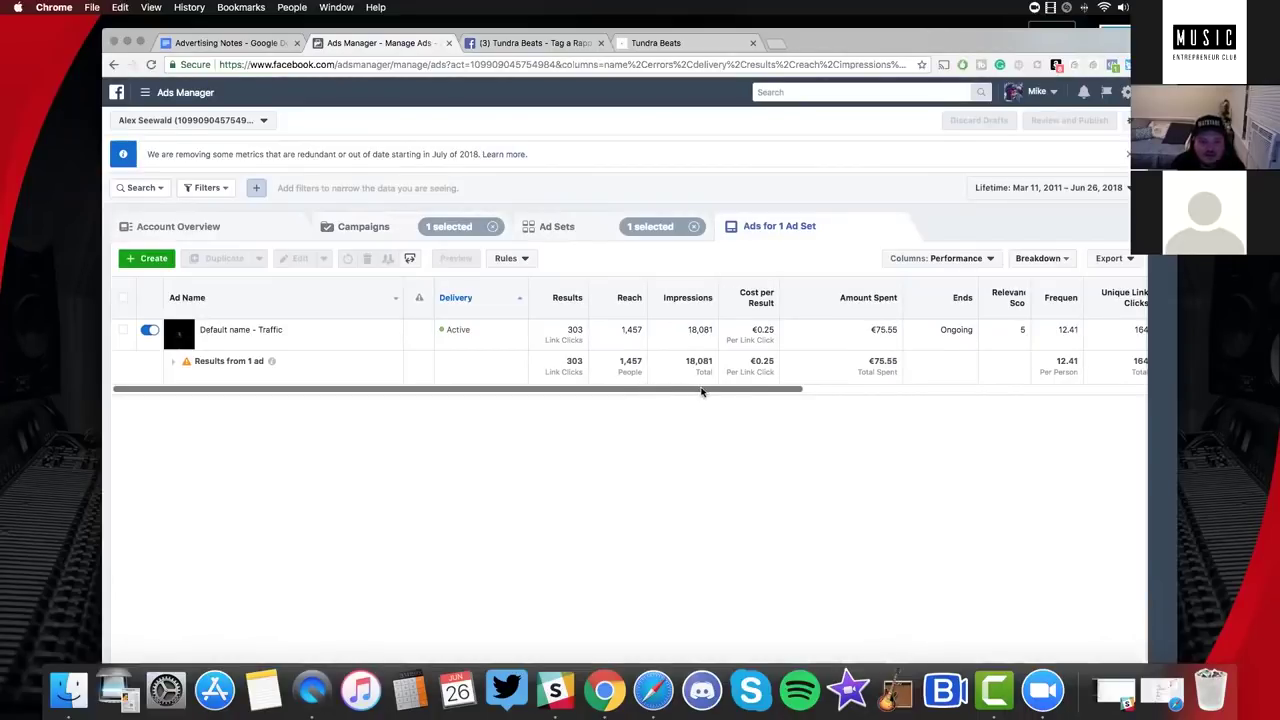
{"action": "scroll", "coordinate": [701, 392], "scroll_direction": "right", "scroll_amount": 5}
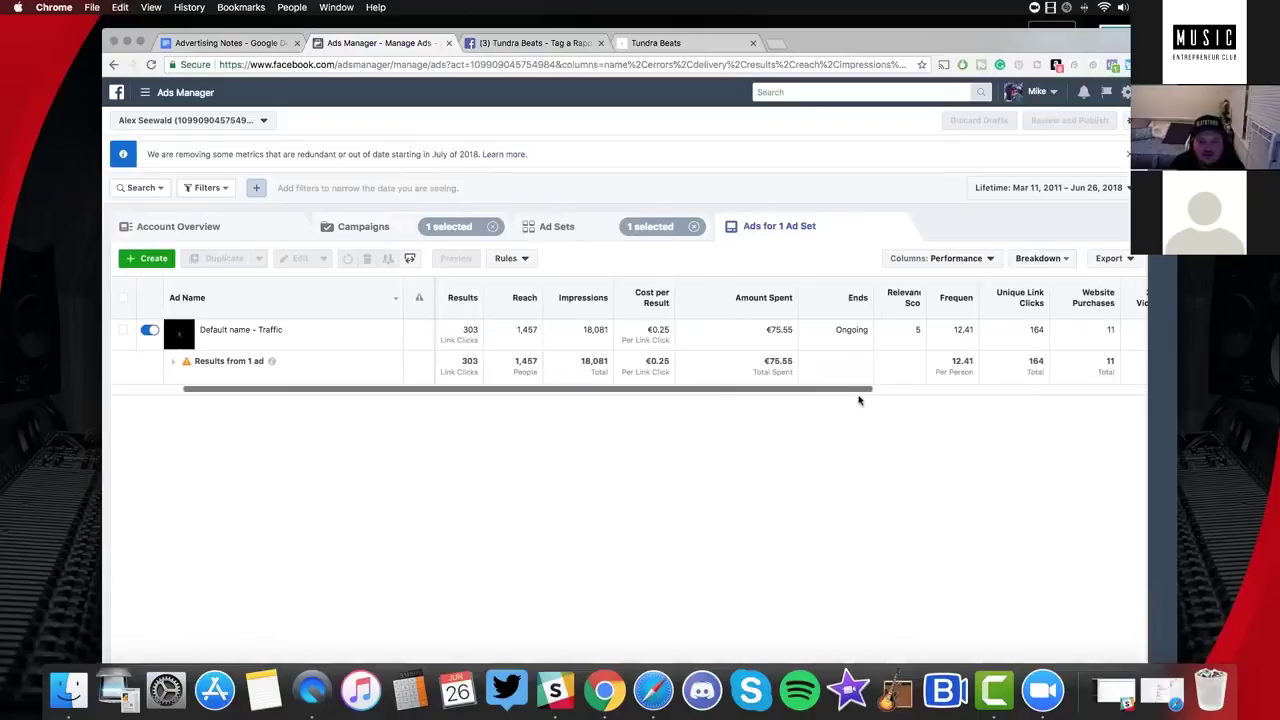
{"action": "scroll", "coordinate": [858, 400], "scroll_direction": "right", "scroll_amount": 5}
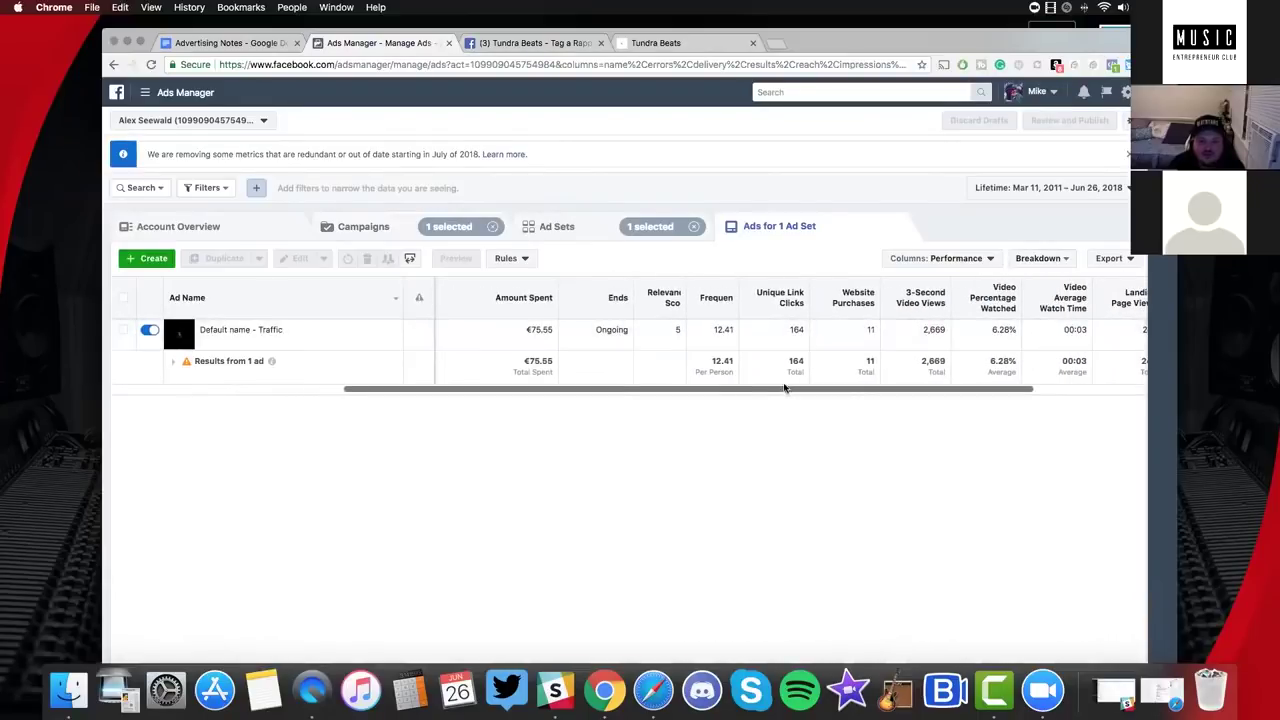
{"action": "scroll", "coordinate": [443, 394], "scroll_direction": "left", "scroll_amount": 6}
{"action": "scroll", "coordinate": [440, 392], "scroll_direction": "left", "scroll_amount": 2}
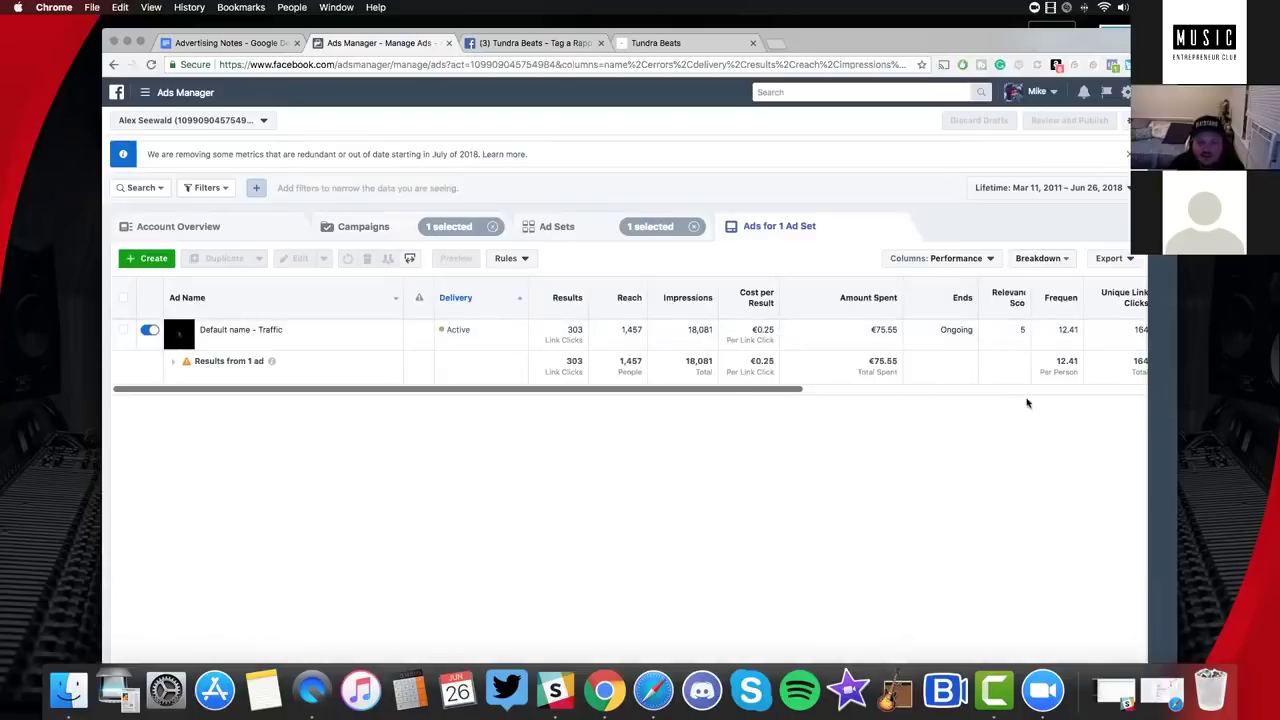
{"action": "scroll", "coordinate": [1027, 403], "scroll_direction": "right", "scroll_amount": 10}
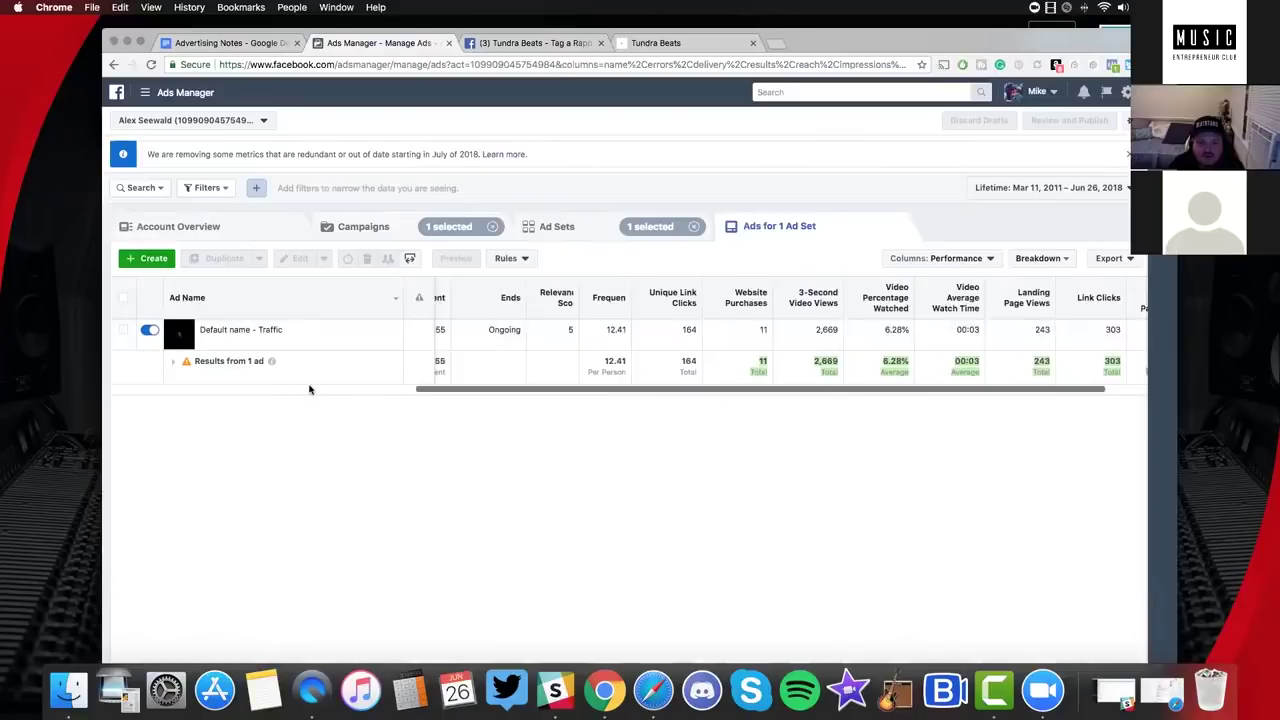
{"action": "scroll", "coordinate": [309, 389], "scroll_direction": "left", "scroll_amount": 10}
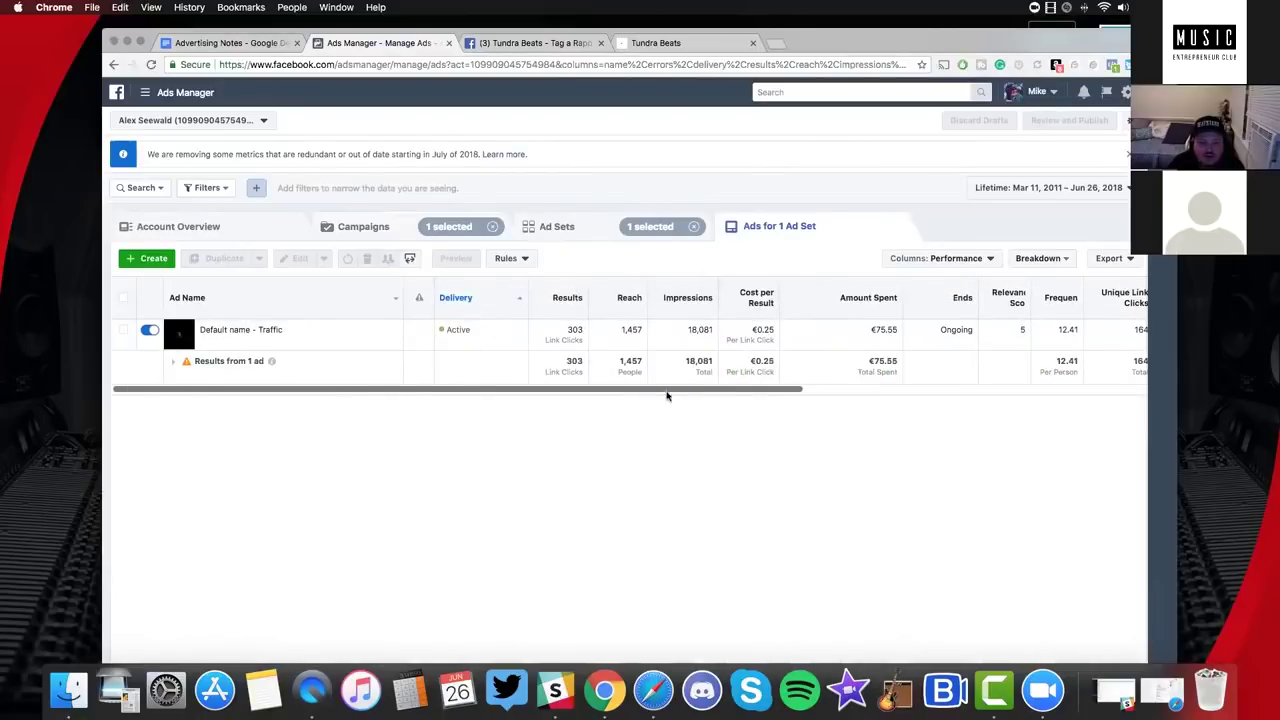
{"action": "scroll", "coordinate": [754, 394], "scroll_direction": "right", "scroll_amount": 3}
{"action": "scroll", "coordinate": [754, 394], "scroll_direction": "right", "scroll_amount": 1}
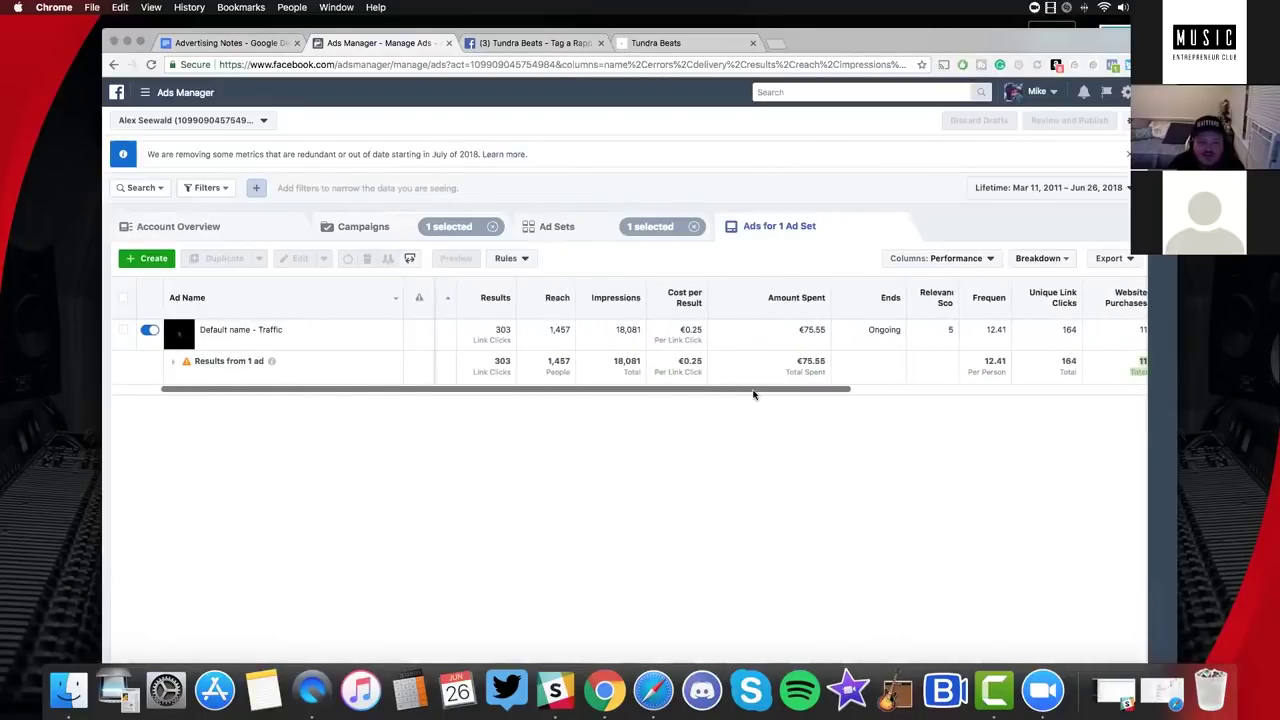
{"action": "scroll", "coordinate": [200, 325], "scroll_direction": "right", "scroll_amount": 4}
Select the "Default name - Traffic" ad, open it in the editor and view its Facebook post with comments.
{"action": "left_click", "coordinate": [122, 330]}
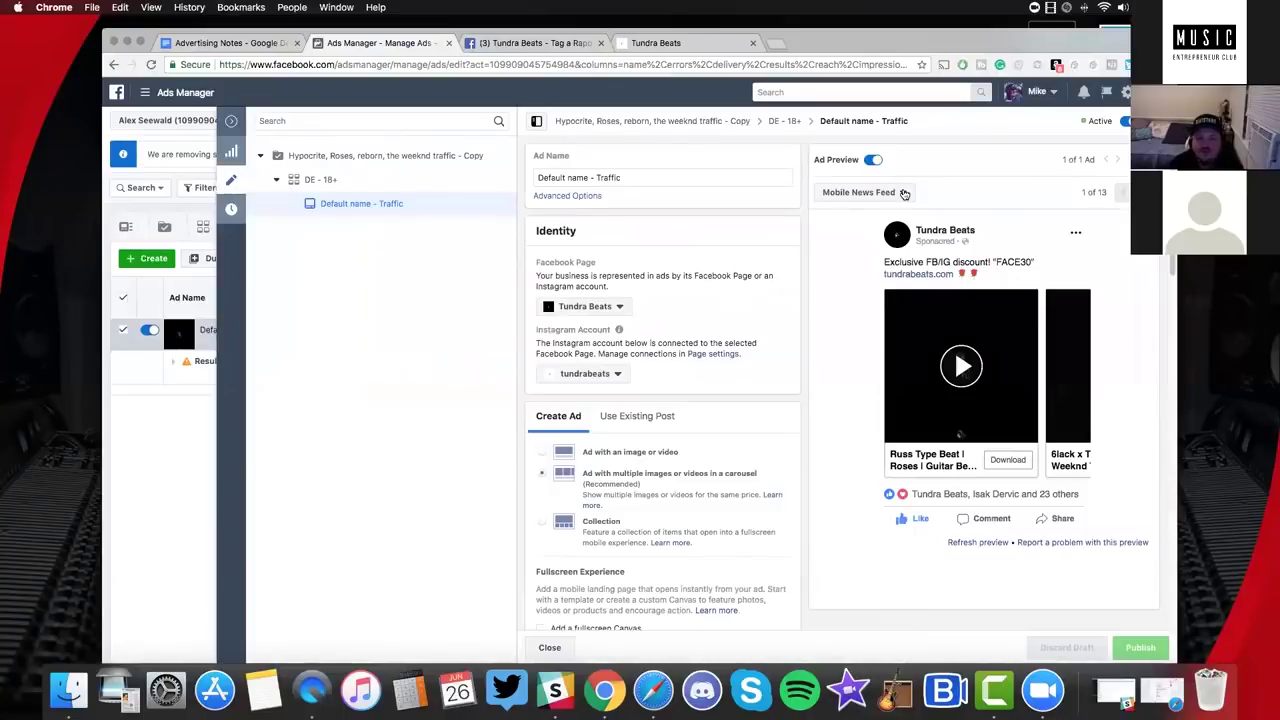
{"action": "left_click", "coordinate": [903, 193]}
{"action": "key", "text": "Escape"}
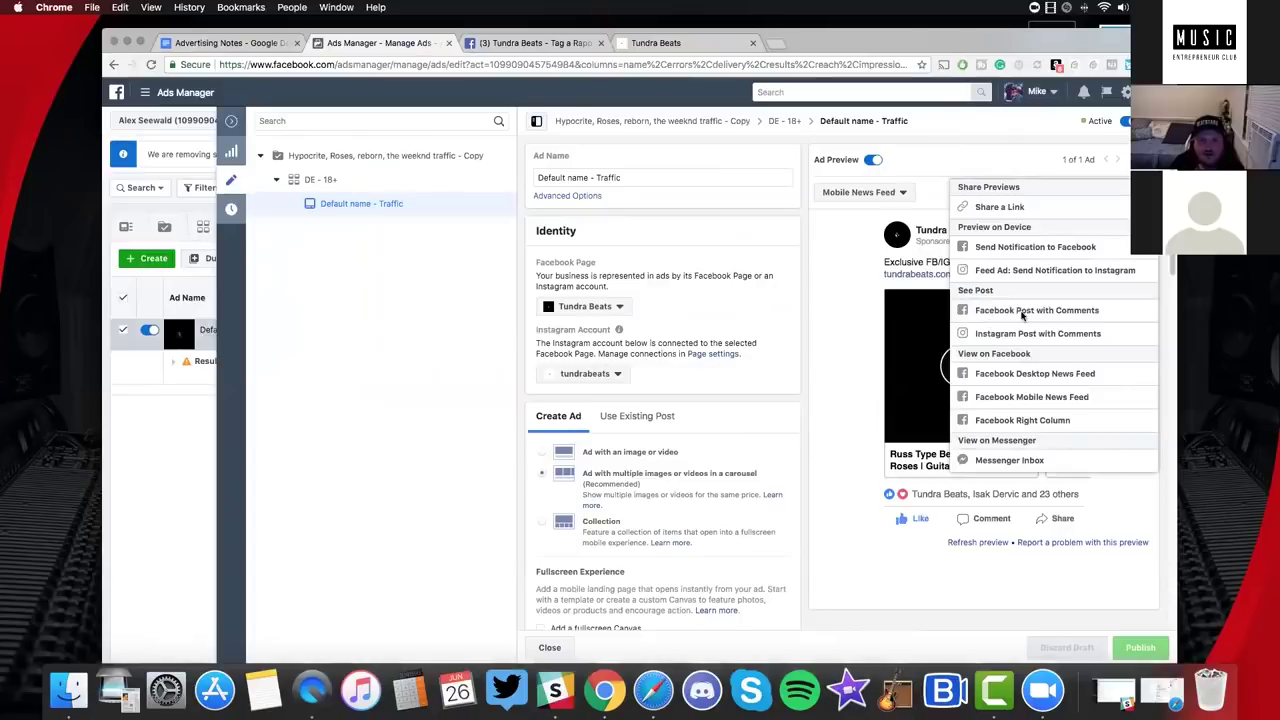
{"action": "left_click", "coordinate": [1022, 311]}
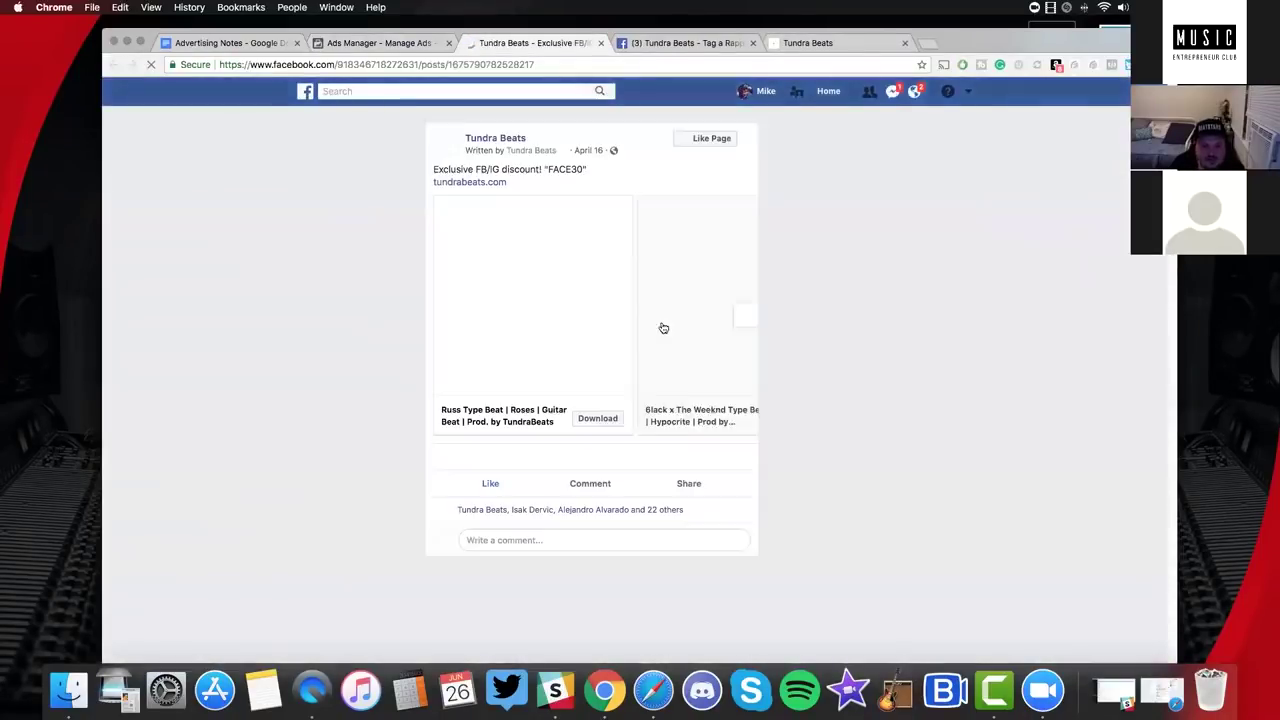
Browse back and forth through the beat videos in the "Exclusive FB/IG discount!" carousel post, returning to the first card.
{"action": "left_click", "coordinate": [747, 318]}
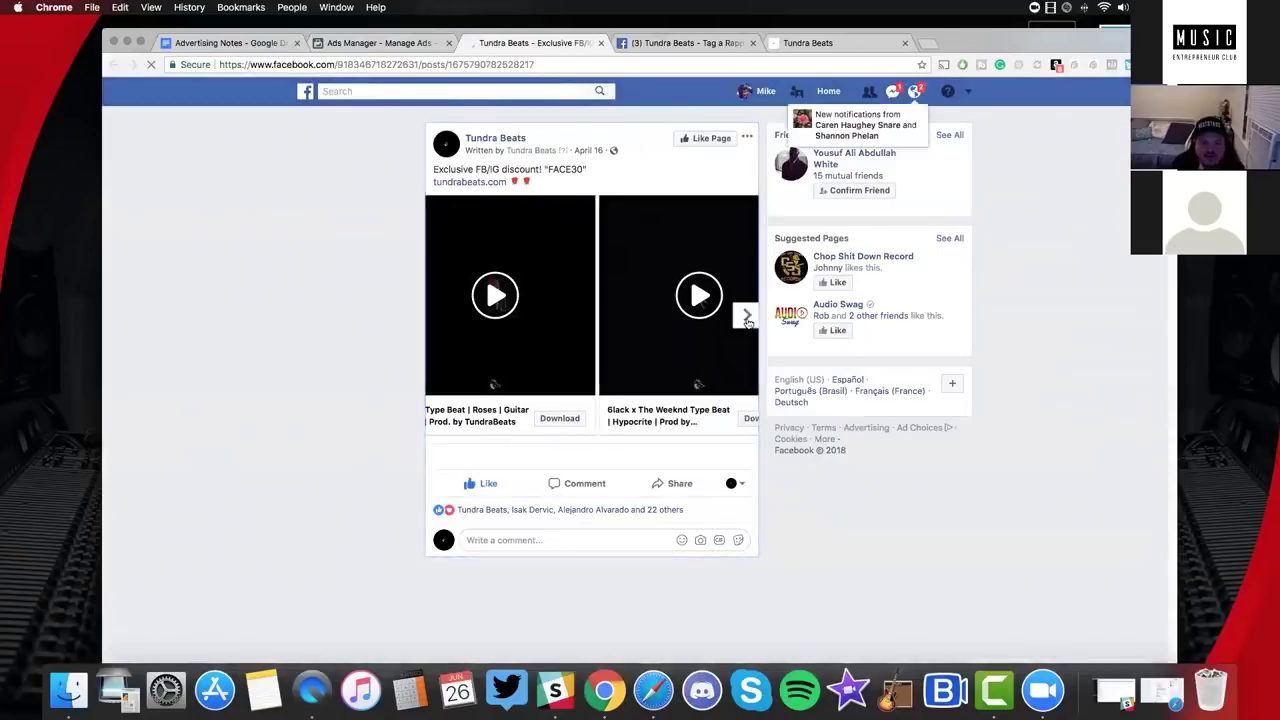
{"action": "scroll", "coordinate": [440, 316], "scroll_direction": "right", "scroll_amount": 3}
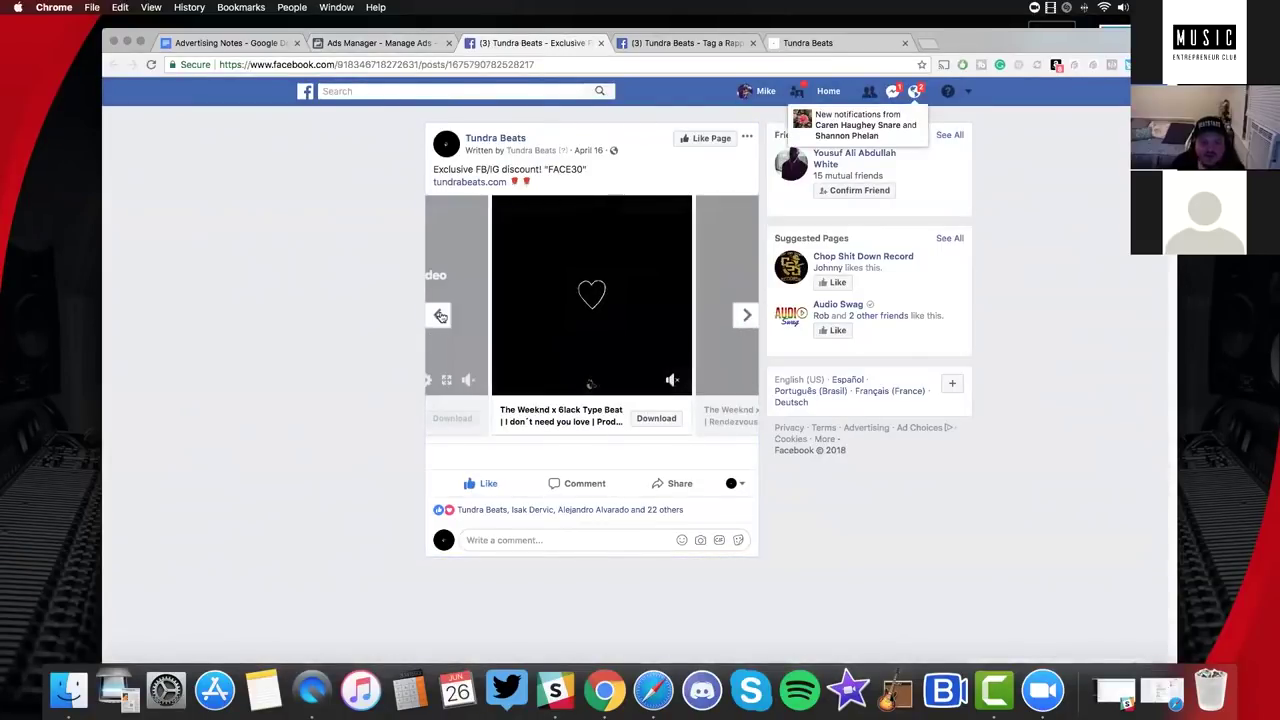
{"action": "left_click", "coordinate": [440, 316]}
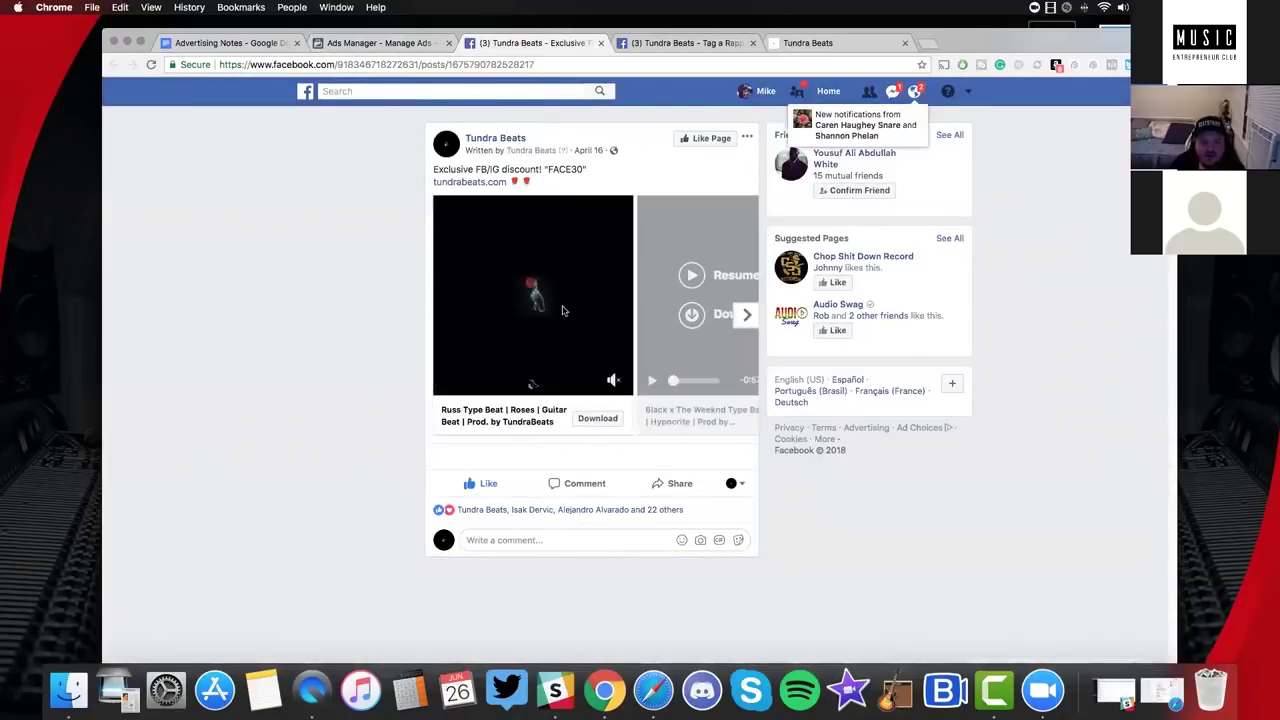
{"action": "left_click", "coordinate": [748, 318]}
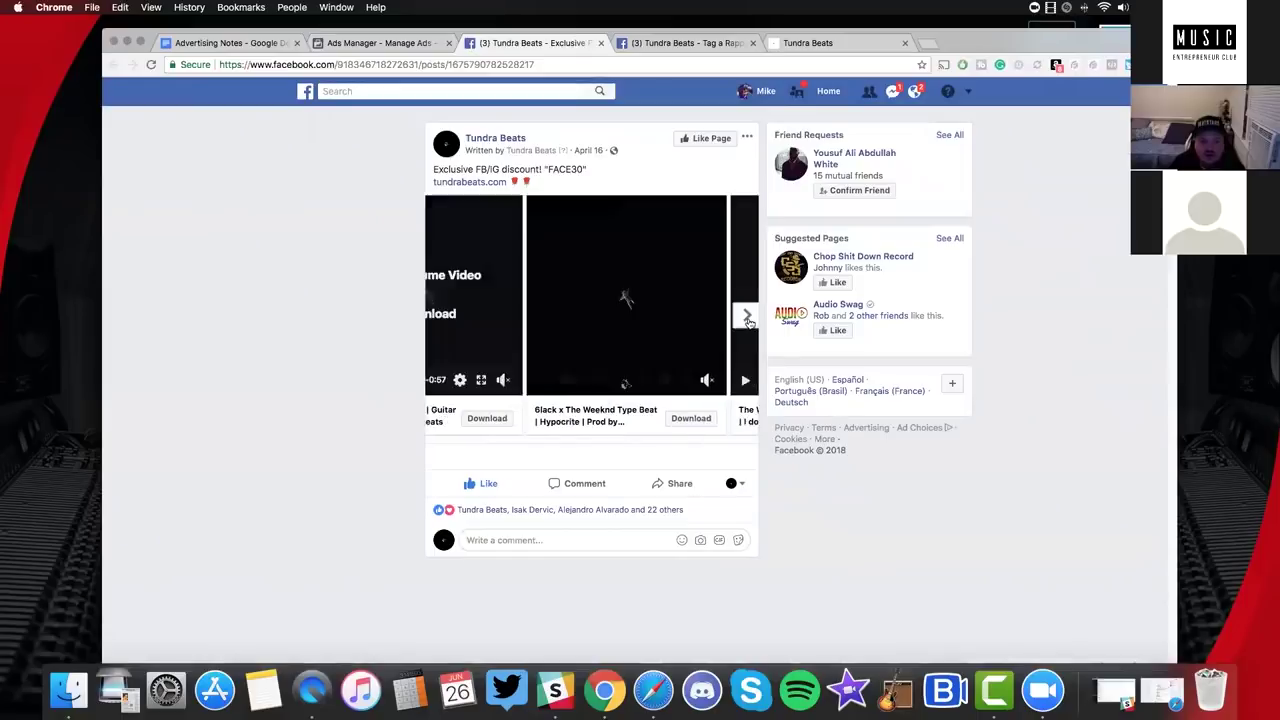
{"action": "left_click", "coordinate": [440, 316]}
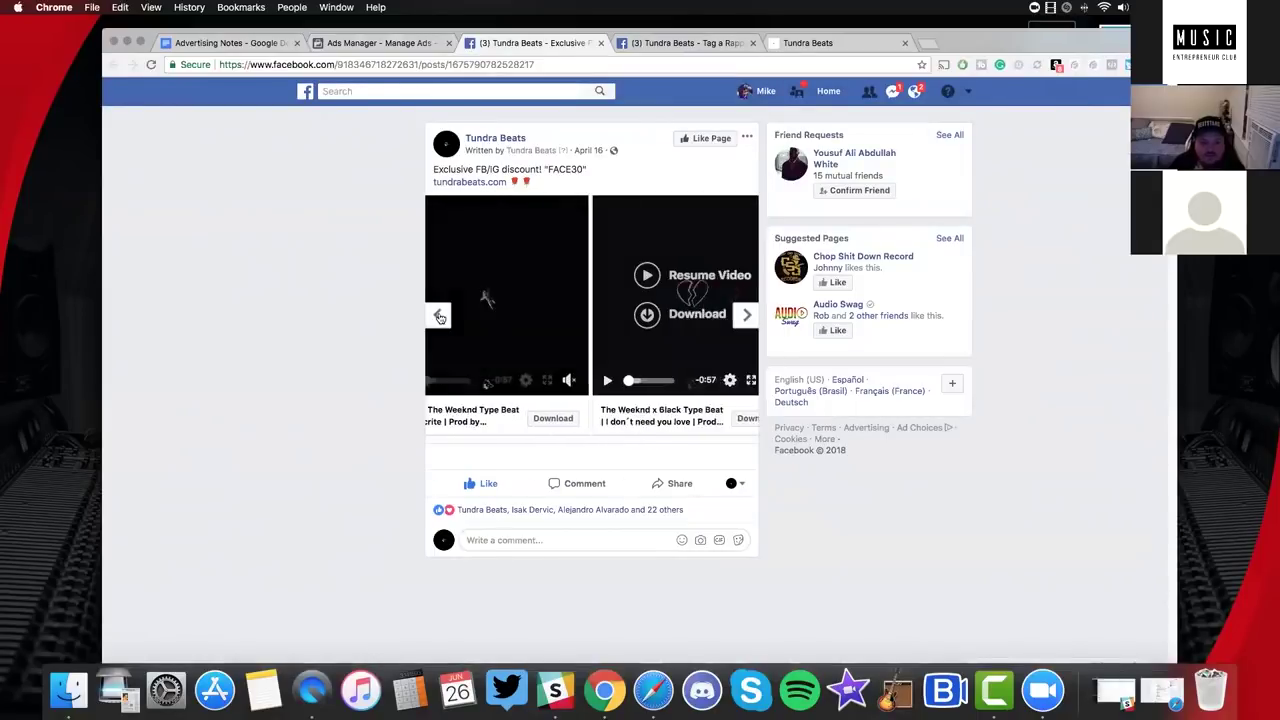
{"action": "left_click", "coordinate": [746, 316]}
{"action": "left_click", "coordinate": [746, 316]}
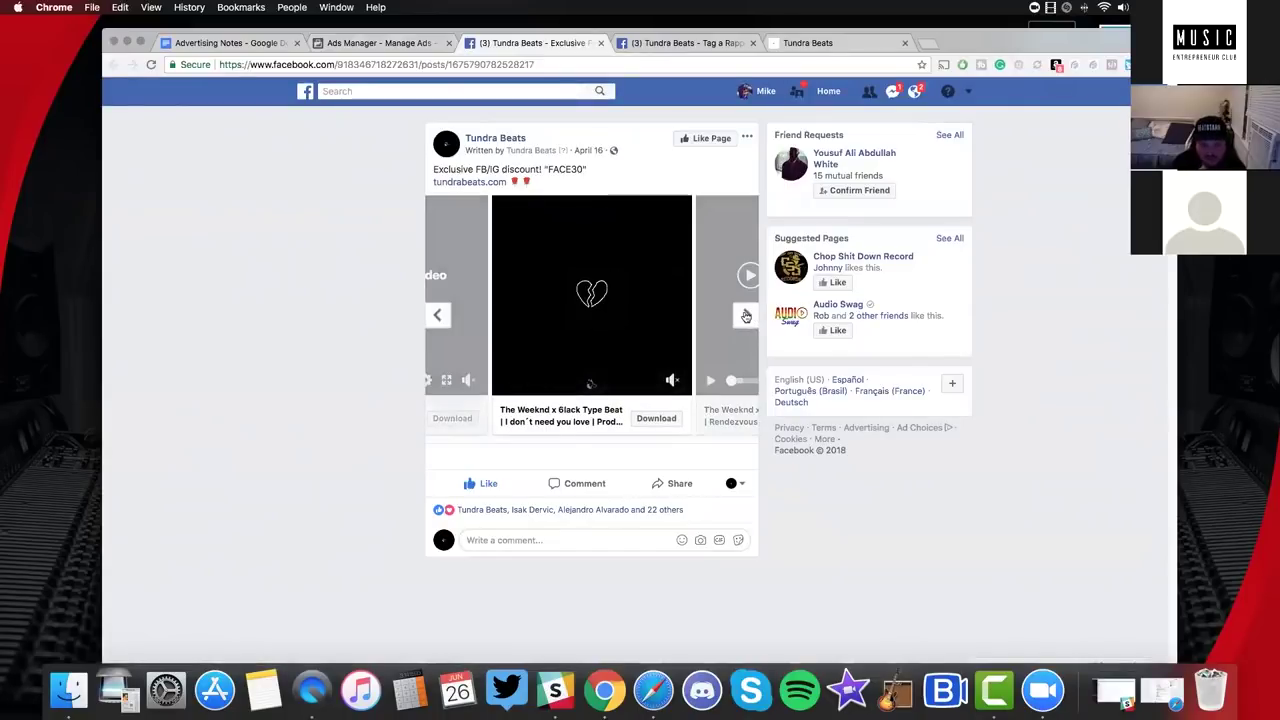
{"action": "left_click", "coordinate": [435, 317]}
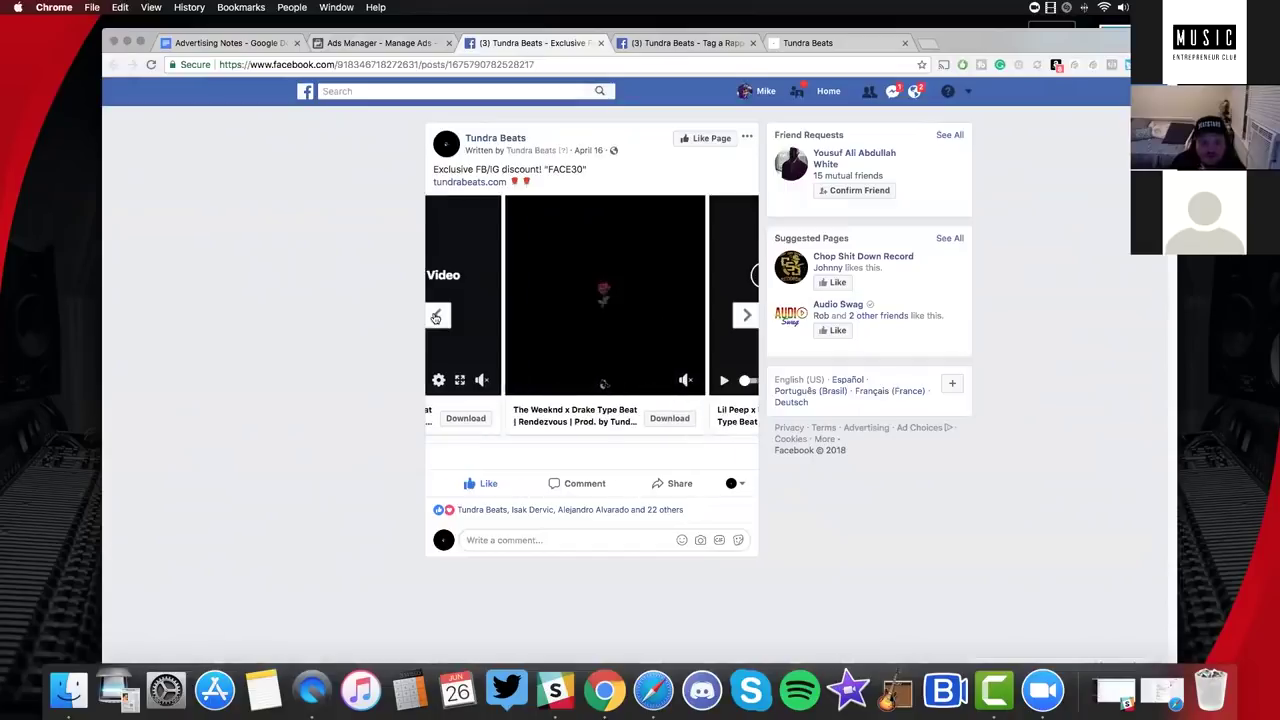
{"action": "left_click", "coordinate": [435, 317]}
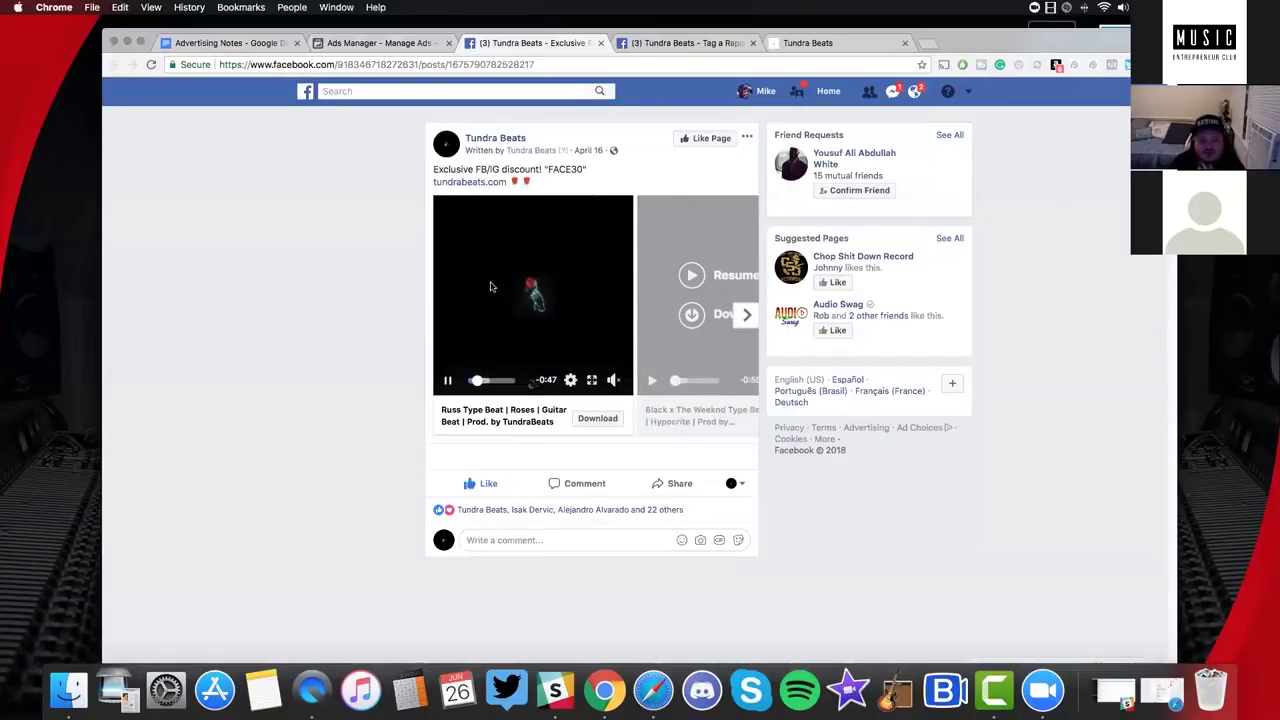
Browse further through the beat videos in the "Exclusive FB/IG discount!" carousel post, and close the post.
{"action": "left_click", "coordinate": [749, 316]}
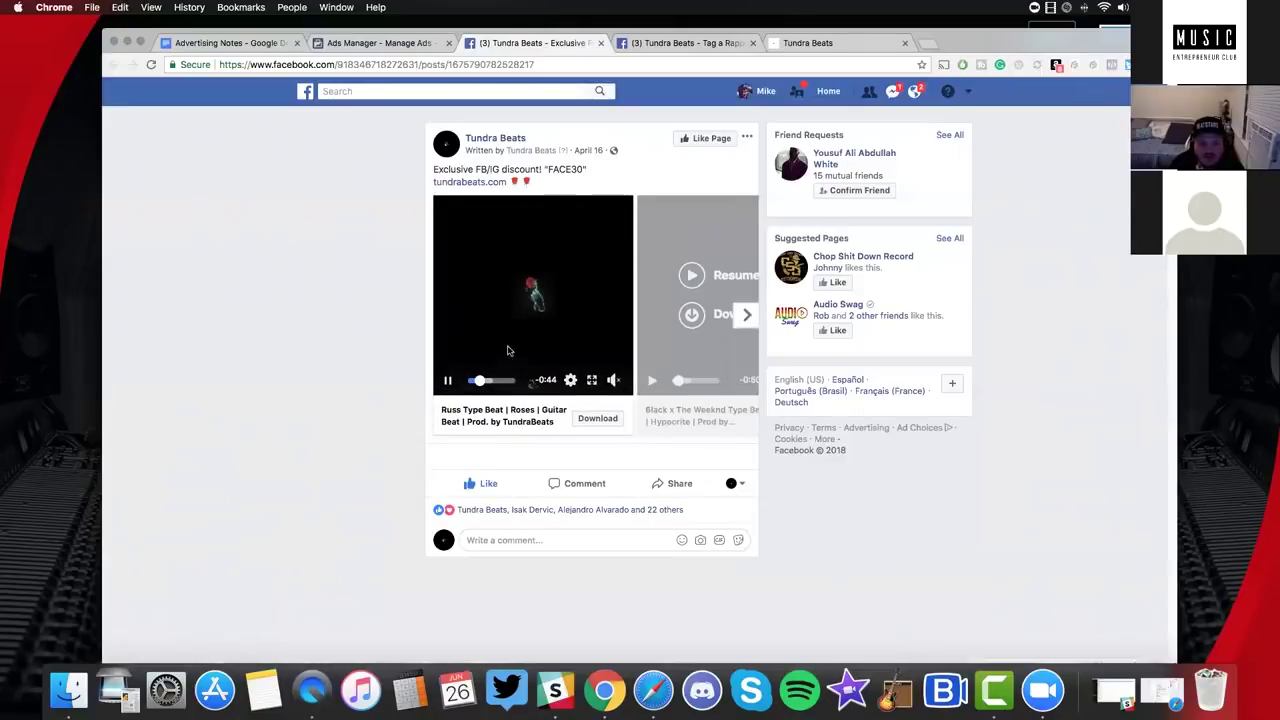
{"action": "left_click", "coordinate": [757, 315]}
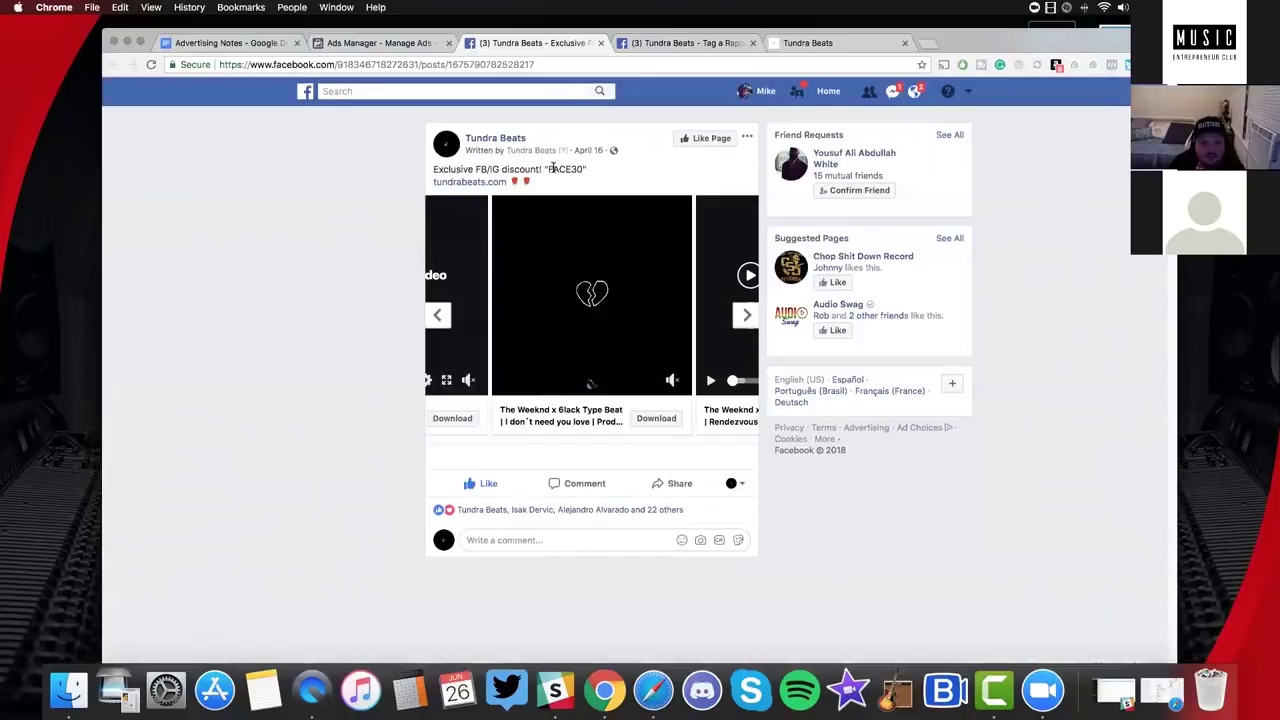
{"action": "left_click", "coordinate": [601, 44]}
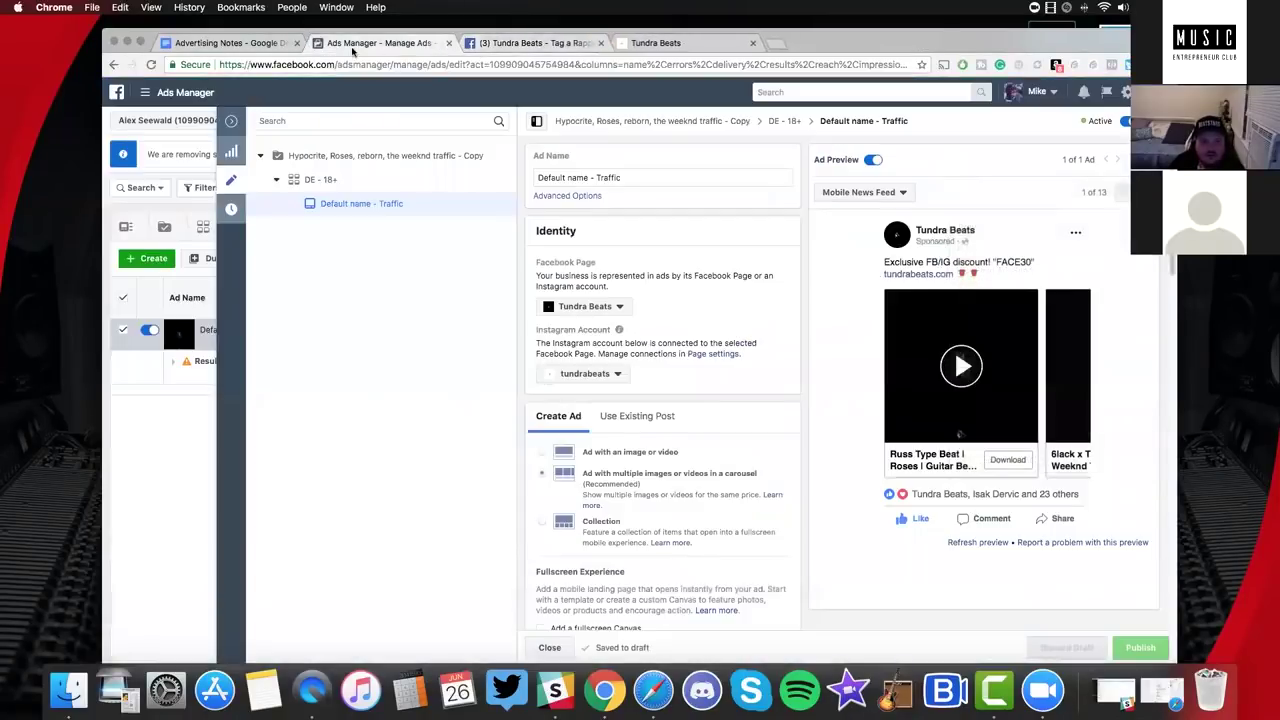
Close the ad editor, clear the ad, ad set and campaign selections, and return to the campaigns list.
{"action": "left_click", "coordinate": [232, 121]}
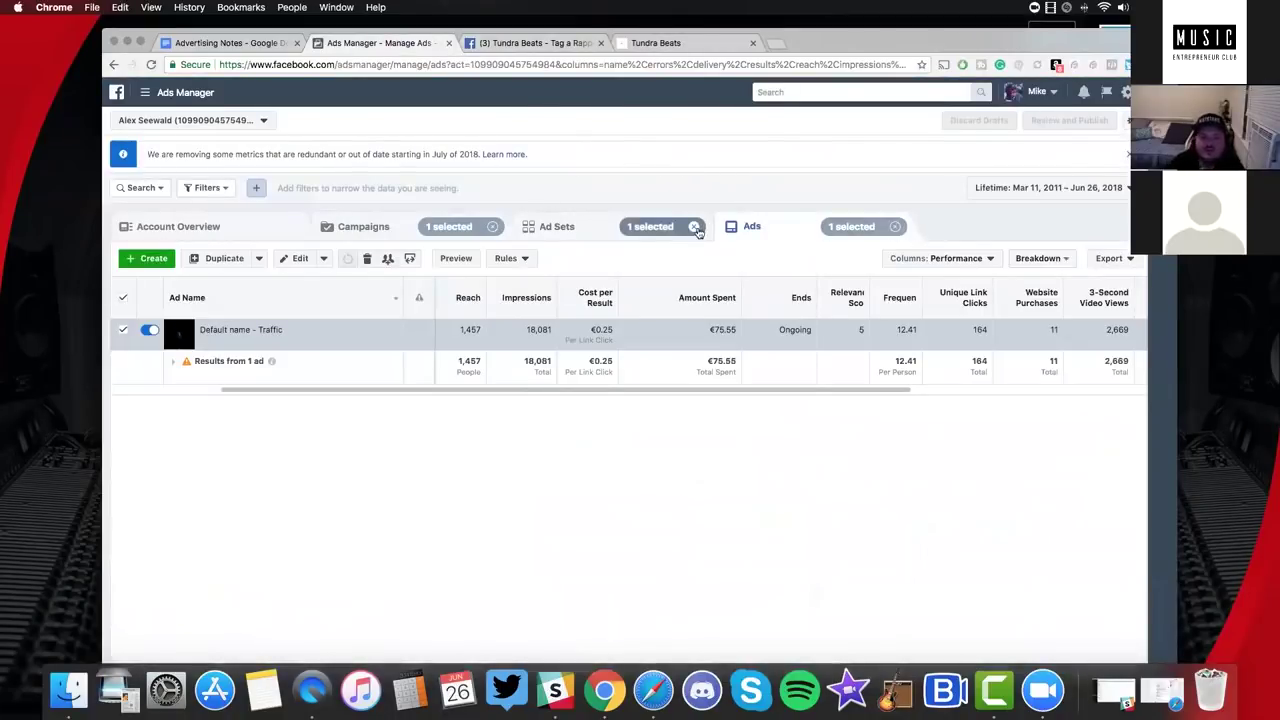
{"action": "left_click", "coordinate": [894, 228]}
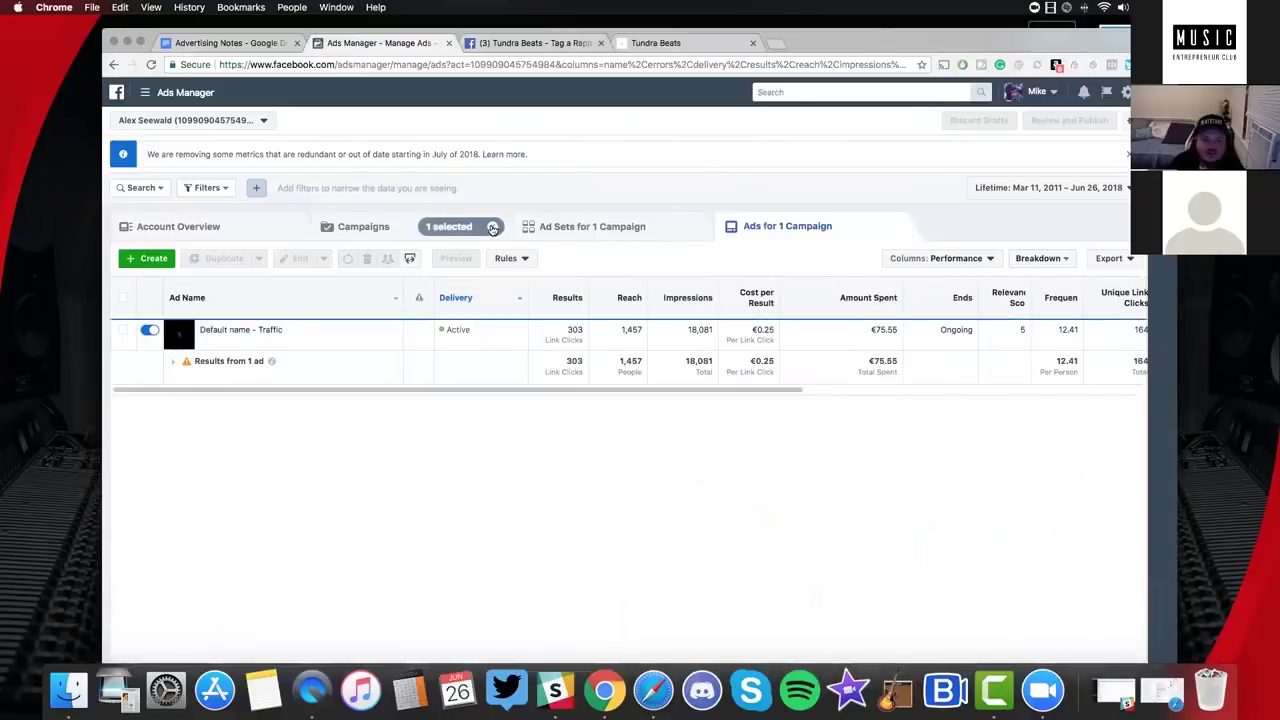
{"action": "left_click", "coordinate": [492, 226]}
{"action": "left_click", "coordinate": [363, 226]}
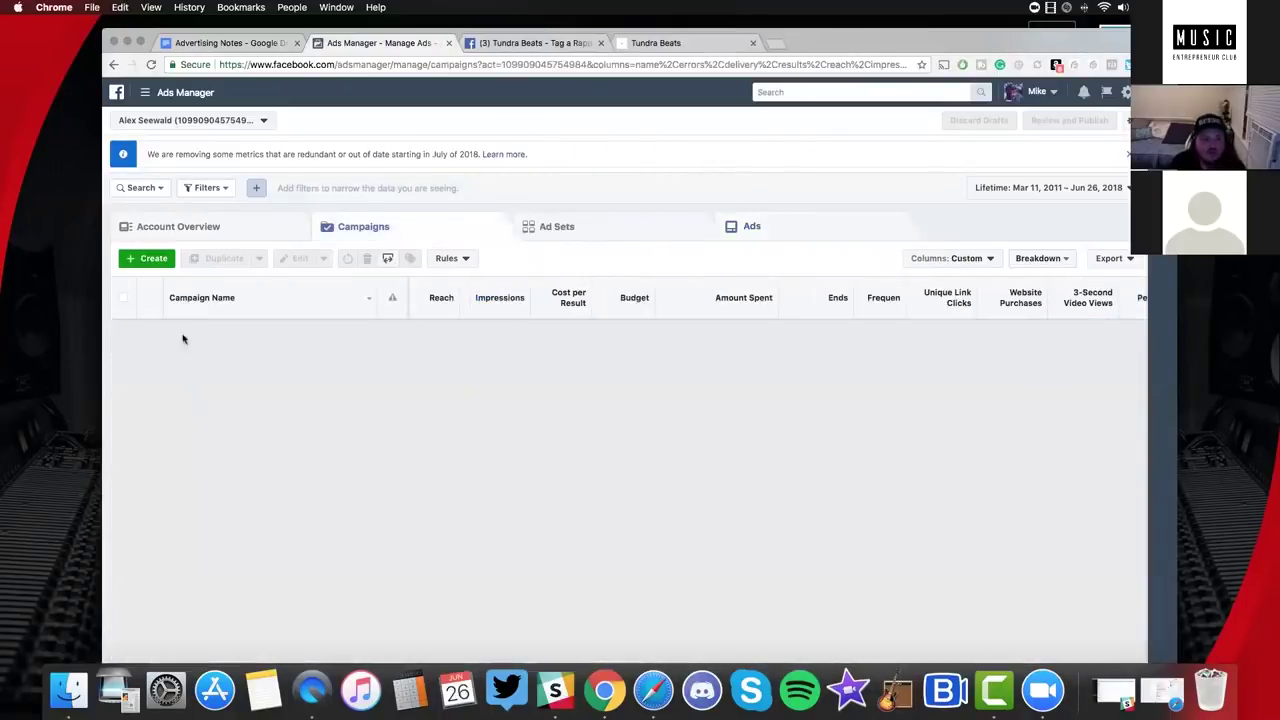
Create a new campaign with the Conversions objective, name it "Trampe (Warm)" and continue to its ad set.
{"action": "left_click", "coordinate": [150, 258]}
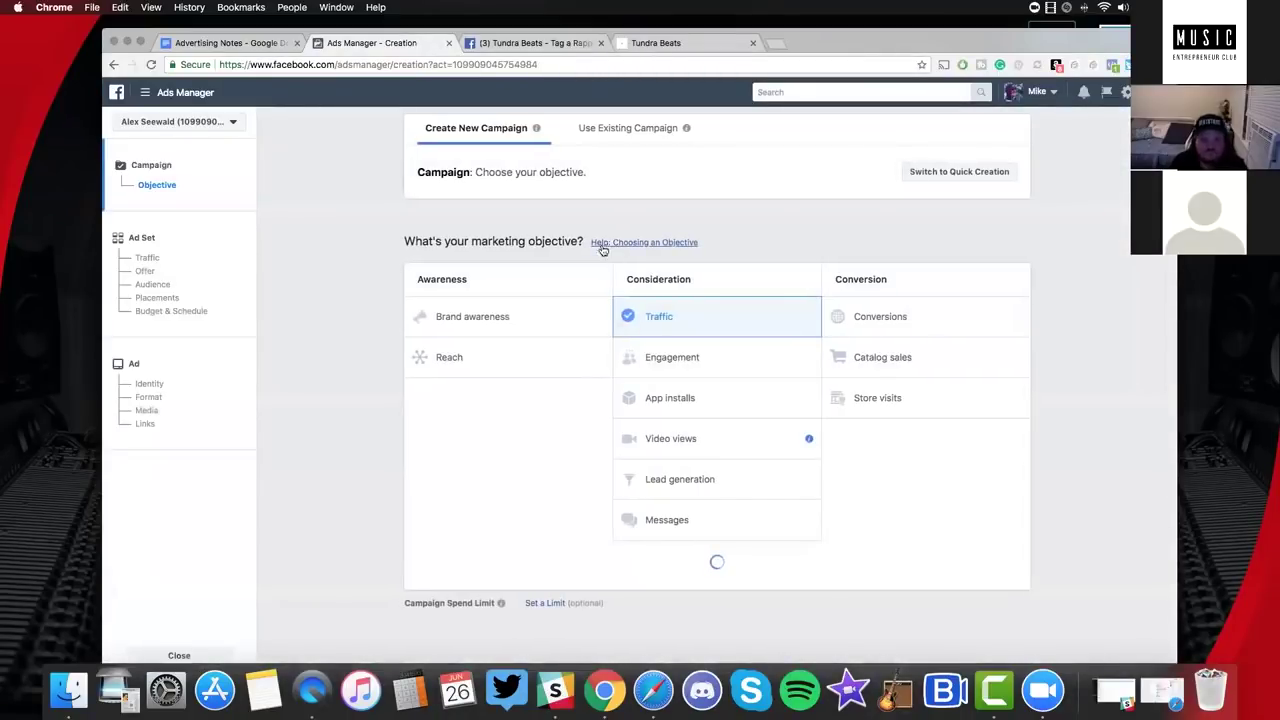
{"action": "scroll", "coordinate": [480, 336], "scroll_direction": "down", "scroll_amount": 2}
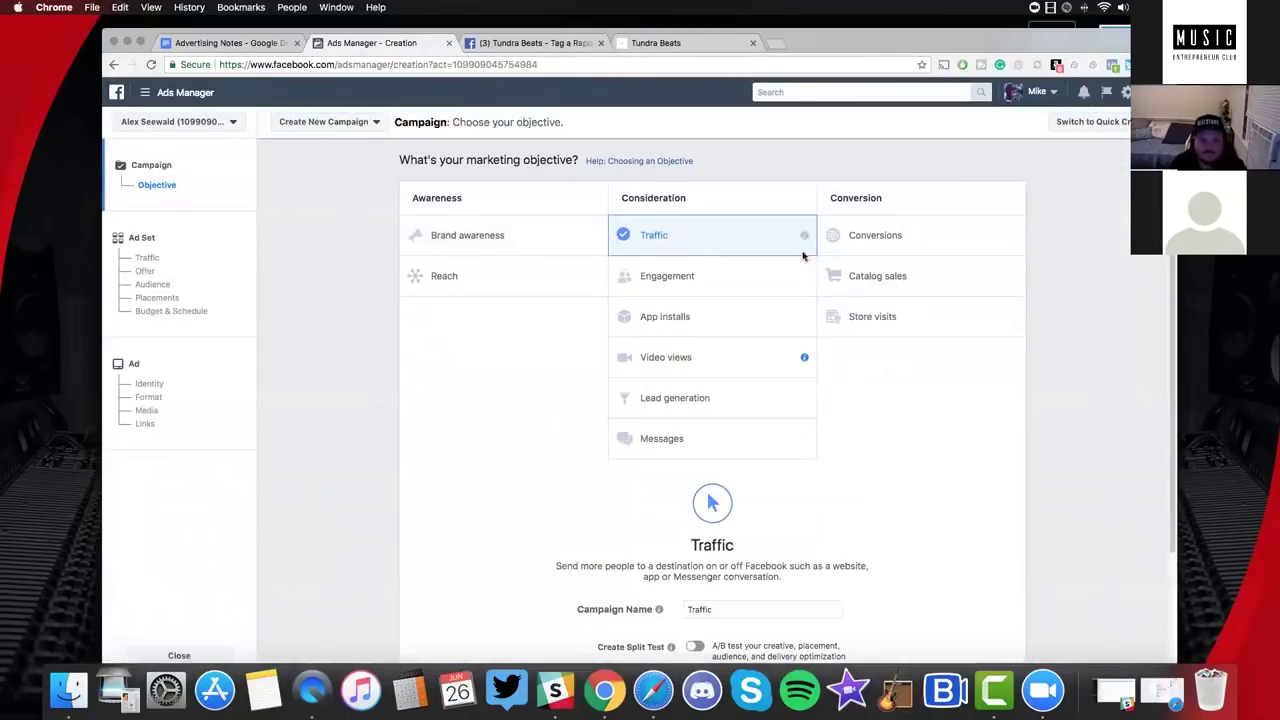
{"action": "left_click", "coordinate": [935, 238]}
{"action": "scroll", "coordinate": [889, 251], "scroll_direction": "down", "scroll_amount": 4}
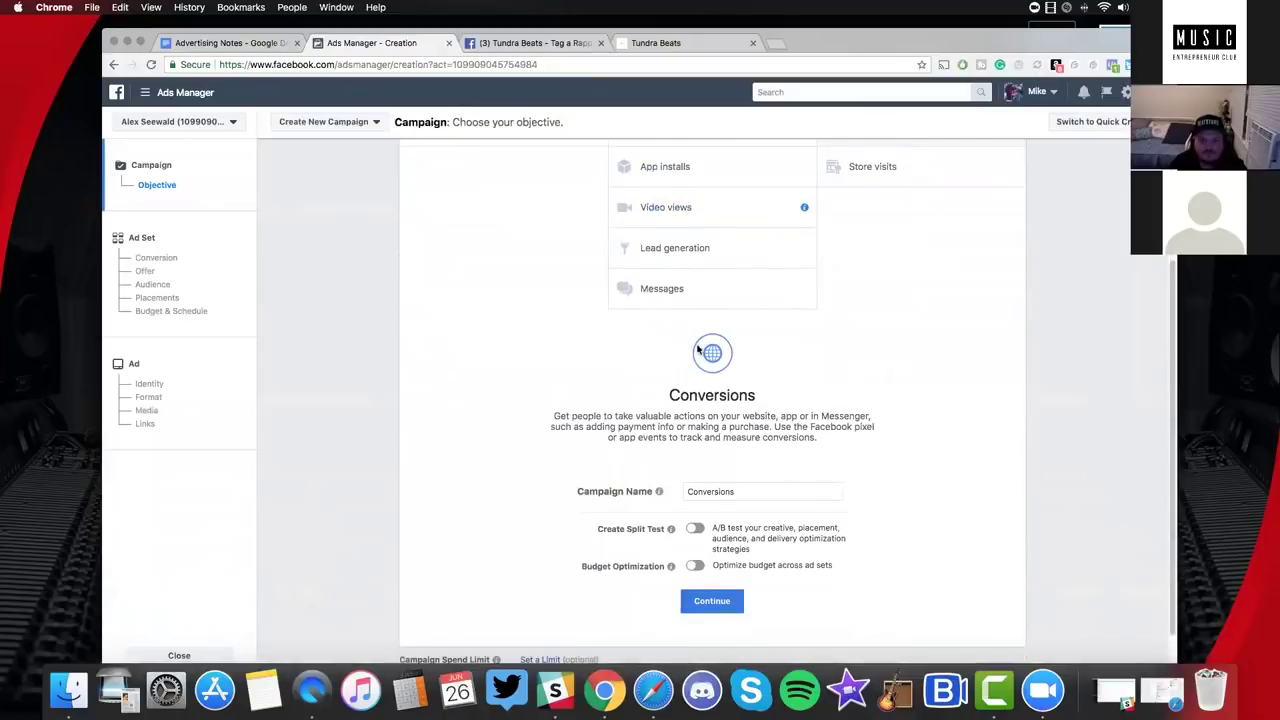
{"action": "type", "text": "Trampe (Warm"}
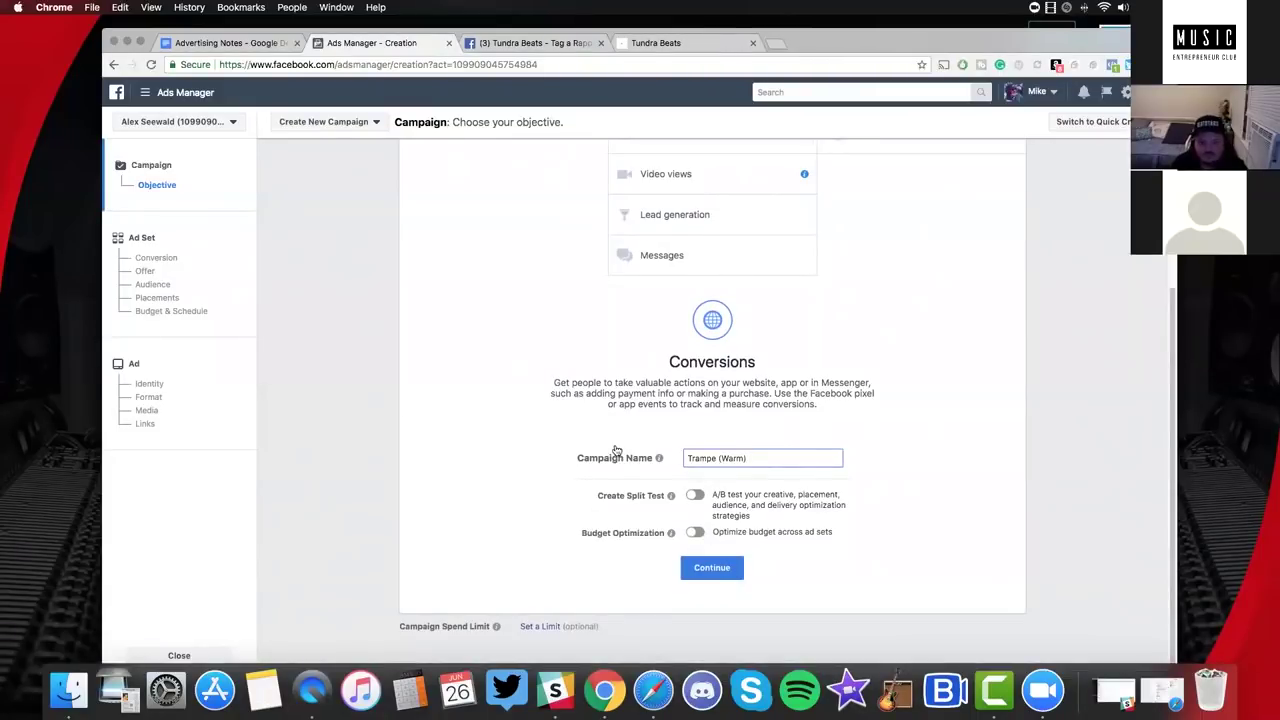
{"action": "key", "text": "Return"}
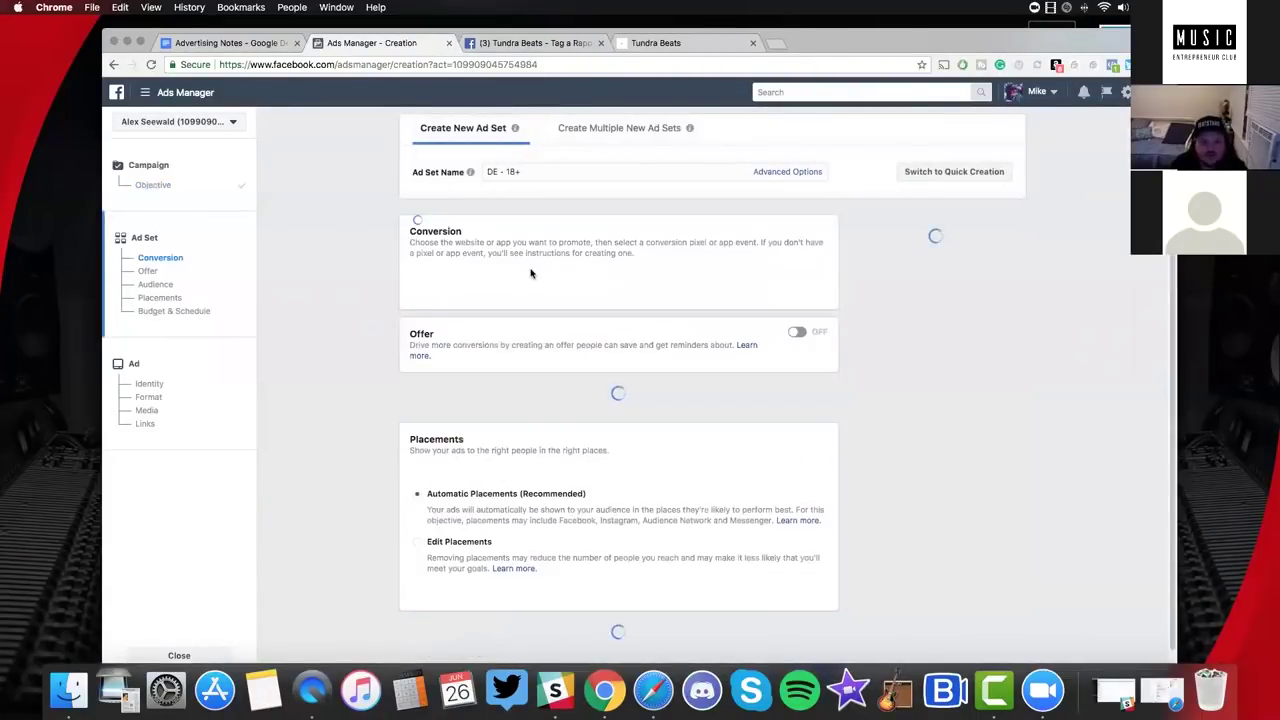
Rename the new ad set "Daydreaming".
{"action": "left_click", "coordinate": [495, 171]}
{"action": "key", "text": "BackSpace"}
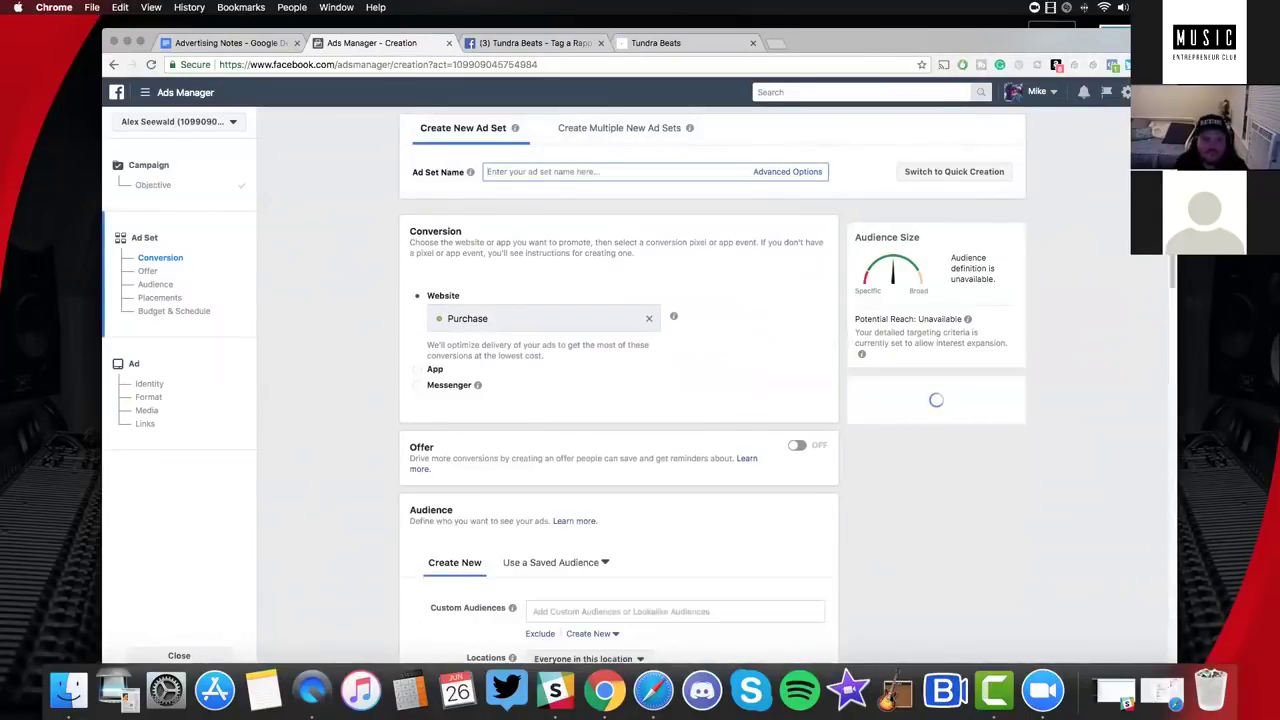
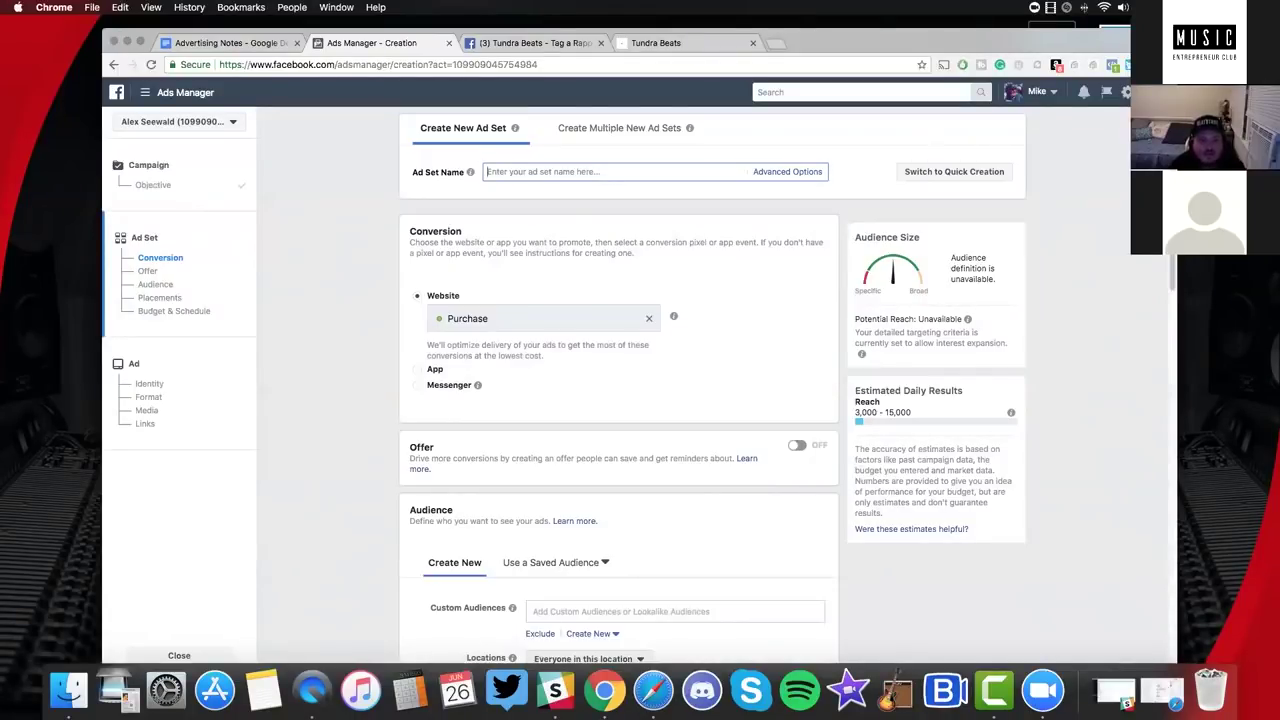
{"action": "type", "text": "Daydreaming"}
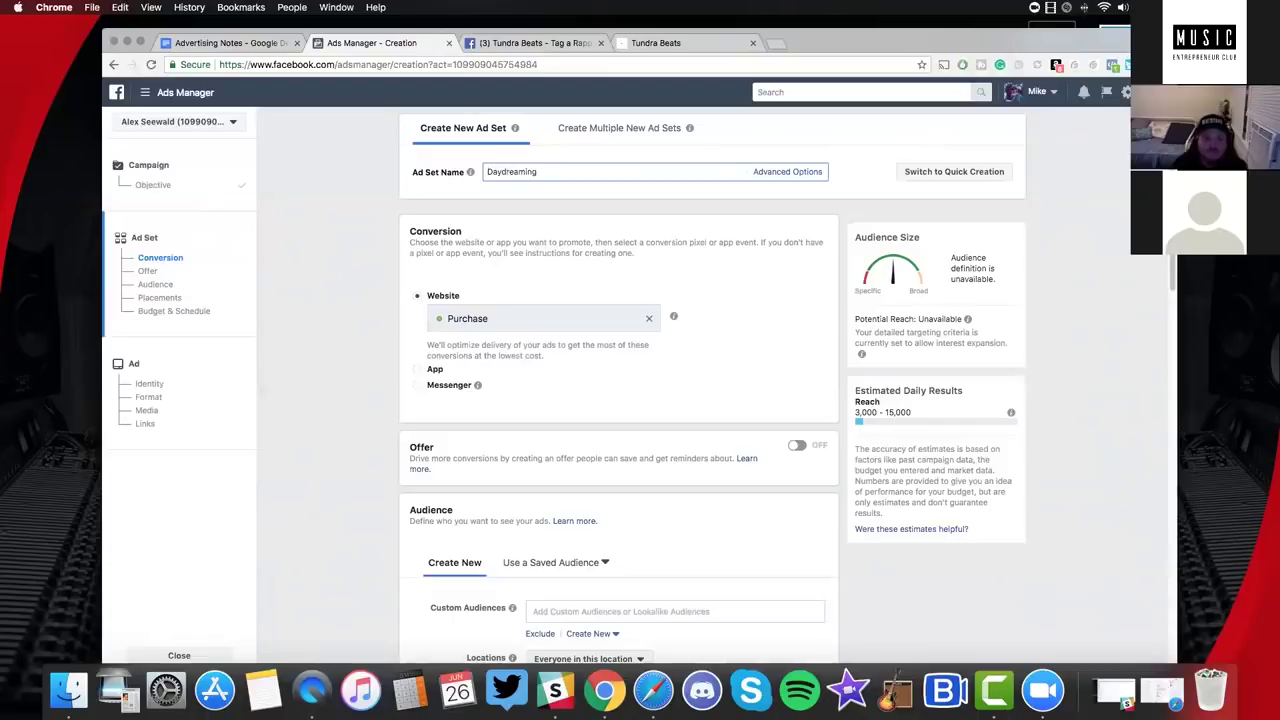
{"action": "left_click", "coordinate": [478, 298]}
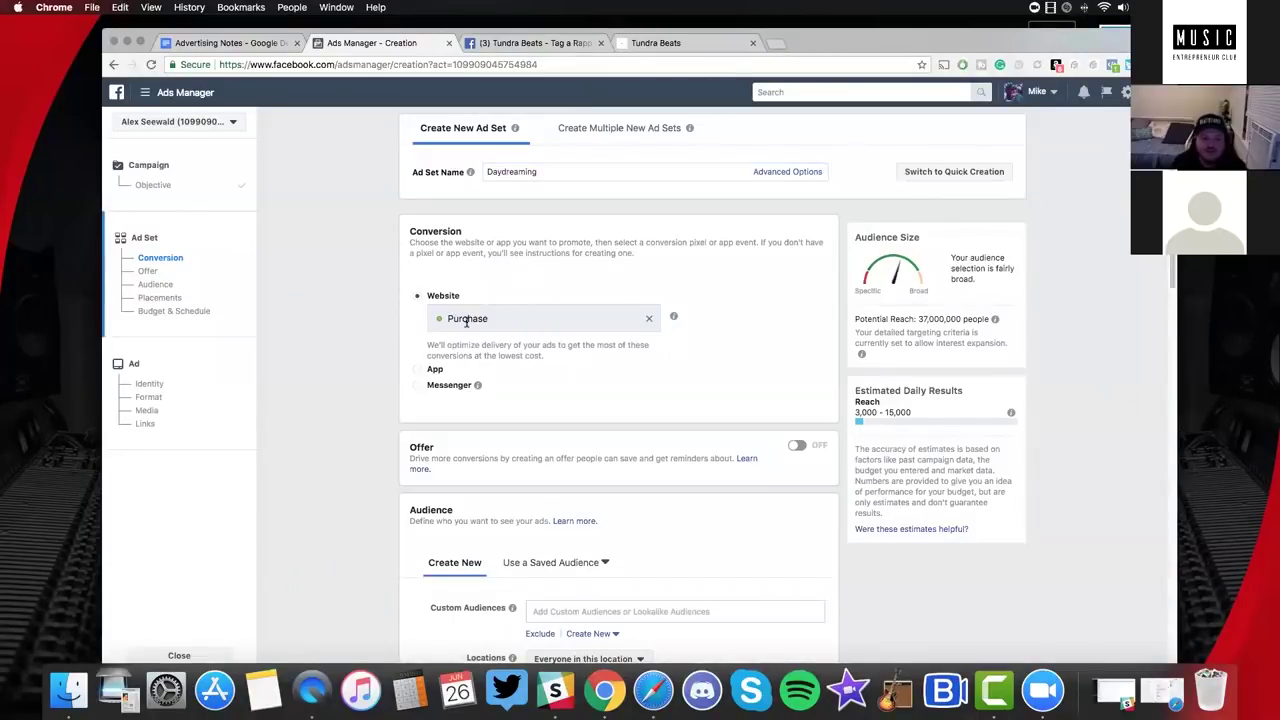
Check the saved audiences, and add the Website Visitors custom audience to the ad set's targeting.
{"action": "scroll", "coordinate": [496, 326], "scroll_direction": "down", "scroll_amount": 5}
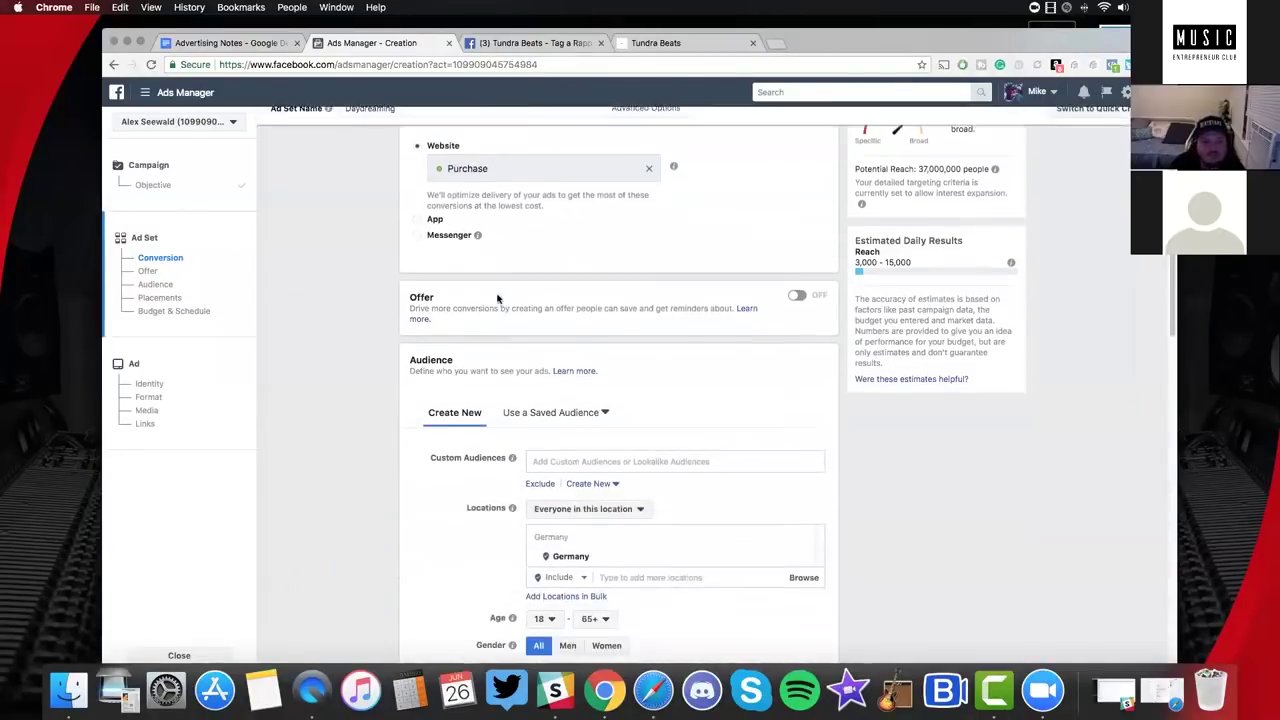
{"action": "scroll", "coordinate": [639, 505], "scroll_direction": "up", "scroll_amount": 2}
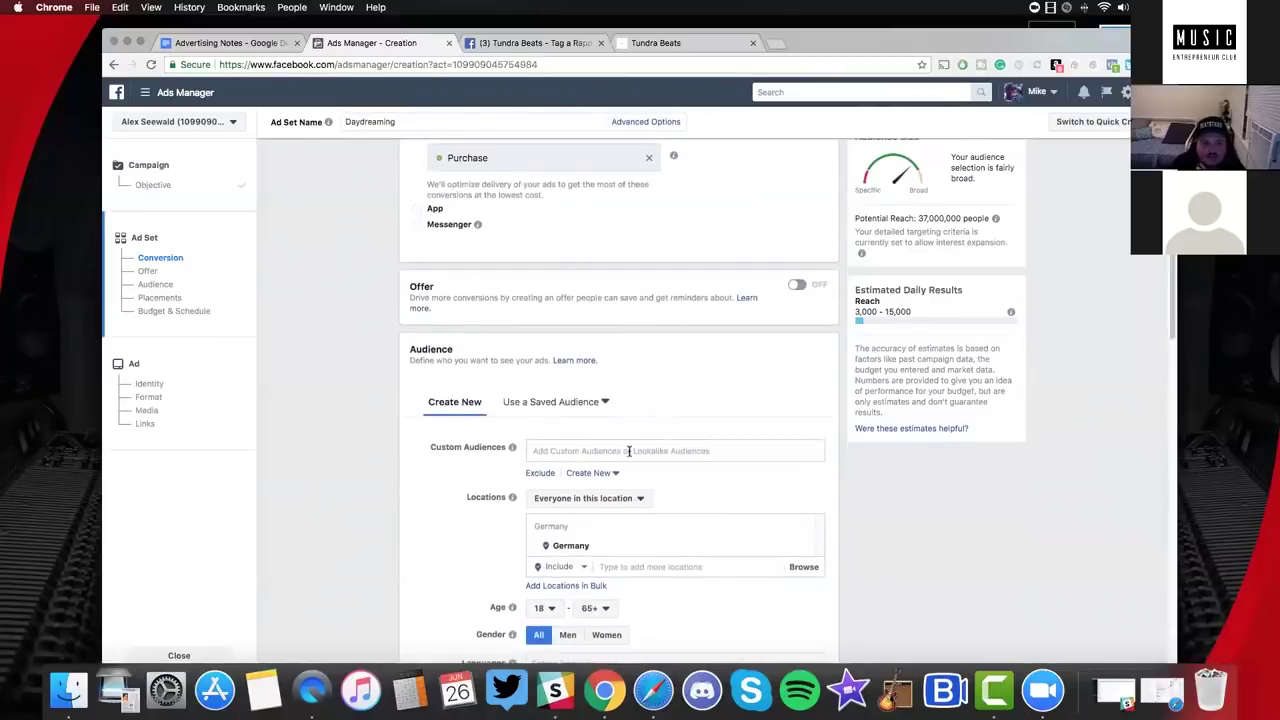
{"action": "scroll", "coordinate": [628, 451], "scroll_direction": "down", "scroll_amount": 3}
{"action": "scroll", "coordinate": [630, 420], "scroll_direction": "up", "scroll_amount": 5}
{"action": "scroll", "coordinate": [634, 386], "scroll_direction": "down", "scroll_amount": 5}
{"action": "scroll", "coordinate": [590, 338], "scroll_direction": "down", "scroll_amount": 1}
{"action": "left_click", "coordinate": [583, 271]}
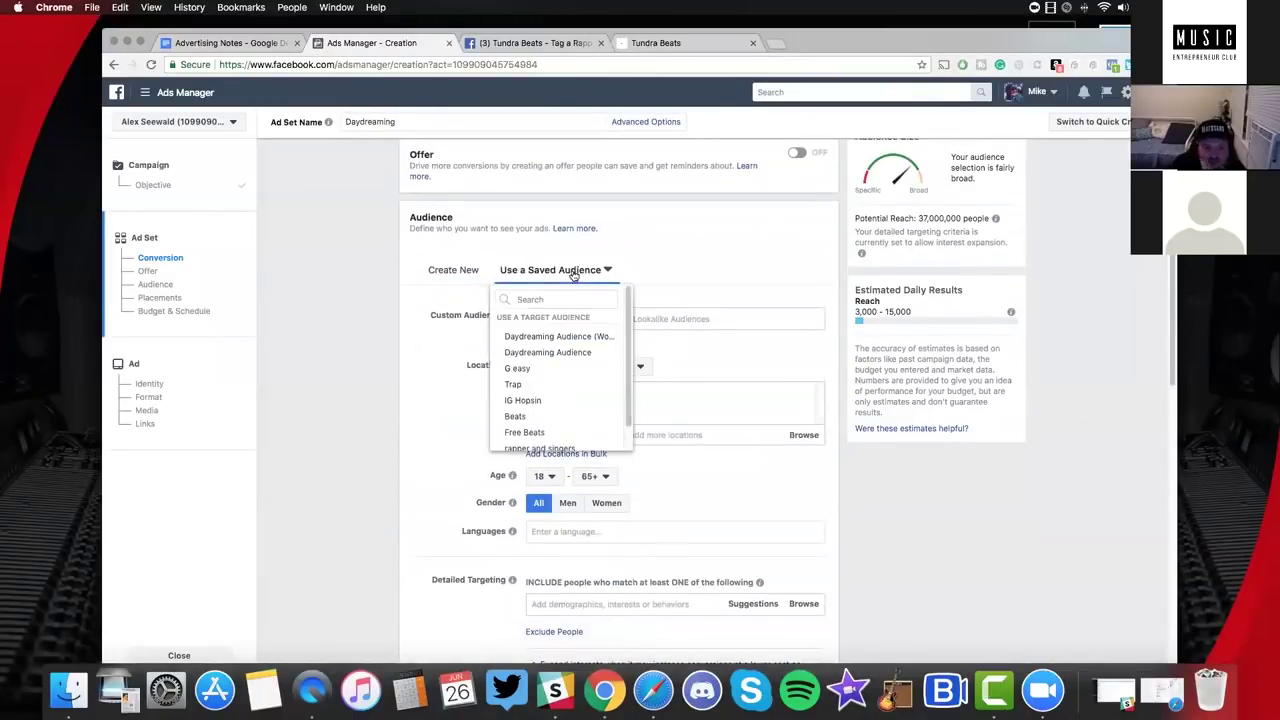
{"action": "left_click", "coordinate": [594, 327]}
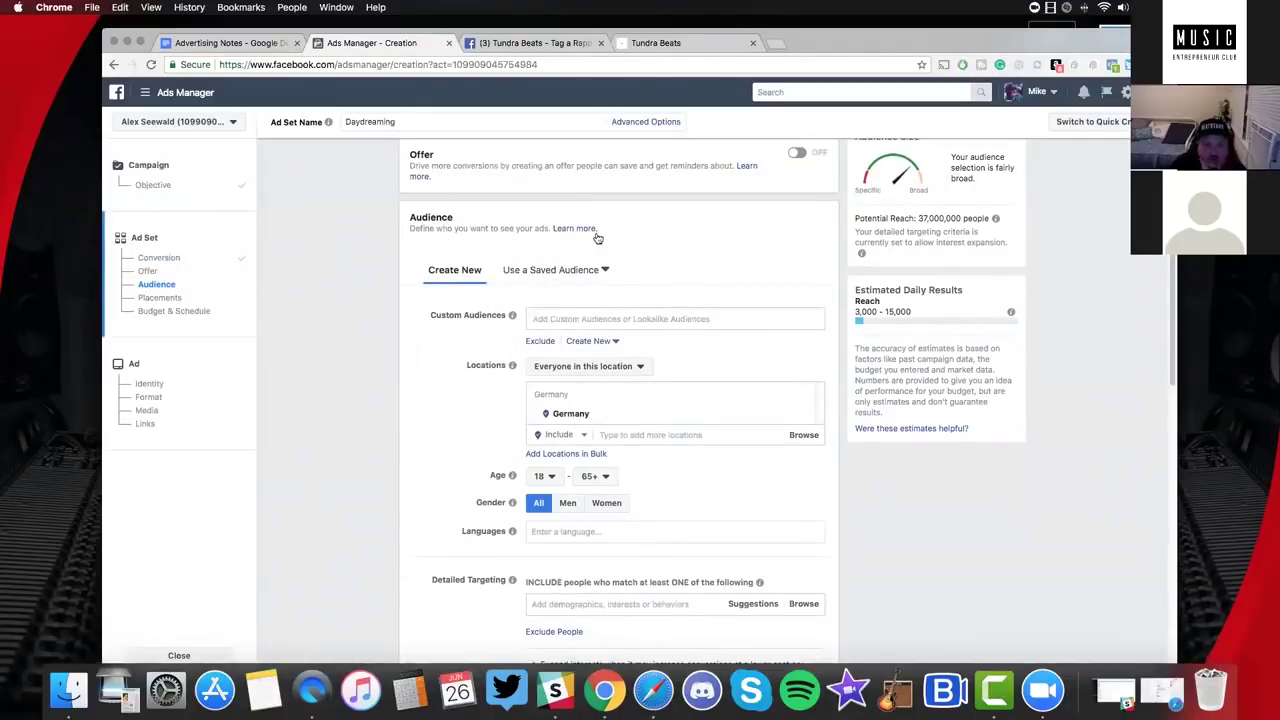
{"action": "left_click", "coordinate": [604, 320]}
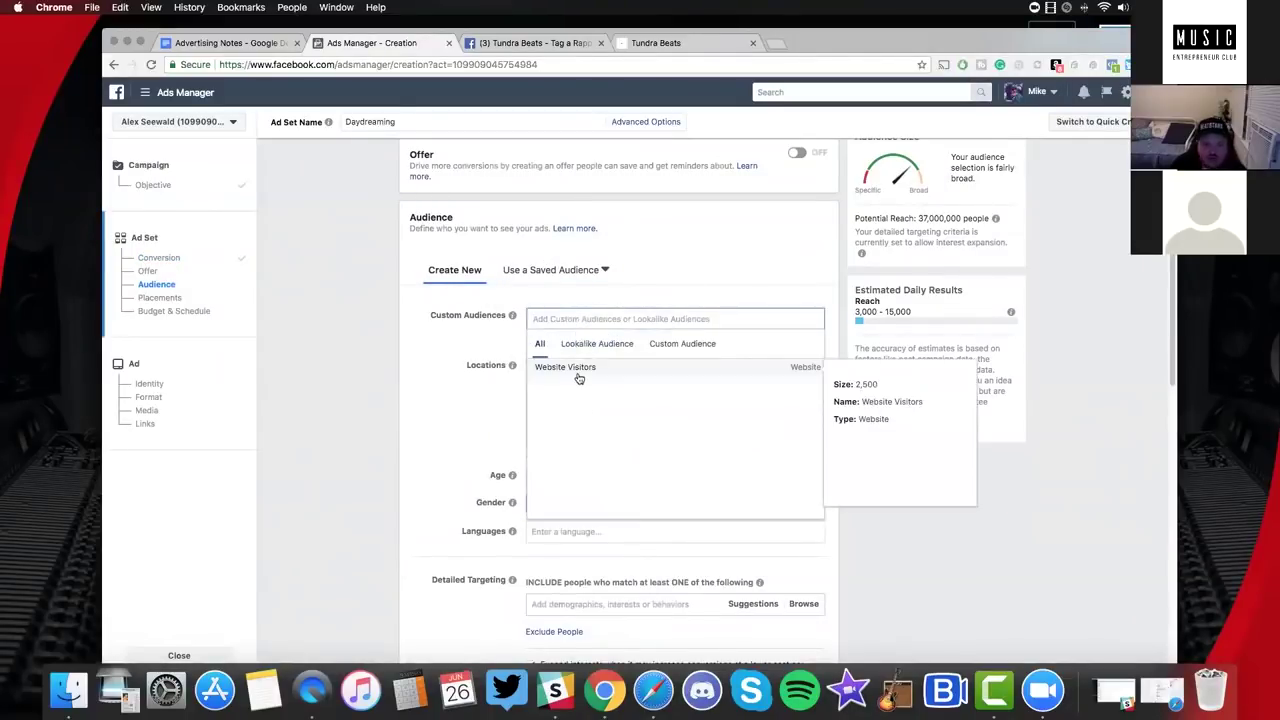
{"action": "left_click", "coordinate": [478, 380]}
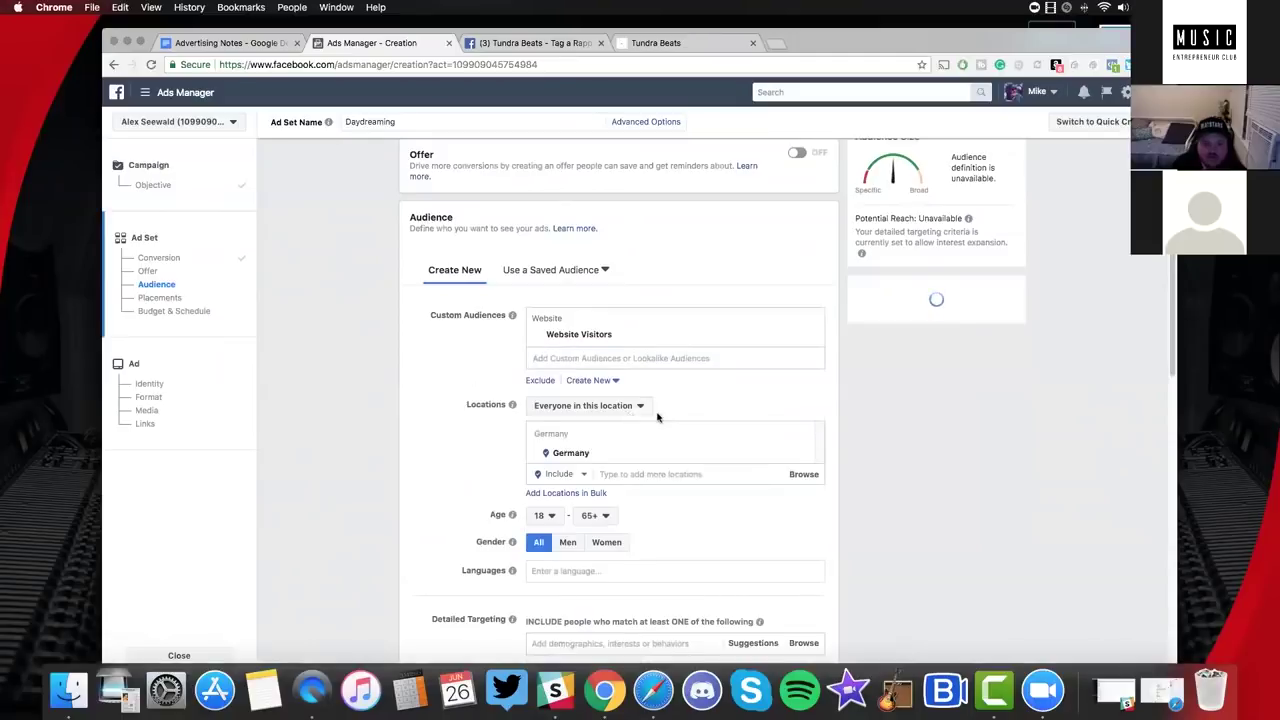
Remove Germany from the audience's locations and set the minimum age to 13.
{"action": "scroll", "coordinate": [800, 432], "scroll_direction": "down", "scroll_amount": 1}
{"action": "left_click", "coordinate": [801, 417]}
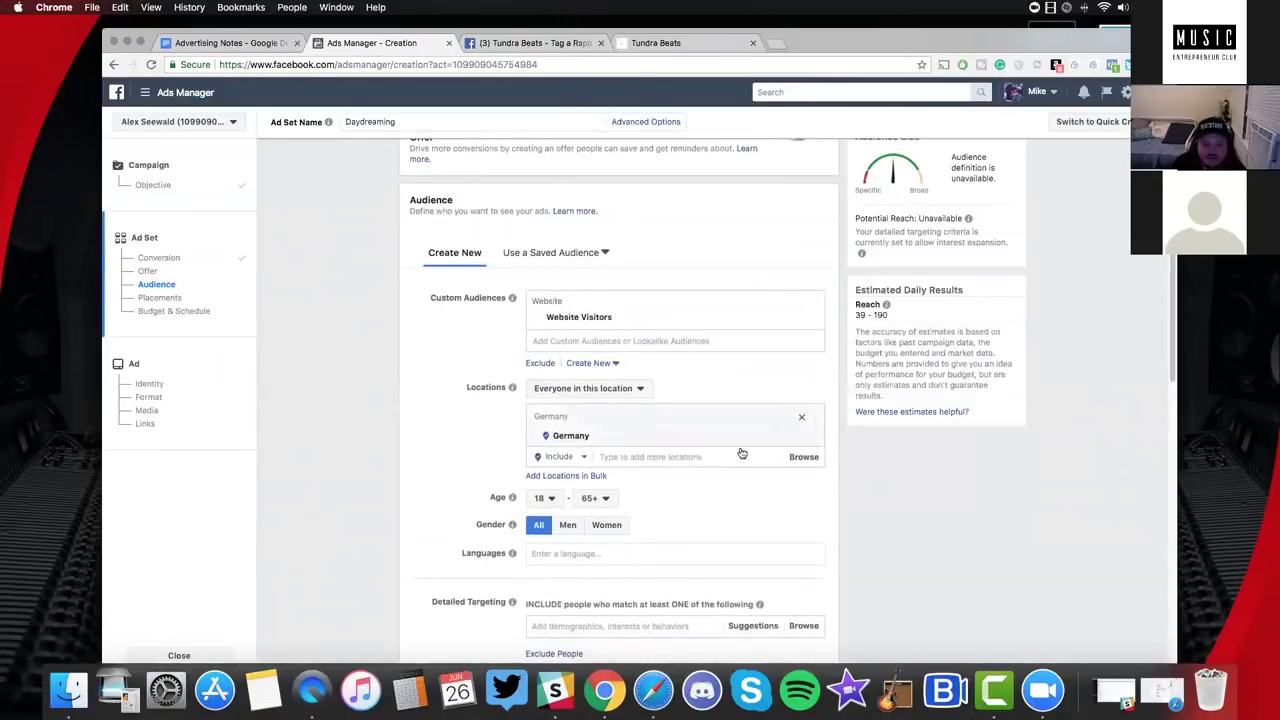
{"action": "left_click", "coordinate": [545, 455]}
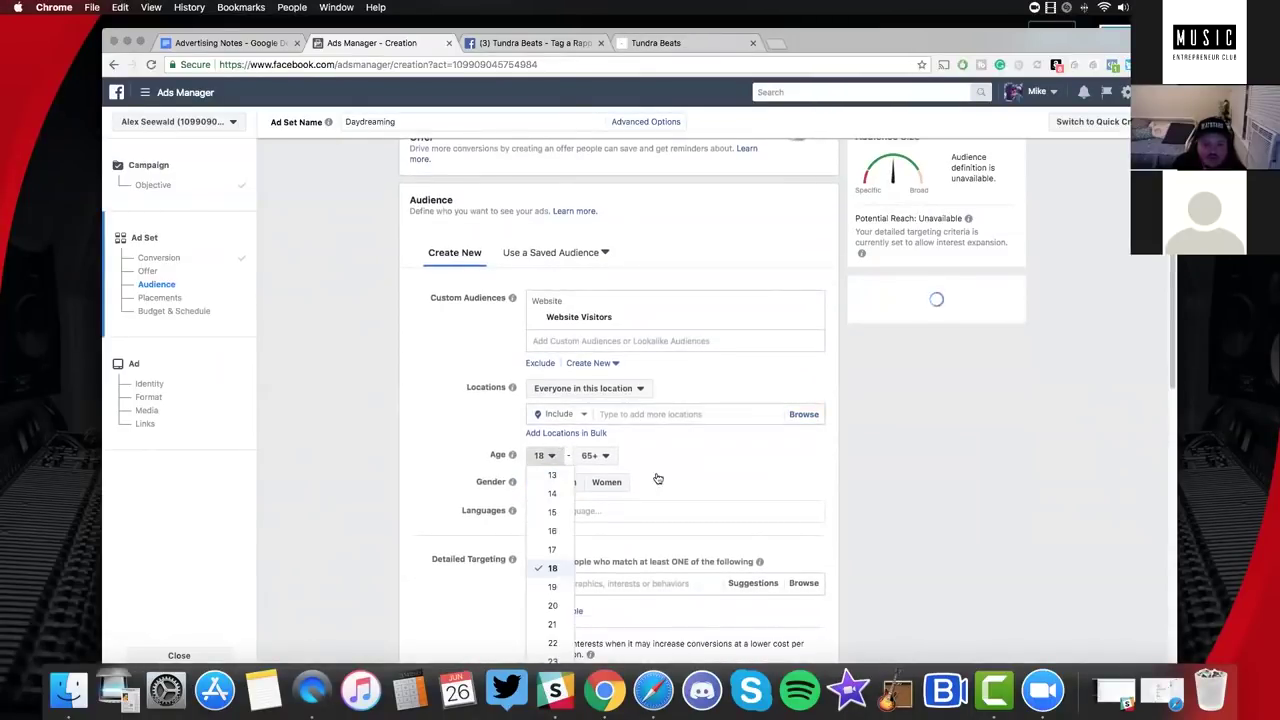
{"action": "left_click", "coordinate": [545, 477]}
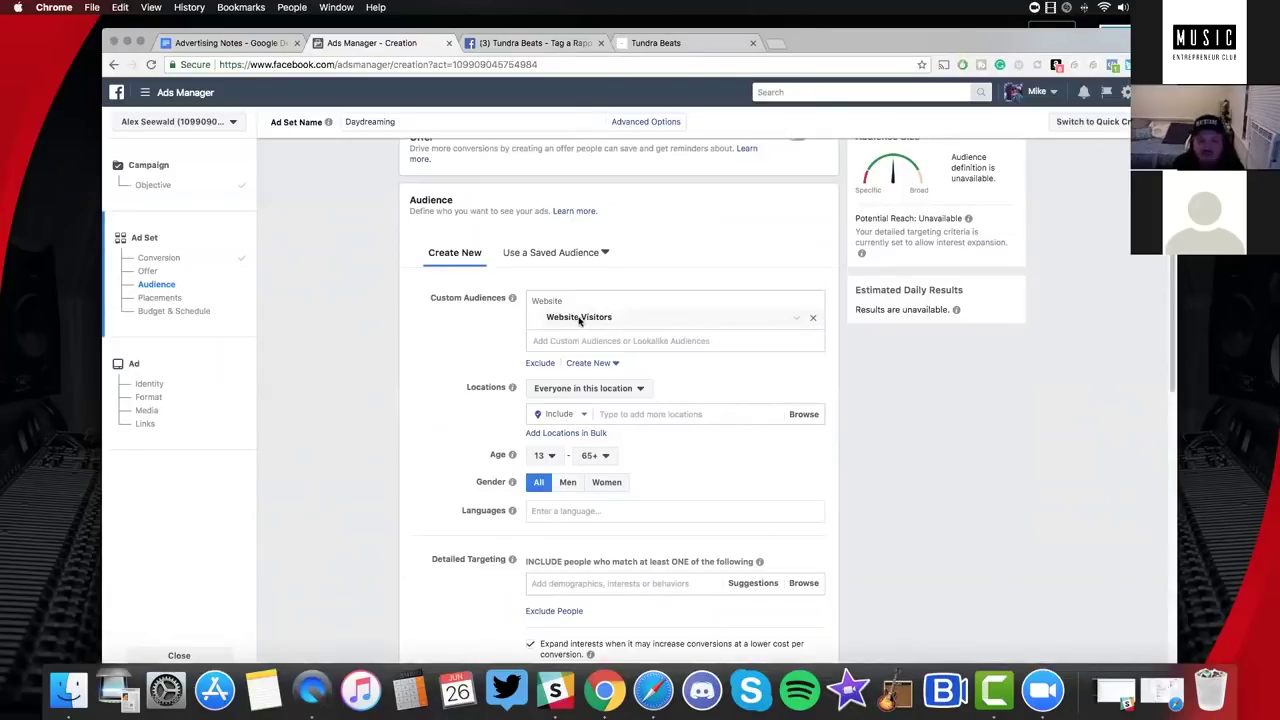
Switch the ad set to edited placements, and exclude Facebook's Right Column, the Audience Network and Messenger.
{"action": "scroll", "coordinate": [820, 480], "scroll_direction": "down", "scroll_amount": 2}
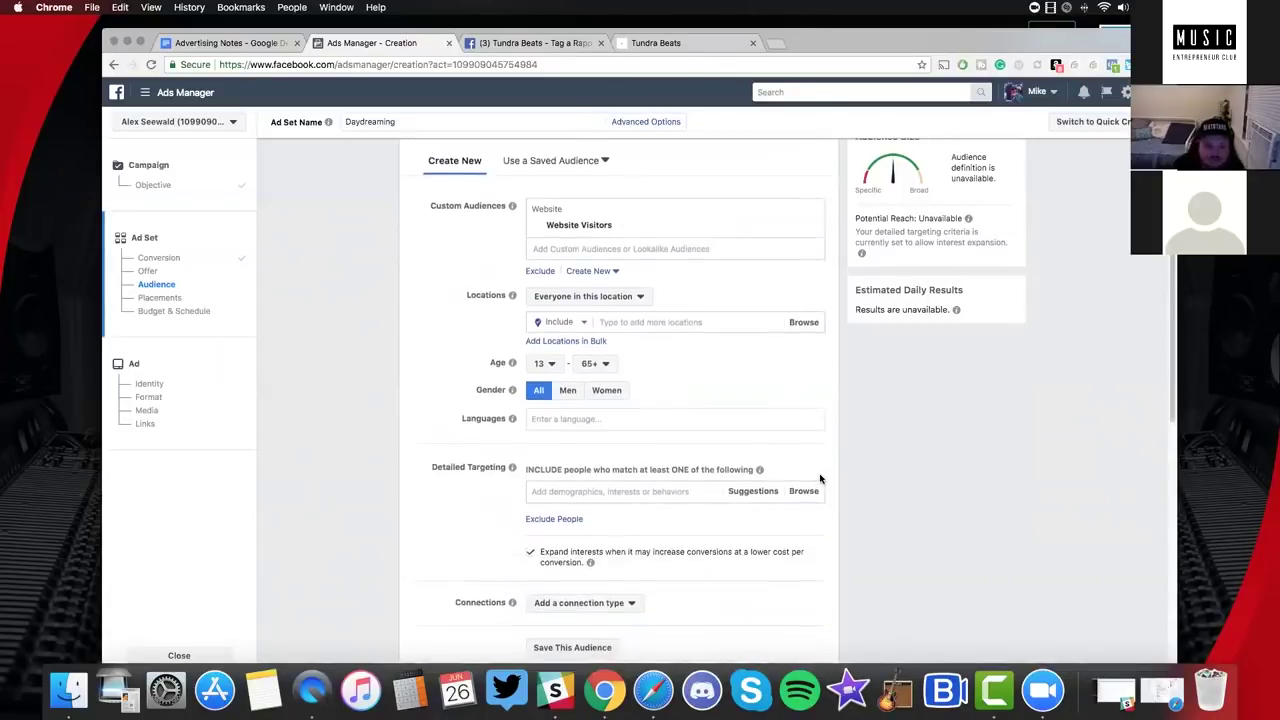
{"action": "scroll", "coordinate": [585, 285], "scroll_direction": "up", "scroll_amount": 2}
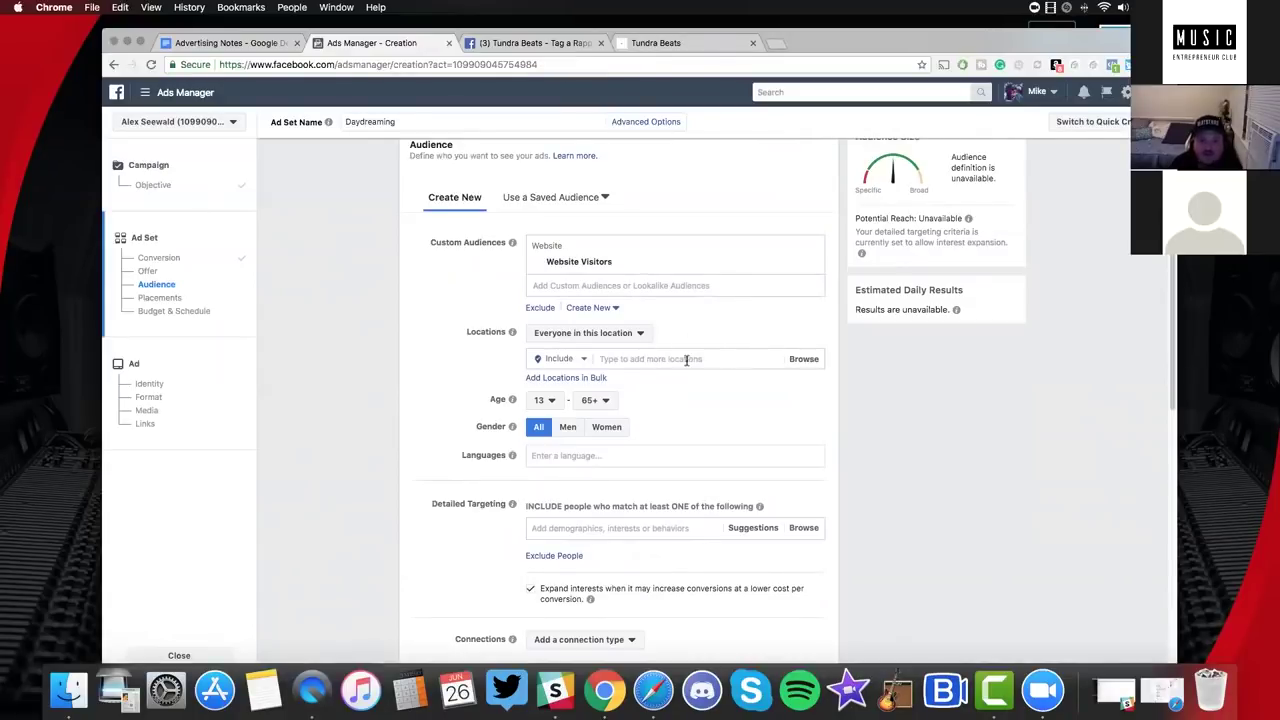
{"action": "scroll", "coordinate": [916, 439], "scroll_direction": "up", "scroll_amount": 2}
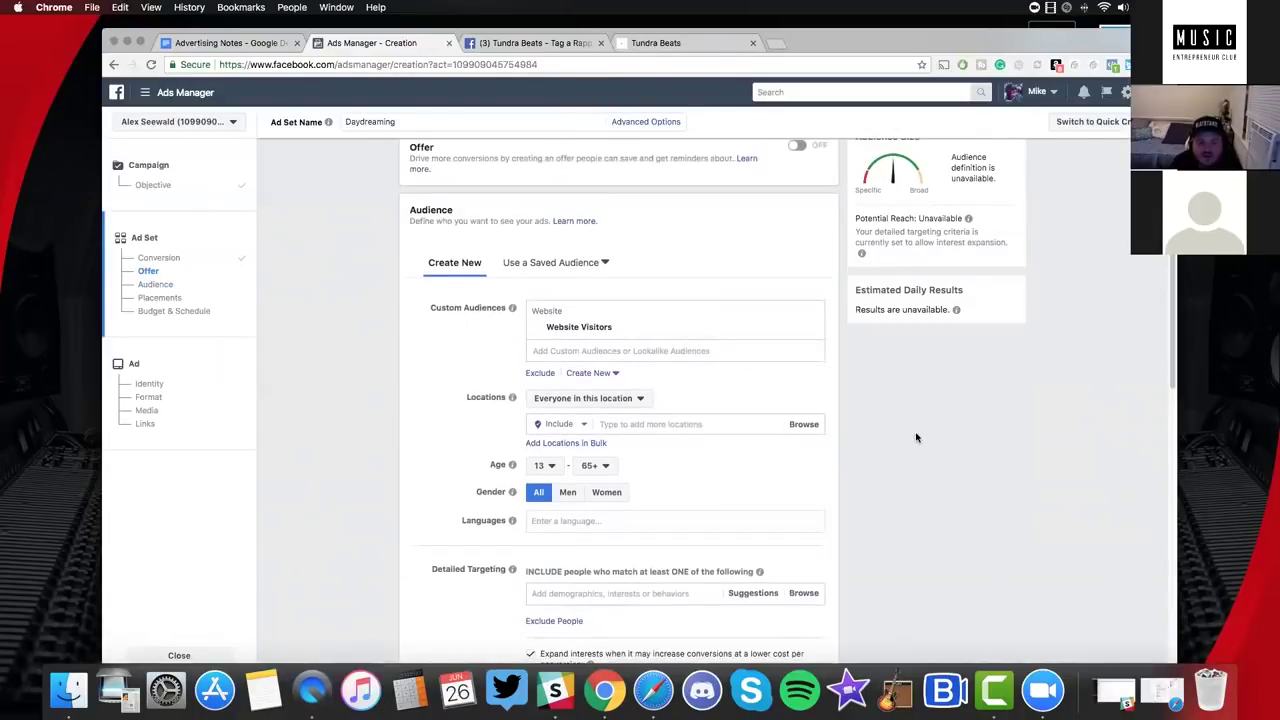
{"action": "scroll", "coordinate": [909, 437], "scroll_direction": "down", "scroll_amount": 5}
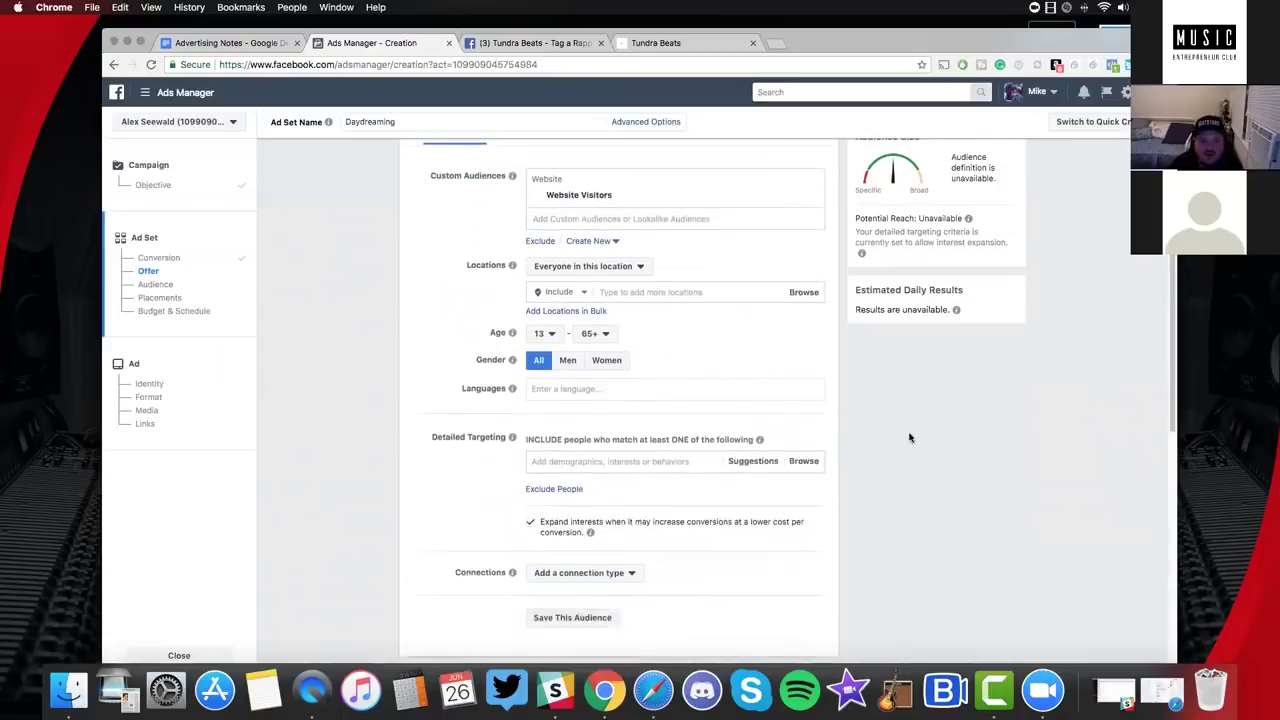
{"action": "scroll", "coordinate": [901, 439], "scroll_direction": "down", "scroll_amount": 2}
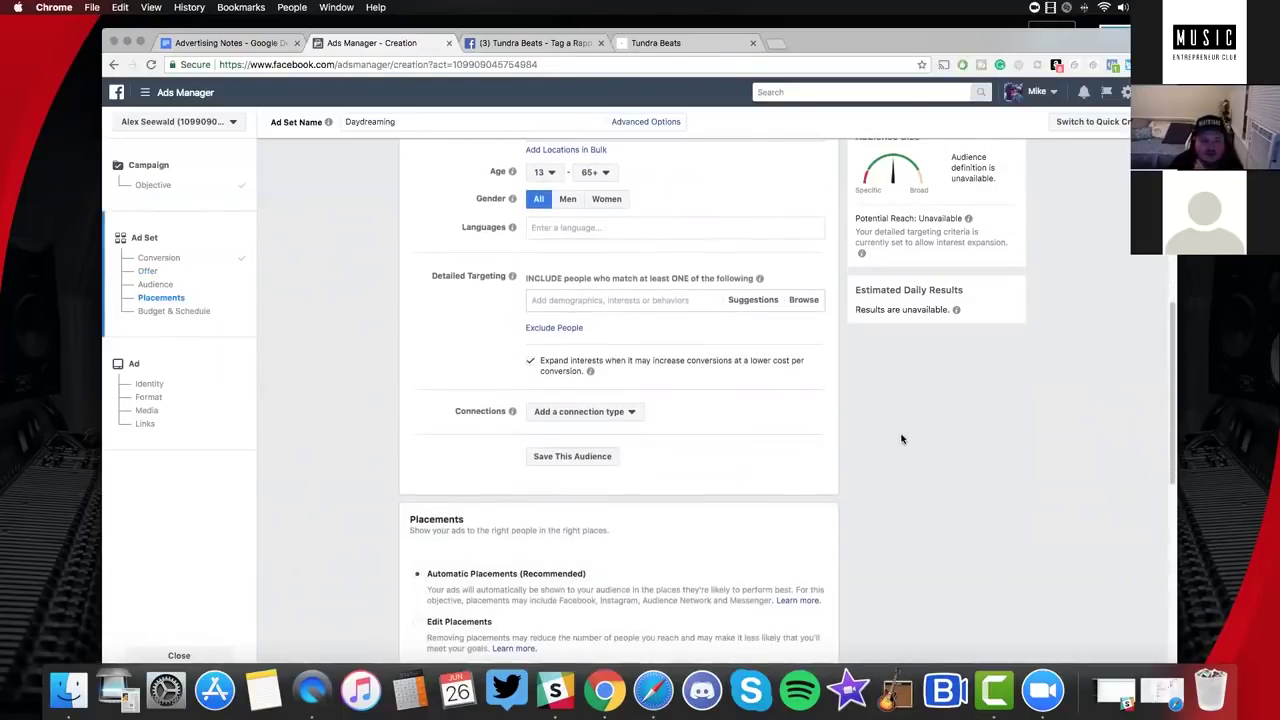
{"action": "scroll", "coordinate": [867, 441], "scroll_direction": "down", "scroll_amount": 4}
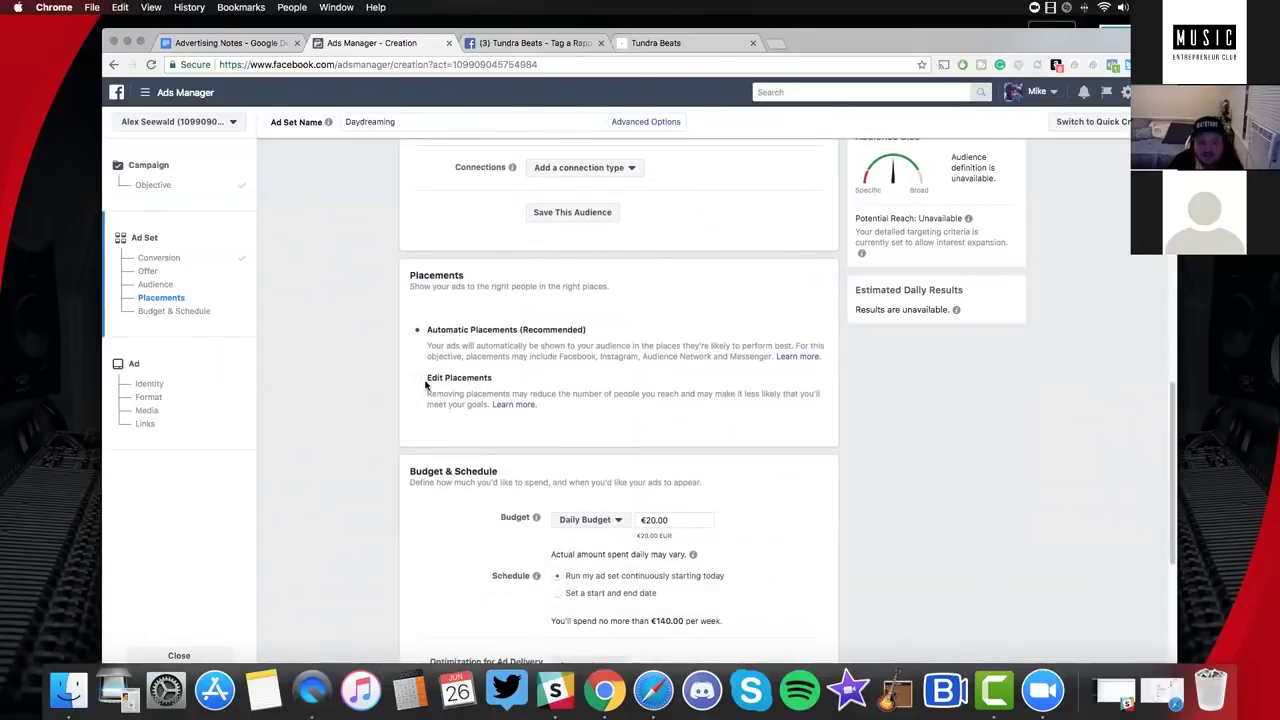
{"action": "left_click", "coordinate": [443, 381]}
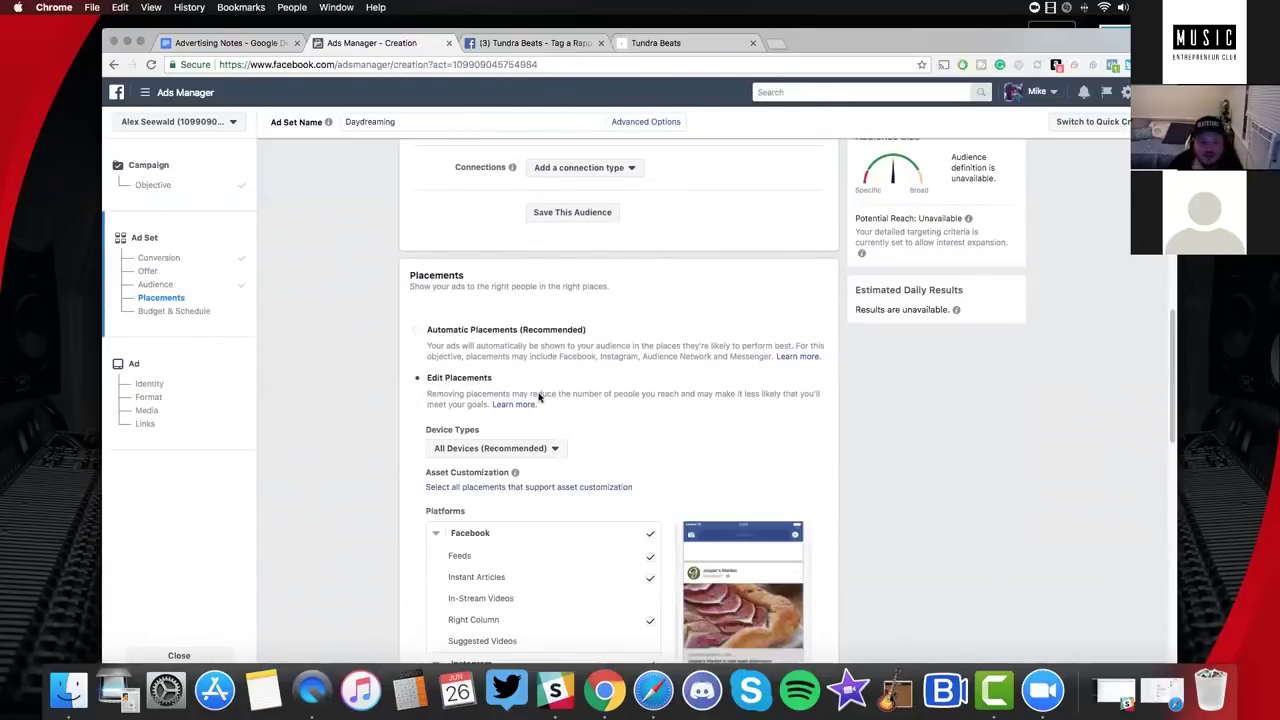
{"action": "scroll", "coordinate": [537, 397], "scroll_direction": "down", "scroll_amount": 5}
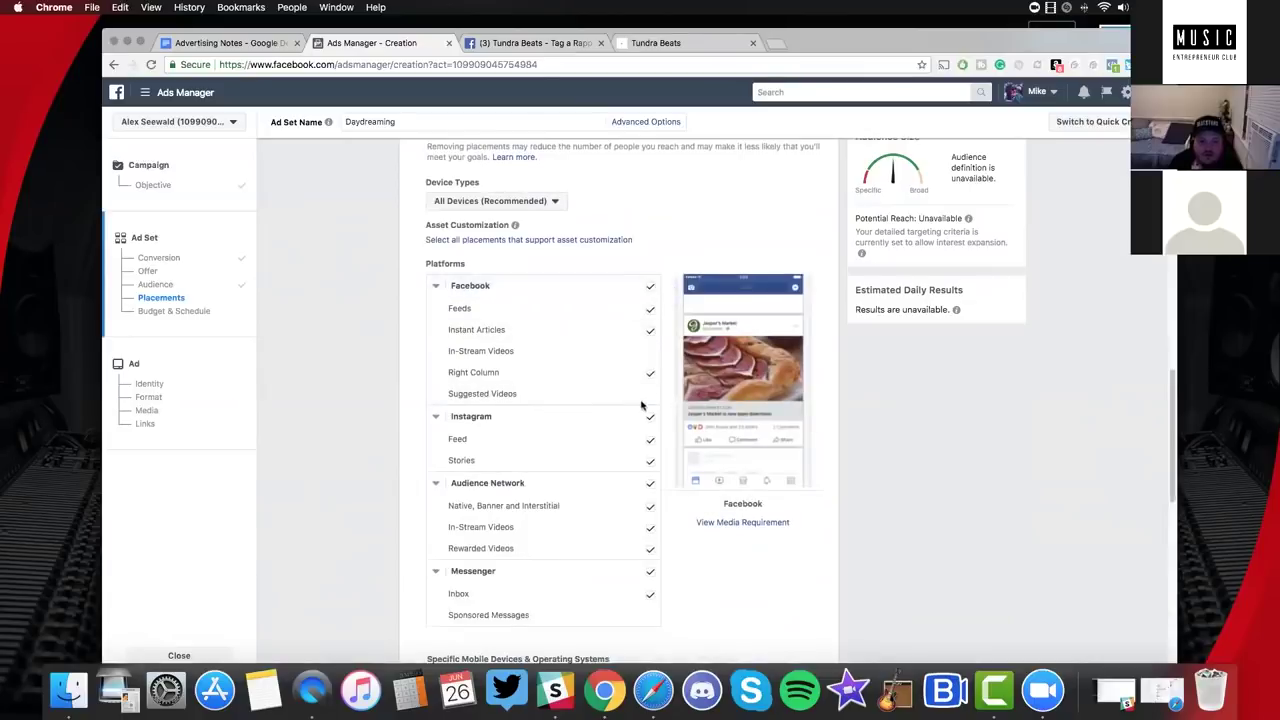
{"action": "left_click", "coordinate": [650, 376]}
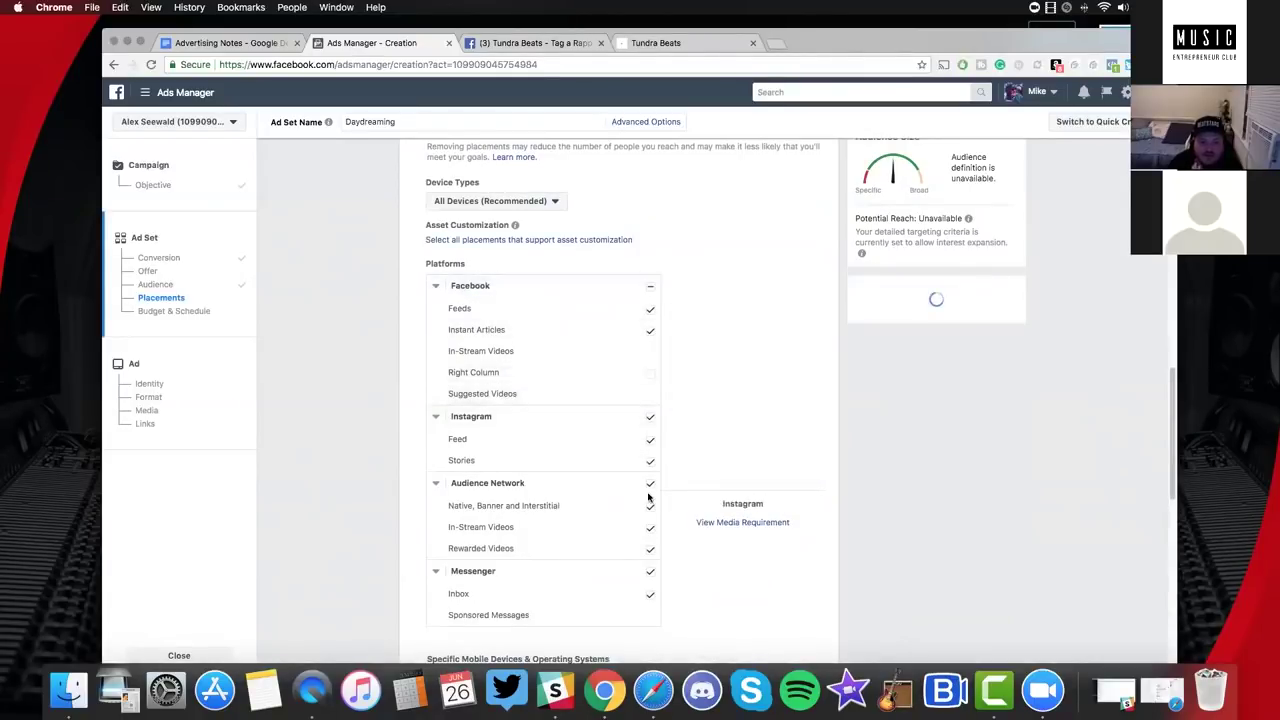
{"action": "left_click", "coordinate": [650, 572]}
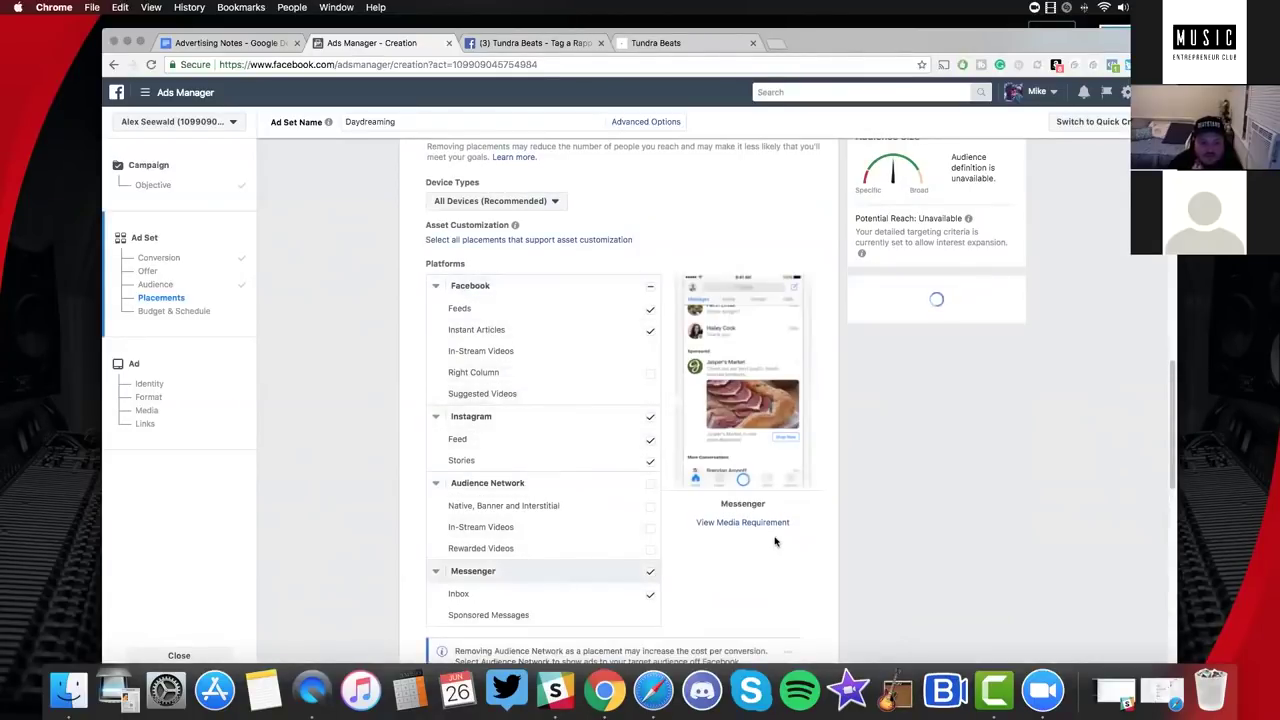
{"action": "scroll", "coordinate": [750, 544], "scroll_direction": "down", "scroll_amount": 5}
{"action": "scroll", "coordinate": [750, 544], "scroll_direction": "down", "scroll_amount": 6}
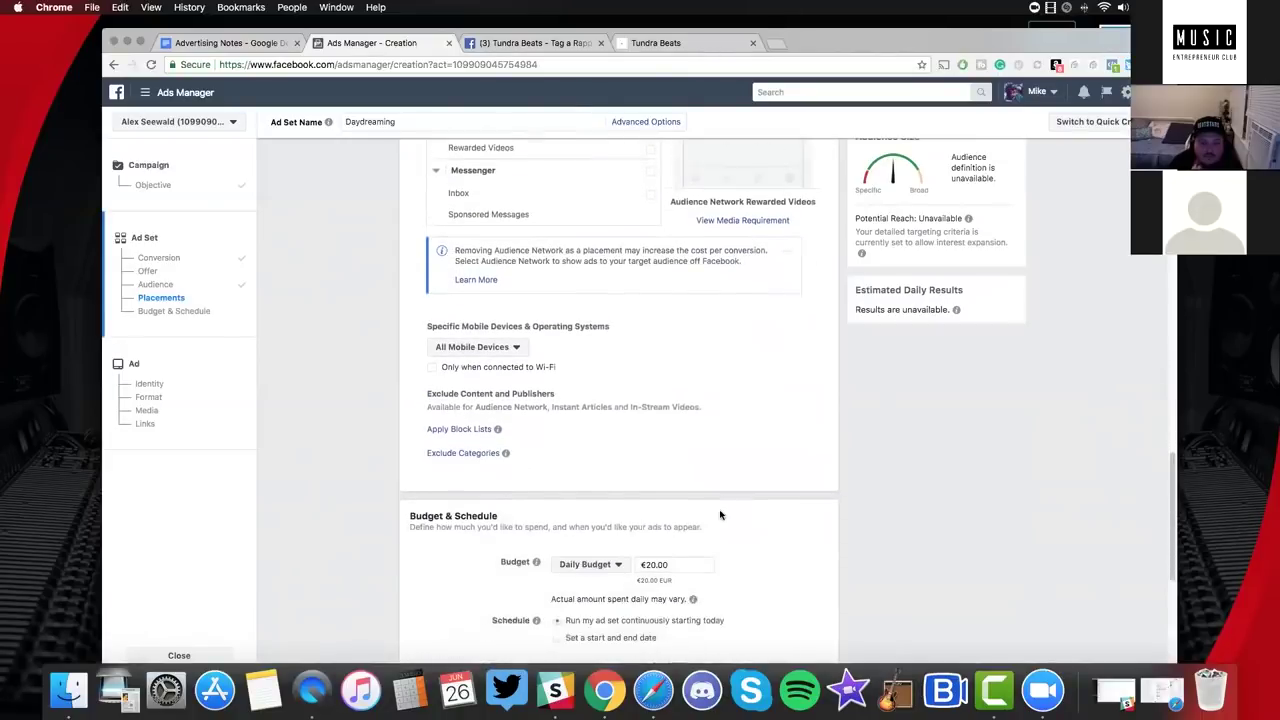
Set the ad set's daily budget to €1.00.
{"action": "left_click", "coordinate": [675, 384]}
{"action": "type", "text": "1.00"}
{"action": "left_click", "coordinate": [754, 438]}
{"action": "scroll", "coordinate": [751, 437], "scroll_direction": "down", "scroll_amount": 4}
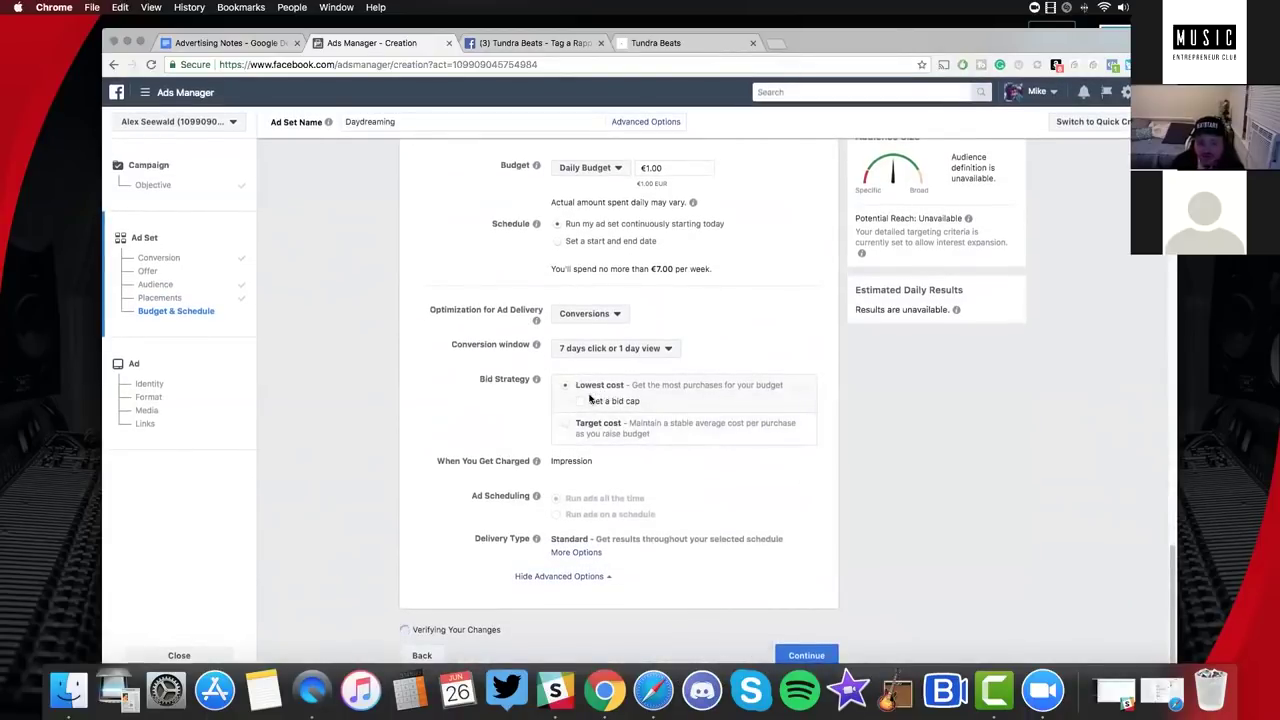
Check the conversion window options, keep 7 days click or 1 day view, and continue to the ad setup.
{"action": "scroll", "coordinate": [590, 398], "scroll_direction": "up", "scroll_amount": 1}
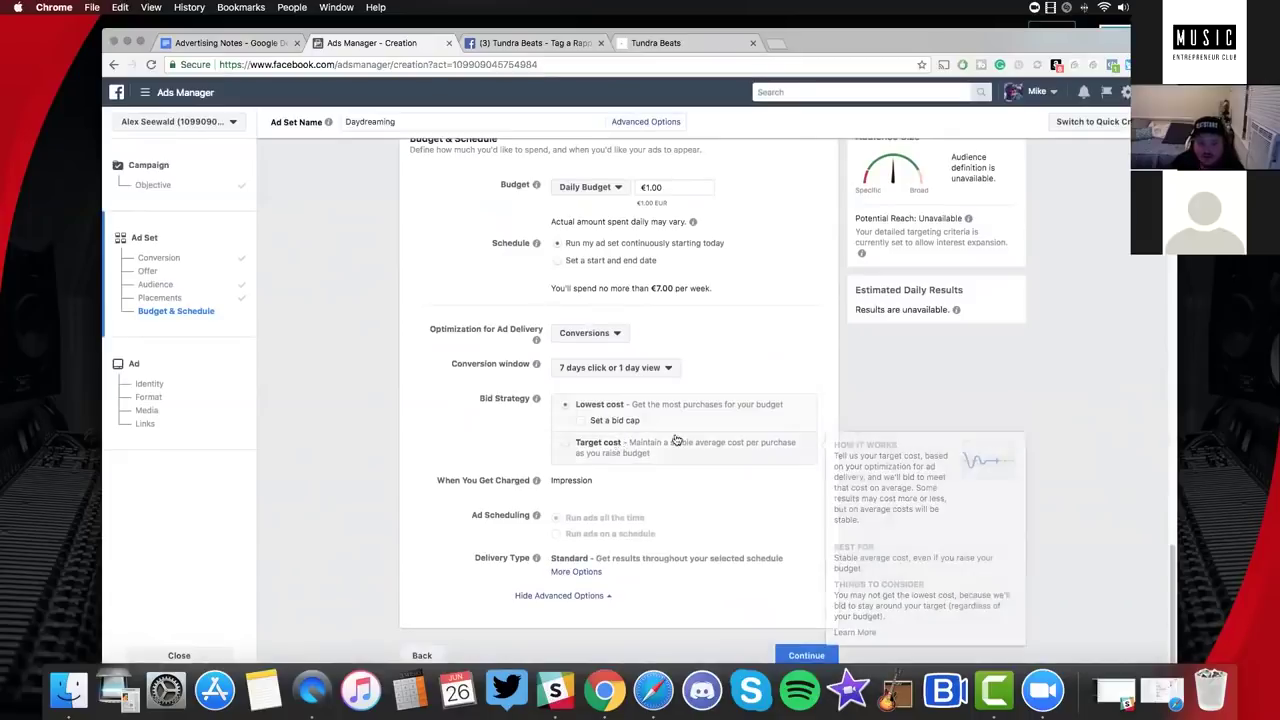
{"action": "left_click", "coordinate": [630, 370]}
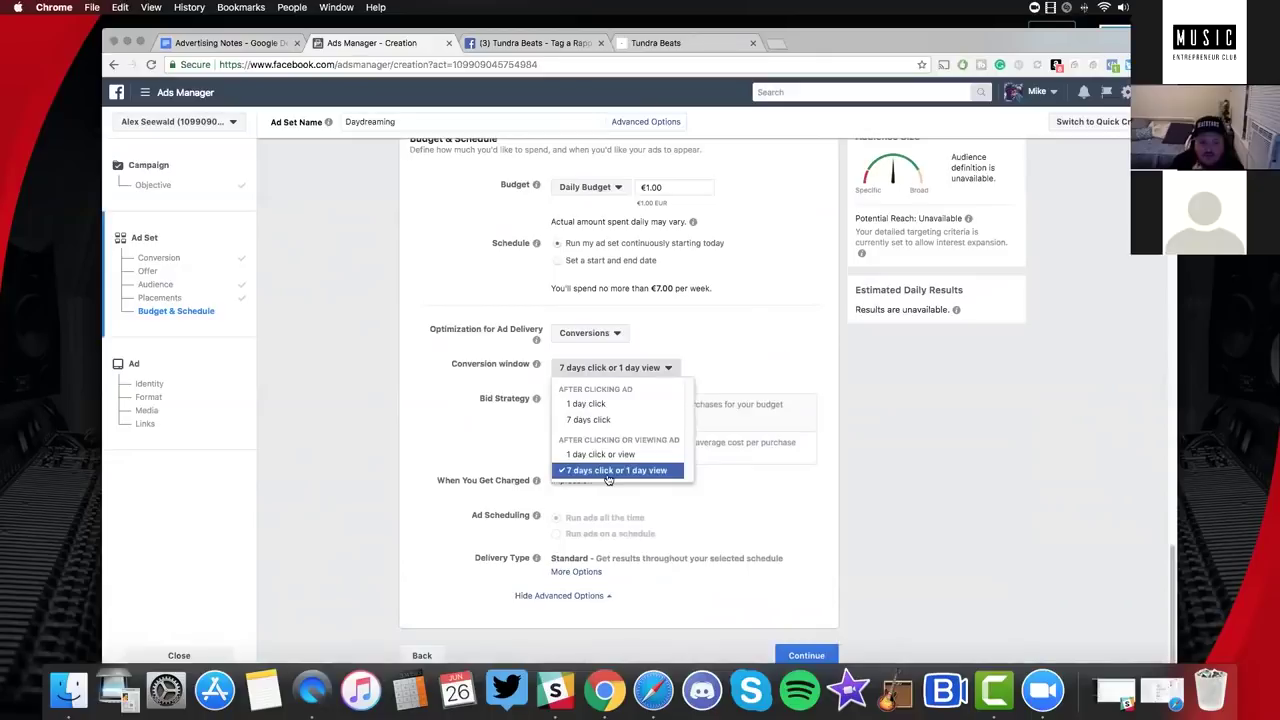
{"action": "left_click", "coordinate": [622, 470]}
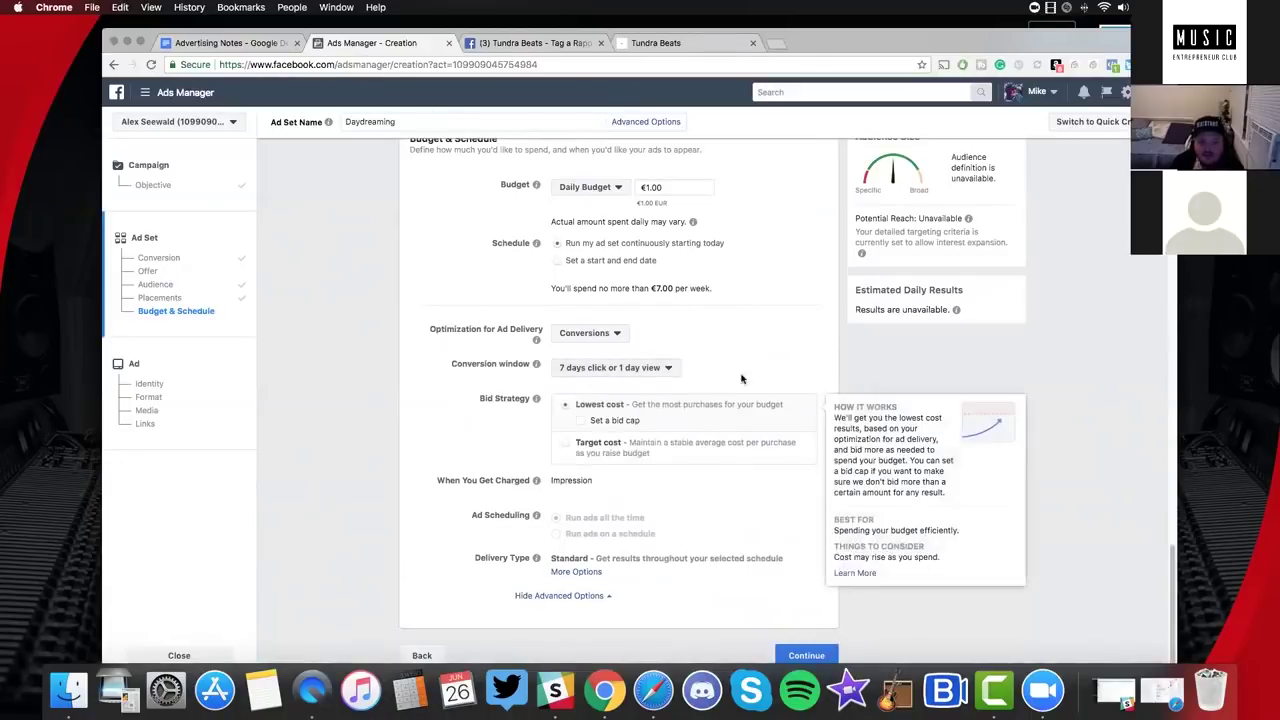
{"action": "mouse_move", "coordinate": [712, 467]}
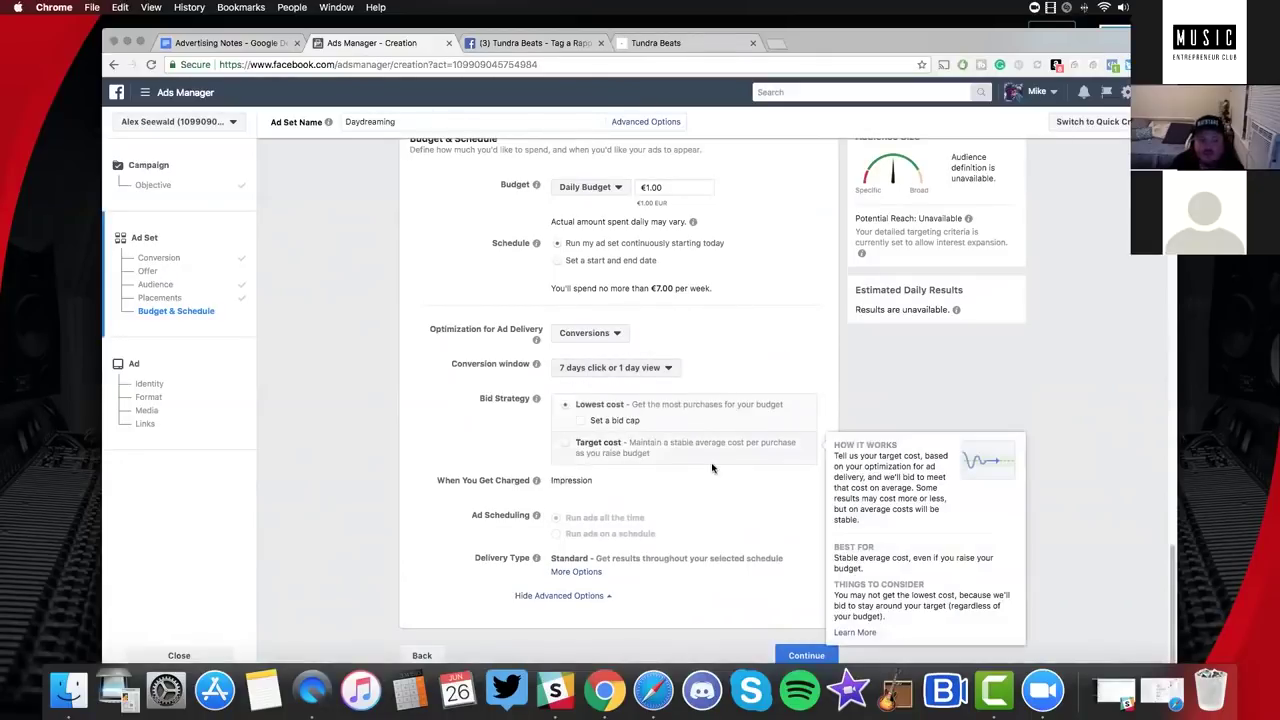
{"action": "left_click", "coordinate": [806, 656]}
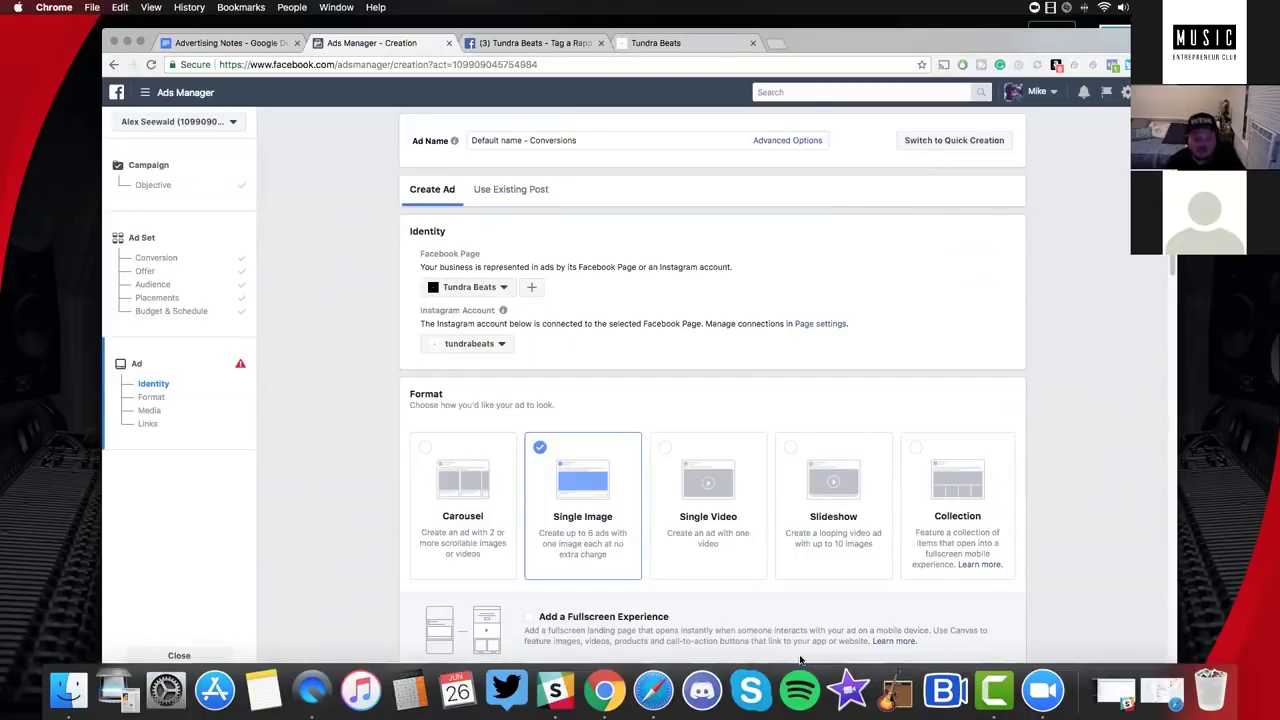
Rename the new ad "Daydreaming".
{"action": "left_click", "coordinate": [600, 142]}
{"action": "key", "text": "super+a"}
{"action": "type", "text": "Daydreamin"}
{"action": "left_click", "coordinate": [687, 279]}
{"action": "scroll", "coordinate": [687, 279], "scroll_direction": "down", "scroll_amount": 3}
{"action": "scroll", "coordinate": [687, 279], "scroll_direction": "up", "scroll_amount": 3}
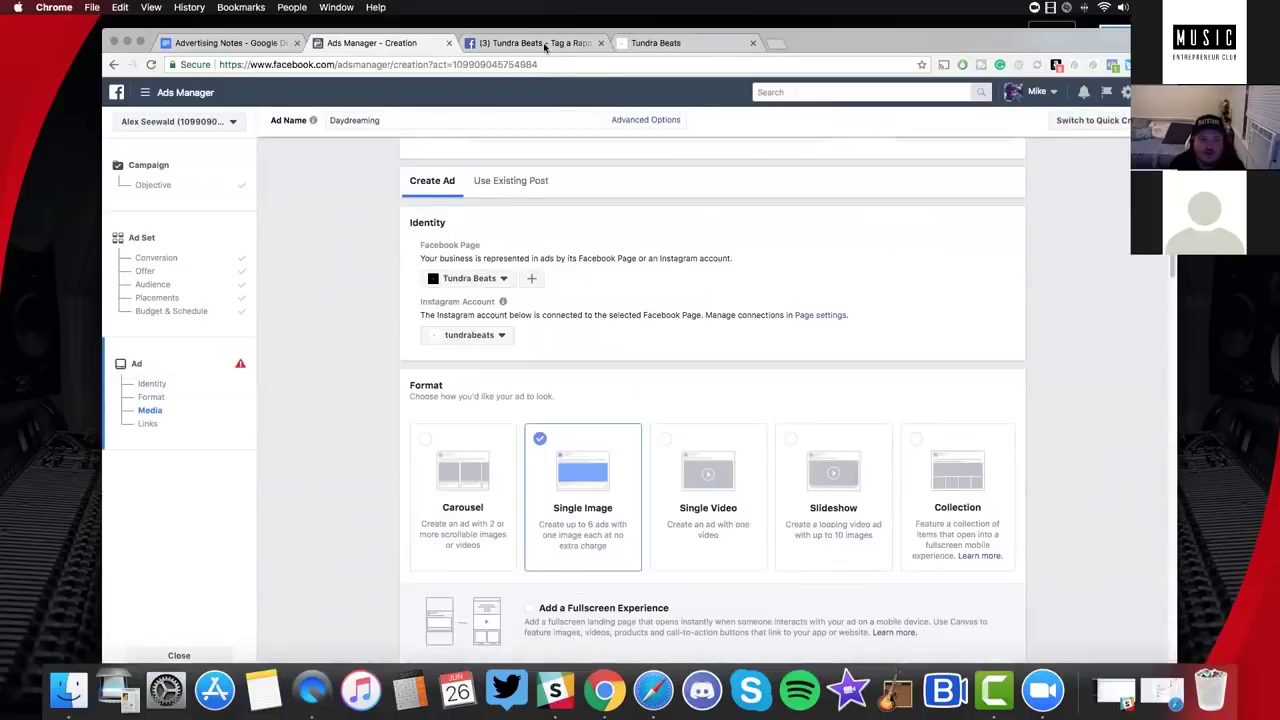
Copy the post ID from the web address of the Tundra Beats post "Tag a Rapper Who would Kill This".
{"action": "left_click", "coordinate": [535, 43]}
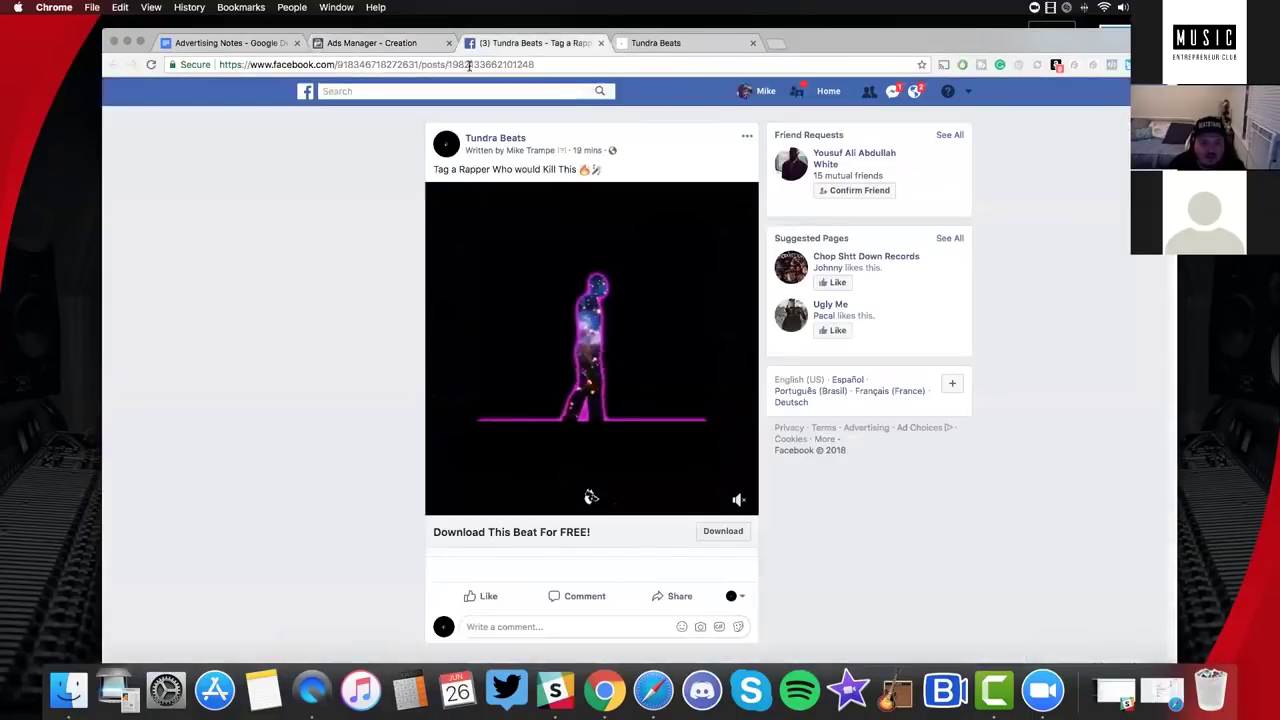
{"action": "left_click_drag", "start_coordinate": [535, 64], "coordinate": [449, 64]}
{"action": "key", "text": "super+c"}
{"action": "left_click", "coordinate": [410, 43]}
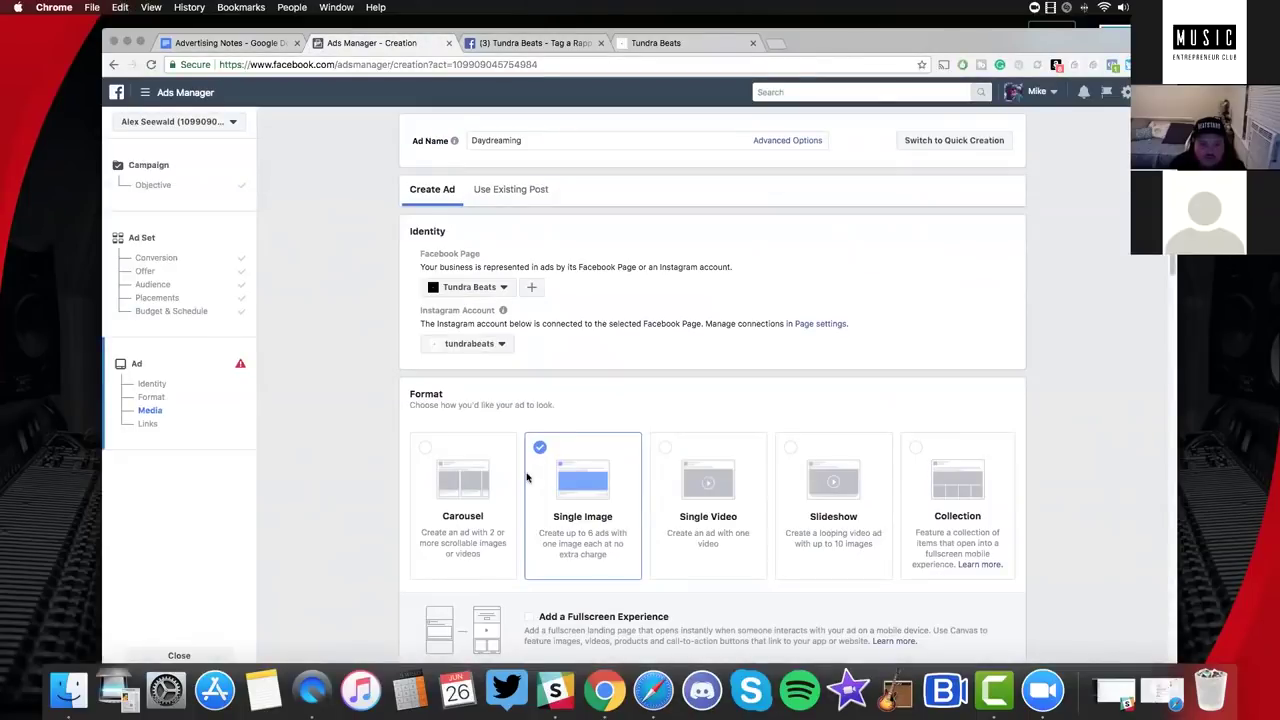
Base the ad on an existing post by entering the copied post ID, and check its preview.
{"action": "scroll", "coordinate": [527, 478], "scroll_direction": "down", "scroll_amount": 4}
{"action": "scroll", "coordinate": [572, 320], "scroll_direction": "up", "scroll_amount": 4}
{"action": "left_click", "coordinate": [511, 189]}
{"action": "scroll", "coordinate": [486, 371], "scroll_direction": "down", "scroll_amount": 2}
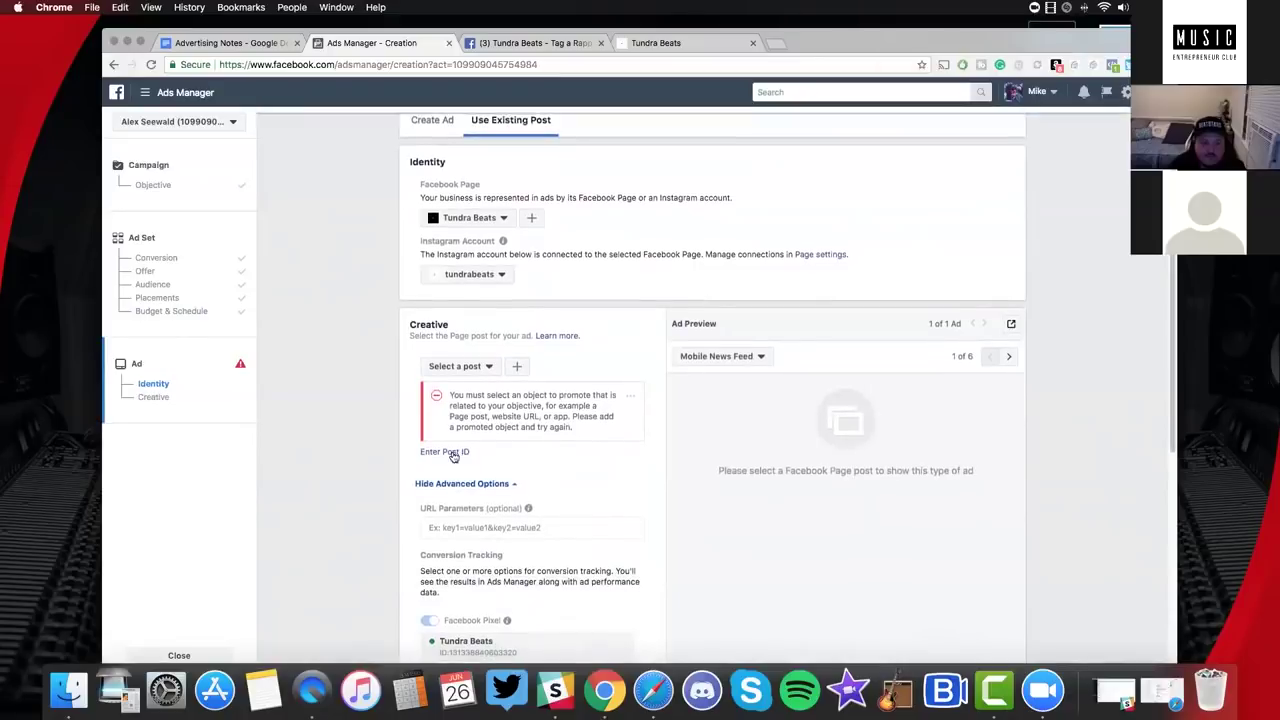
{"action": "left_click", "coordinate": [450, 452]}
{"action": "key", "text": "super+v"}
{"action": "key", "text": "Return"}
{"action": "scroll", "coordinate": [350, 364], "scroll_direction": "down", "scroll_amount": 2}
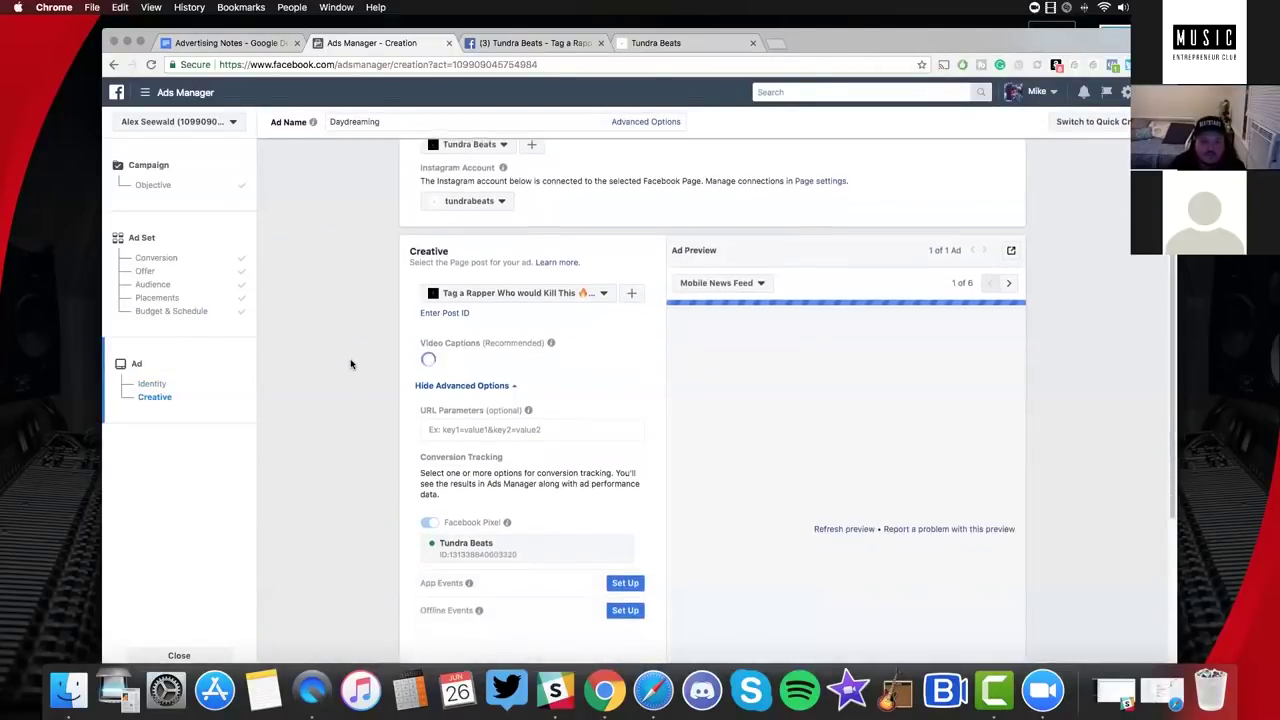
{"action": "scroll", "coordinate": [640, 410], "scroll_direction": "up", "scroll_amount": 1}
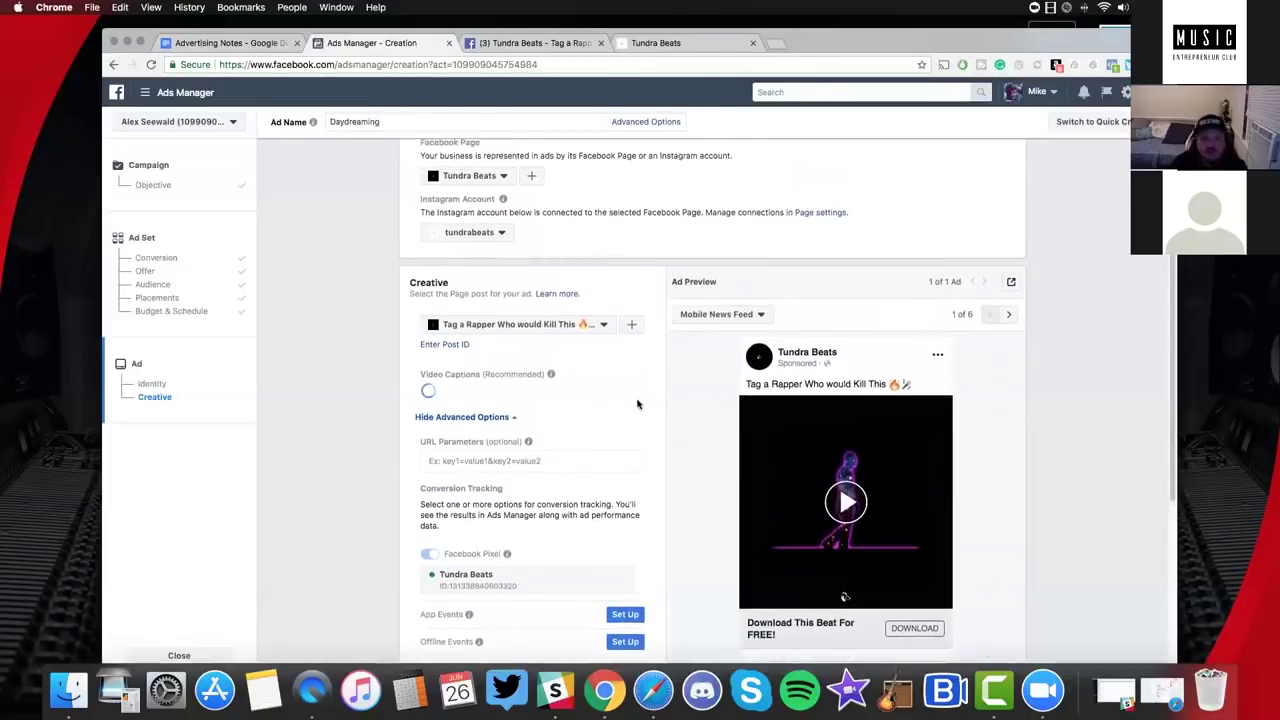
{"action": "scroll", "coordinate": [637, 404], "scroll_direction": "up", "scroll_amount": 4}
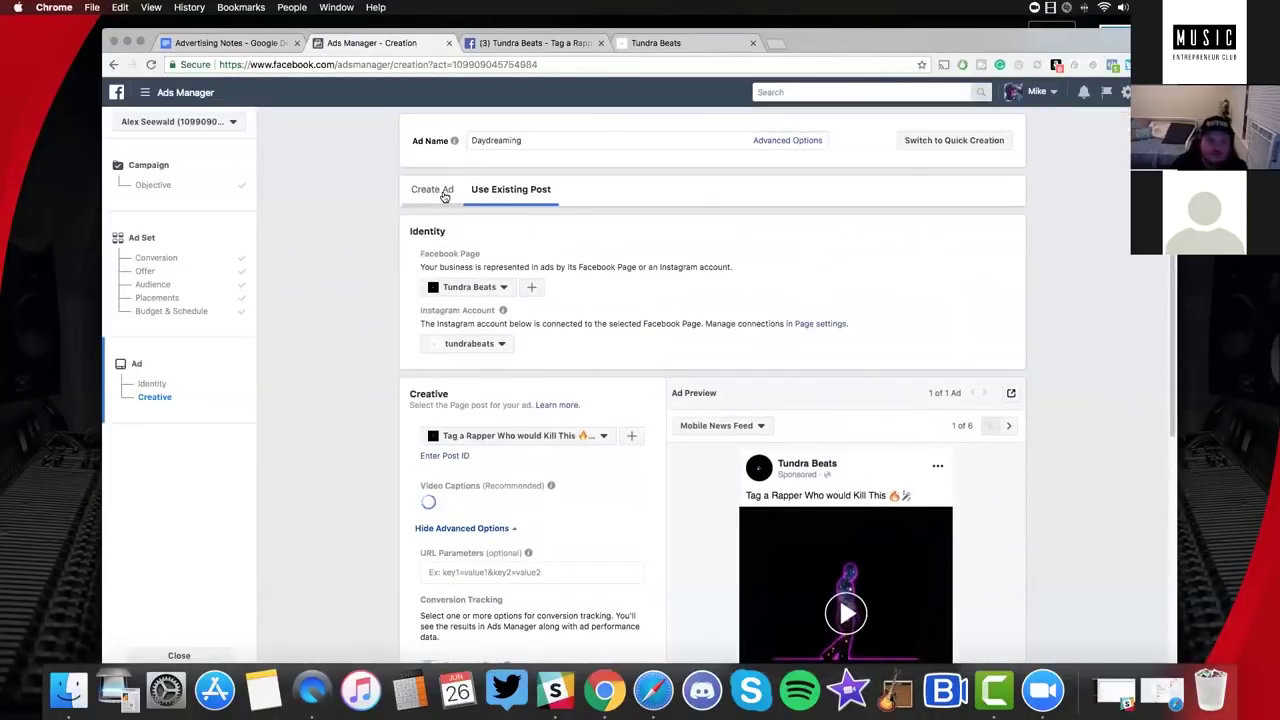
Return to creating a new ad and choose the Carousel format.
{"action": "left_click", "coordinate": [432, 189]}
{"action": "scroll", "coordinate": [739, 443], "scroll_direction": "down", "scroll_amount": 1}
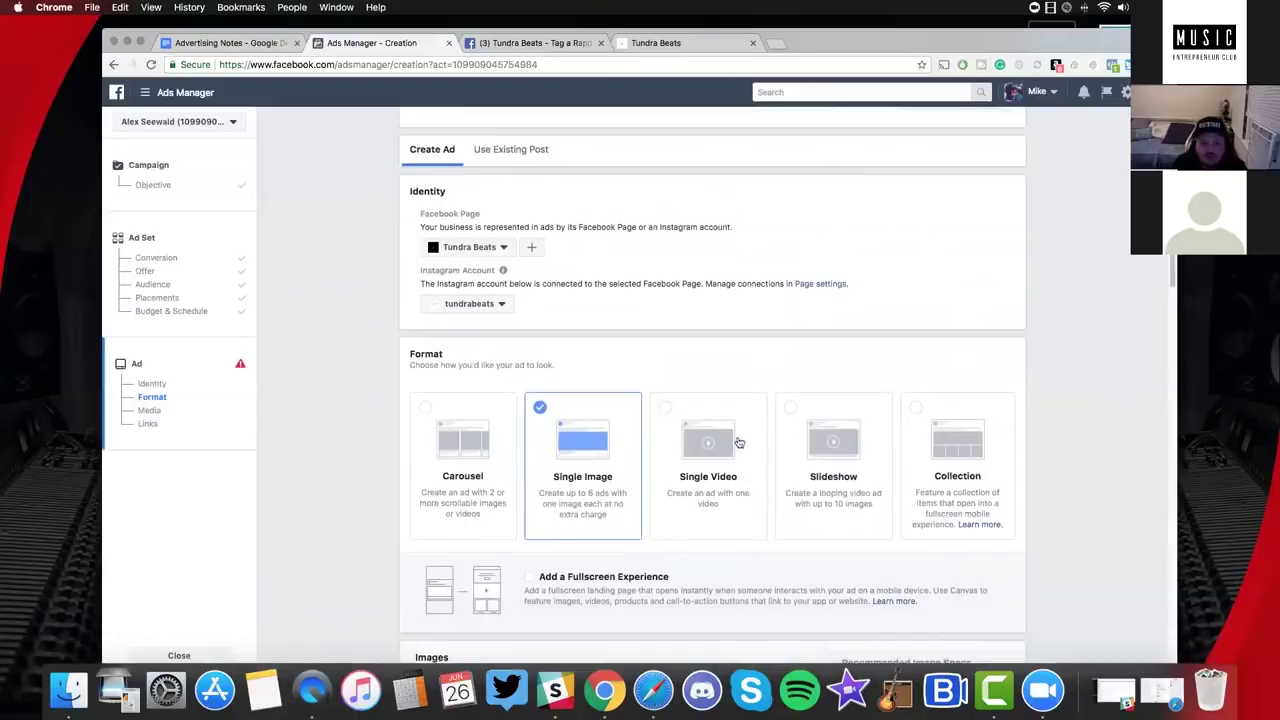
{"action": "left_click", "coordinate": [486, 455]}
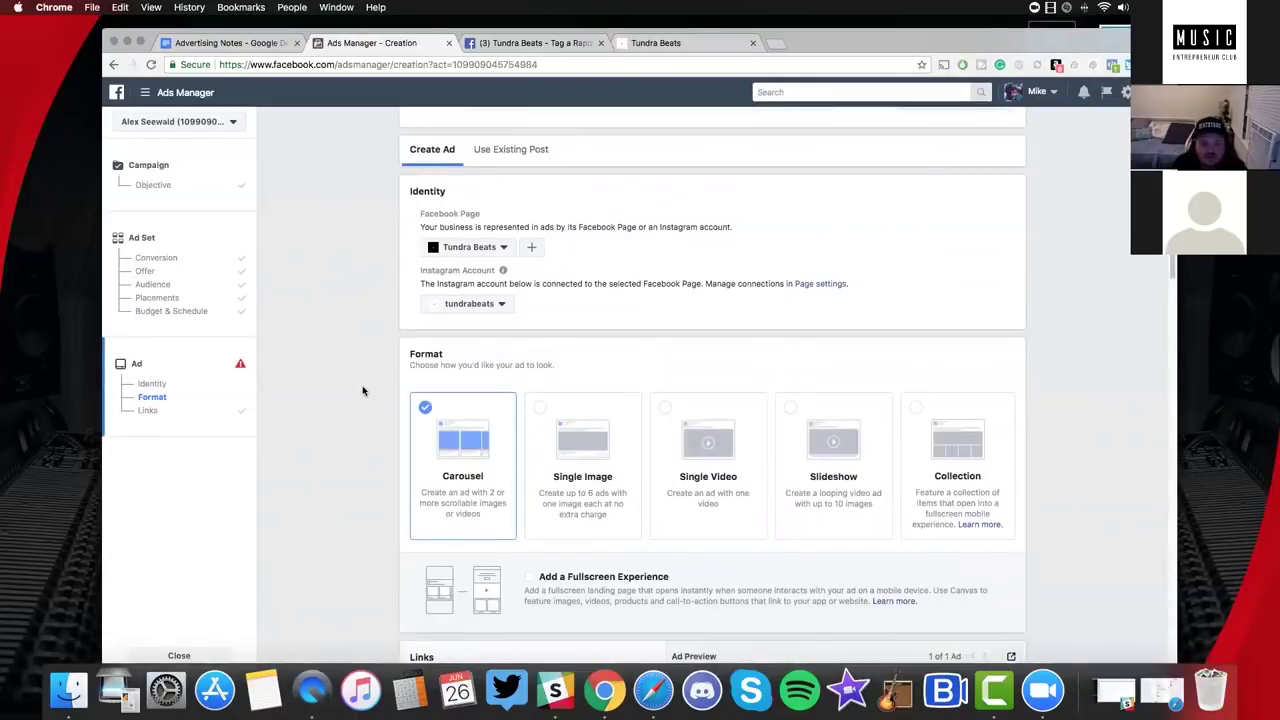
{"action": "scroll", "coordinate": [363, 390], "scroll_direction": "down", "scroll_amount": 5}
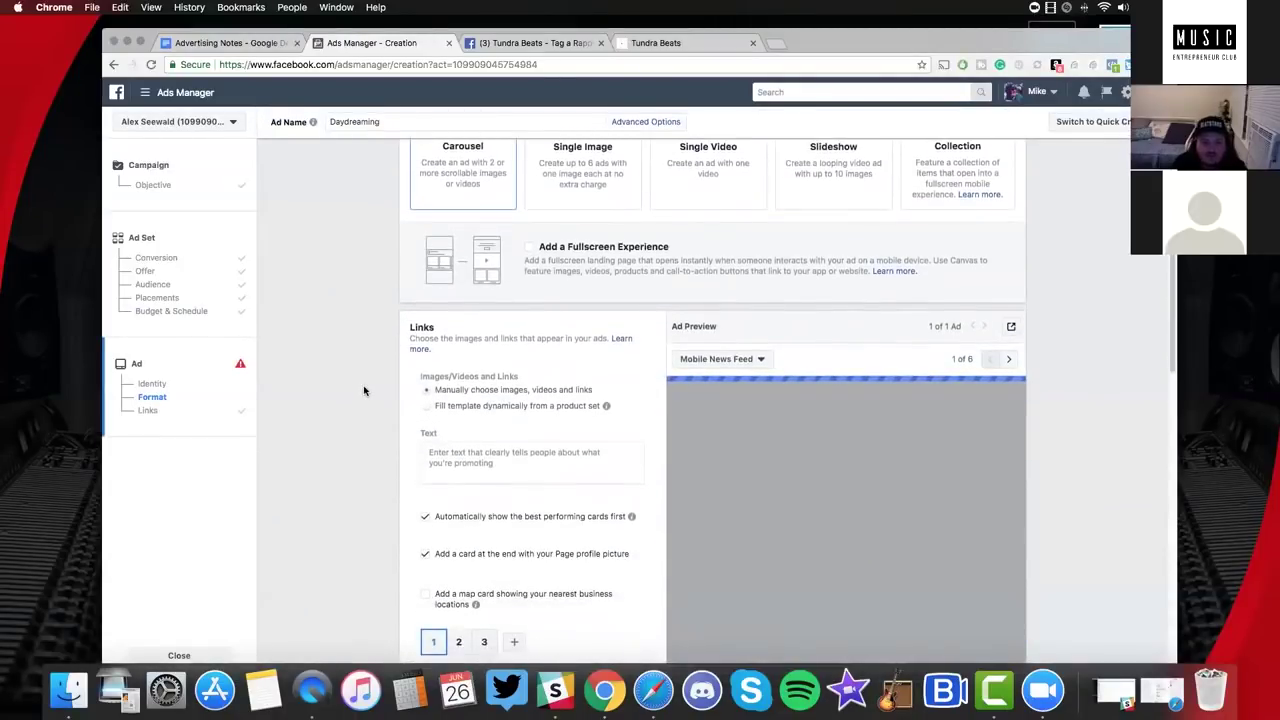
{"action": "scroll", "coordinate": [364, 390], "scroll_direction": "down", "scroll_amount": 1}
{"action": "scroll", "coordinate": [364, 390], "scroll_direction": "up", "scroll_amount": 4}
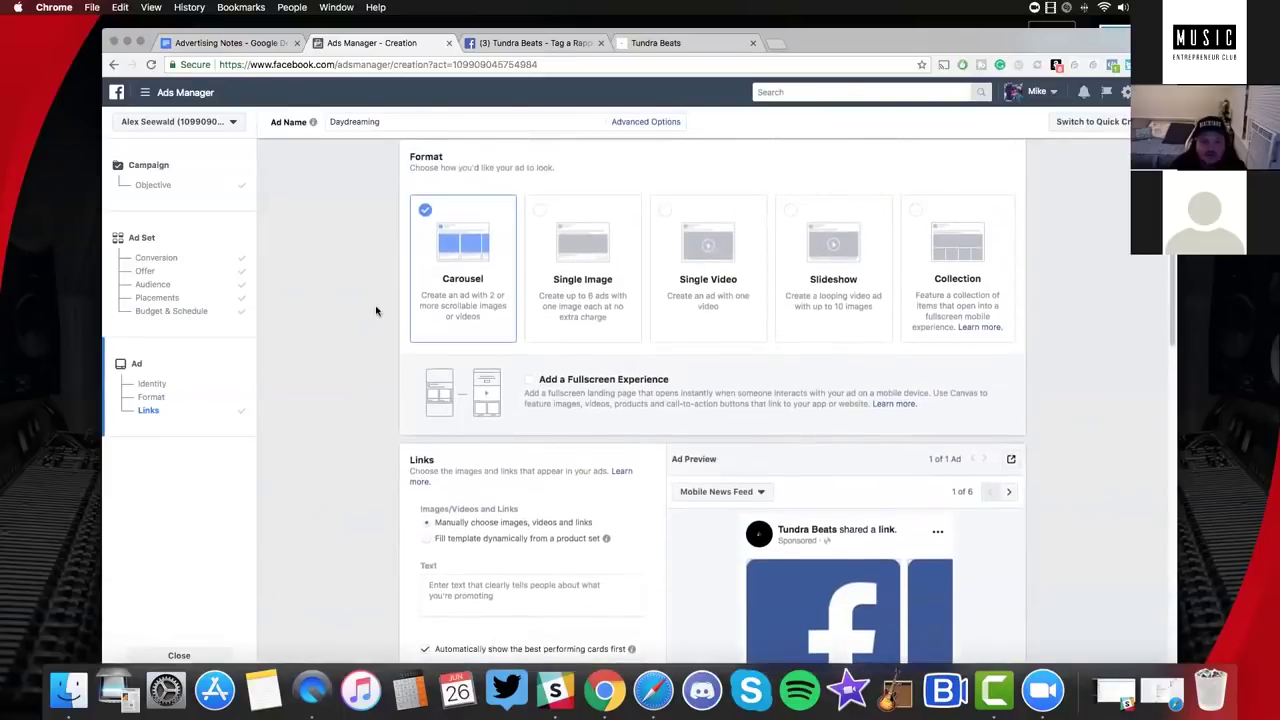
{"action": "scroll", "coordinate": [376, 312], "scroll_direction": "down", "scroll_amount": 5}
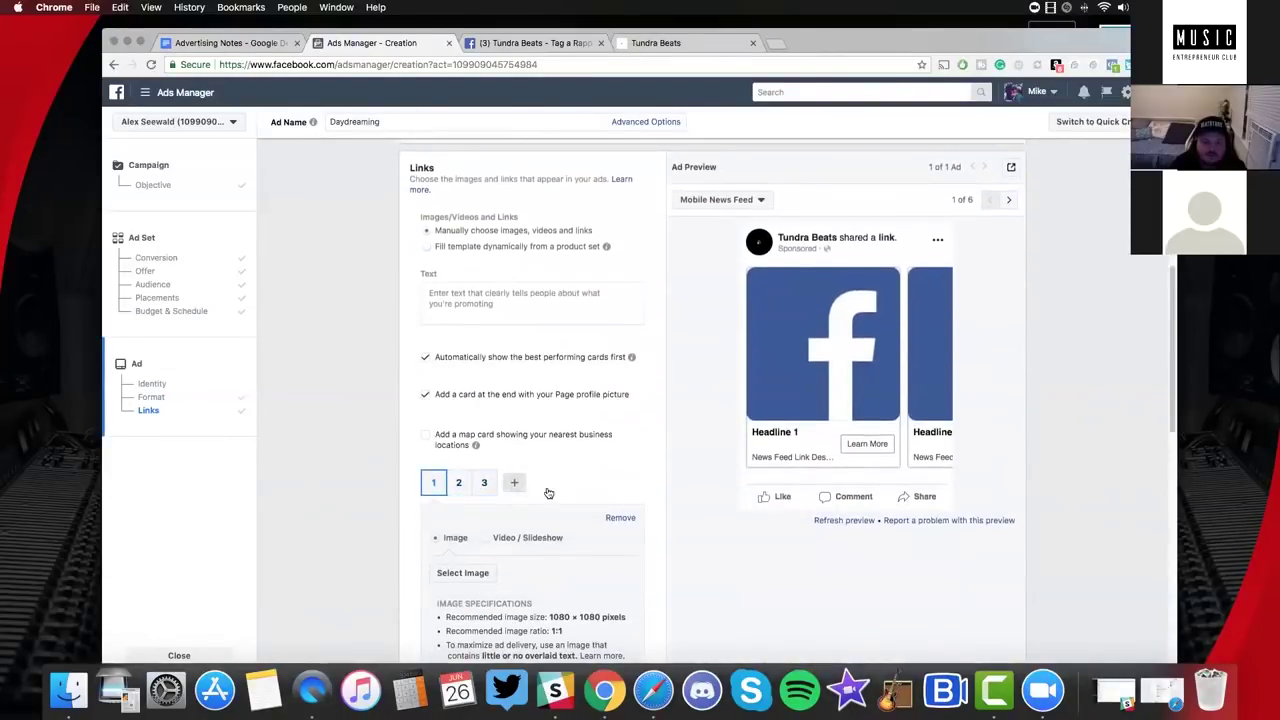
Expand the carousel to ten cards and go back to the first card.
{"action": "left_click", "coordinate": [511, 484]}
{"action": "left_click", "coordinate": [540, 482]}
{"action": "left_click", "coordinate": [565, 482]}
{"action": "left_click", "coordinate": [590, 482]}
{"action": "left_click", "coordinate": [593, 483]}
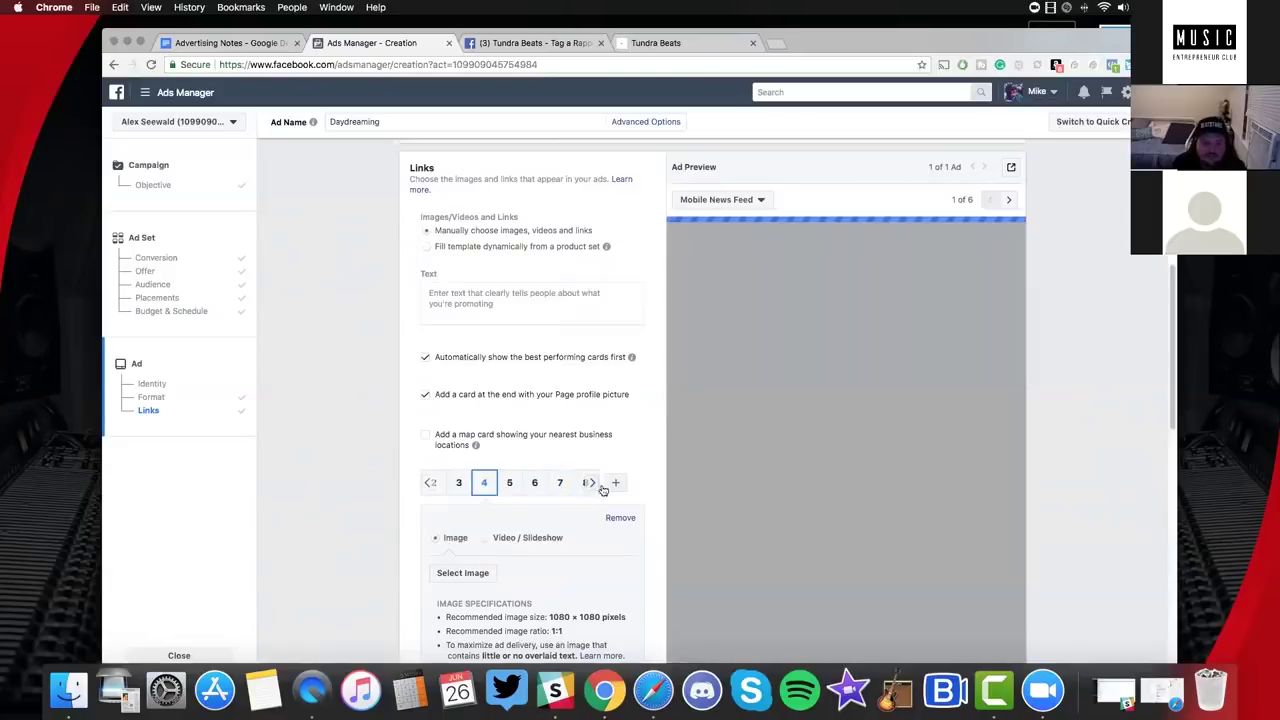
{"action": "left_click", "coordinate": [614, 482]}
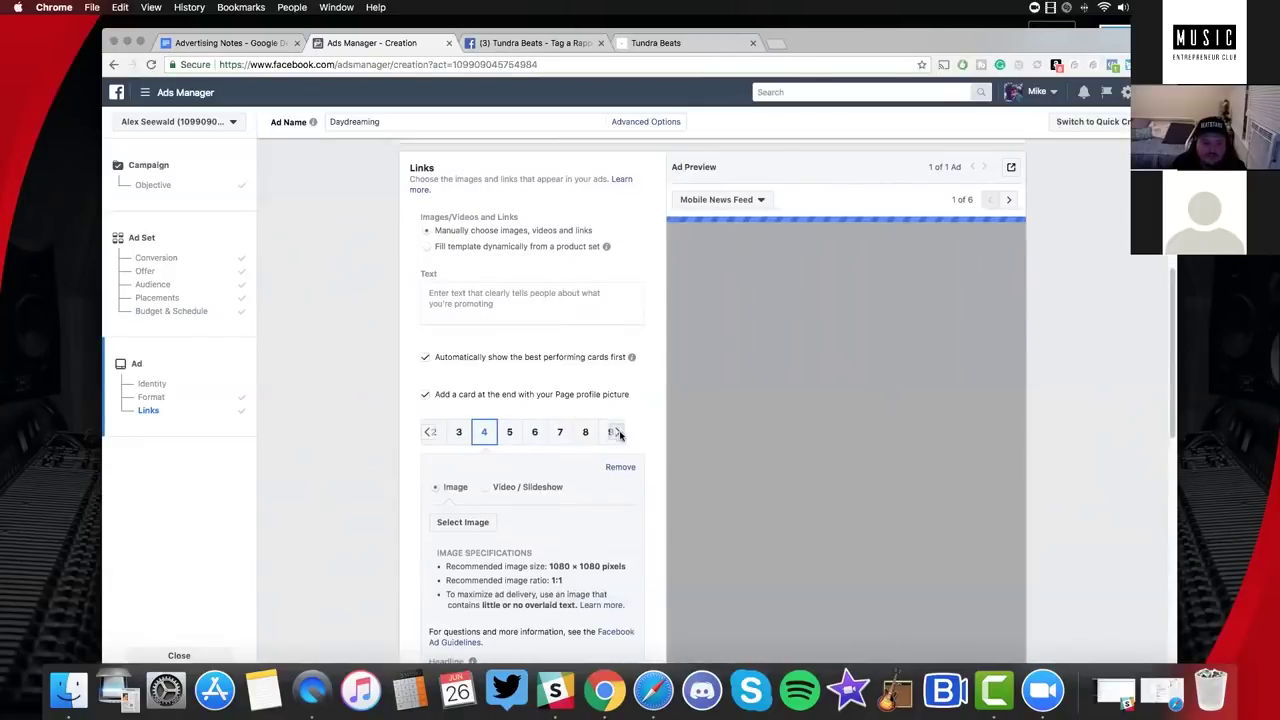
{"action": "left_click", "coordinate": [617, 432]}
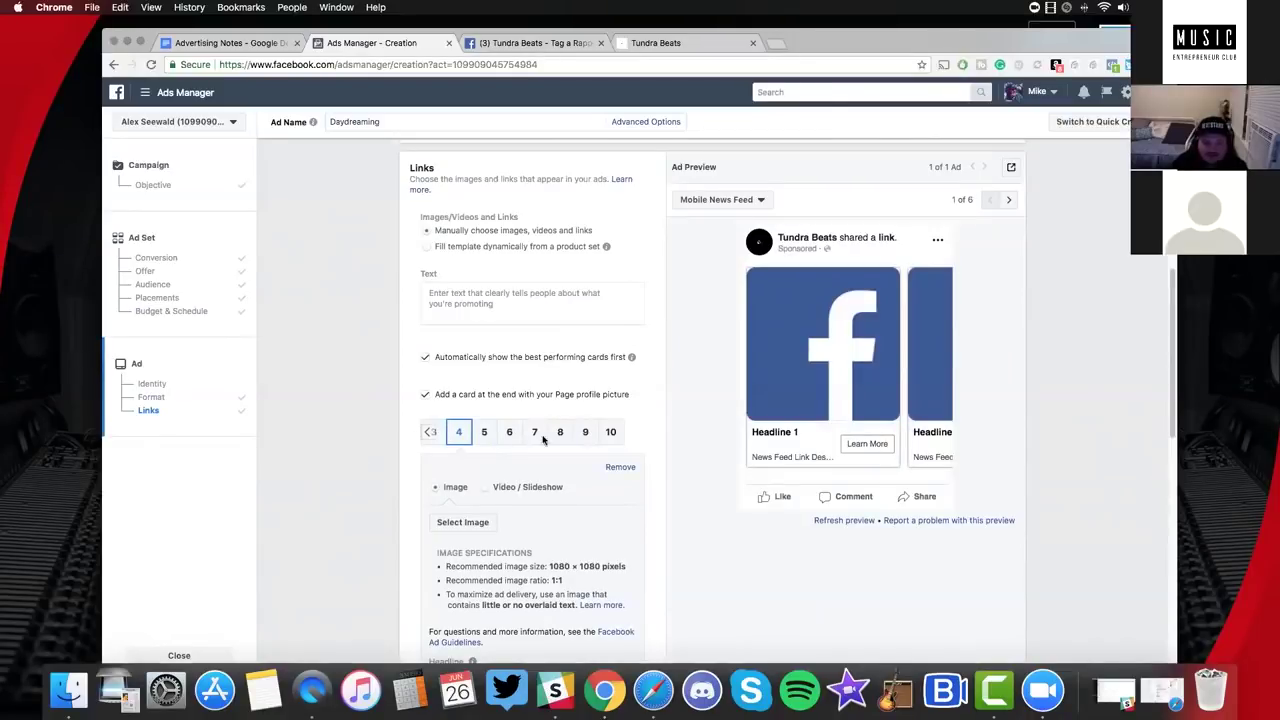
{"action": "left_click", "coordinate": [433, 431]}
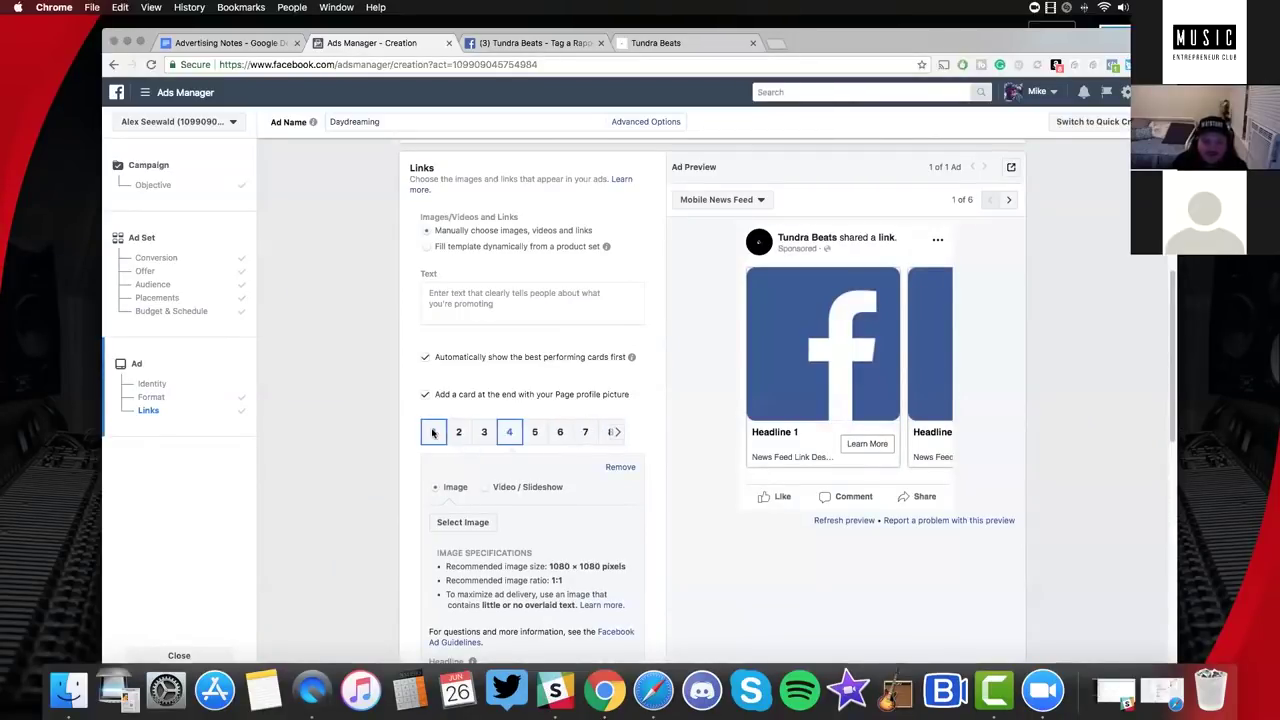
Look over the carousel ad's format, text, link and first card settings.
{"action": "scroll", "coordinate": [415, 376], "scroll_direction": "down", "scroll_amount": 4}
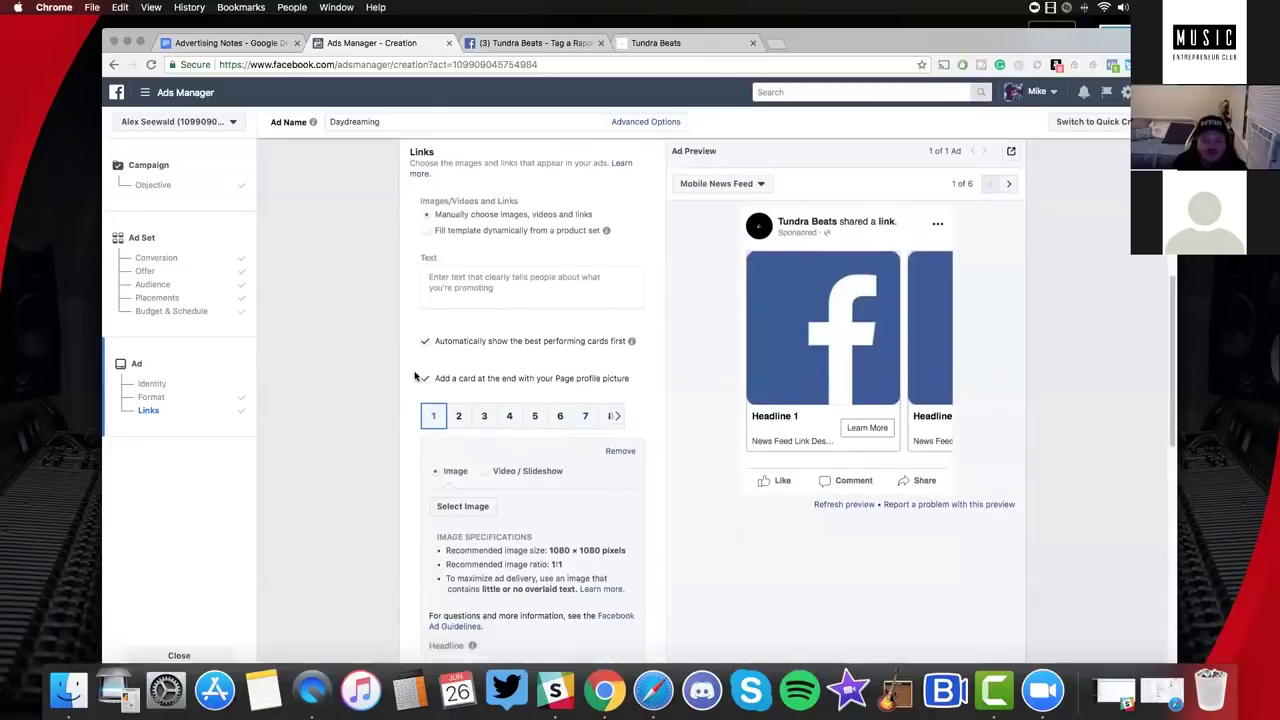
{"action": "scroll", "coordinate": [416, 376], "scroll_direction": "up", "scroll_amount": 9}
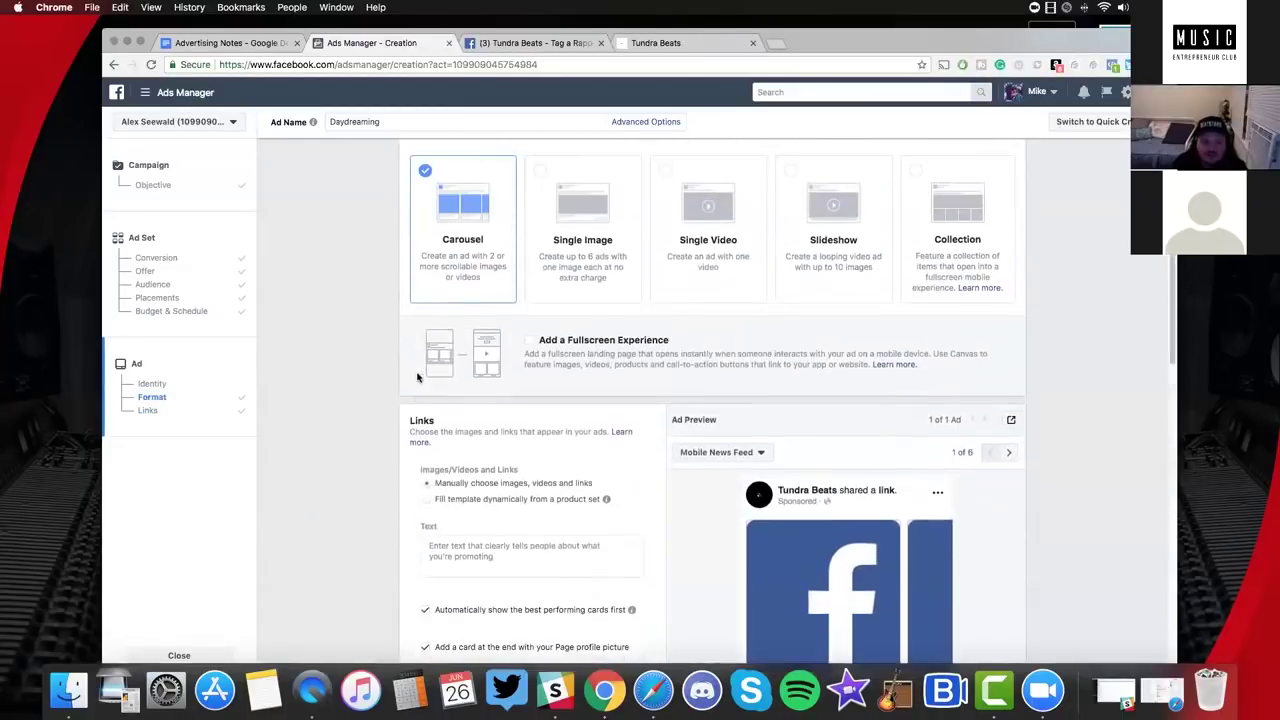
{"action": "scroll", "coordinate": [415, 378], "scroll_direction": "down", "scroll_amount": 4}
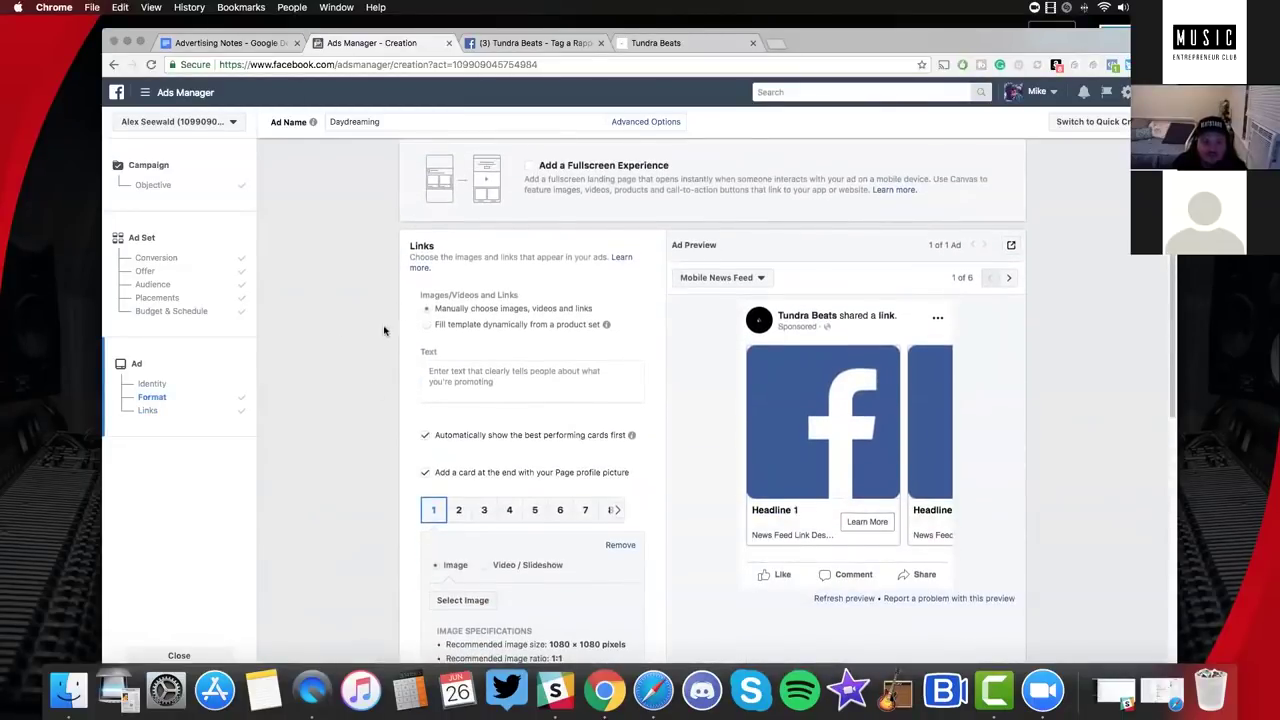
{"action": "scroll", "coordinate": [494, 314], "scroll_direction": "down", "scroll_amount": 1}
{"action": "scroll", "coordinate": [387, 335], "scroll_direction": "down", "scroll_amount": 10}
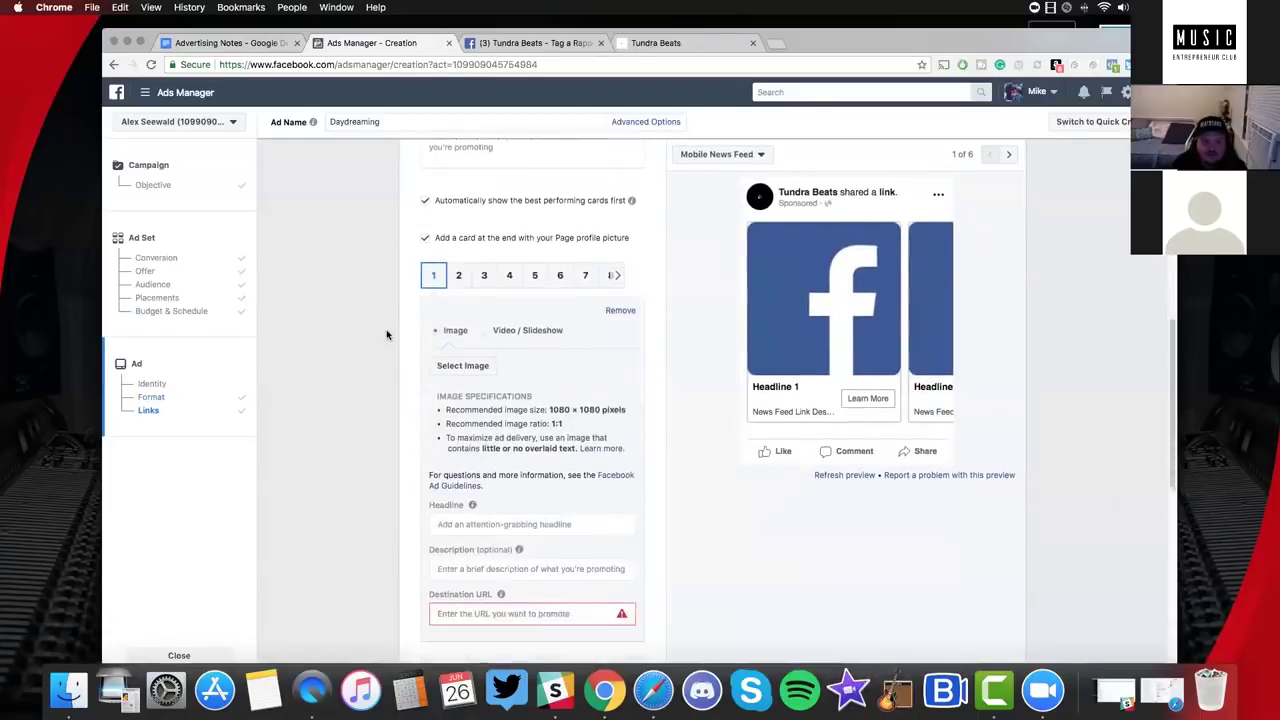
{"action": "scroll", "coordinate": [388, 336], "scroll_direction": "up", "scroll_amount": 15}
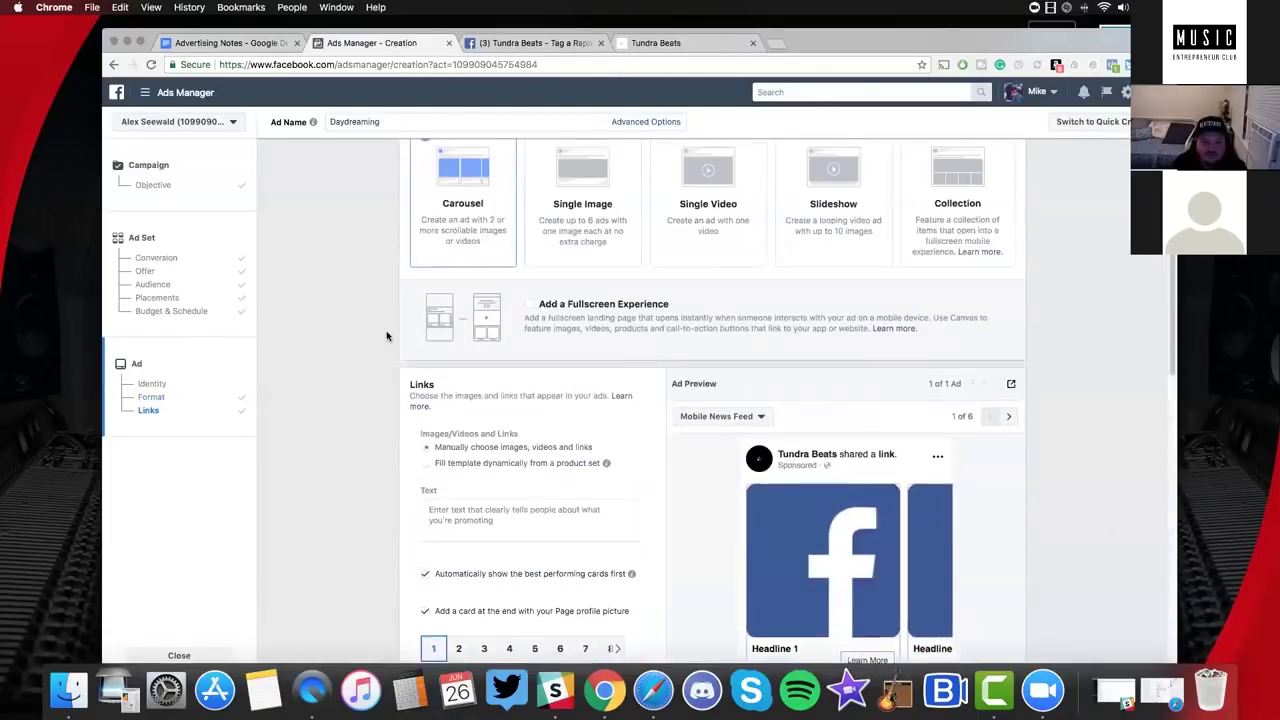
{"action": "scroll", "coordinate": [423, 430], "scroll_direction": "down", "scroll_amount": 6}
{"action": "scroll", "coordinate": [515, 450], "scroll_direction": "up", "scroll_amount": 2}
{"action": "scroll", "coordinate": [515, 450], "scroll_direction": "down", "scroll_amount": 2}
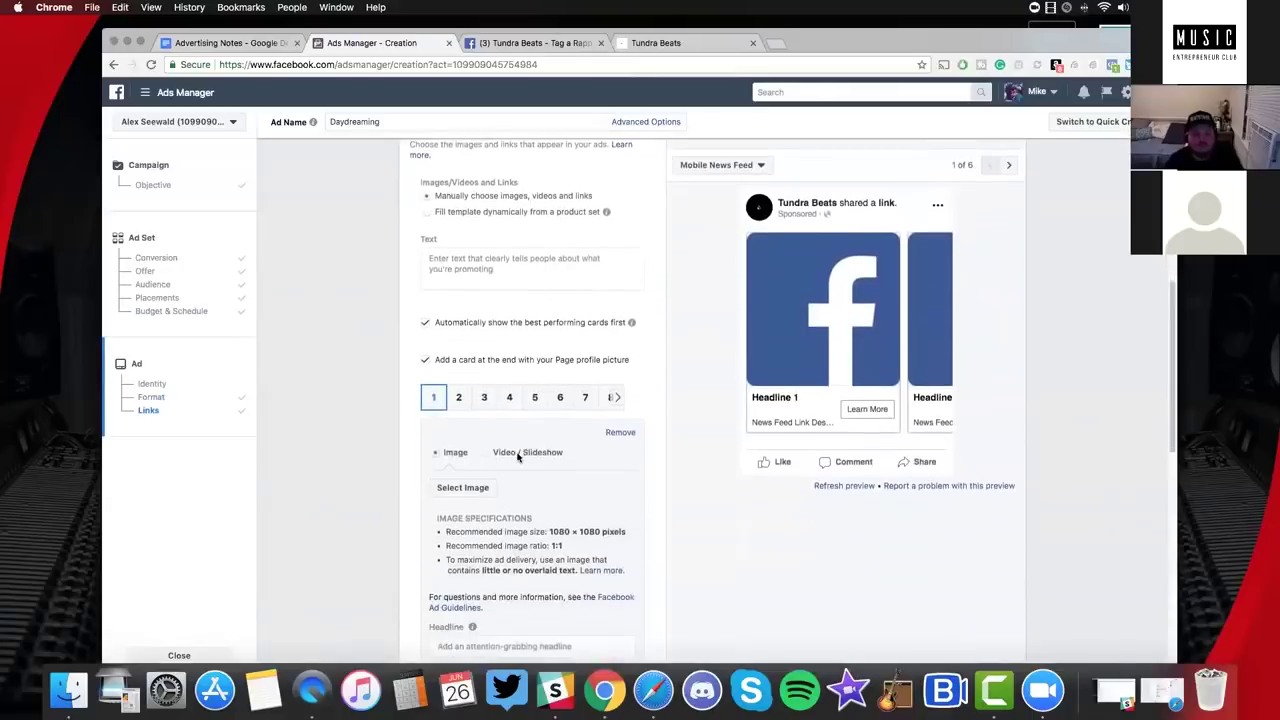
{"action": "scroll", "coordinate": [515, 402], "scroll_direction": "down", "scroll_amount": 1}
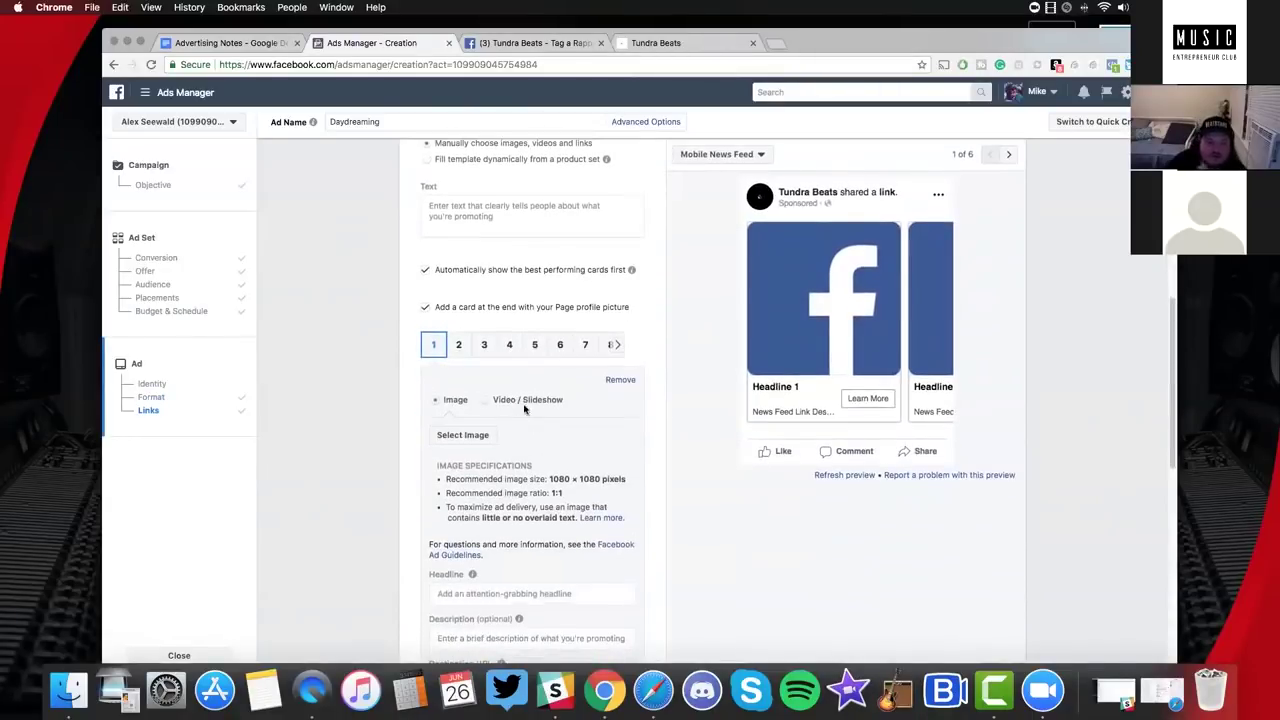
Switch the first carousel card to video and use "Day dreaming ad .mp4" from the account videos.
{"action": "left_click", "coordinate": [511, 401]}
{"action": "scroll", "coordinate": [450, 350], "scroll_direction": "down", "scroll_amount": 2}
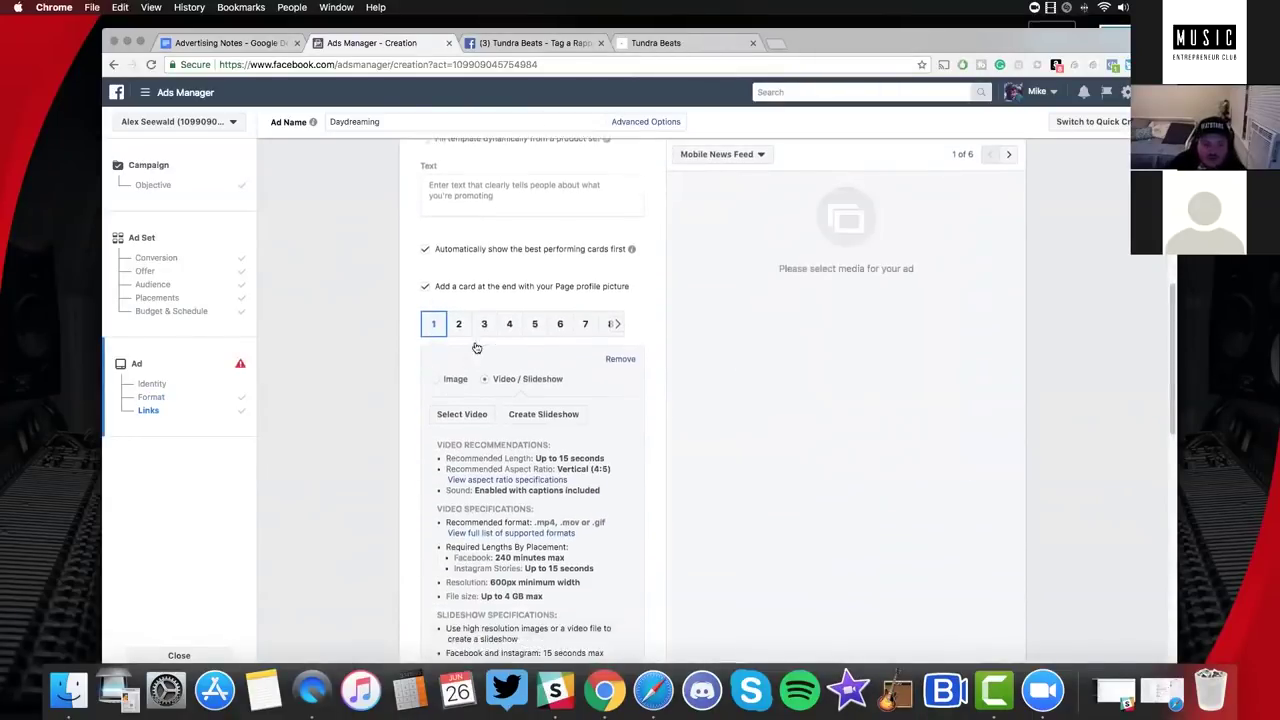
{"action": "left_click", "coordinate": [482, 345]}
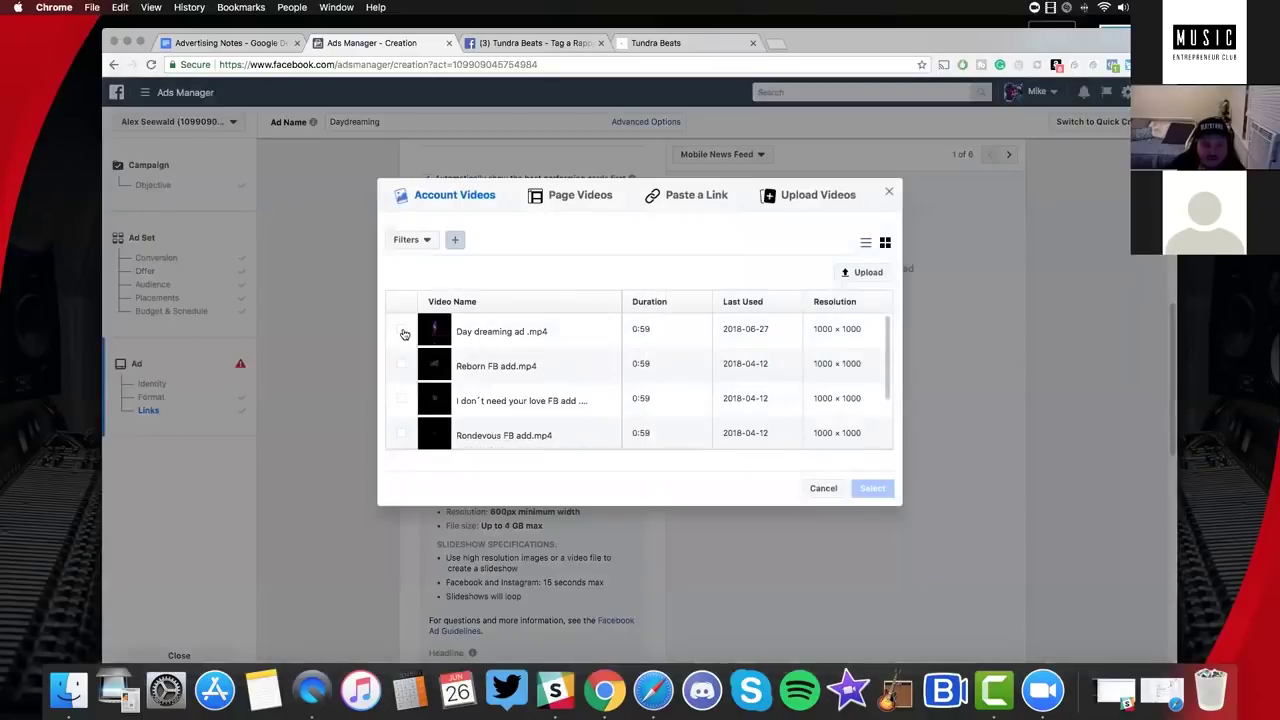
{"action": "left_click", "coordinate": [876, 488]}
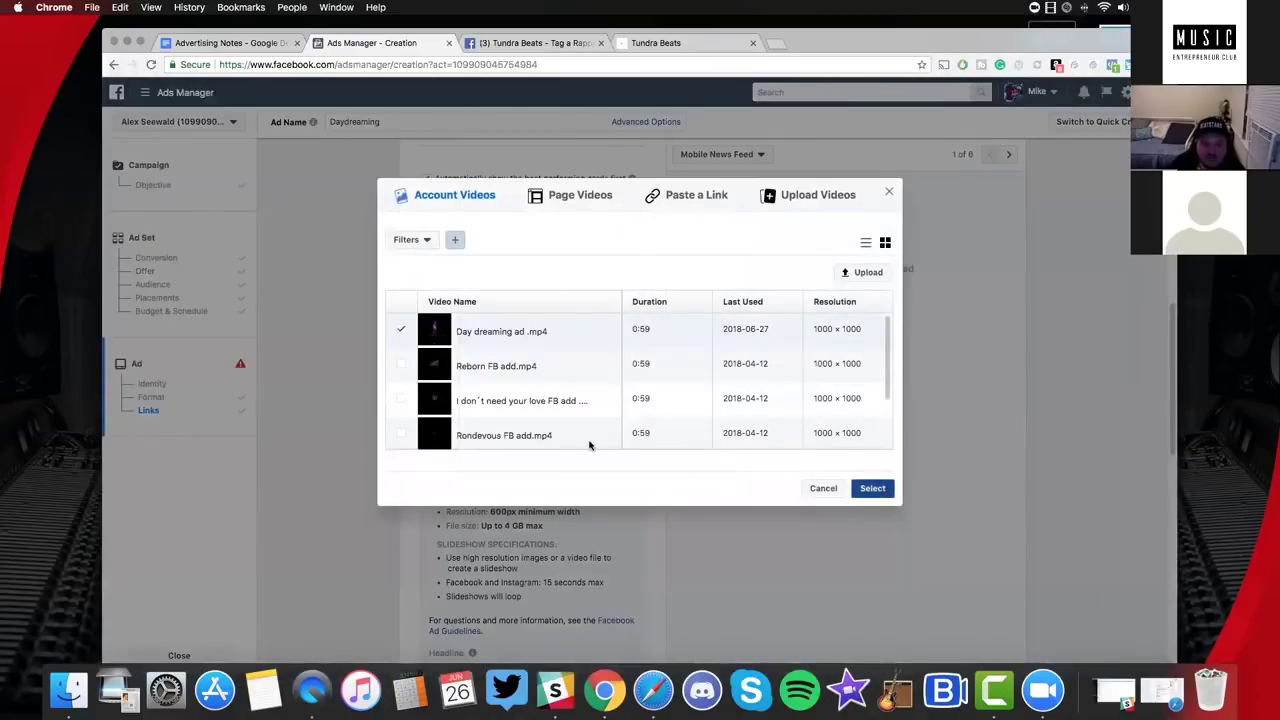
{"action": "scroll", "coordinate": [490, 330], "scroll_direction": "down", "scroll_amount": 1}
Switch the second carousel card to video and use "Reborn FB add.mp4" from the account videos.
{"action": "left_click", "coordinate": [458, 199]}
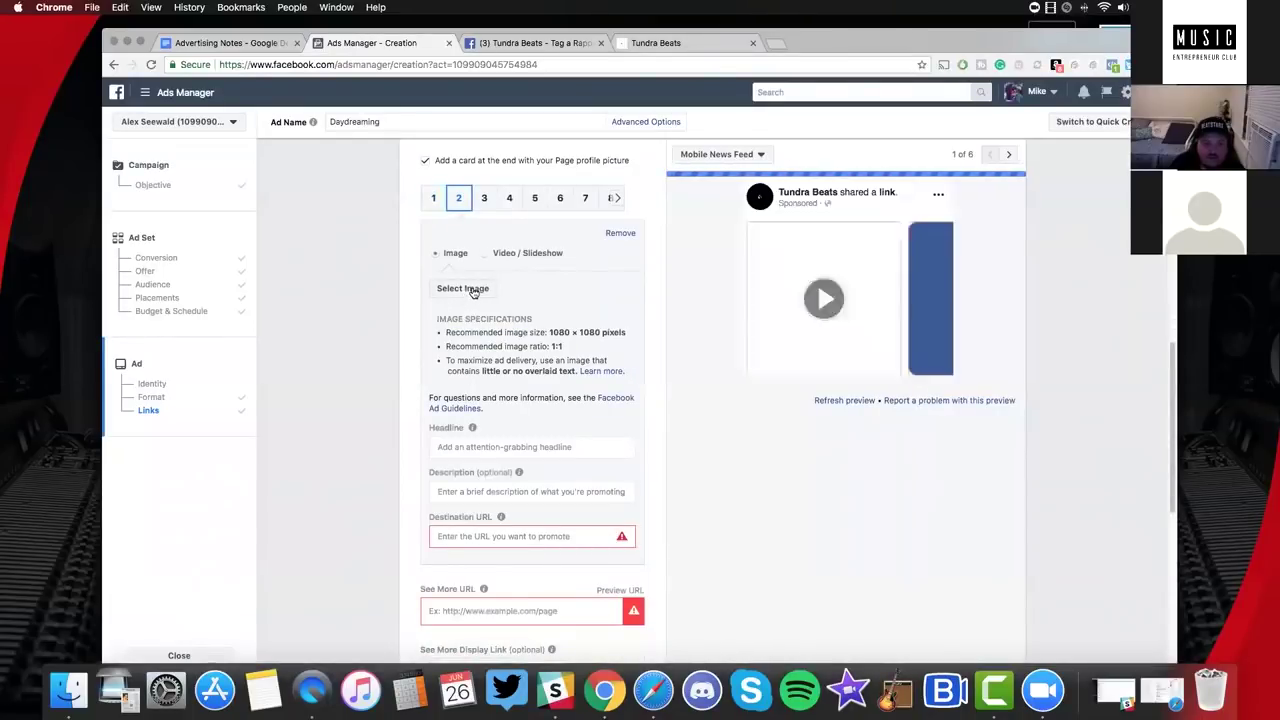
{"action": "left_click", "coordinate": [505, 253]}
{"action": "left_click", "coordinate": [462, 288]}
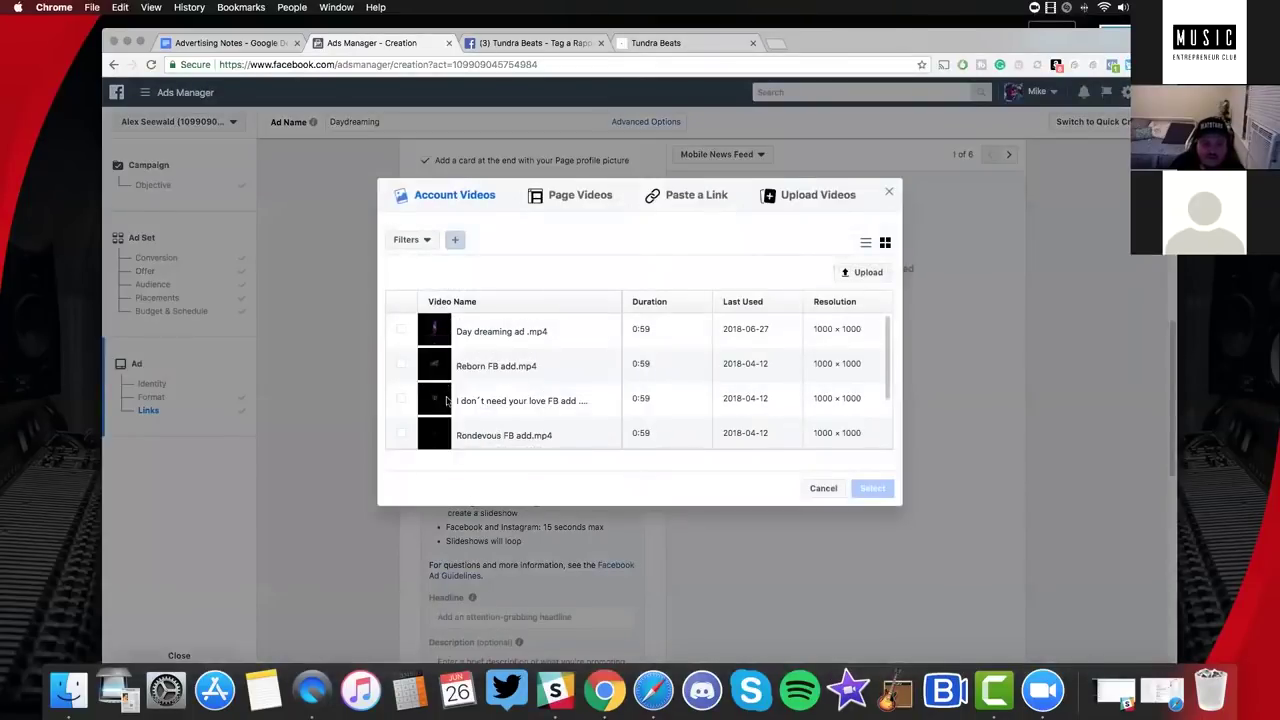
{"action": "left_click", "coordinate": [496, 366]}
{"action": "double_click", "coordinate": [486, 380]}
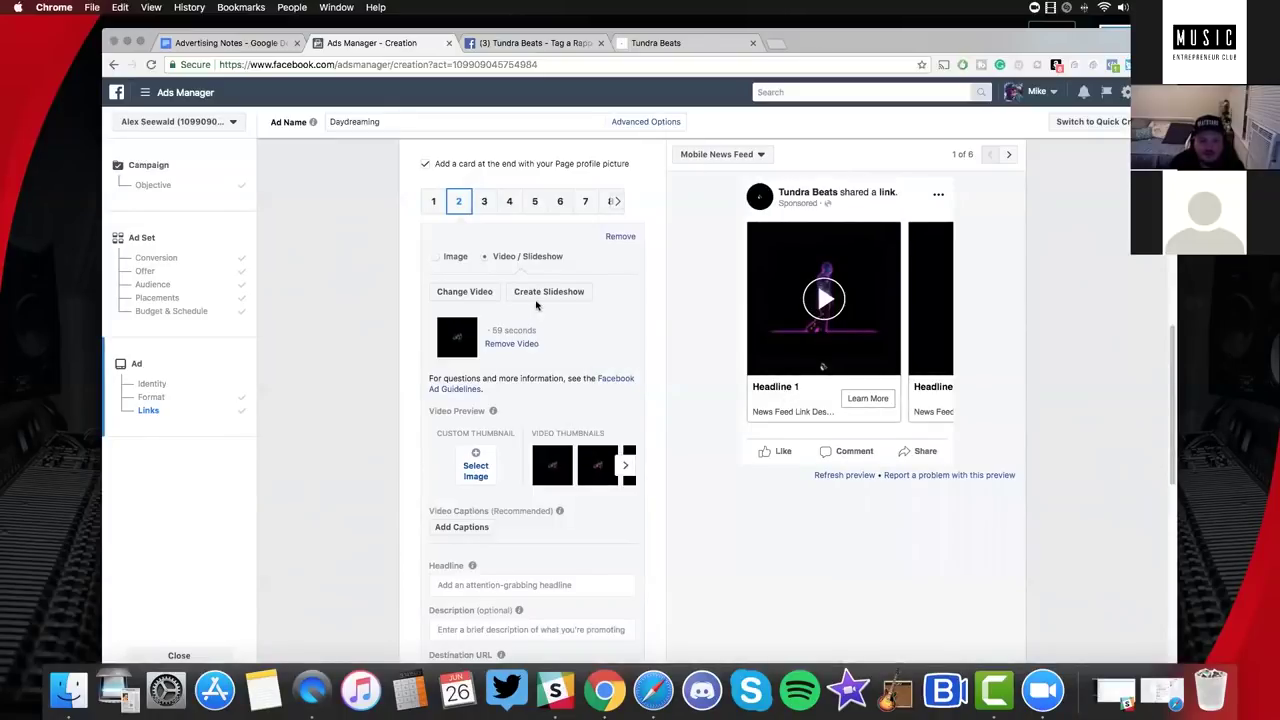
Set the first carousel card's headline to "Frank Ocean Type Beat".
{"action": "scroll", "coordinate": [447, 250], "scroll_direction": "down", "scroll_amount": 1}
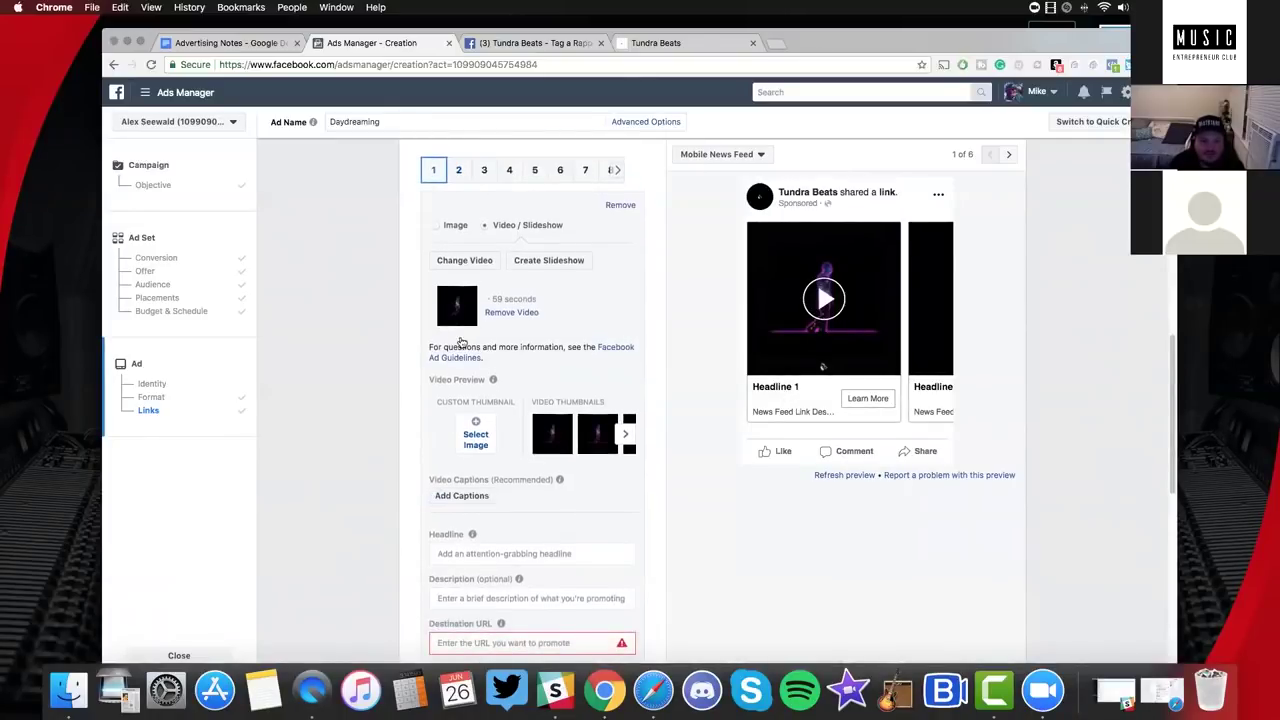
{"action": "scroll", "coordinate": [447, 420], "scroll_direction": "down", "scroll_amount": 3}
{"action": "left_click", "coordinate": [486, 459]}
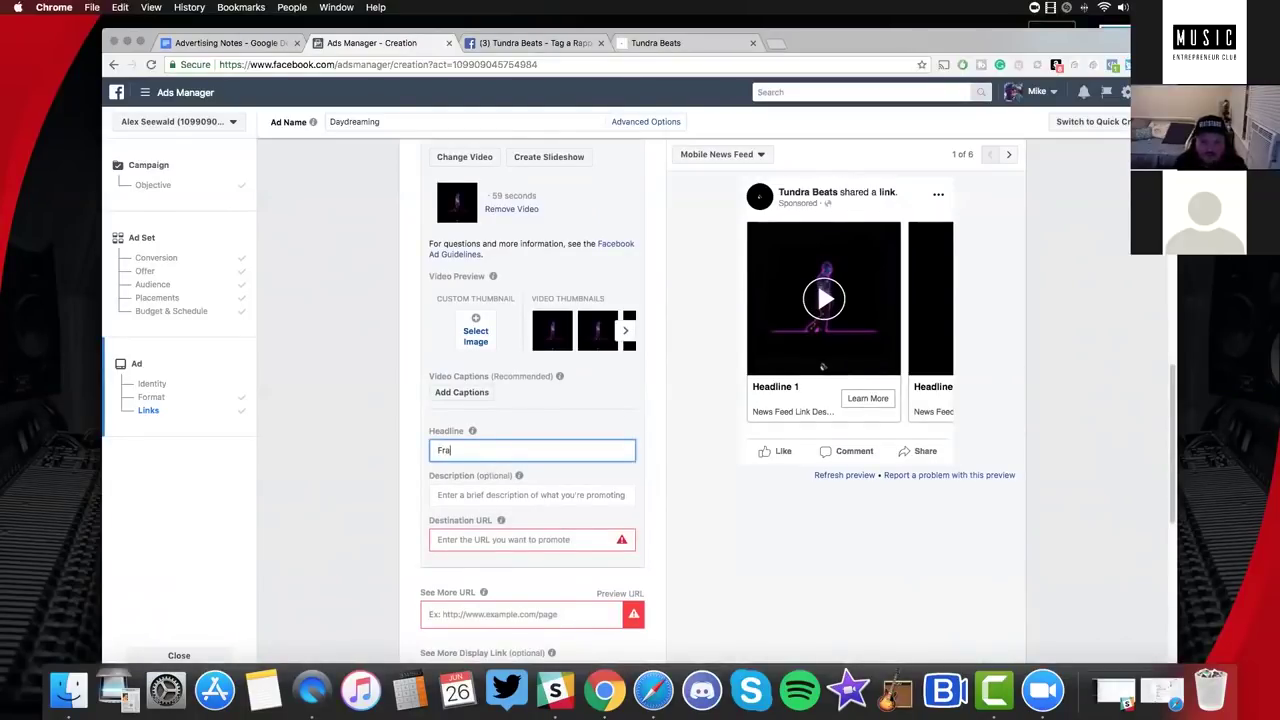
{"action": "type", "text": "Frank Ocean Type Bea"}
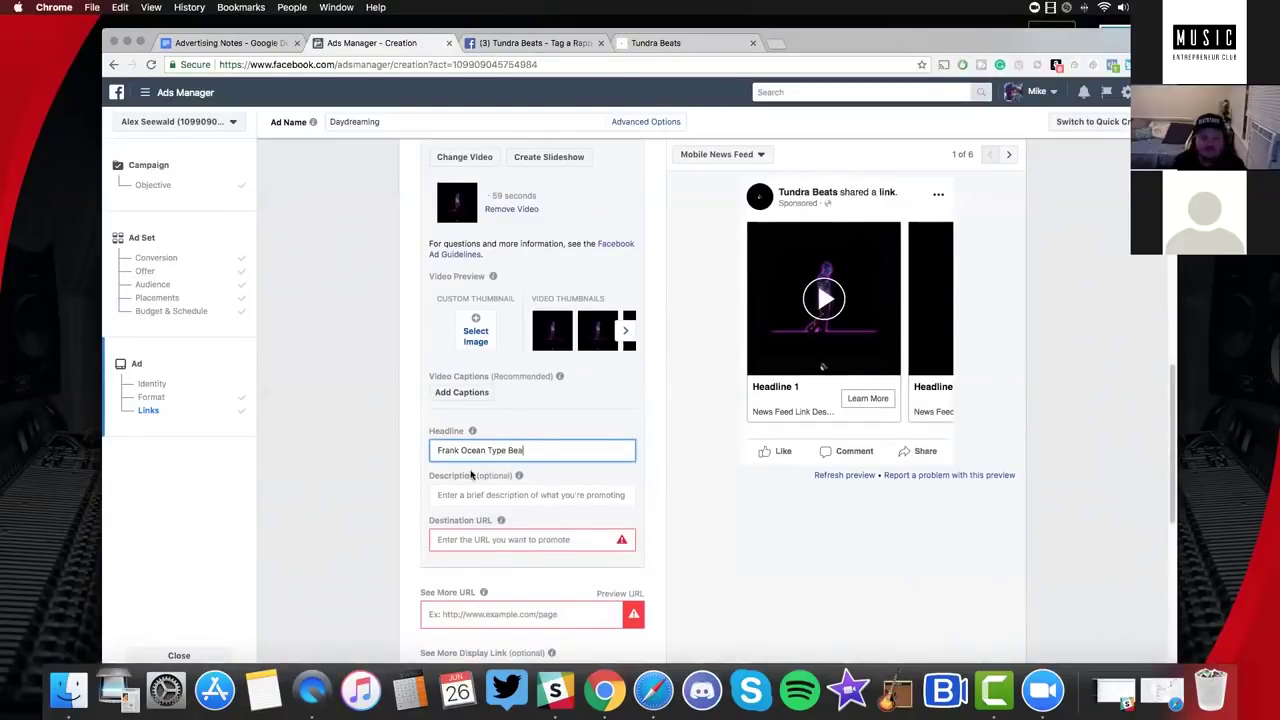
{"action": "left_click", "coordinate": [383, 427]}
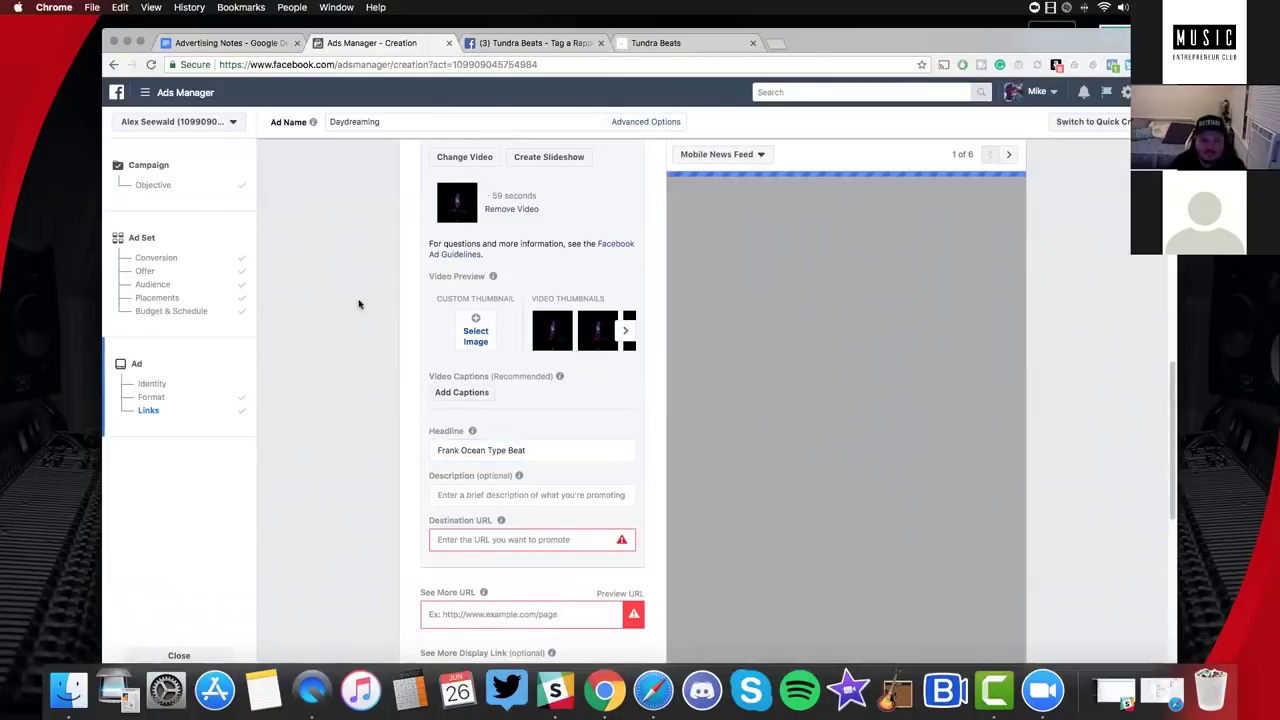
{"action": "scroll", "coordinate": [359, 304], "scroll_direction": "down", "scroll_amount": 1}
{"action": "left_click", "coordinate": [658, 43]}
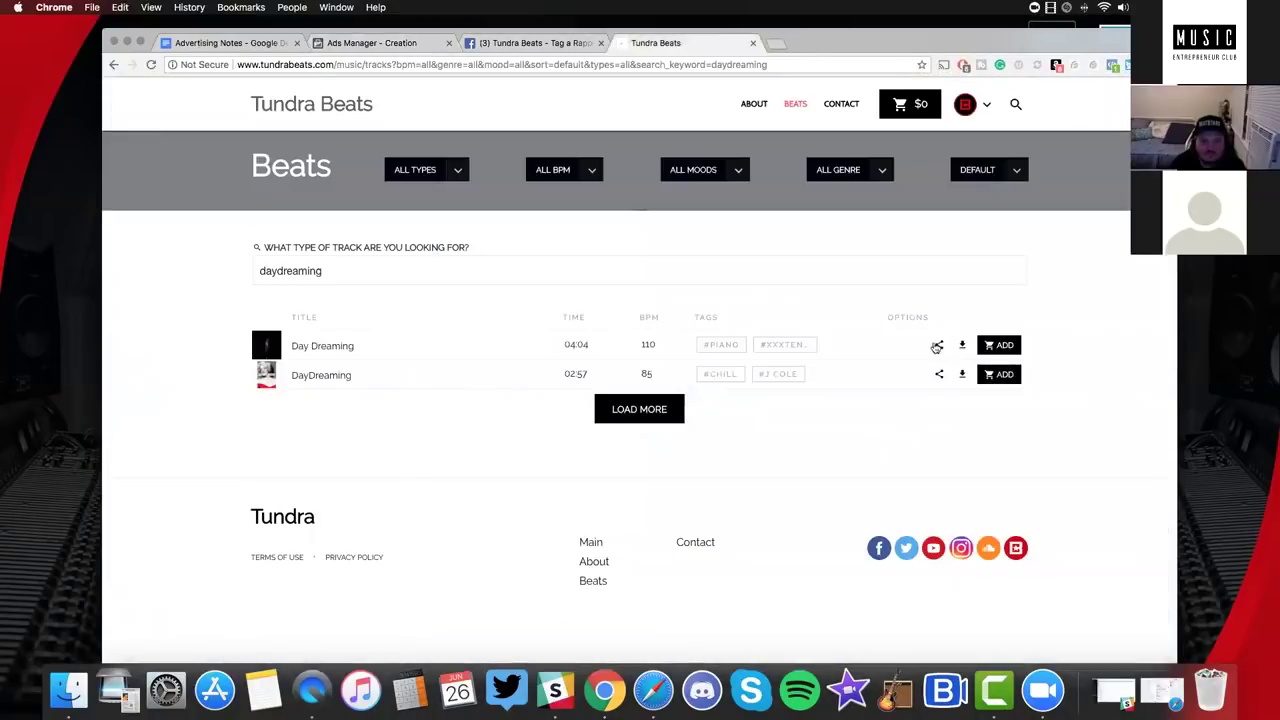
{"action": "left_click", "coordinate": [622, 343]}
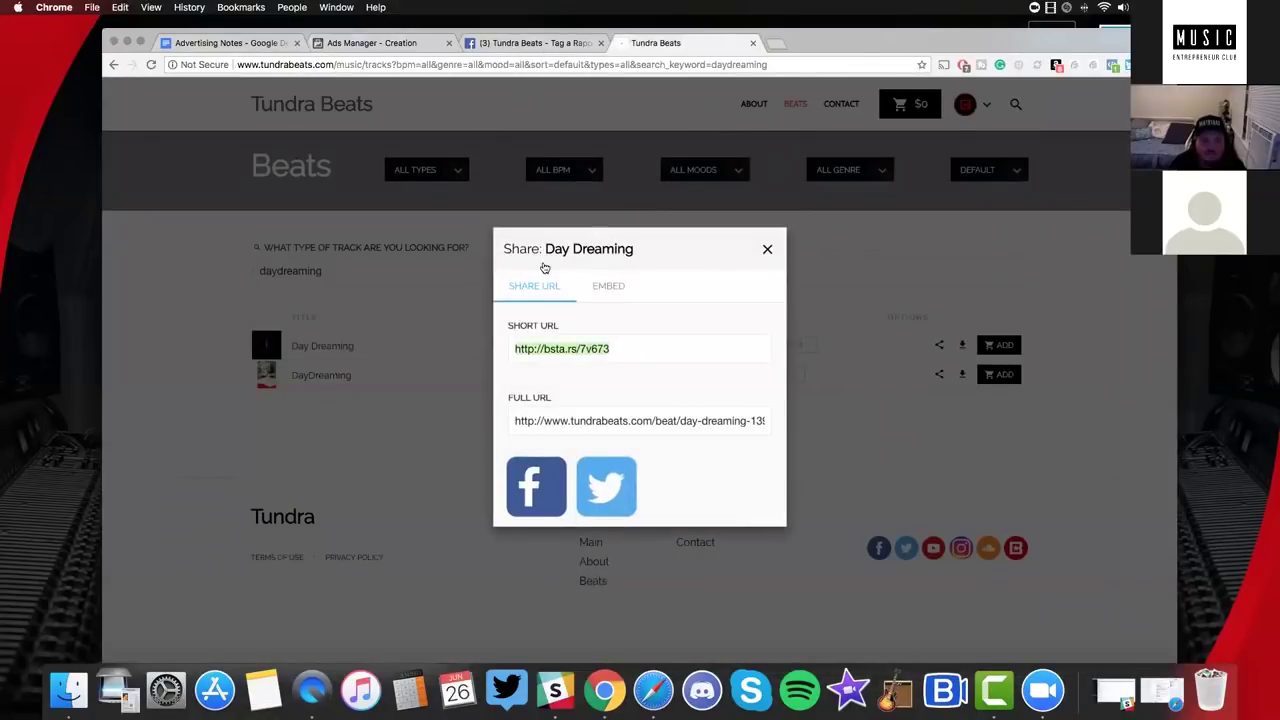
{"action": "left_click", "coordinate": [535, 43]}
{"action": "left_click", "coordinate": [371, 43]}
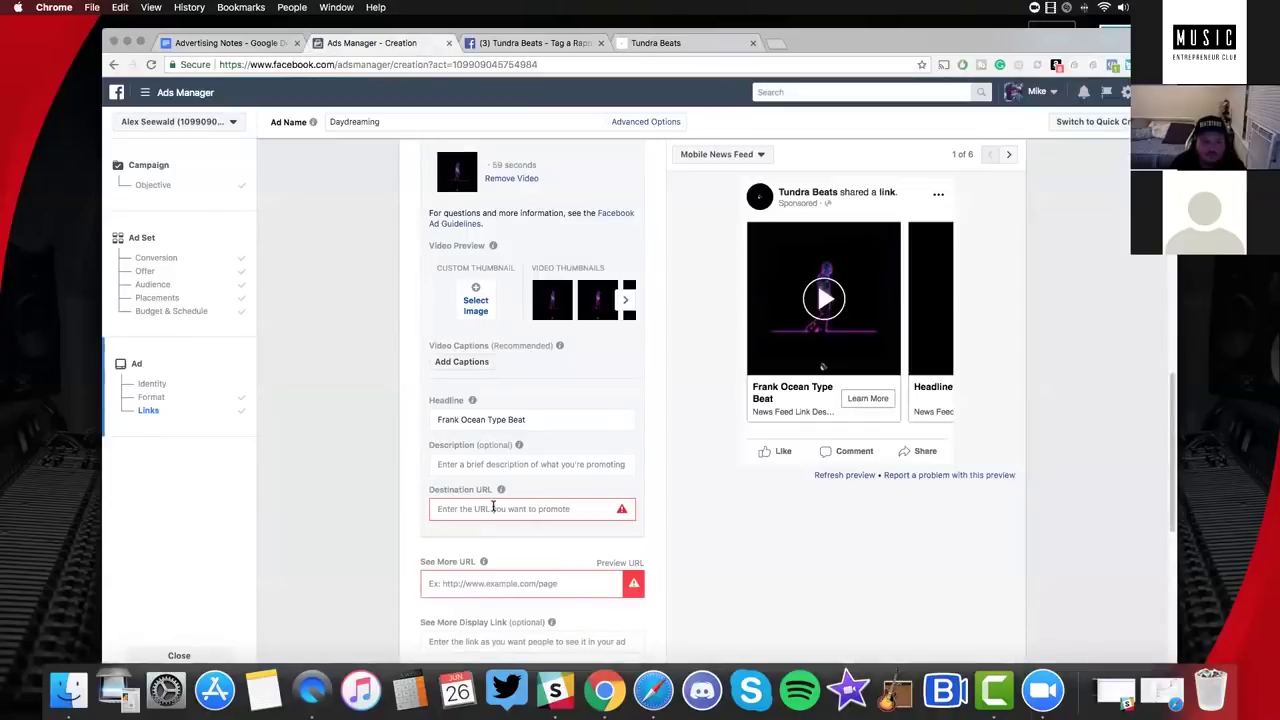
{"action": "left_click", "coordinate": [490, 508]}
{"action": "type", "text": "http://bsta.rs/7v673"}
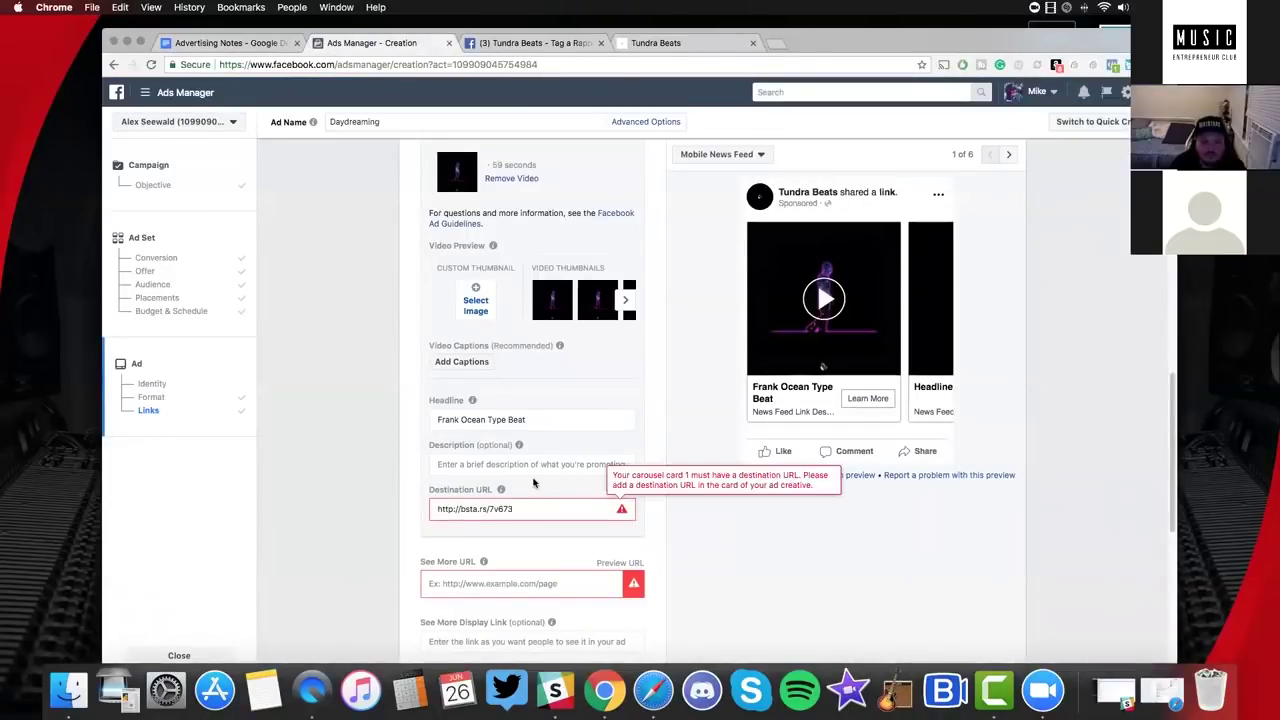
{"action": "left_click", "coordinate": [481, 585]}
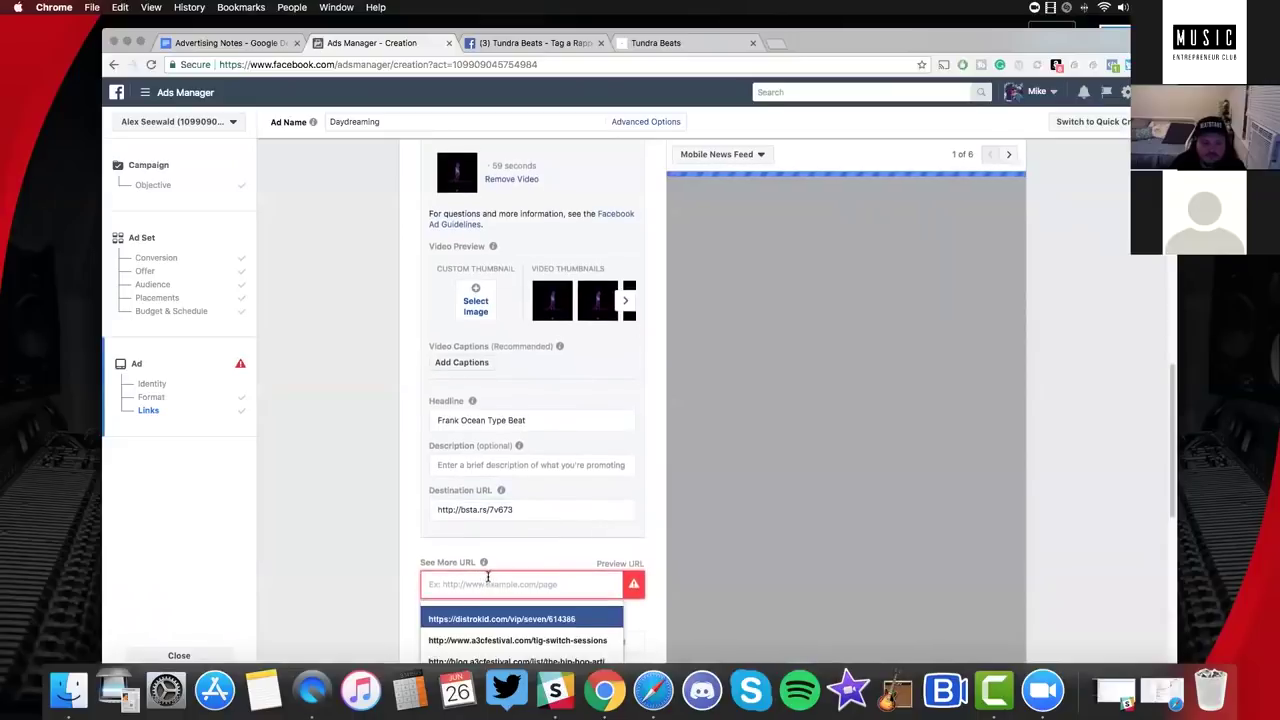
{"action": "type", "text": "http://bsta.rs/7v673"}
{"action": "key", "text": "ctrl+a"}
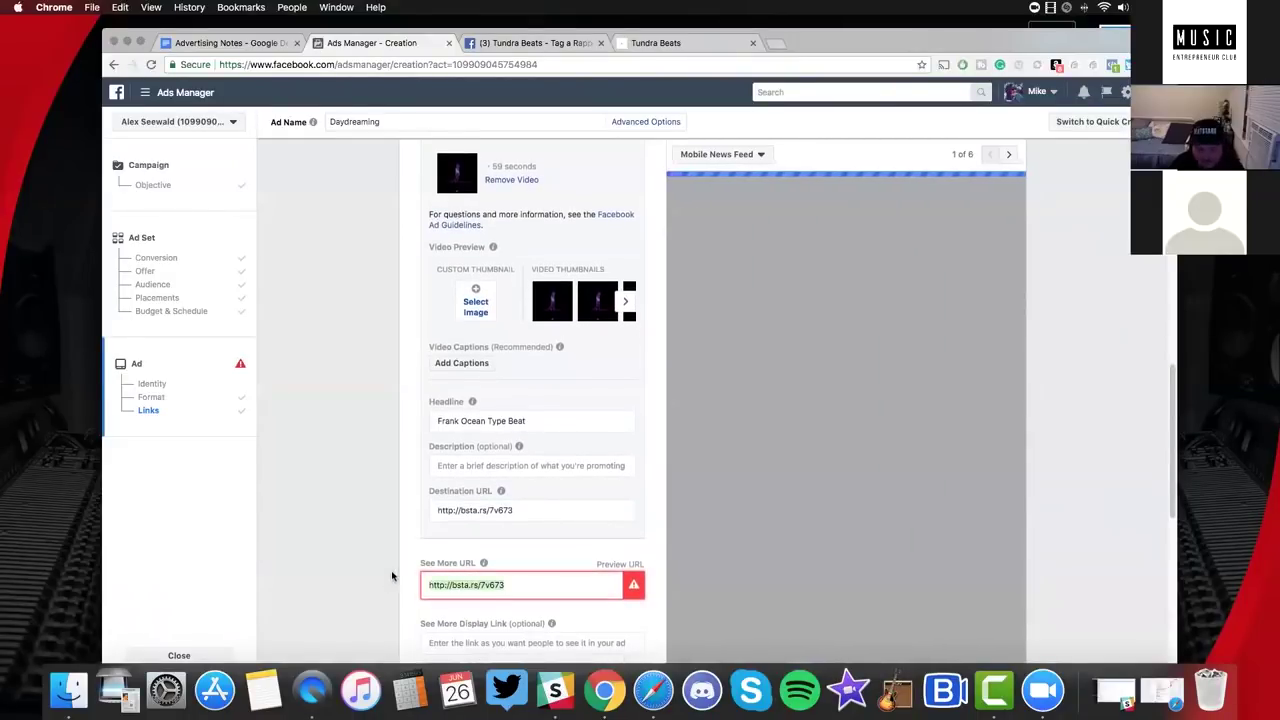
{"action": "key", "text": "BackSpace"}
{"action": "type", "text": "h"}
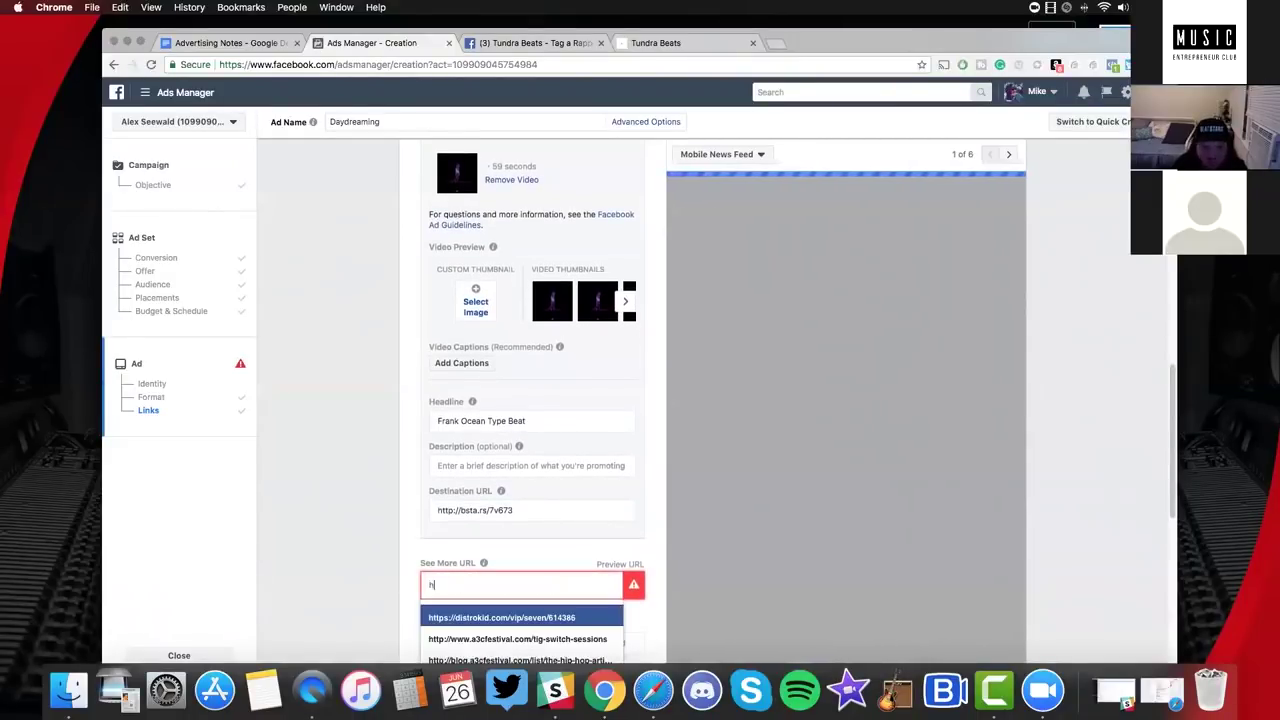
{"action": "type", "text": "ttp://w"}
{"action": "key", "text": "BackSpace"}
{"action": "key", "text": "BackSpace"}
{"action": "key", "text": "BackSpace"}
{"action": "key", "text": "BackSpace"}
{"action": "type", "text": "/tund"}
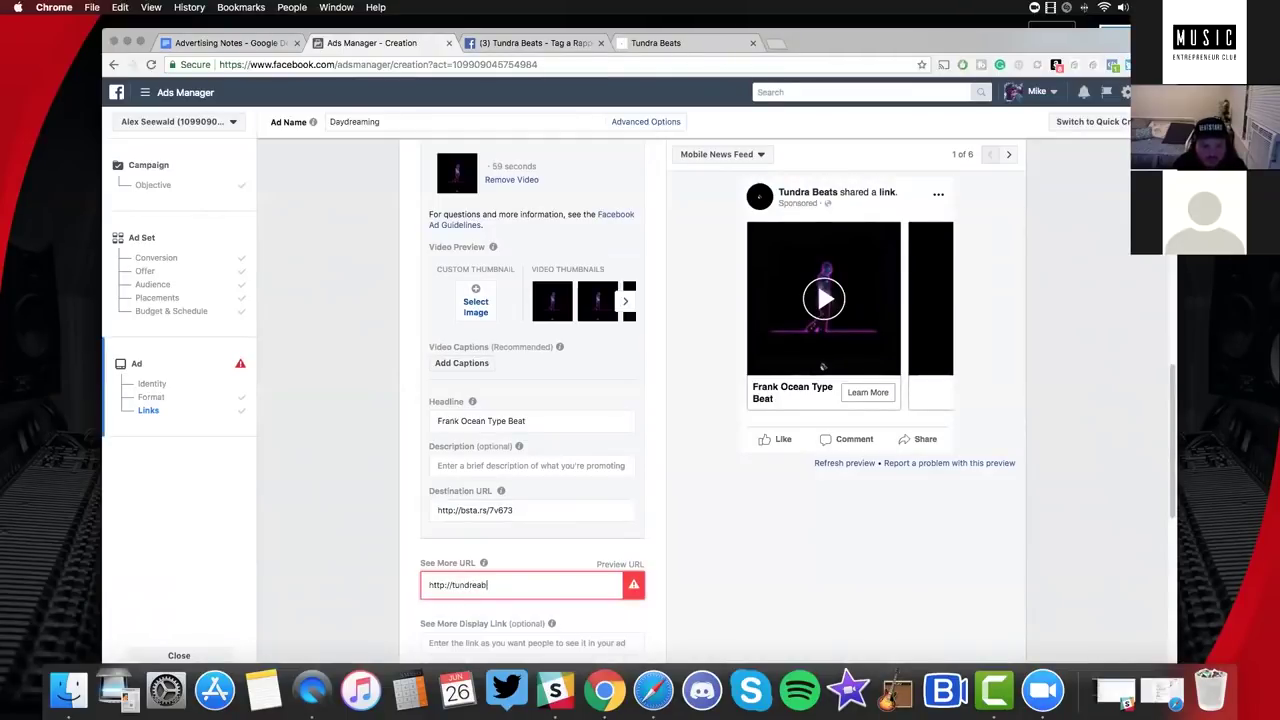
{"action": "type", "text": "rabeats.com"}
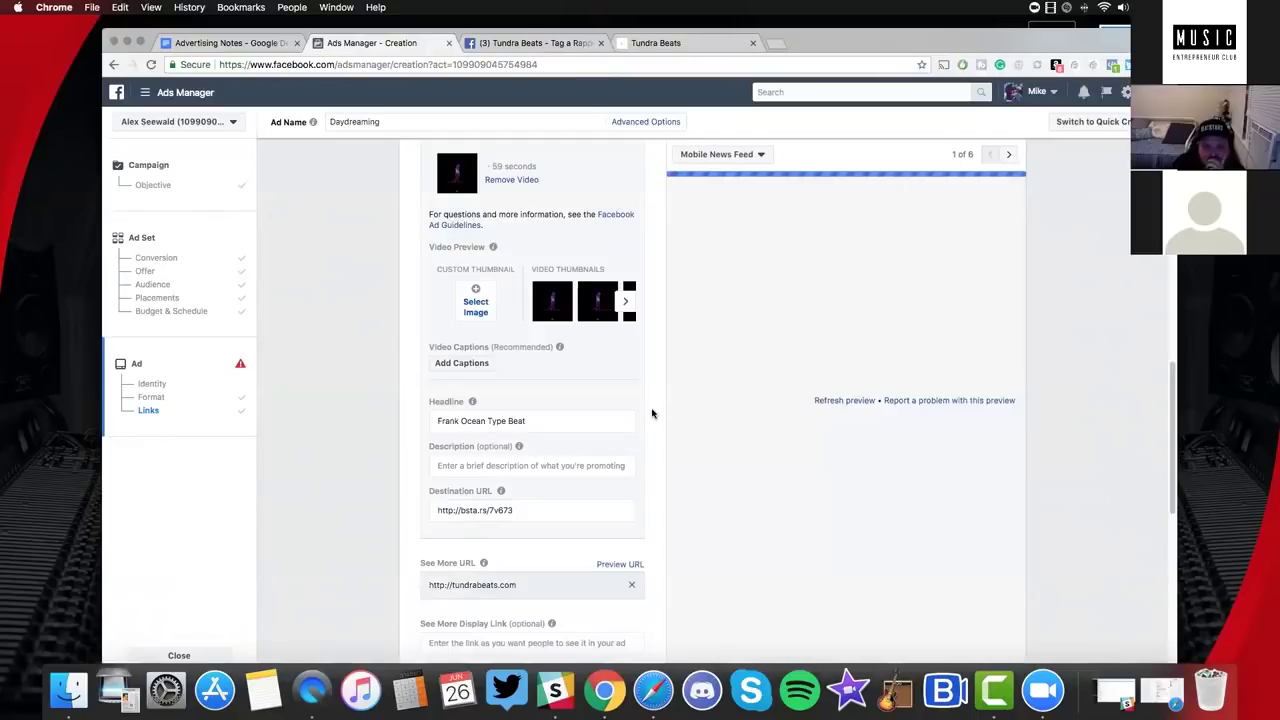
{"action": "scroll", "coordinate": [649, 413], "scroll_direction": "down", "scroll_amount": 1}
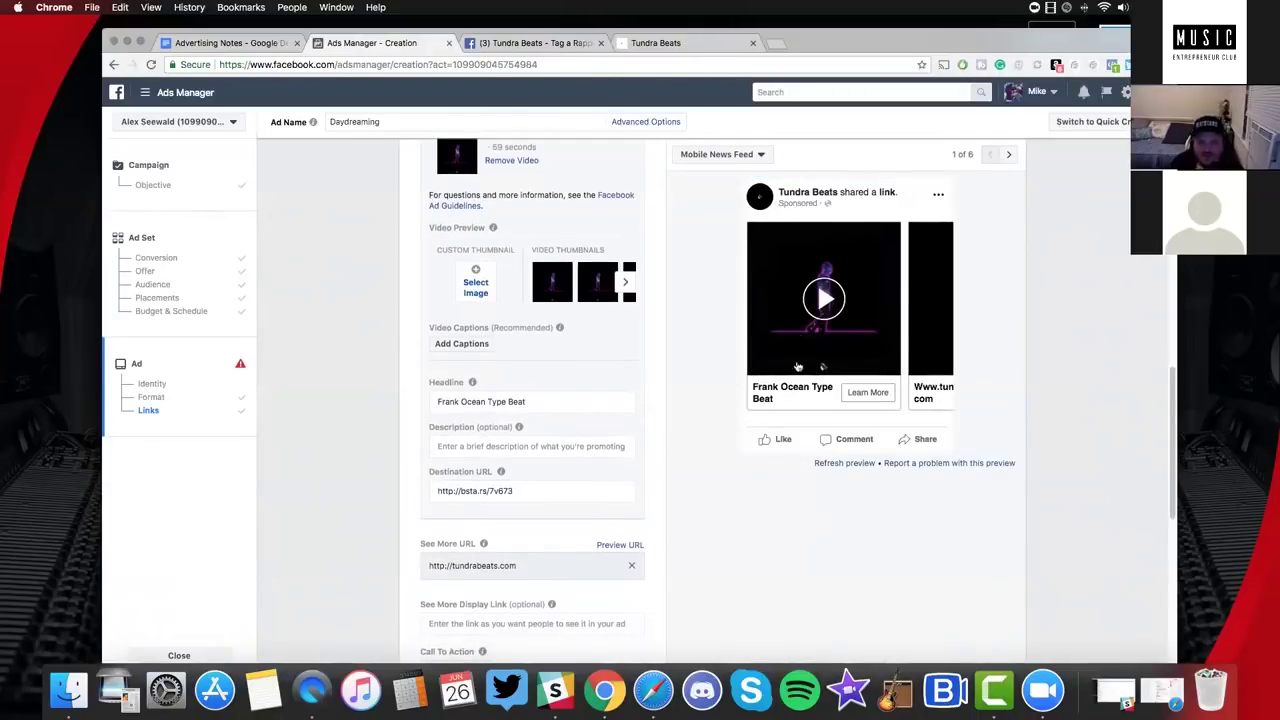
Replace the second carousel card's headline with "Rick Ross Type Beat".
{"action": "scroll", "coordinate": [499, 282], "scroll_direction": "up", "scroll_amount": 5}
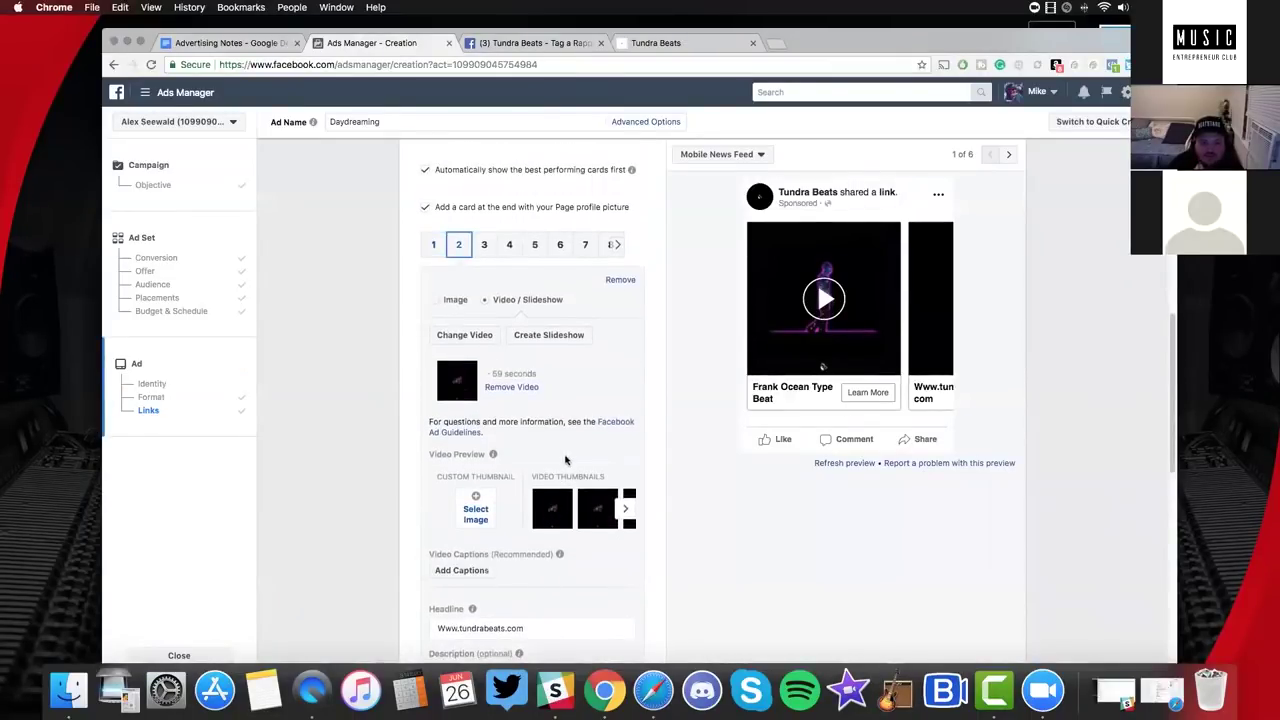
{"action": "scroll", "coordinate": [562, 458], "scroll_direction": "down", "scroll_amount": 2}
{"action": "key", "text": "Tab"}
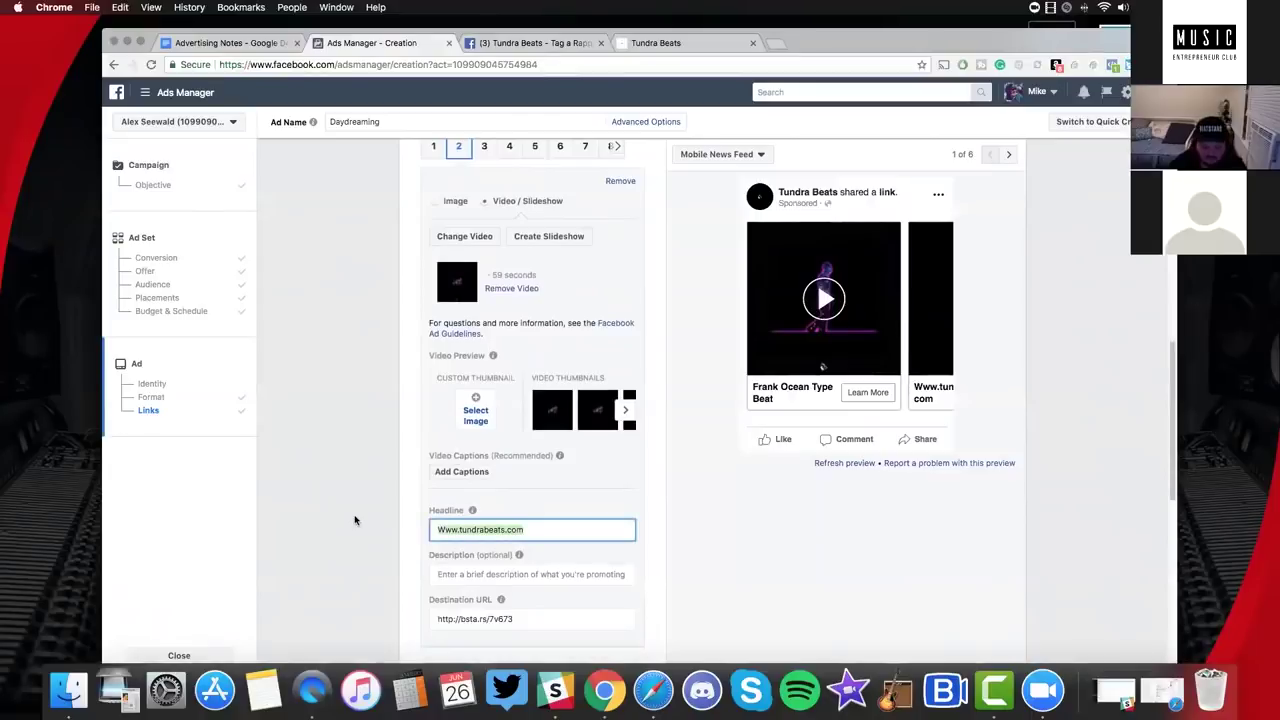
{"action": "key", "text": "BackSpace"}
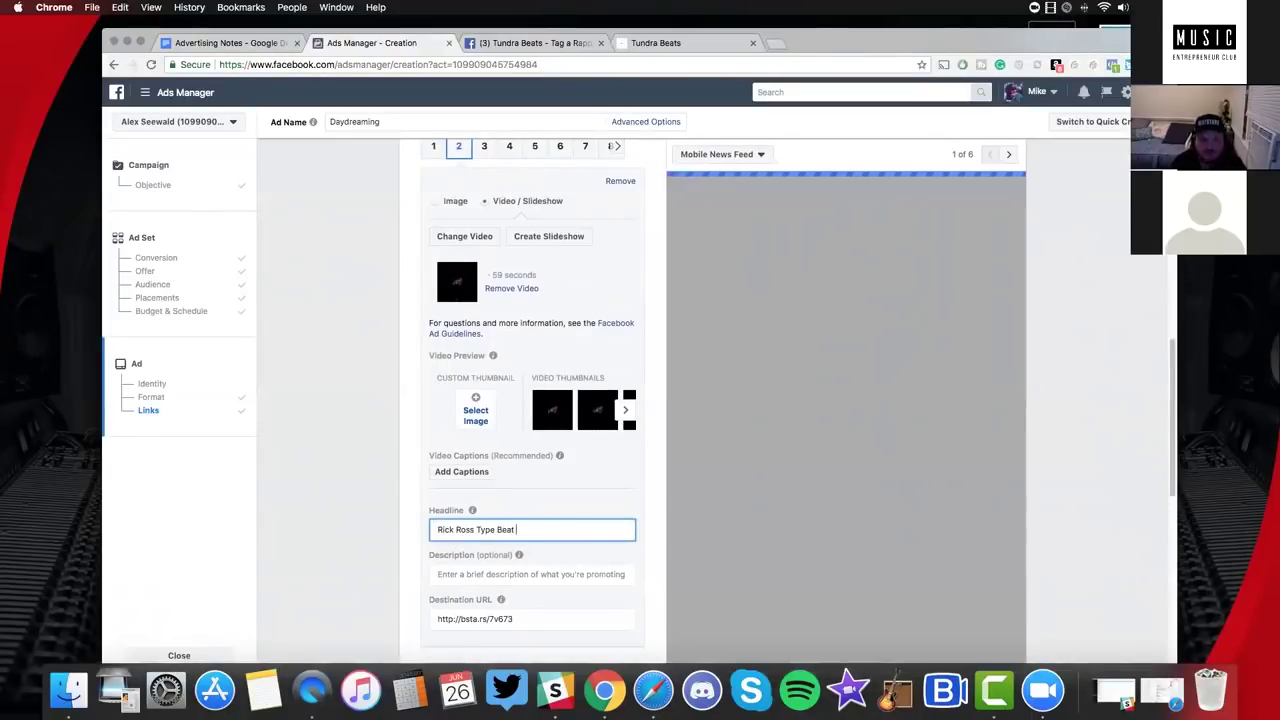
{"action": "left_click", "coordinate": [546, 619]}
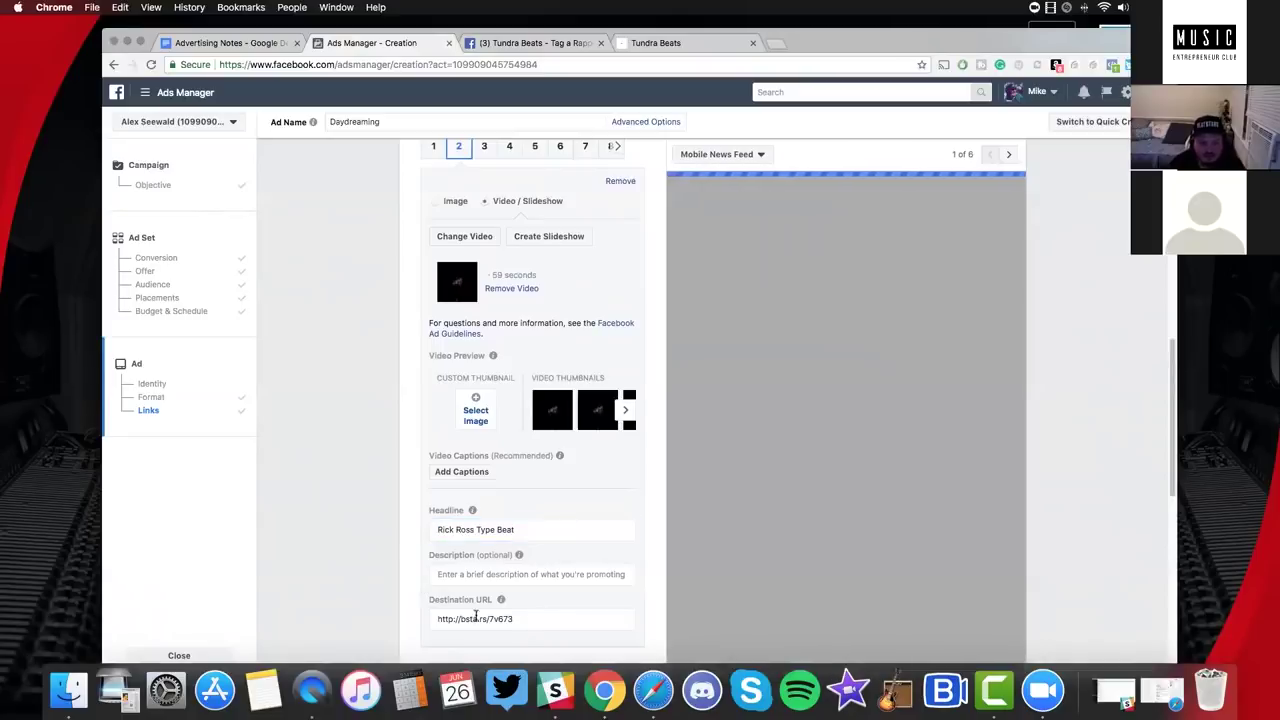
{"action": "triple_click", "coordinate": [432, 618]}
{"action": "key", "text": "super+c"}
{"action": "key", "text": "BackSpace"}
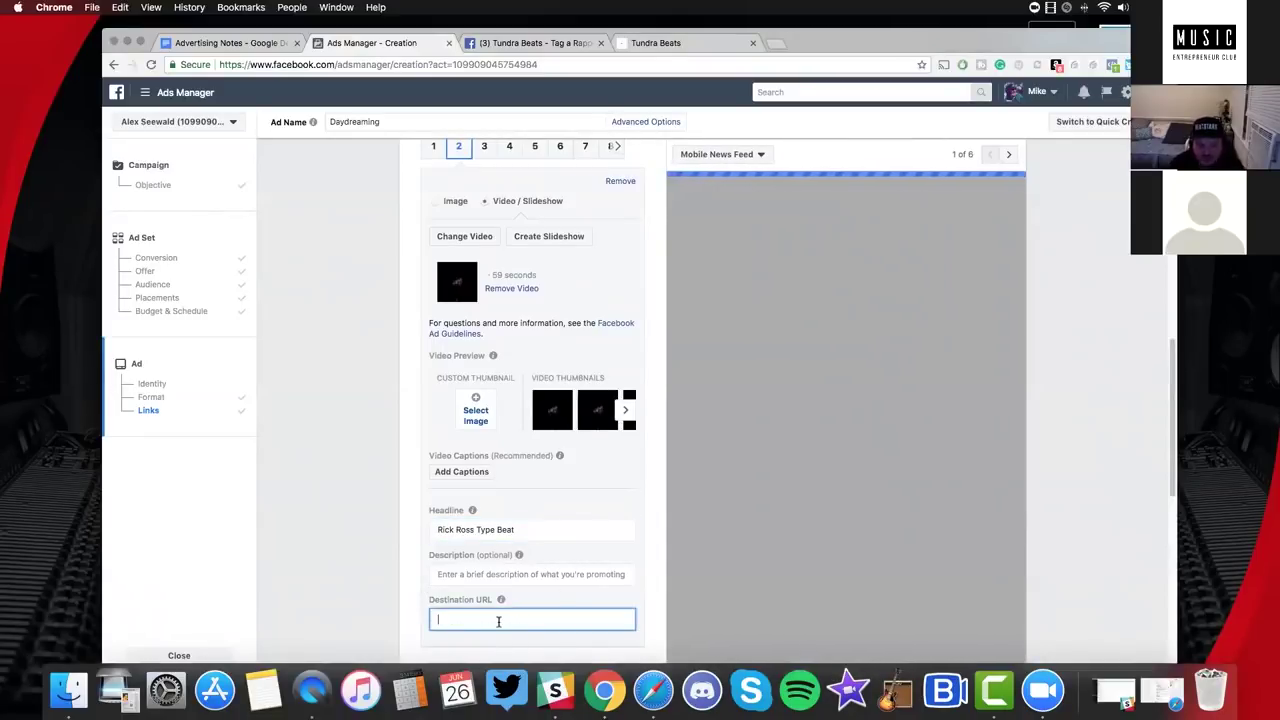
{"action": "left_click", "coordinate": [663, 42]}
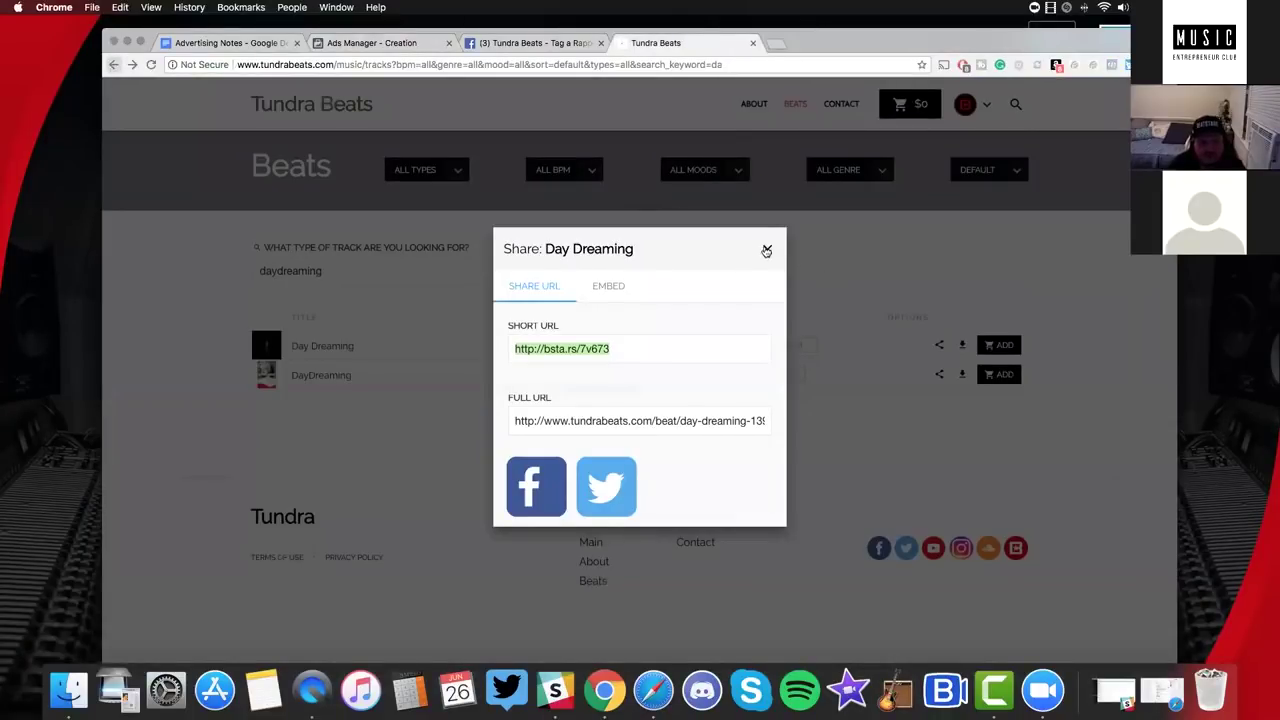
{"action": "left_click", "coordinate": [767, 249]}
{"action": "left_click", "coordinate": [114, 65]}
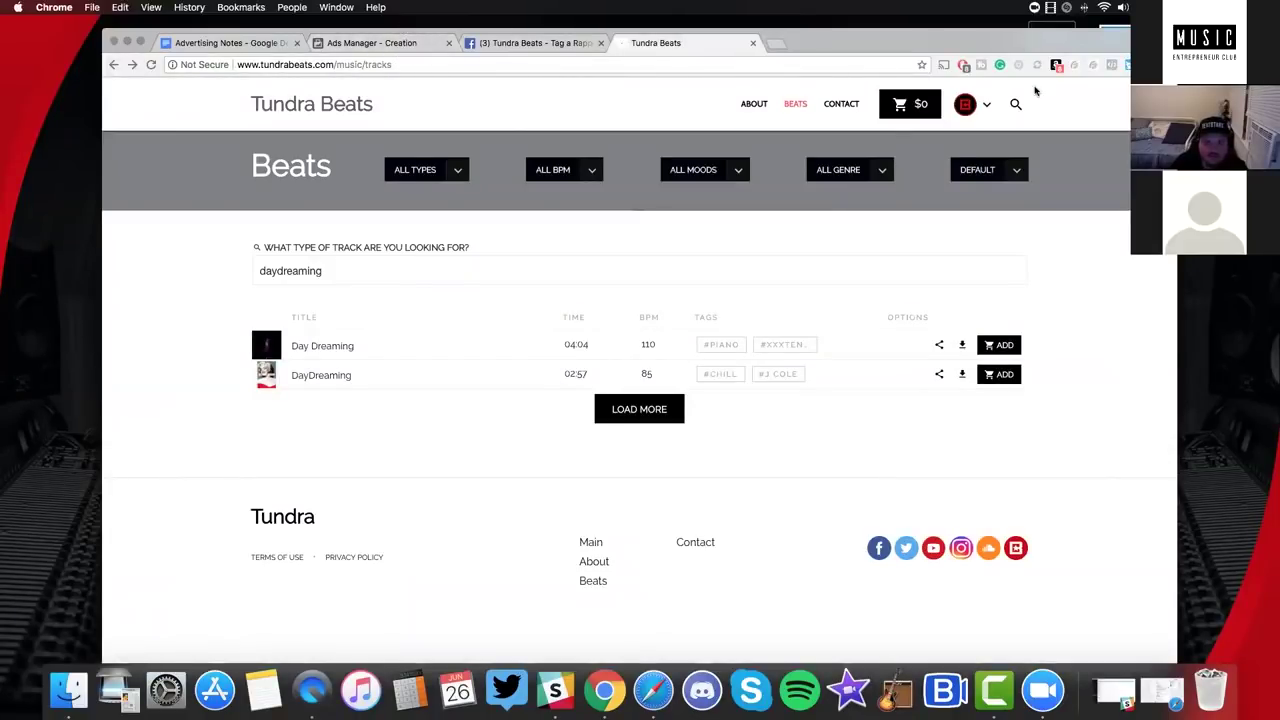
{"action": "mouse_move", "coordinate": [869, 34]}
{"action": "left_mouse_down"}
{"action": "mouse_move", "coordinate": [878, 86]}
{"action": "mouse_move", "coordinate": [878, 64]}
{"action": "mouse_move", "coordinate": [858, 55]}
{"action": "left_mouse_up"}
{"action": "key", "text": "cmd+alt+Left"}
{"action": "left_click", "coordinate": [385, 60]}
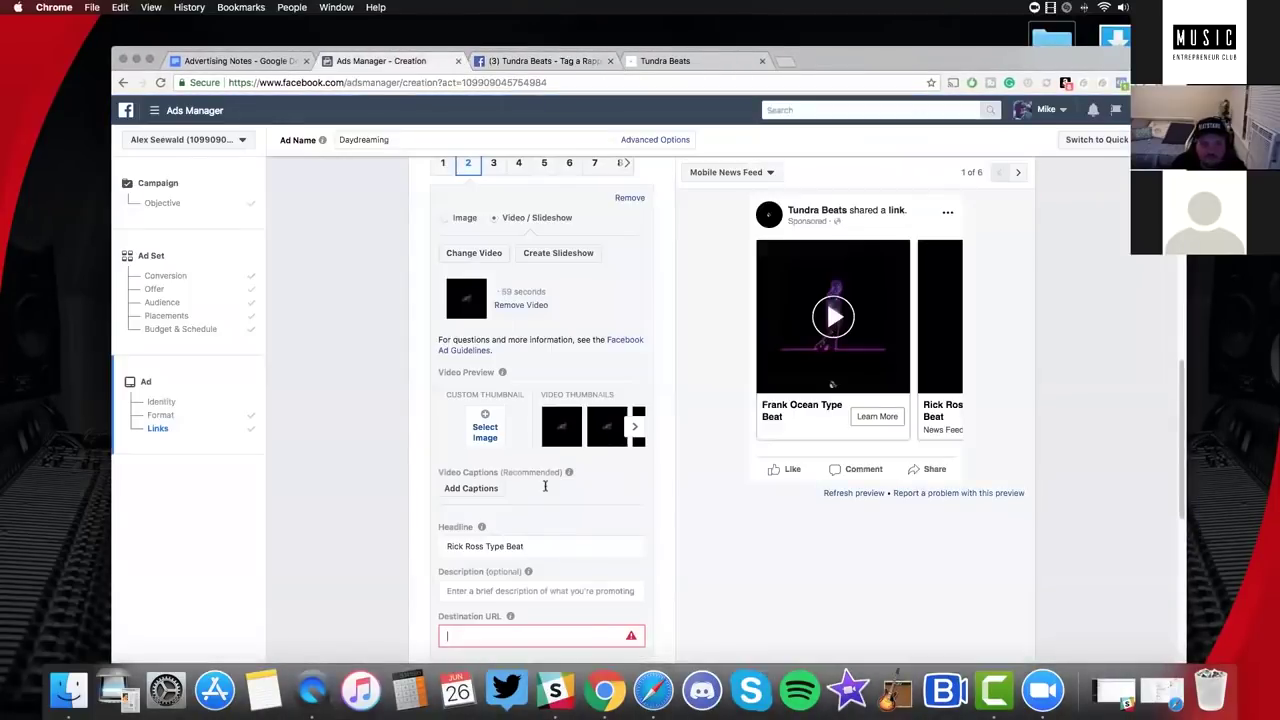
{"action": "key", "text": "super+v"}
{"action": "left_click", "coordinate": [650, 589]}
Change the carousel ad's call to action to Download.
{"action": "scroll", "coordinate": [650, 585], "scroll_direction": "down", "scroll_amount": 4}
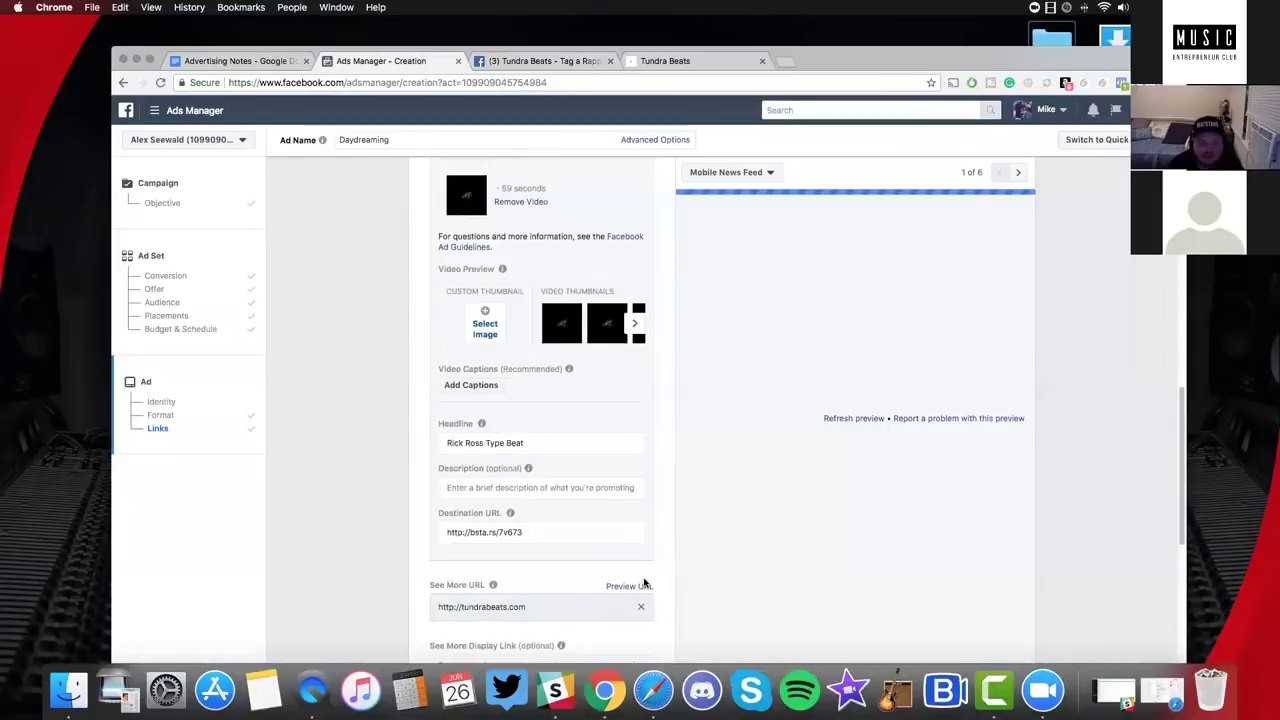
{"action": "scroll", "coordinate": [475, 508], "scroll_direction": "down", "scroll_amount": 2}
{"action": "left_click", "coordinate": [475, 508]}
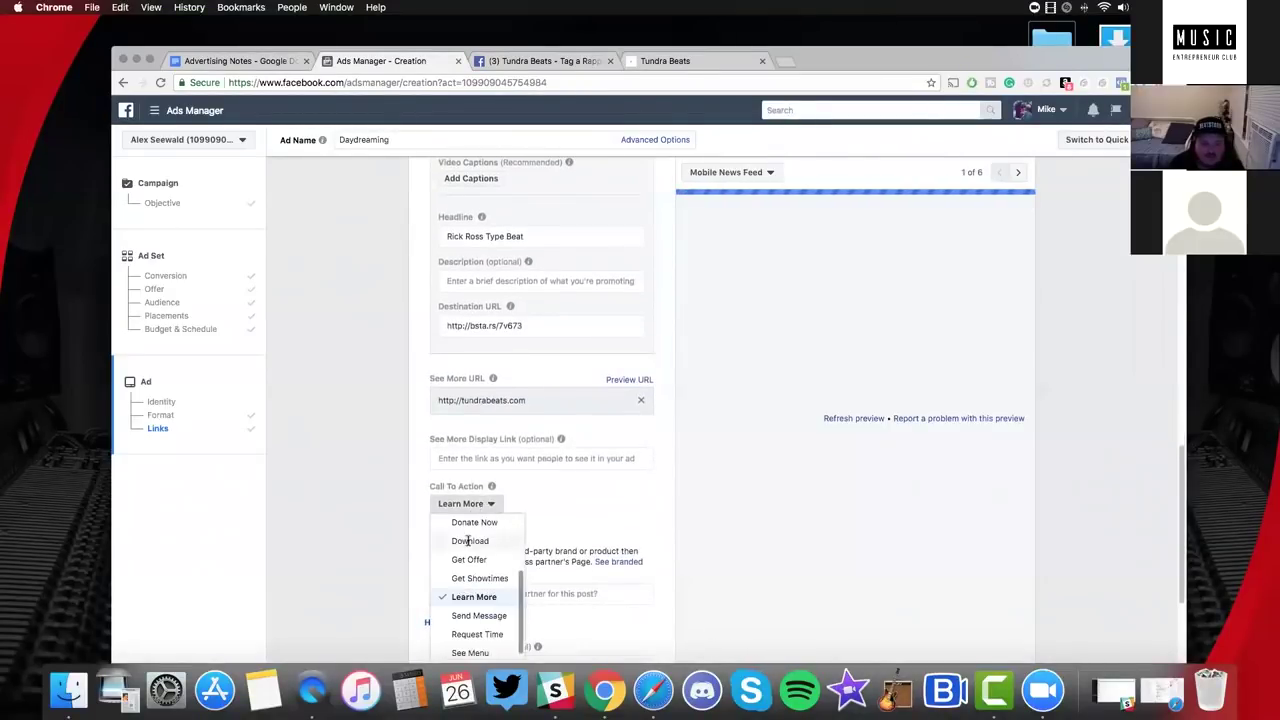
{"action": "left_click", "coordinate": [472, 541]}
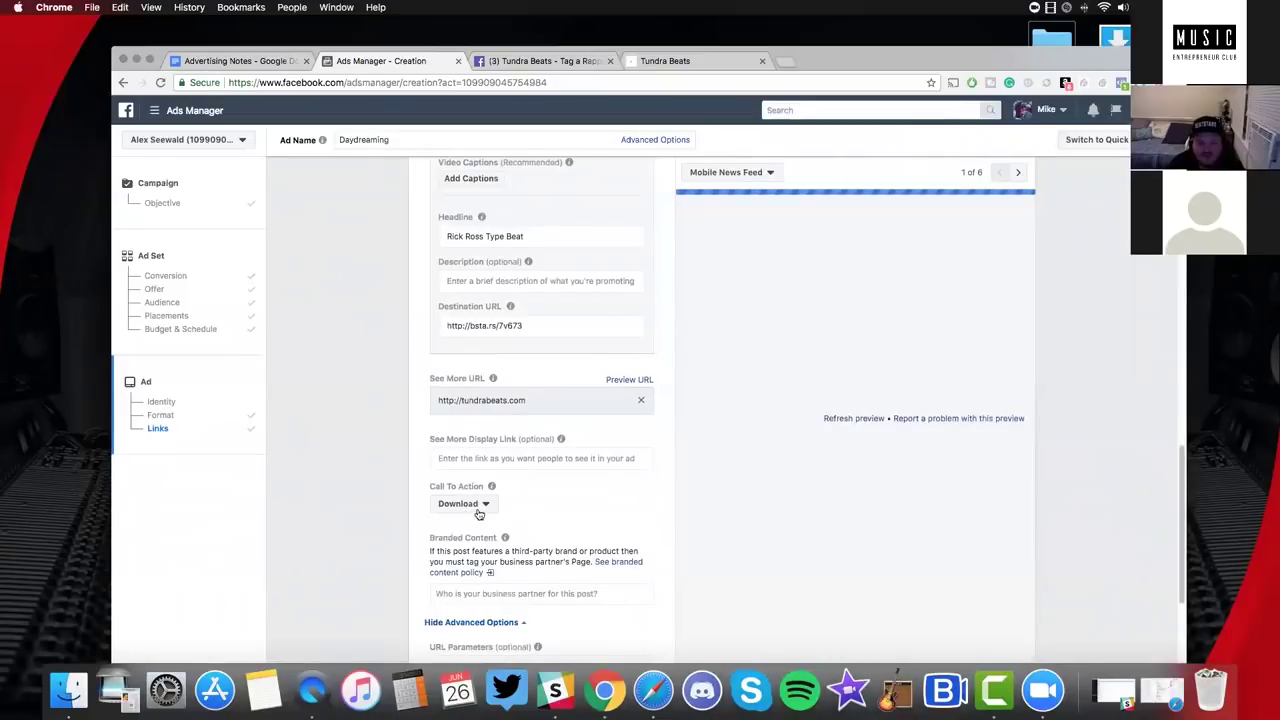
Look through the other available call-to-action options and keep Download.
{"action": "left_click", "coordinate": [479, 506]}
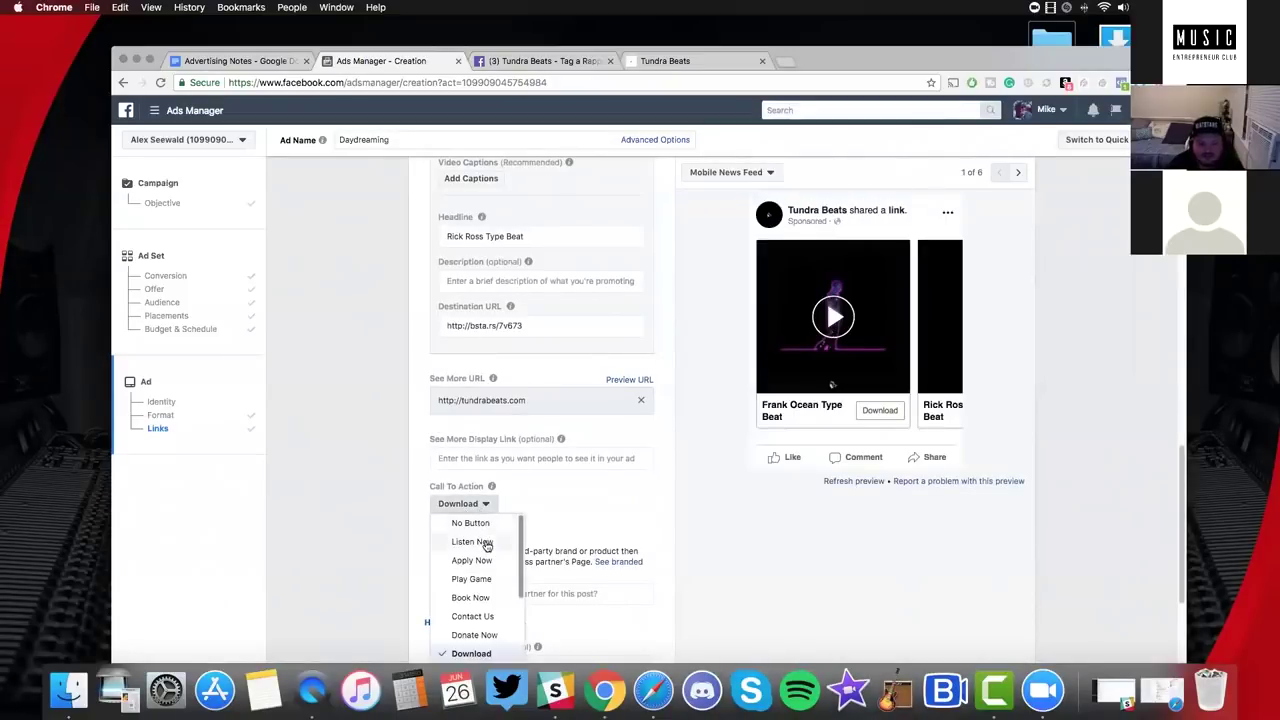
{"action": "scroll", "coordinate": [481, 546], "scroll_direction": "down", "scroll_amount": 5}
{"action": "scroll", "coordinate": [481, 546], "scroll_direction": "down", "scroll_amount": 3}
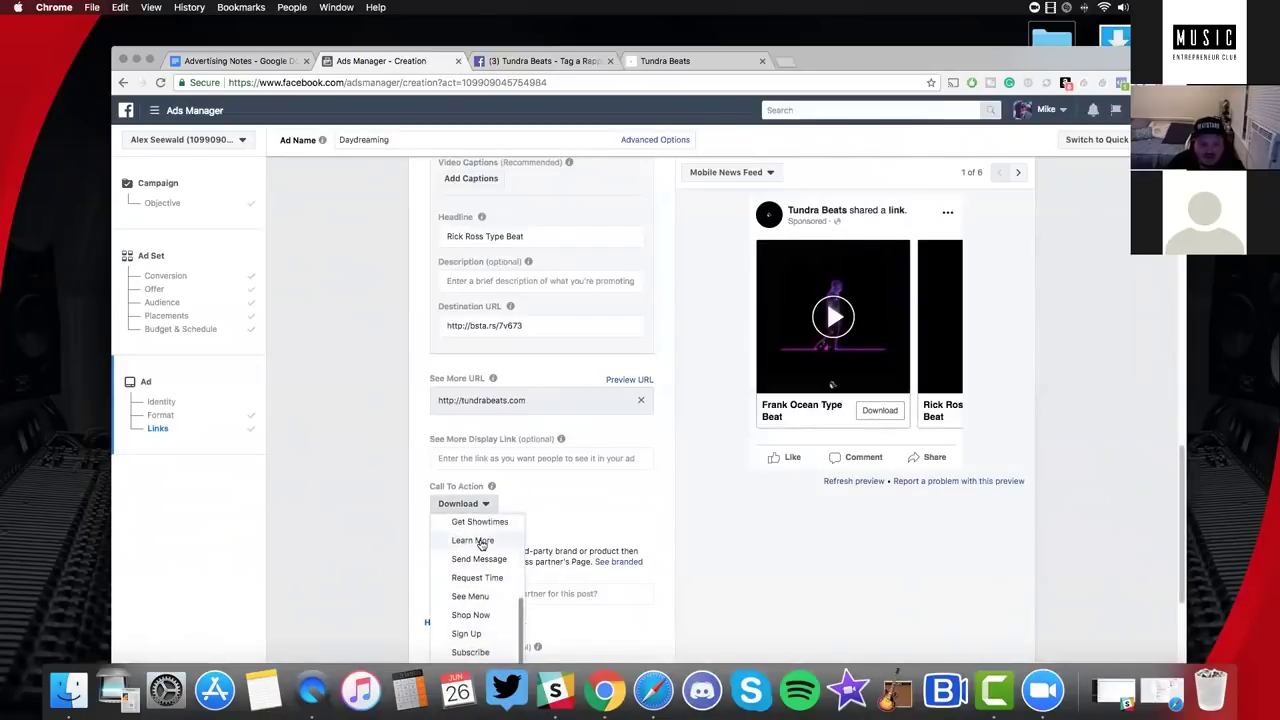
{"action": "scroll", "coordinate": [476, 610], "scroll_direction": "up", "scroll_amount": 2}
{"action": "scroll", "coordinate": [481, 604], "scroll_direction": "up", "scroll_amount": 4}
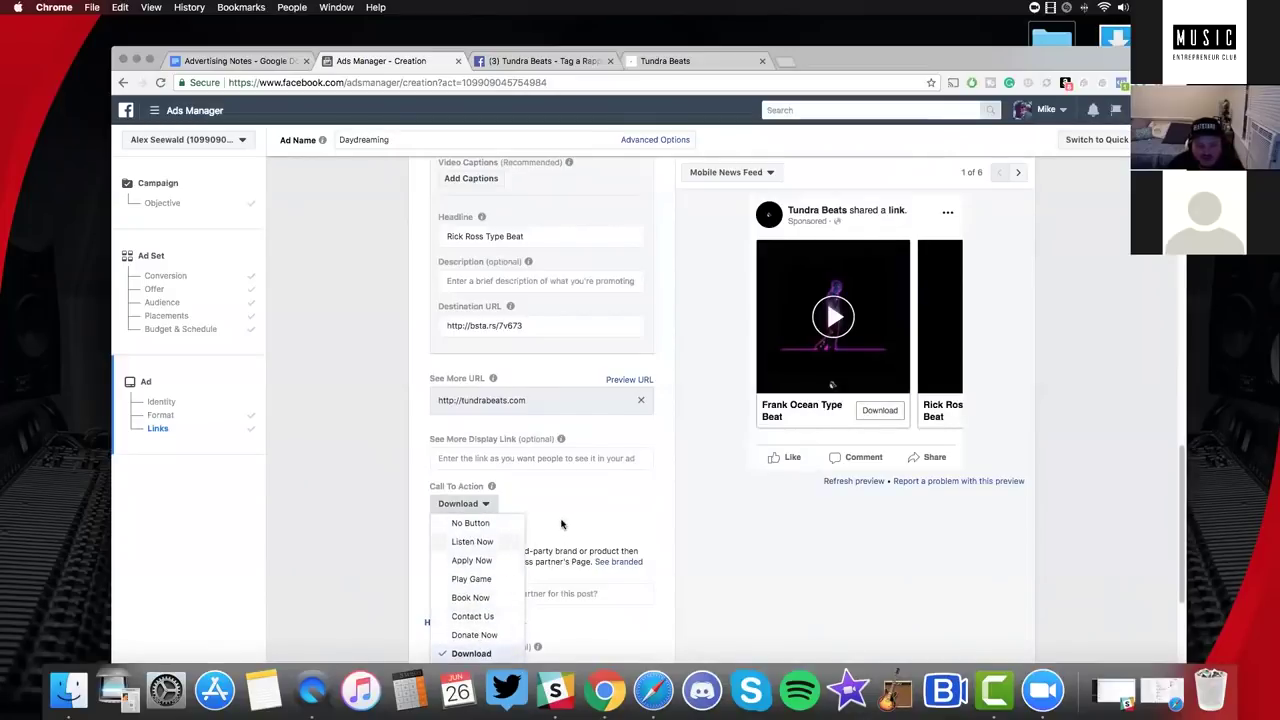
{"action": "scroll", "coordinate": [470, 570], "scroll_direction": "down", "scroll_amount": 2}
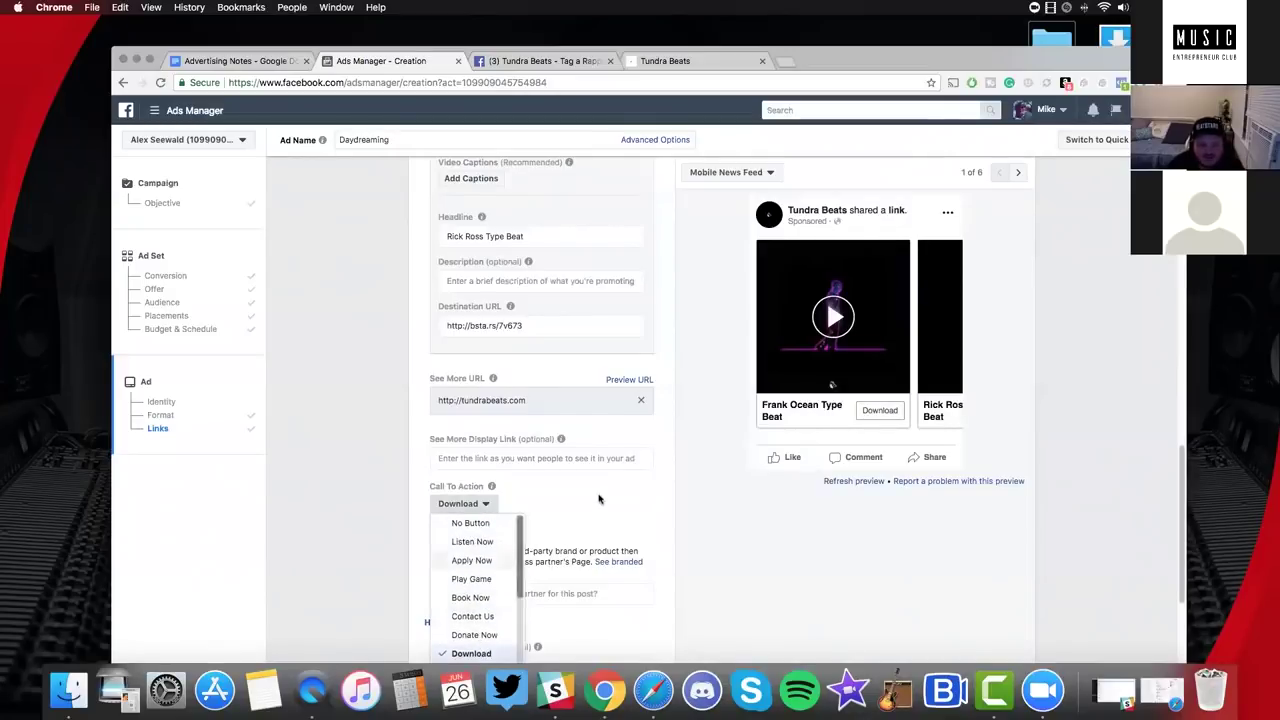
{"action": "left_click", "coordinate": [726, 492]}
Review the ad's link settings and the second card's headline, URL and video against the mobile preview.
{"action": "scroll", "coordinate": [810, 395], "scroll_direction": "down", "scroll_amount": 1}
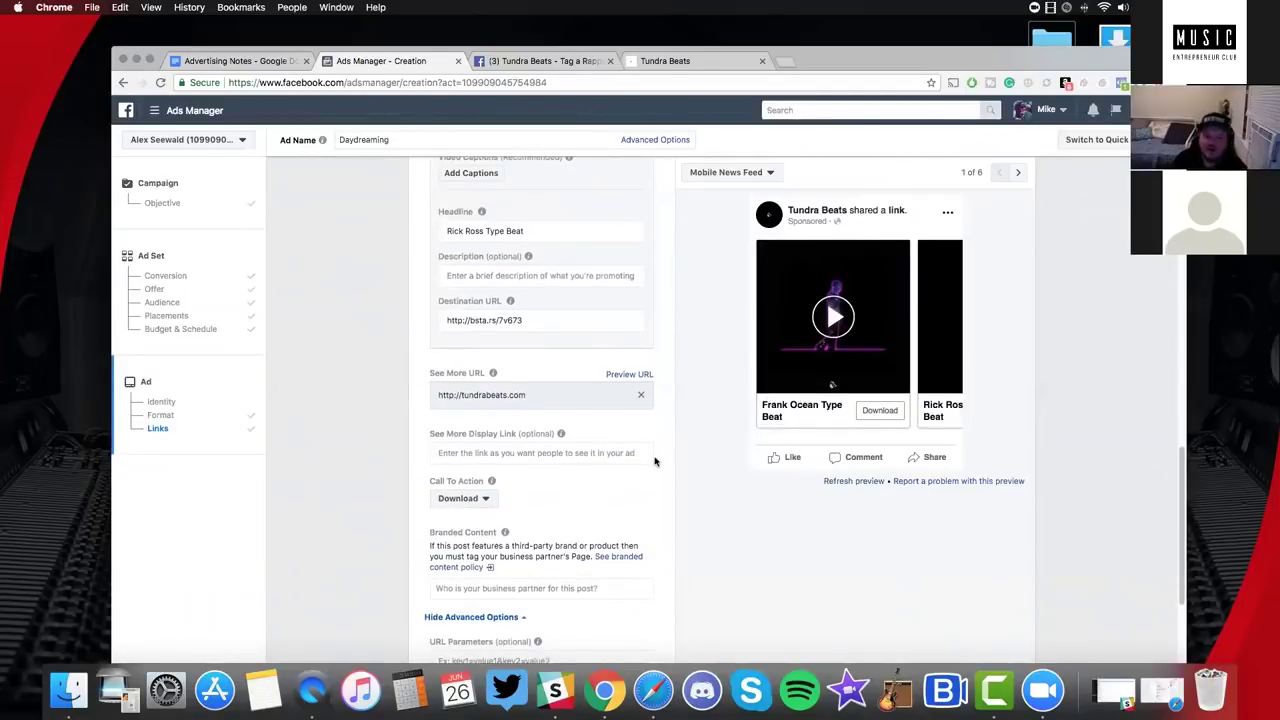
{"action": "scroll", "coordinate": [660, 449], "scroll_direction": "up", "scroll_amount": 1}
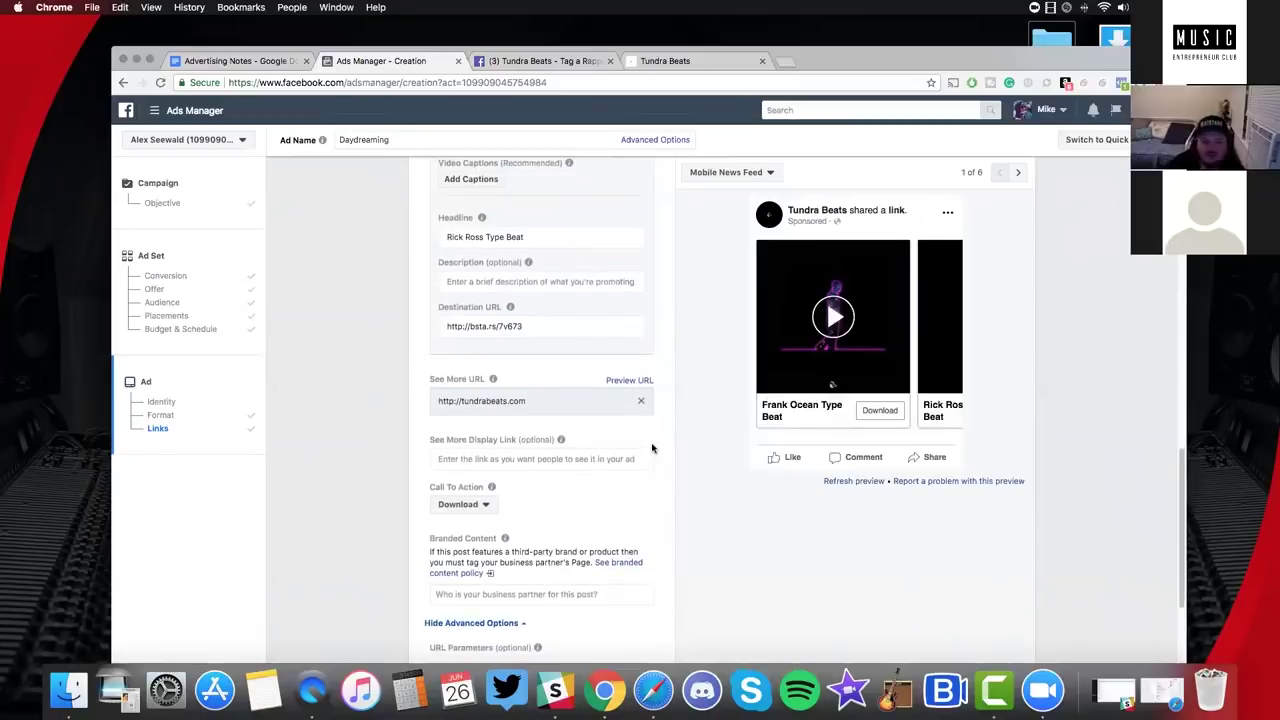
{"action": "scroll", "coordinate": [557, 505], "scroll_direction": "down", "scroll_amount": 1}
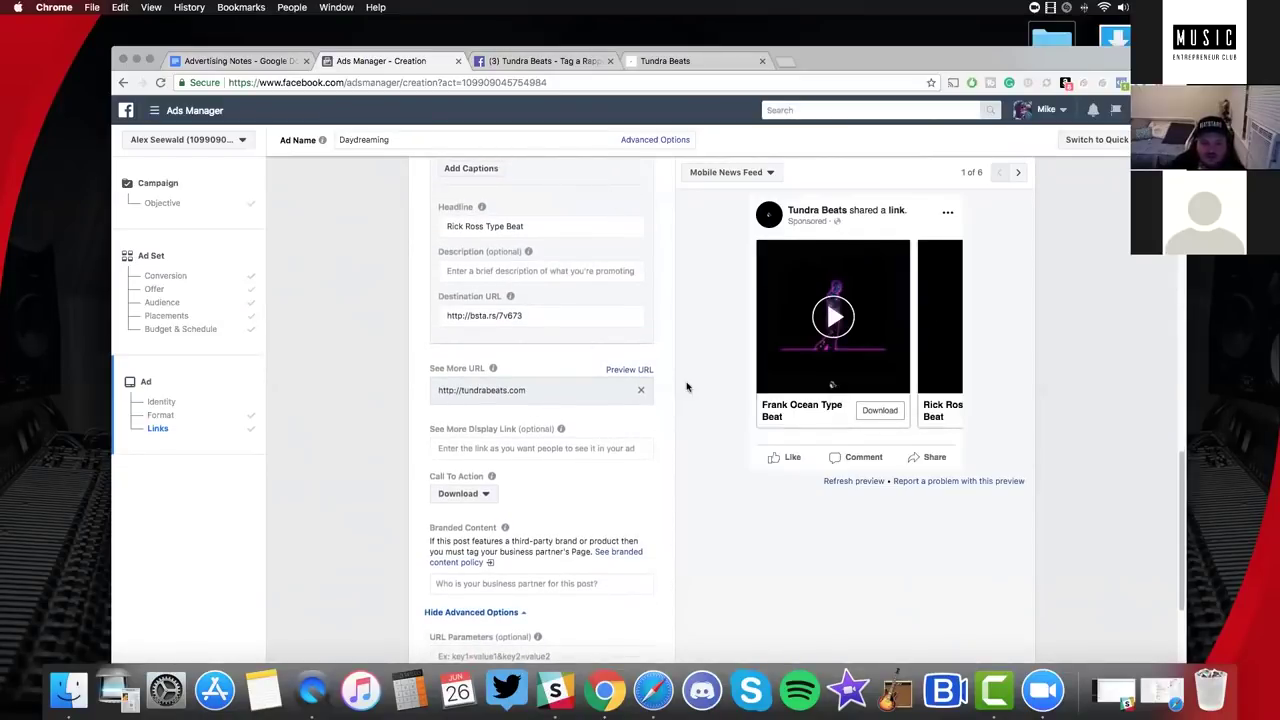
{"action": "scroll", "coordinate": [580, 367], "scroll_direction": "up", "scroll_amount": 1}
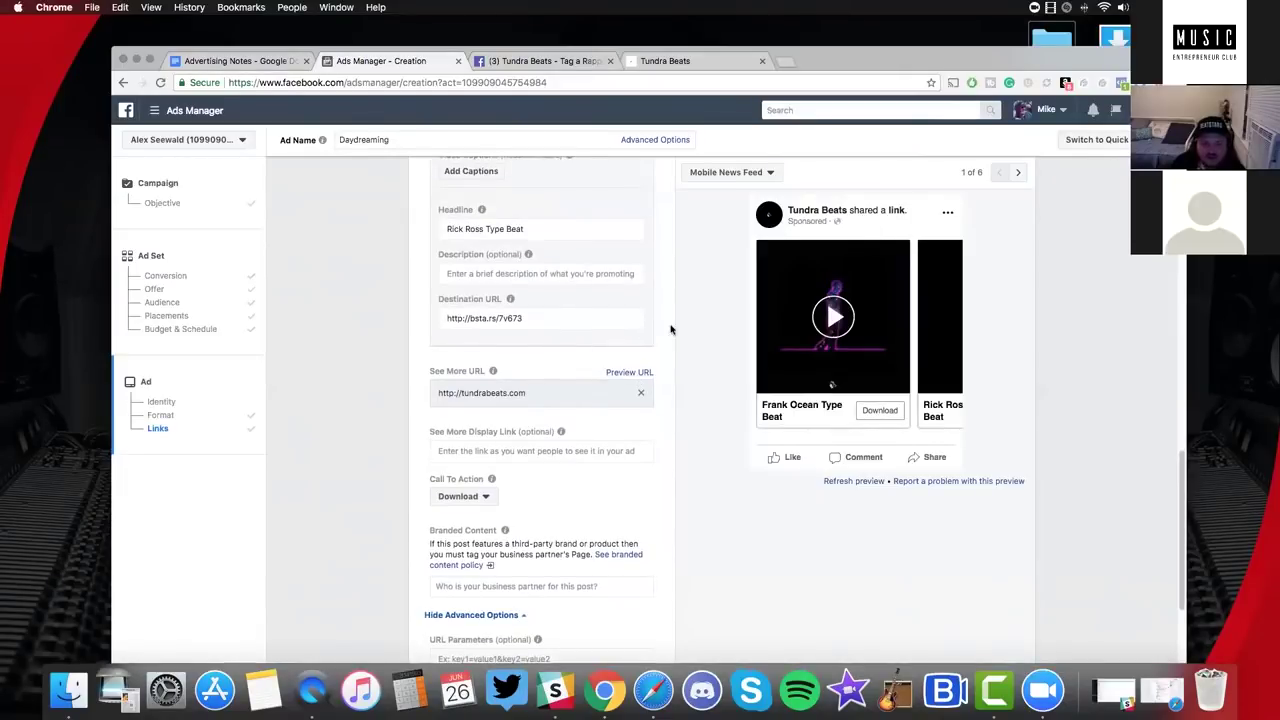
{"action": "scroll", "coordinate": [673, 345], "scroll_direction": "up", "scroll_amount": 5}
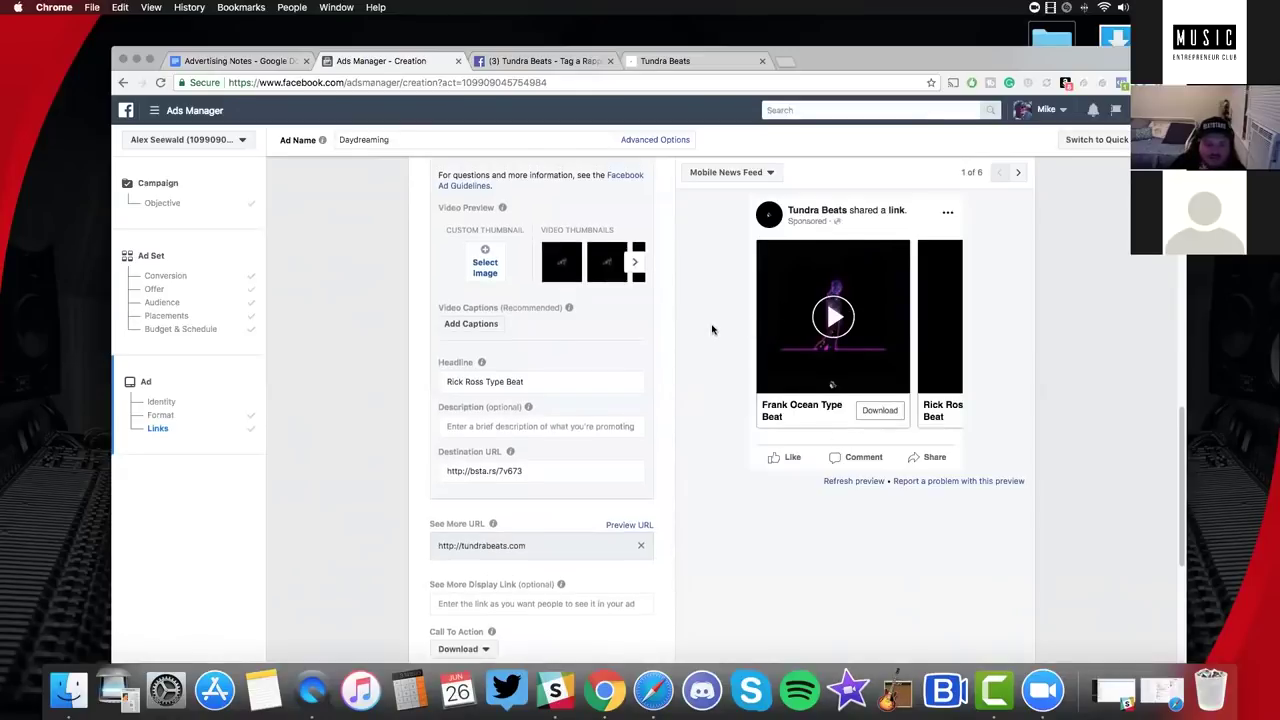
{"action": "scroll", "coordinate": [712, 329], "scroll_direction": "up", "scroll_amount": 4}
{"action": "scroll", "coordinate": [507, 272], "scroll_direction": "up", "scroll_amount": 1}
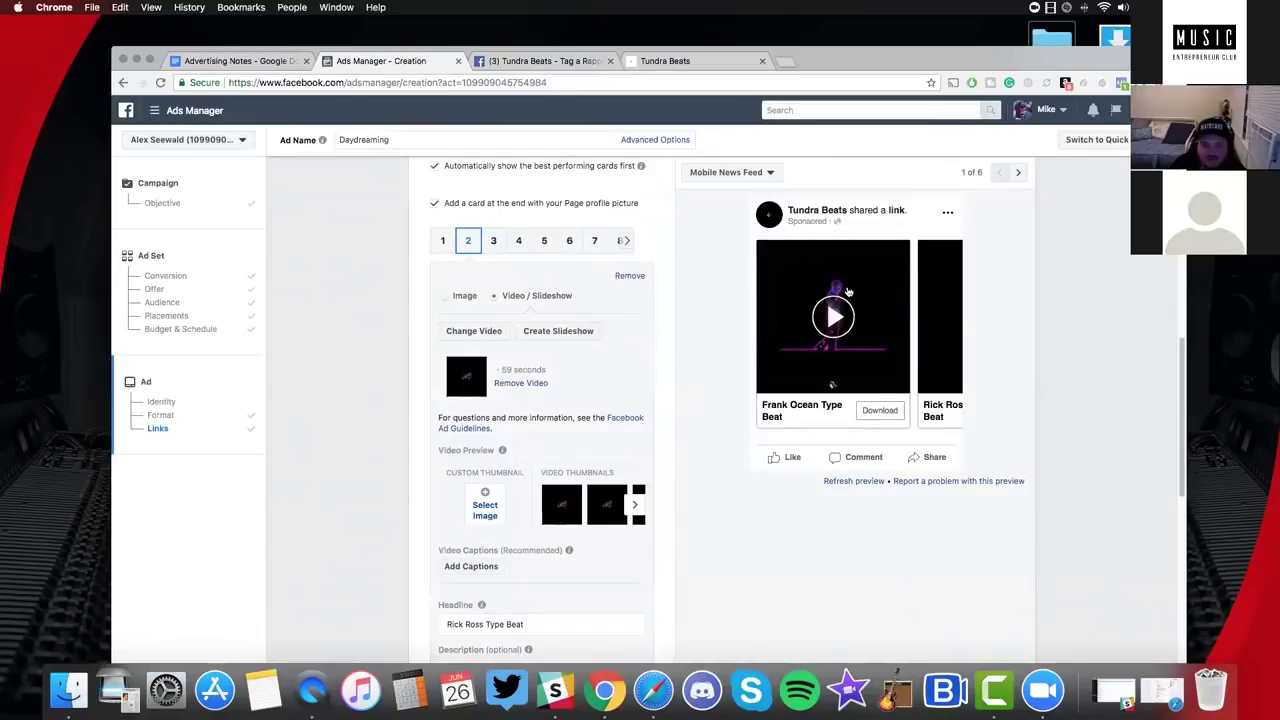
Check the second card's fields, link settings and conversion tracking, and confirm the ad to publish the campaign.
{"action": "scroll", "coordinate": [703, 381], "scroll_direction": "down", "scroll_amount": 3}
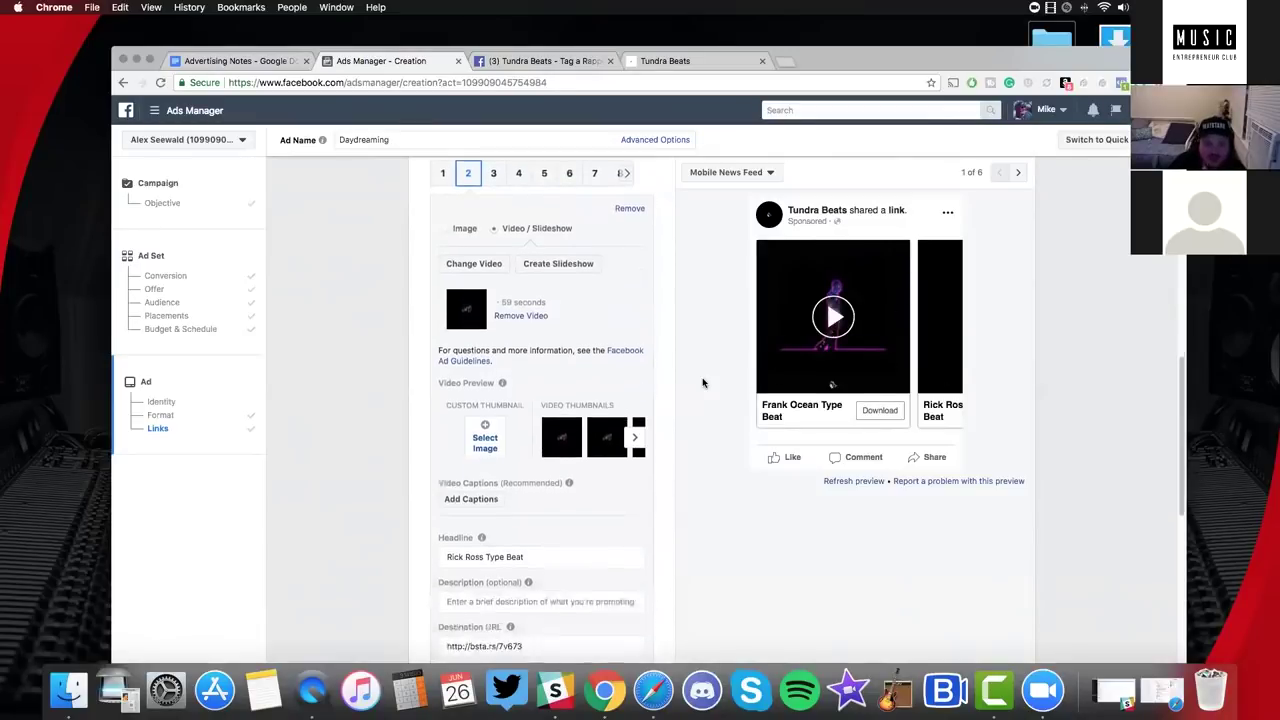
{"action": "scroll", "coordinate": [703, 381], "scroll_direction": "down", "scroll_amount": 4}
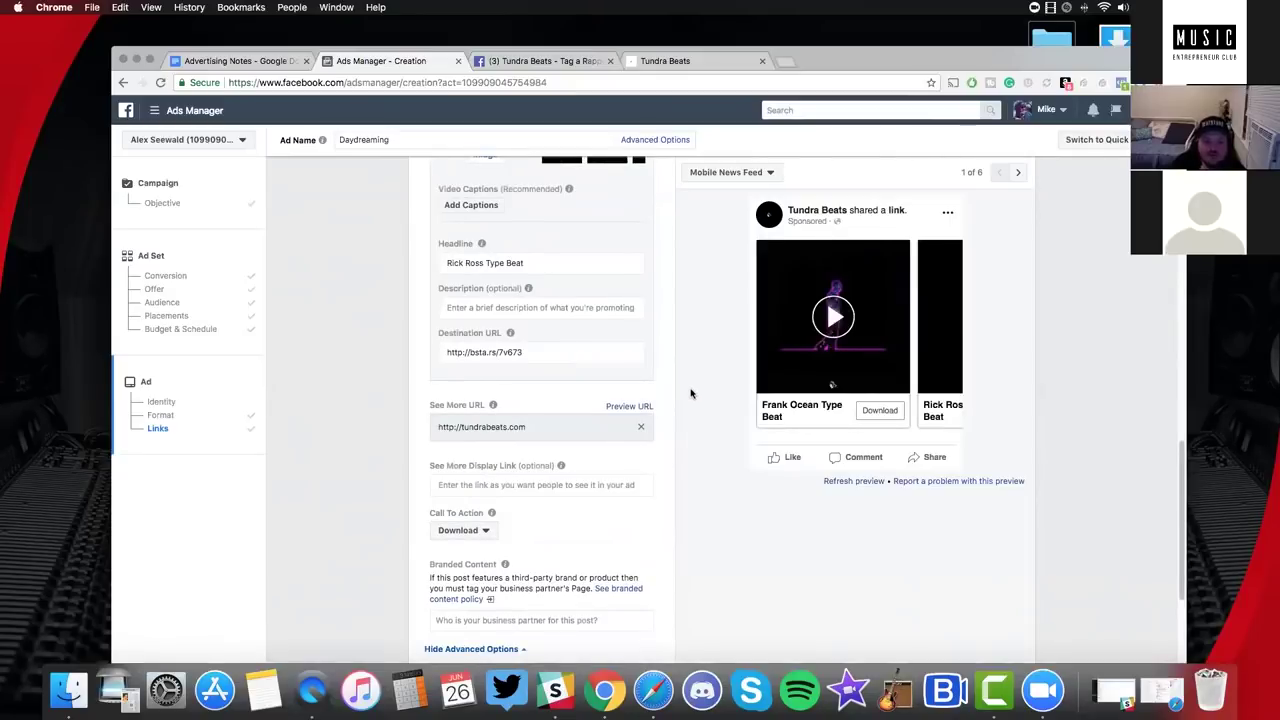
{"action": "scroll", "coordinate": [690, 393], "scroll_direction": "down", "scroll_amount": 2}
{"action": "scroll", "coordinate": [690, 393], "scroll_direction": "up", "scroll_amount": 15}
{"action": "scroll", "coordinate": [690, 393], "scroll_direction": "up", "scroll_amount": 4}
{"action": "scroll", "coordinate": [690, 395], "scroll_direction": "down", "scroll_amount": 12}
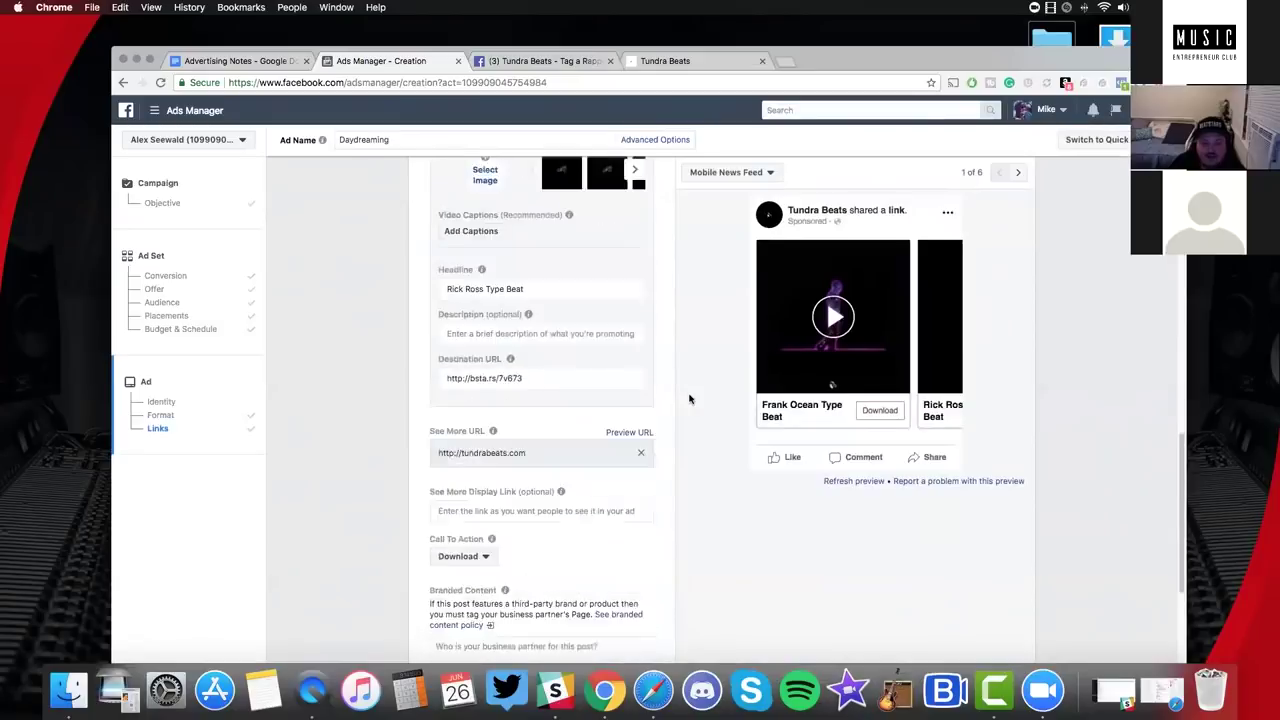
{"action": "scroll", "coordinate": [689, 399], "scroll_direction": "down", "scroll_amount": 1}
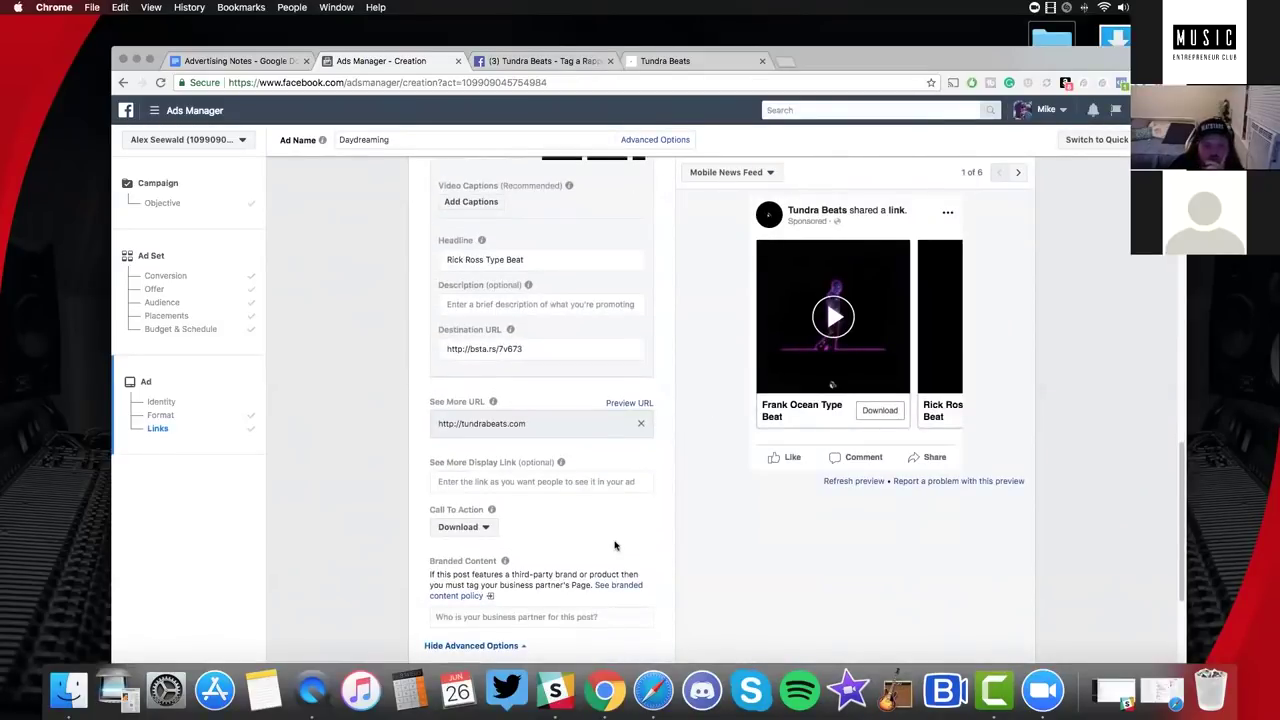
{"action": "scroll", "coordinate": [621, 540], "scroll_direction": "down", "scroll_amount": 5}
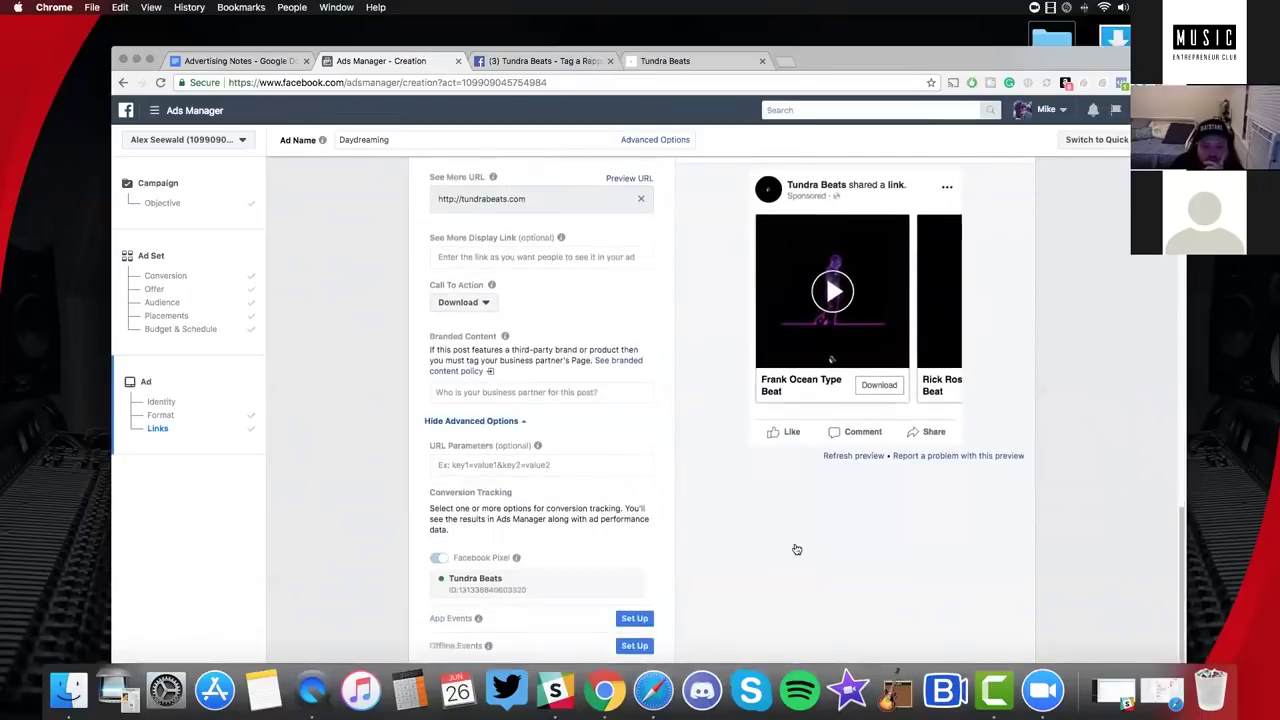
{"action": "scroll", "coordinate": [704, 395], "scroll_direction": "down", "scroll_amount": 1}
{"action": "key", "text": "Return"}
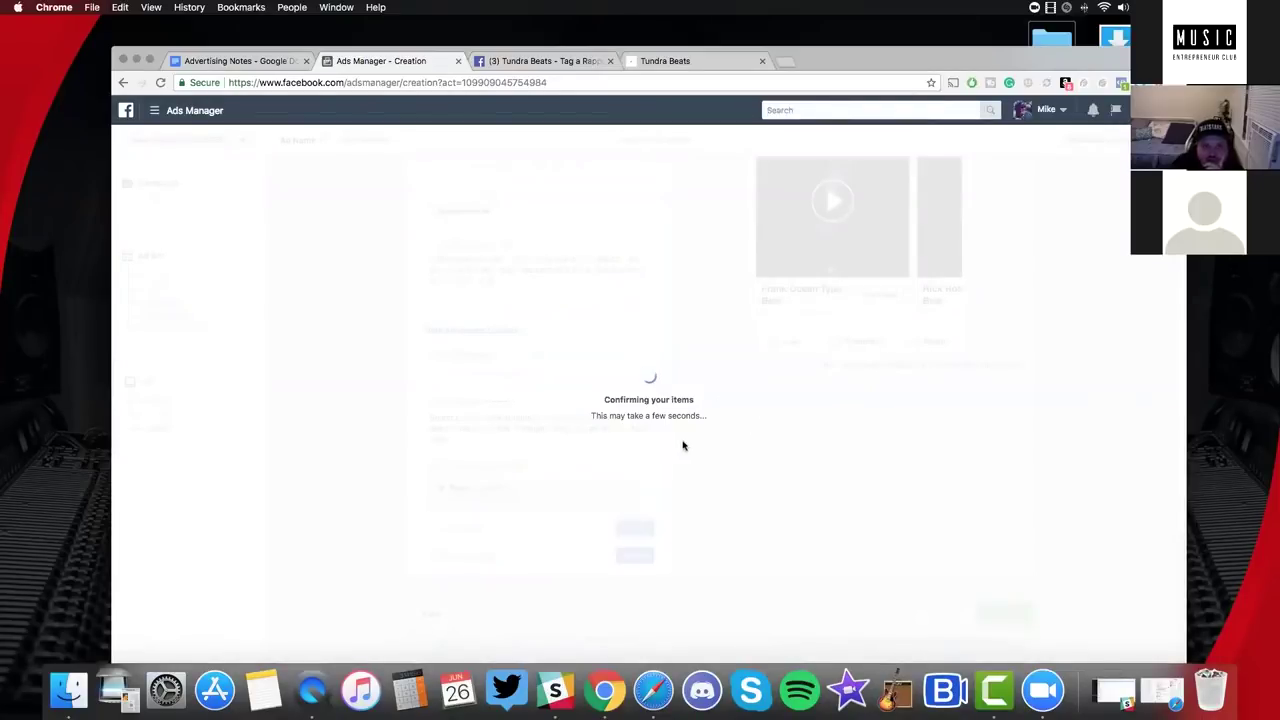
Turn off the newly published Warm campaign and go to the account's Audiences page.
{"action": "double_click", "coordinate": [928, 45]}
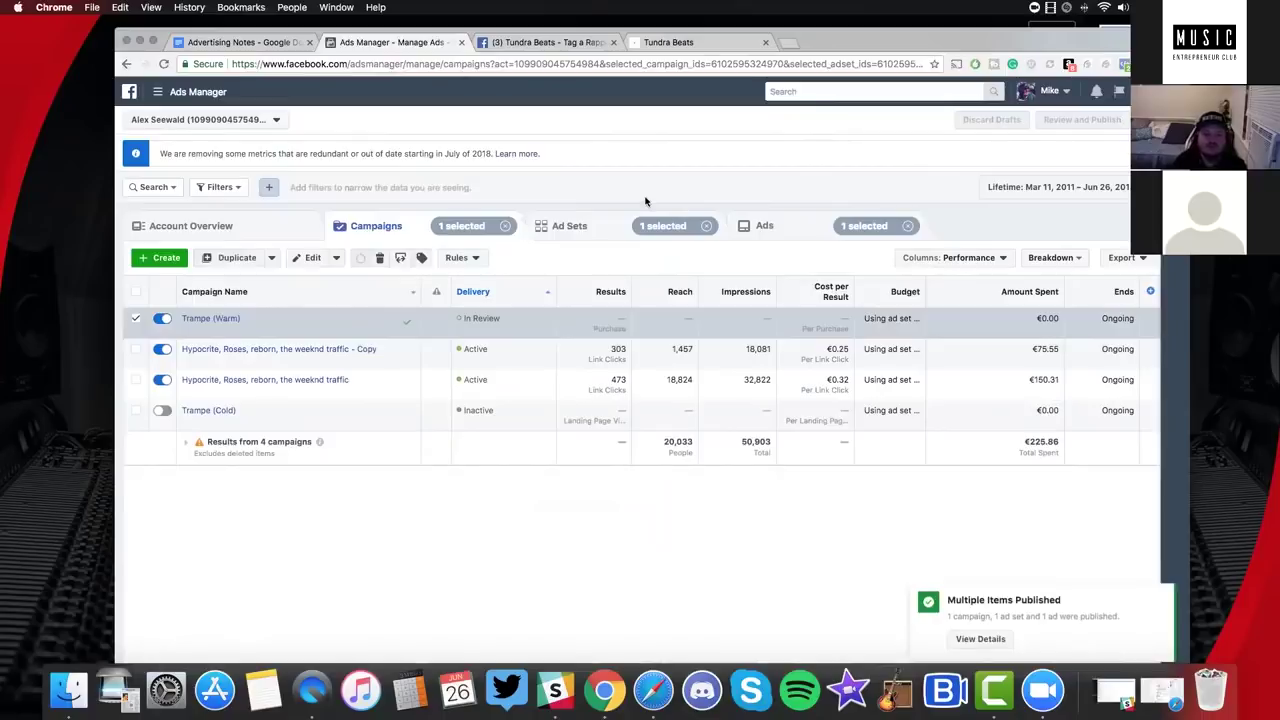
{"action": "left_click", "coordinate": [162, 318]}
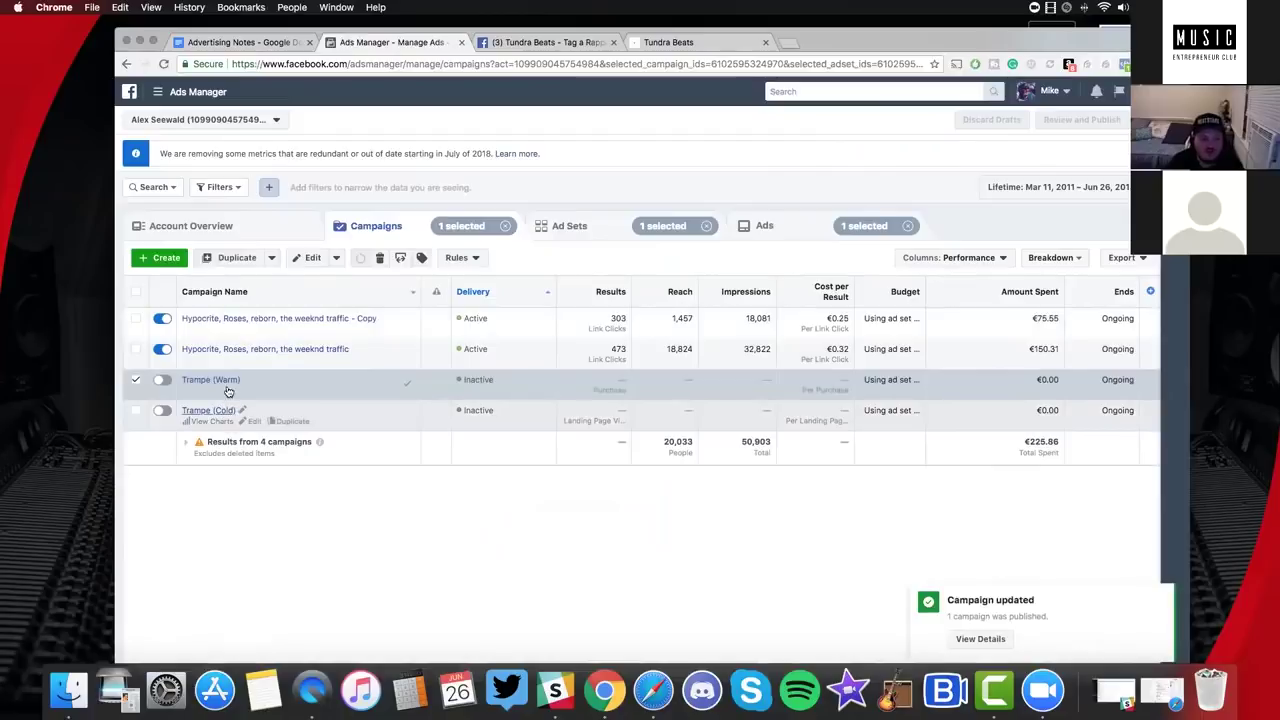
{"action": "left_click", "coordinate": [157, 91]}
{"action": "left_click", "coordinate": [145, 206]}
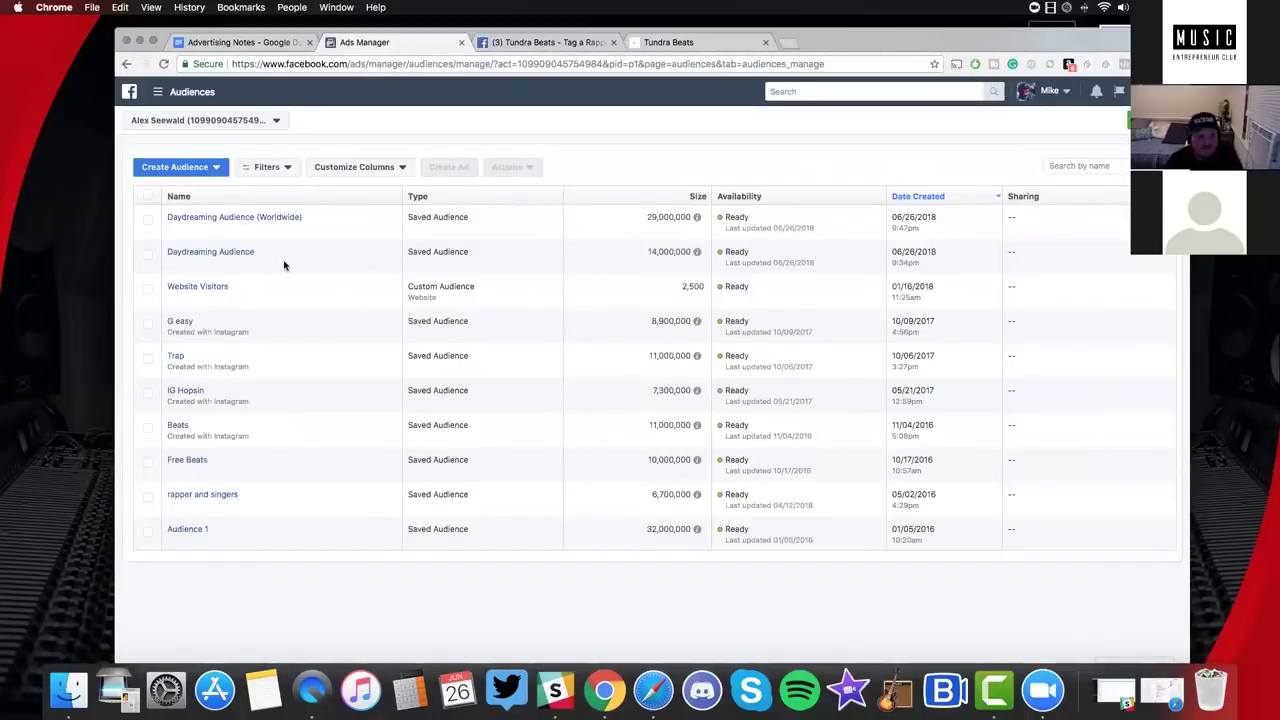
Start a lookalike audience with the Tundra Beats page as its source.
{"action": "mouse_move", "coordinate": [240, 258]}
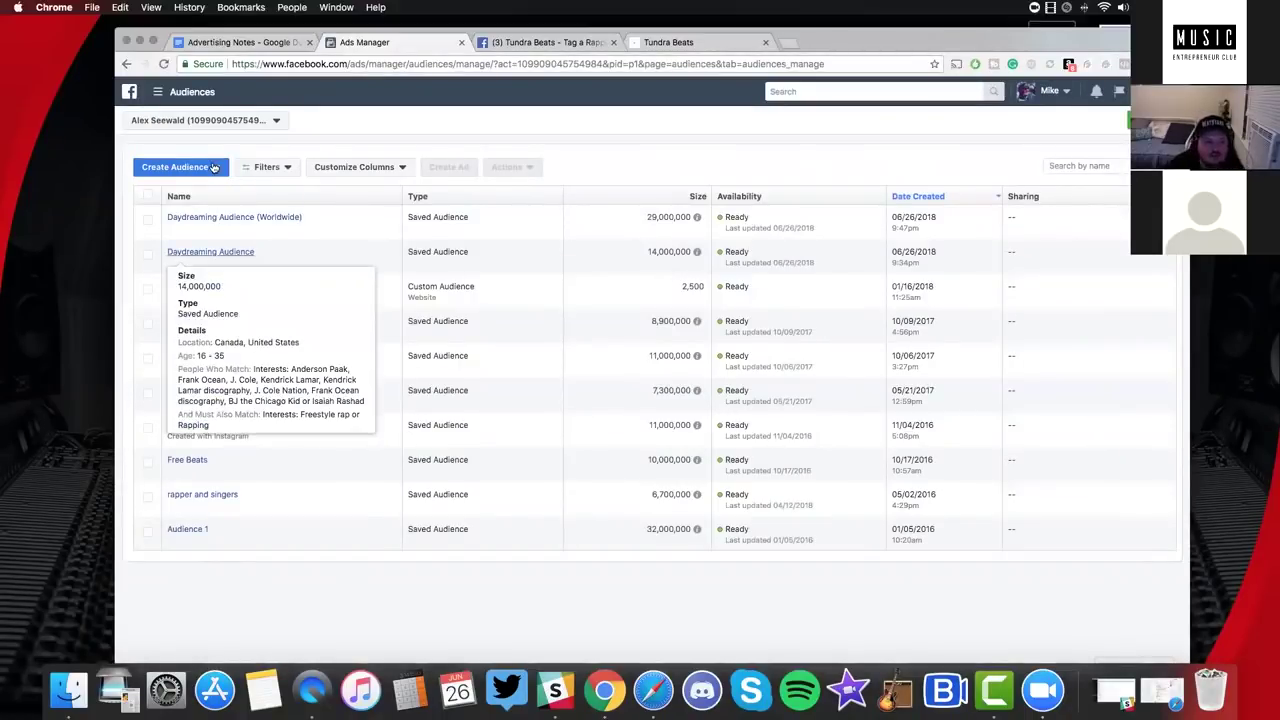
{"action": "left_click", "coordinate": [212, 167]}
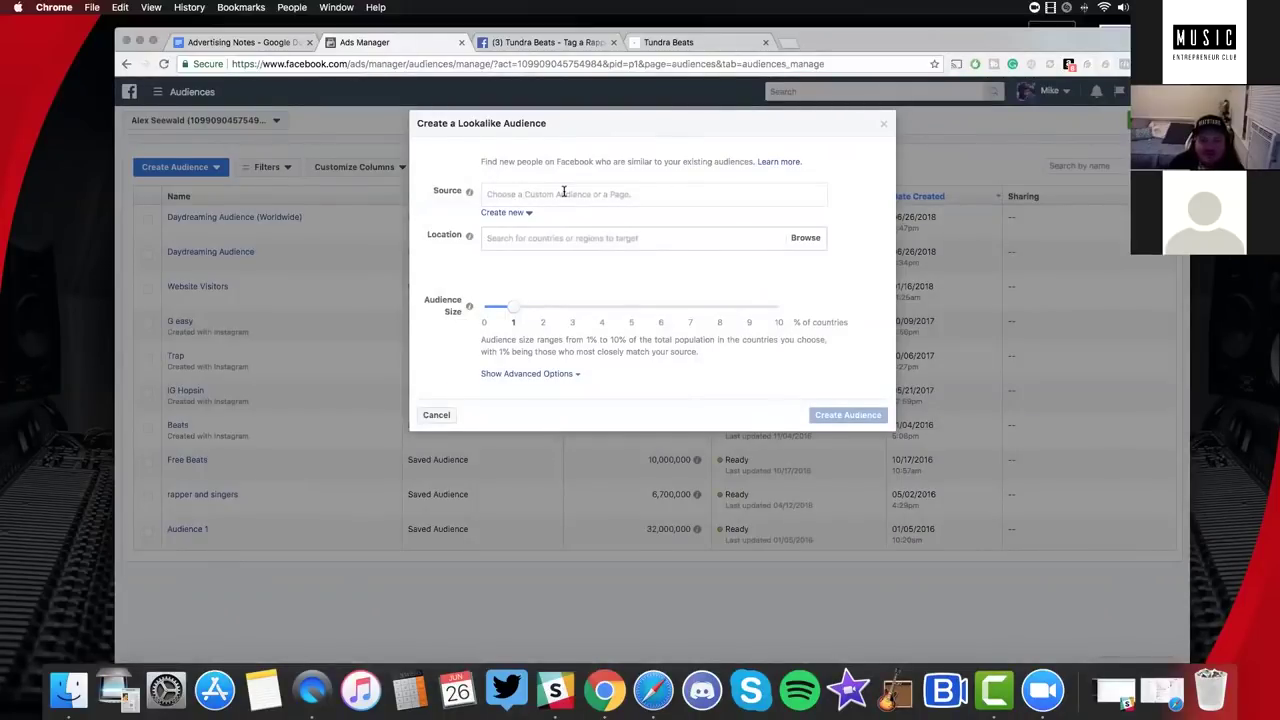
{"action": "left_click", "coordinate": [563, 192]}
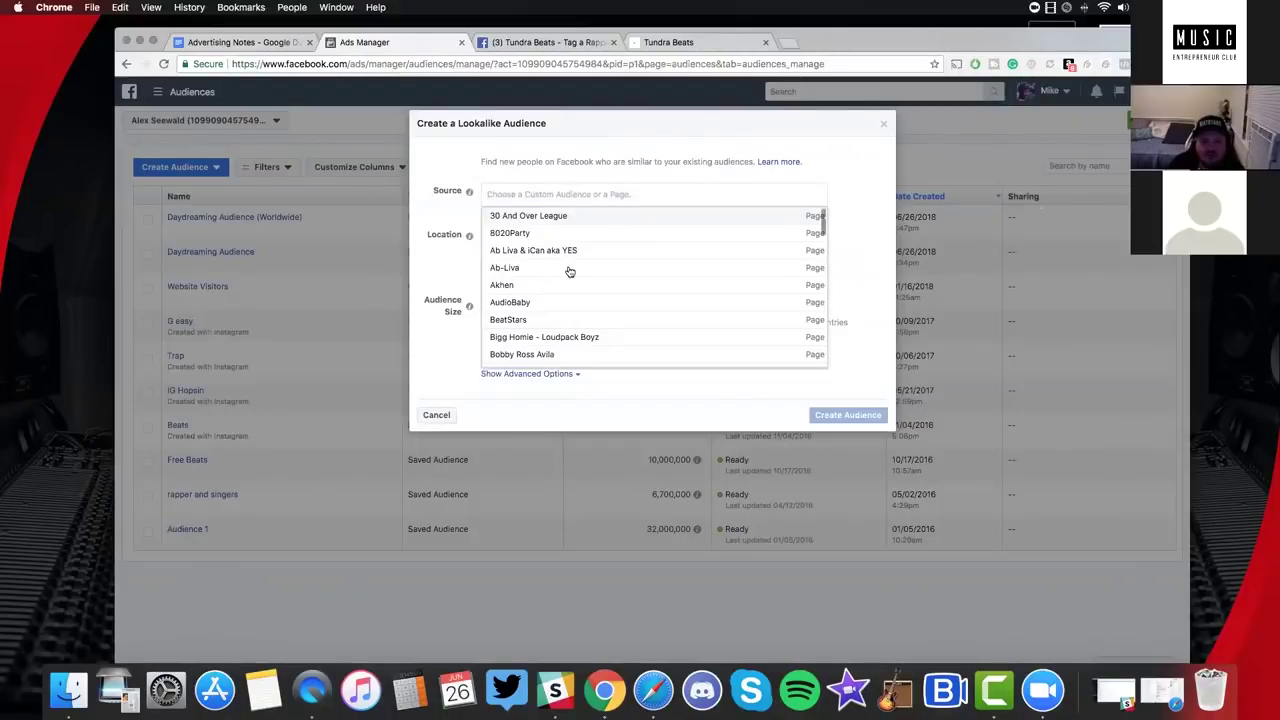
{"action": "scroll", "coordinate": [569, 271], "scroll_direction": "down", "scroll_amount": 3}
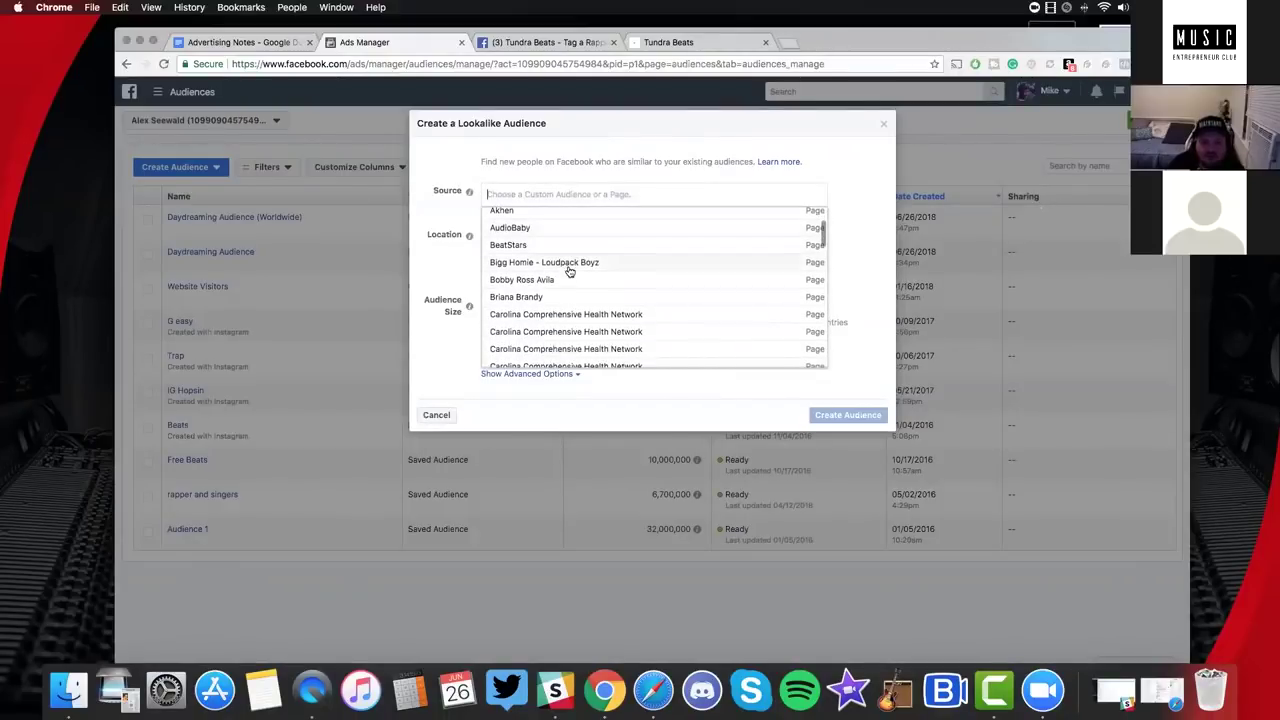
{"action": "scroll", "coordinate": [568, 272], "scroll_direction": "down", "scroll_amount": 10}
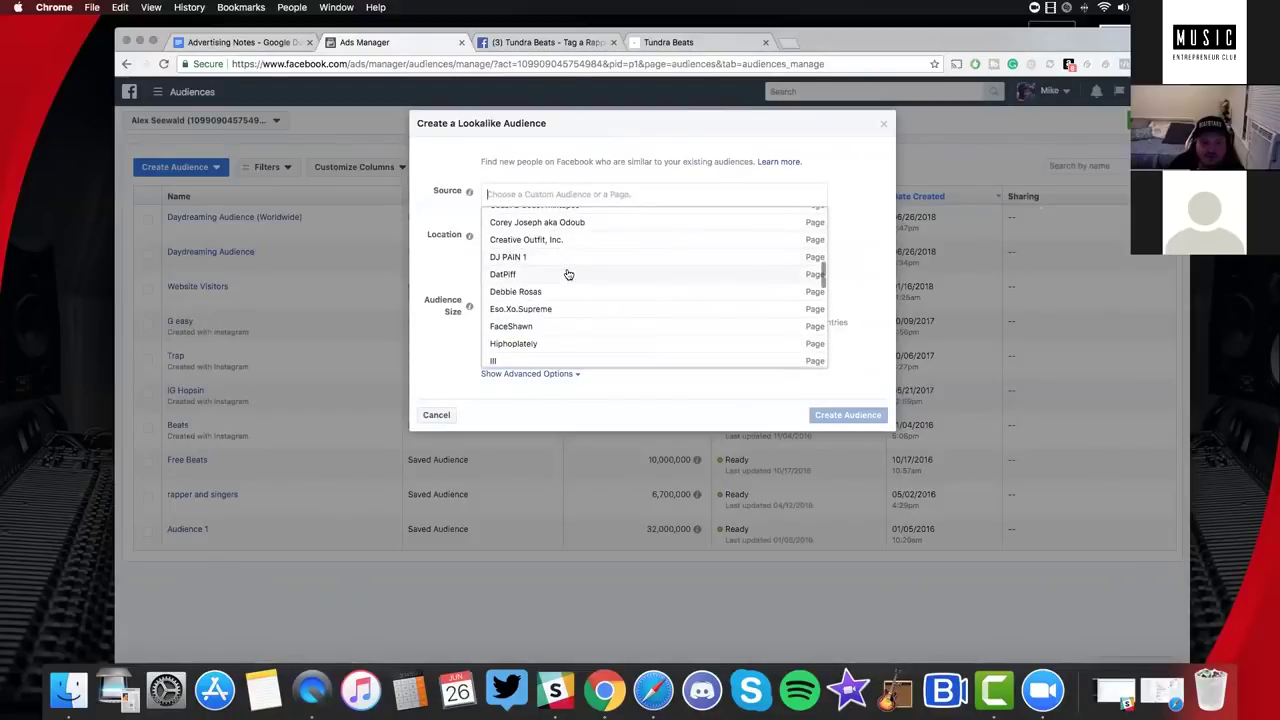
{"action": "scroll", "coordinate": [568, 272], "scroll_direction": "down", "scroll_amount": 10}
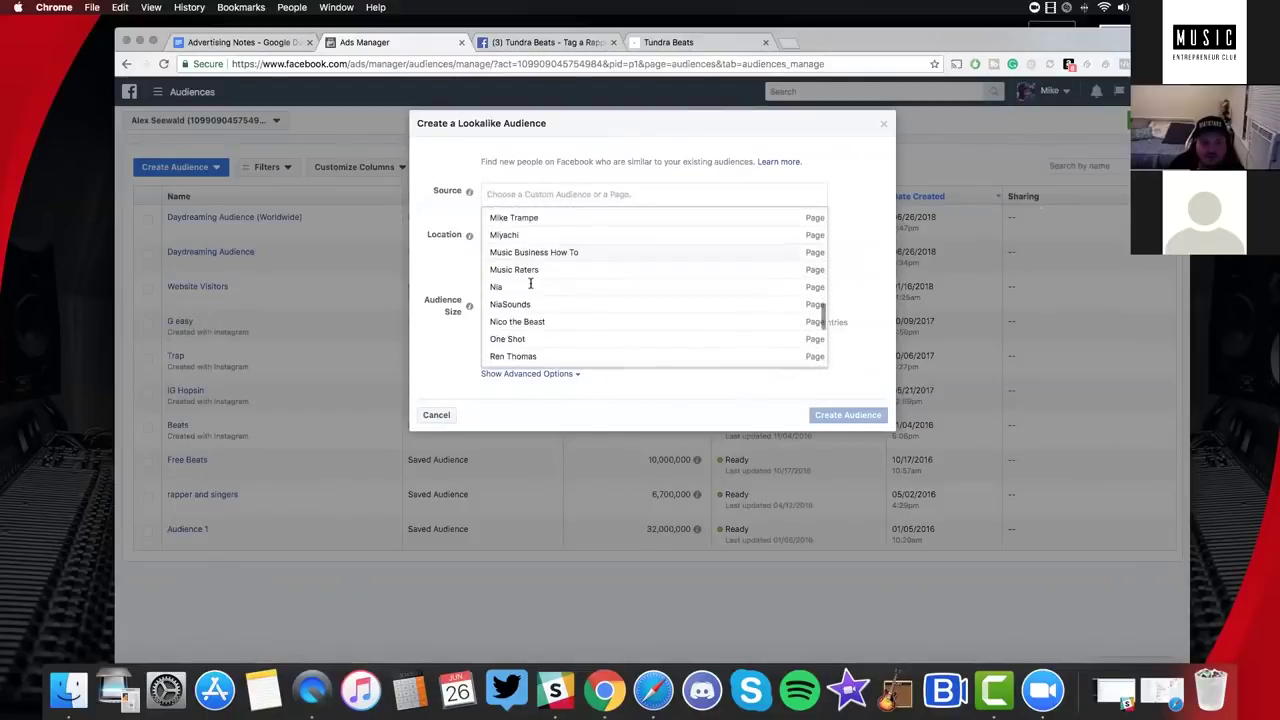
{"action": "left_click", "coordinate": [790, 295]}
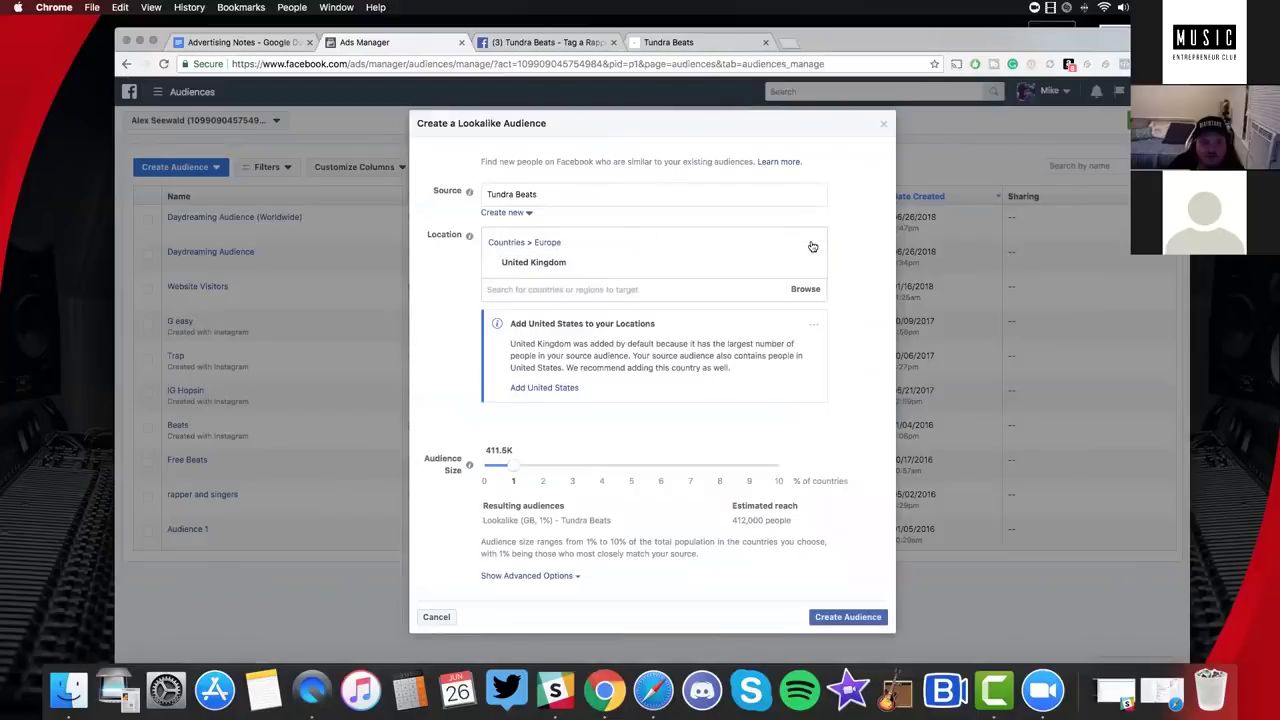
Replace the lookalike audience's United Kingdom location with United States.
{"action": "left_click", "coordinate": [548, 203]}
{"action": "left_click", "coordinate": [512, 217]}
{"action": "left_click", "coordinate": [508, 212]}
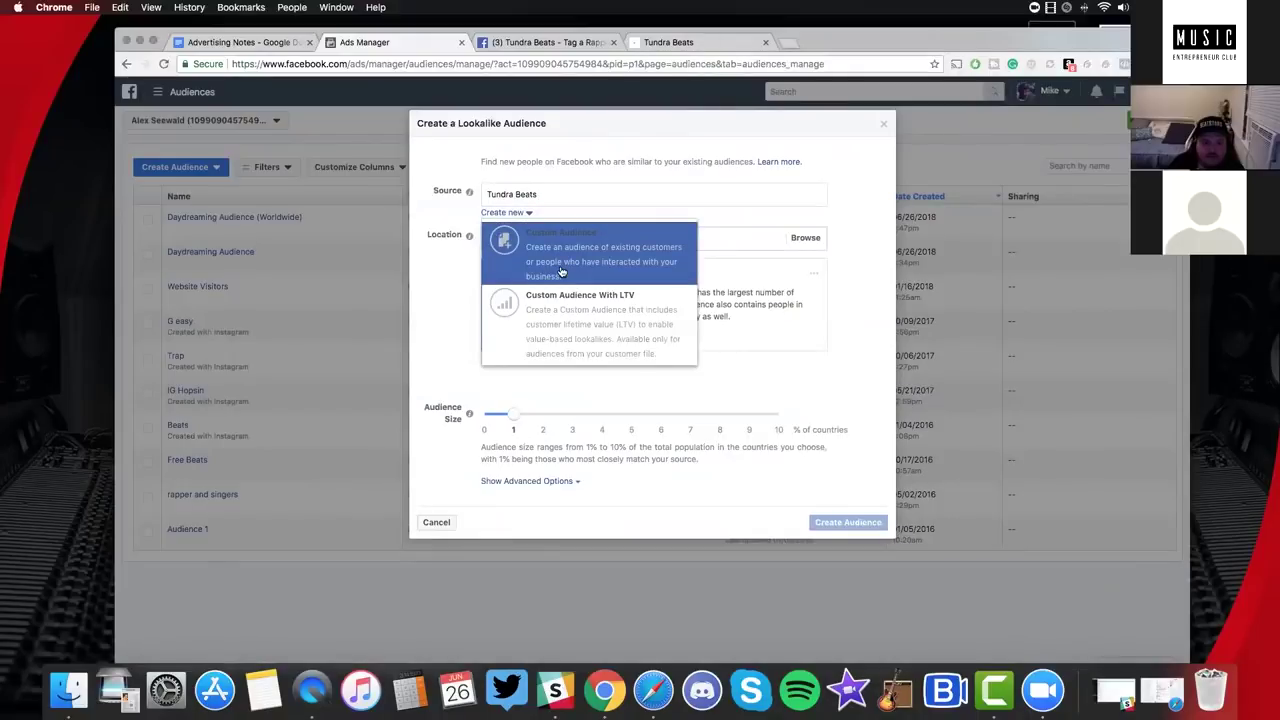
{"action": "left_click", "coordinate": [438, 272]}
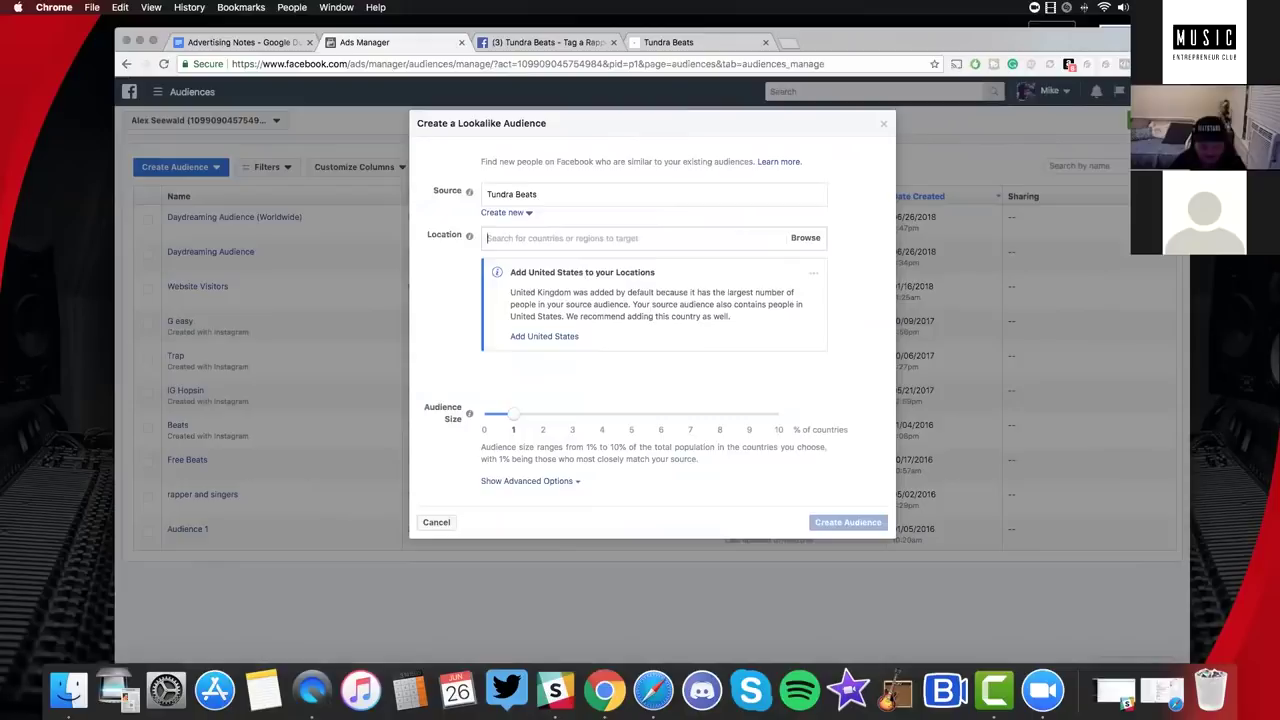
{"action": "type", "text": "unite"}
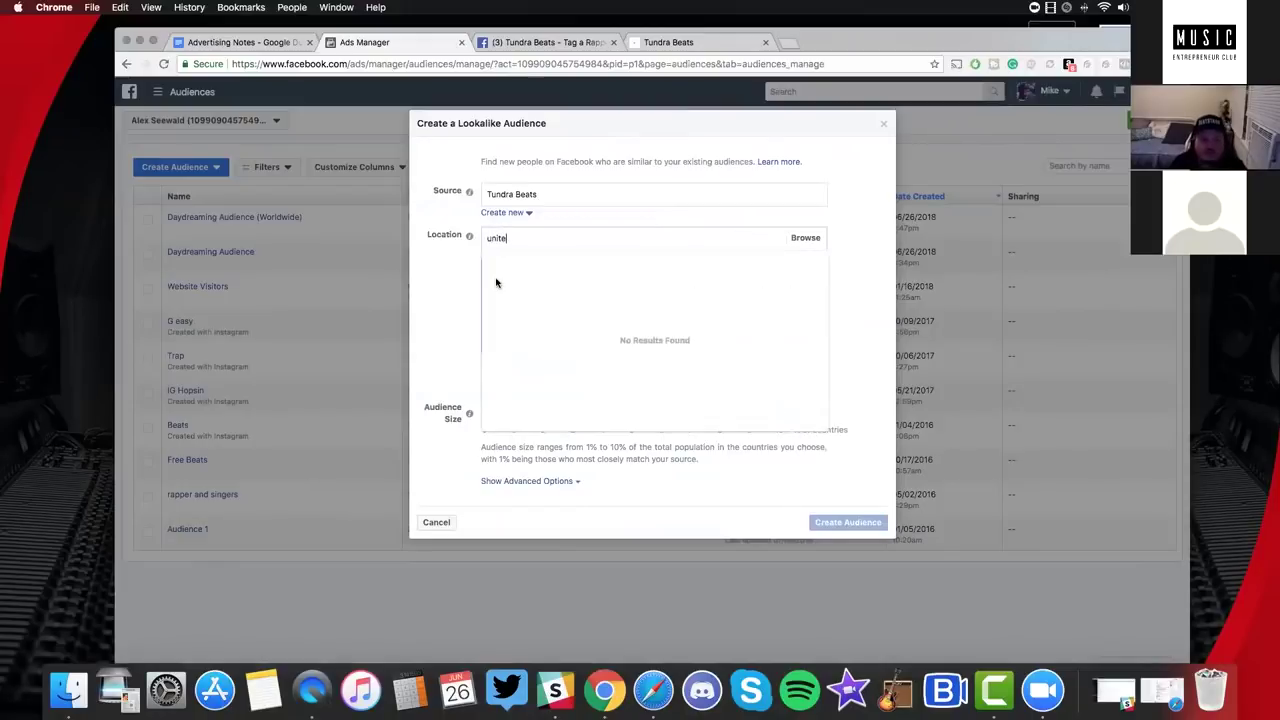
{"action": "type", "text": "d"}
{"action": "key", "text": "Down"}
{"action": "key", "text": "Down"}
{"action": "key", "text": "Return"}
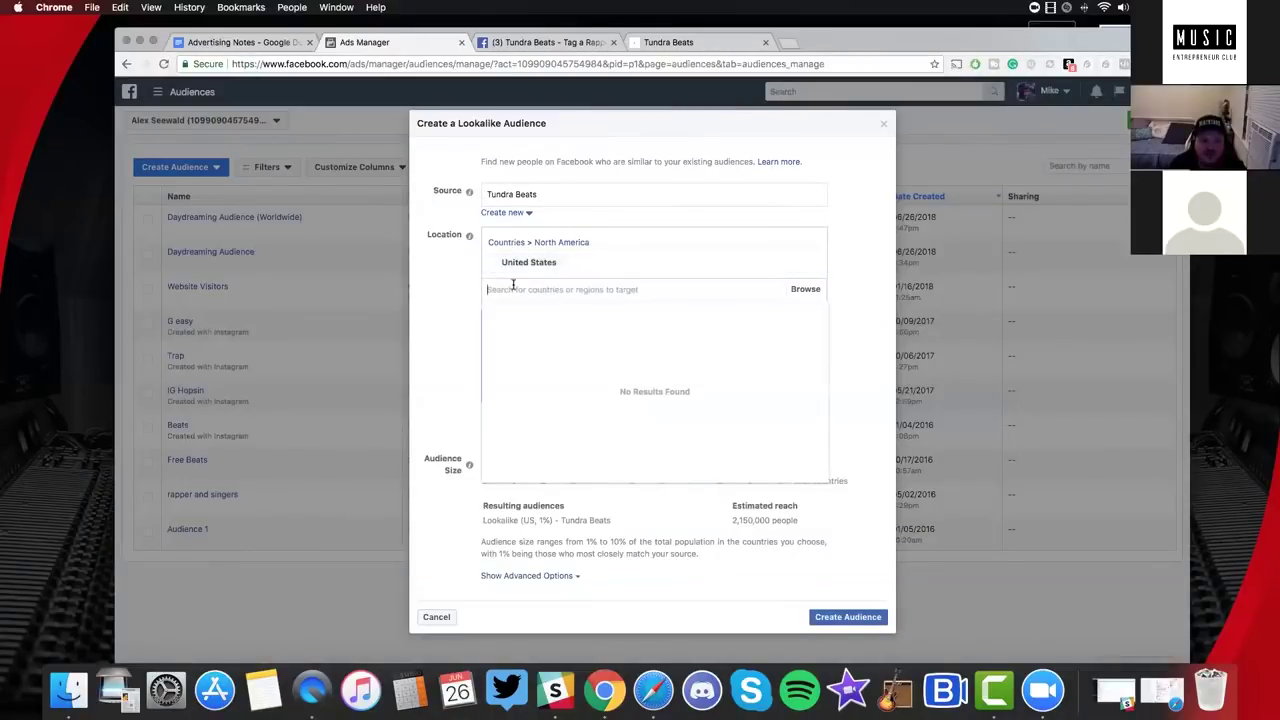
Clear the lookalike audience's source, open the creation of a new custom audience as source, and cancel it.
{"action": "left_click", "coordinate": [477, 196]}
{"action": "left_click", "coordinate": [517, 226]}
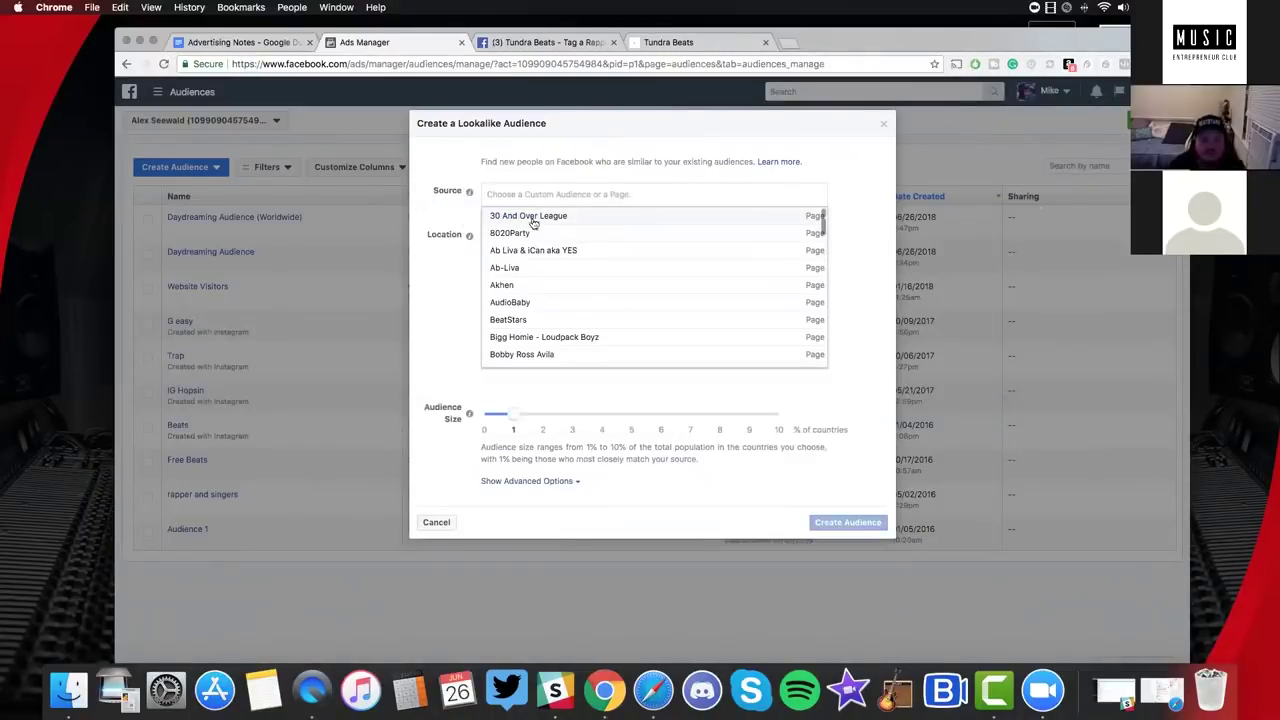
{"action": "left_click", "coordinate": [508, 218]}
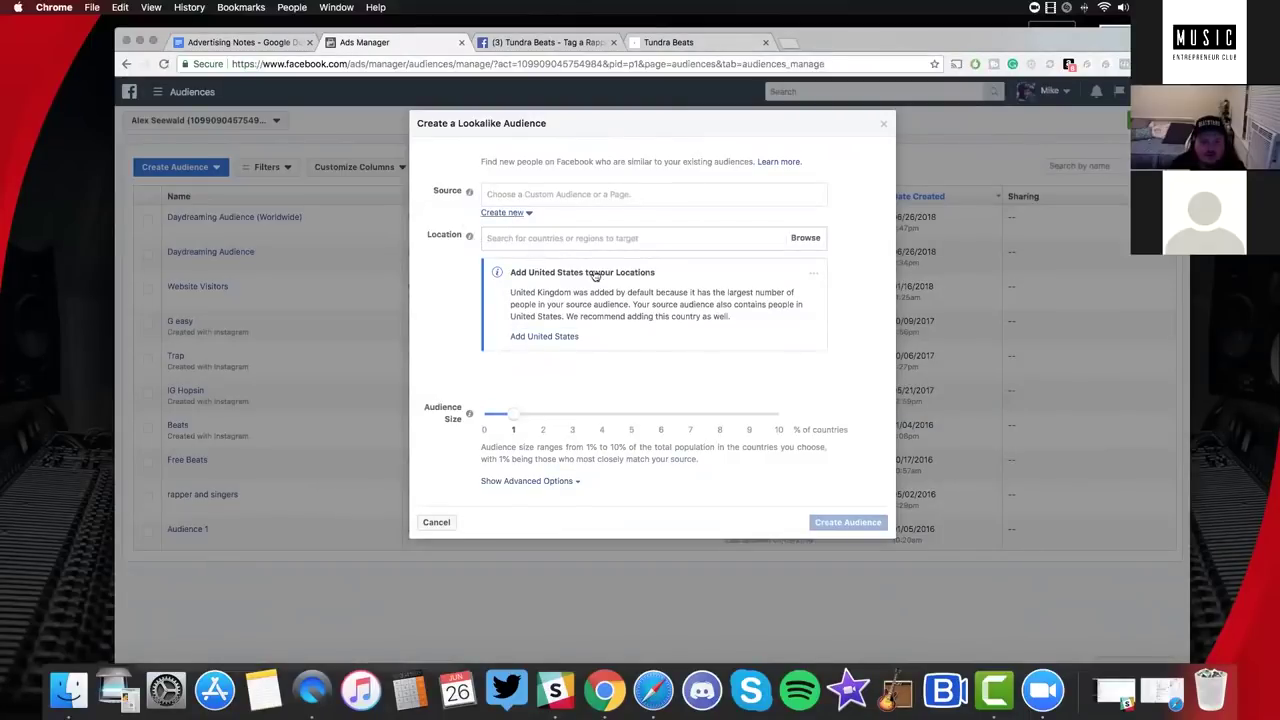
{"action": "left_click", "coordinate": [505, 212]}
{"action": "key", "text": "Escape"}
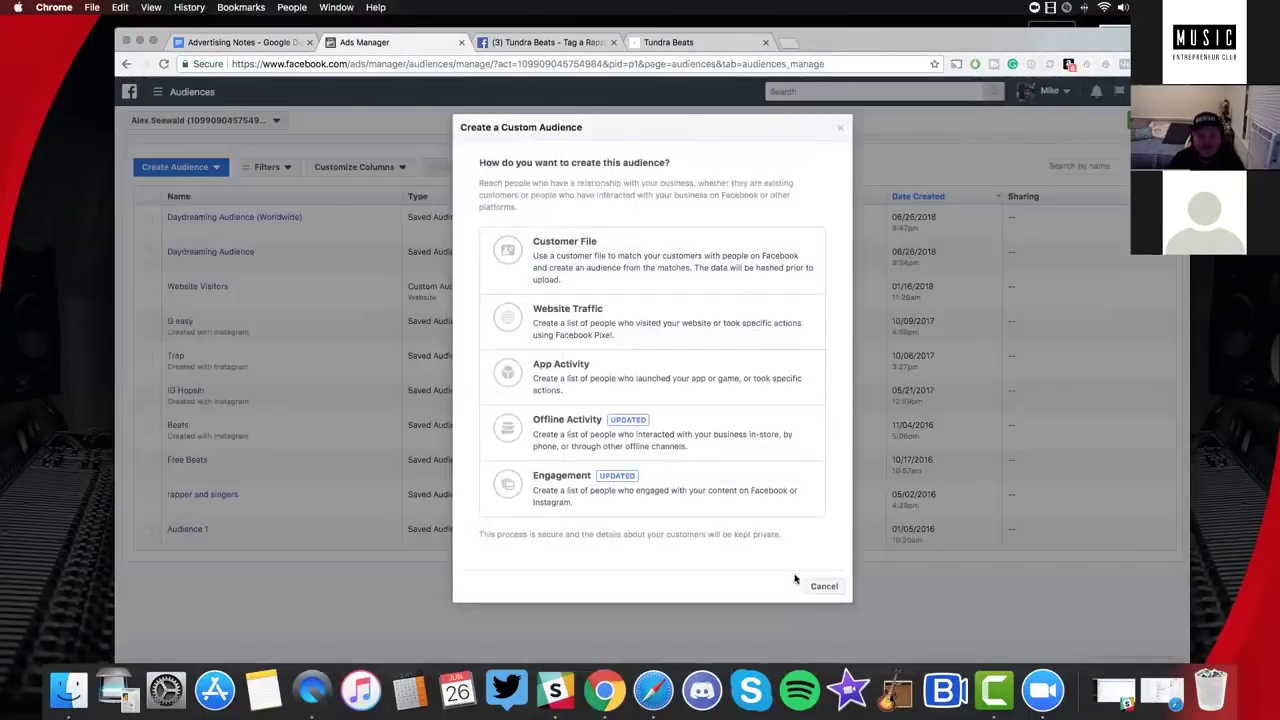
{"action": "left_click", "coordinate": [823, 664]}
Examine the Website Traffic custom audience's visitor criteria as a possible new lookalike source, and cancel its creation.
{"action": "left_click", "coordinate": [175, 167]}
{"action": "left_click", "coordinate": [180, 212]}
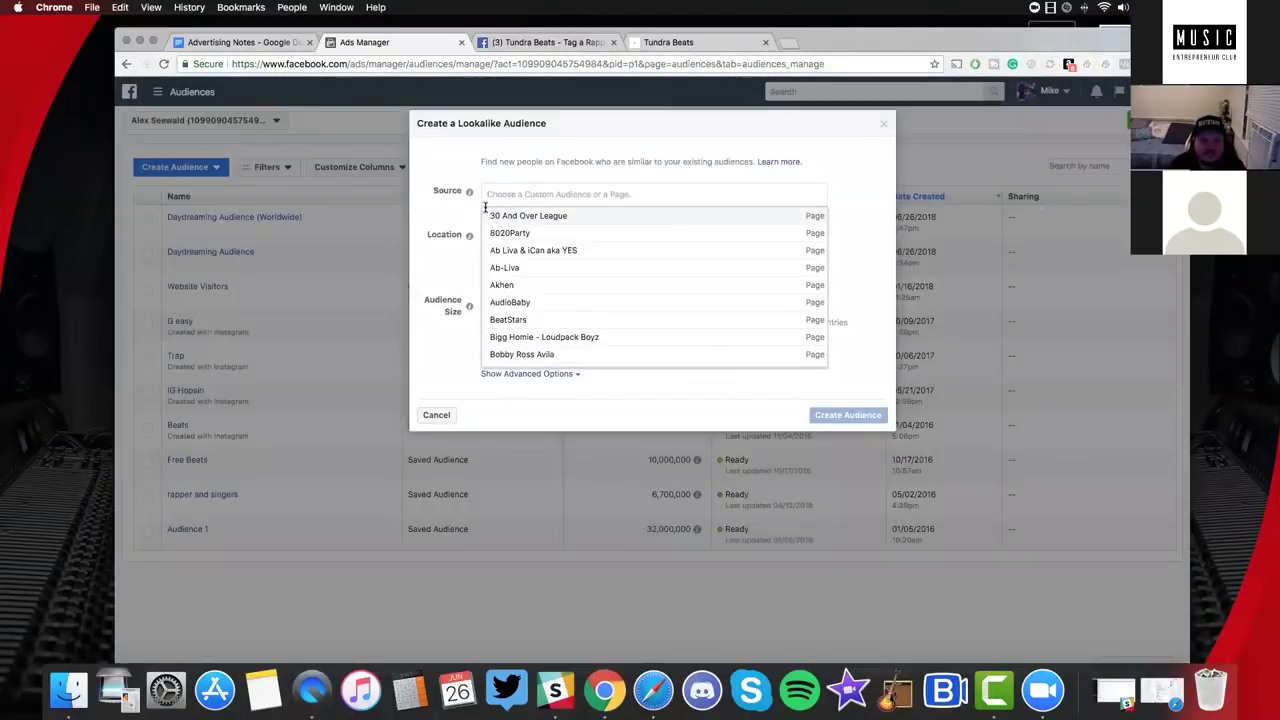
{"action": "left_click", "coordinate": [485, 207]}
{"action": "left_click", "coordinate": [510, 212]}
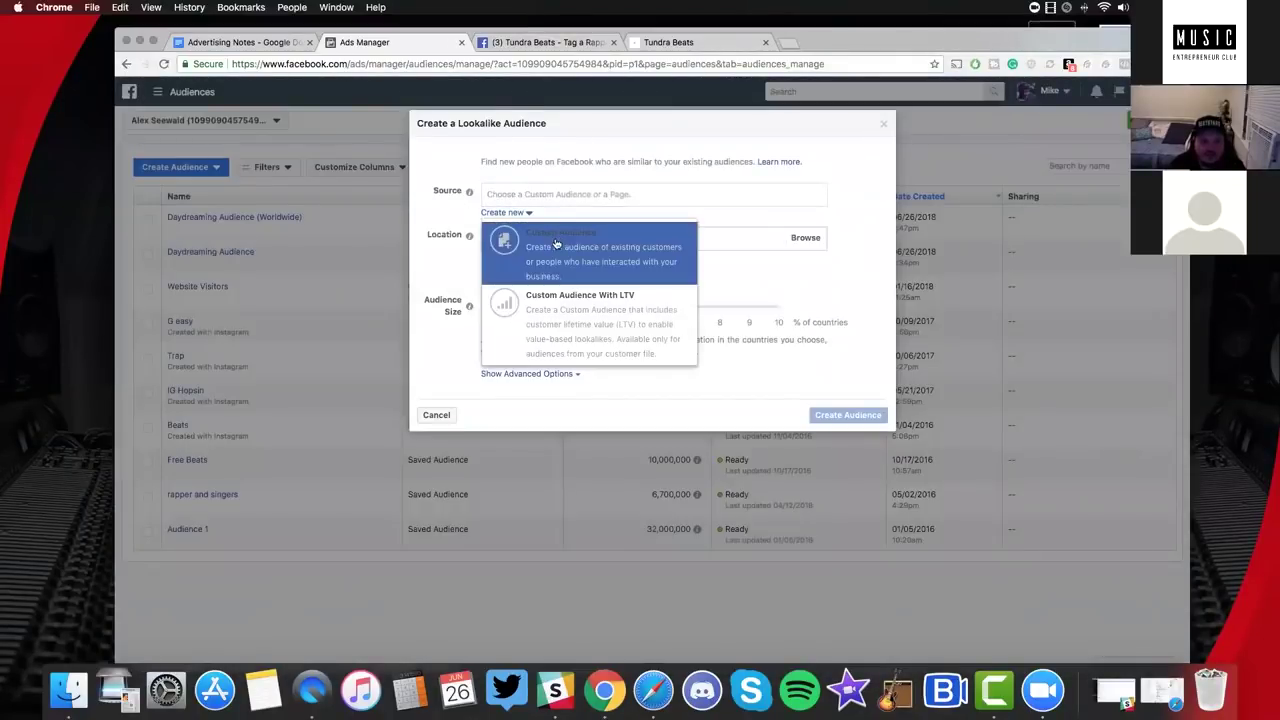
{"action": "left_click", "coordinate": [556, 244]}
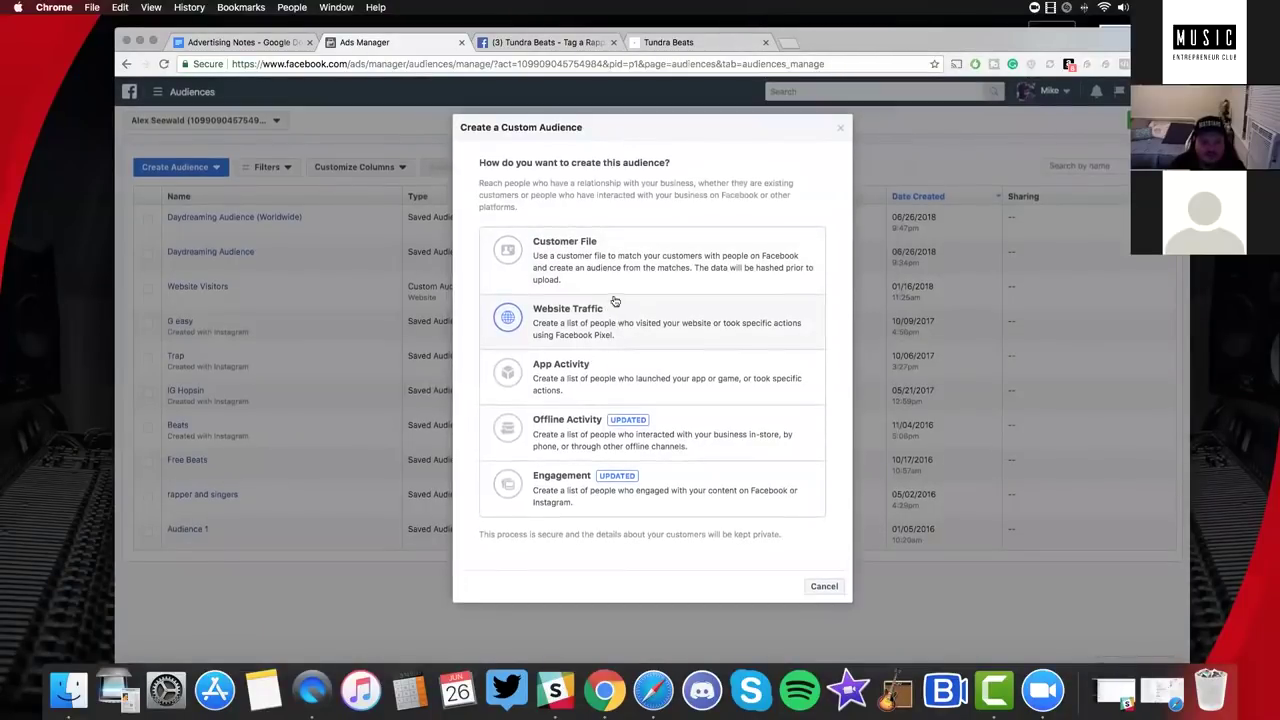
{"action": "left_click", "coordinate": [588, 325]}
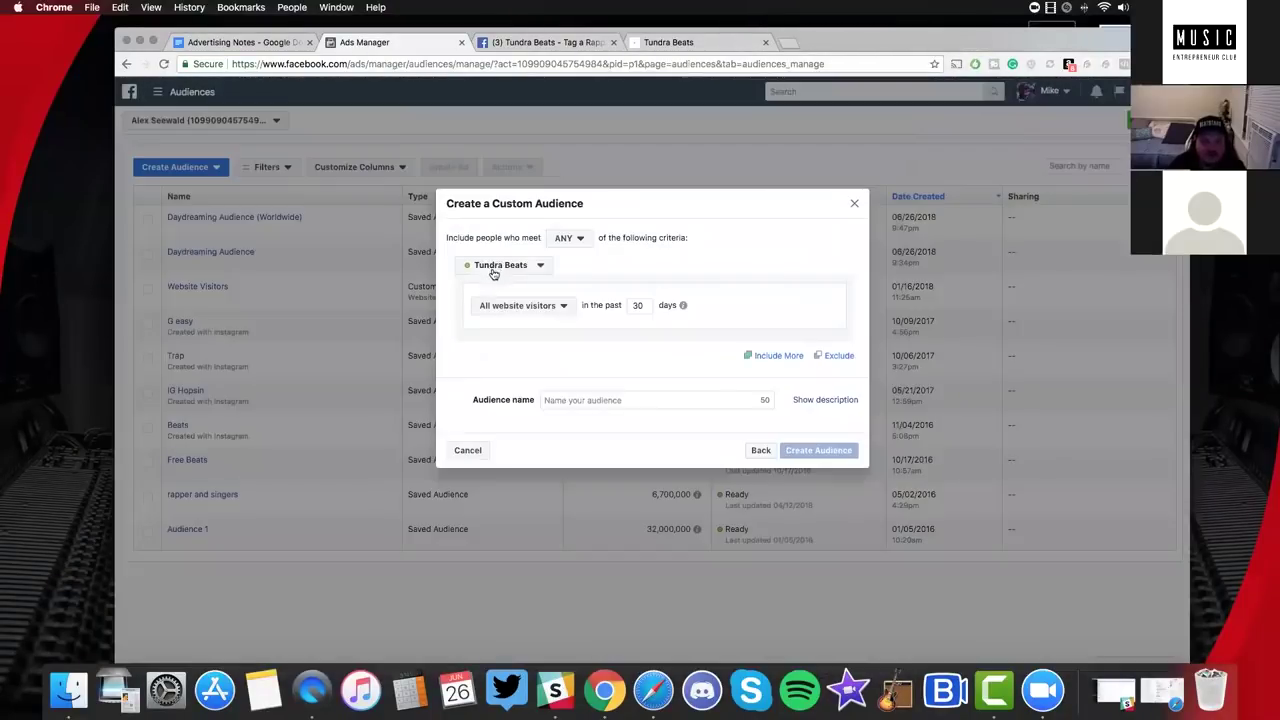
{"action": "left_click", "coordinate": [561, 307]}
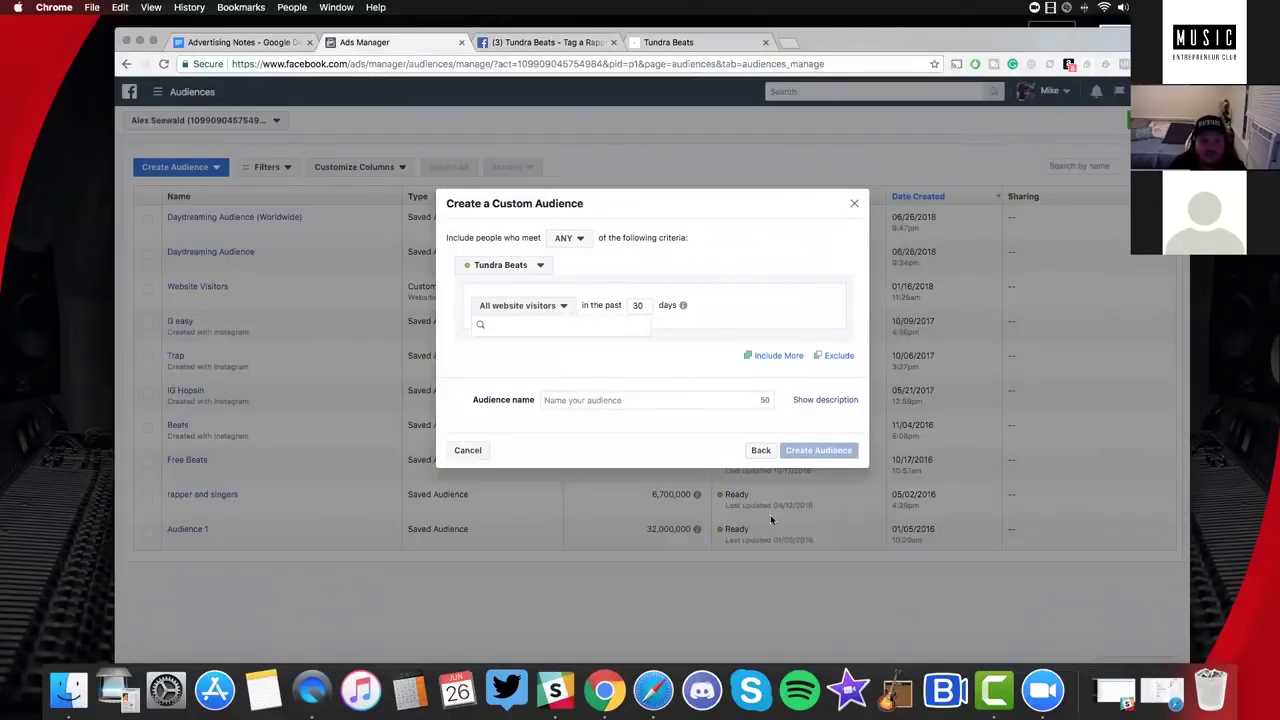
{"action": "left_click", "coordinate": [760, 450]}
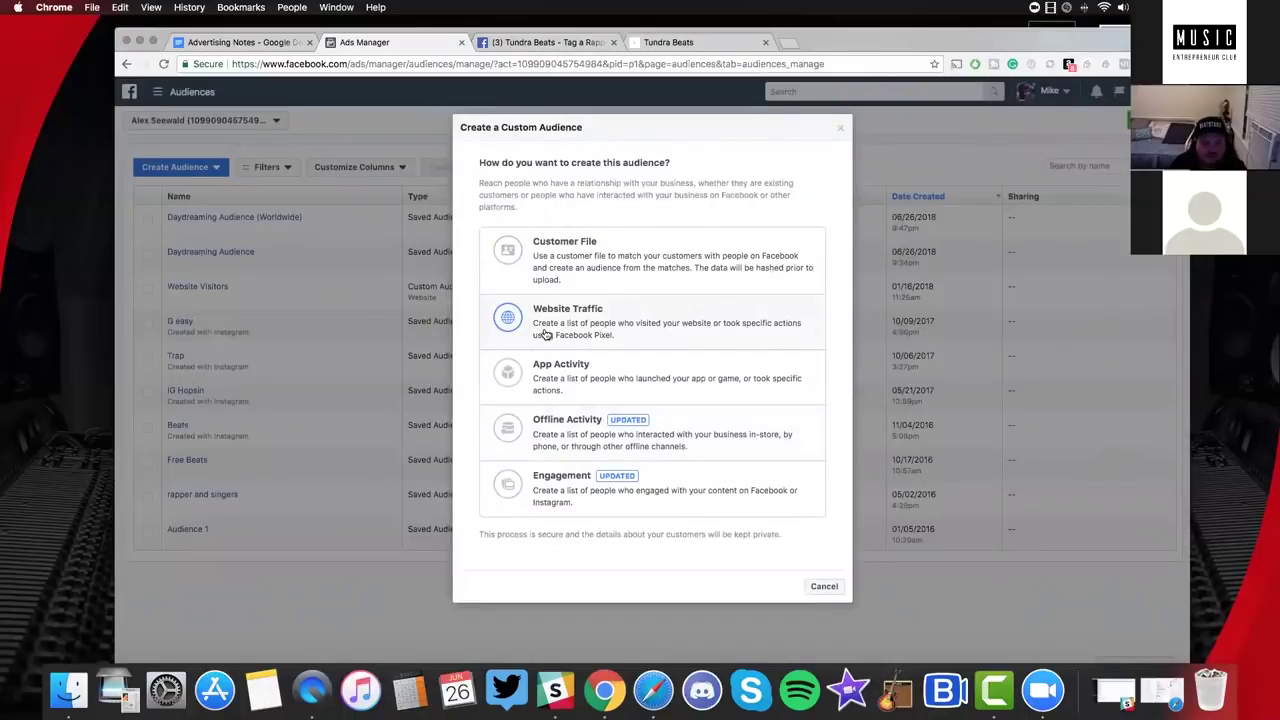
{"action": "left_click", "coordinate": [822, 586]}
Start a new lookalike audience with advanced options shown and the Tundra Beats page as its source.
{"action": "left_click", "coordinate": [190, 172]}
{"action": "left_click", "coordinate": [190, 213]}
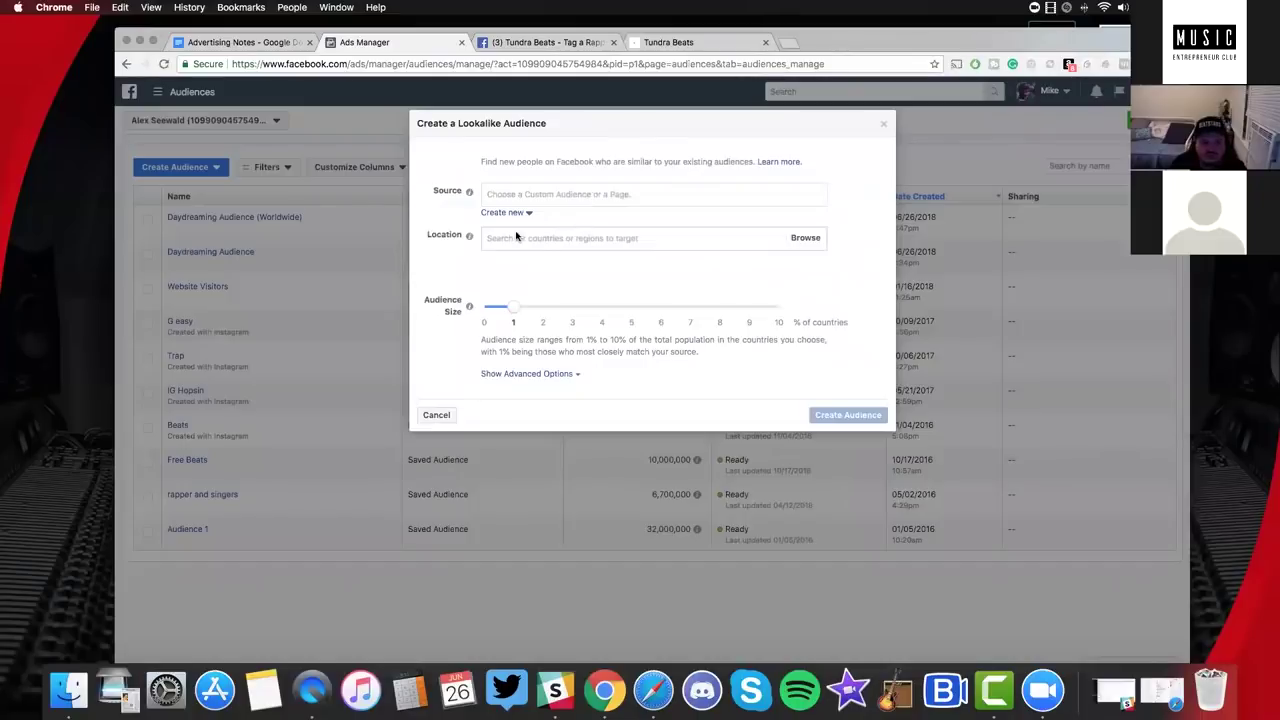
{"action": "left_click", "coordinate": [560, 374]}
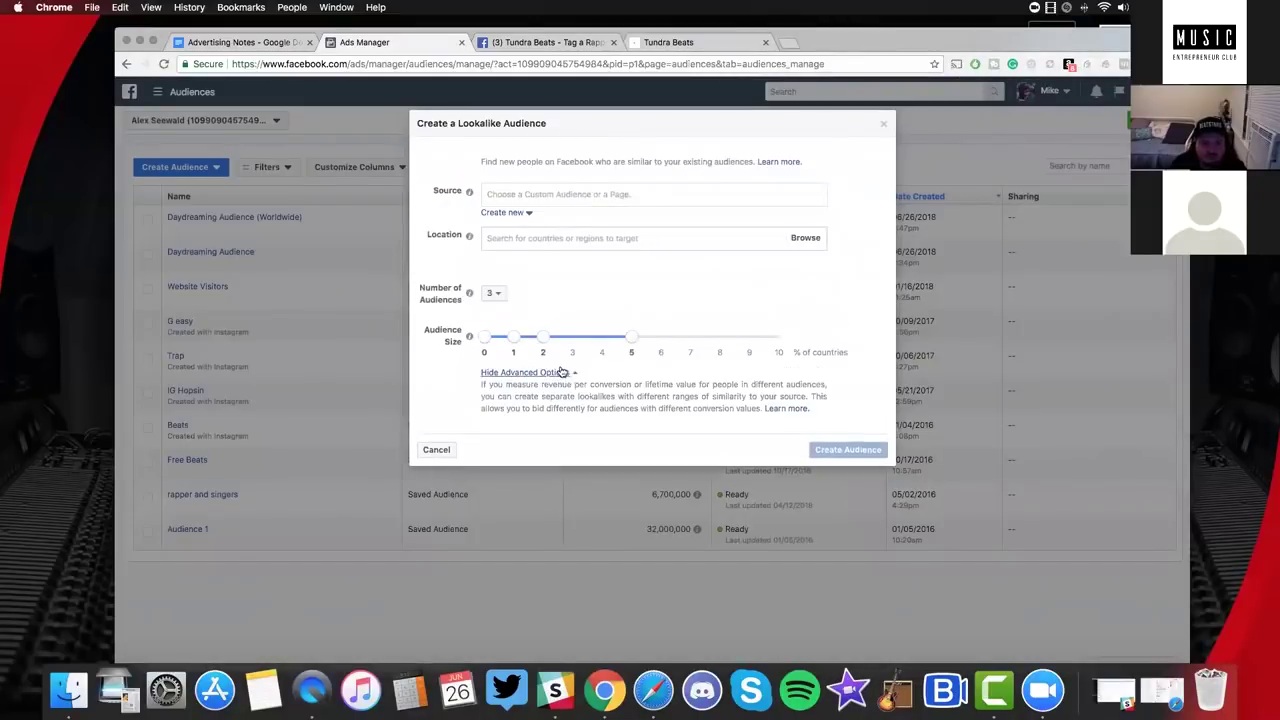
{"action": "left_click", "coordinate": [518, 195]}
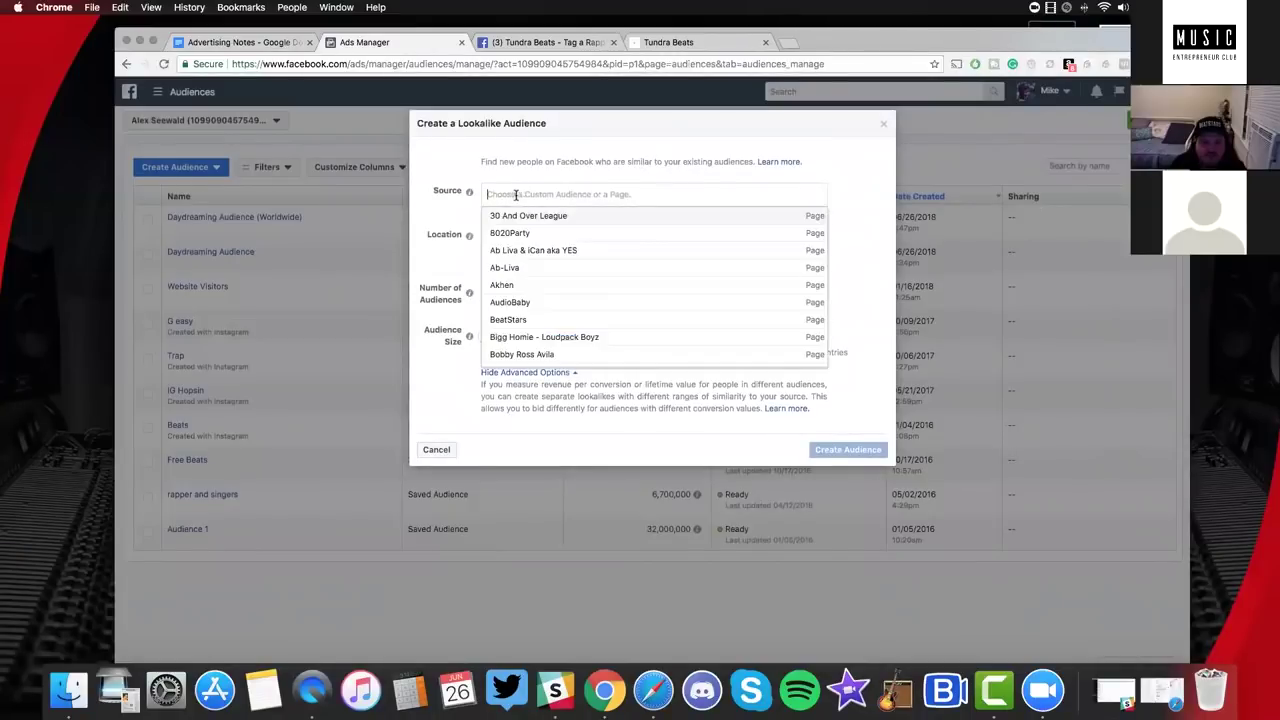
{"action": "type", "text": "tund"}
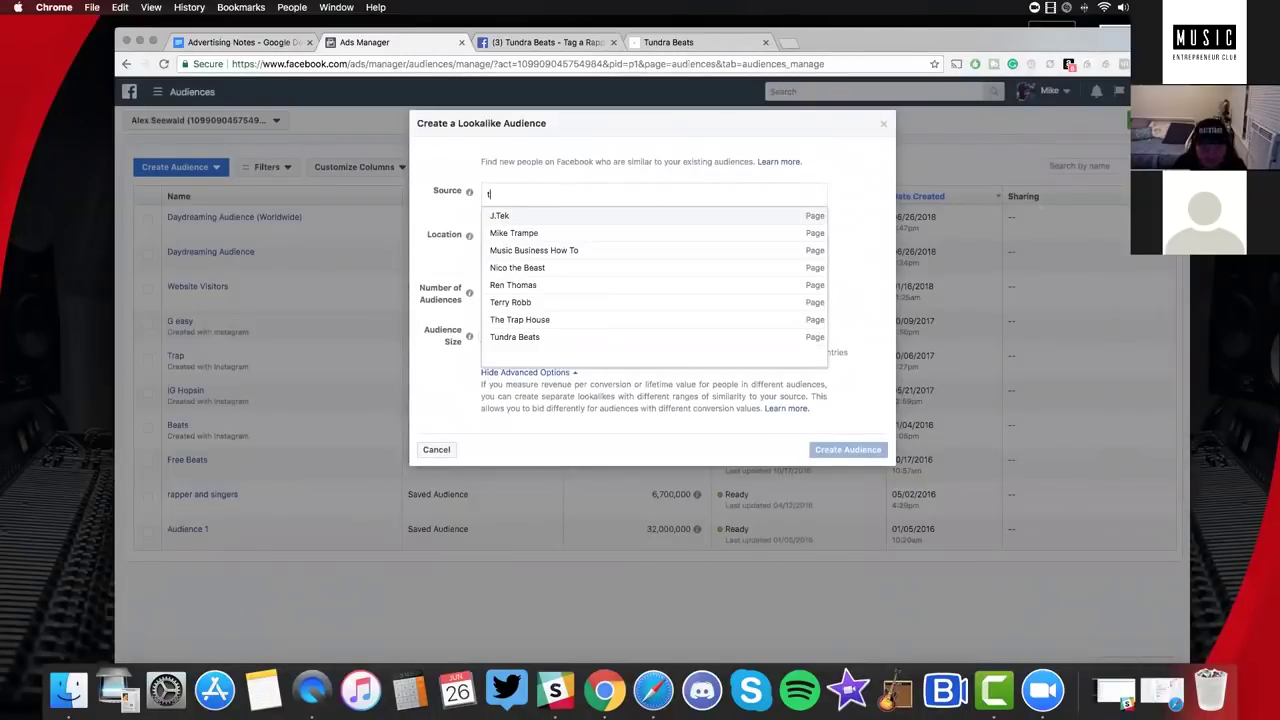
{"action": "left_click", "coordinate": [518, 214]}
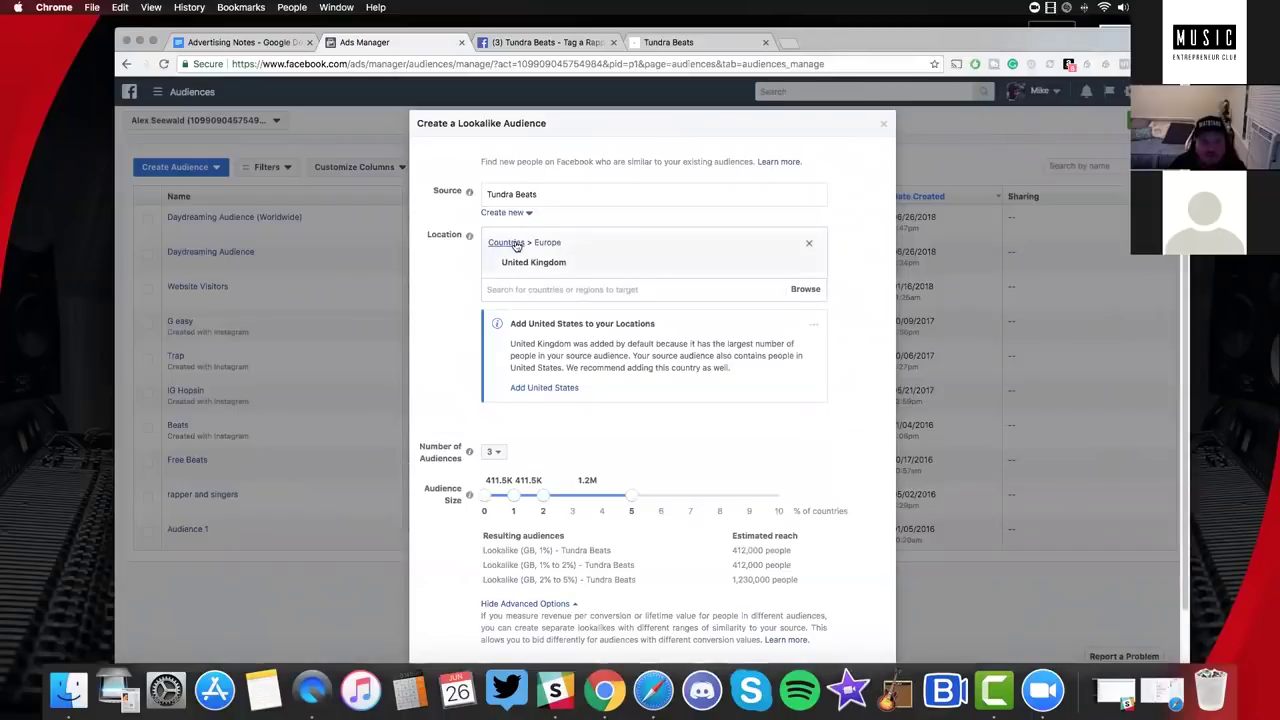
Add United States to the lookalike audience's locations and lower the upper limit of its size range to 3%.
{"action": "left_click", "coordinate": [805, 289]}
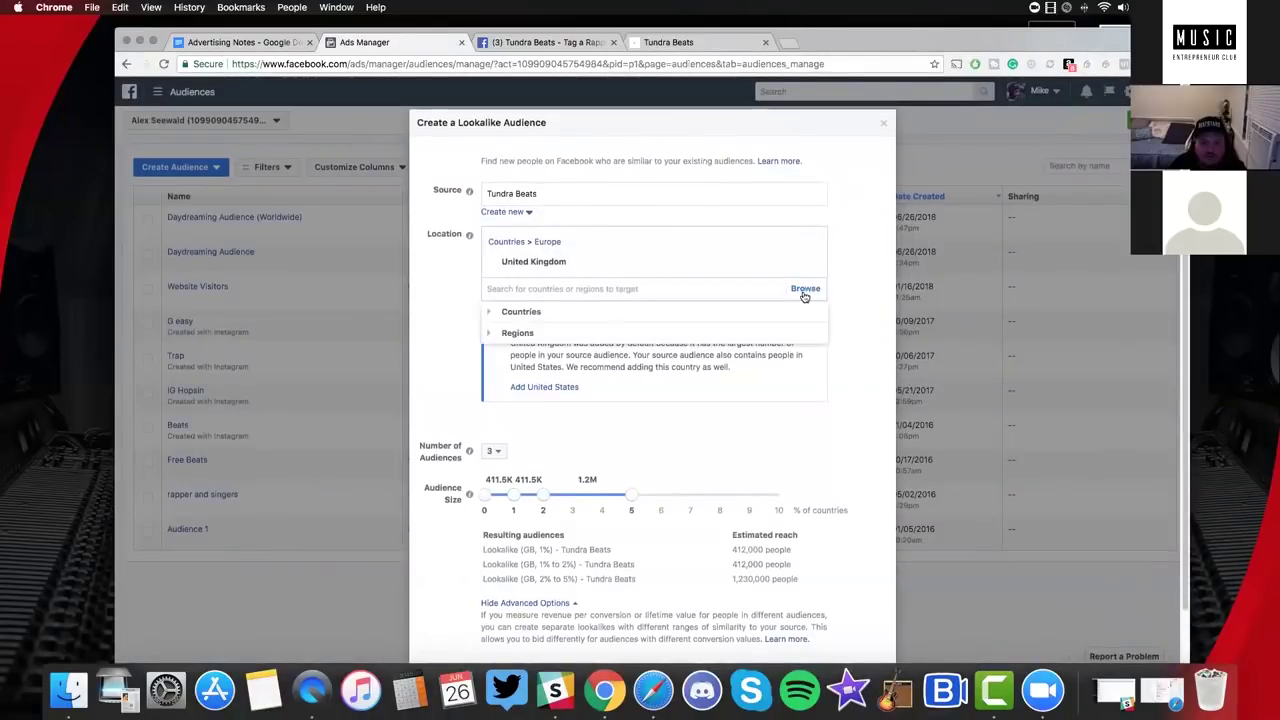
{"action": "left_click", "coordinate": [528, 312]}
{"action": "left_click", "coordinate": [533, 289]}
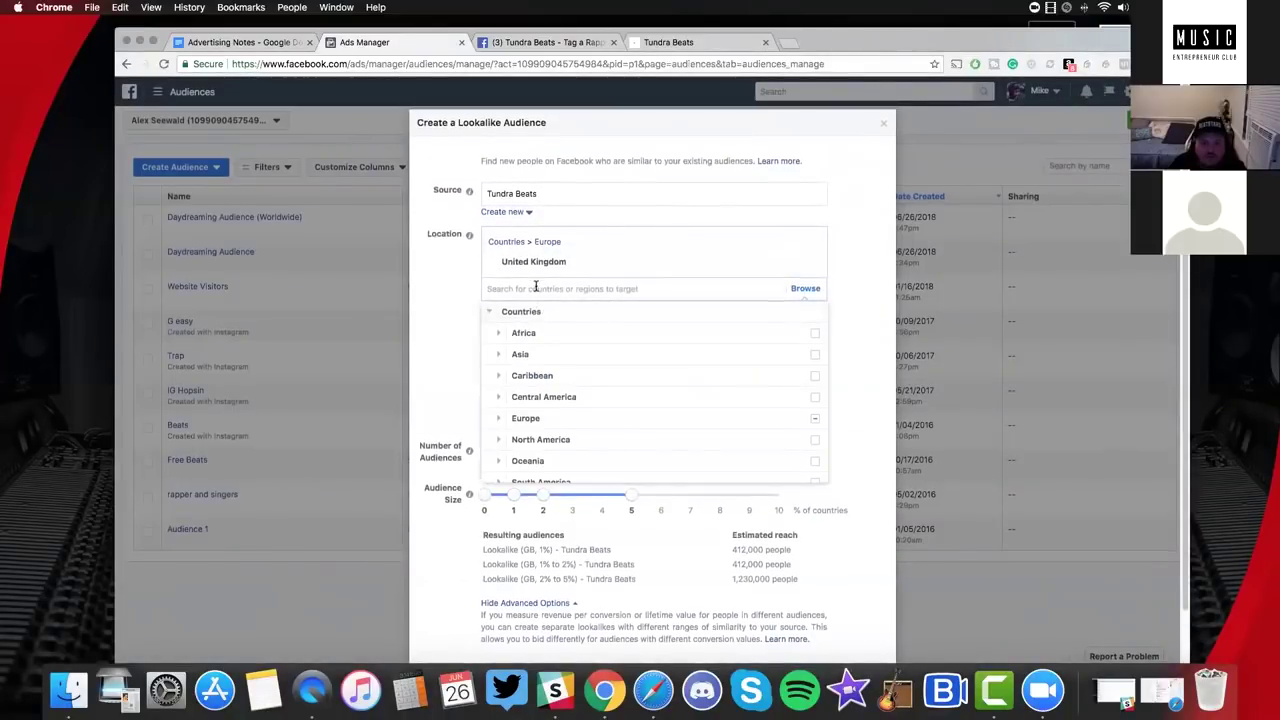
{"action": "type", "text": "united state"}
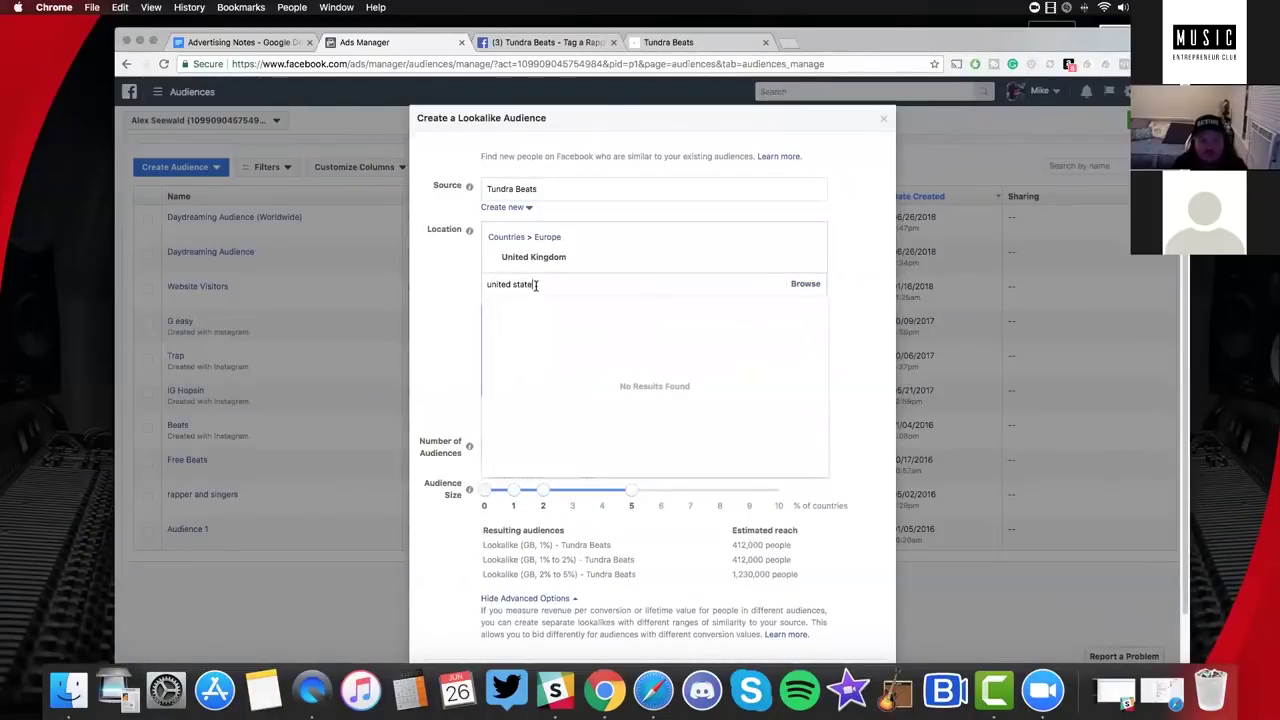
{"action": "type", "text": "s"}
{"action": "left_click", "coordinate": [533, 305]}
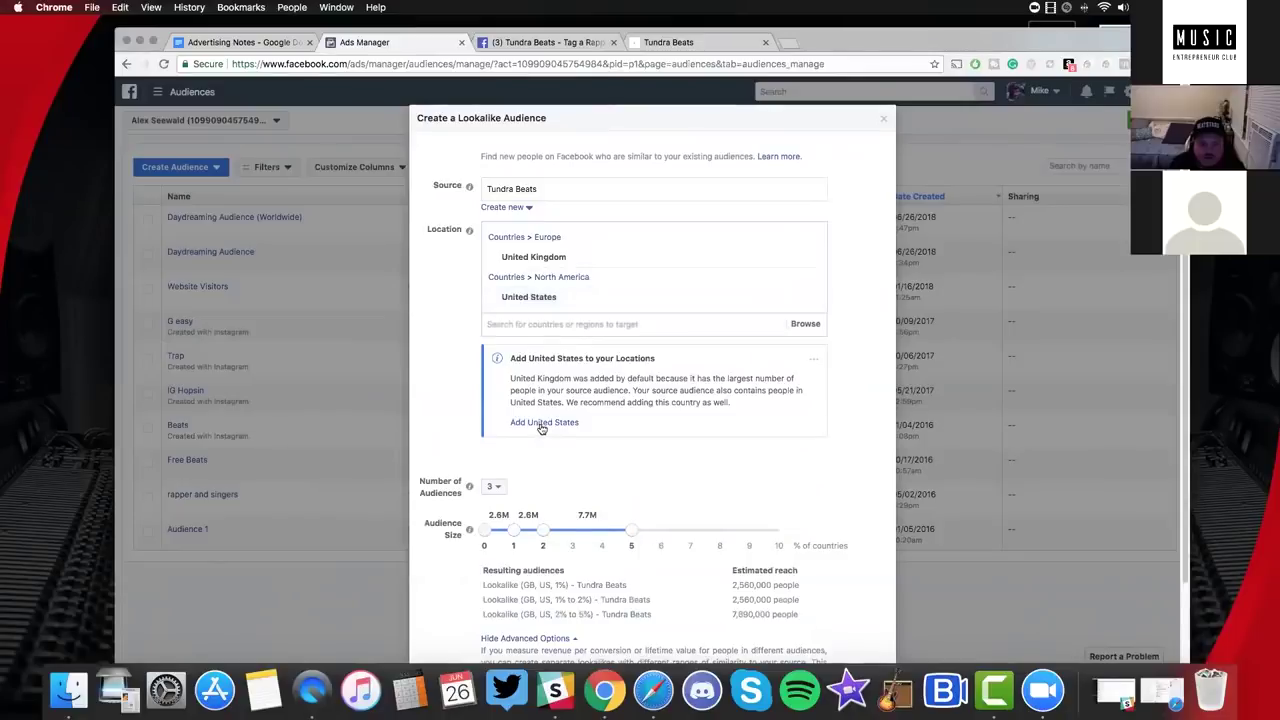
{"action": "left_click", "coordinate": [541, 424]}
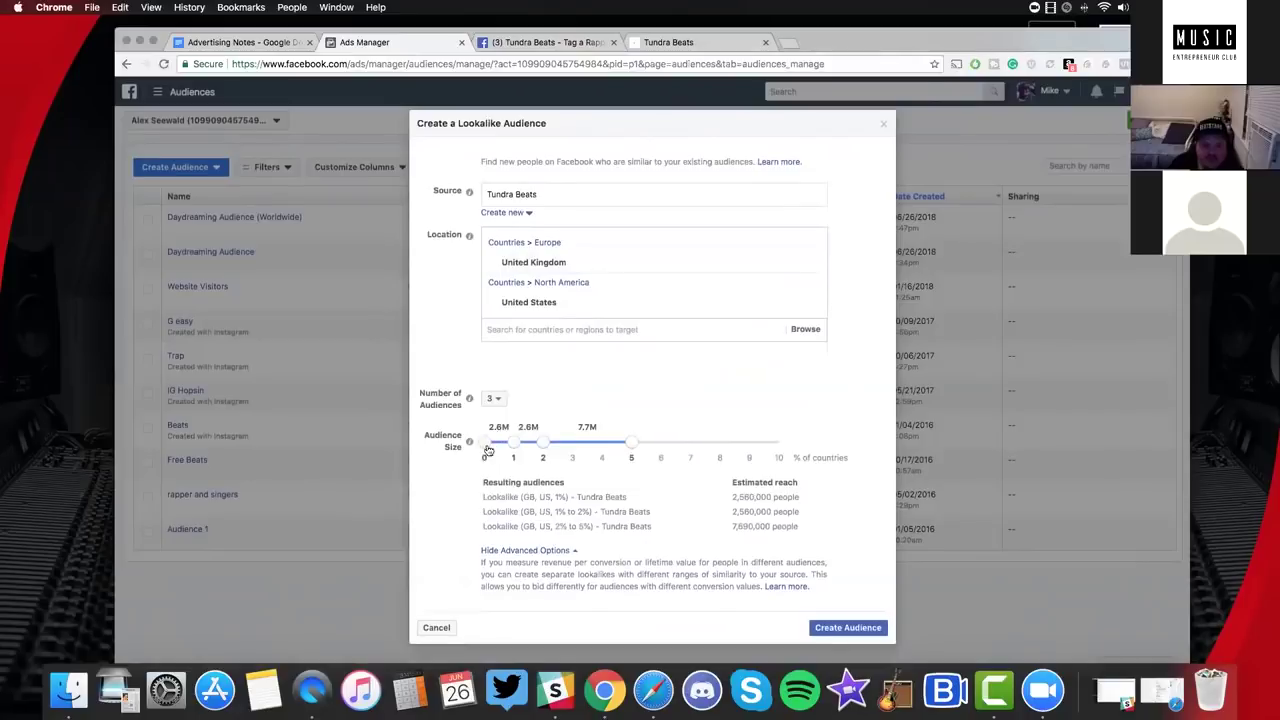
{"action": "left_click_drag", "start_coordinate": [615, 447], "coordinate": [516, 452]}
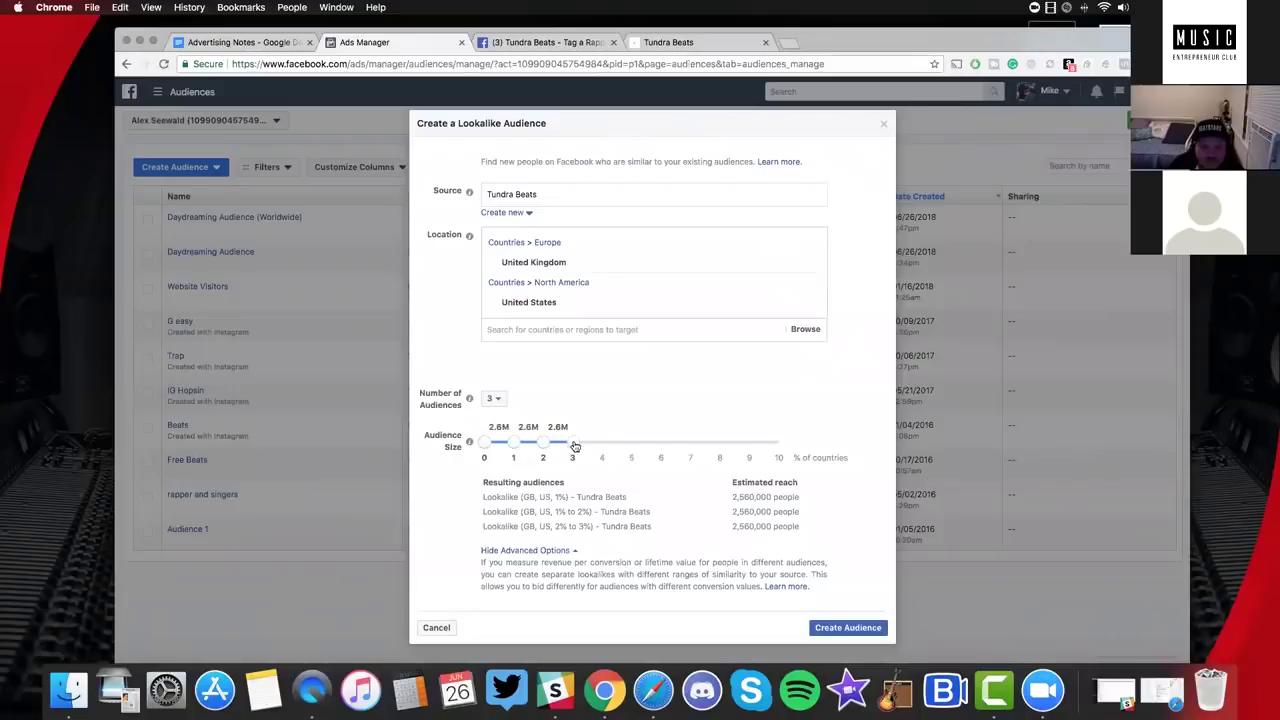
Add Germany and Australia to the lookalike audience's locations and create the three audiences.
{"action": "left_click", "coordinate": [575, 336]}
{"action": "type", "text": "germany"}
{"action": "left_click", "coordinate": [571, 352]}
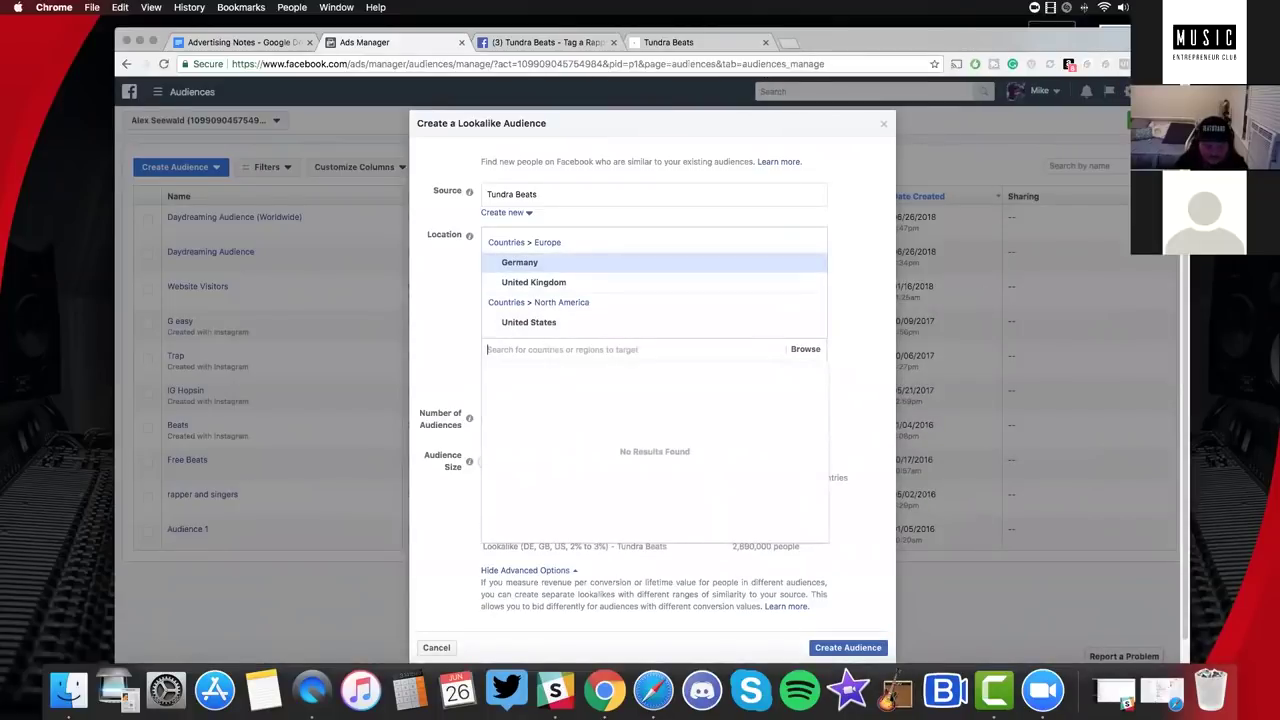
{"action": "type", "text": "austral"}
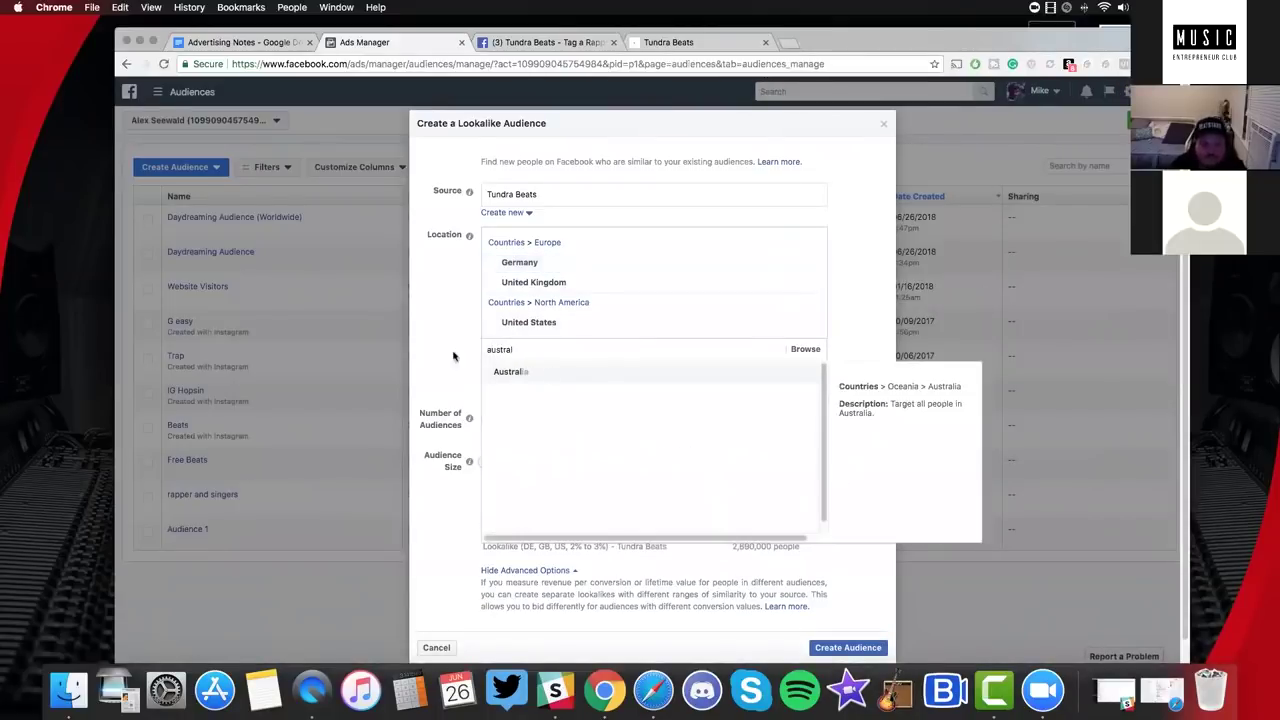
{"action": "left_click", "coordinate": [486, 376]}
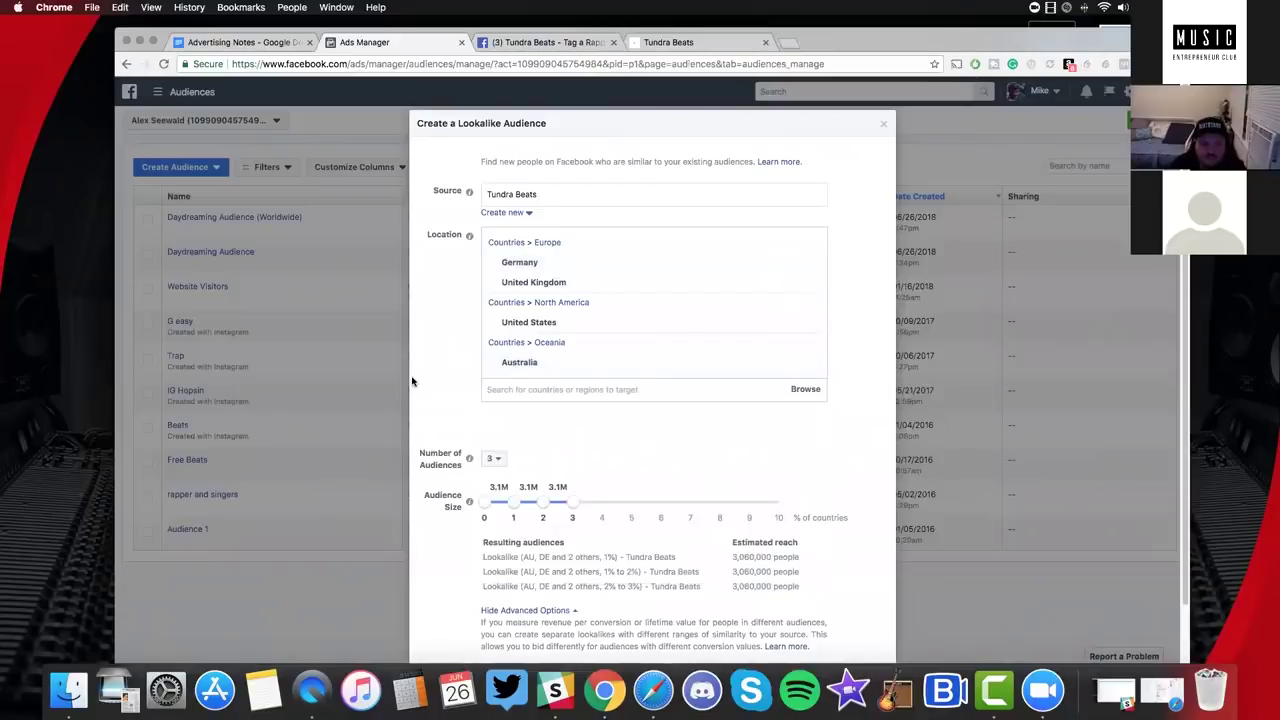
{"action": "scroll", "coordinate": [410, 380], "scroll_direction": "down", "scroll_amount": 2}
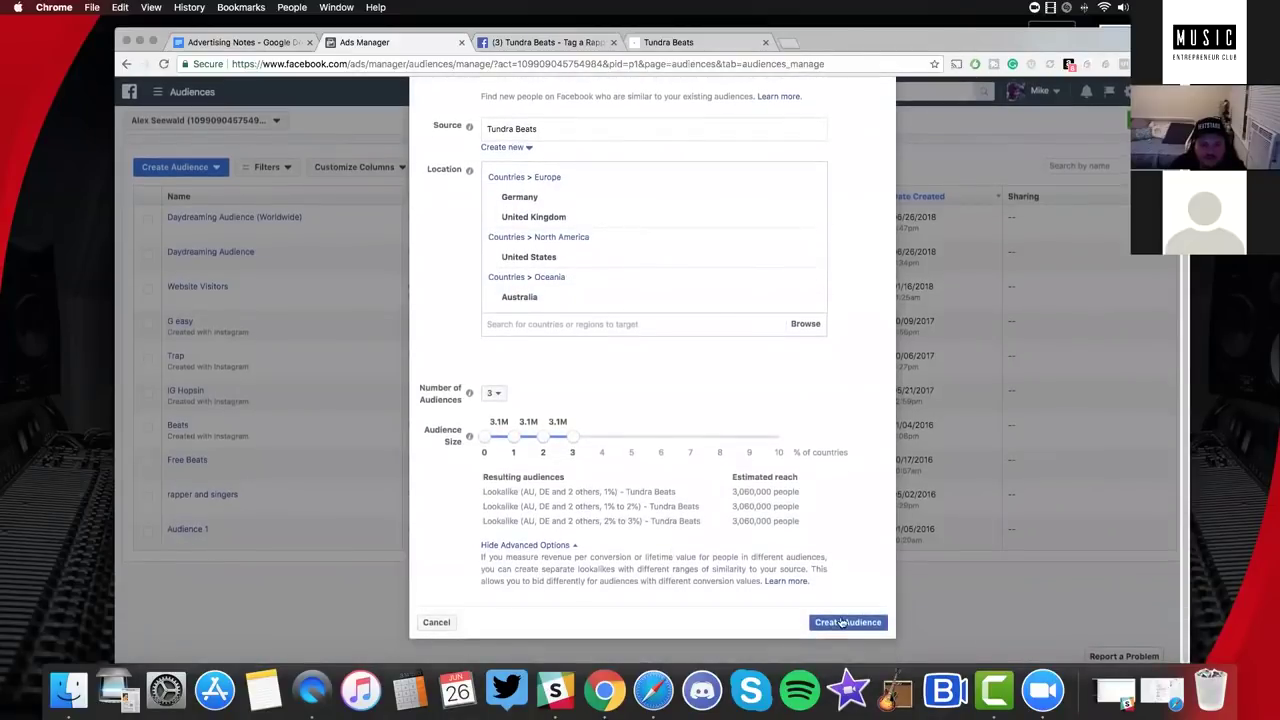
{"action": "key", "text": "Return"}
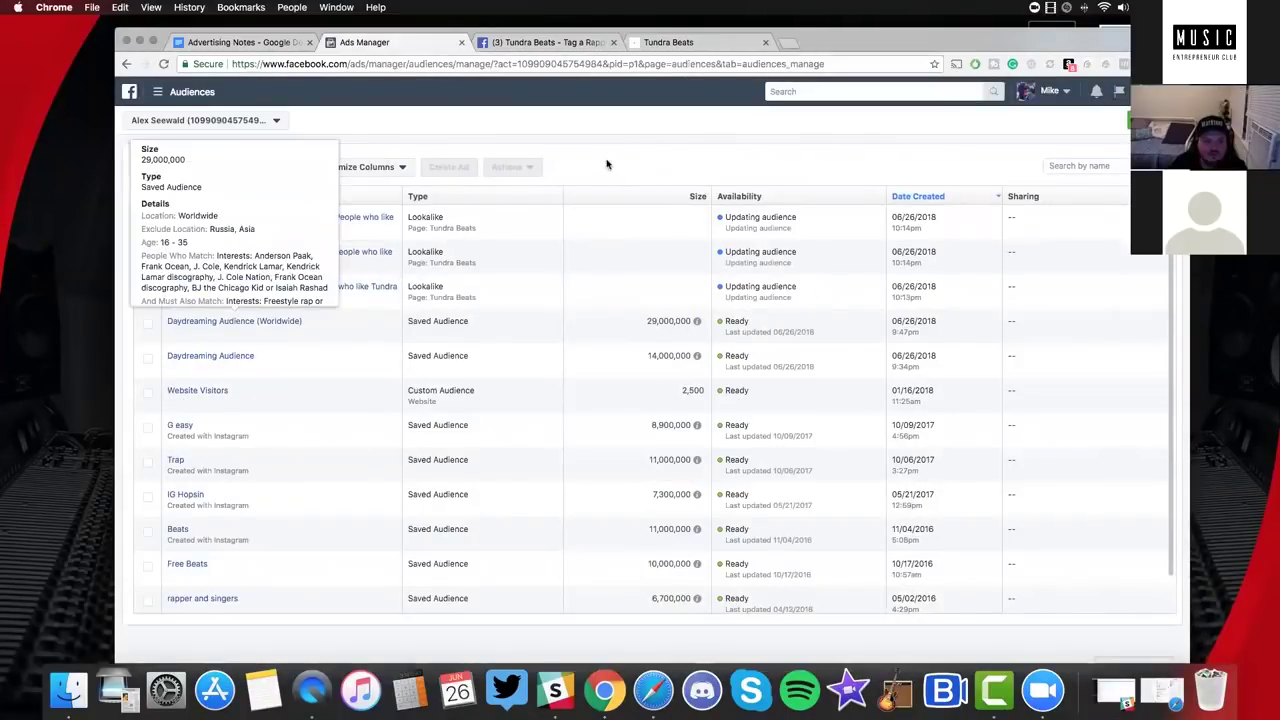
Start another lookalike audience and begin a new Website Traffic custom audience as its source.
{"action": "left_click", "coordinate": [195, 168]}
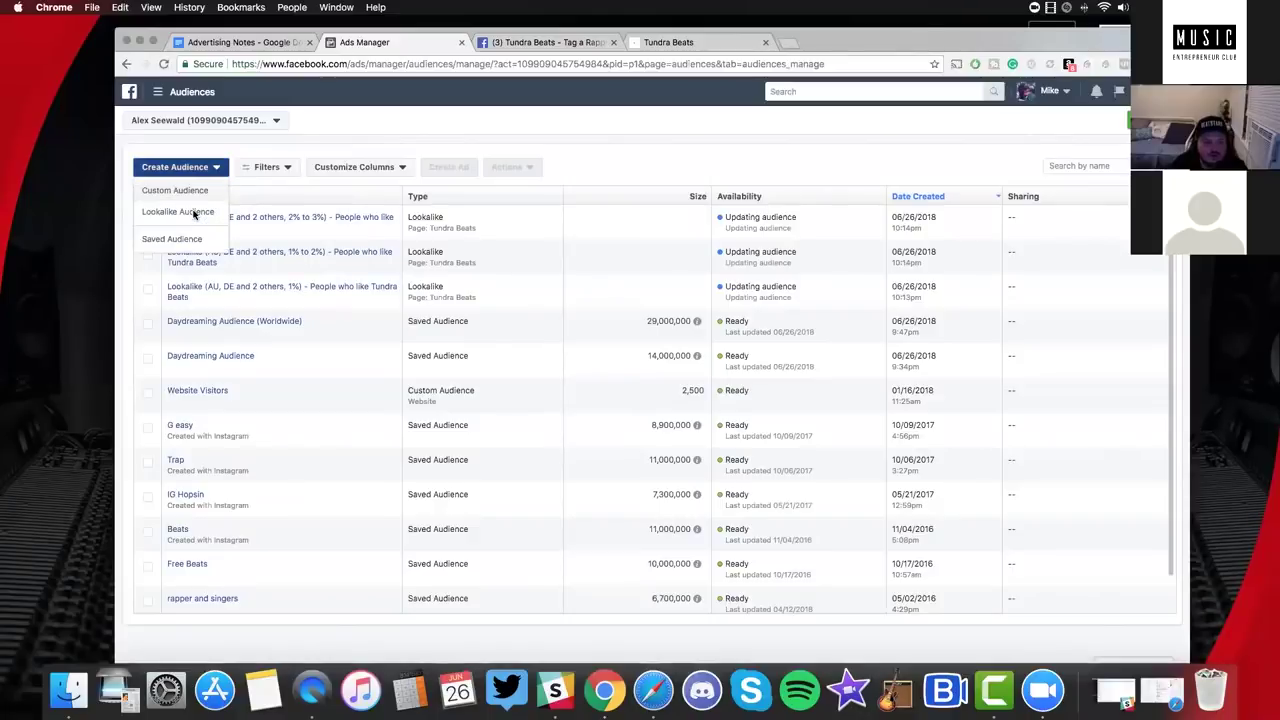
{"action": "left_click", "coordinate": [190, 211]}
{"action": "left_click", "coordinate": [505, 212]}
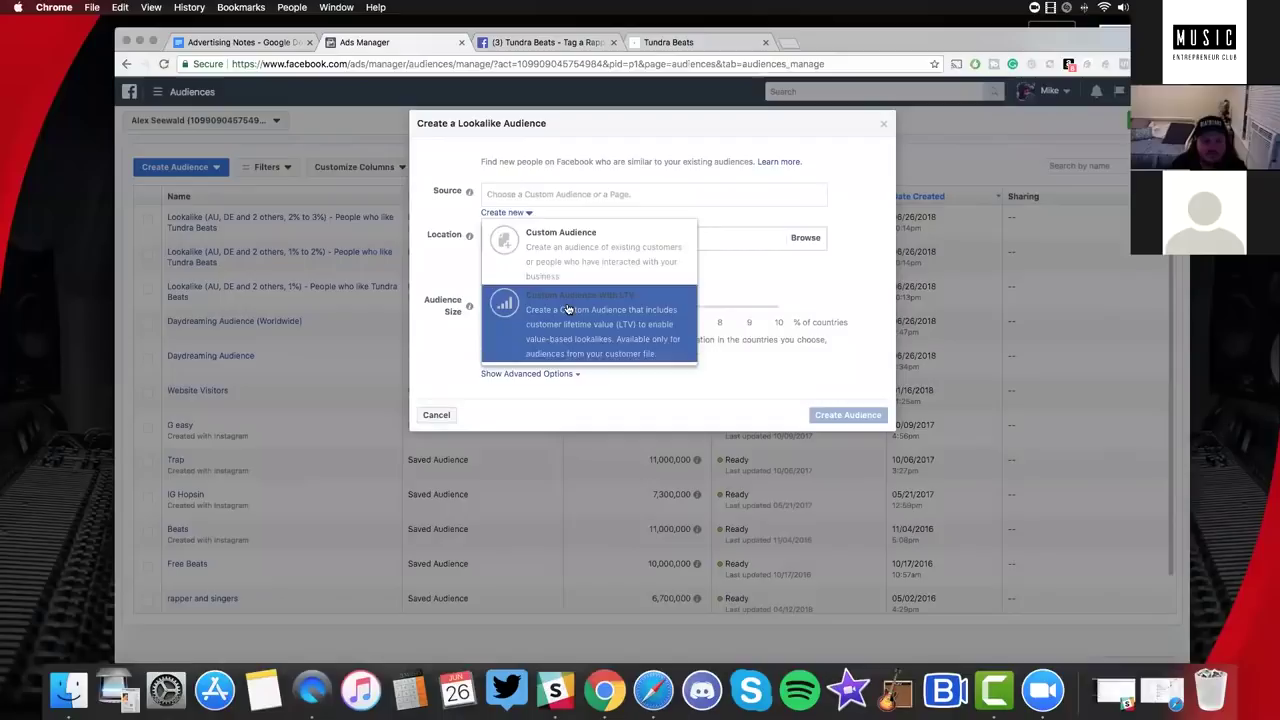
{"action": "left_click", "coordinate": [571, 283]}
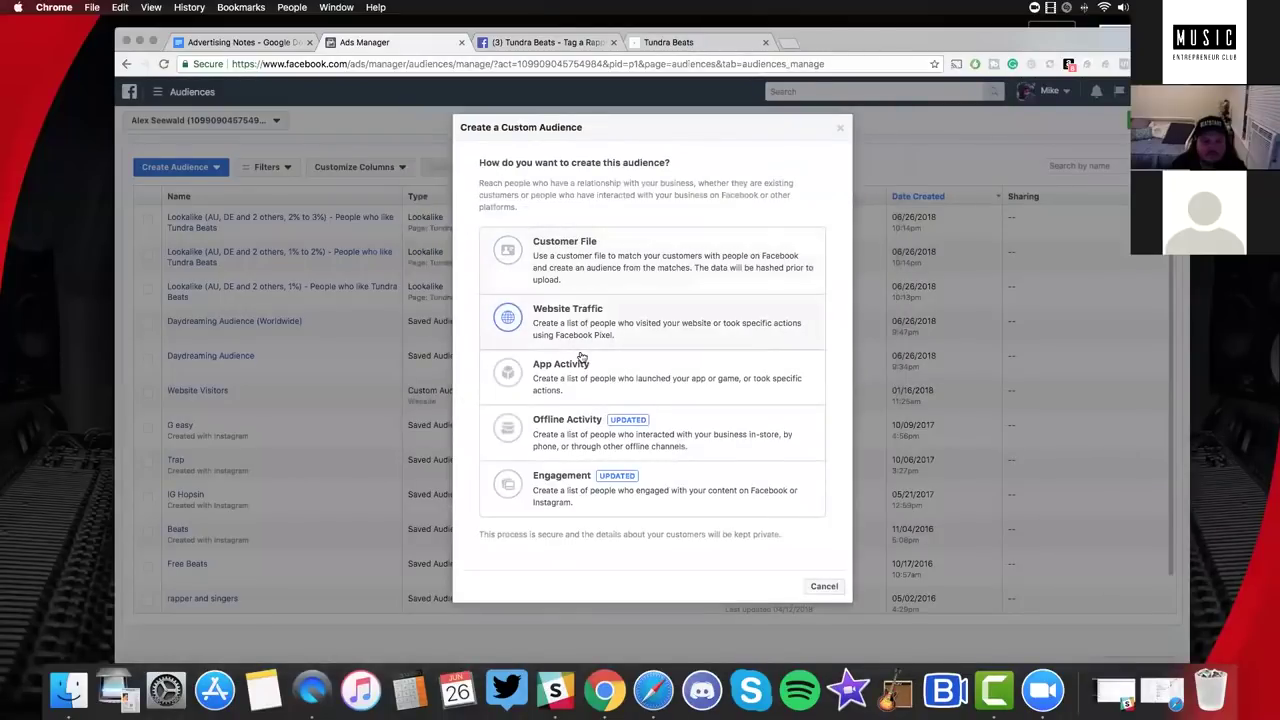
{"action": "left_click", "coordinate": [575, 328]}
Examine the website custom audience's matching rule, pixel choice and available visitor and event criteria.
{"action": "left_click", "coordinate": [578, 239]}
{"action": "left_click", "coordinate": [531, 266]}
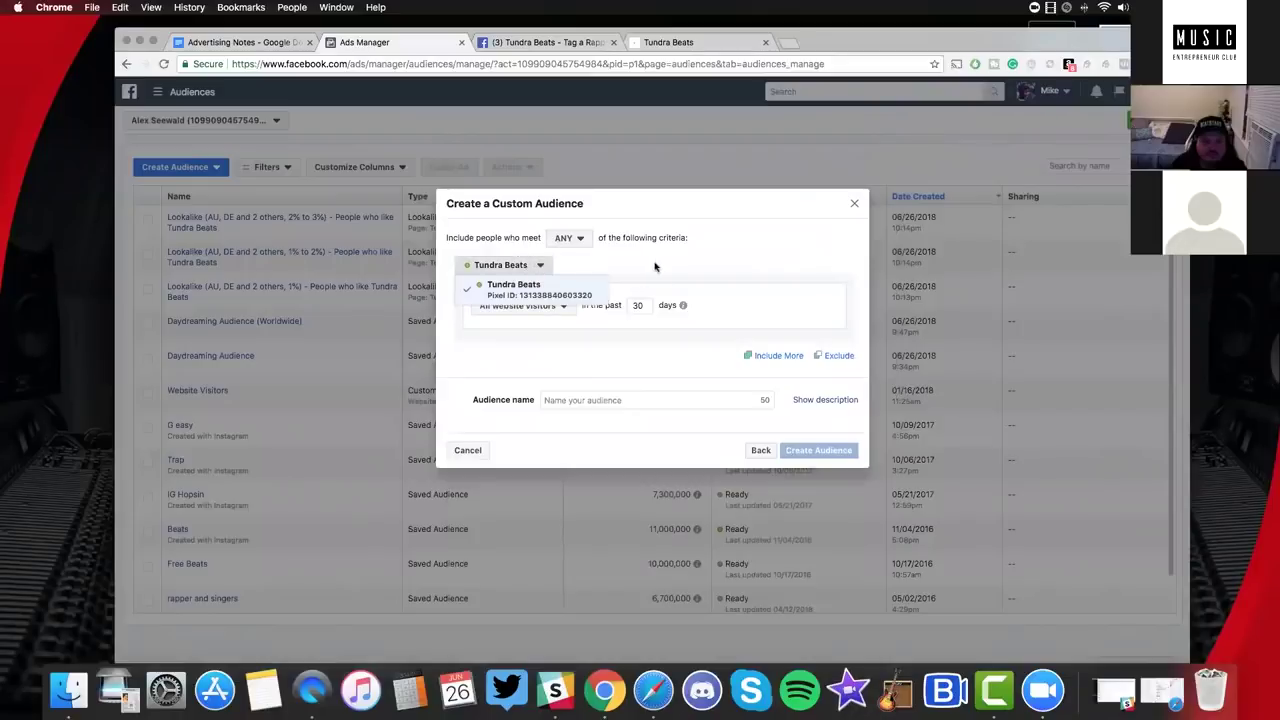
{"action": "left_click", "coordinate": [630, 285]}
{"action": "left_click", "coordinate": [561, 312]}
{"action": "scroll", "coordinate": [558, 389], "scroll_direction": "down", "scroll_amount": 1}
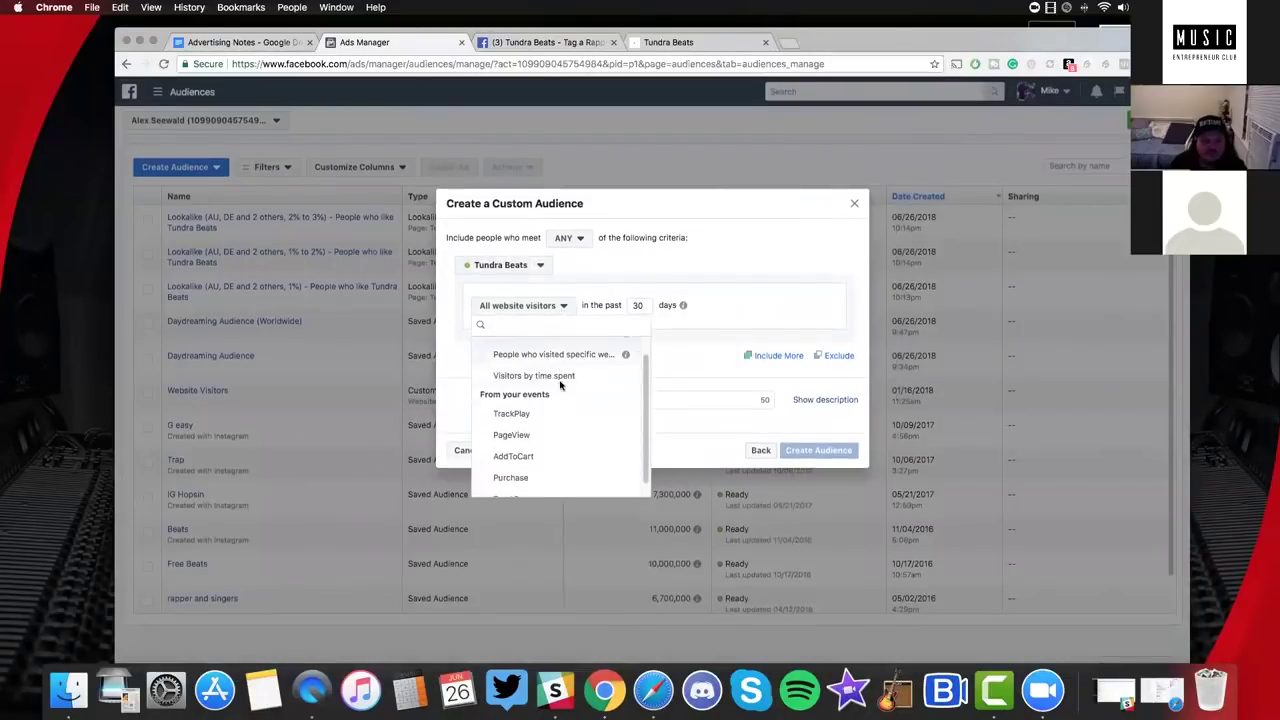
{"action": "scroll", "coordinate": [564, 376], "scroll_direction": "up", "scroll_amount": 1}
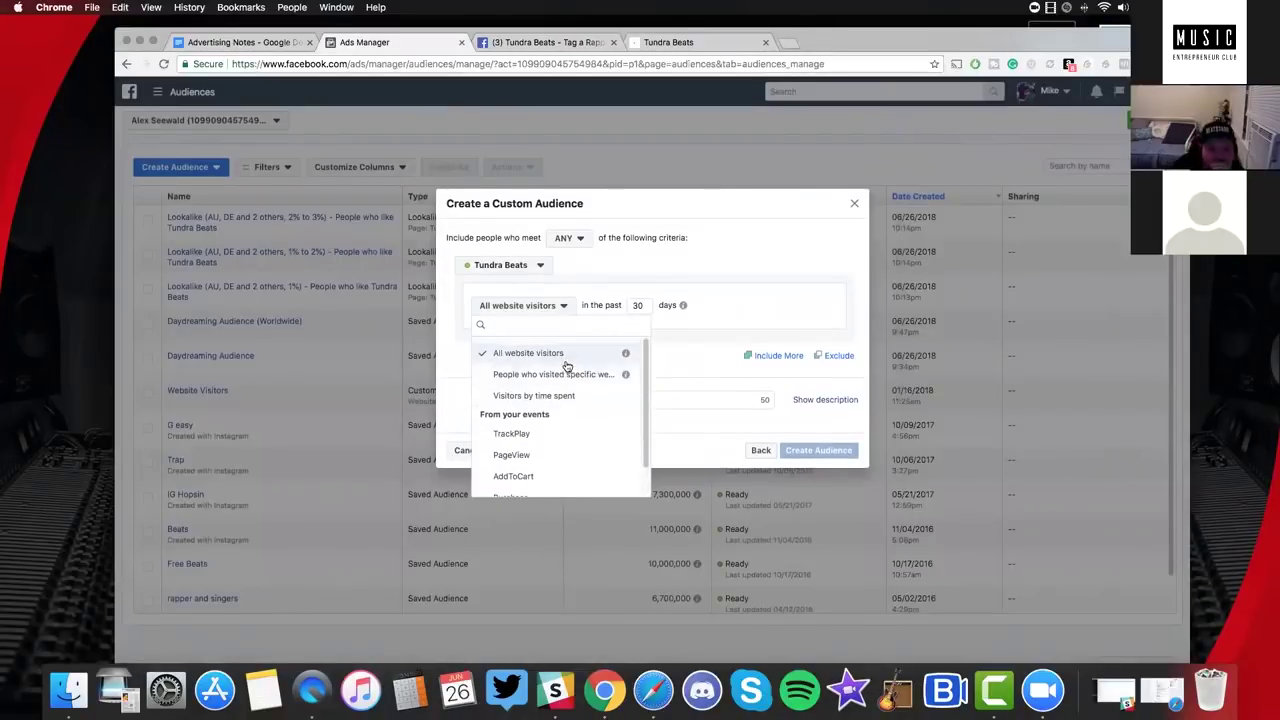
{"action": "scroll", "coordinate": [564, 383], "scroll_direction": "down", "scroll_amount": 1}
{"action": "scroll", "coordinate": [560, 380], "scroll_direction": "up", "scroll_amount": 2}
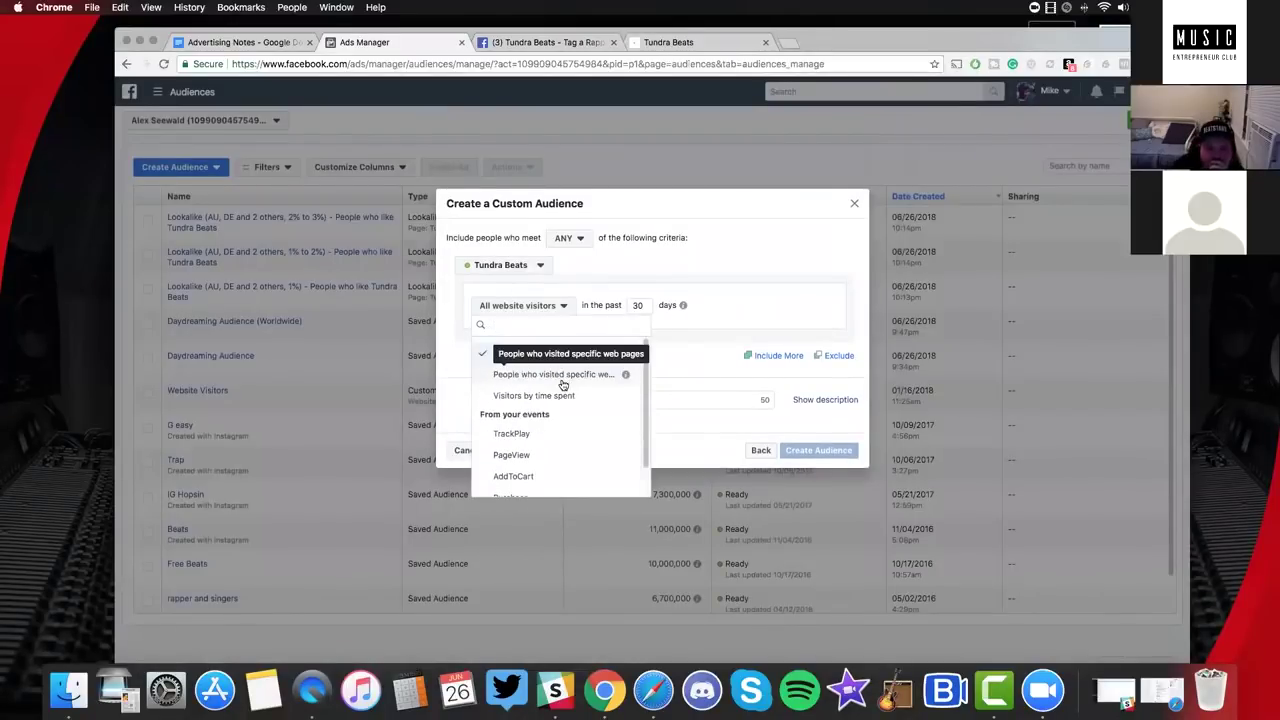
{"action": "left_click", "coordinate": [723, 266]}
Set the custom audience's website visitor period to the past 180 days.
{"action": "left_click", "coordinate": [590, 398]}
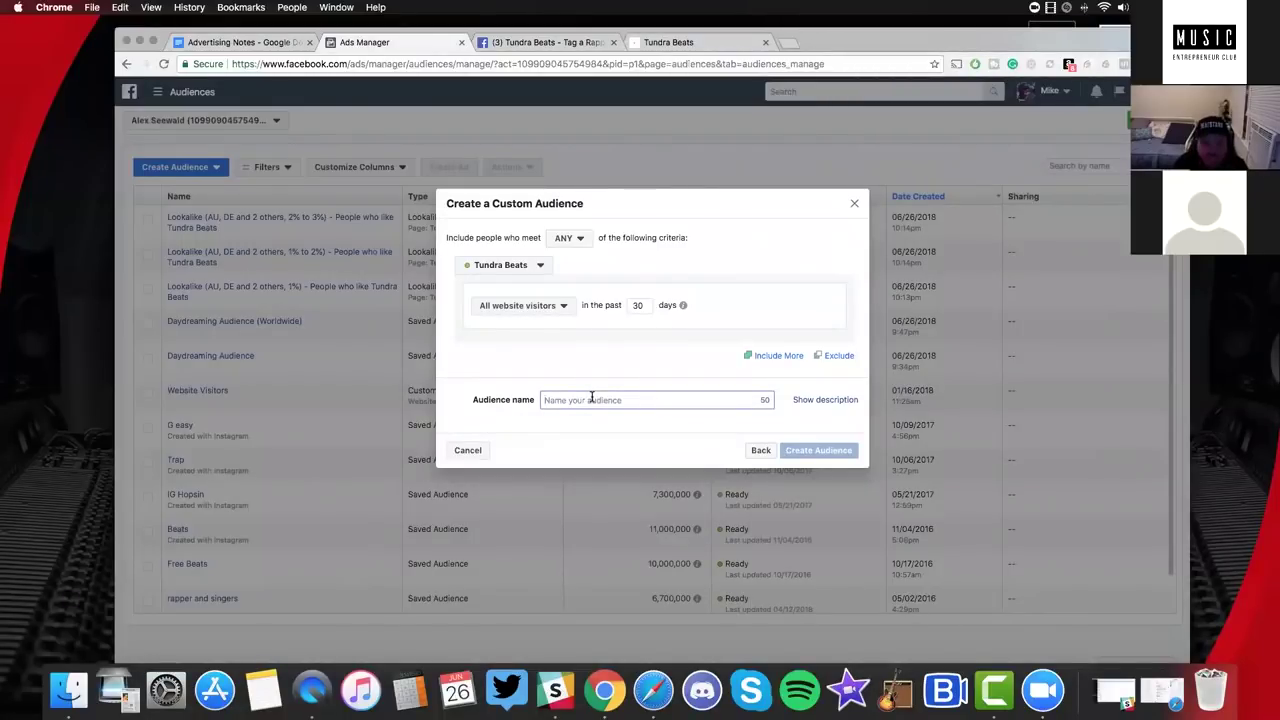
{"action": "left_click", "coordinate": [630, 307]}
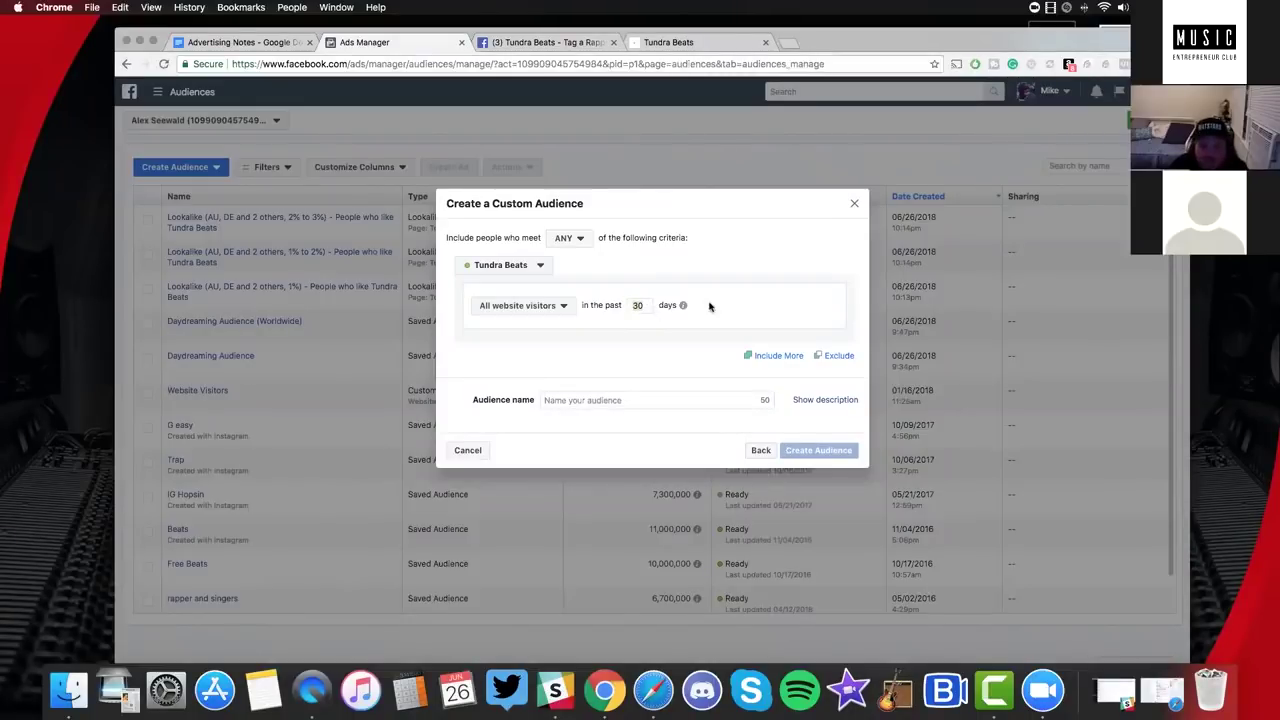
{"action": "mouse_move", "coordinate": [679, 306]}
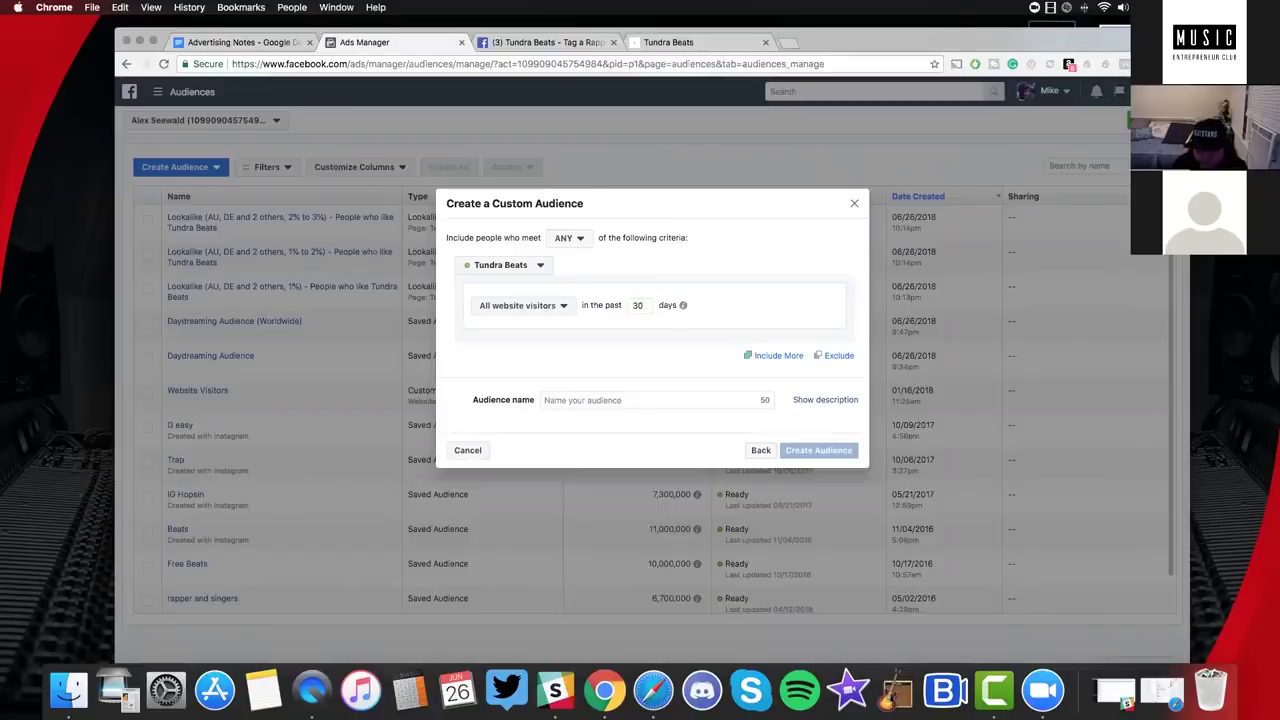
{"action": "double_click", "coordinate": [645, 305]}
{"action": "type", "text": "180"}
{"action": "left_click", "coordinate": [609, 317]}
Name the website custom audience Tundra and create it, then refresh the audience list.
{"action": "left_click", "coordinate": [579, 401]}
{"action": "type", "text": "Tundra"}
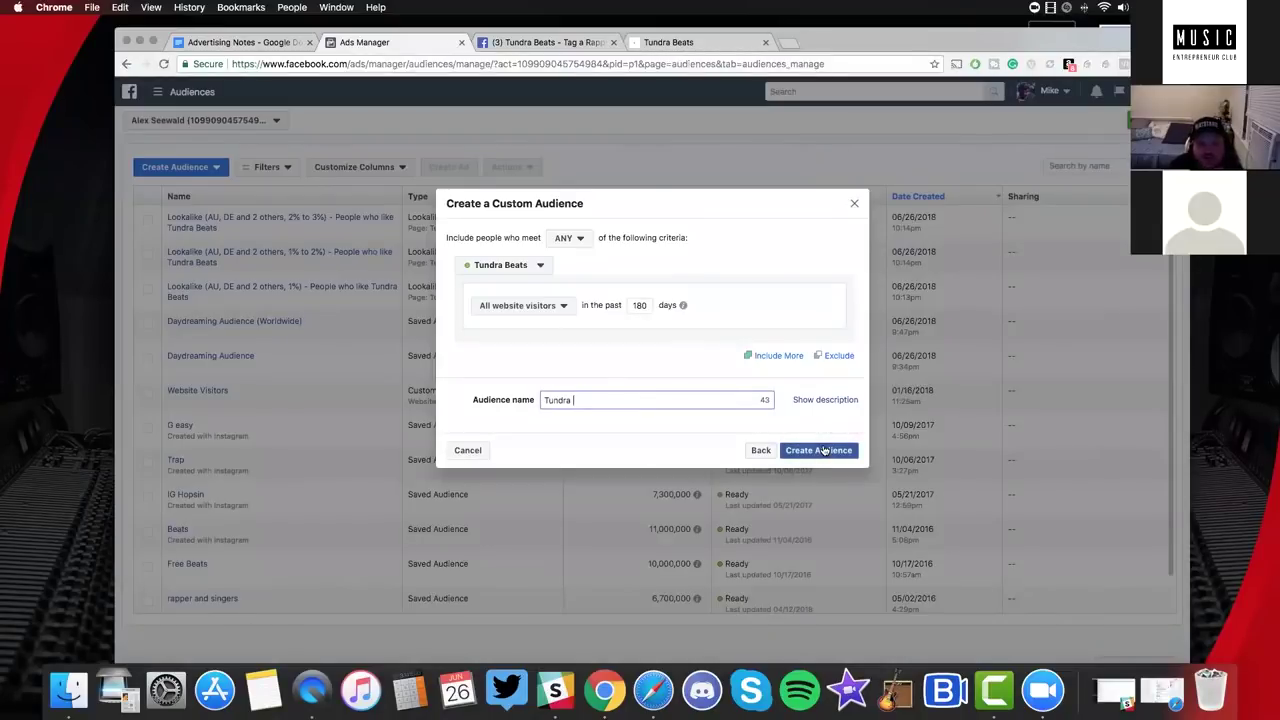
{"action": "left_click", "coordinate": [612, 383]}
{"action": "left_click", "coordinate": [800, 451]}
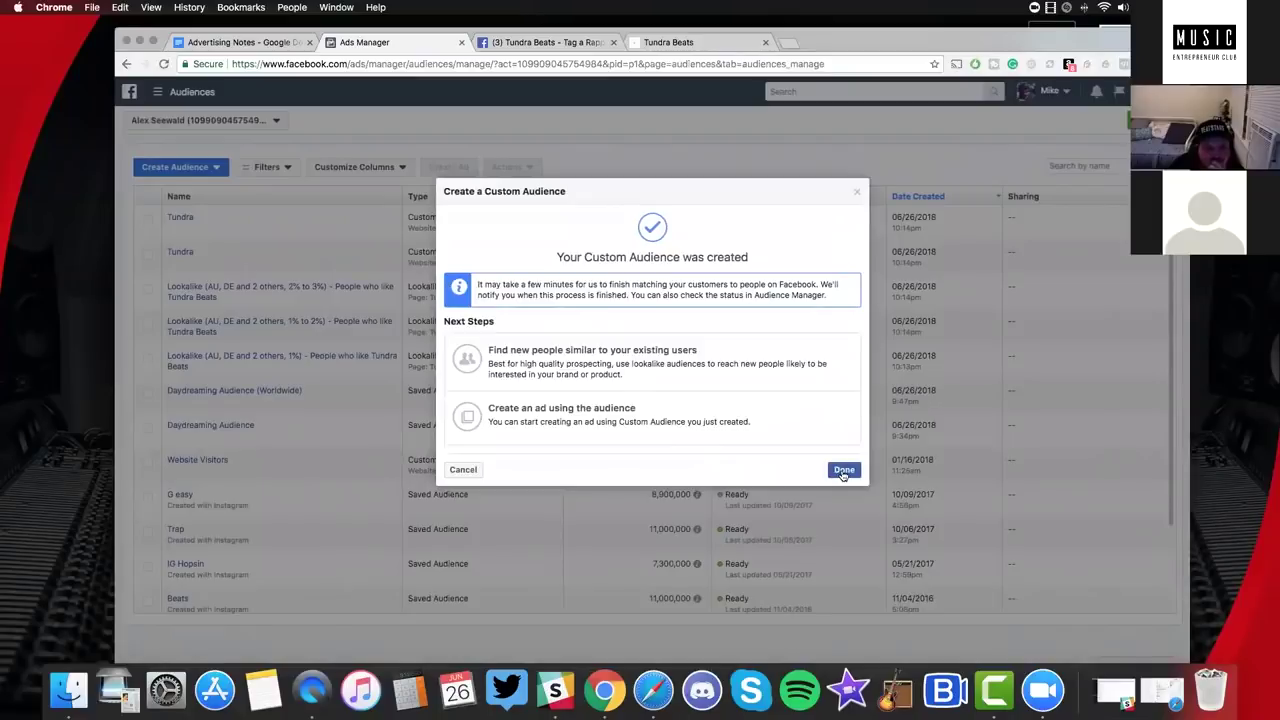
{"action": "left_click", "coordinate": [843, 470]}
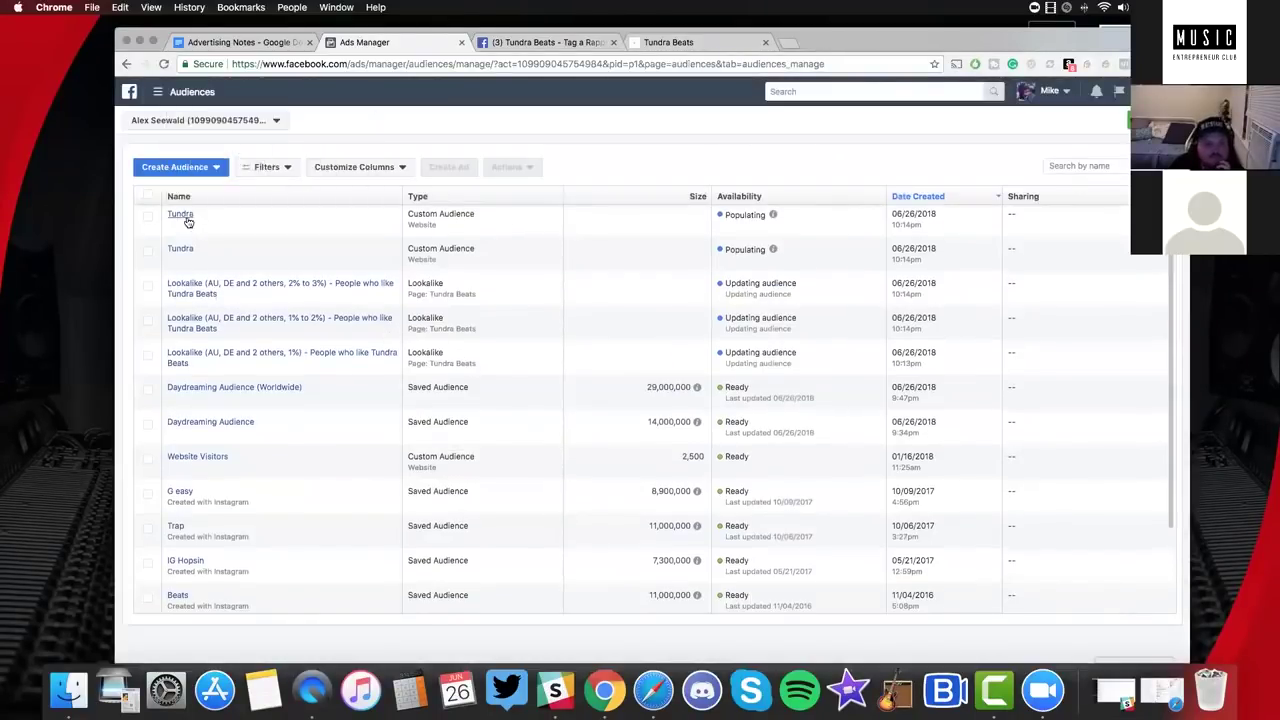
{"action": "mouse_move", "coordinate": [185, 251]}
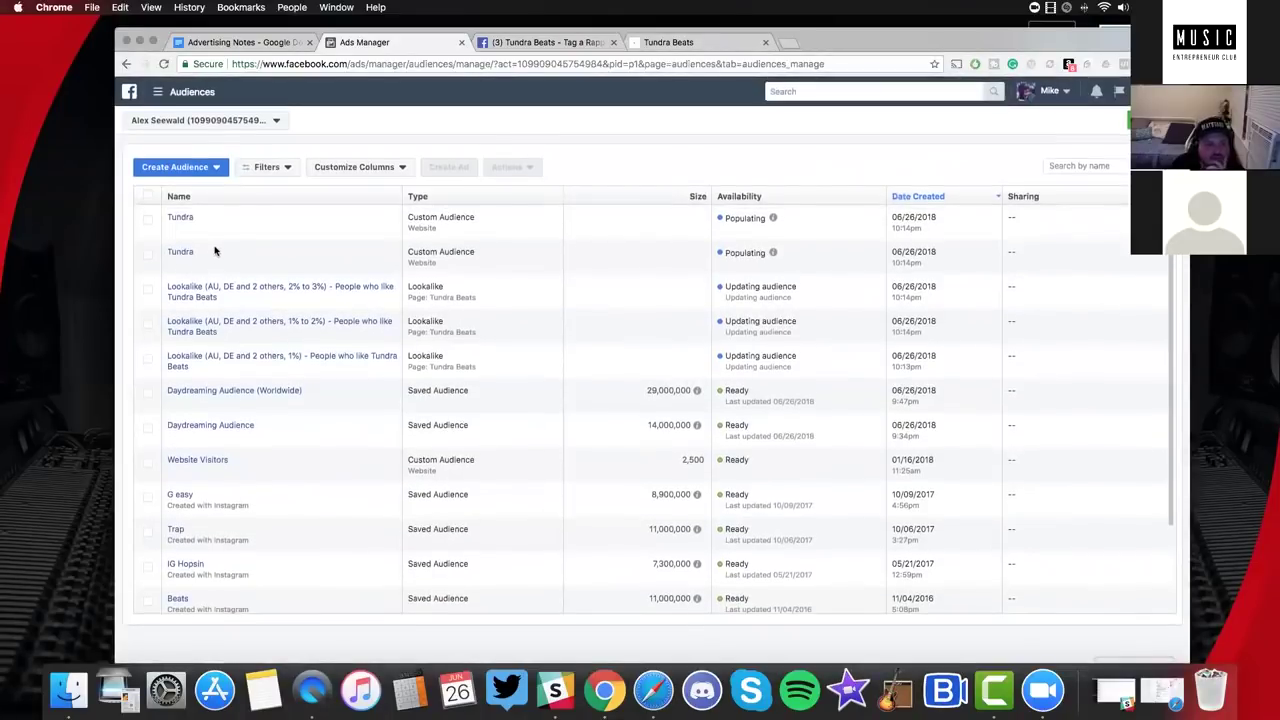
{"action": "key", "text": "super+r"}
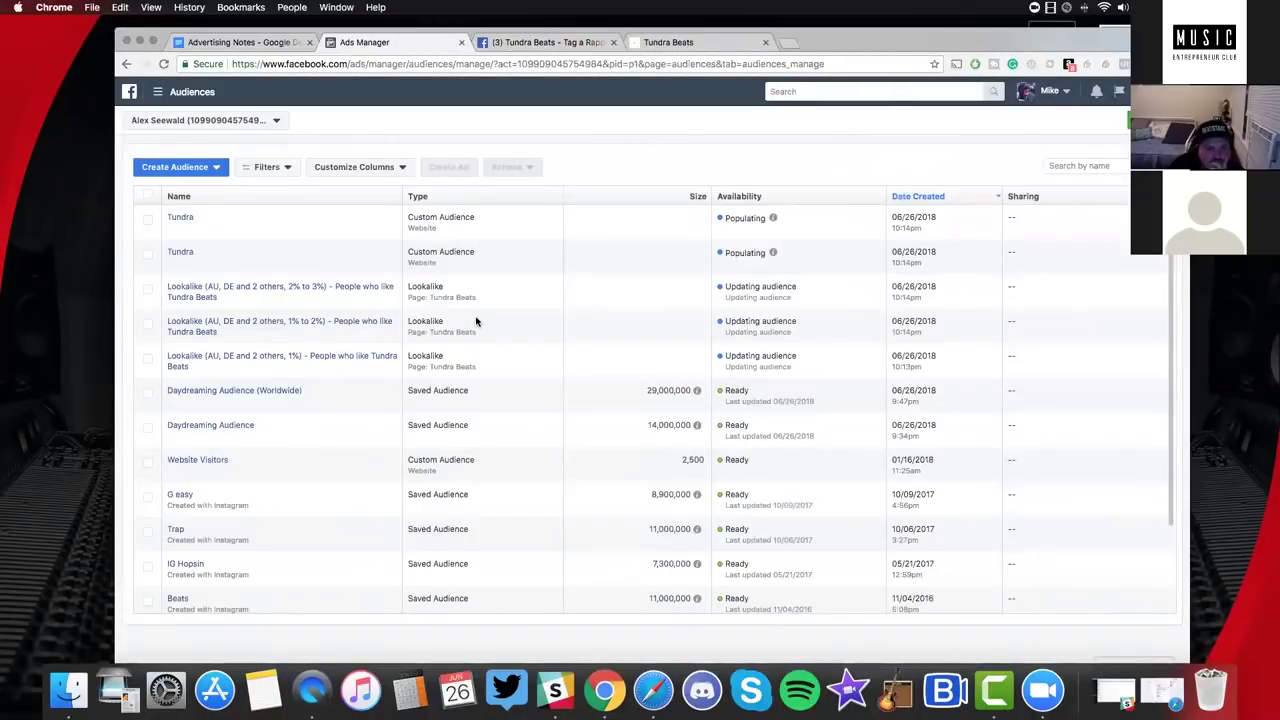
Start a new custom audience, look at the Customer File source options, and return to the audience type choices.
{"action": "left_click", "coordinate": [215, 170]}
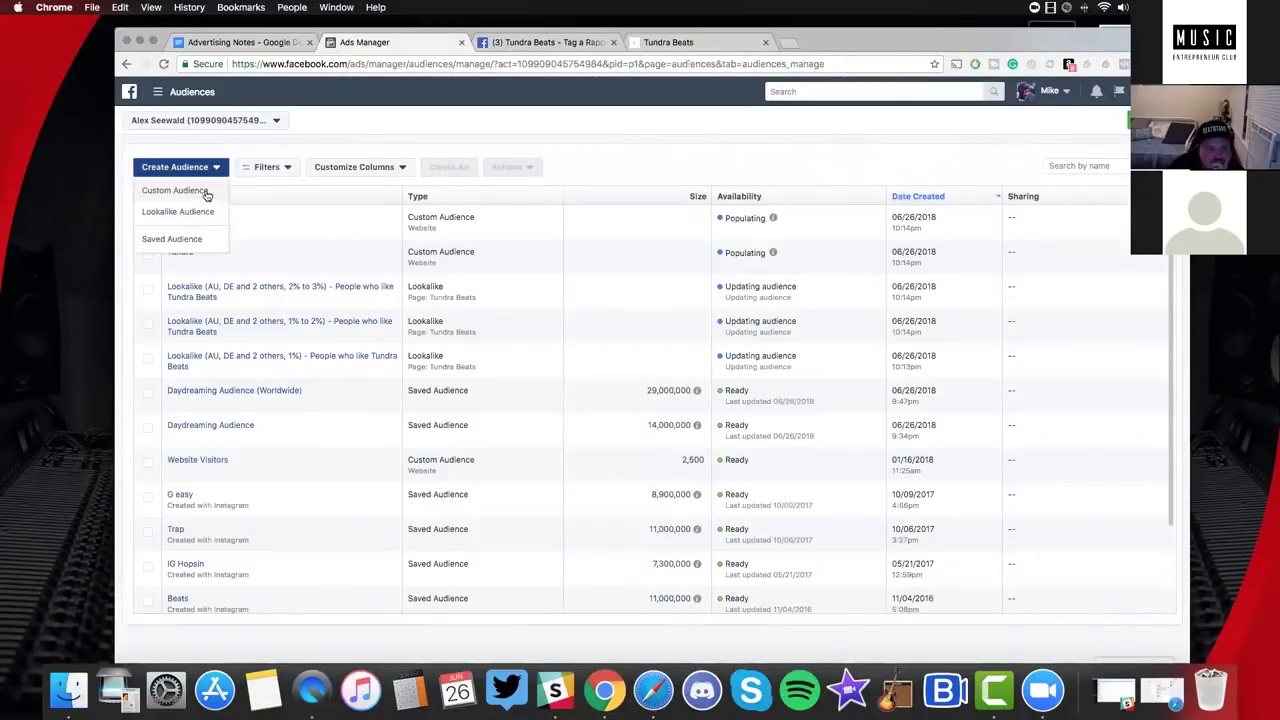
{"action": "left_click", "coordinate": [629, 275]}
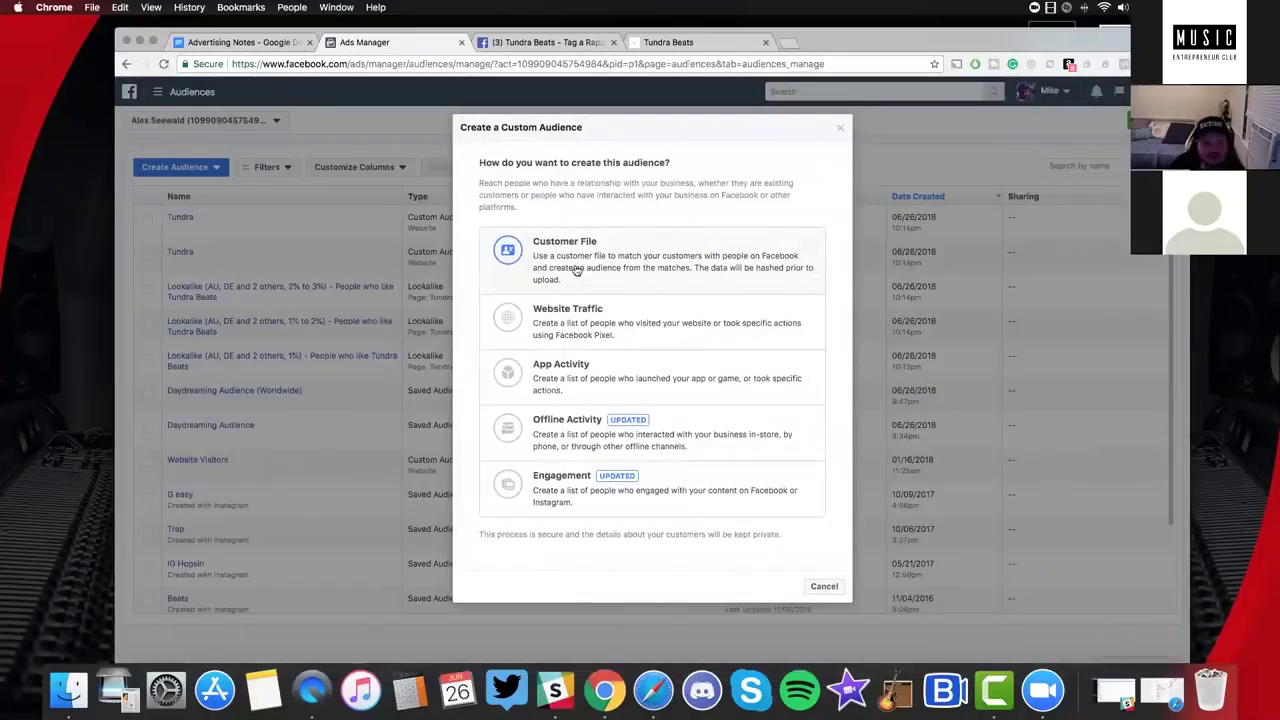
{"action": "left_click", "coordinate": [596, 268]}
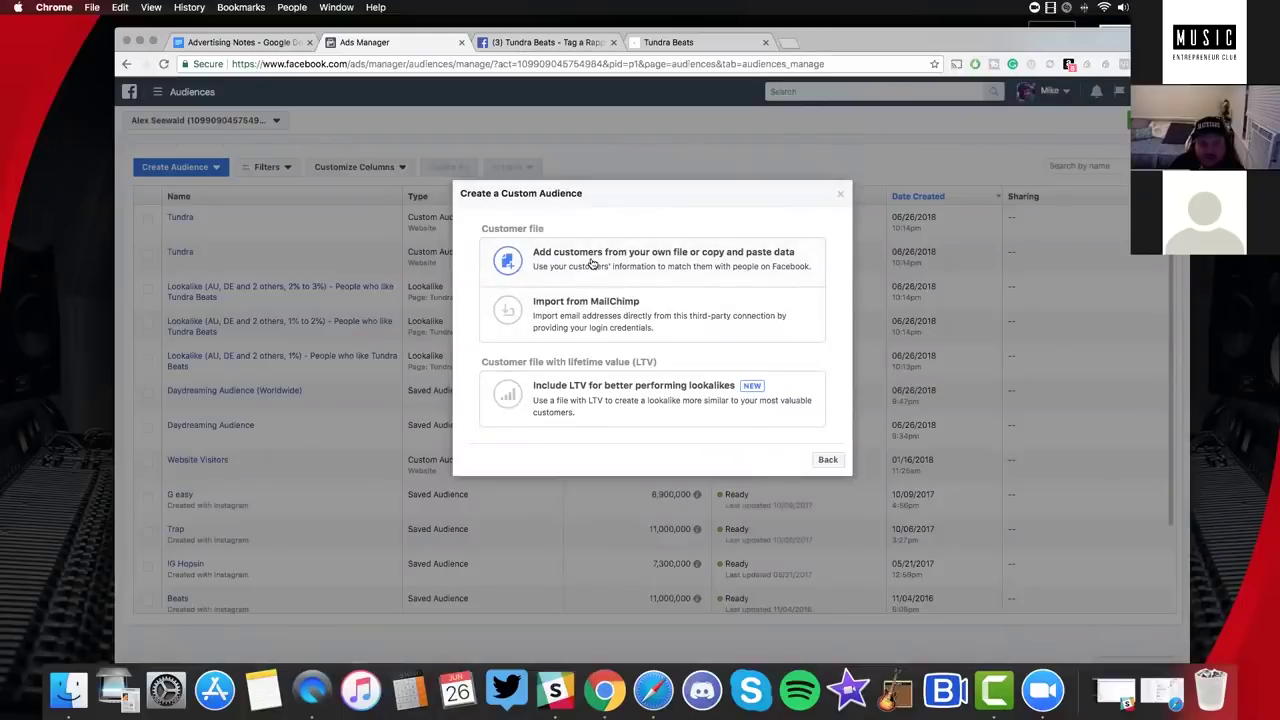
{"action": "left_click", "coordinate": [828, 460]}
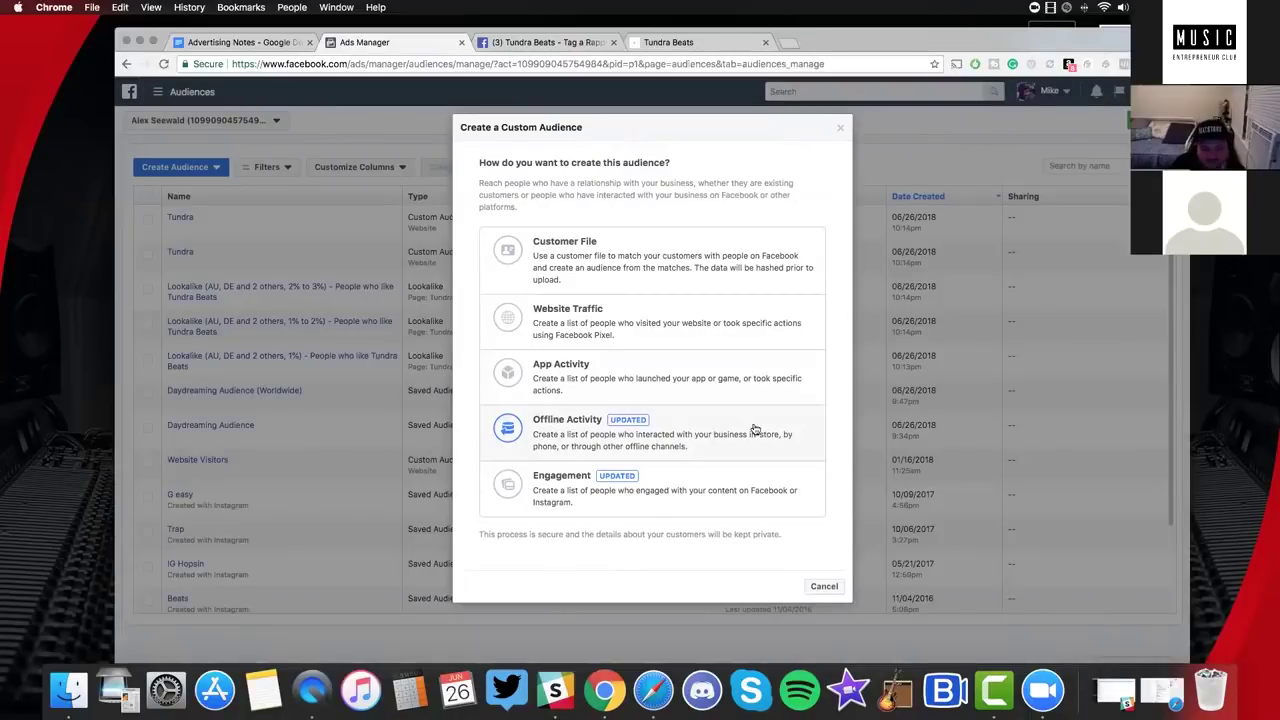
Base the new custom audience on video engagement, including people who have watched 75% of the video.
{"action": "left_click", "coordinate": [614, 486]}
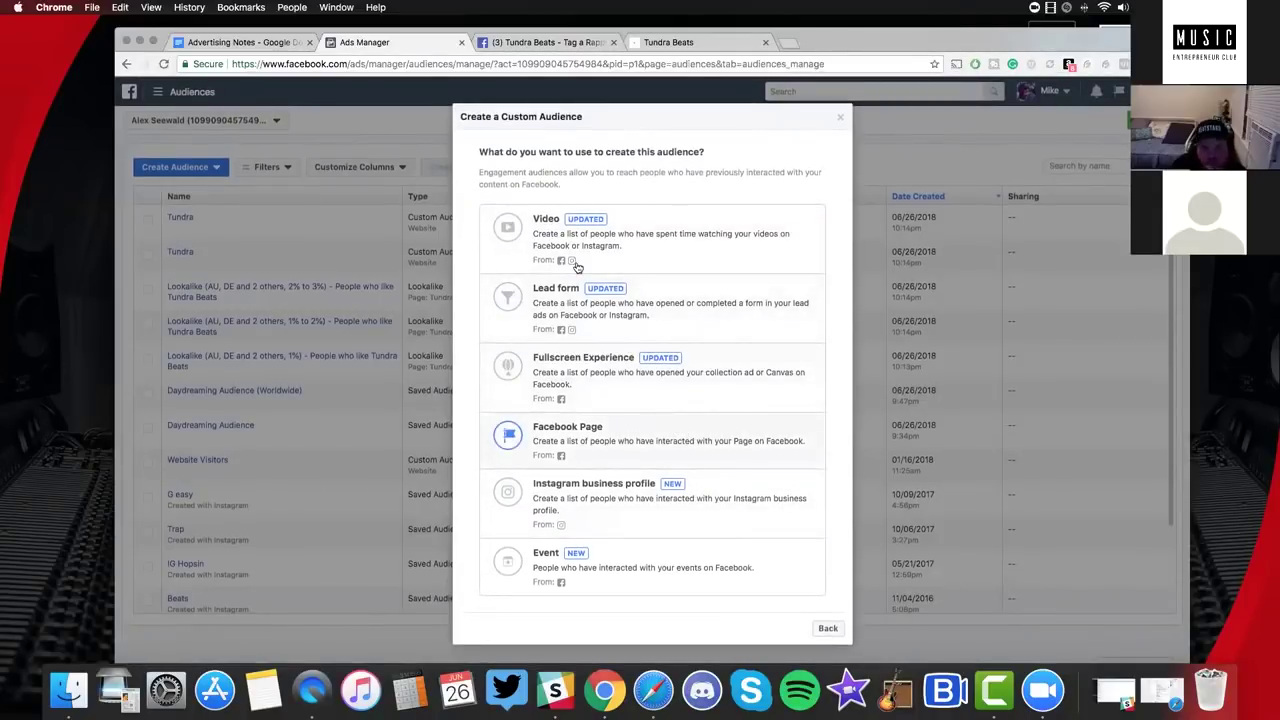
{"action": "left_click", "coordinate": [628, 262]}
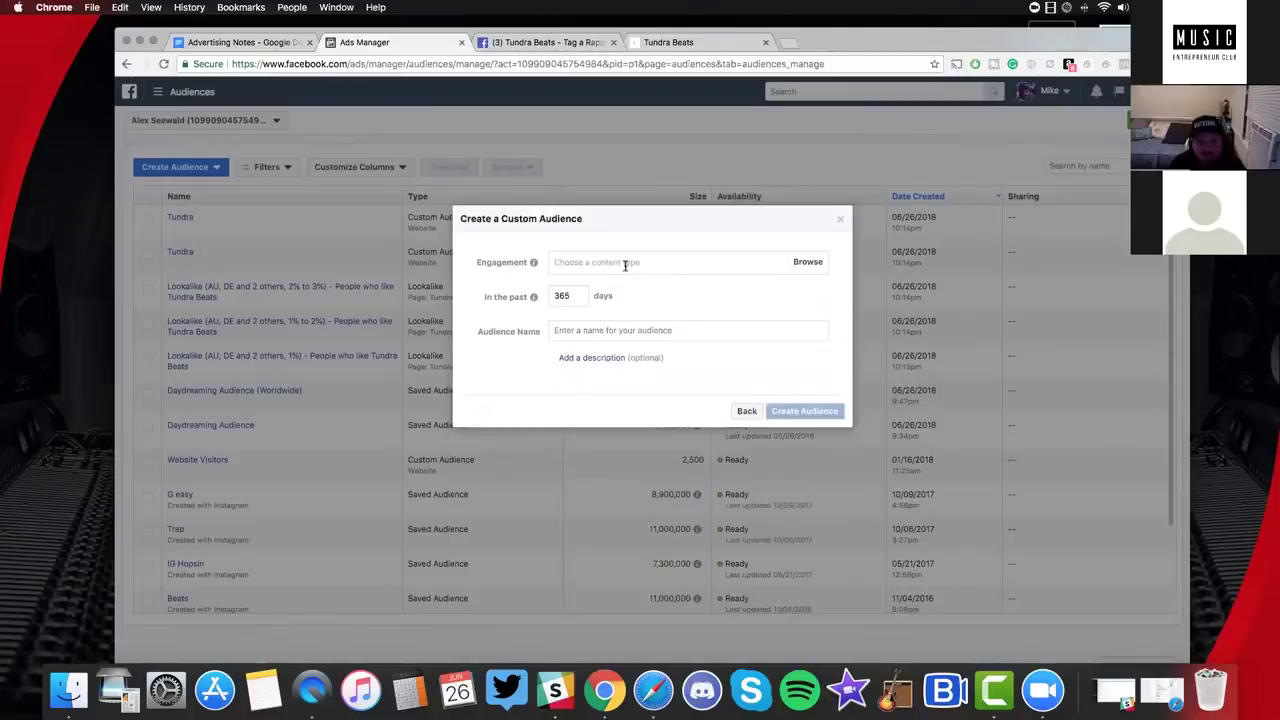
{"action": "left_click", "coordinate": [625, 263]}
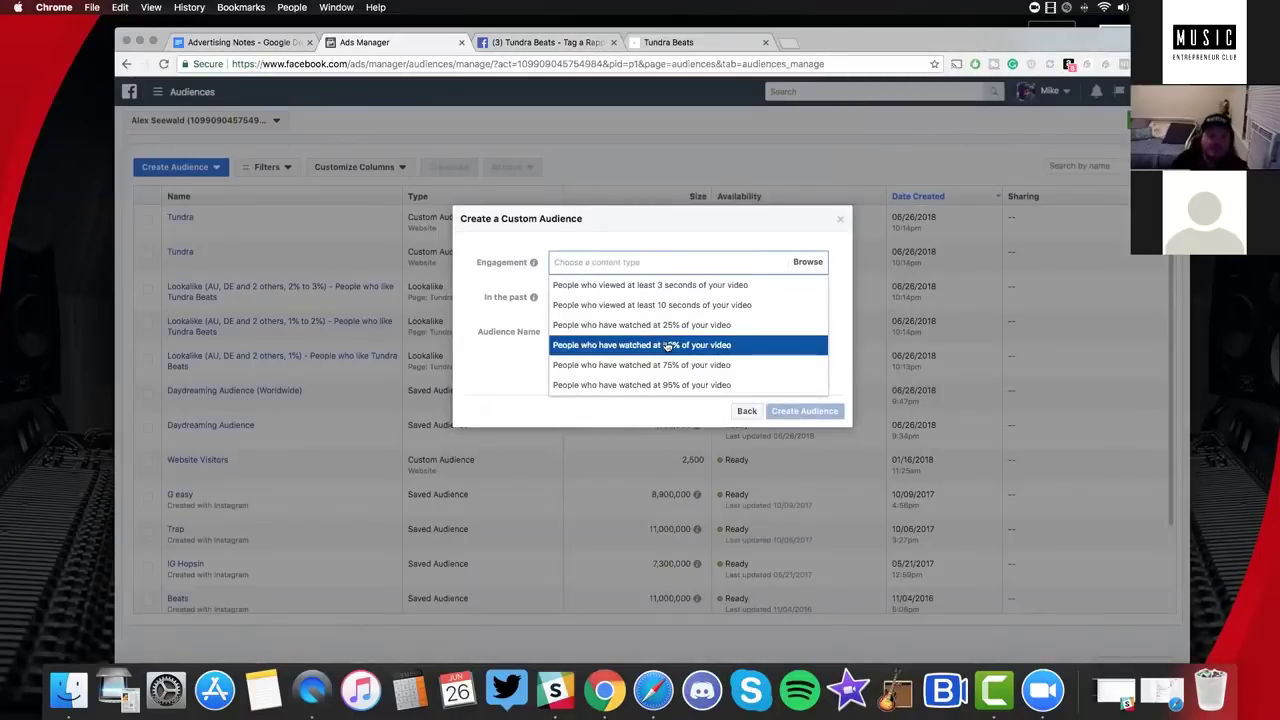
{"action": "left_click", "coordinate": [647, 366]}
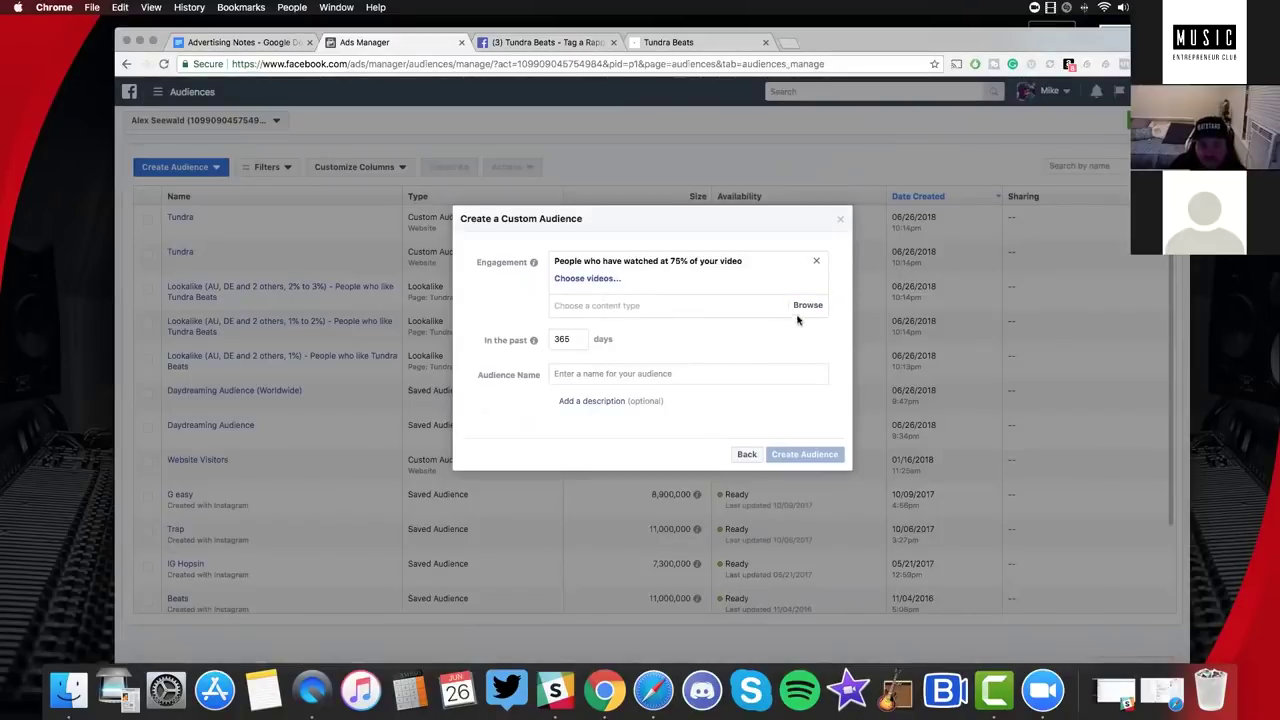
{"action": "left_click", "coordinate": [712, 303]}
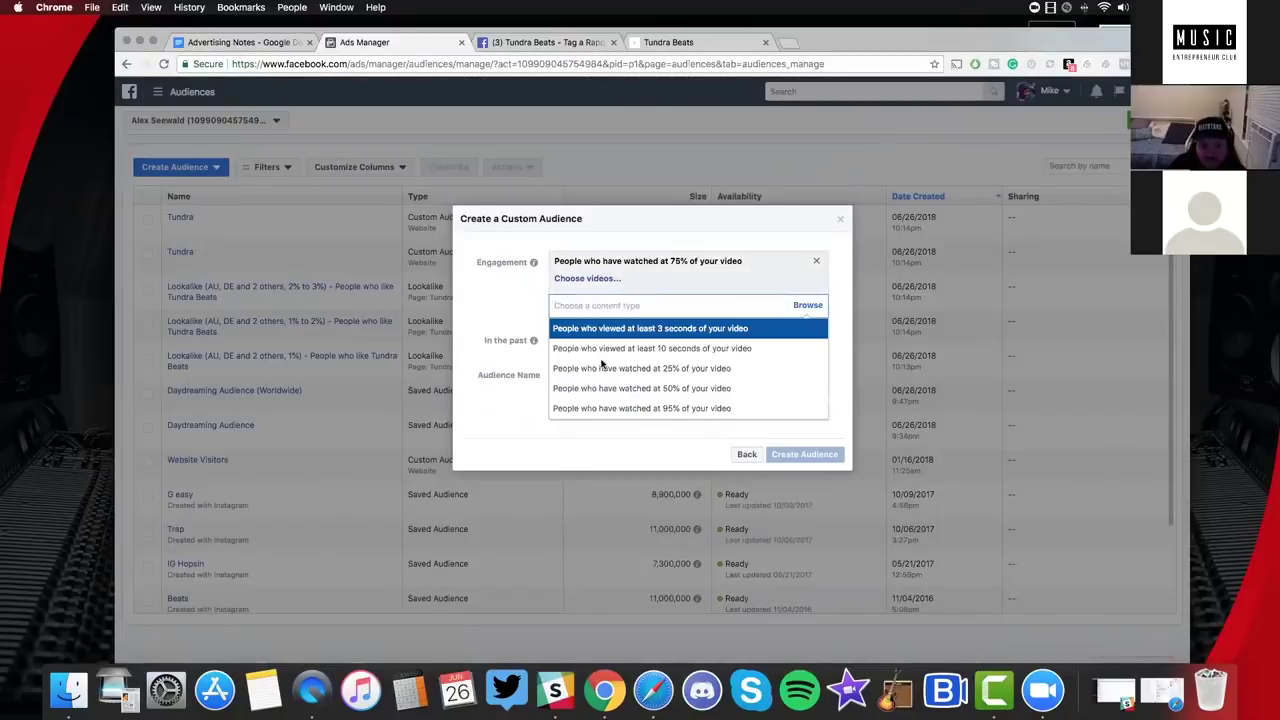
{"action": "left_click", "coordinate": [595, 303]}
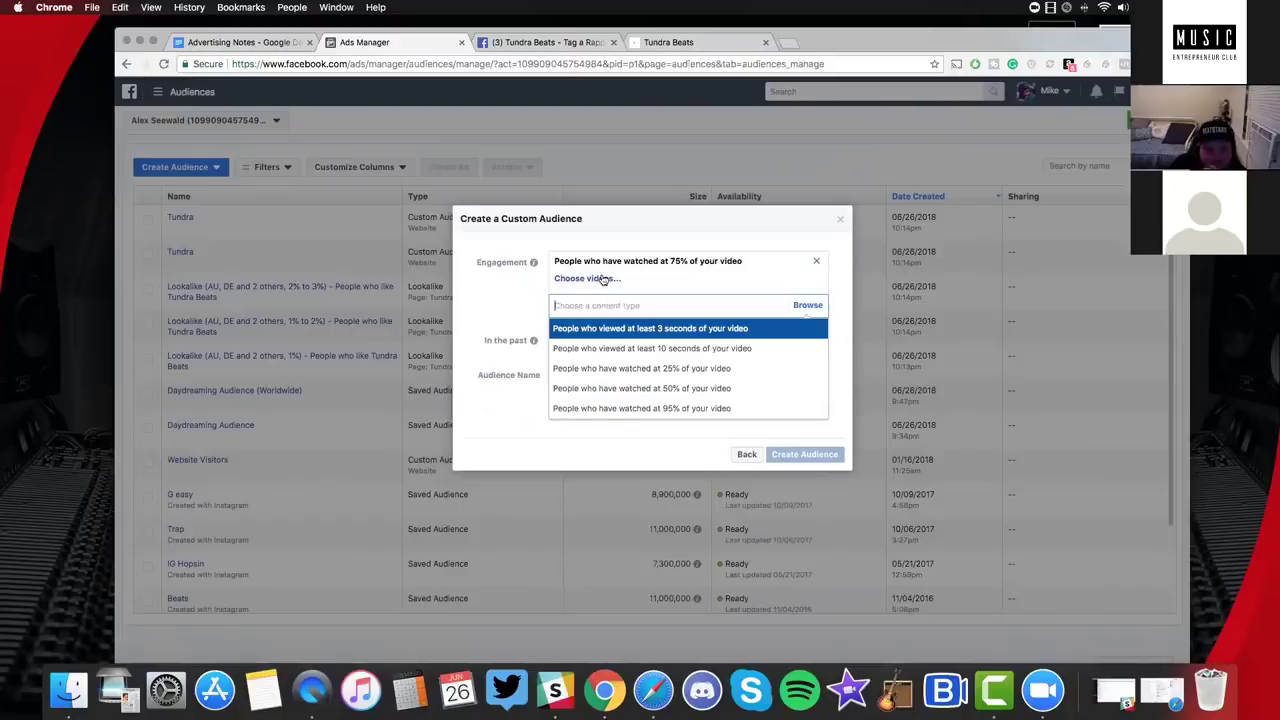
Choose the Day dreaming, Reborn, I don't need your love and Rondevous videos from the Tundra Beats page as the audience's source.
{"action": "left_click", "coordinate": [587, 278]}
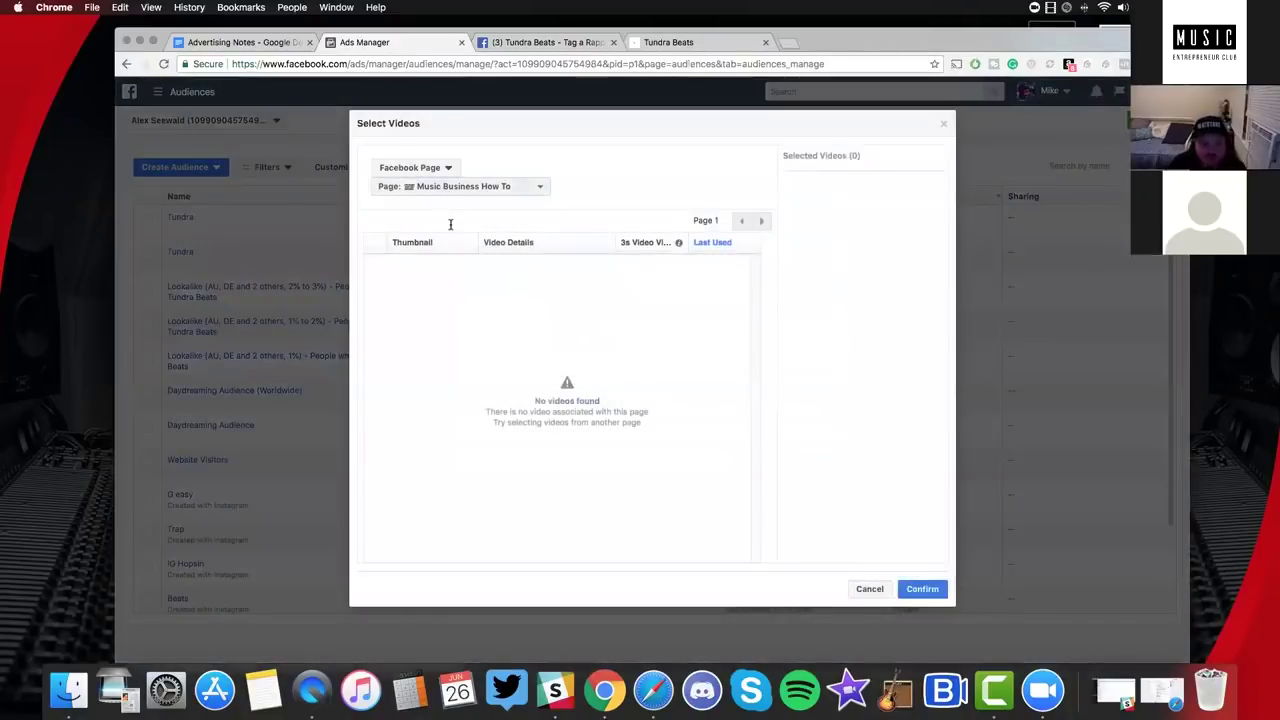
{"action": "left_click", "coordinate": [443, 188]}
{"action": "type", "text": "tund"}
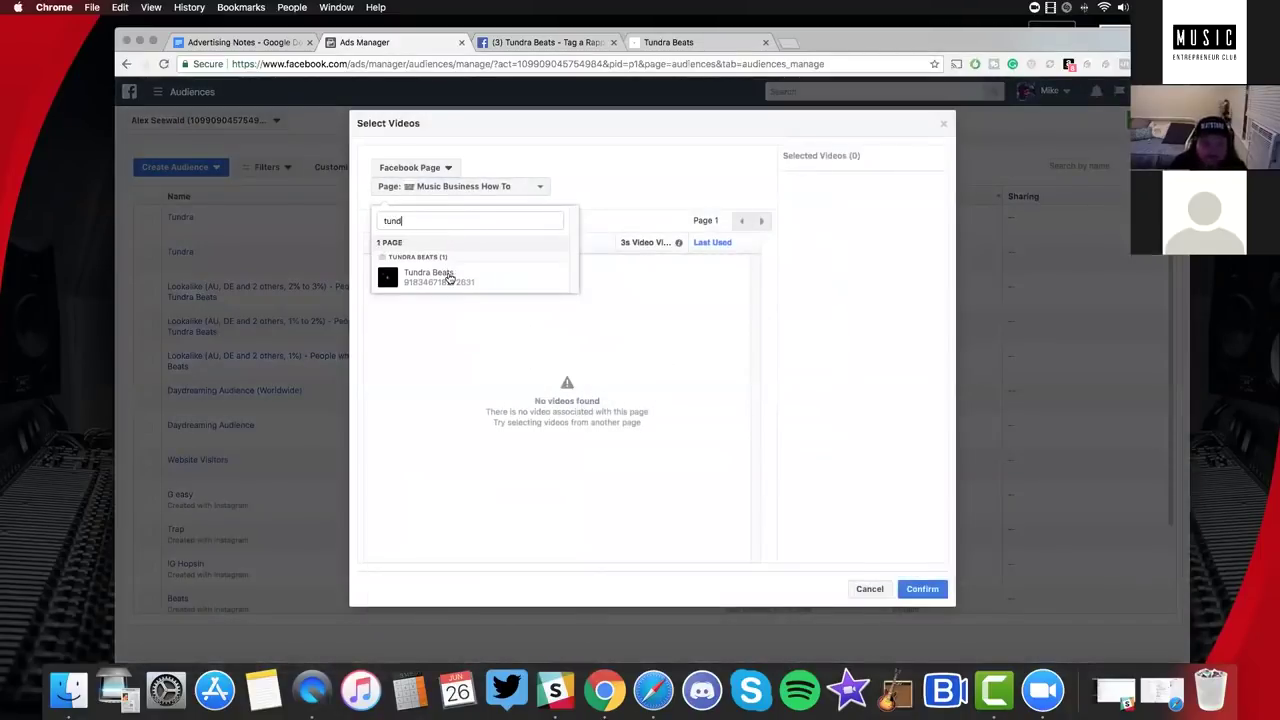
{"action": "left_click", "coordinate": [430, 276]}
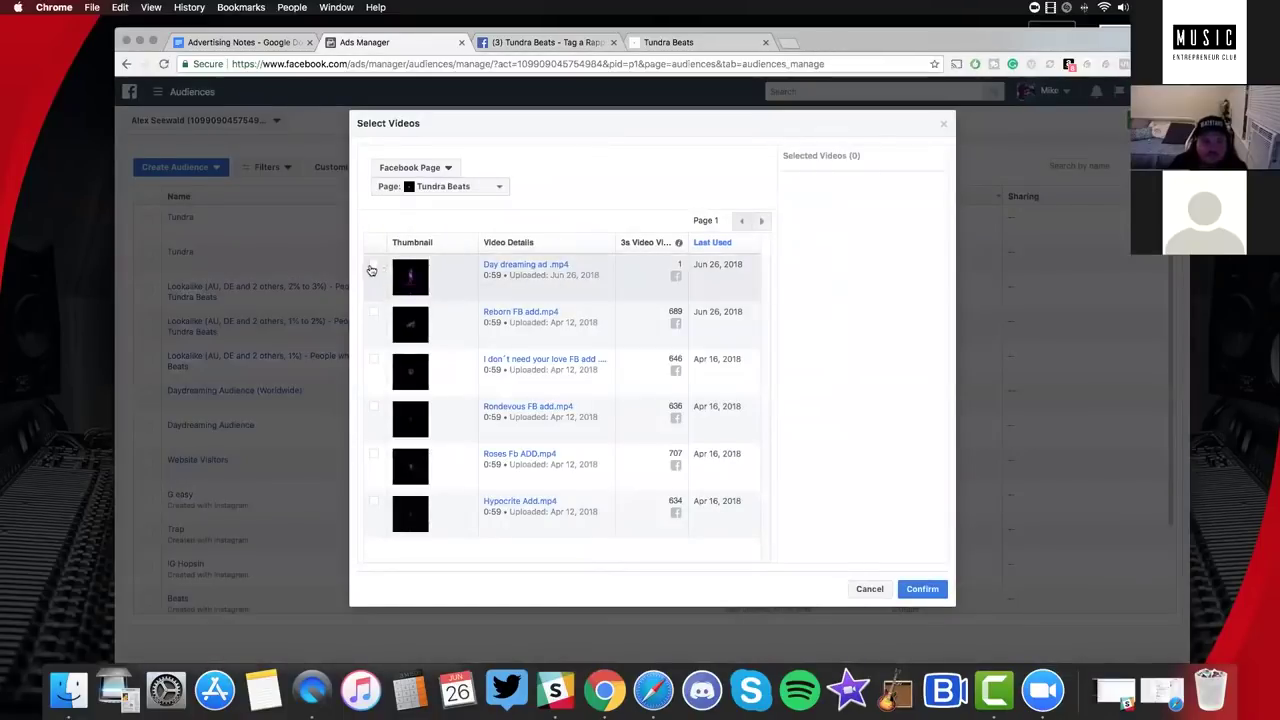
{"action": "left_click", "coordinate": [373, 264]}
{"action": "left_click", "coordinate": [373, 311]}
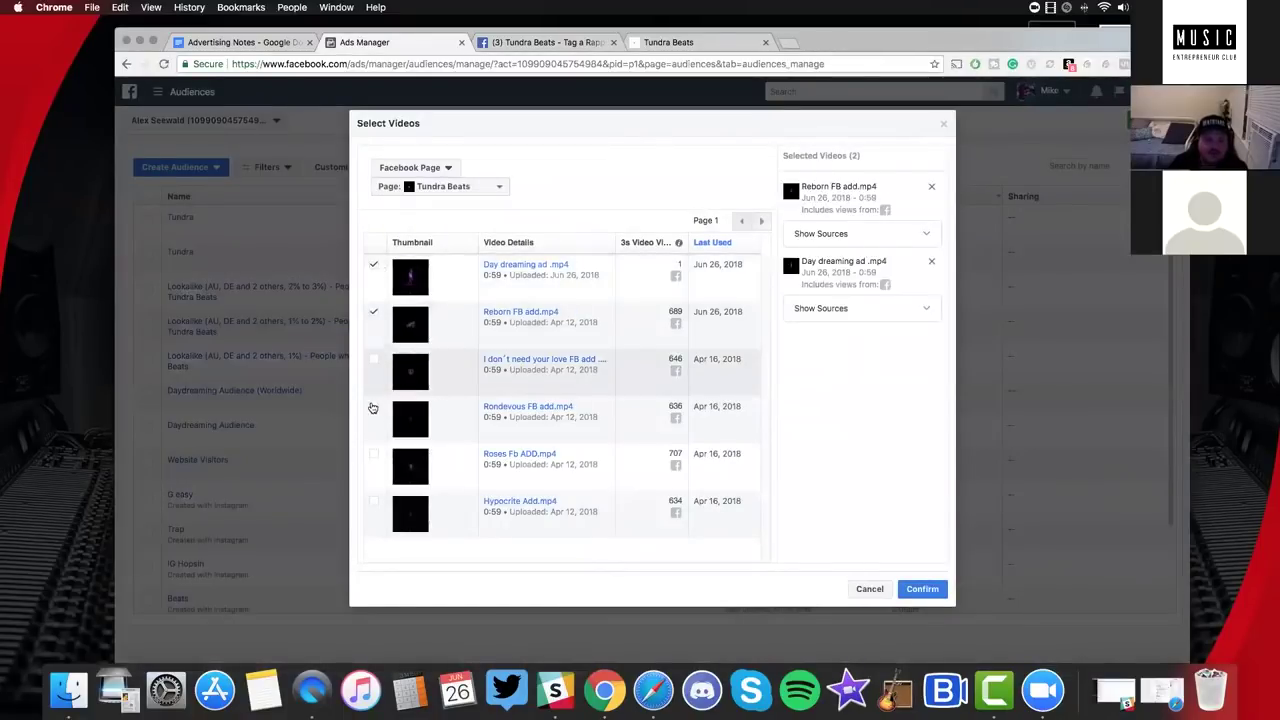
{"action": "left_click", "coordinate": [373, 407]}
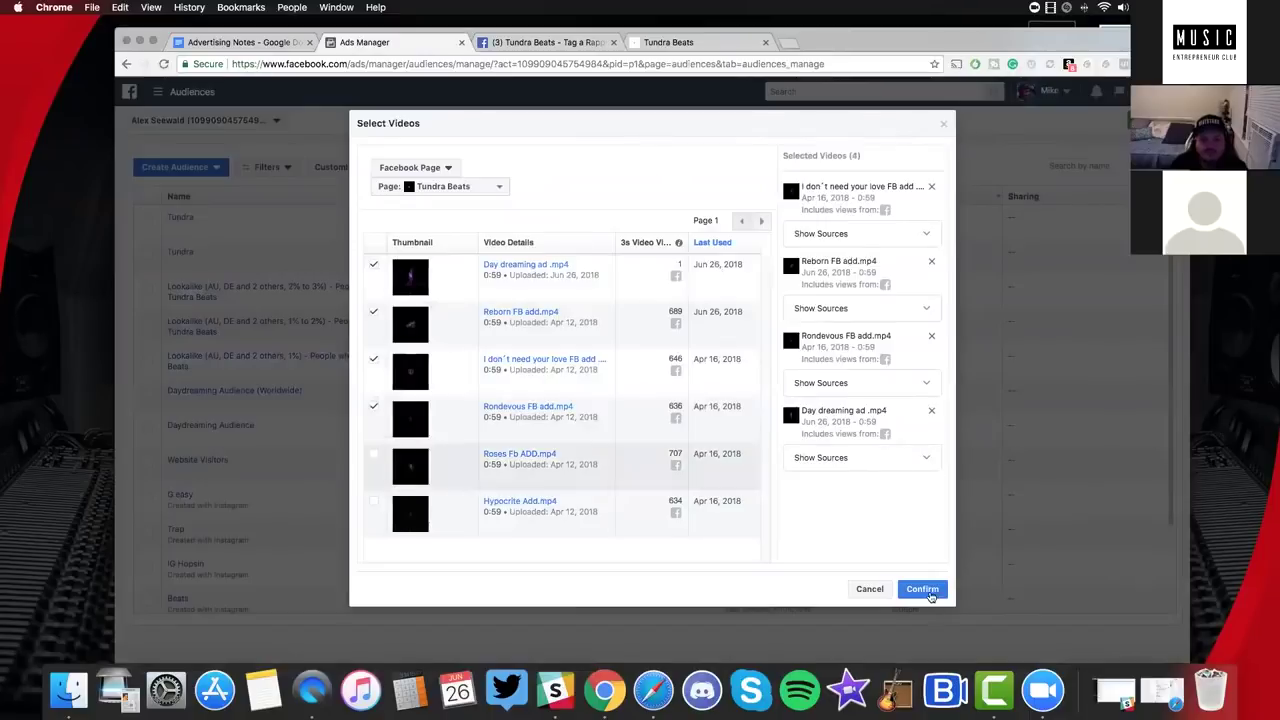
{"action": "left_click", "coordinate": [922, 589]}
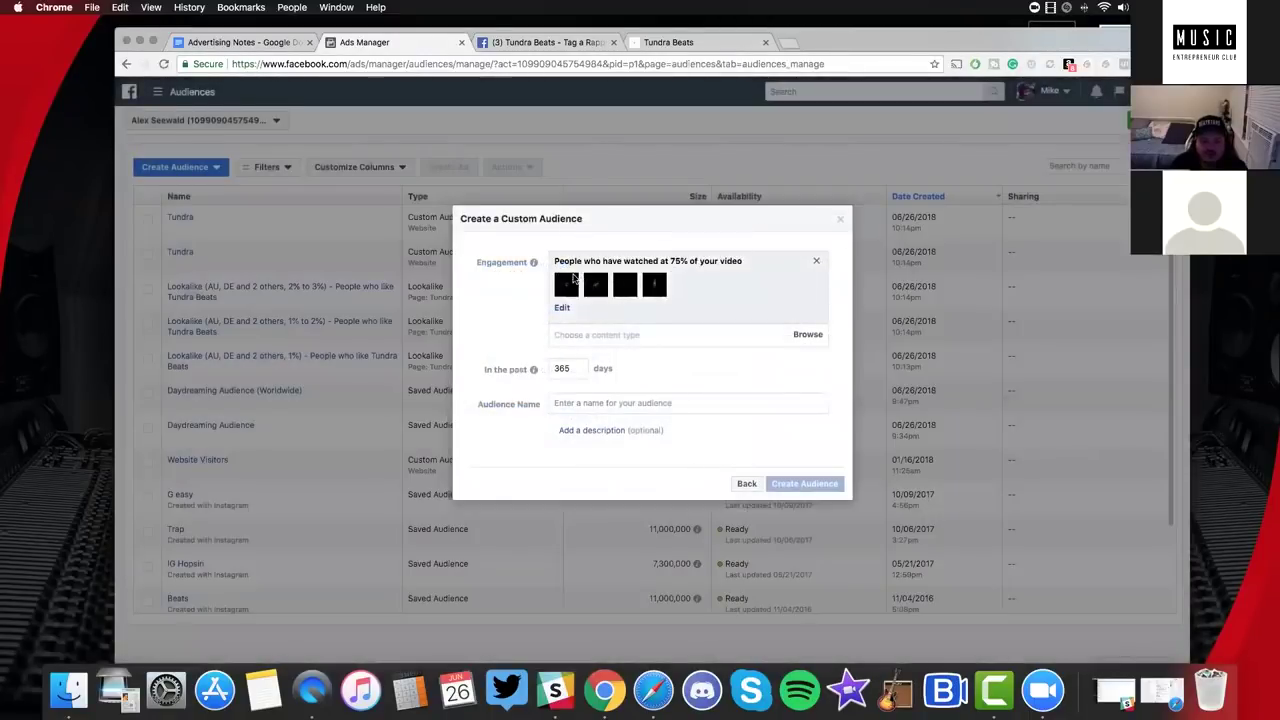
Add the Roses and Hypocrite videos to the custom audience's video selection.
{"action": "left_click", "coordinate": [562, 307]}
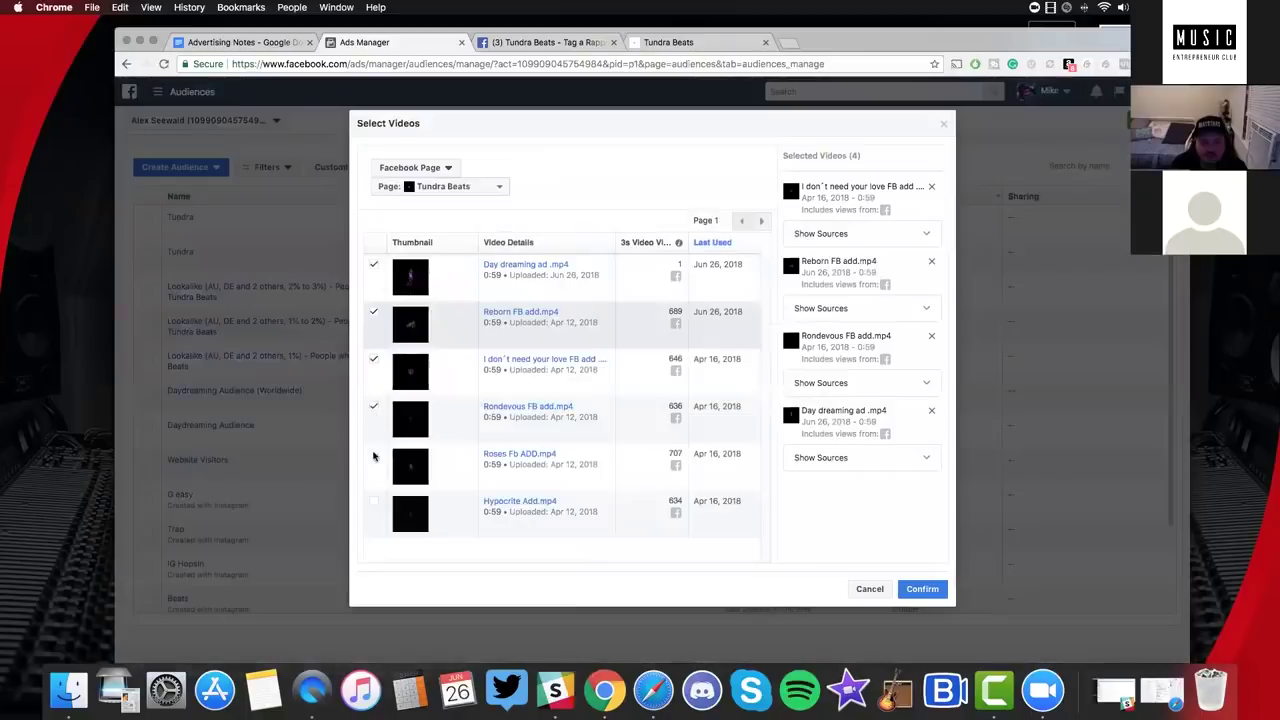
{"action": "left_click", "coordinate": [374, 501]}
{"action": "left_click", "coordinate": [375, 459]}
{"action": "left_click", "coordinate": [922, 589]}
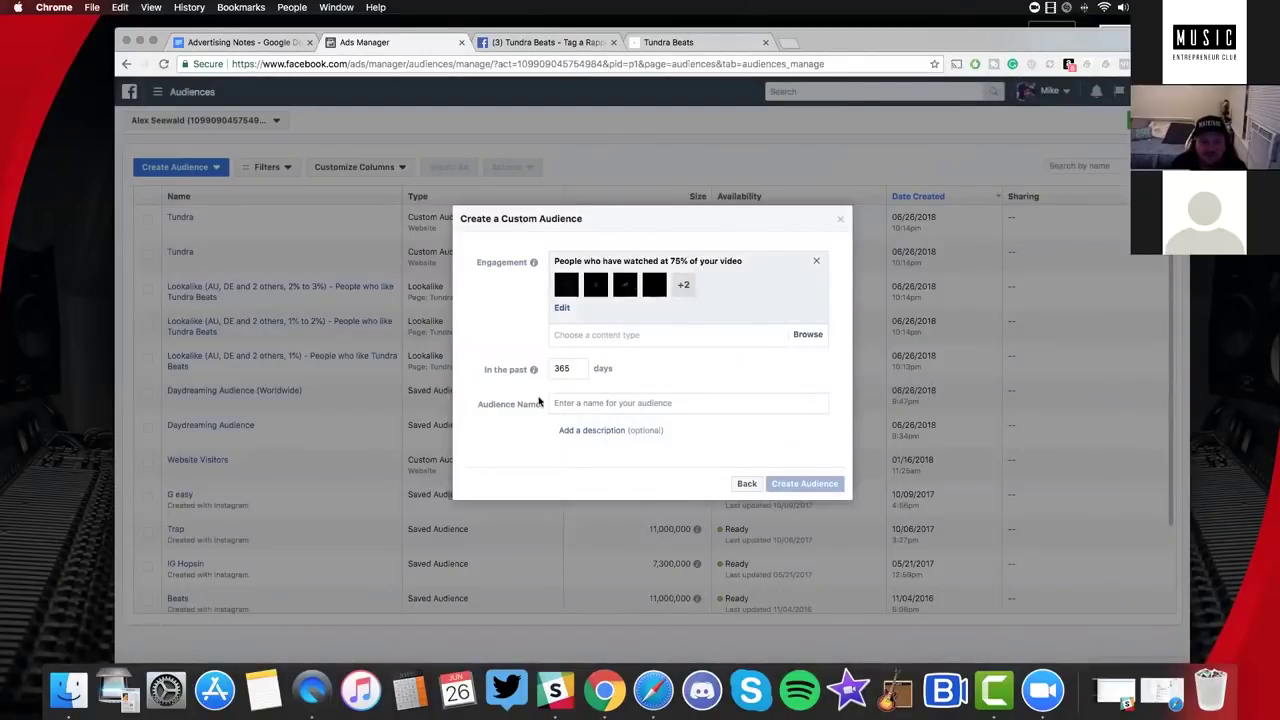
Name the video engagement audience 75% Of Video Watched, create it, and finish without making an ad or expanding it.
{"action": "left_click", "coordinate": [594, 405]}
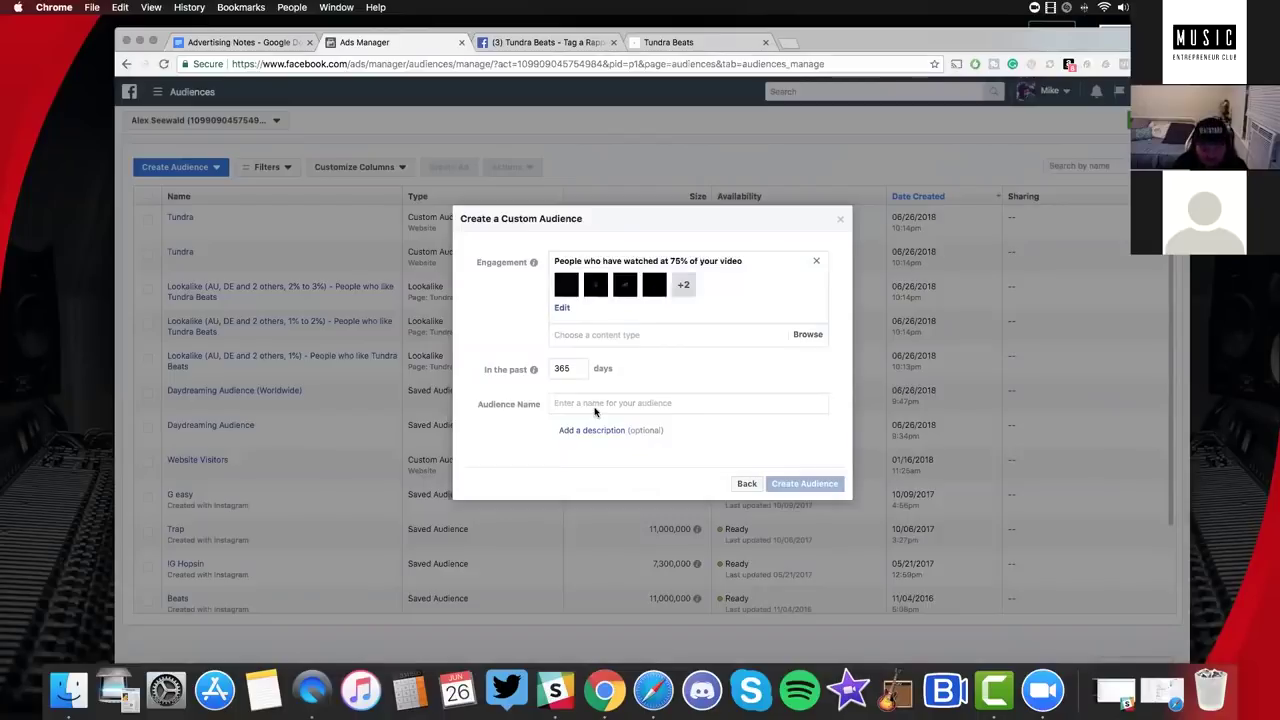
{"action": "type", "text": "75% Of Videos W"}
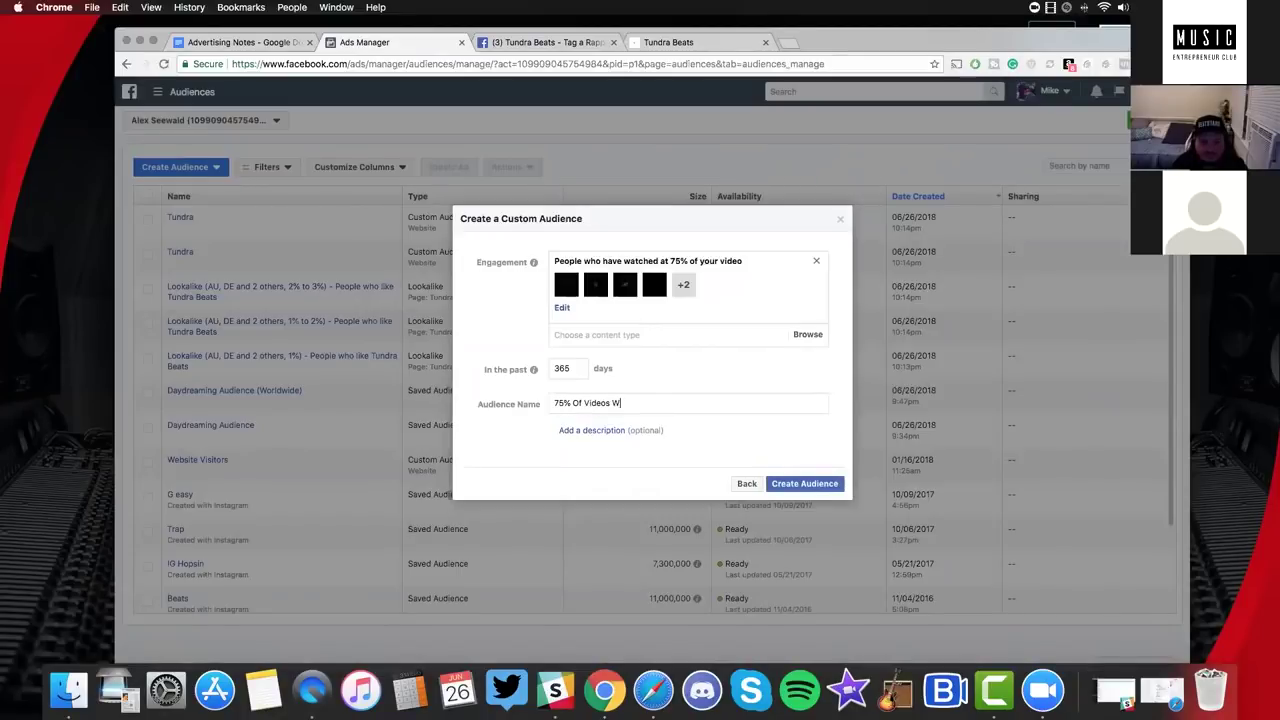
{"action": "type", "text": "atched"}
{"action": "left_click", "coordinate": [814, 486]}
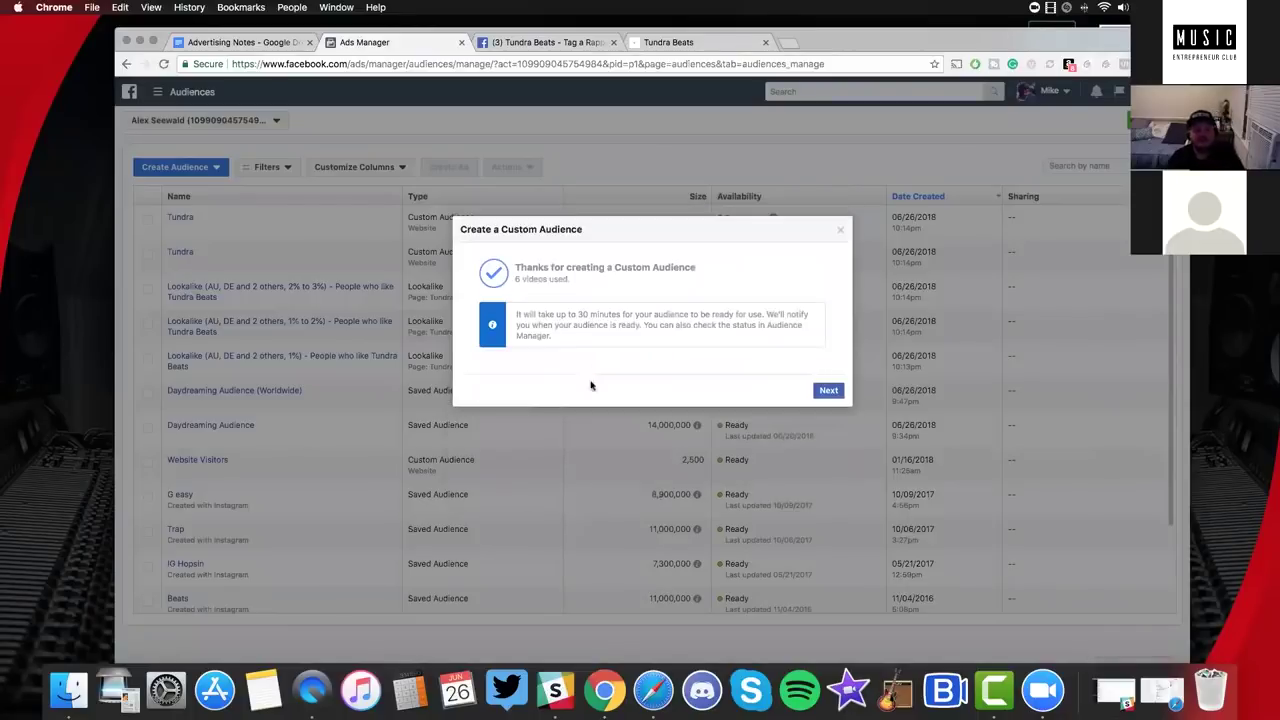
{"action": "left_click", "coordinate": [828, 390]}
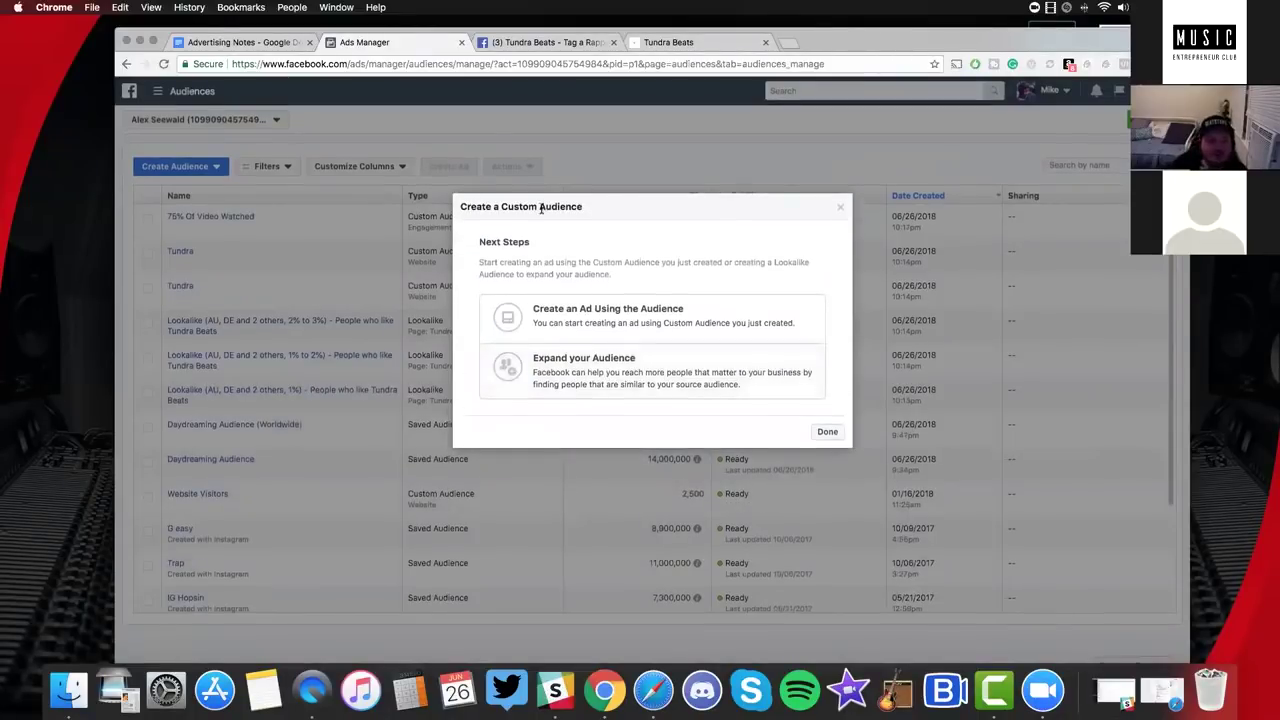
{"action": "left_click", "coordinate": [828, 433]}
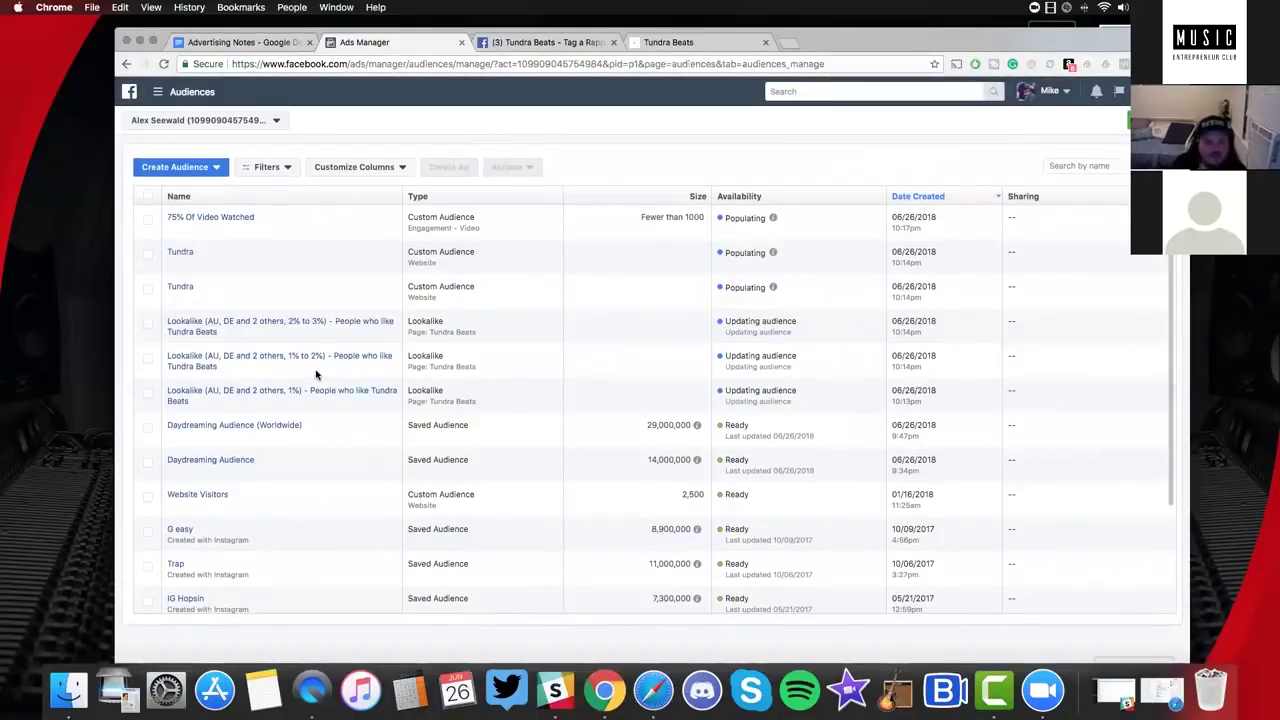
Open the saved Daydreaming Audience, rename it Daydreaming Audience (North America), and save the update.
{"action": "scroll", "coordinate": [316, 374], "scroll_direction": "down", "scroll_amount": 1}
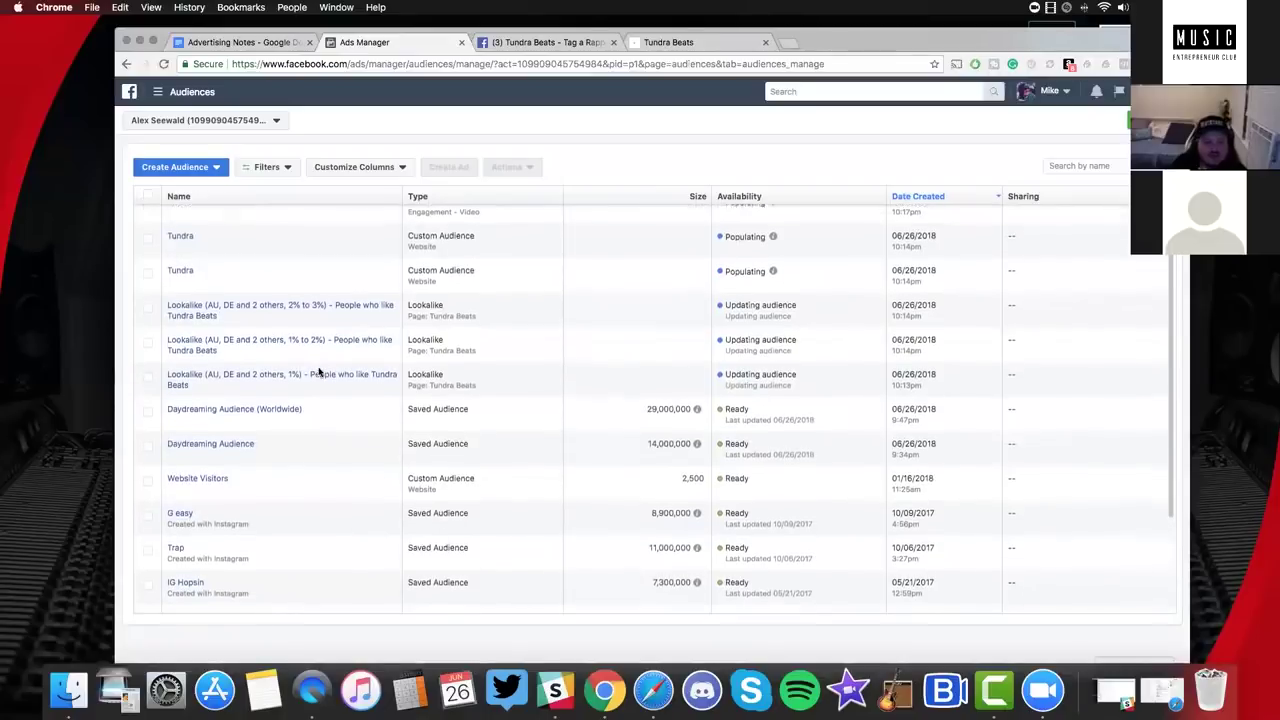
{"action": "scroll", "coordinate": [318, 372], "scroll_direction": "down", "scroll_amount": 5}
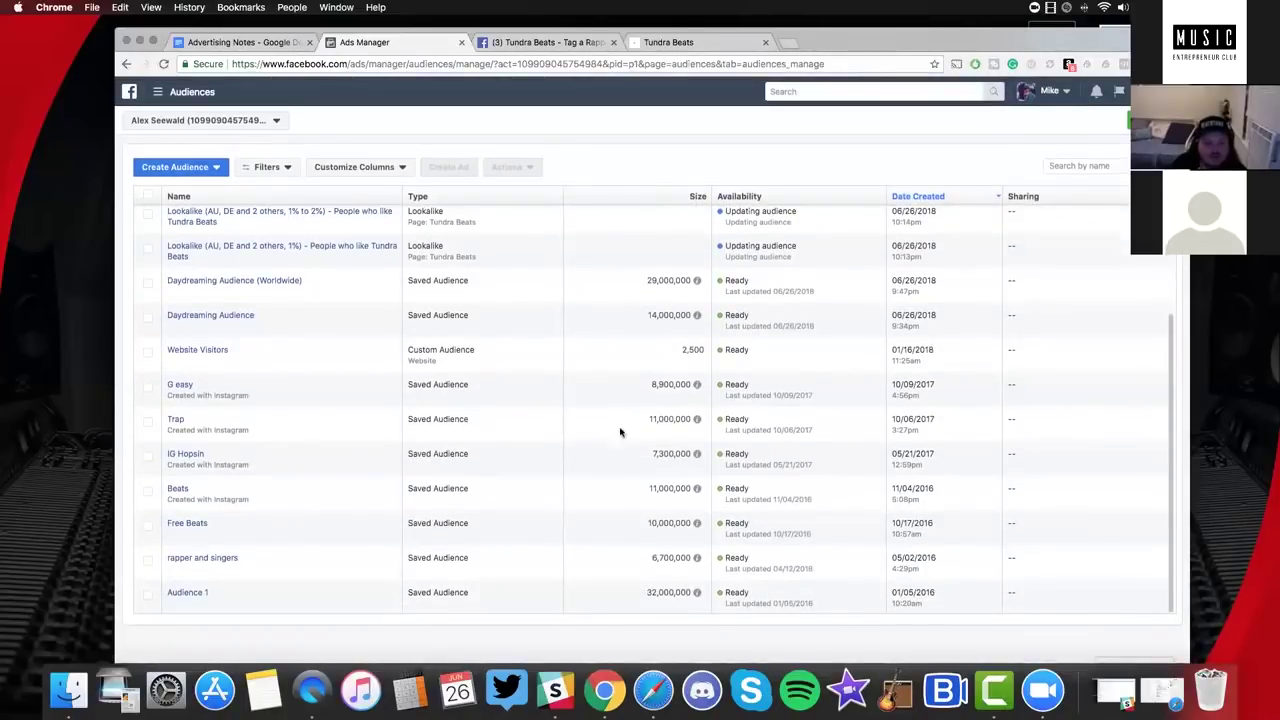
{"action": "scroll", "coordinate": [620, 432], "scroll_direction": "up", "scroll_amount": 1}
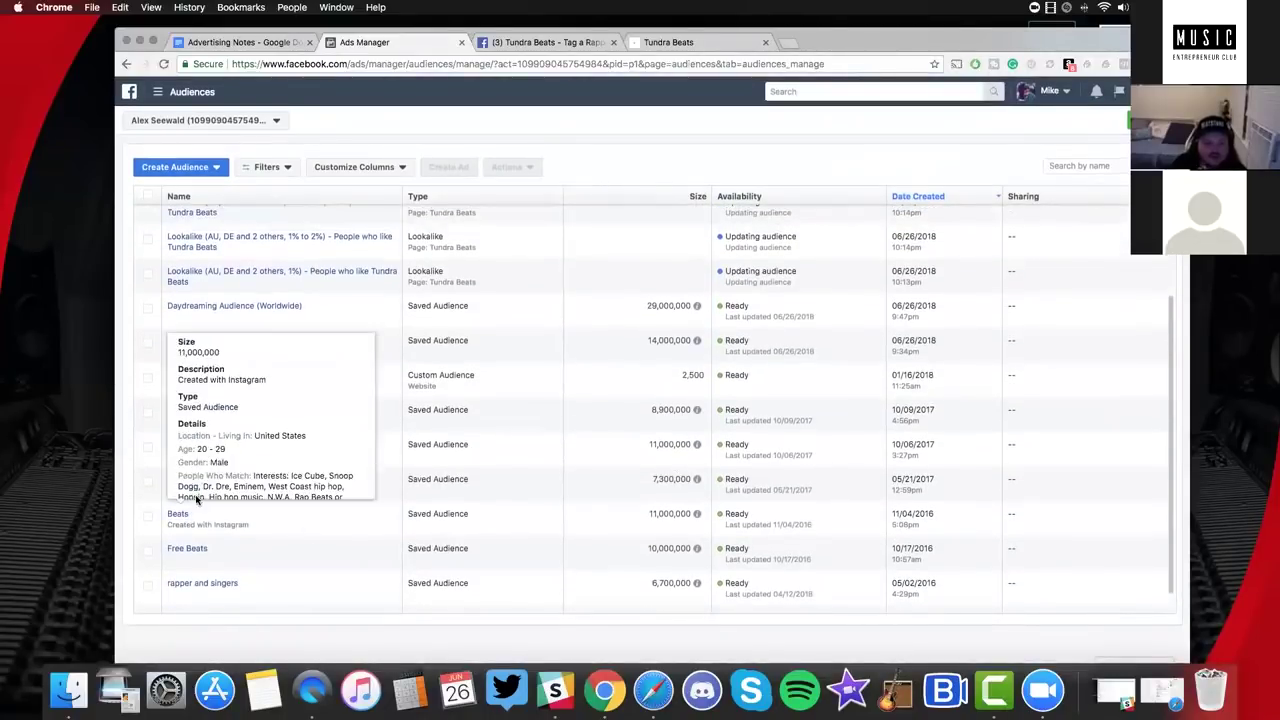
{"action": "scroll", "coordinate": [240, 249], "scroll_direction": "up", "scroll_amount": 5}
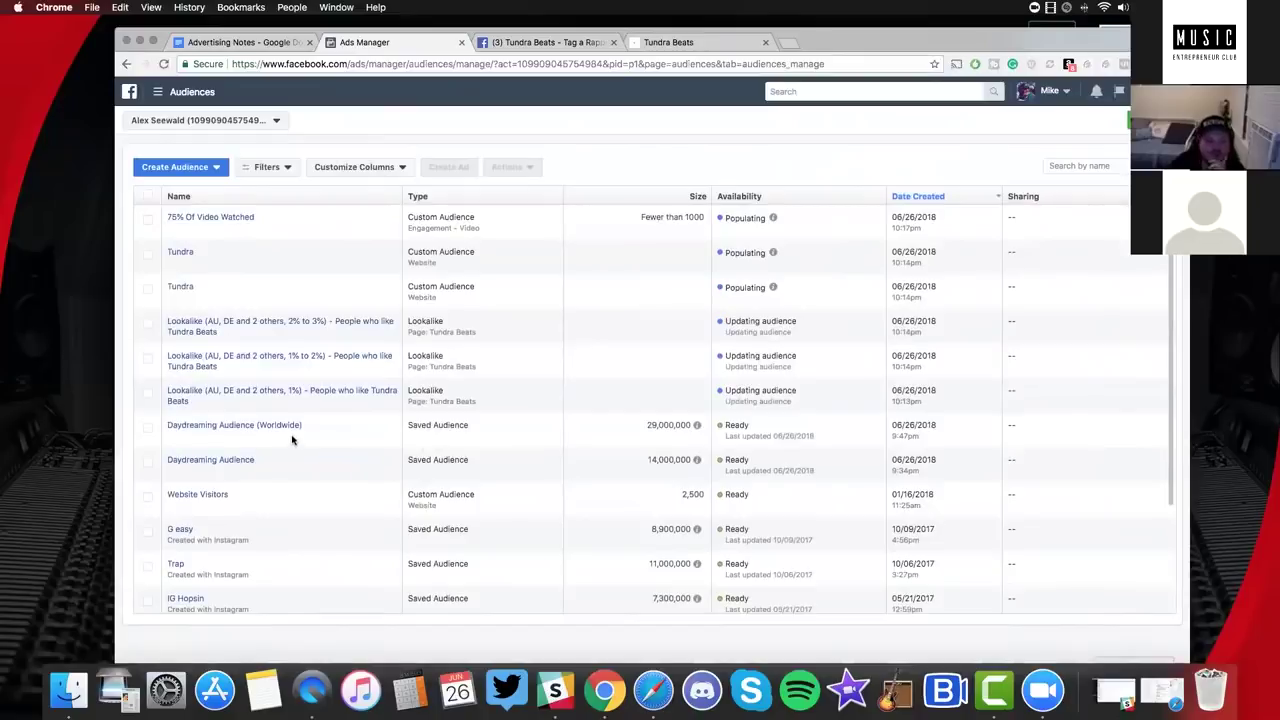
{"action": "scroll", "coordinate": [291, 440], "scroll_direction": "down", "scroll_amount": 1}
{"action": "scroll", "coordinate": [275, 365], "scroll_direction": "down", "scroll_amount": 2}
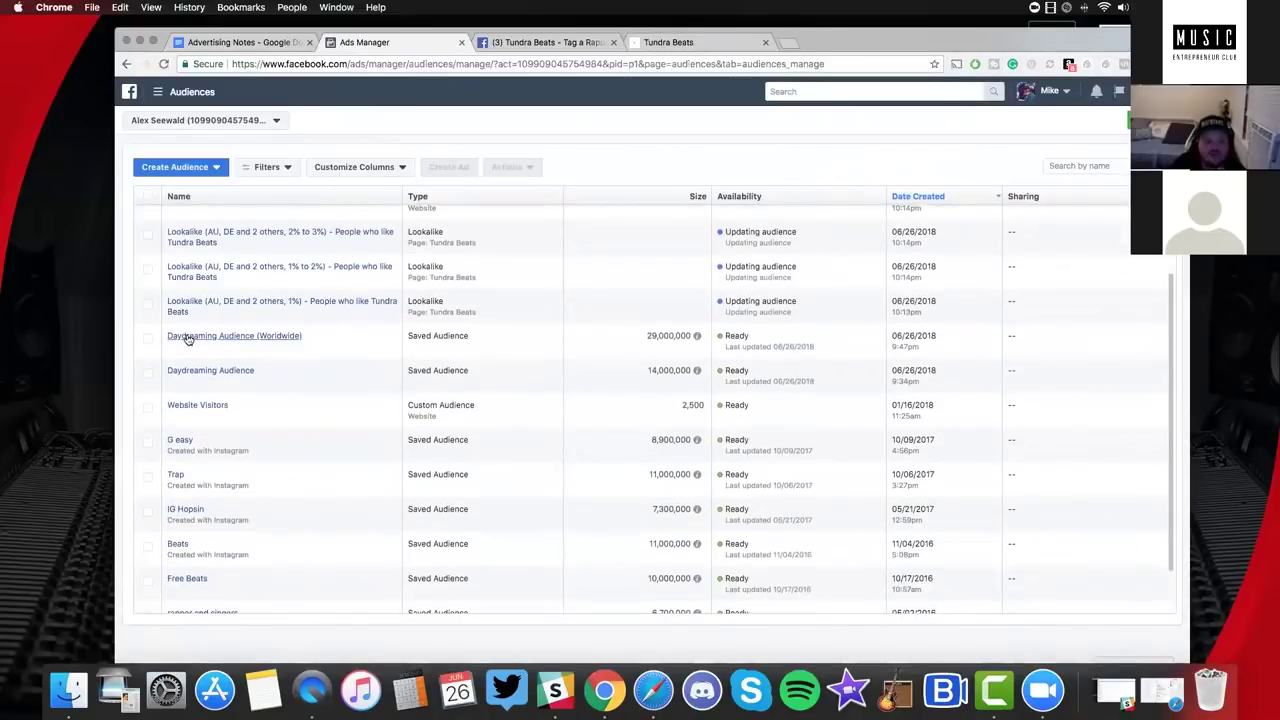
{"action": "mouse_move", "coordinate": [210, 371]}
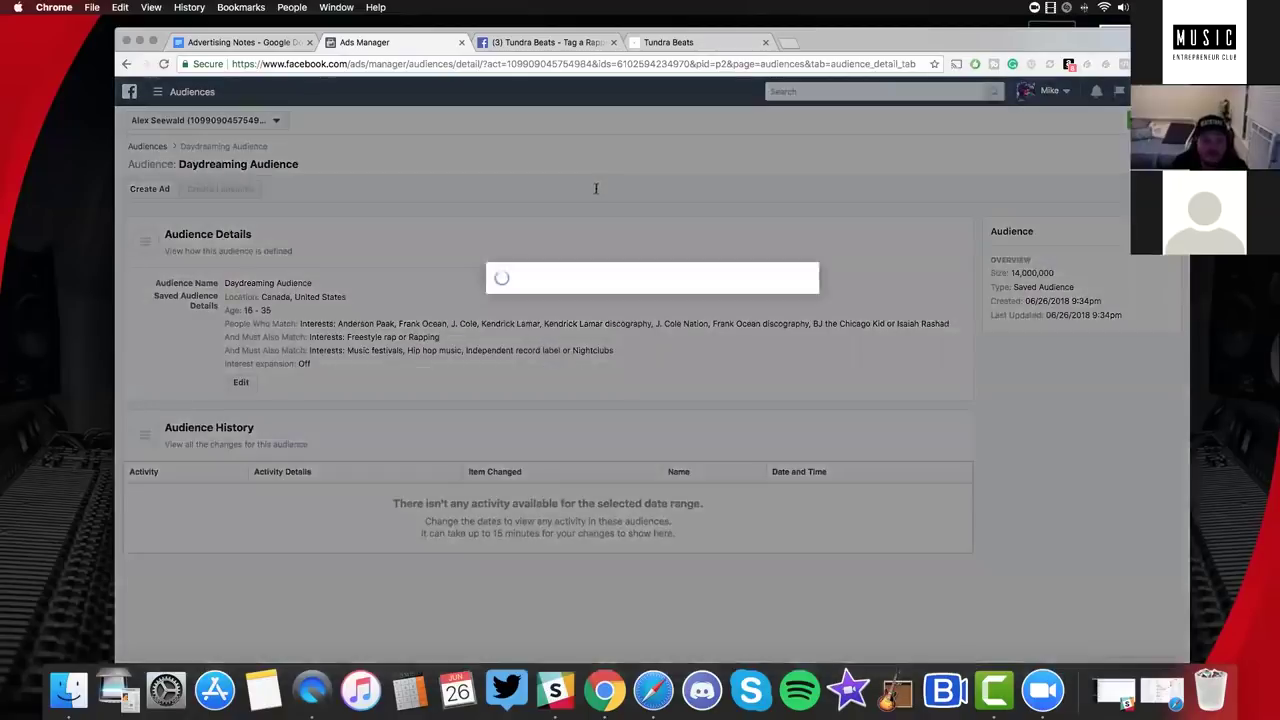
{"action": "left_click", "coordinate": [571, 190]}
{"action": "type", "text": "(N"}
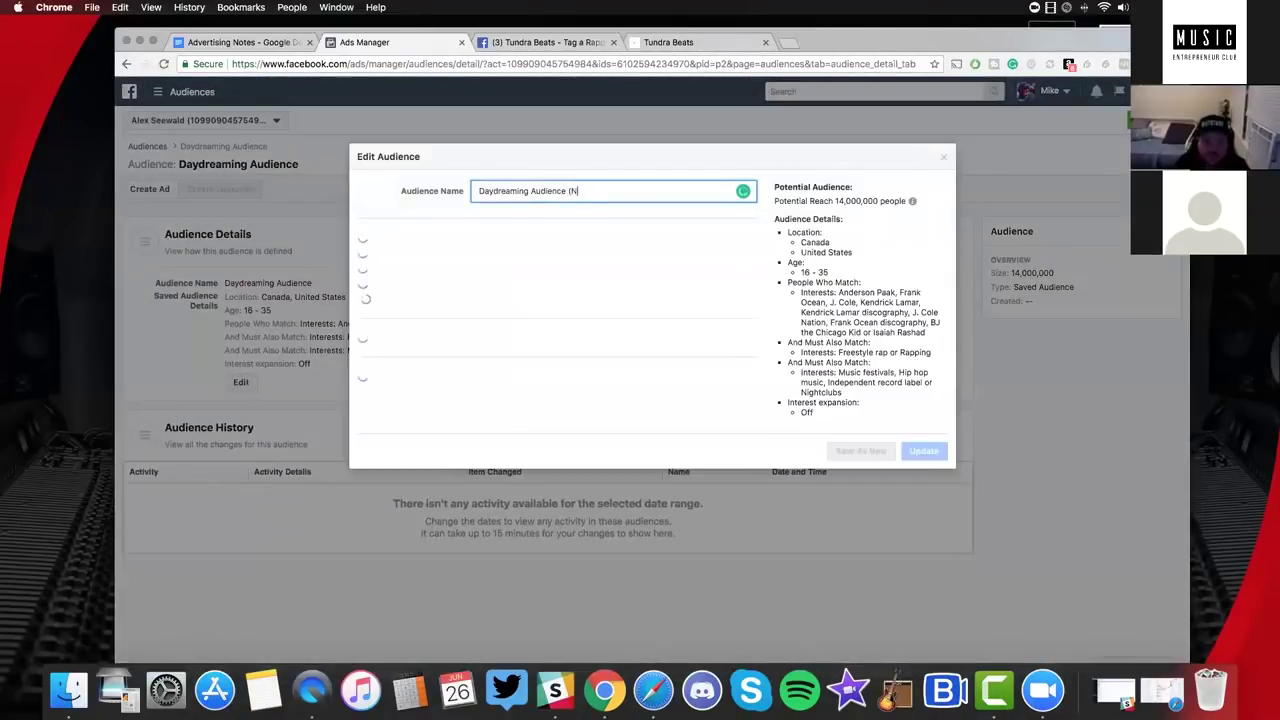
{"action": "type", "text": "orth America))"}
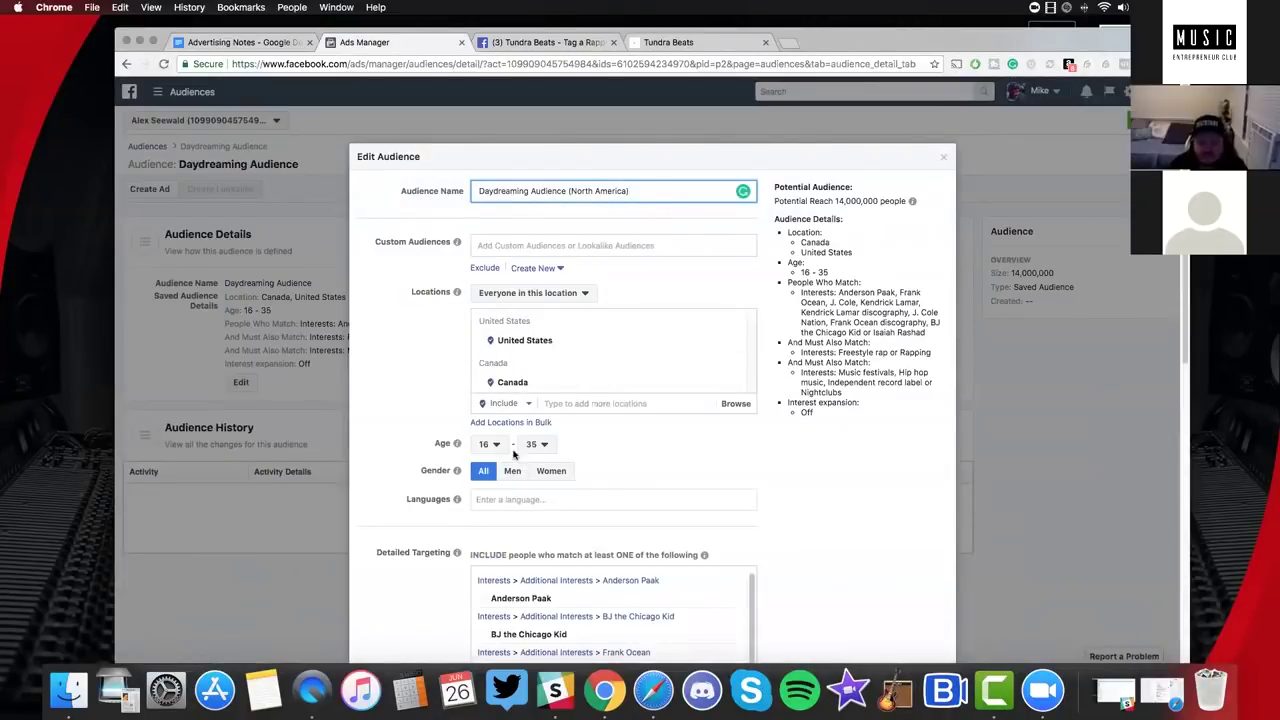
{"action": "scroll", "coordinate": [680, 360], "scroll_direction": "down", "scroll_amount": 10}
{"action": "left_click", "coordinate": [870, 384]}
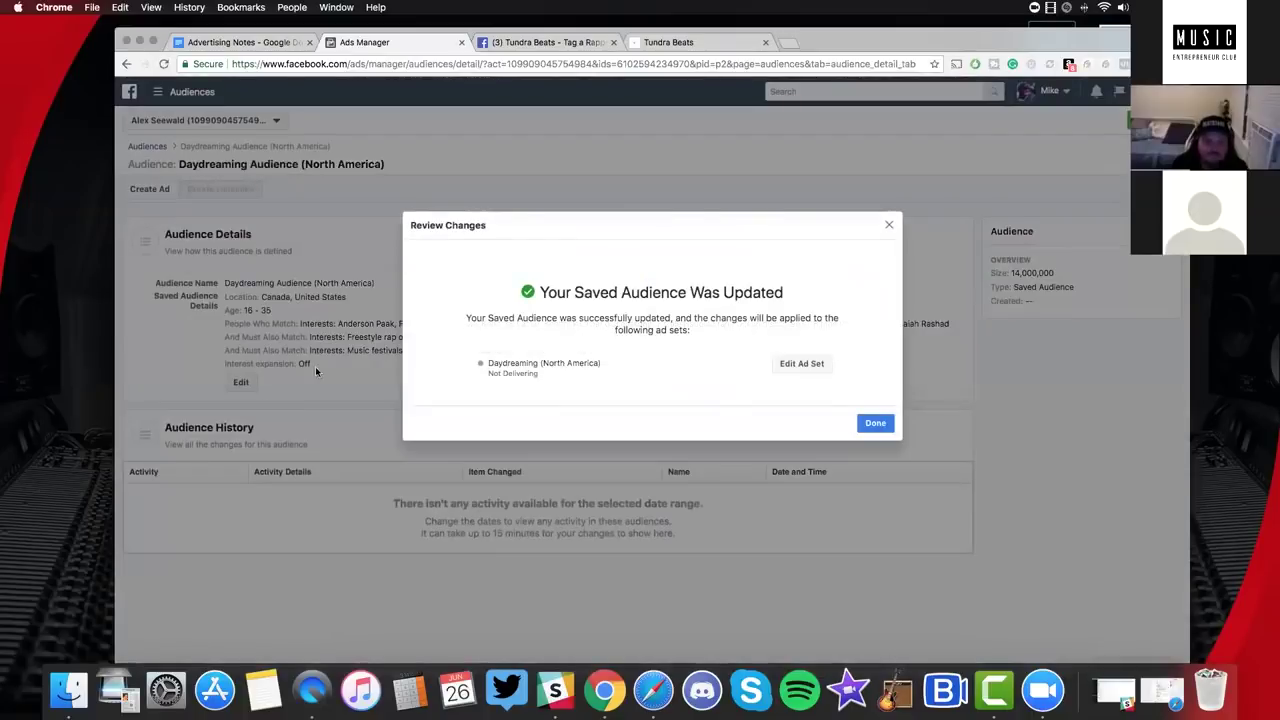
{"action": "left_click", "coordinate": [876, 423]}
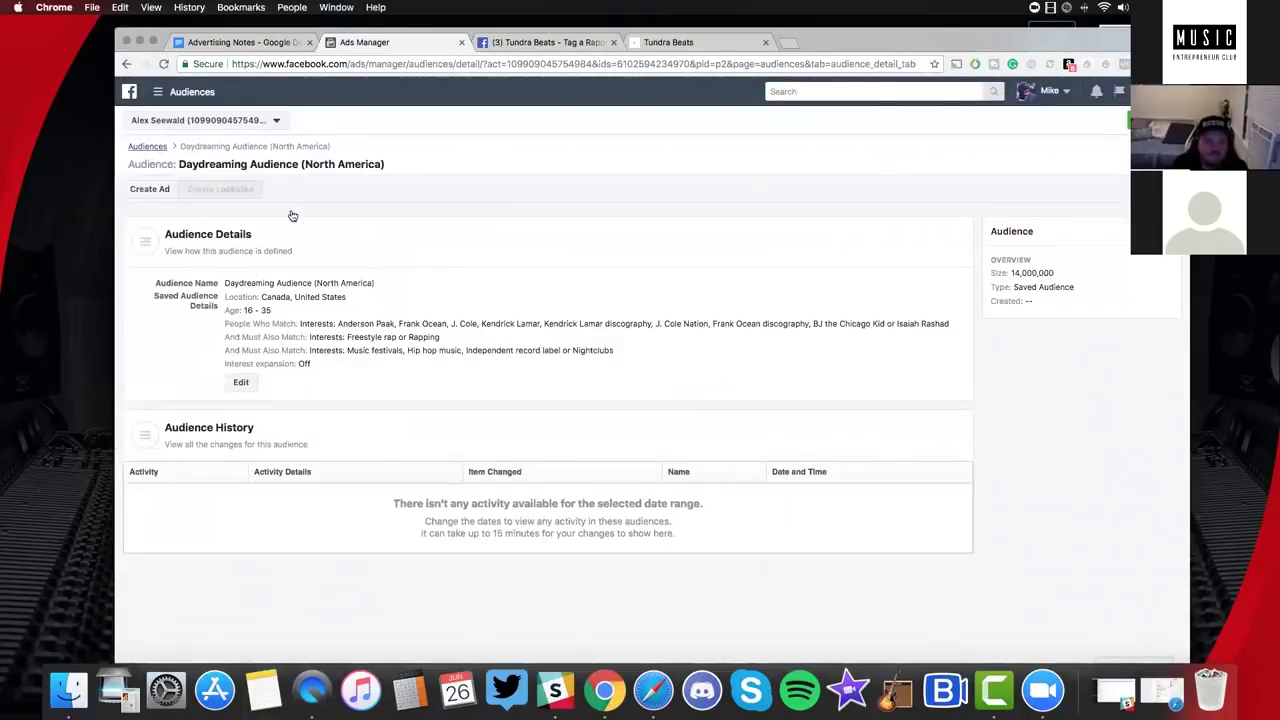
Start a custom audience from Tundra Beats Facebook Page engagement, including people who engaged with any post or ad.
{"action": "scroll", "coordinate": [400, 370], "scroll_direction": "down", "scroll_amount": 1}
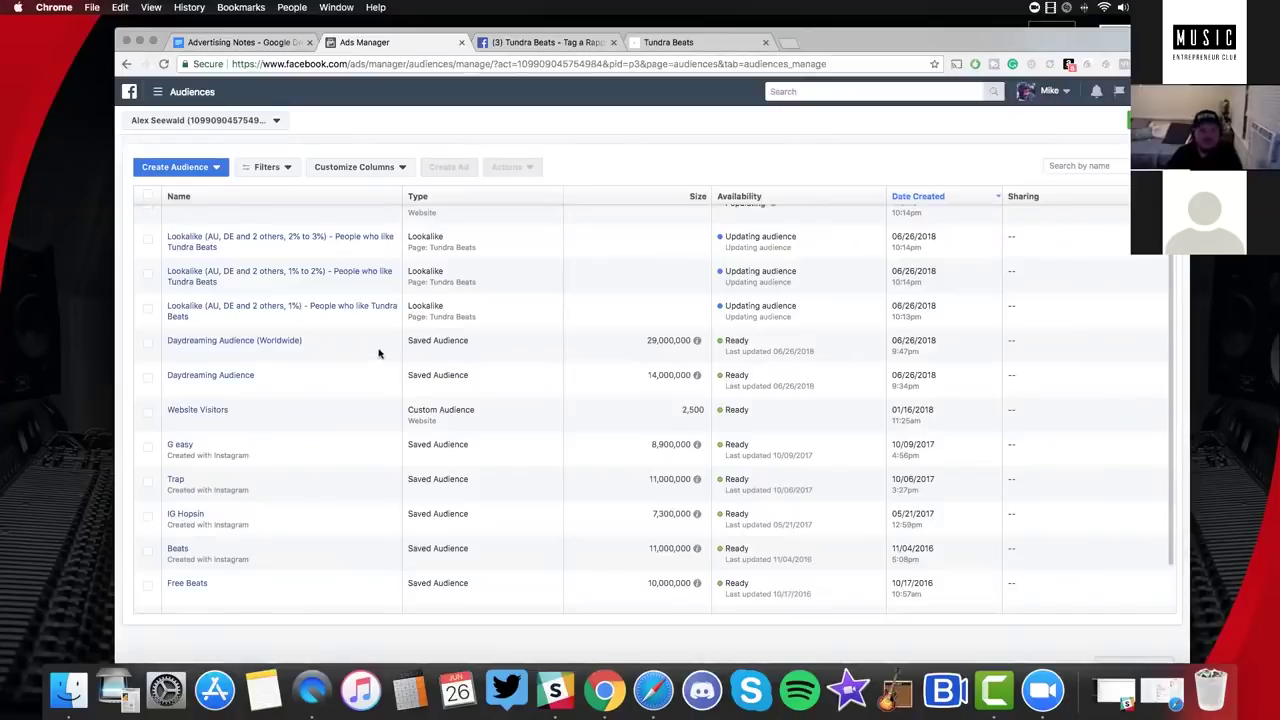
{"action": "scroll", "coordinate": [334, 341], "scroll_direction": "up", "scroll_amount": 2}
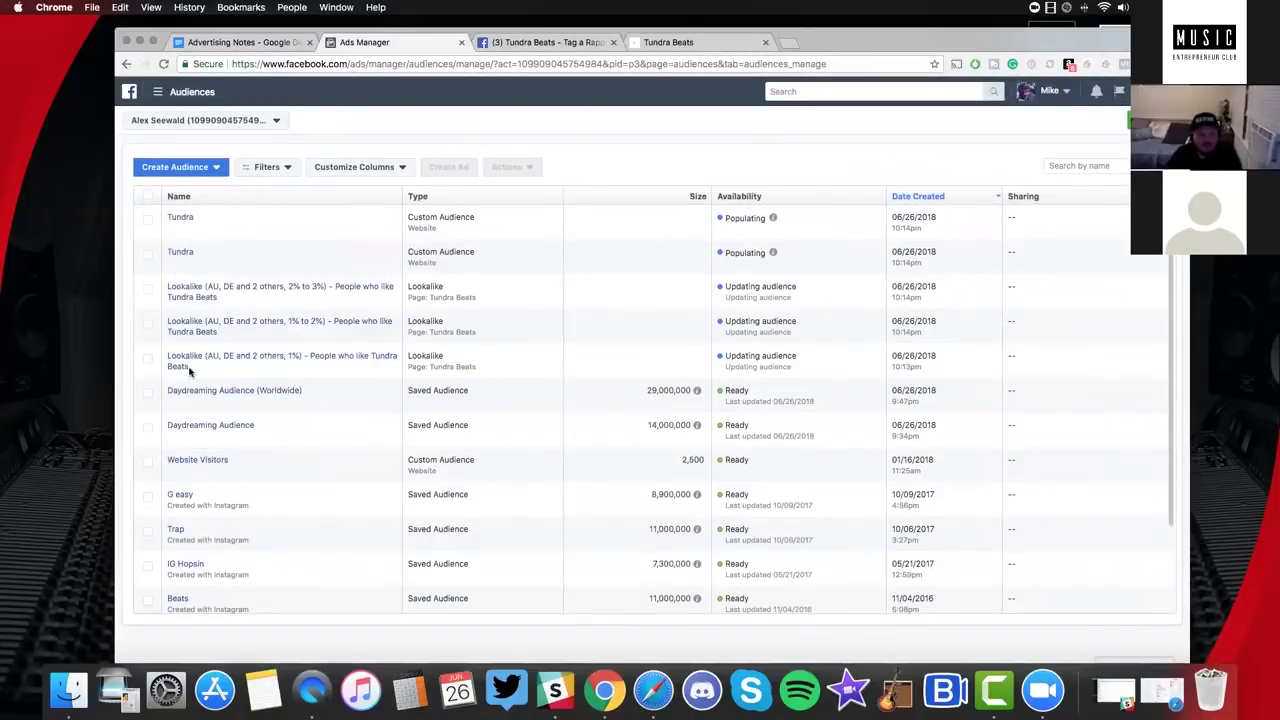
{"action": "scroll", "coordinate": [406, 360], "scroll_direction": "down", "scroll_amount": 4}
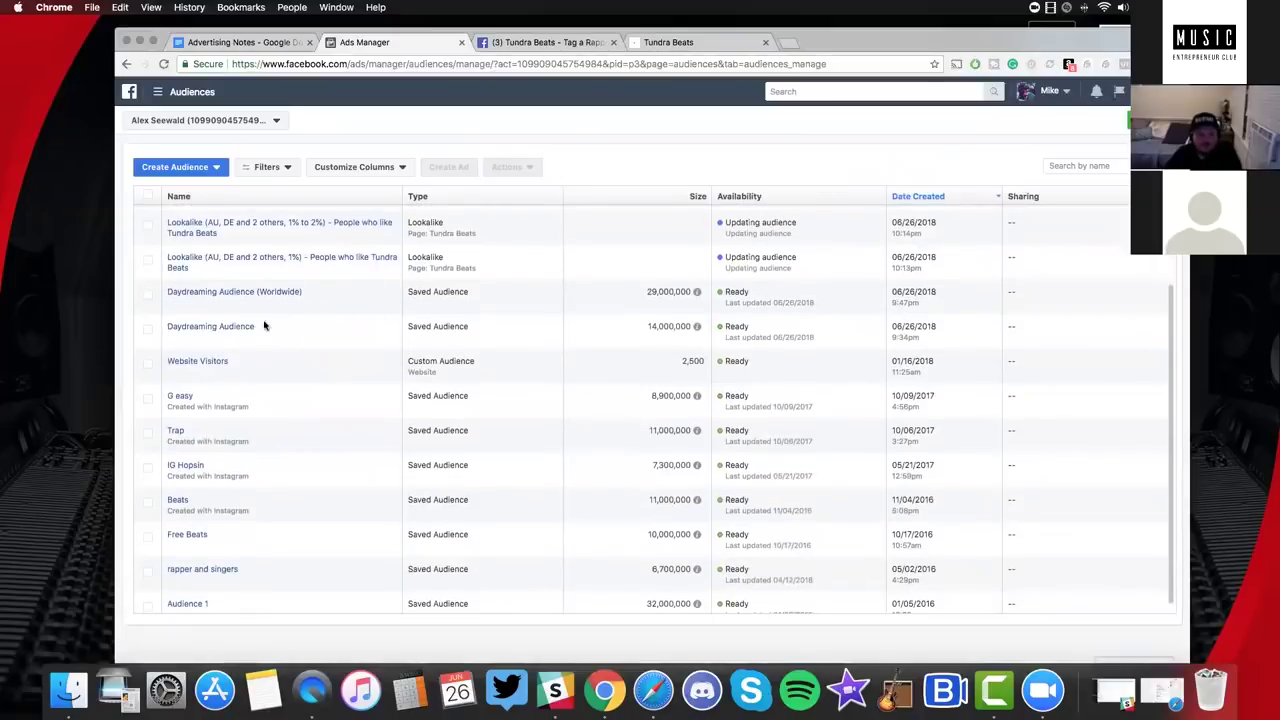
{"action": "scroll", "coordinate": [346, 382], "scroll_direction": "up", "scroll_amount": 4}
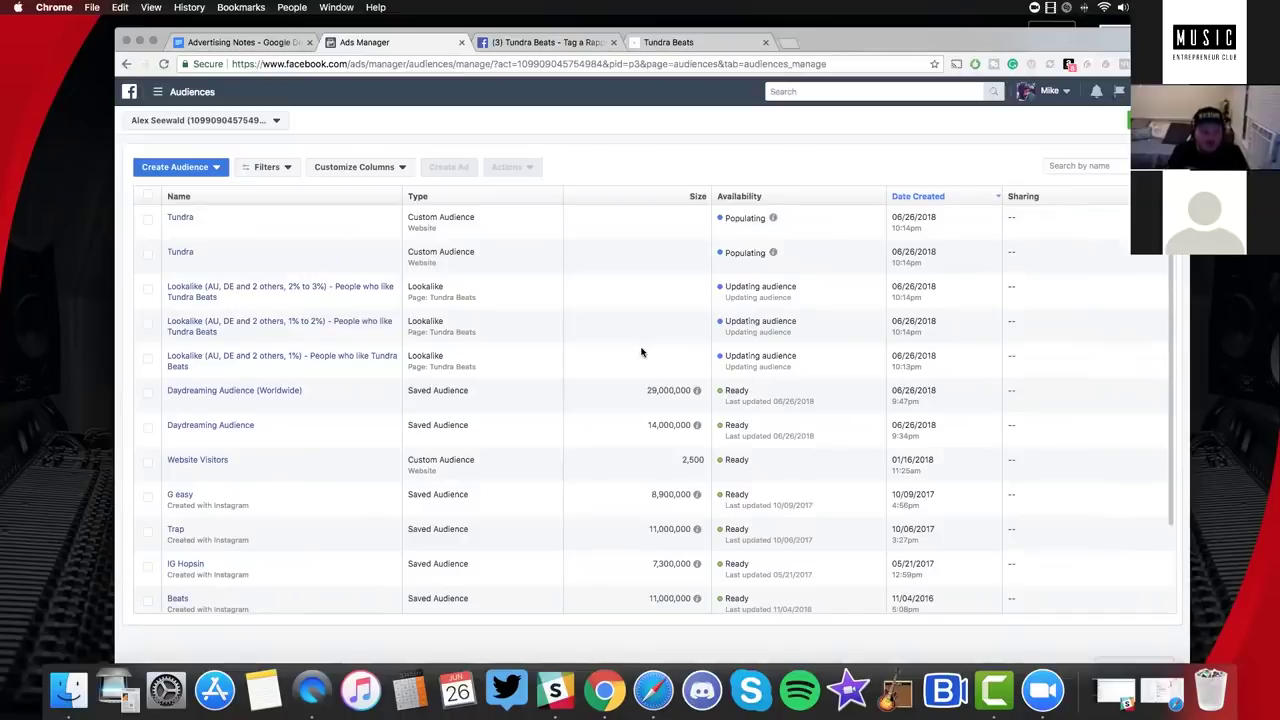
{"action": "left_click", "coordinate": [196, 172]}
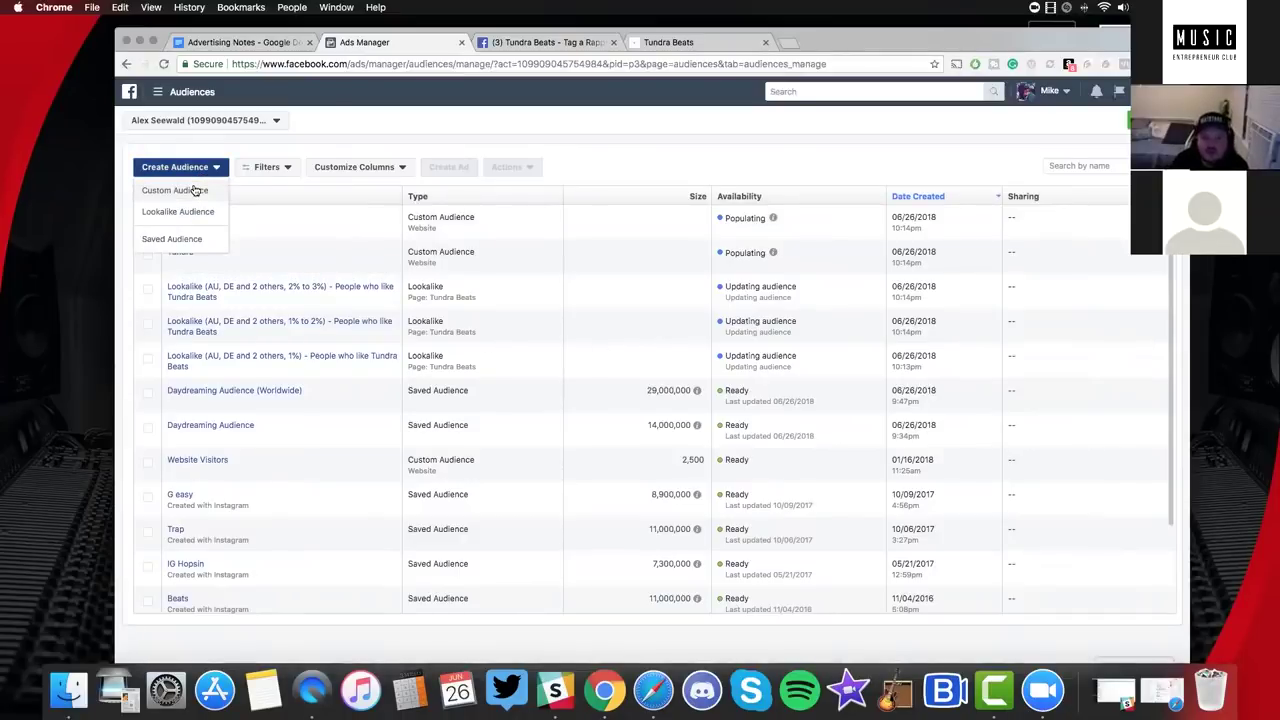
{"action": "left_click", "coordinate": [196, 190]}
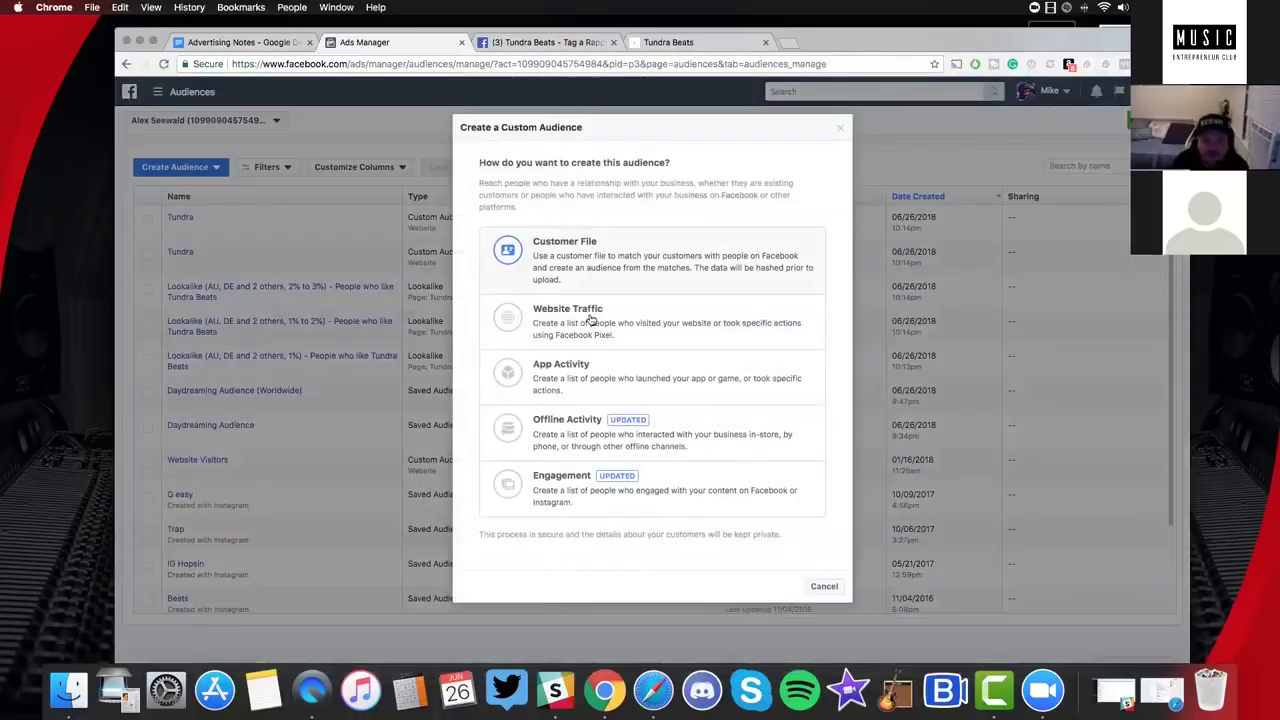
{"action": "left_click", "coordinate": [608, 490]}
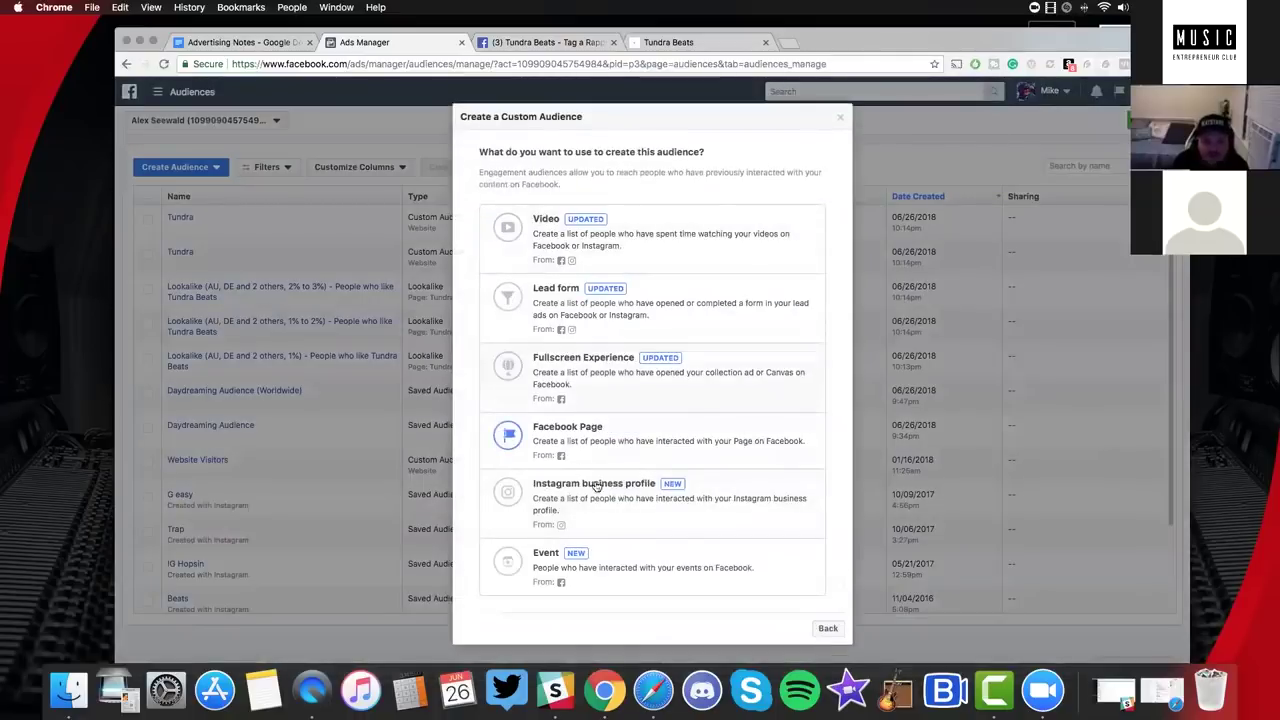
{"action": "left_click", "coordinate": [610, 442]}
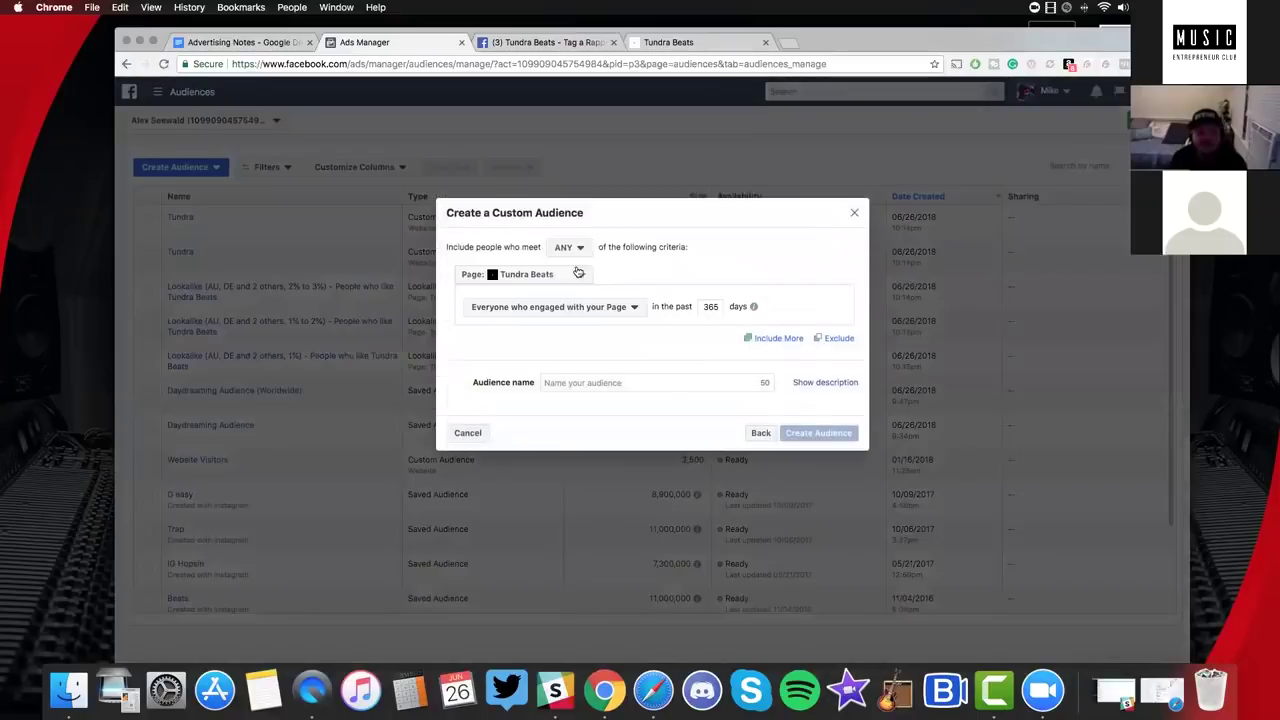
{"action": "left_click", "coordinate": [540, 308]}
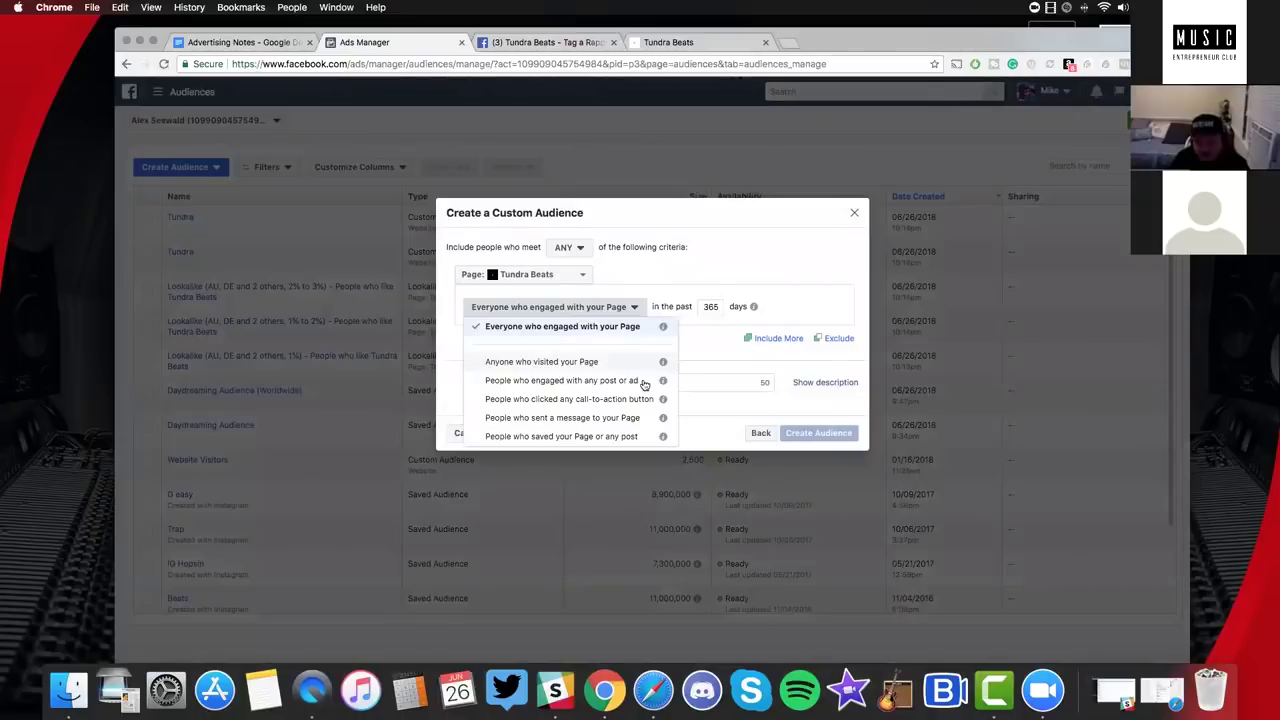
{"action": "left_click", "coordinate": [644, 383]}
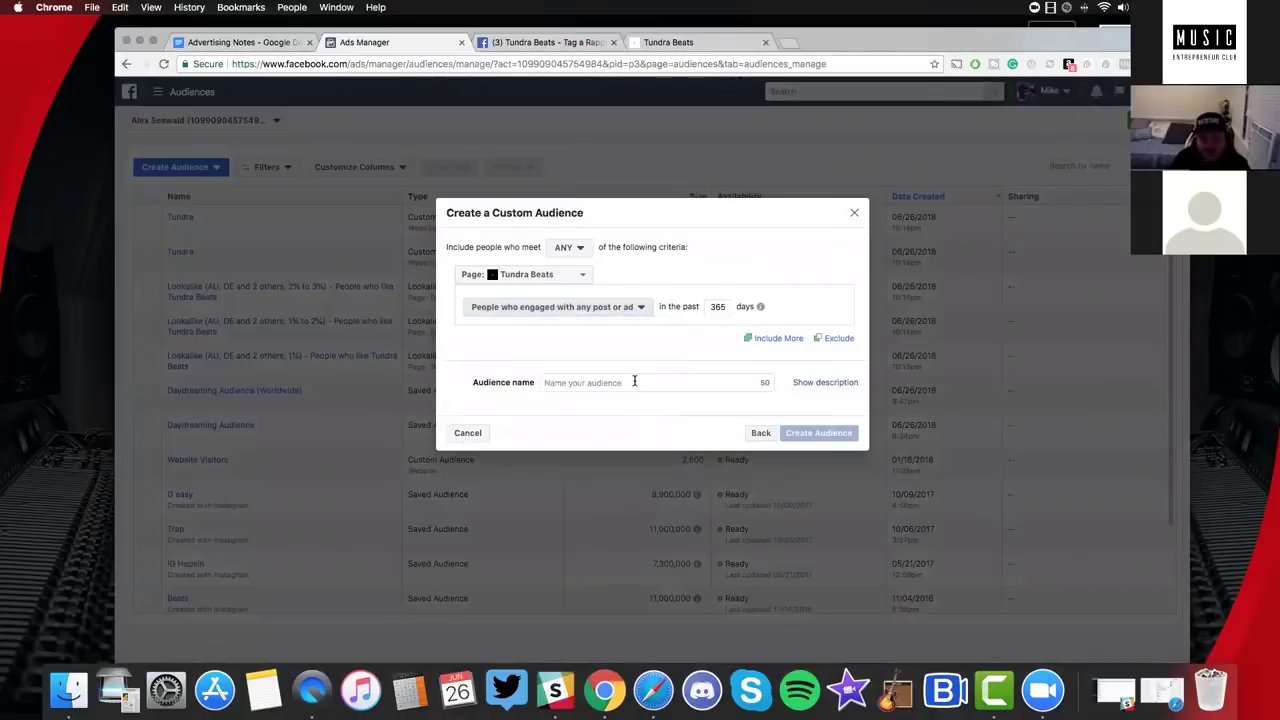
Name the Page engagement audience AD interaction, create it, and finish without making an ad or expanding it.
{"action": "left_click", "coordinate": [584, 385]}
{"action": "type", "text": "AD interactio"}
{"action": "left_click", "coordinate": [814, 436]}
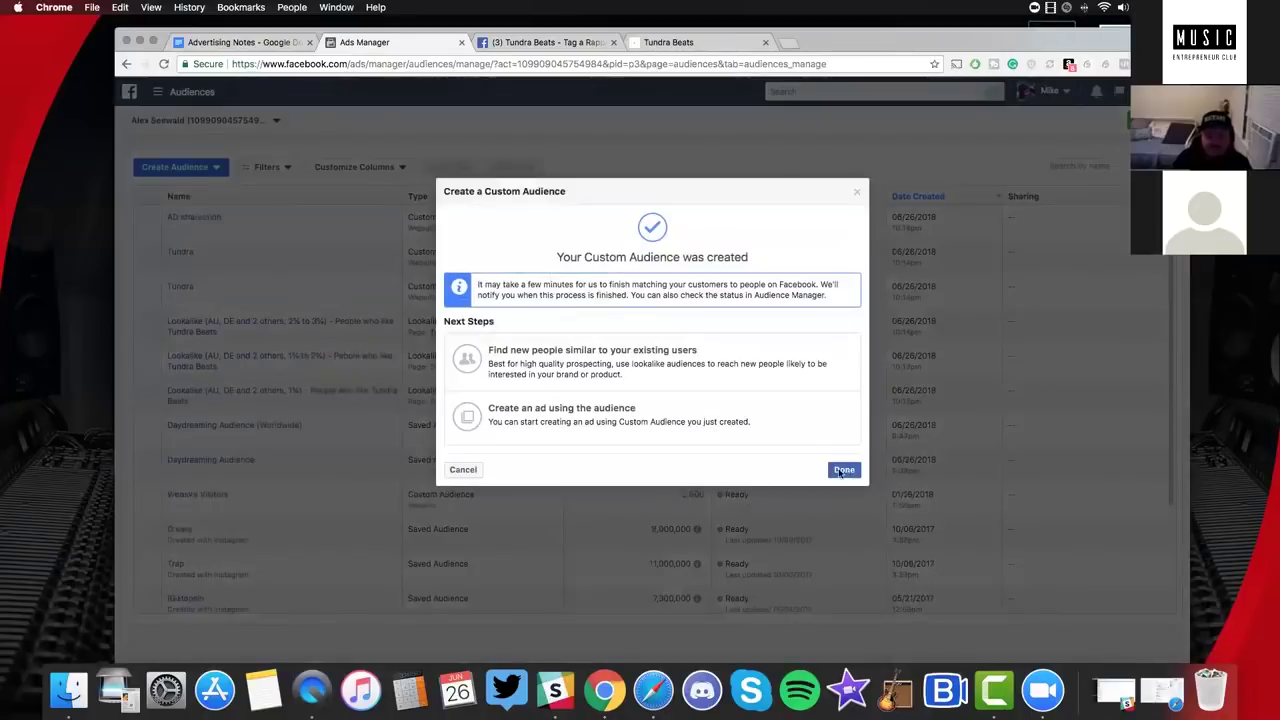
{"action": "left_click", "coordinate": [842, 470]}
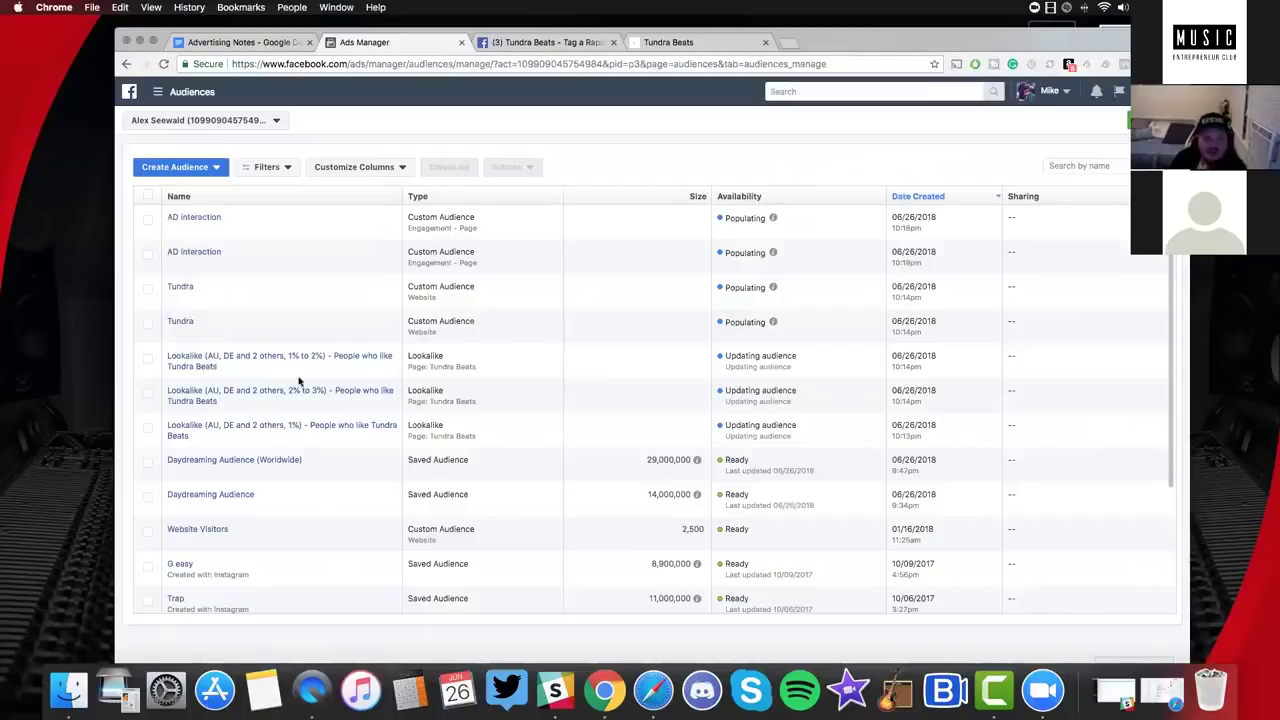
Leave the audience list and go to the campaign overview of the ad account.
{"action": "scroll", "coordinate": [535, 342], "scroll_direction": "down", "scroll_amount": 1}
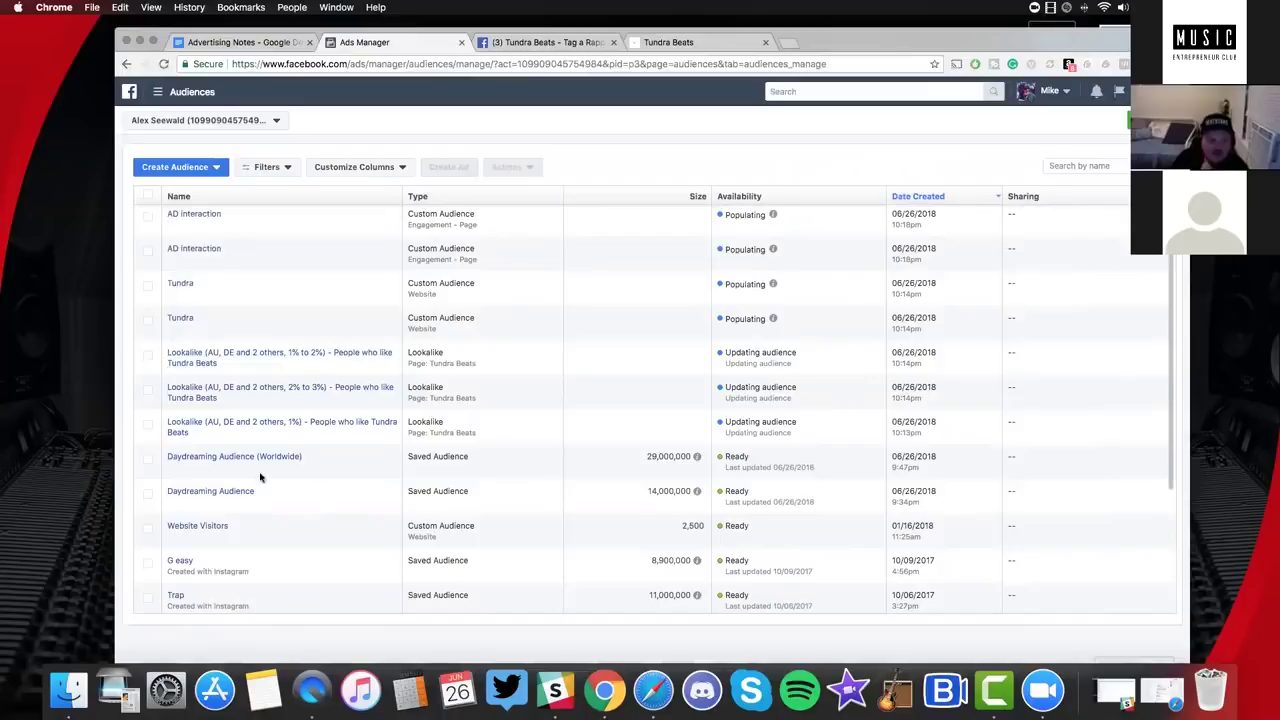
{"action": "mouse_move", "coordinate": [257, 455]}
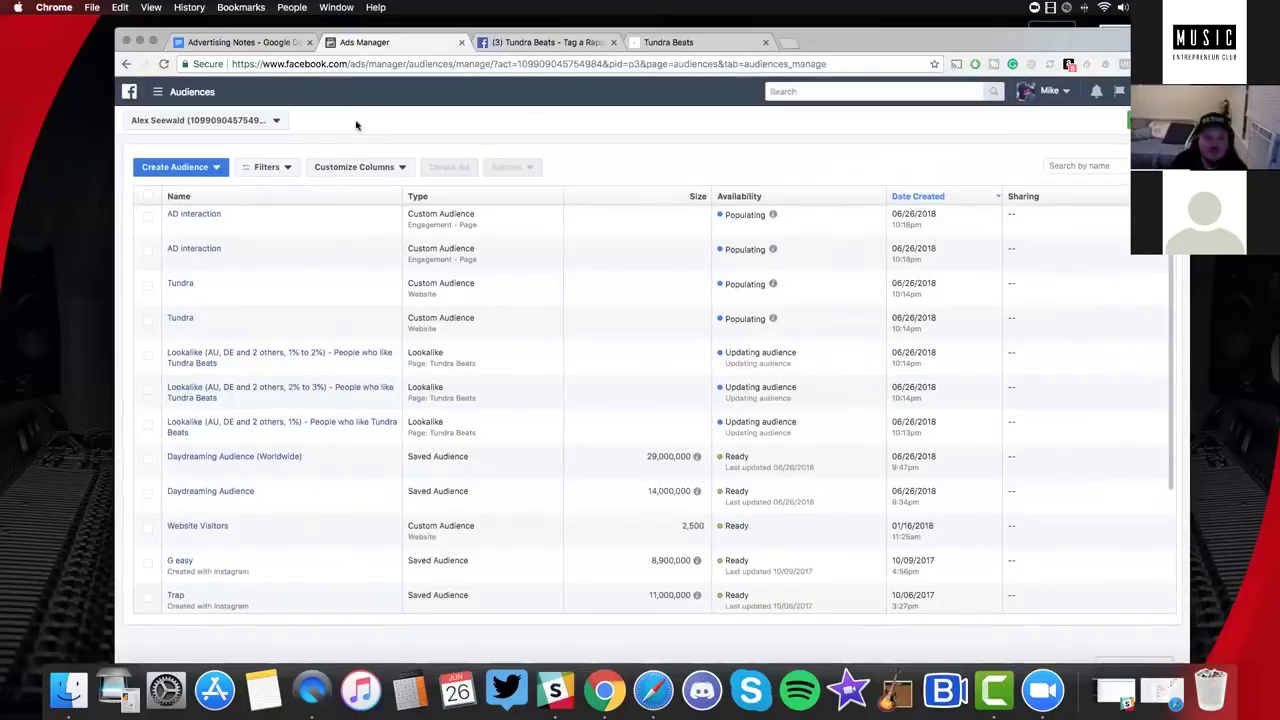
{"action": "mouse_move", "coordinate": [396, 50]}
{"action": "left_mouse_down"}
{"action": "mouse_move", "coordinate": [370, 36]}
{"action": "mouse_move", "coordinate": [395, 27]}
{"action": "left_mouse_up"}
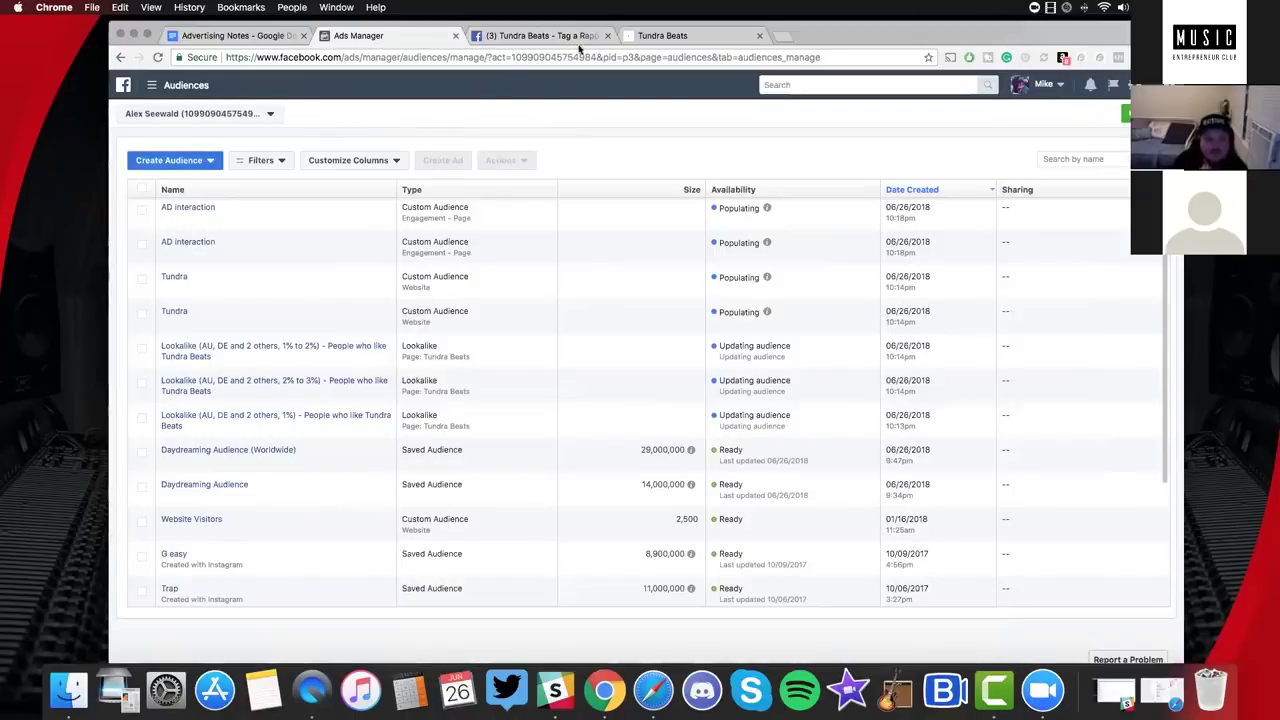
{"action": "left_click", "coordinate": [217, 114]}
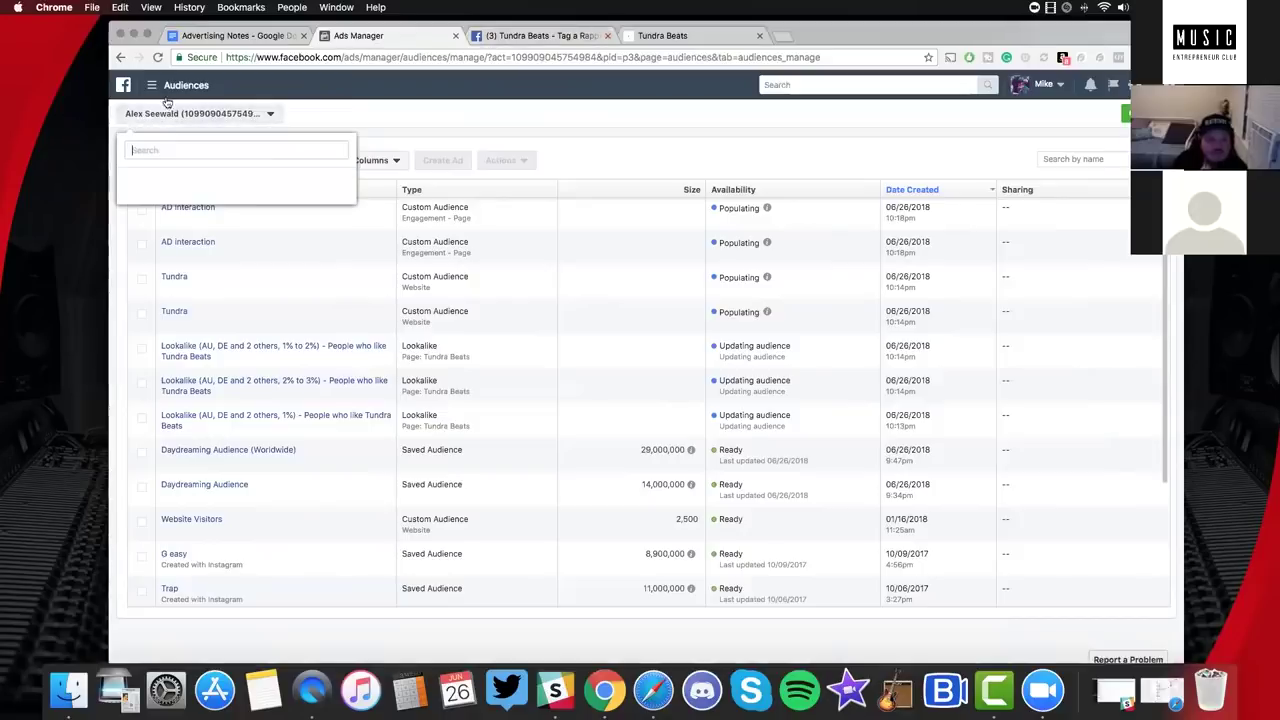
{"action": "left_click", "coordinate": [152, 89]}
{"action": "left_click", "coordinate": [152, 89]}
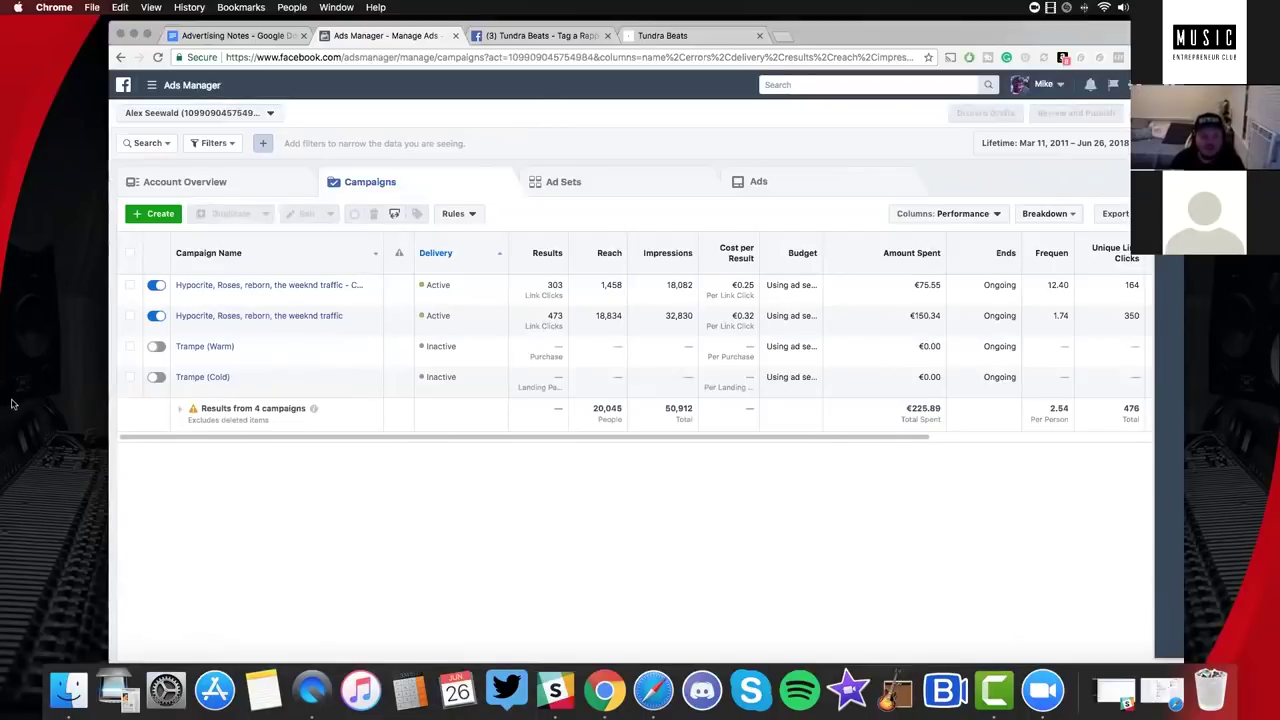
Open the Daydreaming (Worldwide) ad in the Cold campaign and review its identity, existing post and tracking settings.
{"action": "left_click", "coordinate": [204, 377]}
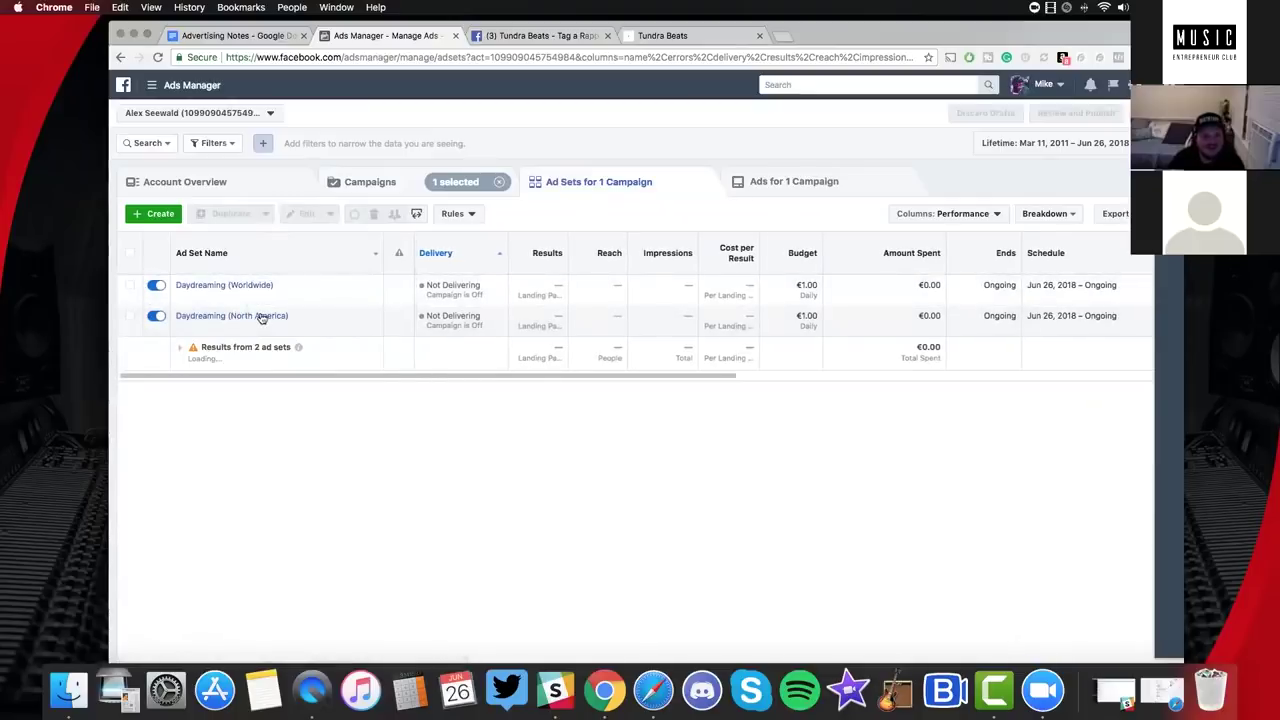
{"action": "left_click", "coordinate": [412, 305]}
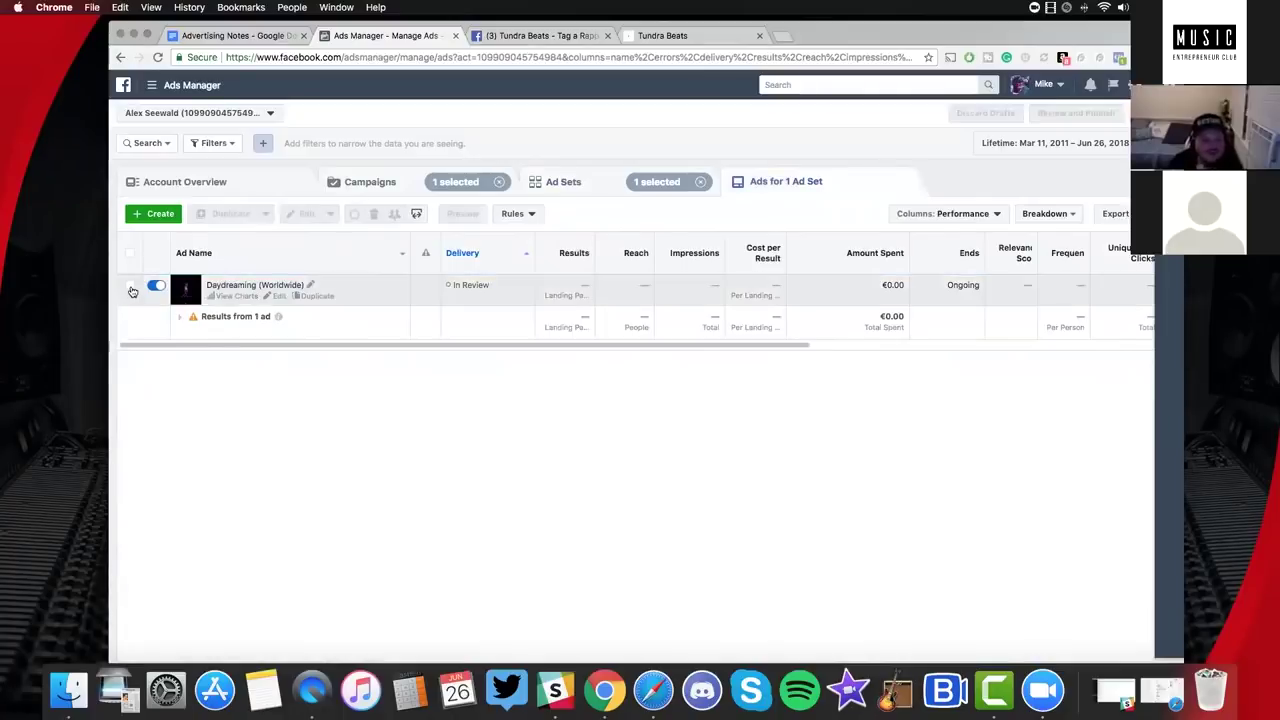
{"action": "left_click", "coordinate": [129, 286]}
{"action": "key", "text": "ctrl+e"}
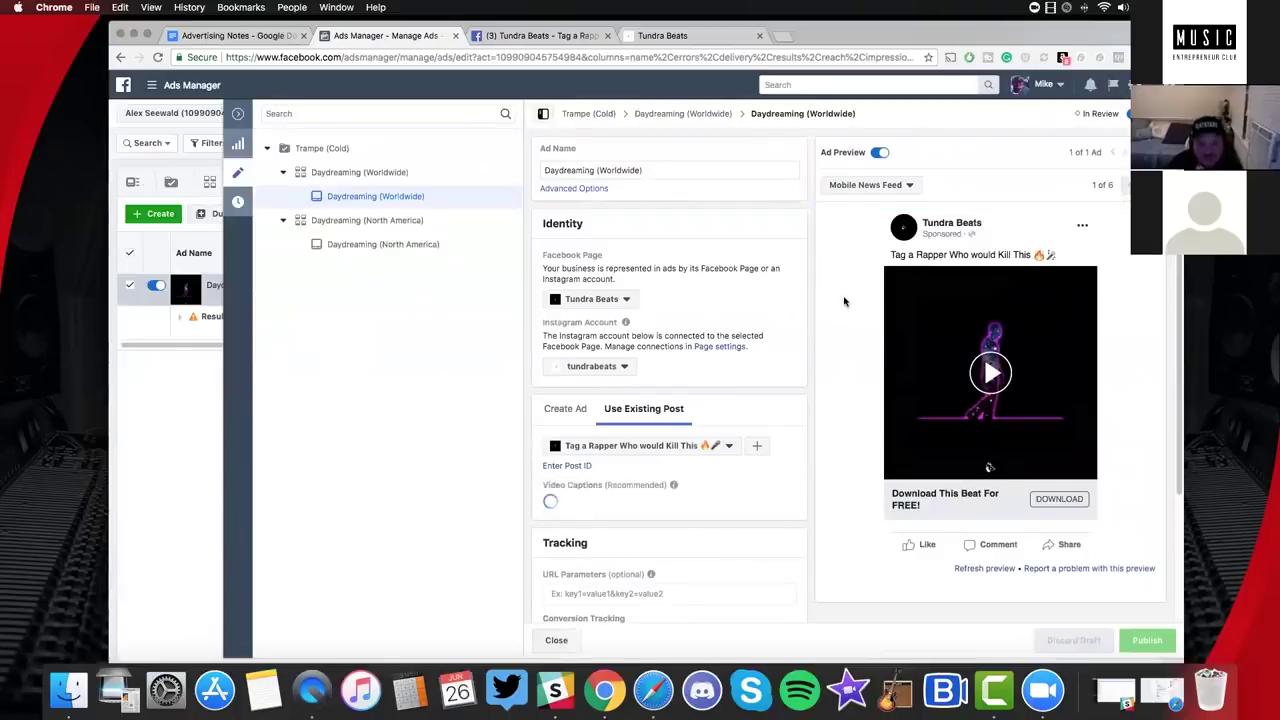
{"action": "scroll", "coordinate": [843, 301], "scroll_direction": "down", "scroll_amount": 4}
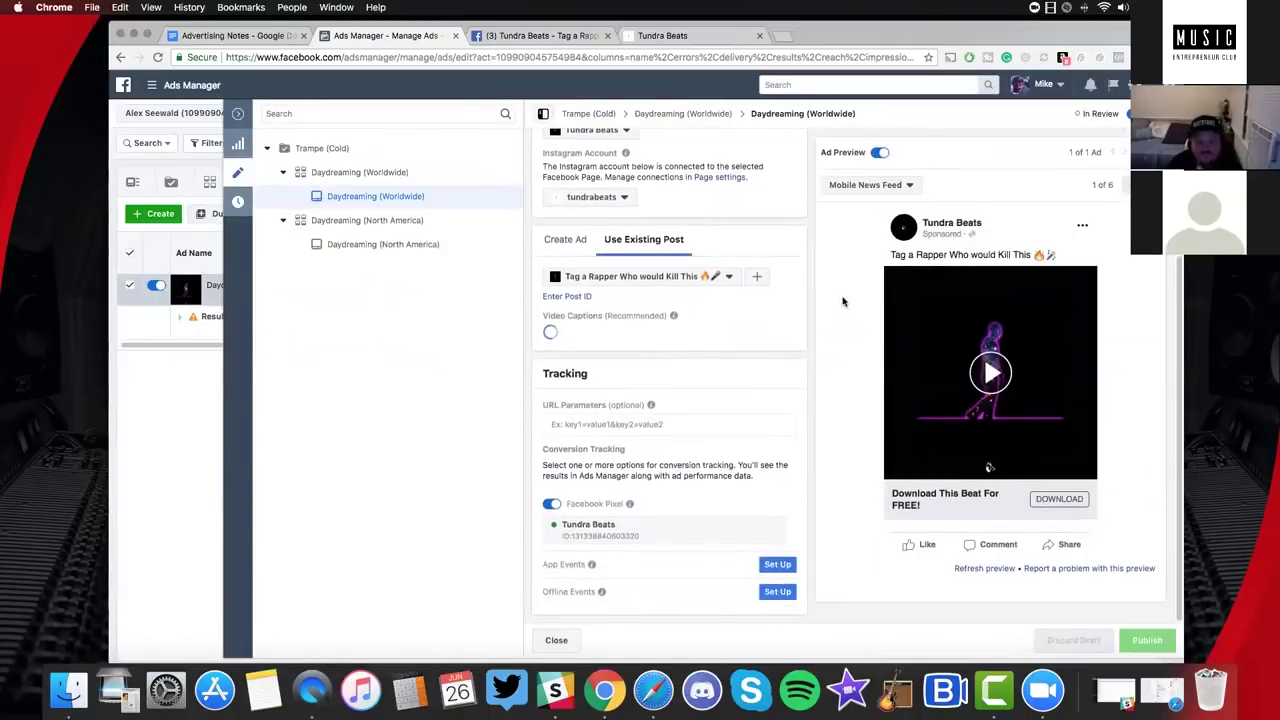
{"action": "scroll", "coordinate": [843, 301], "scroll_direction": "up", "scroll_amount": 4}
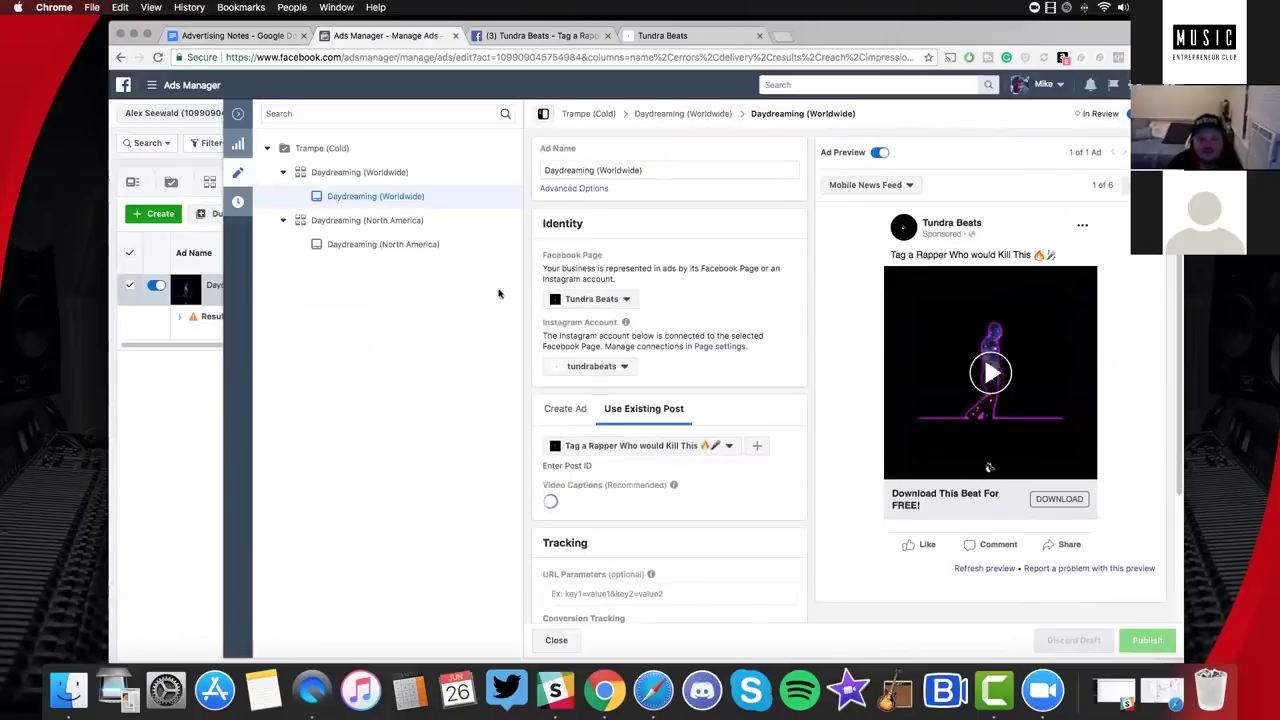
Examine the Daydreaming (Worldwide) ad set's budget and schedule, saved audience, estimated daily results and placements.
{"action": "left_click", "coordinate": [683, 114]}
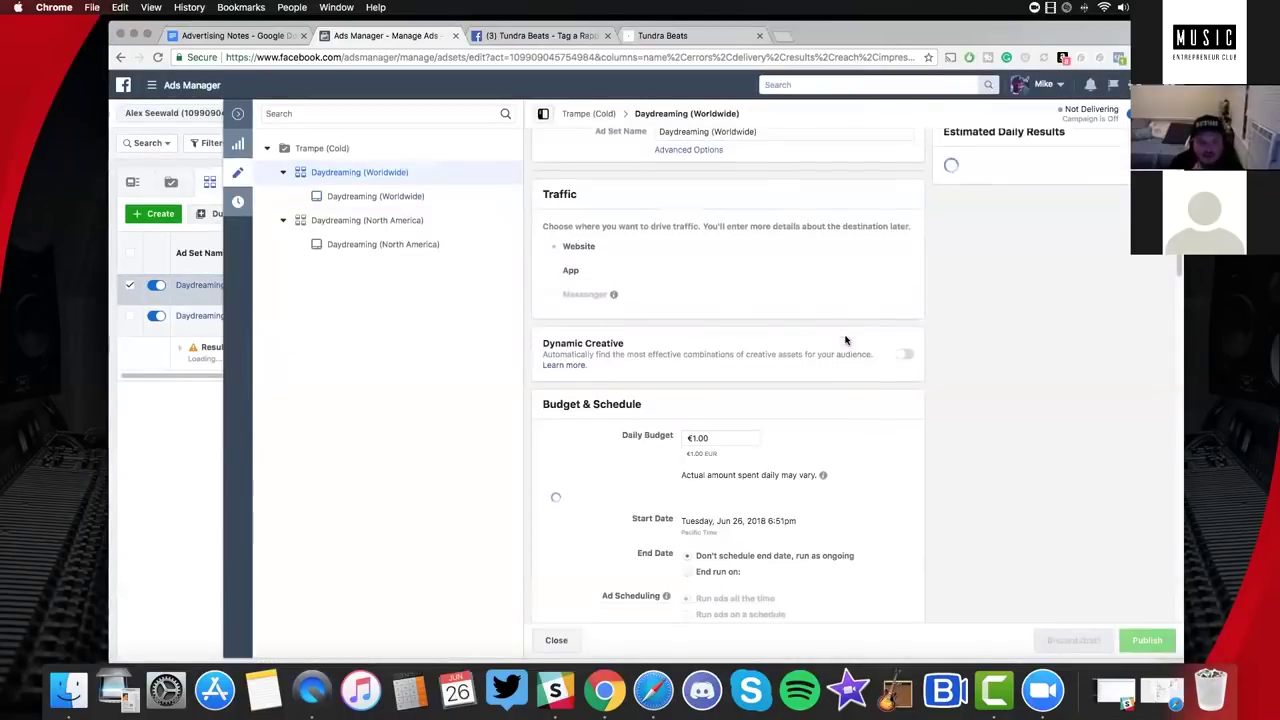
{"action": "scroll", "coordinate": [846, 341], "scroll_direction": "down", "scroll_amount": 3}
{"action": "scroll", "coordinate": [845, 340], "scroll_direction": "down", "scroll_amount": 5}
{"action": "scroll", "coordinate": [845, 340], "scroll_direction": "down", "scroll_amount": 2}
{"action": "scroll", "coordinate": [846, 338], "scroll_direction": "down", "scroll_amount": 2}
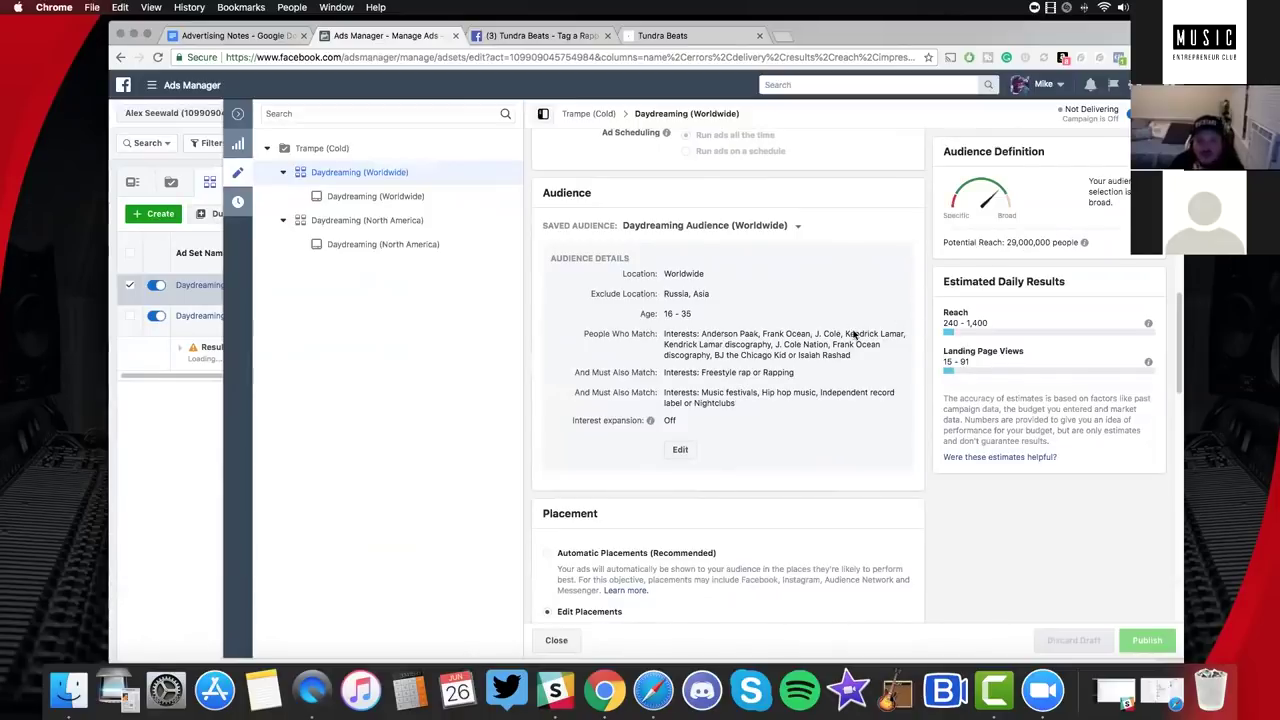
{"action": "scroll", "coordinate": [853, 333], "scroll_direction": "down", "scroll_amount": 3}
{"action": "scroll", "coordinate": [851, 329], "scroll_direction": "up", "scroll_amount": 3}
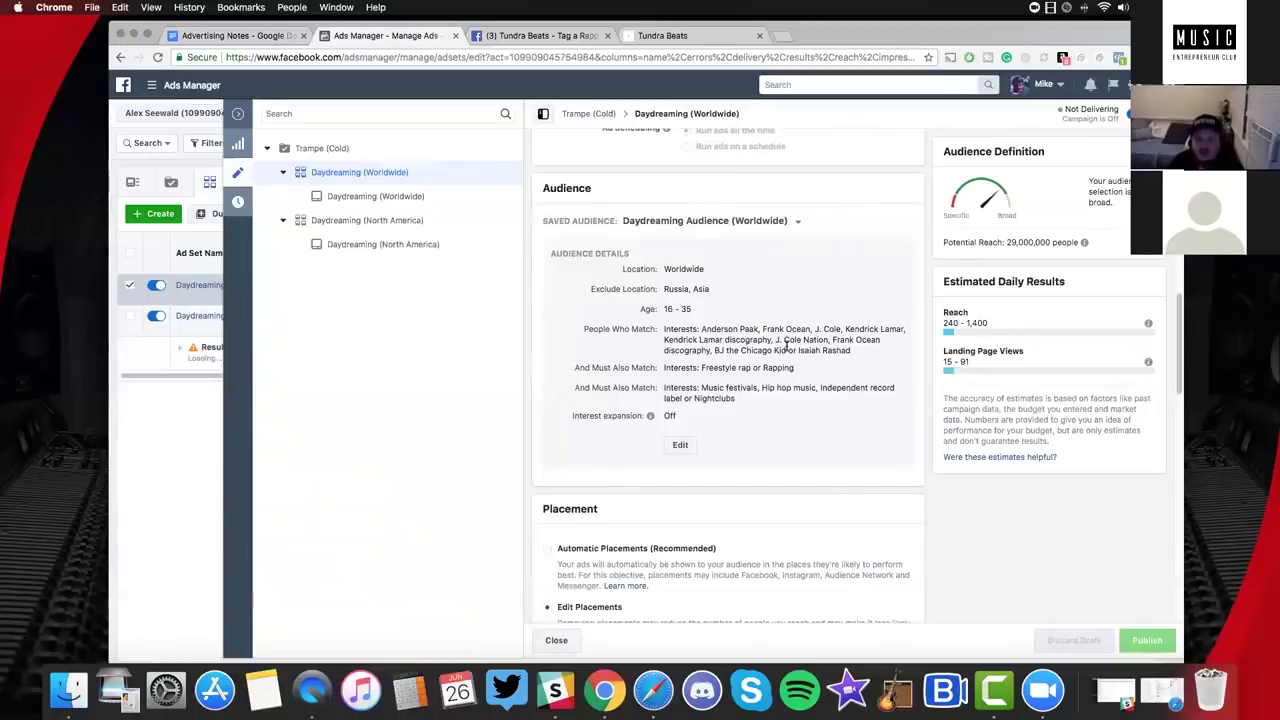
{"action": "scroll", "coordinate": [790, 335], "scroll_direction": "up", "scroll_amount": 5}
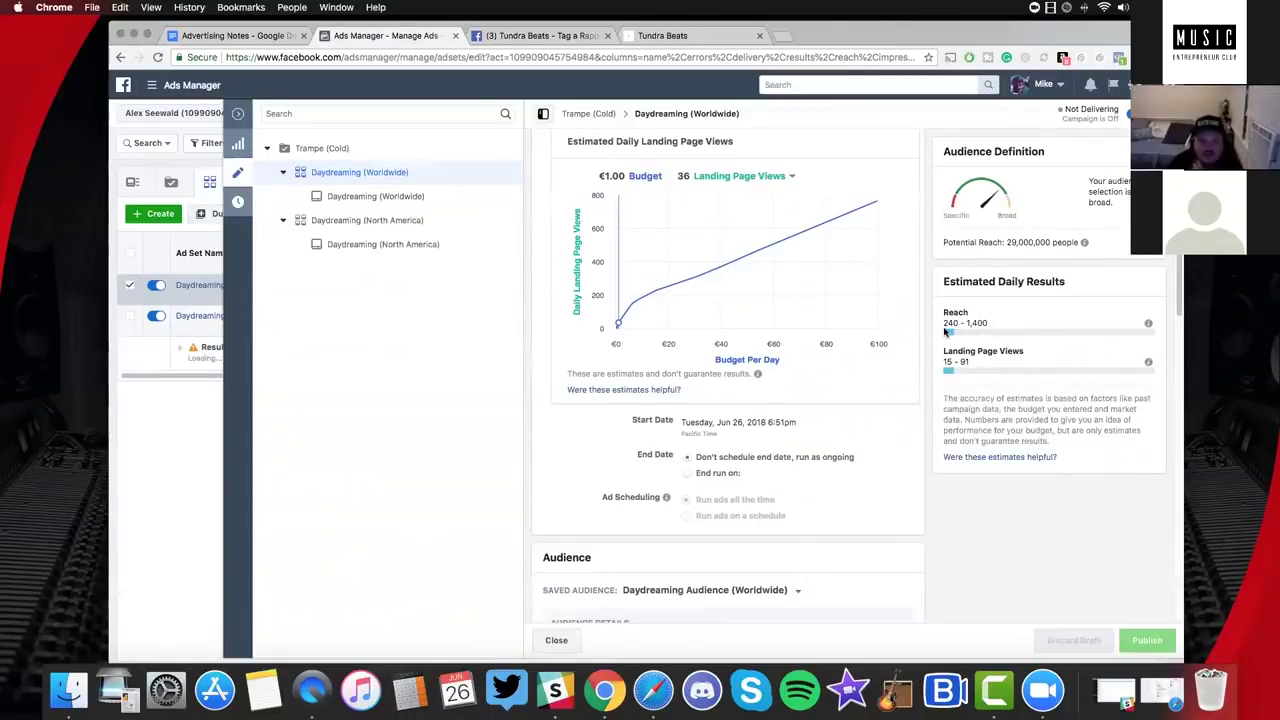
{"action": "scroll", "coordinate": [942, 333], "scroll_direction": "down", "scroll_amount": 8}
{"action": "scroll", "coordinate": [944, 332], "scroll_direction": "down", "scroll_amount": 6}
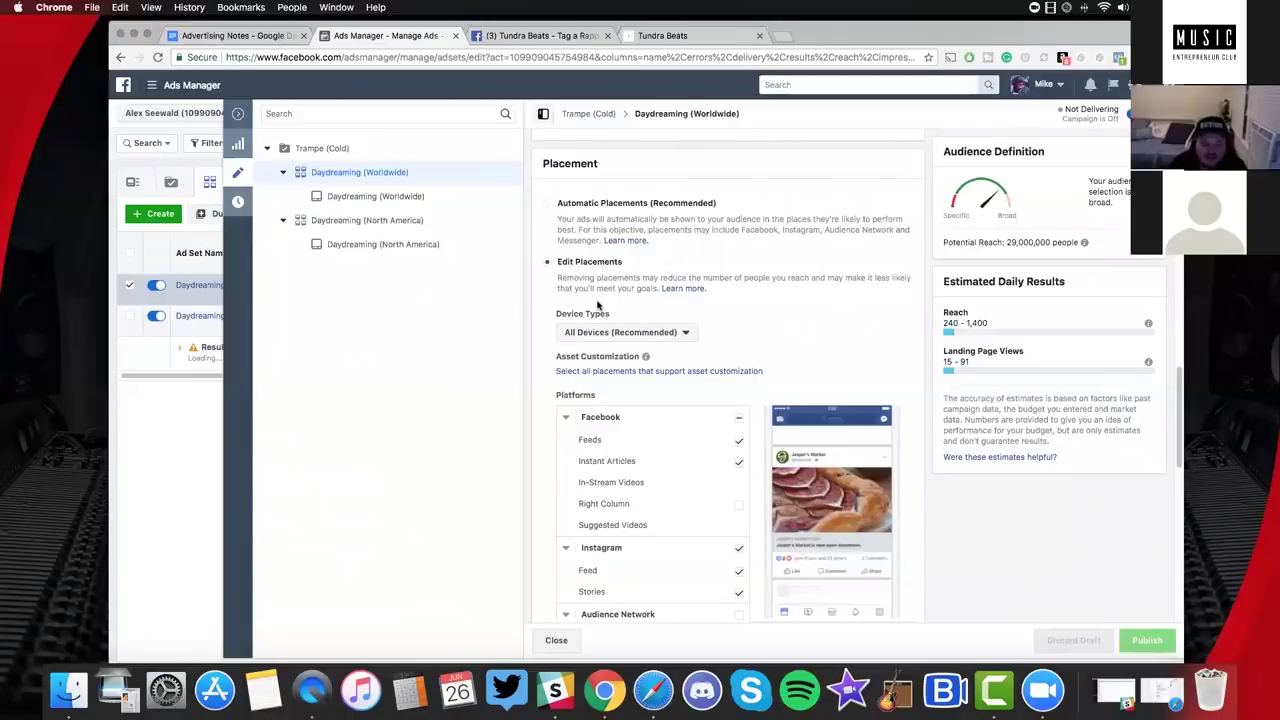
Close the ad set editor, clear the selected ad set and campaign, and open the Warm campaign's ad sets.
{"action": "left_click", "coordinate": [238, 113]}
{"action": "left_click", "coordinate": [700, 181]}
{"action": "left_click", "coordinate": [500, 185]}
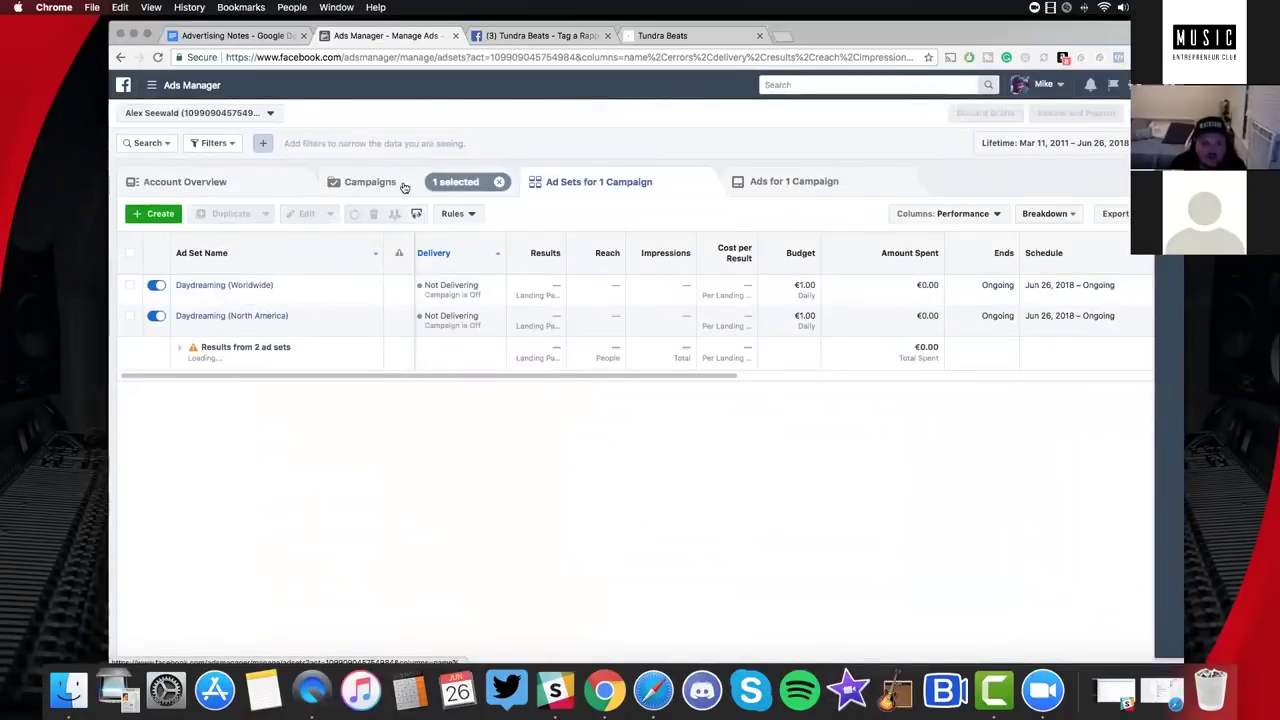
{"action": "left_click", "coordinate": [395, 183]}
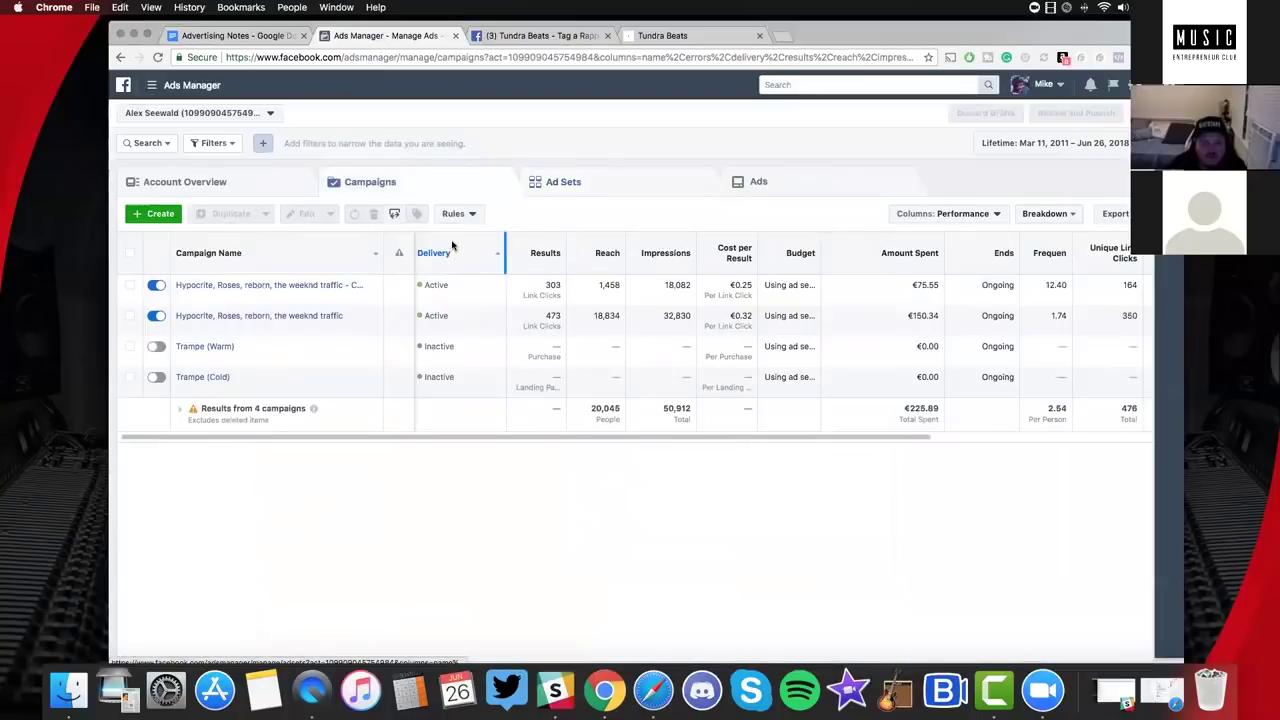
{"action": "left_click", "coordinate": [214, 347]}
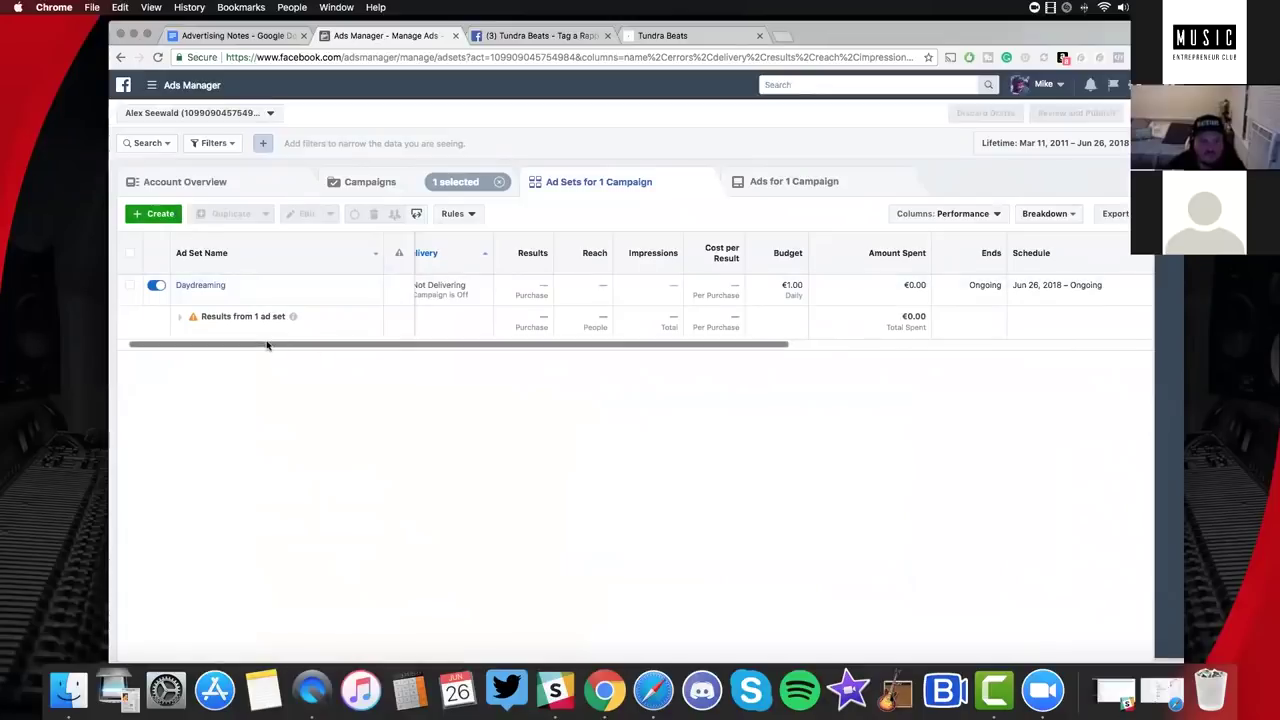
{"action": "scroll", "coordinate": [269, 343], "scroll_direction": "left", "scroll_amount": 2}
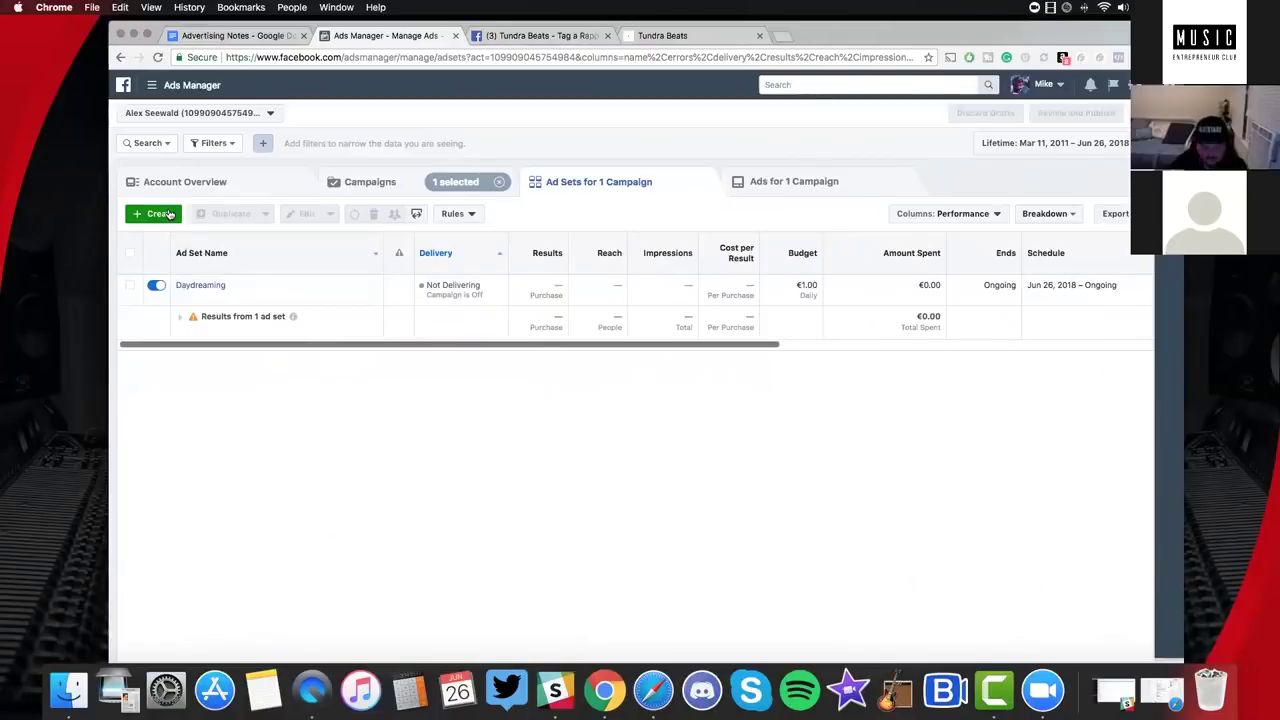
{"action": "left_click", "coordinate": [231, 283]}
{"action": "type", "text": "Multipel Se"}
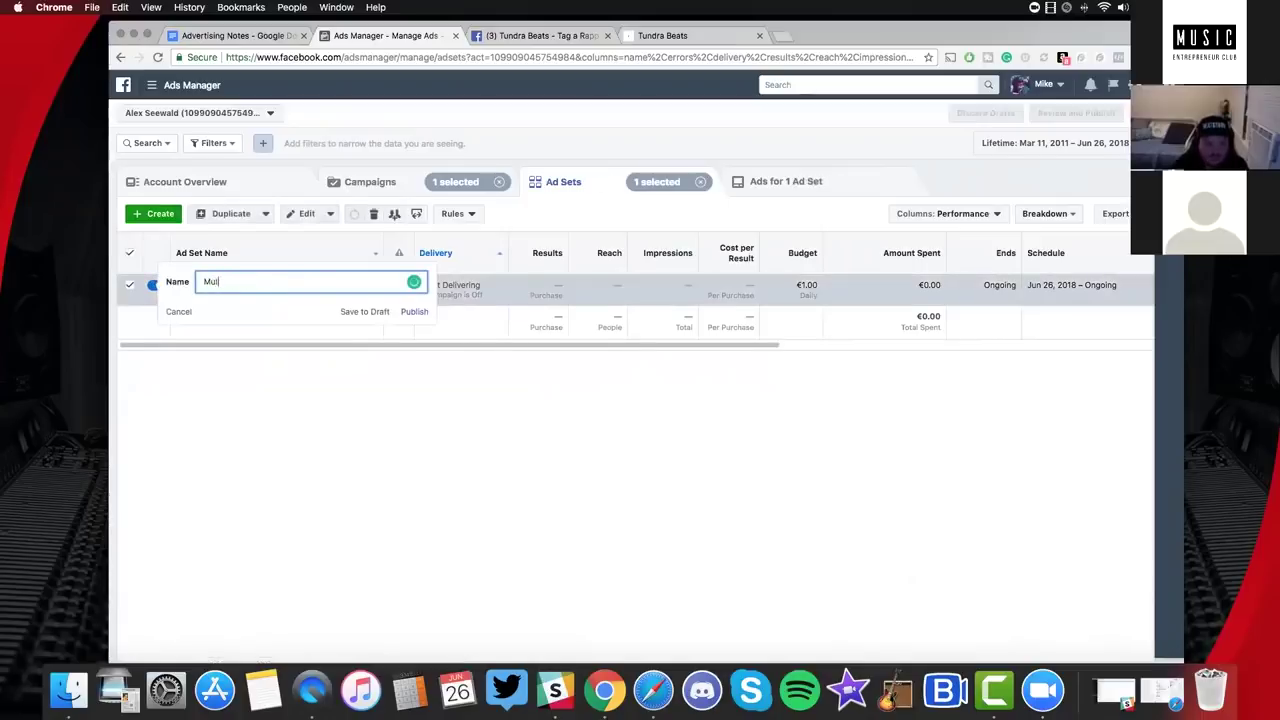
{"action": "key", "text": "BackSpace"}
{"action": "key", "text": "BackSpace"}
{"action": "key", "text": "BackSpace"}
{"action": "key", "text": "BackSpace"}
{"action": "key", "text": "BackSpace"}
{"action": "type", "text": "le Beats"}
{"action": "key", "text": "Escape"}
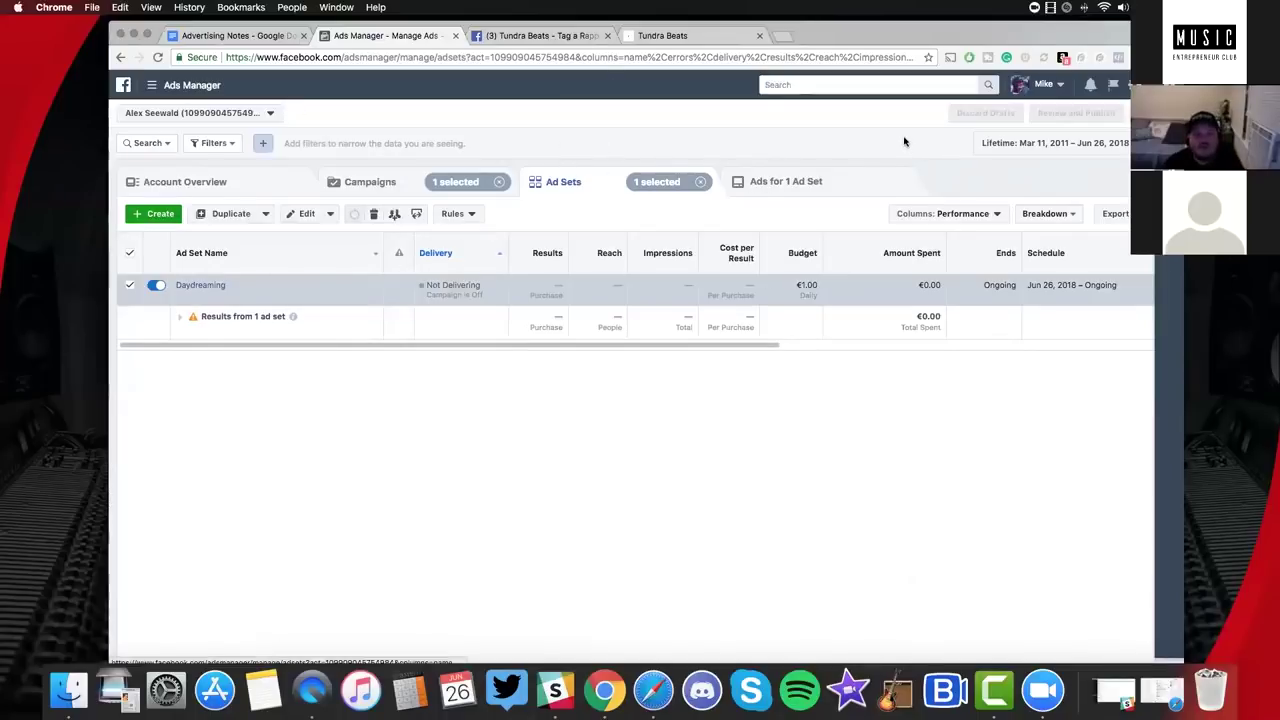
Switch to the open Tundra Beats Facebook post "Tag a Rapper Who would Kill This".
{"action": "left_click_drag", "start_coordinate": [839, 40], "coordinate": [876, 30]}
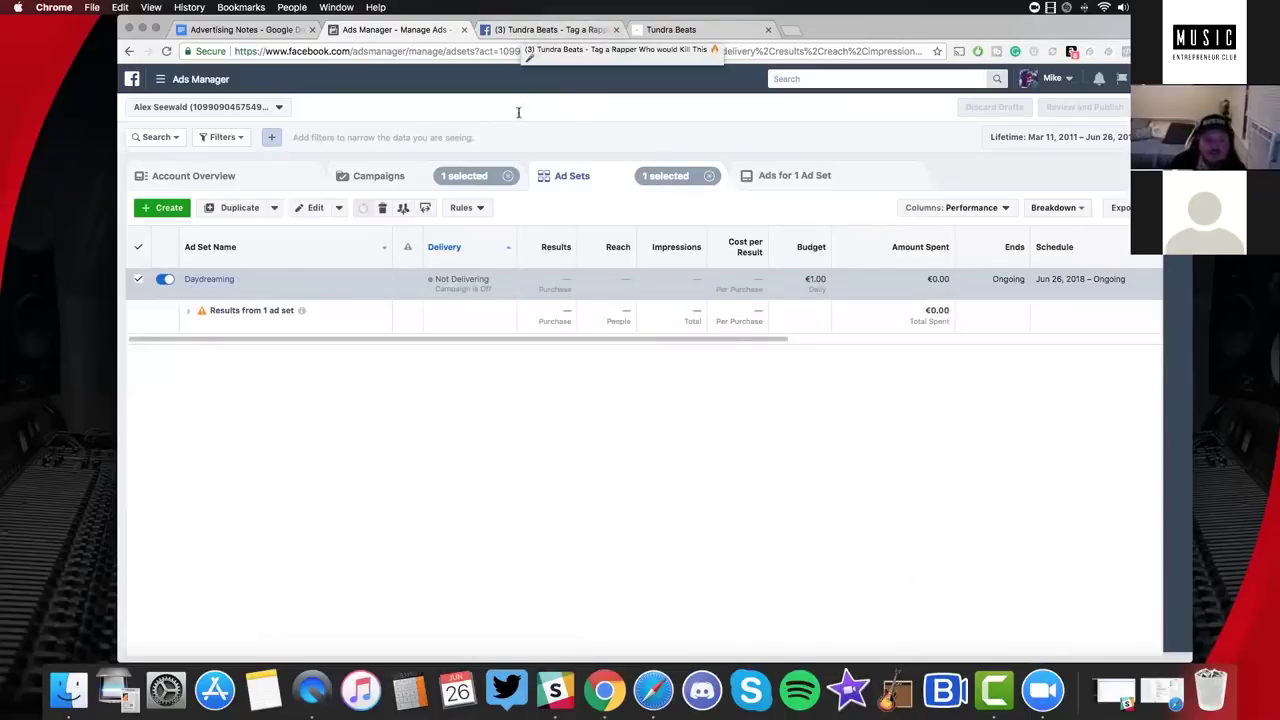
{"action": "left_click", "coordinate": [476, 31]}
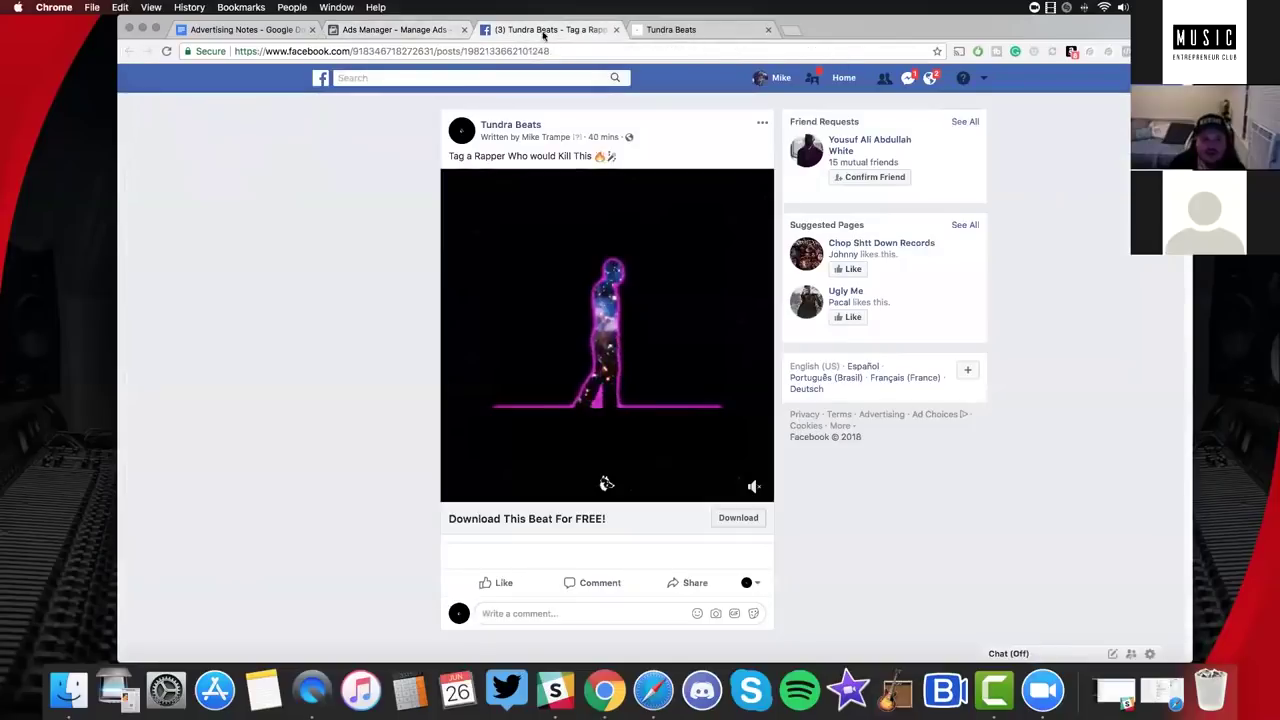
Return to Ads Manager and customize the ad set columns: remove Landing Page Views and Cost per Landing Page View, add Cost per Website Purchase.
{"action": "left_click", "coordinate": [395, 29]}
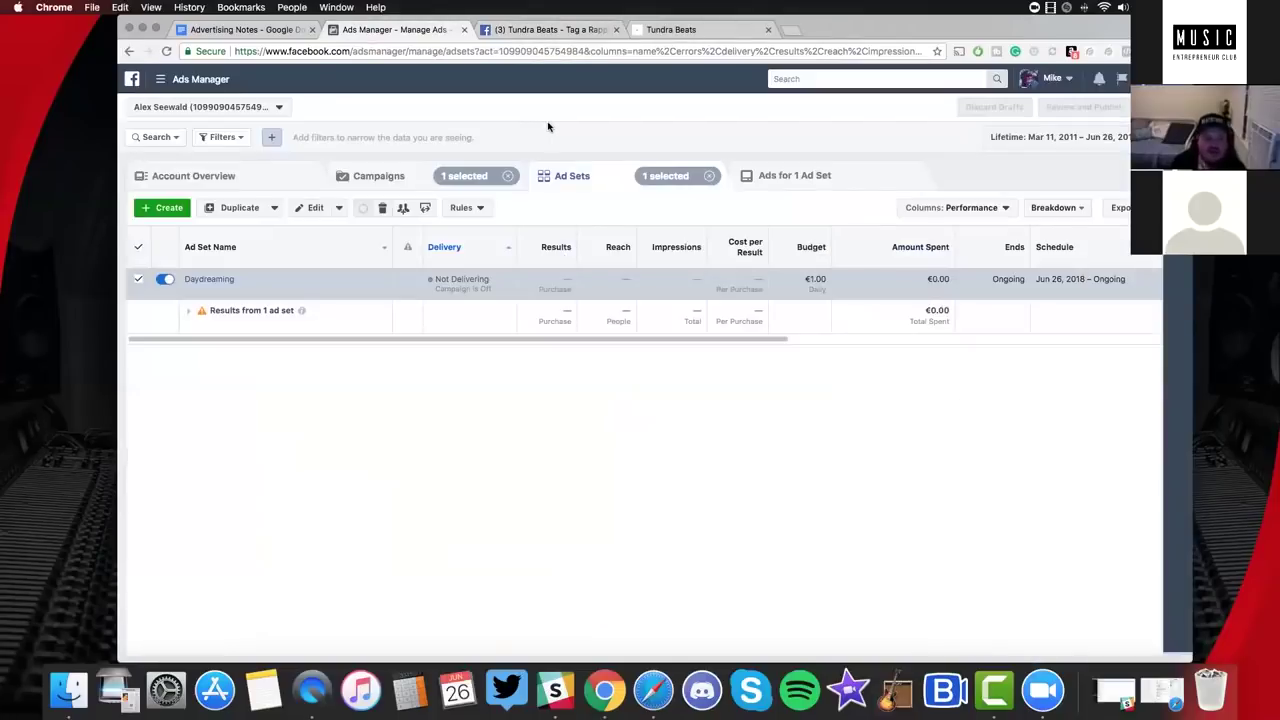
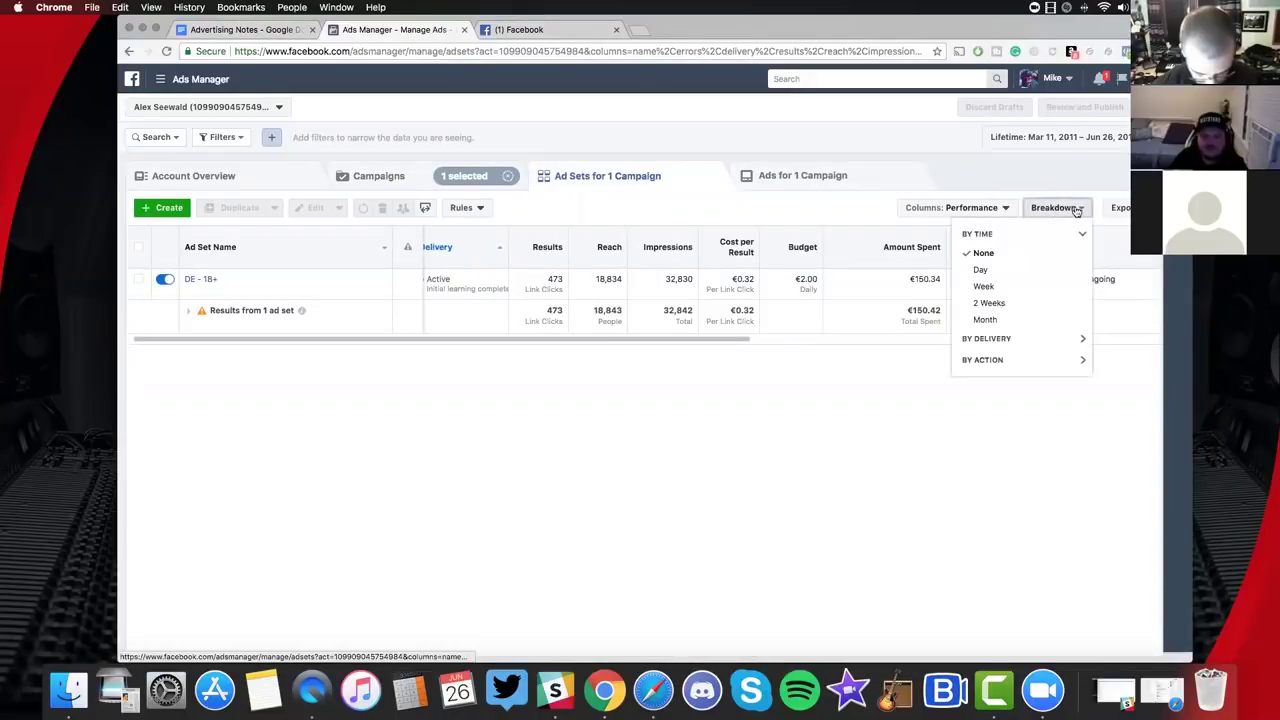
{"action": "left_click", "coordinate": [989, 210]}
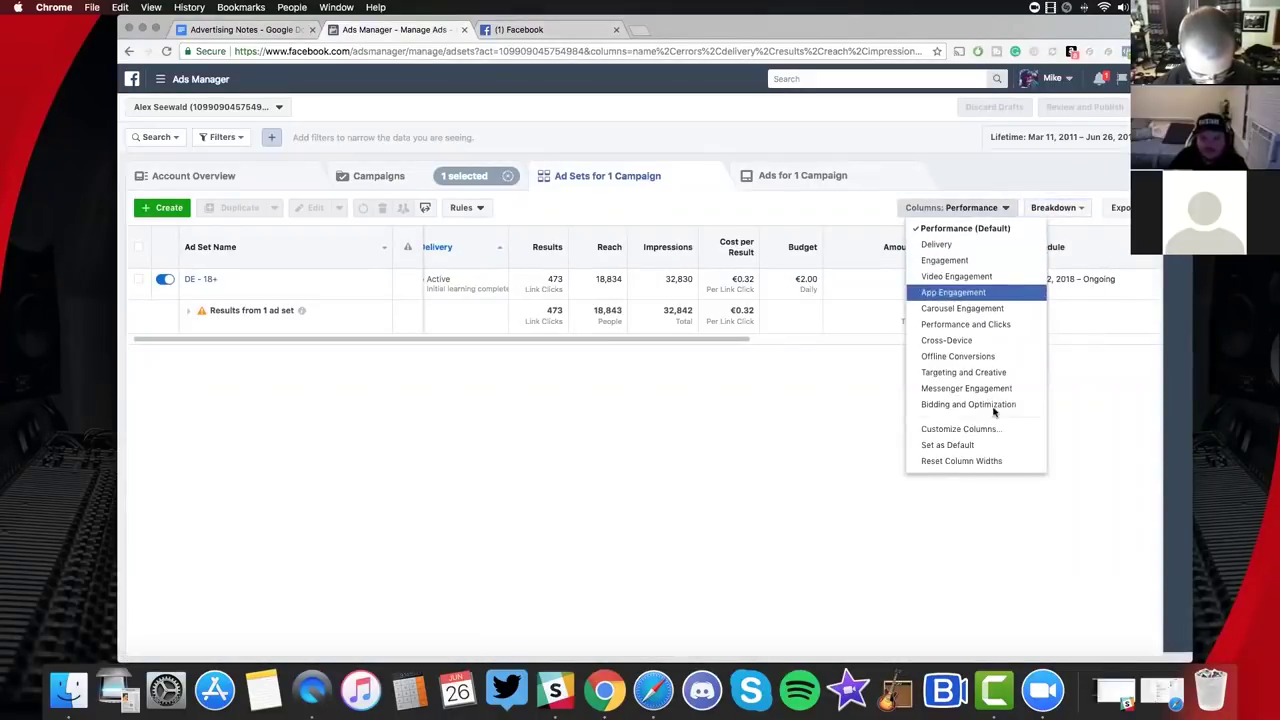
{"action": "left_click", "coordinate": [826, 321]}
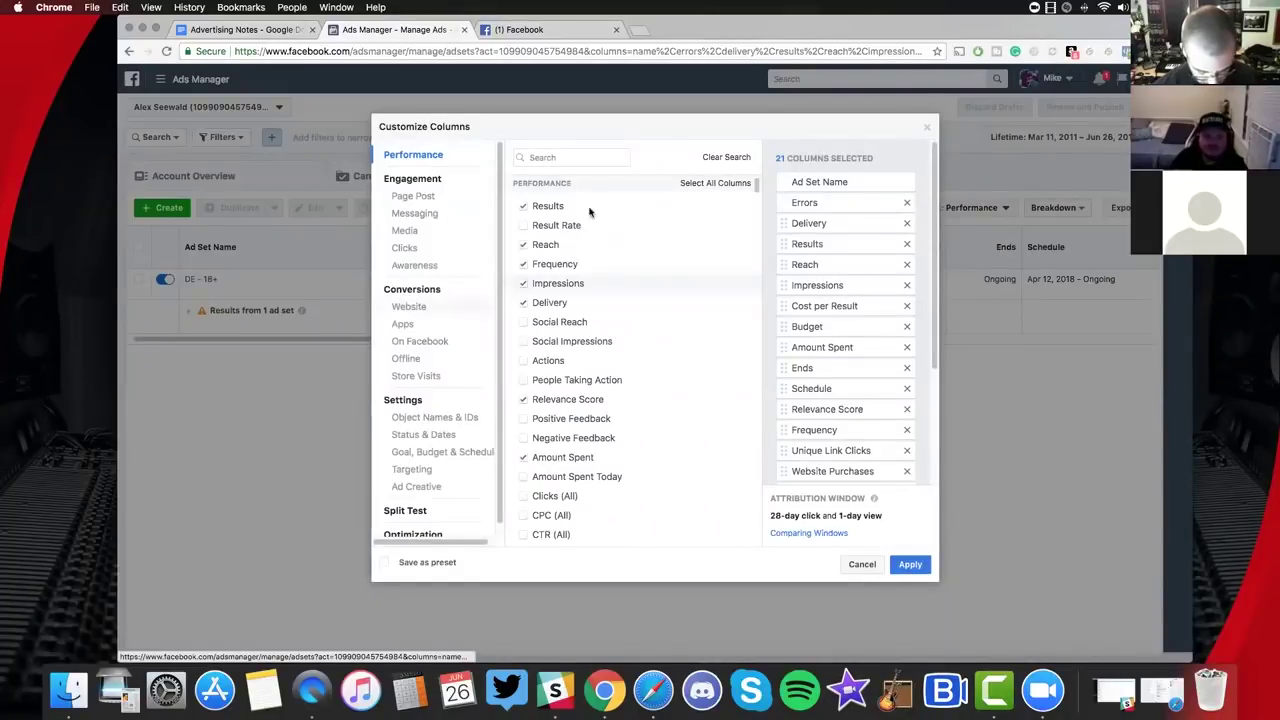
{"action": "scroll", "coordinate": [590, 212], "scroll_direction": "down", "scroll_amount": 10}
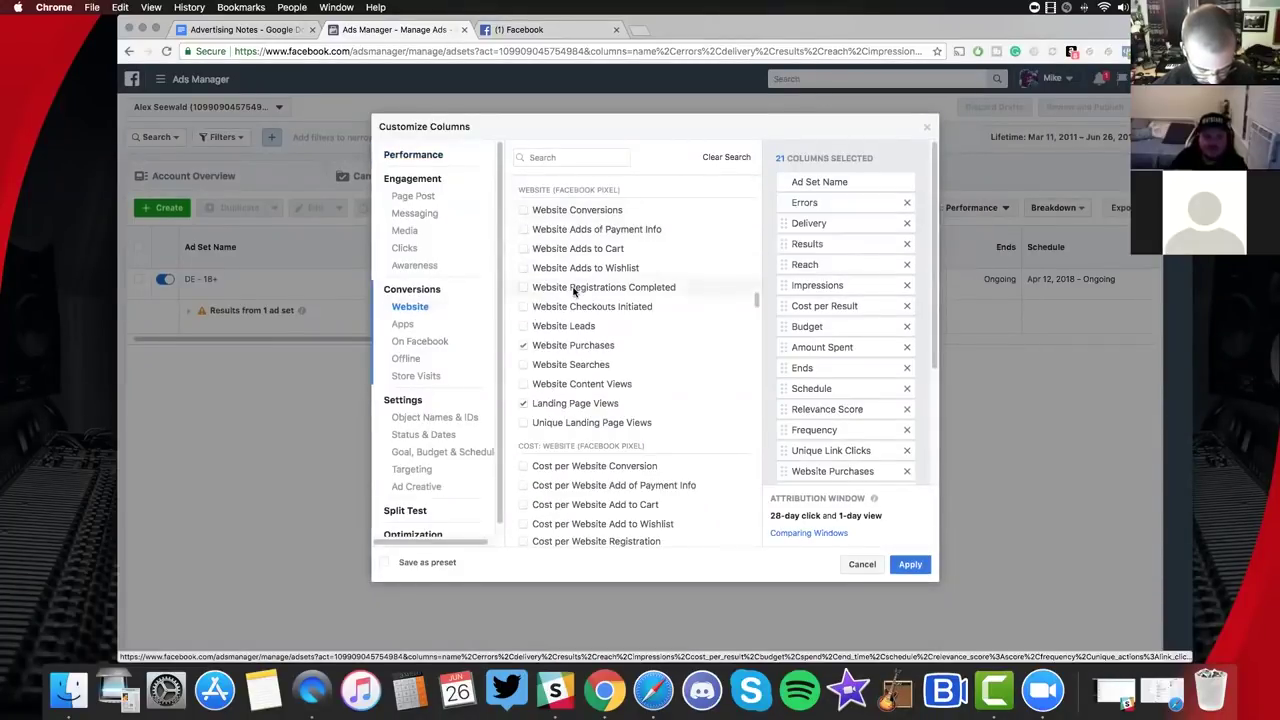
{"action": "scroll", "coordinate": [535, 320], "scroll_direction": "down", "scroll_amount": 1}
{"action": "left_click", "coordinate": [523, 387]}
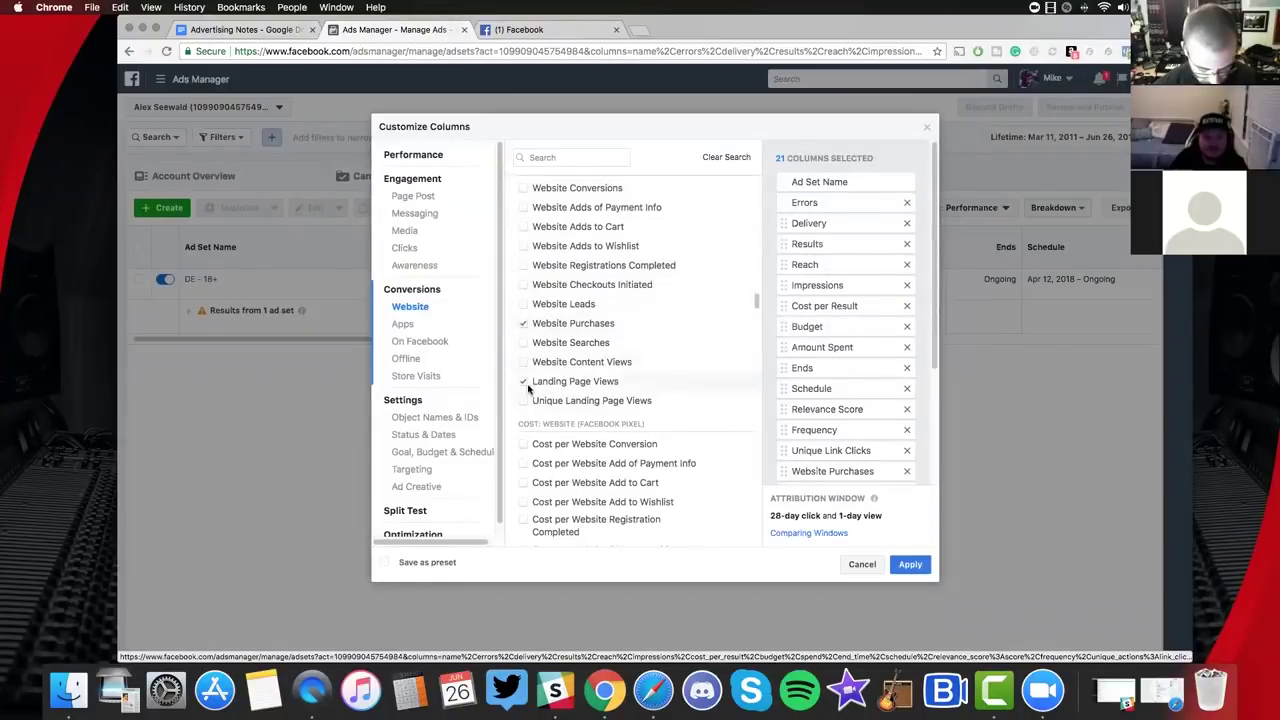
{"action": "scroll", "coordinate": [600, 350], "scroll_direction": "down", "scroll_amount": 5}
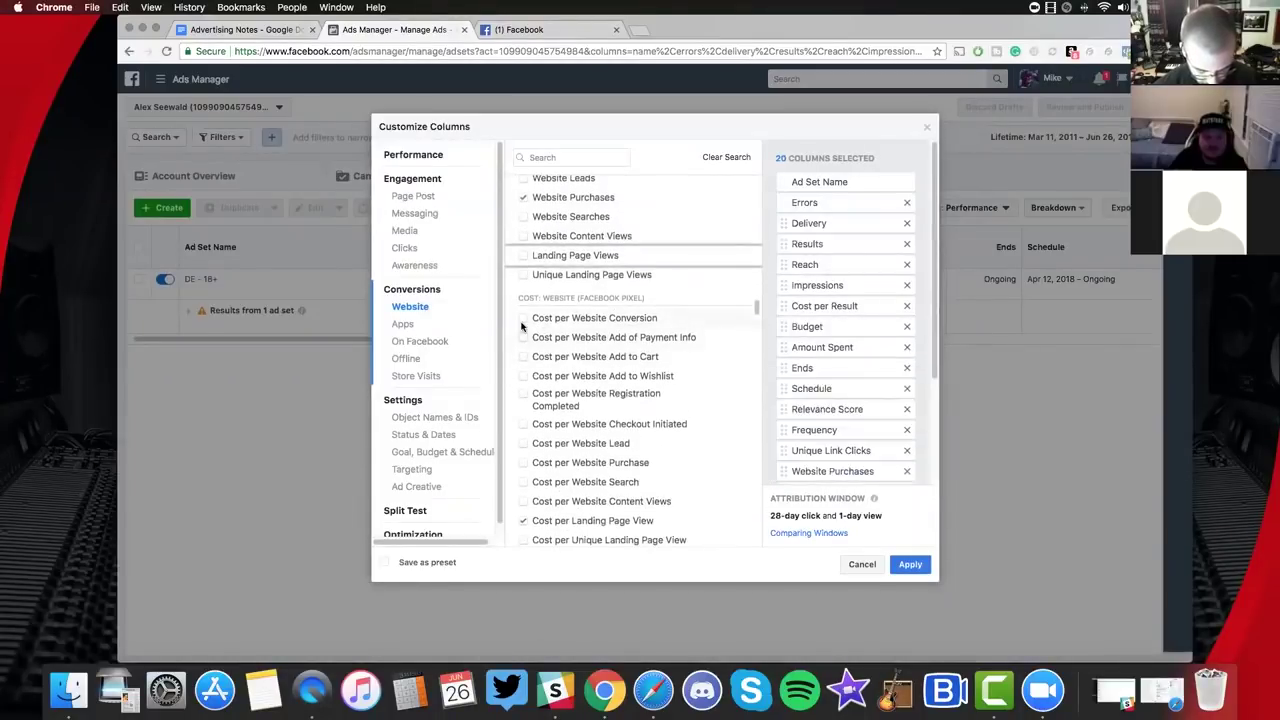
{"action": "scroll", "coordinate": [600, 360], "scroll_direction": "down", "scroll_amount": 4}
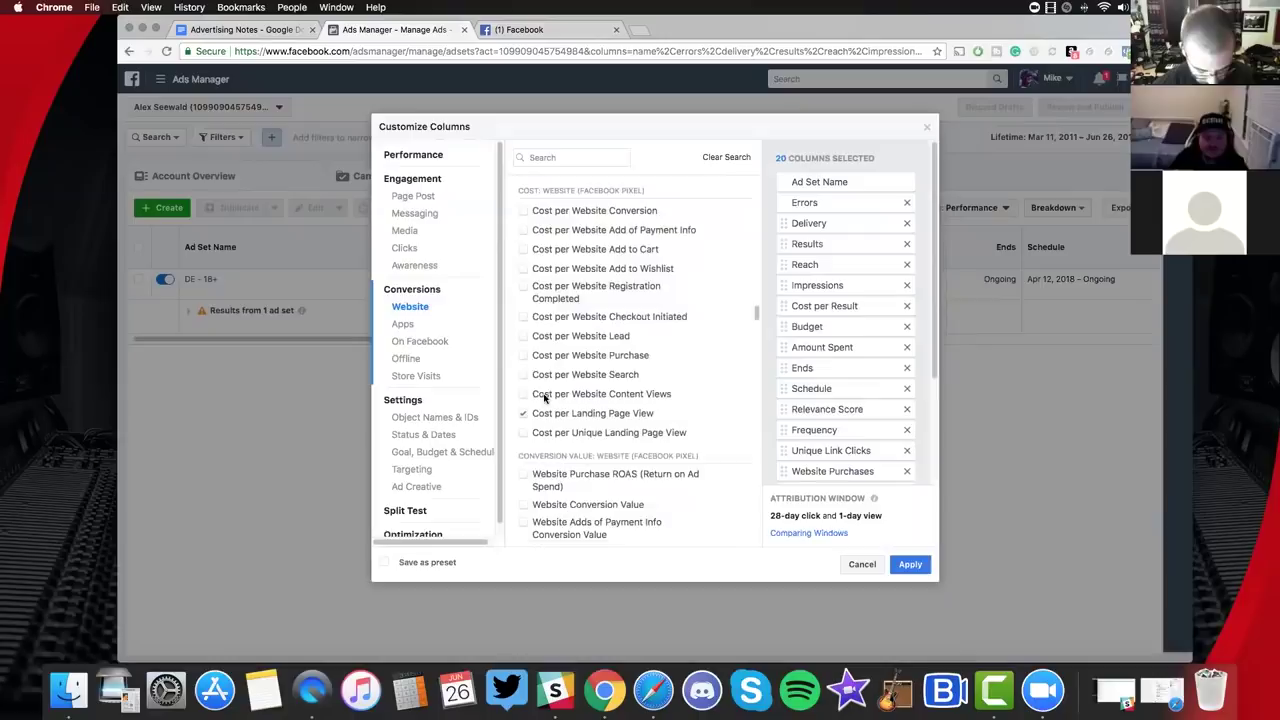
{"action": "left_click", "coordinate": [523, 356]}
{"action": "left_click", "coordinate": [524, 412]}
Add Website Purchases Conversion Value and the custom-conversion columns Purchases, Cost per Purchases and Purchases Conversion Value, and apply the column selection.
{"action": "scroll", "coordinate": [585, 393], "scroll_direction": "down", "scroll_amount": 7}
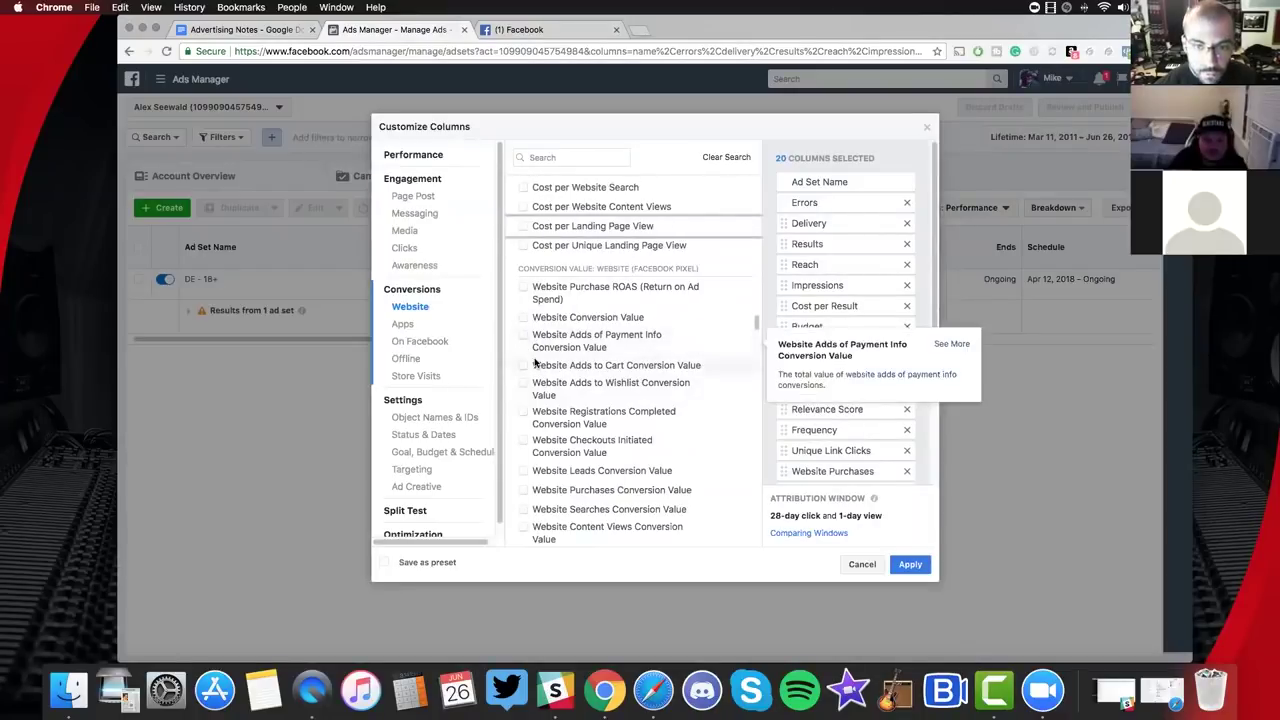
{"action": "scroll", "coordinate": [535, 366], "scroll_direction": "down", "scroll_amount": 3}
{"action": "scroll", "coordinate": [535, 370], "scroll_direction": "down", "scroll_amount": 1}
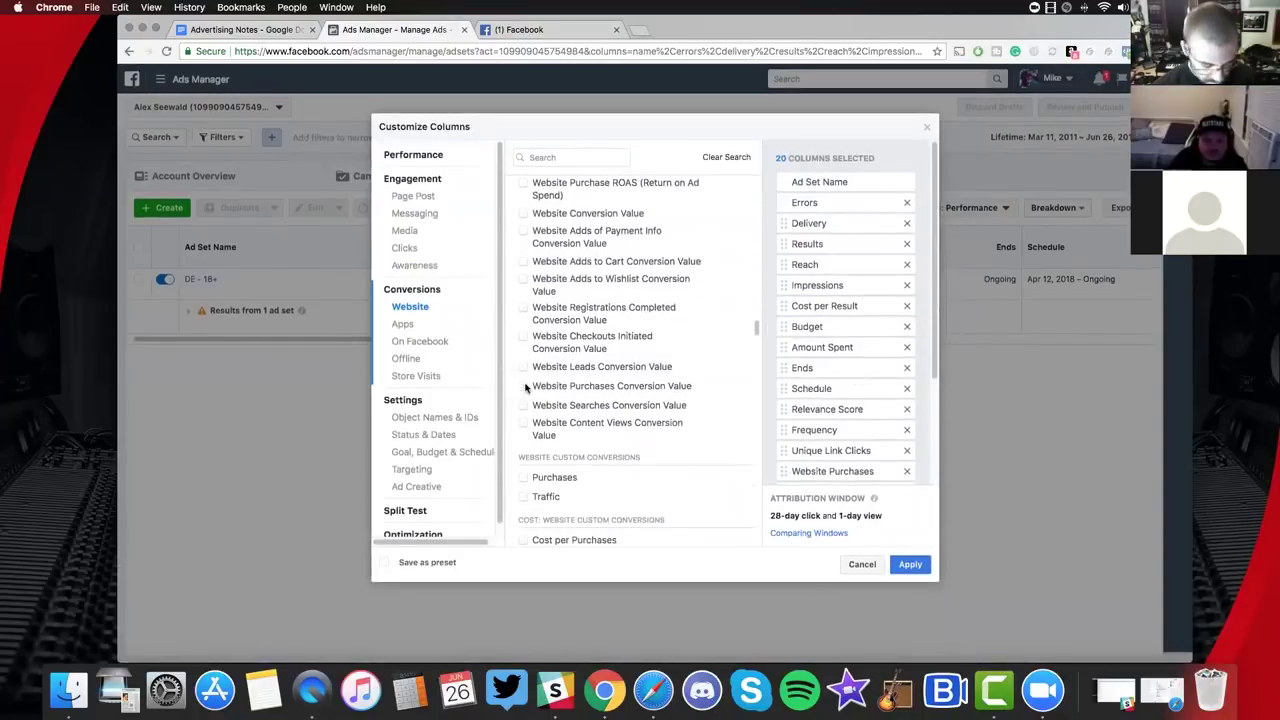
{"action": "left_click", "coordinate": [610, 385]}
{"action": "scroll", "coordinate": [640, 360], "scroll_direction": "down", "scroll_amount": 3}
{"action": "left_click", "coordinate": [530, 389]}
{"action": "scroll", "coordinate": [680, 378], "scroll_direction": "down", "scroll_amount": 4}
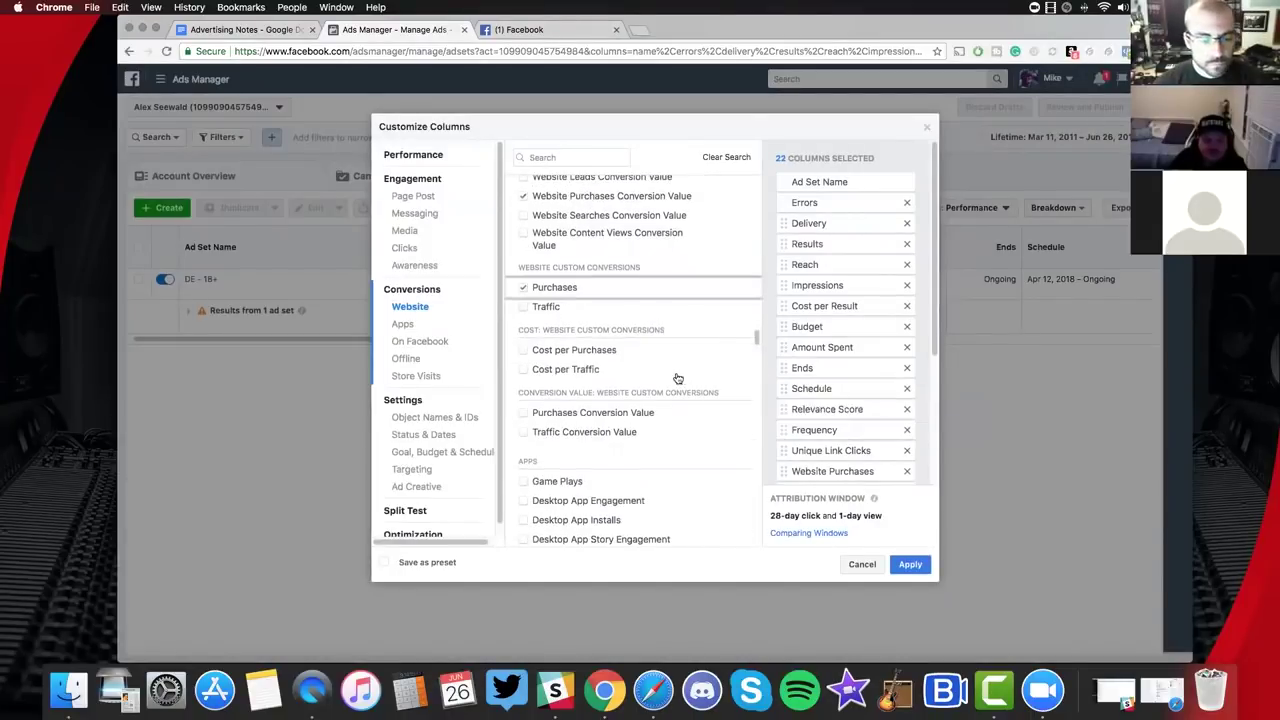
{"action": "left_click", "coordinate": [523, 348]}
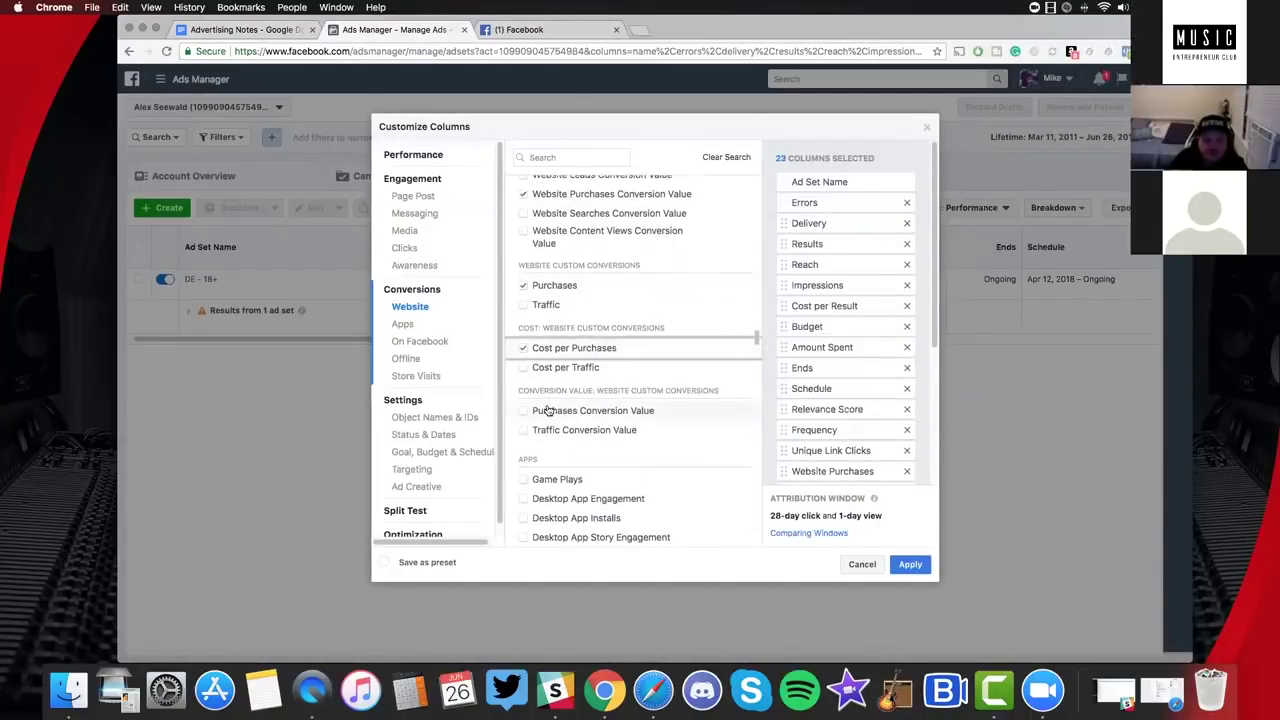
{"action": "left_click", "coordinate": [523, 410]}
{"action": "scroll", "coordinate": [600, 410], "scroll_direction": "down", "scroll_amount": 2}
{"action": "left_click", "coordinate": [908, 566]}
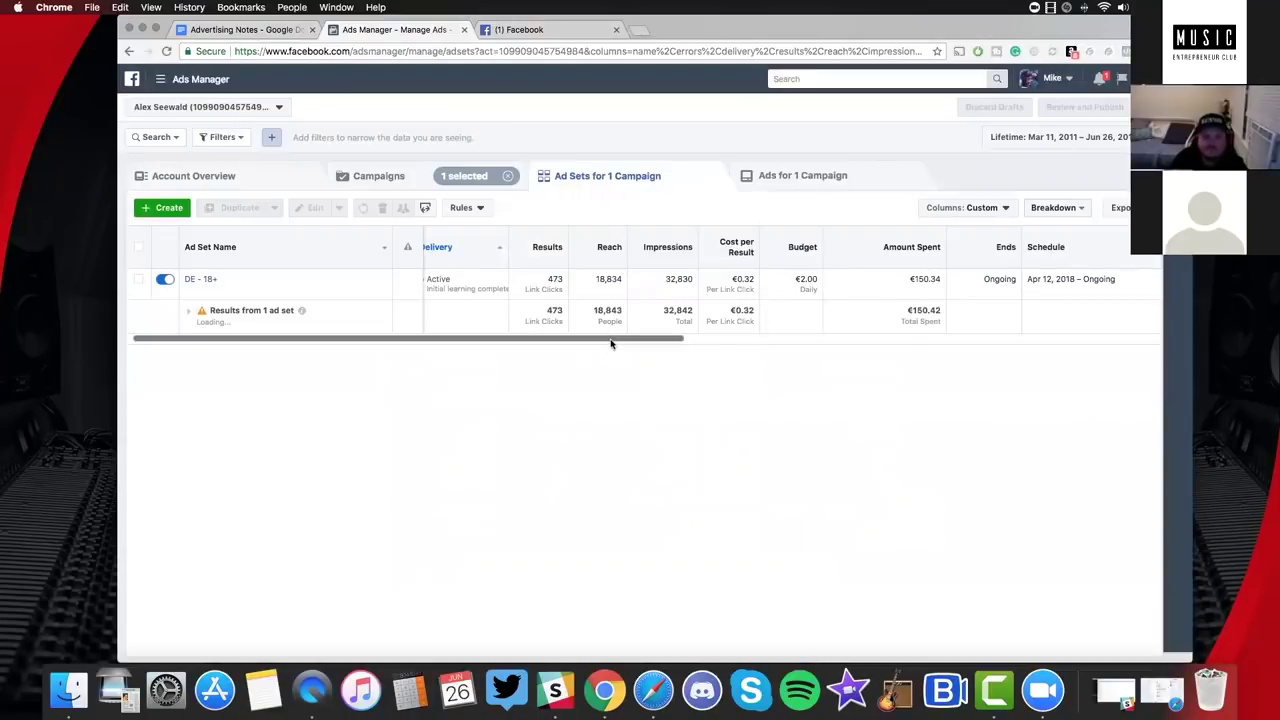
Examine the DE - 18+ ad set's link click, website purchase, cost per purchase and conversion value columns.
{"action": "left_click_drag", "start_coordinate": [792, 343], "coordinate": [950, 340]}
{"action": "scroll", "coordinate": [950, 340], "scroll_direction": "right", "scroll_amount": 5}
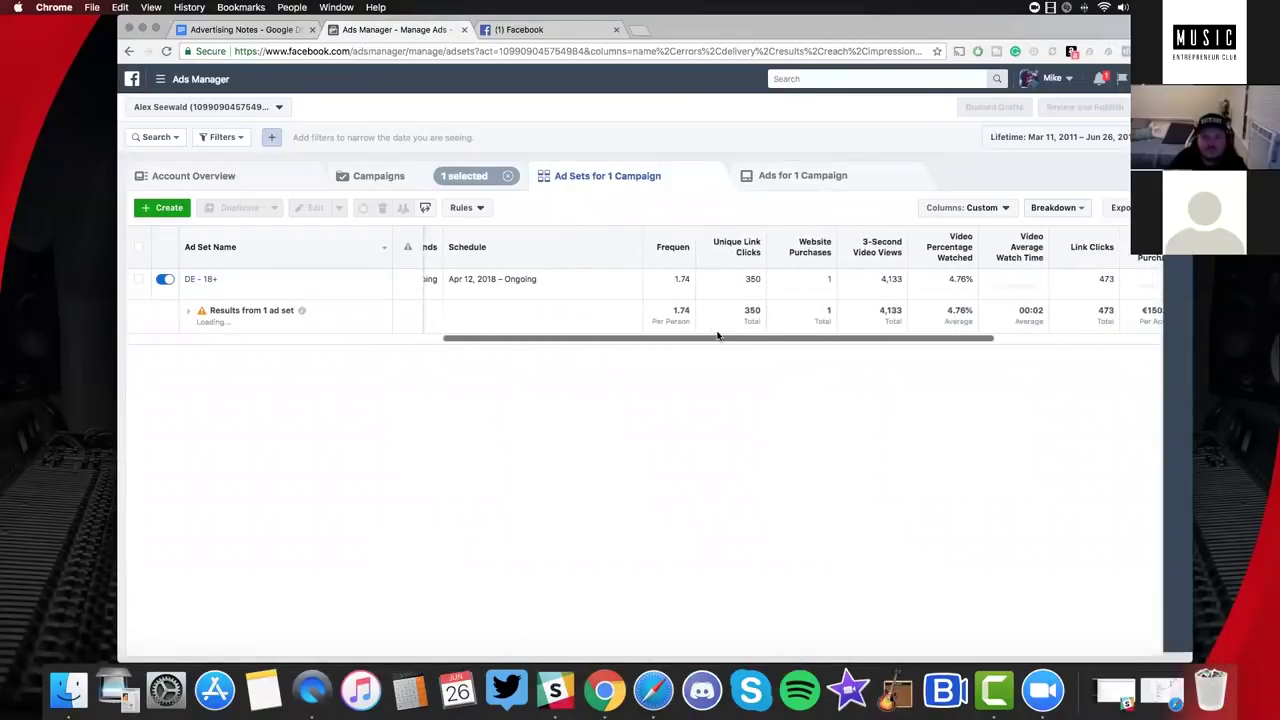
{"action": "scroll", "coordinate": [857, 342], "scroll_direction": "right", "scroll_amount": 8}
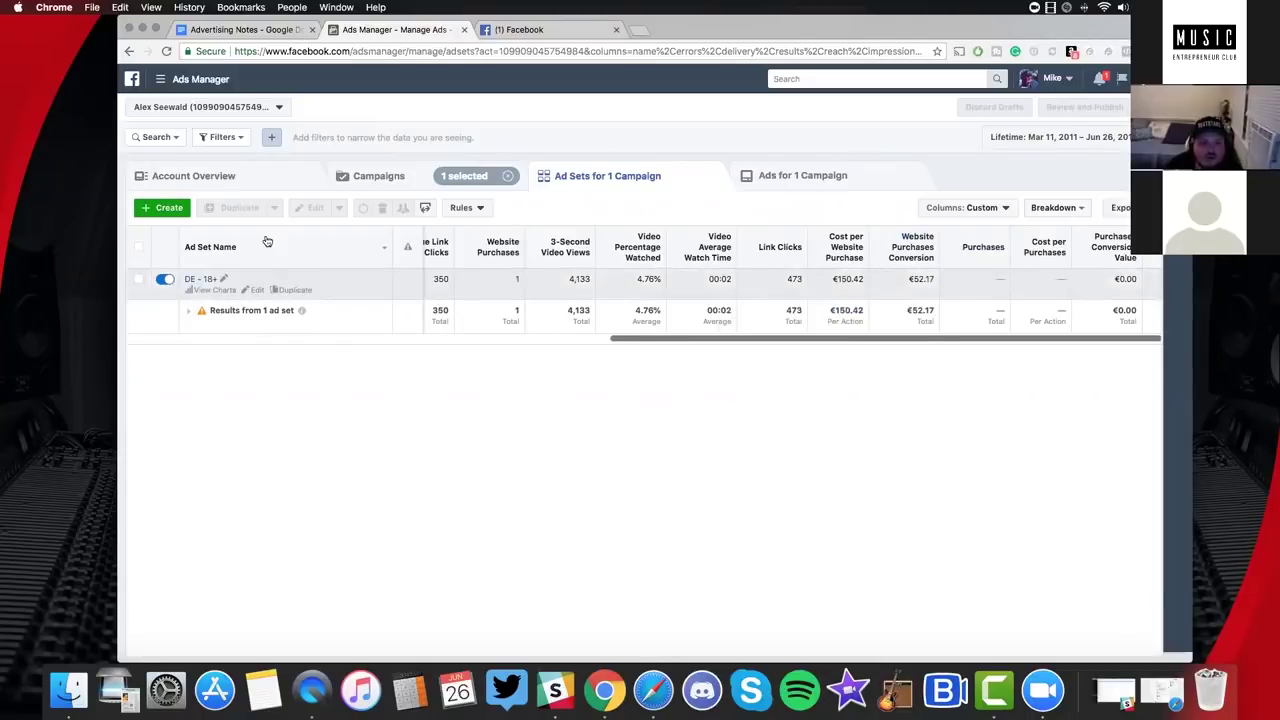
Clear the selected campaign, open the "Hypocrite, Roses, reborn, the weeknd traffic - Copy" campaign's ad sets and examine the purchase and conversion value columns.
{"action": "left_click", "coordinate": [507, 176]}
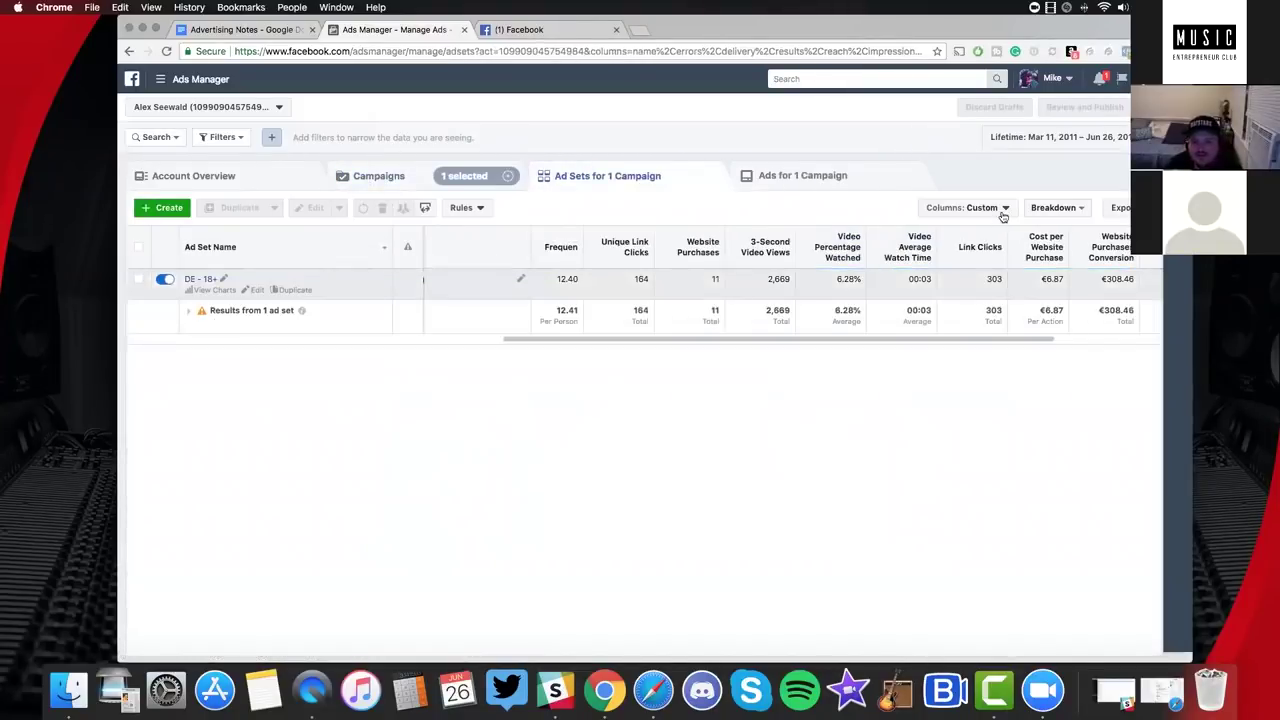
{"action": "left_click", "coordinate": [967, 207]}
{"action": "left_click", "coordinate": [980, 421]}
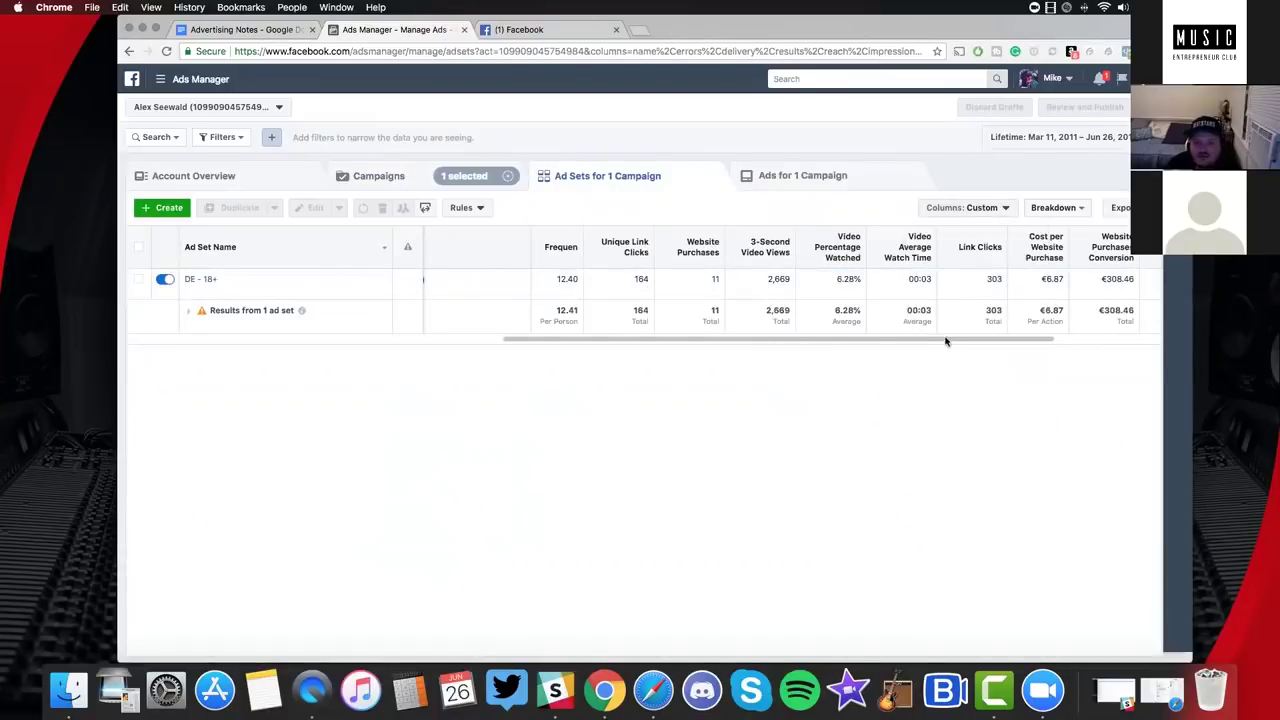
{"action": "scroll", "coordinate": [955, 342], "scroll_direction": "right", "scroll_amount": 2}
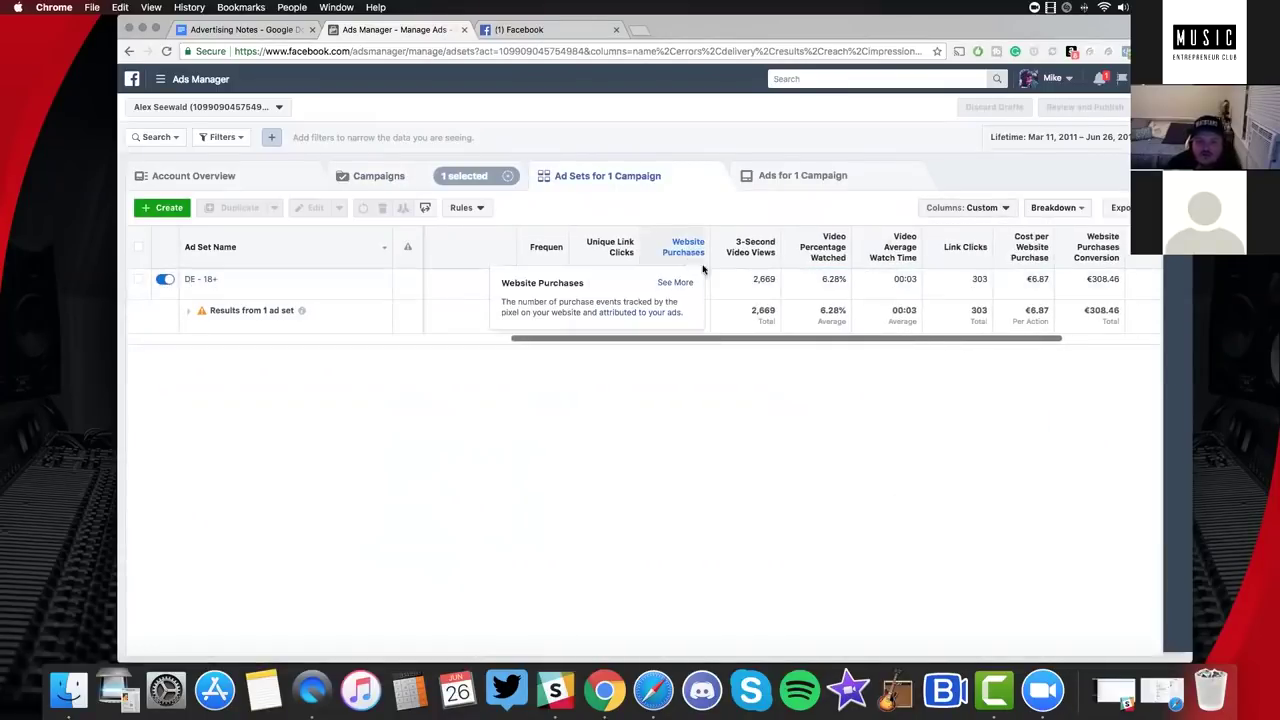
{"action": "left_click_drag", "start_coordinate": [754, 345], "coordinate": [853, 351]}
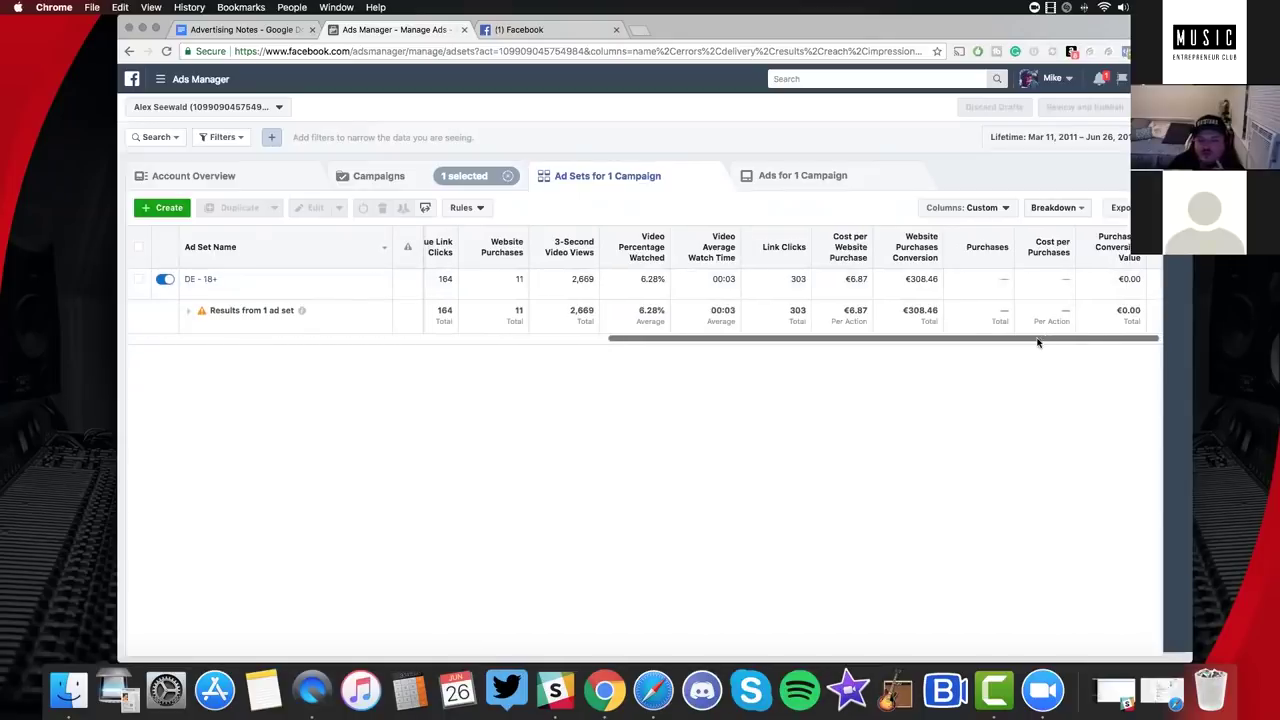
{"action": "mouse_move", "coordinate": [1125, 263]}
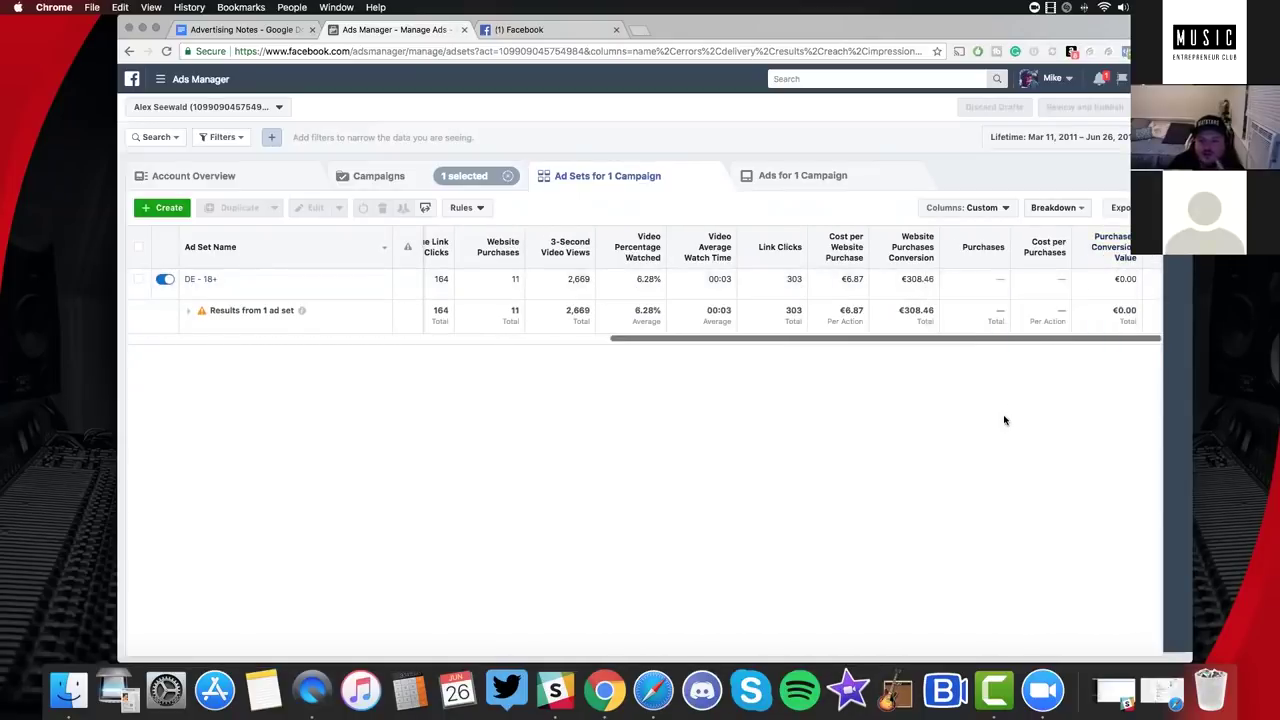
{"action": "left_click_drag", "start_coordinate": [925, 343], "coordinate": [923, 343]}
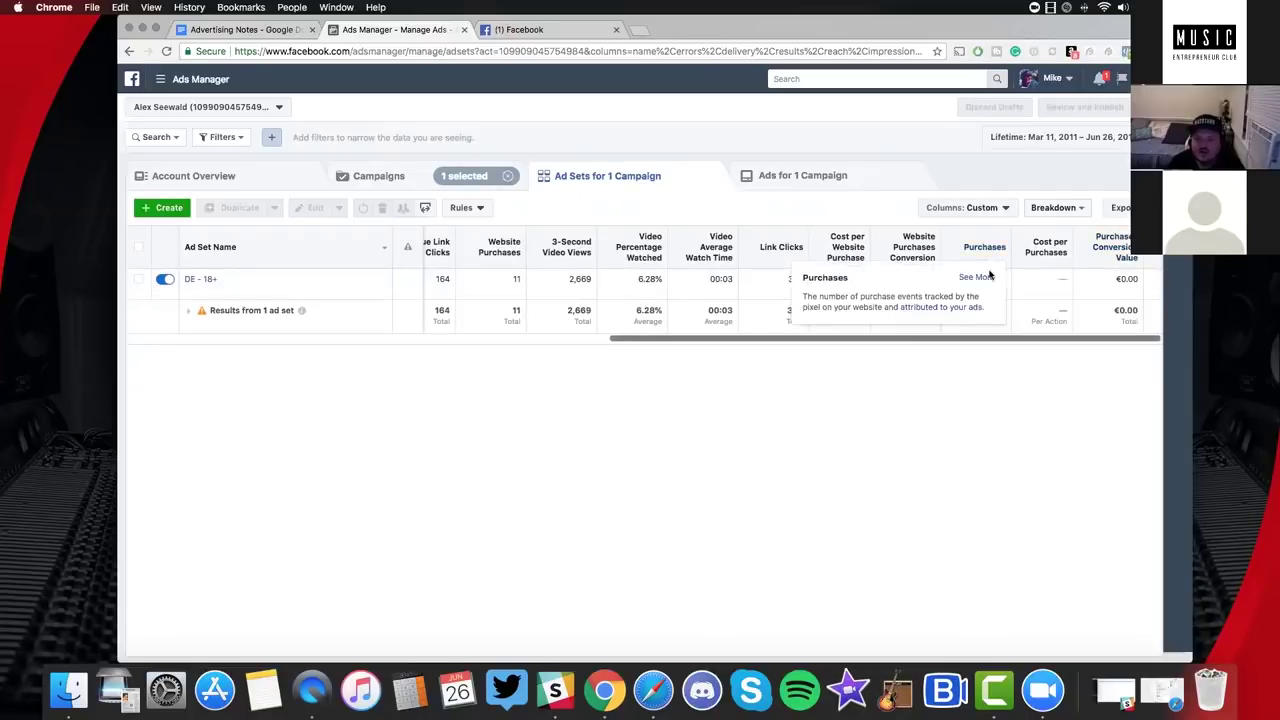
Remove the custom-conversion columns Purchases, Cost per Purchases and Purchases Conversion Value from the ad set table and apply the change.
{"action": "left_click", "coordinate": [1003, 208]}
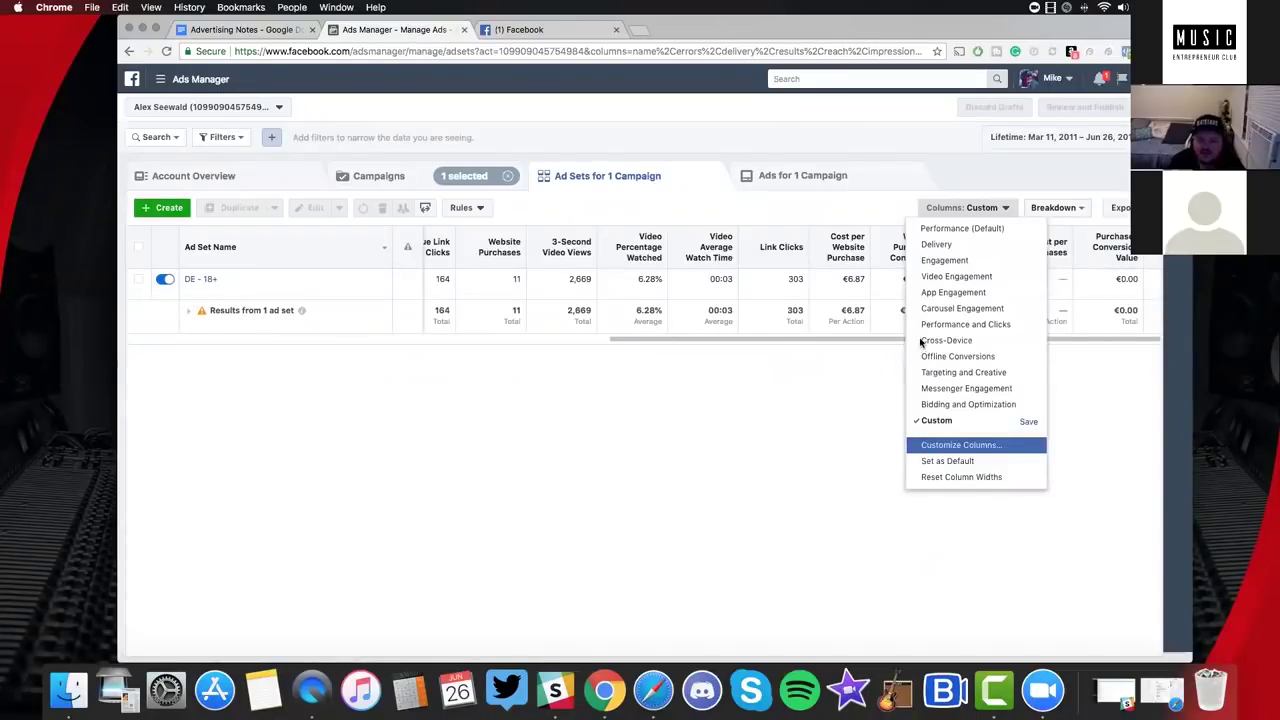
{"action": "left_click", "coordinate": [958, 445]}
{"action": "scroll", "coordinate": [545, 428], "scroll_direction": "down", "scroll_amount": 1}
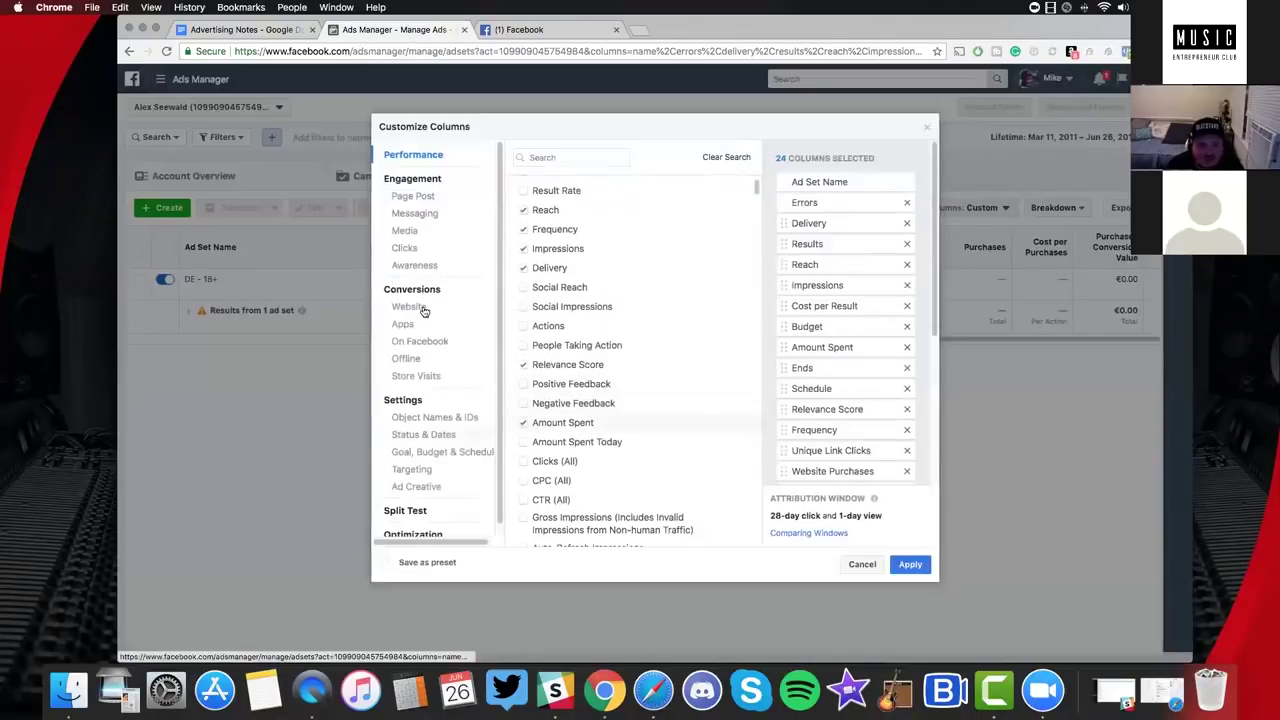
{"action": "scroll", "coordinate": [606, 374], "scroll_direction": "down", "scroll_amount": 15}
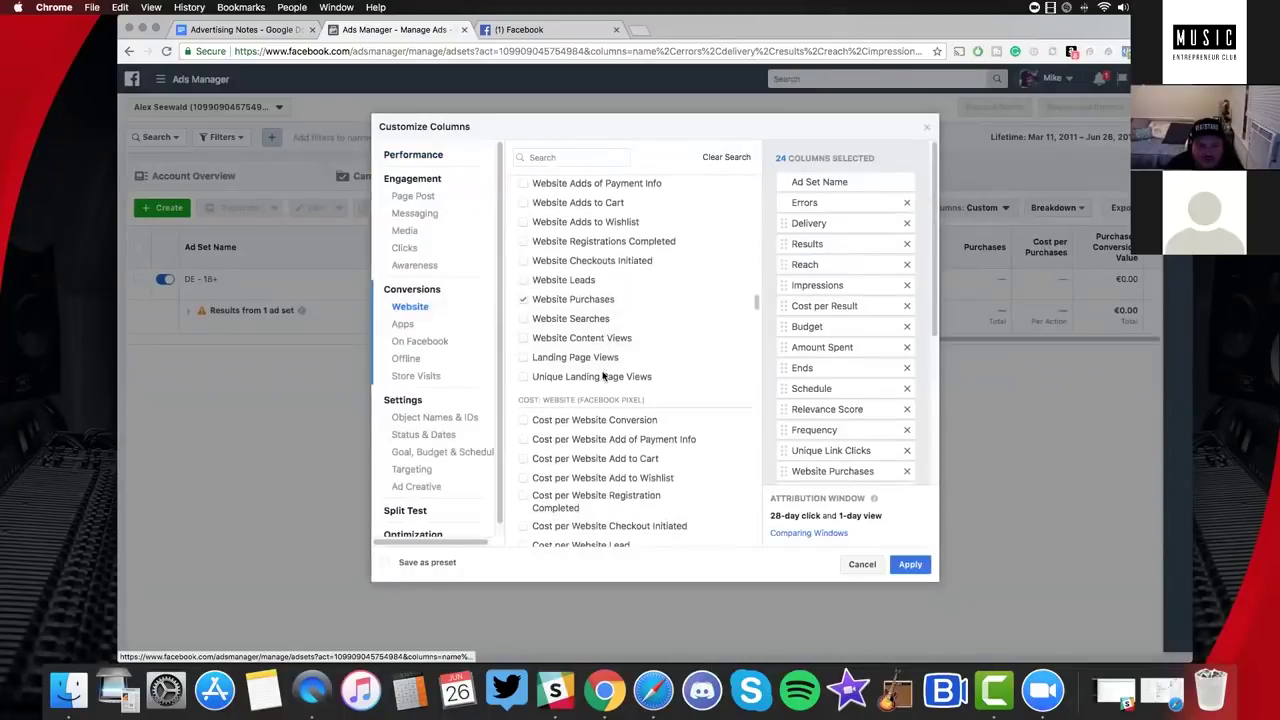
{"action": "scroll", "coordinate": [547, 334], "scroll_direction": "down", "scroll_amount": 10}
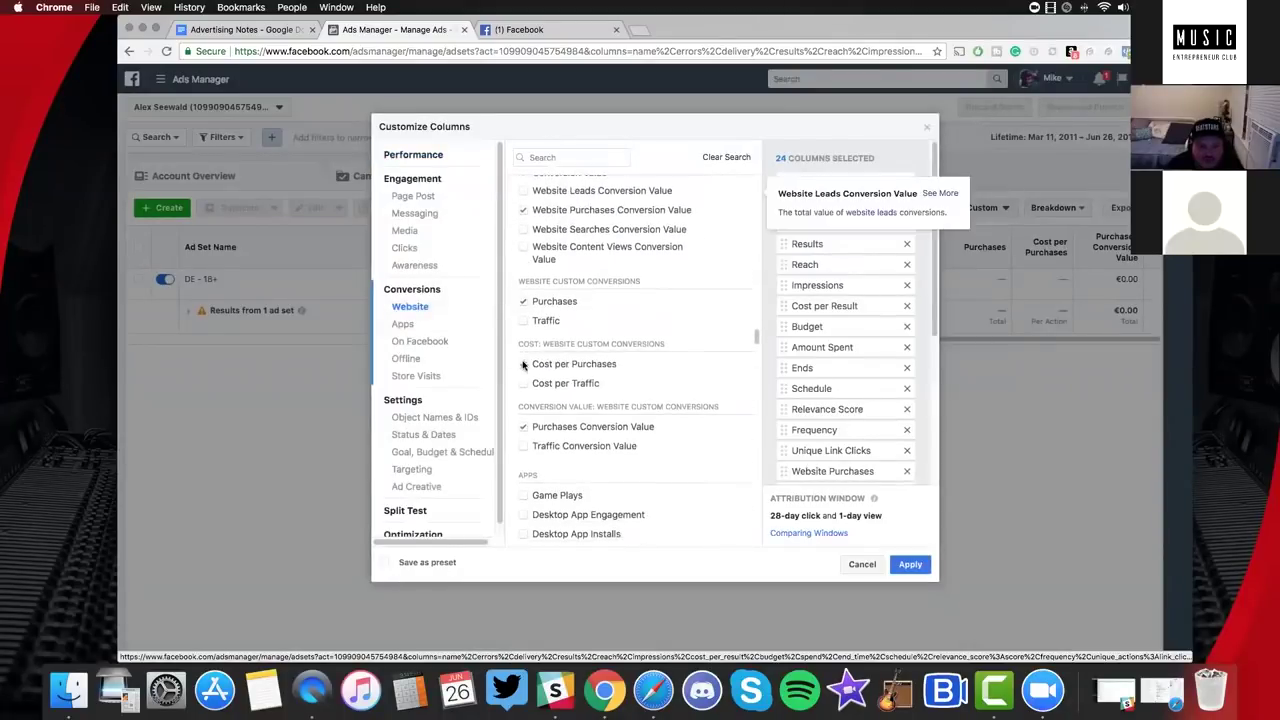
{"action": "left_click", "coordinate": [910, 564]}
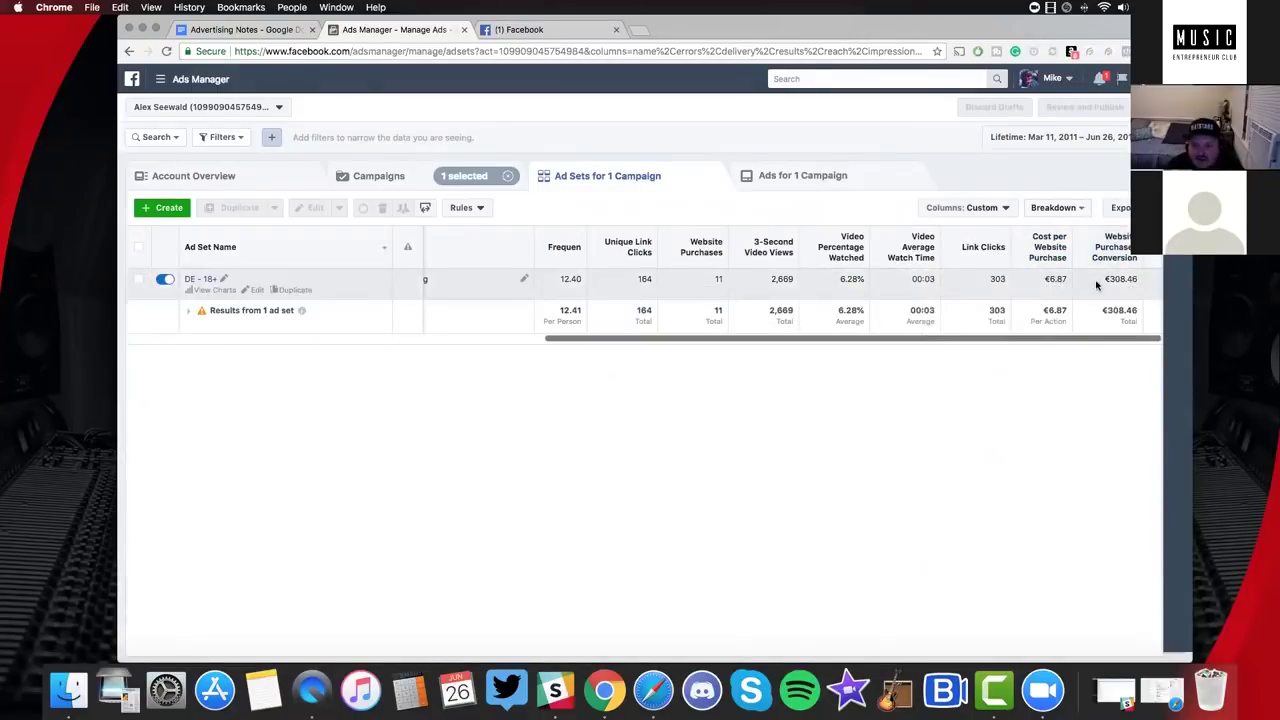
{"action": "left_click", "coordinate": [991, 210]}
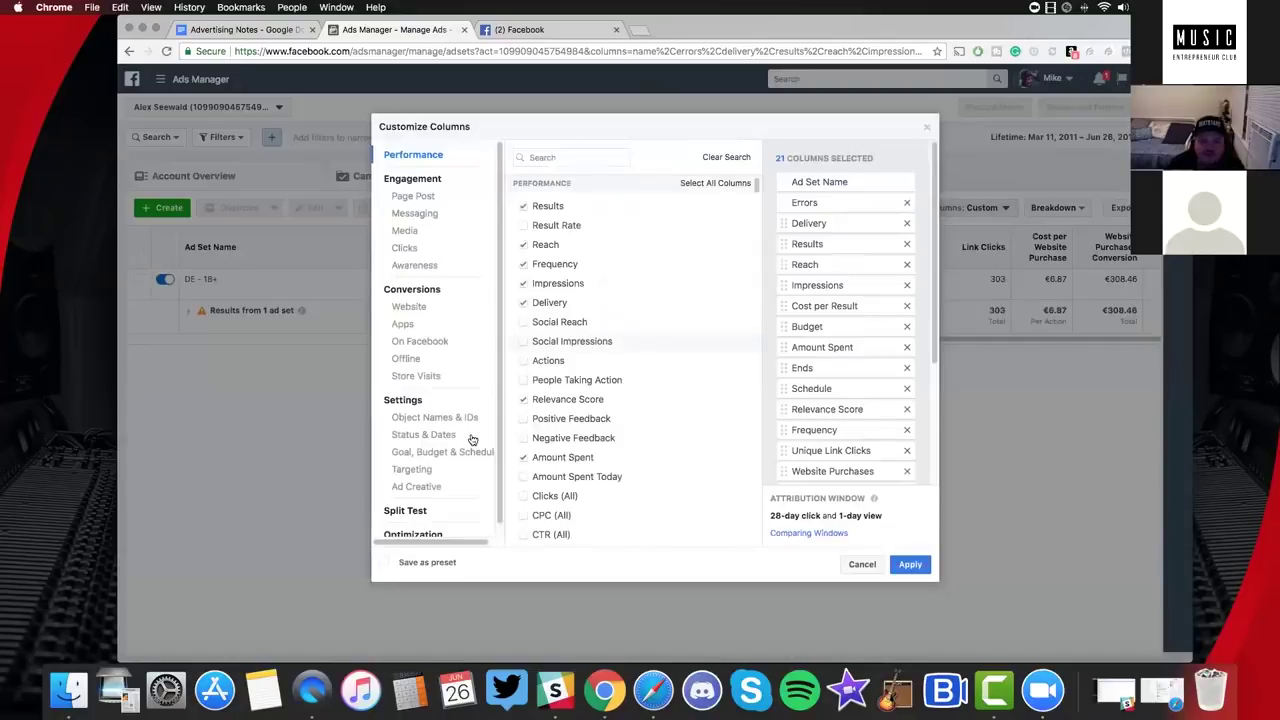
{"action": "scroll", "coordinate": [586, 437], "scroll_direction": "down", "scroll_amount": 5}
{"action": "scroll", "coordinate": [595, 430], "scroll_direction": "down", "scroll_amount": 10}
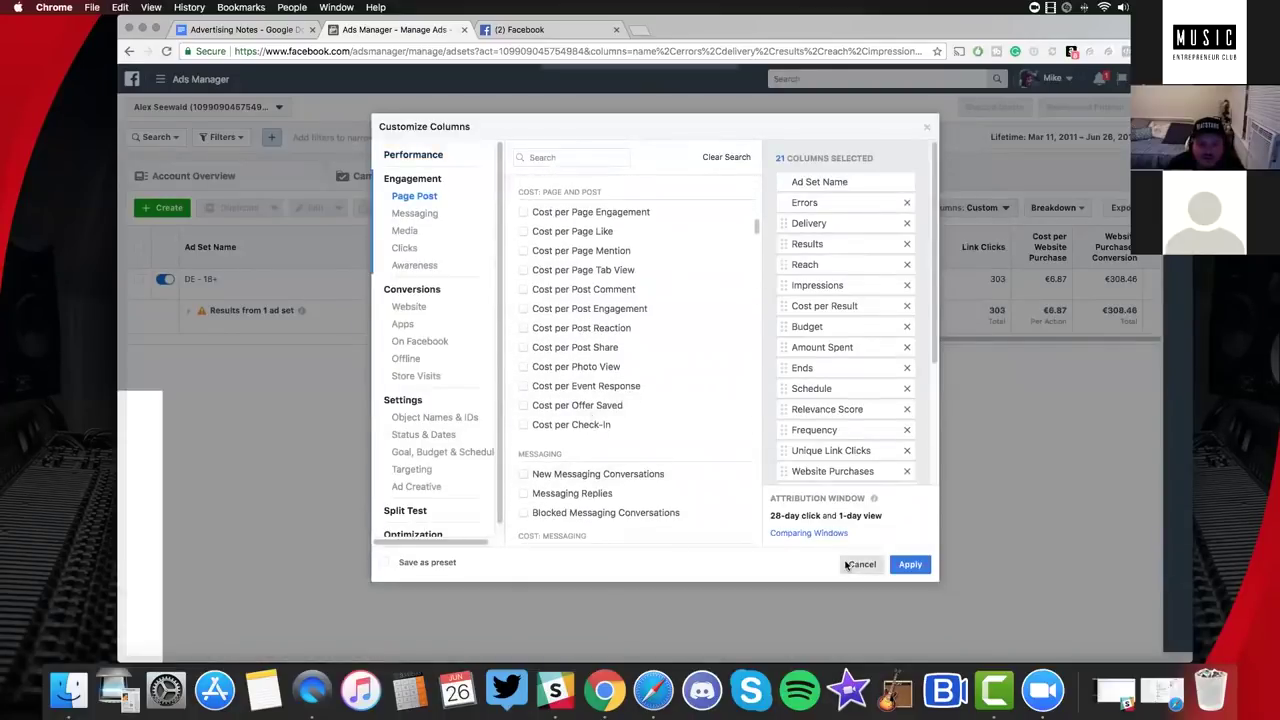
{"action": "left_click", "coordinate": [858, 564]}
Open the ads of the DE - 18+ ad set.
{"action": "left_click_drag", "start_coordinate": [714, 338], "coordinate": [237, 331]}
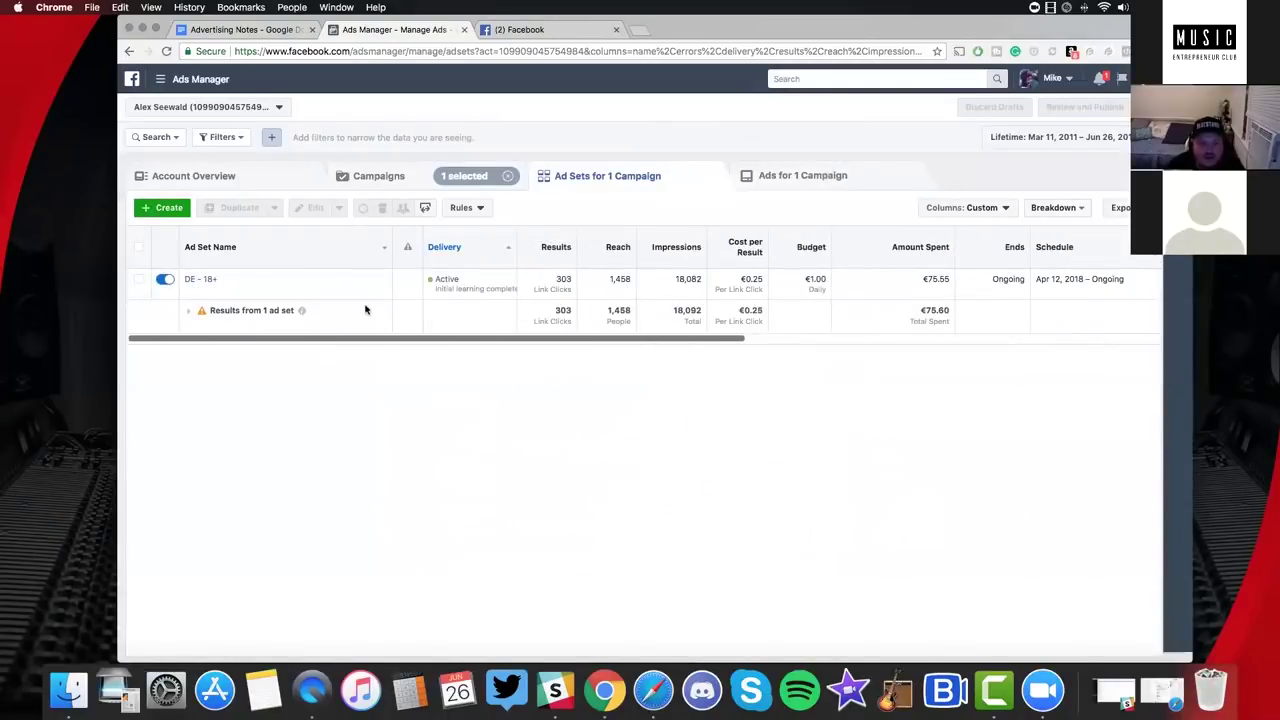
{"action": "left_click", "coordinate": [200, 280]}
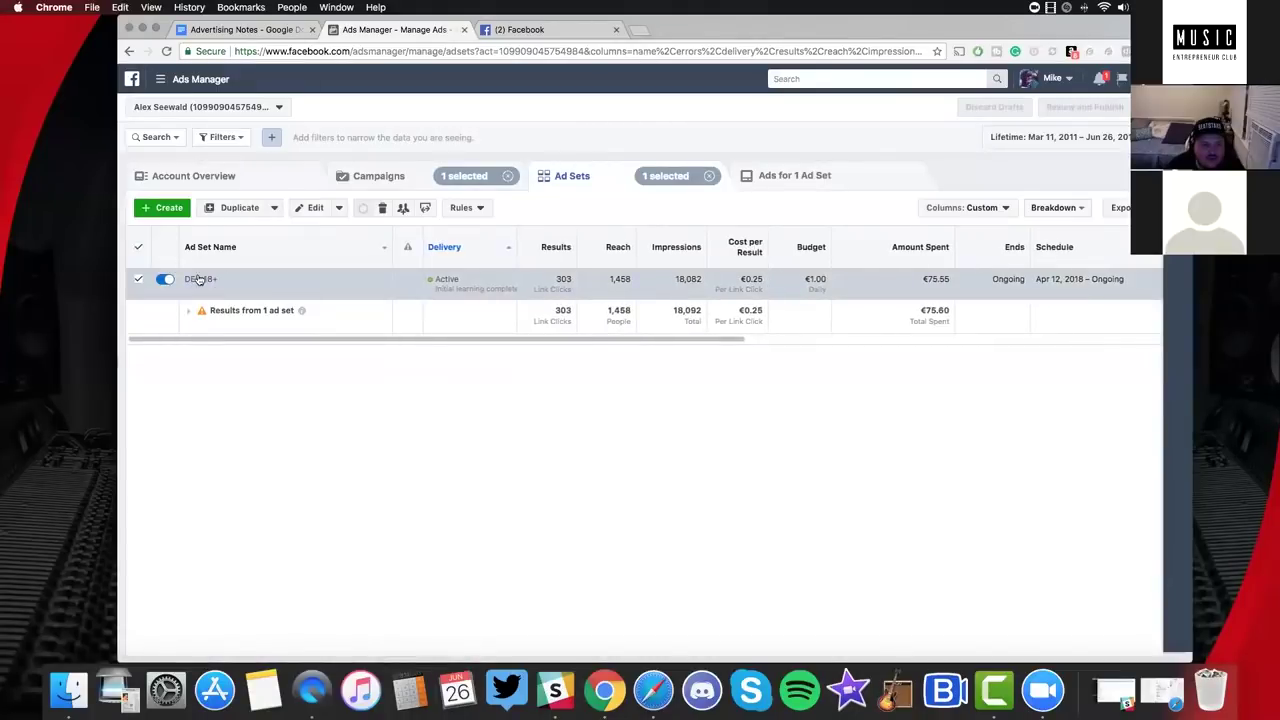
{"action": "left_click", "coordinate": [200, 280]}
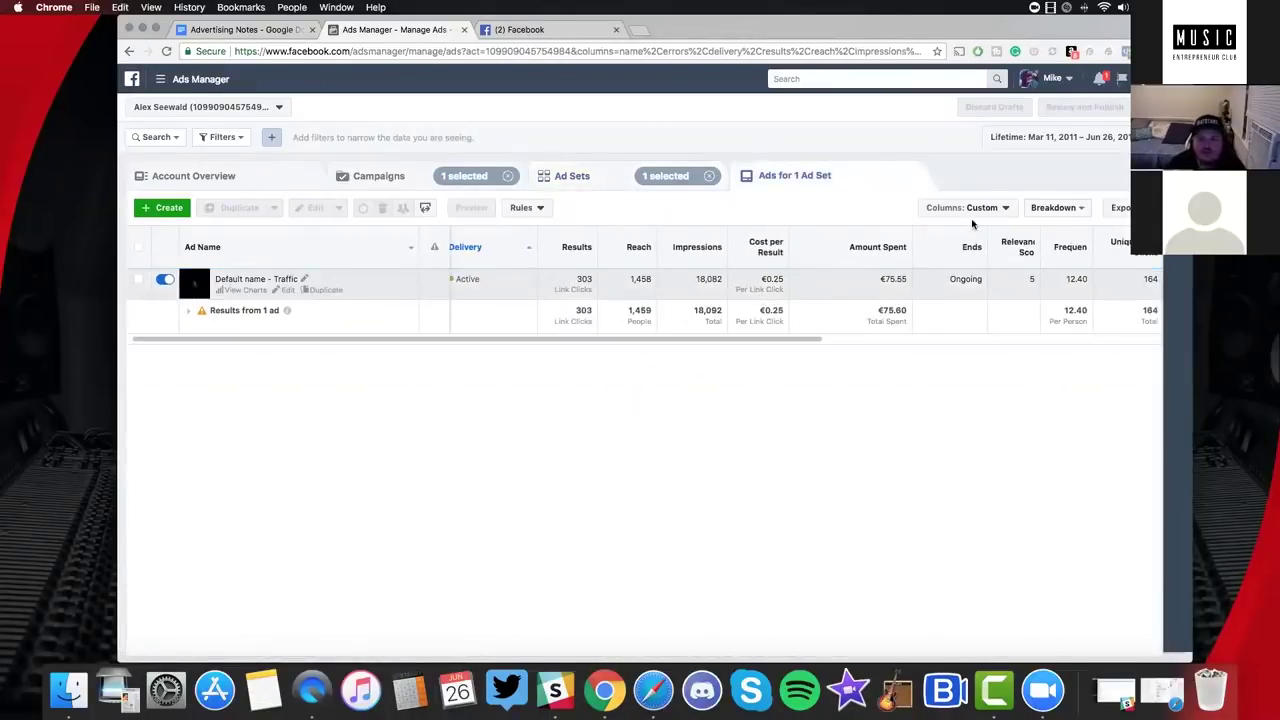
Open the DE - 18+ ad set's settings and examine its budget and schedule, custom audience, targeting, placements and ad delivery optimization.
{"action": "left_click", "coordinate": [139, 280]}
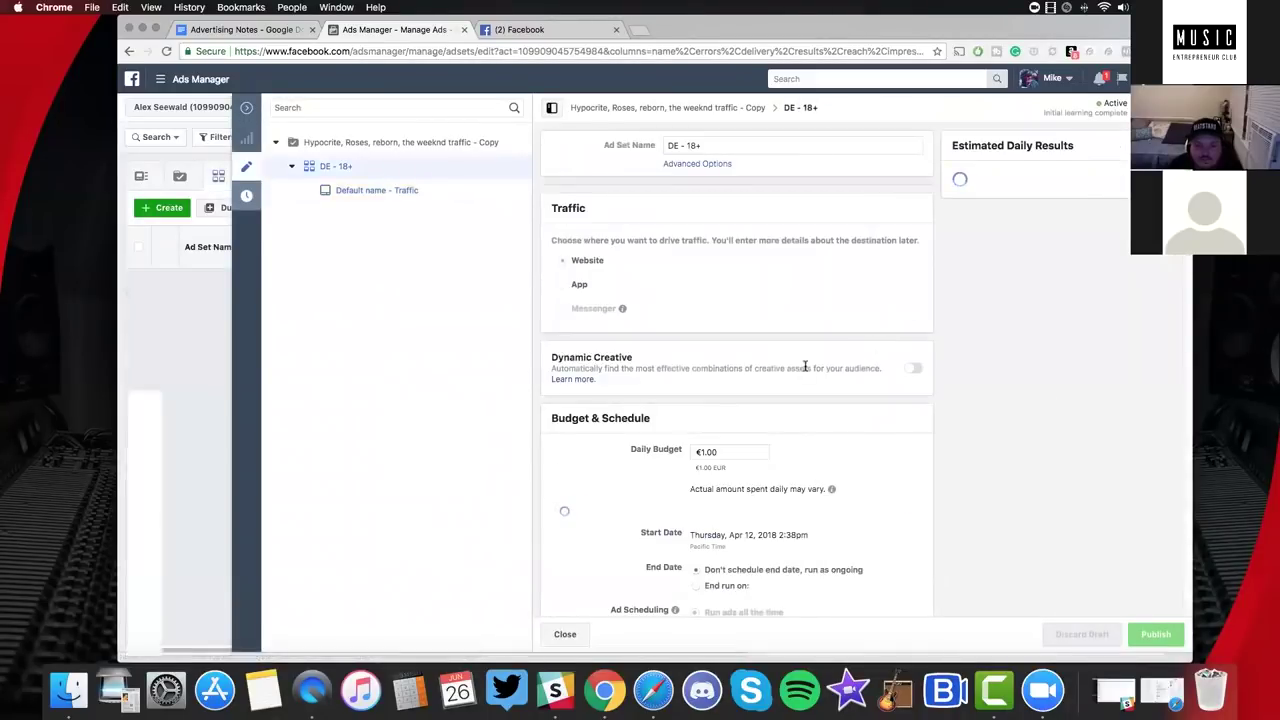
{"action": "scroll", "coordinate": [806, 371], "scroll_direction": "down", "scroll_amount": 2}
{"action": "scroll", "coordinate": [806, 371], "scroll_direction": "down", "scroll_amount": 10}
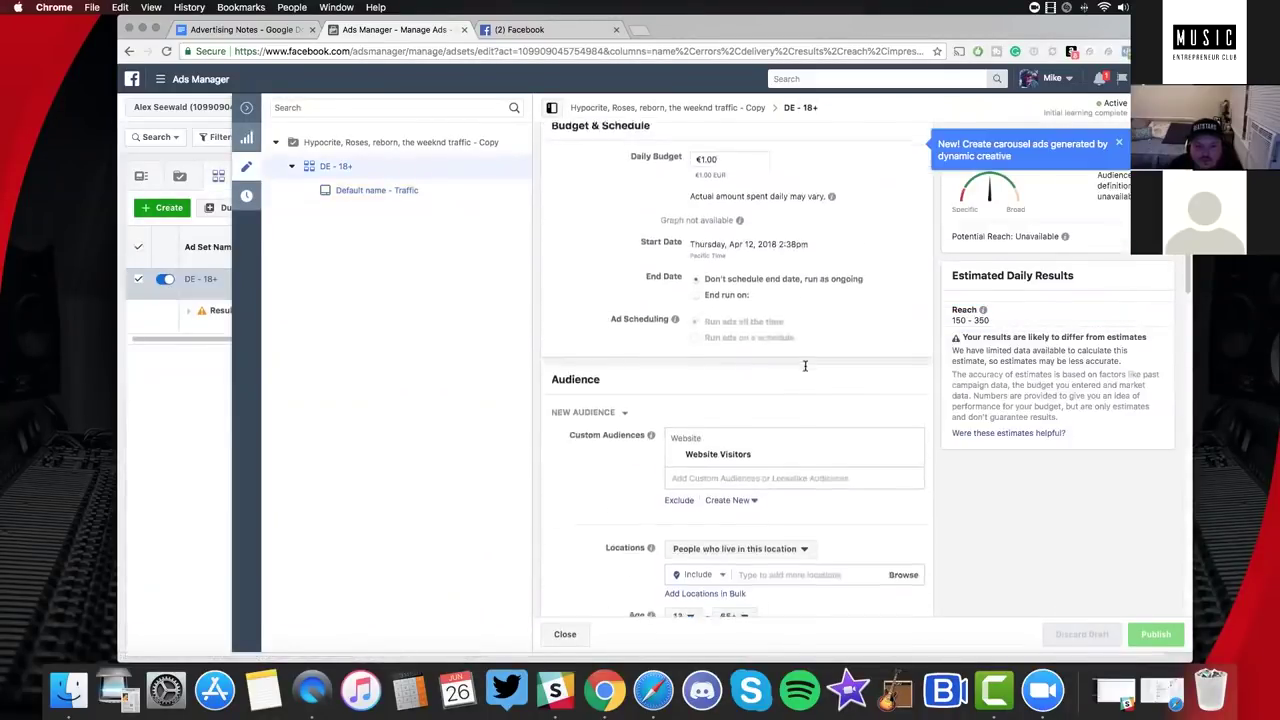
{"action": "scroll", "coordinate": [804, 367], "scroll_direction": "down", "scroll_amount": 15}
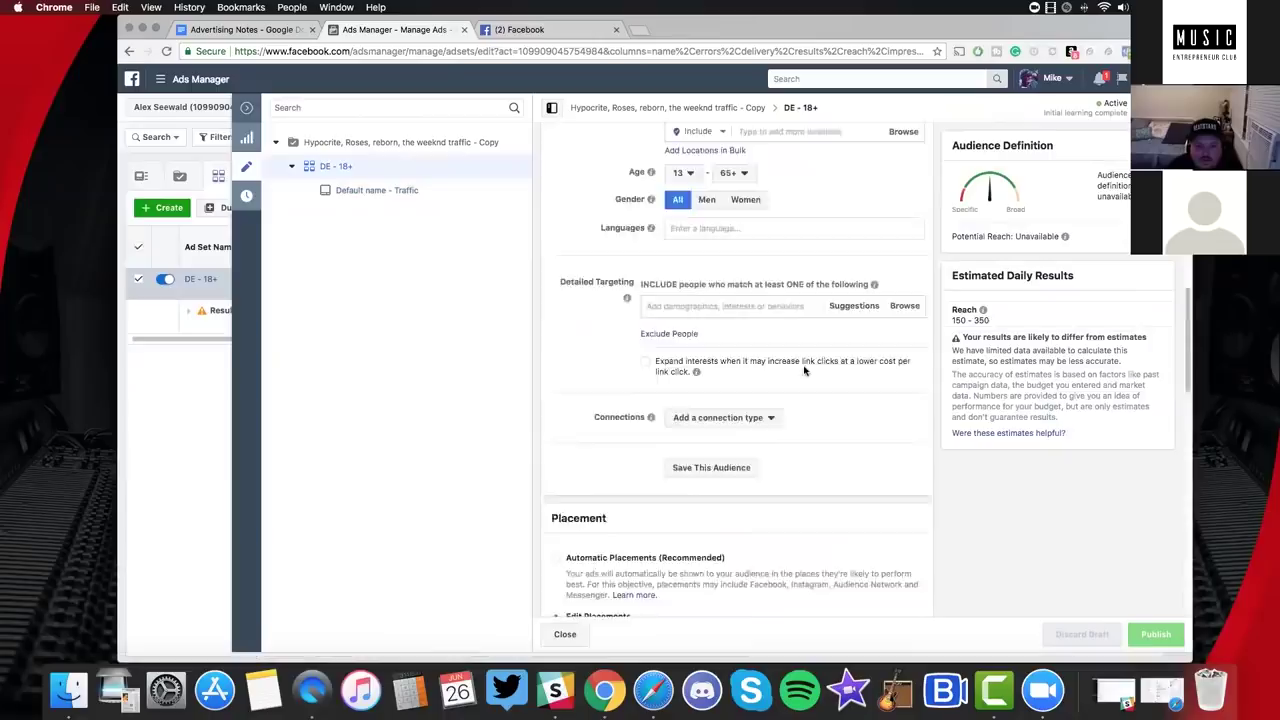
{"action": "scroll", "coordinate": [804, 370], "scroll_direction": "down", "scroll_amount": 6}
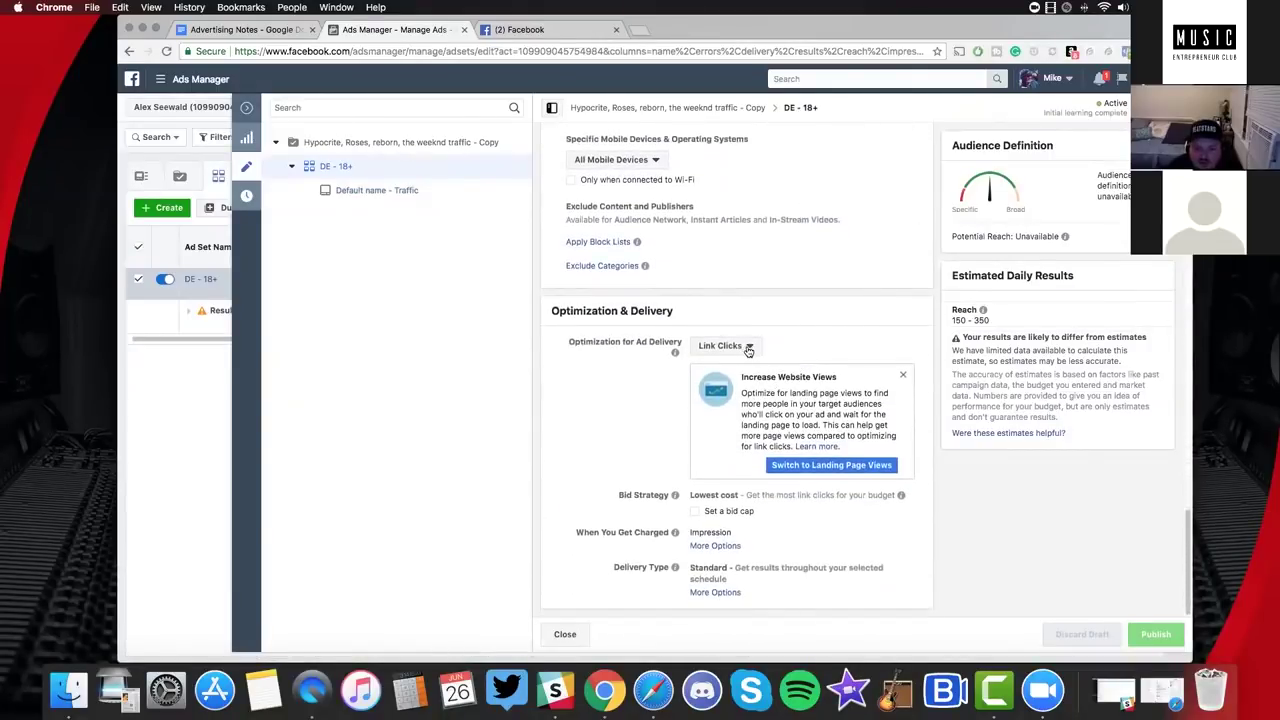
Examine the ad delivery optimization options of the DE - 18+ ad set and close its settings without changes.
{"action": "left_click", "coordinate": [748, 347]}
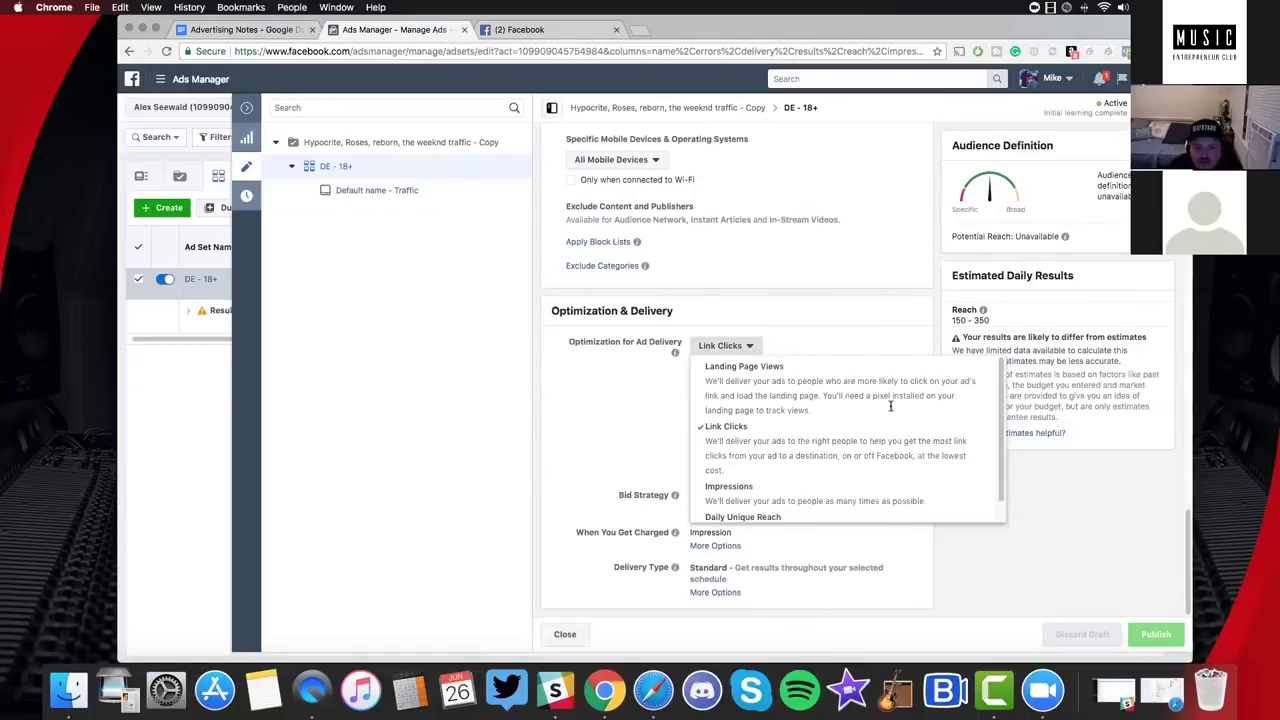
{"action": "left_click", "coordinate": [751, 358]}
{"action": "left_click", "coordinate": [750, 347]}
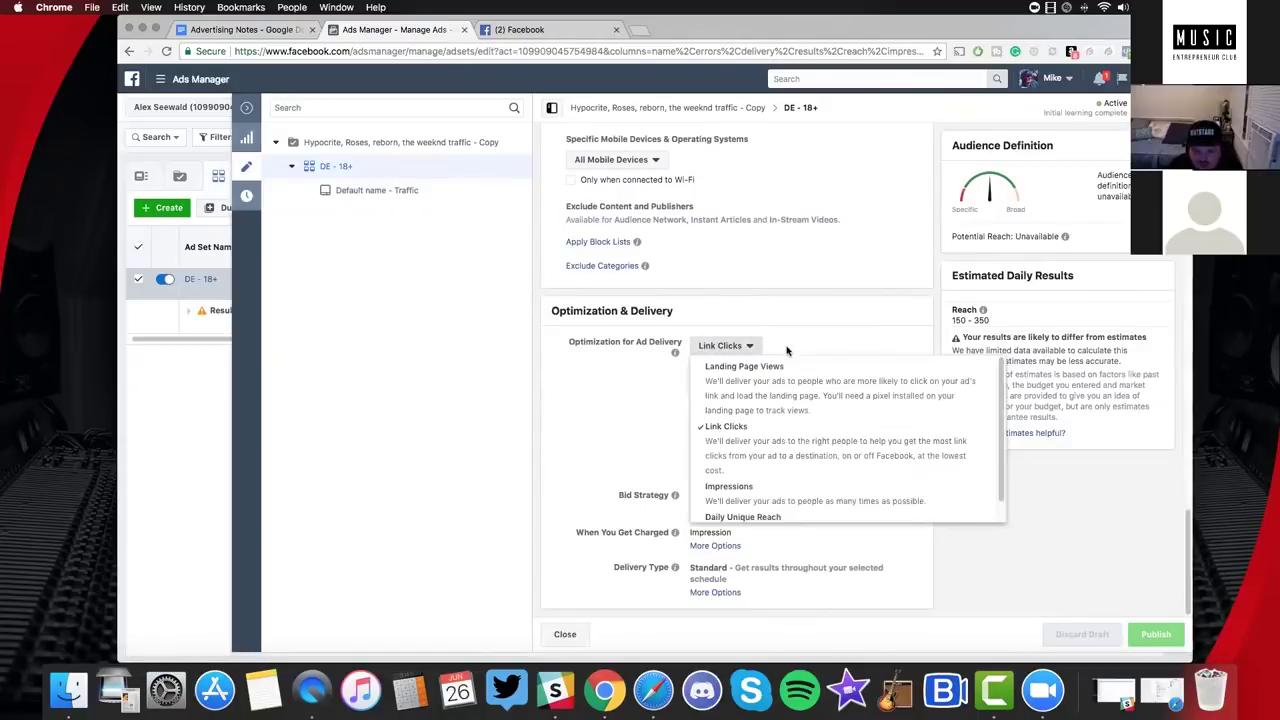
{"action": "left_click", "coordinate": [1095, 637]}
{"action": "left_click", "coordinate": [245, 108]}
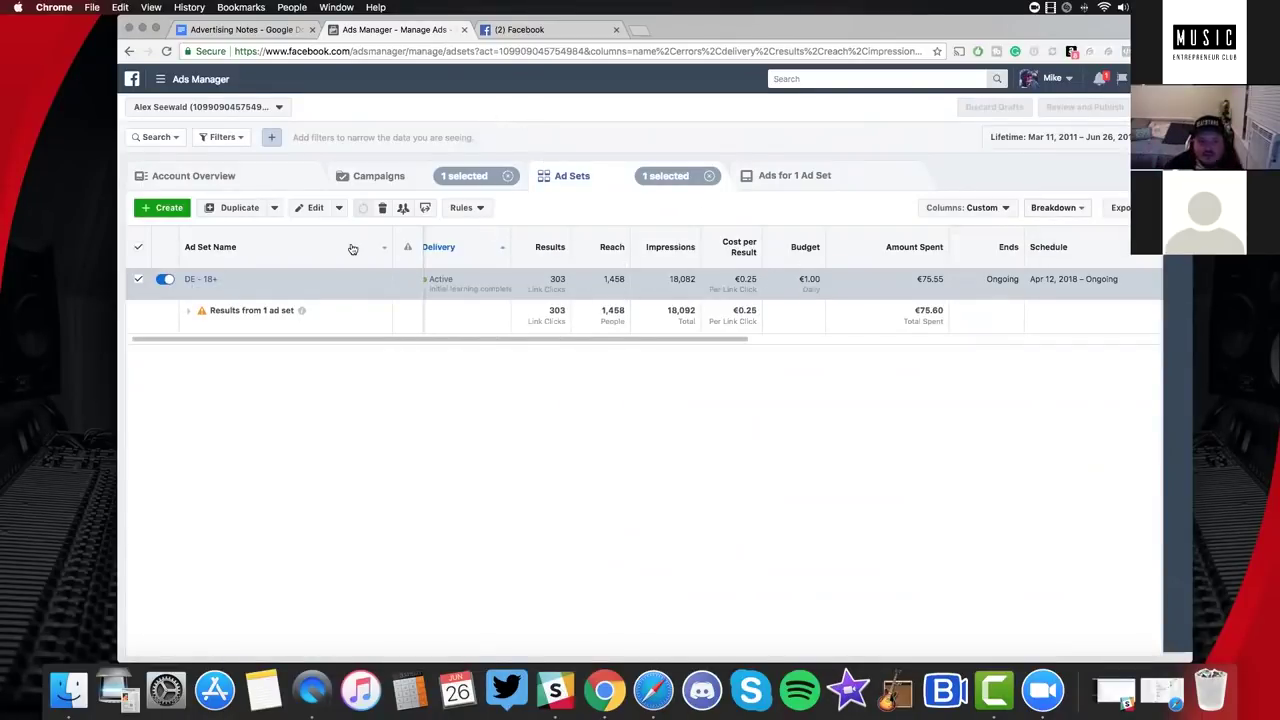
Clear the ad set and campaign selections to list all ad sets in the account.
{"action": "left_click", "coordinate": [709, 176]}
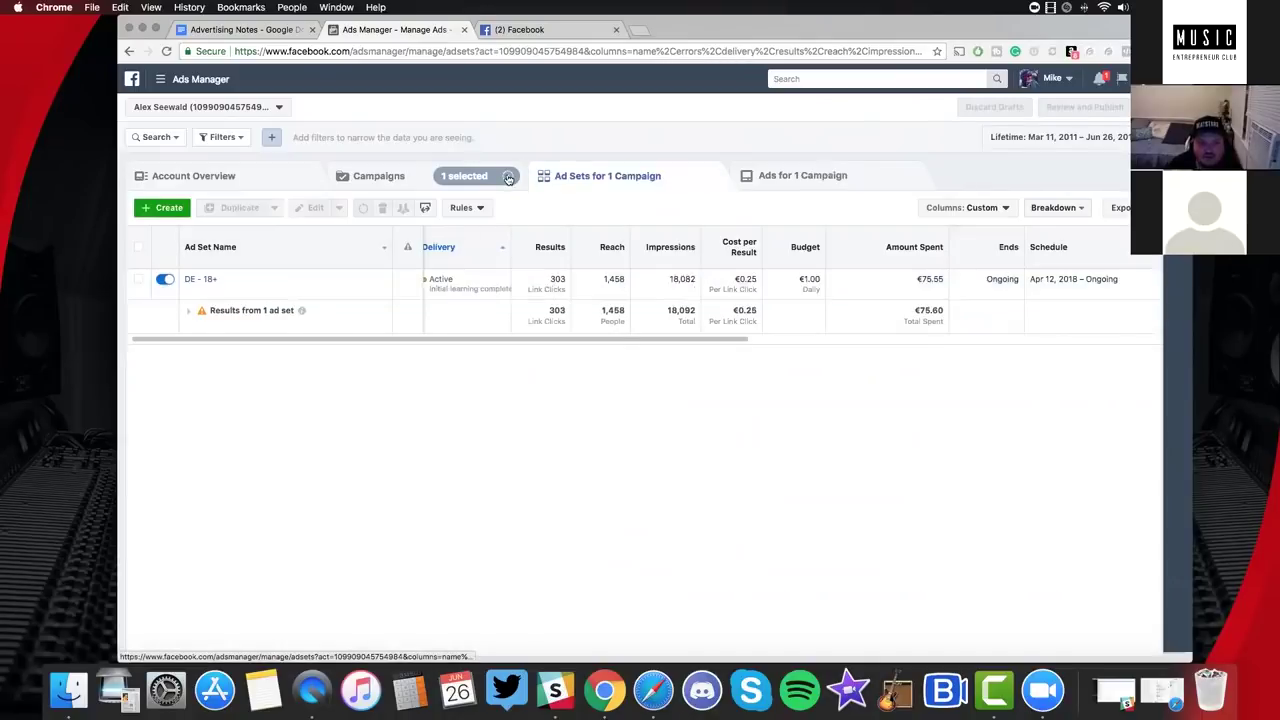
{"action": "left_click", "coordinate": [979, 209]}
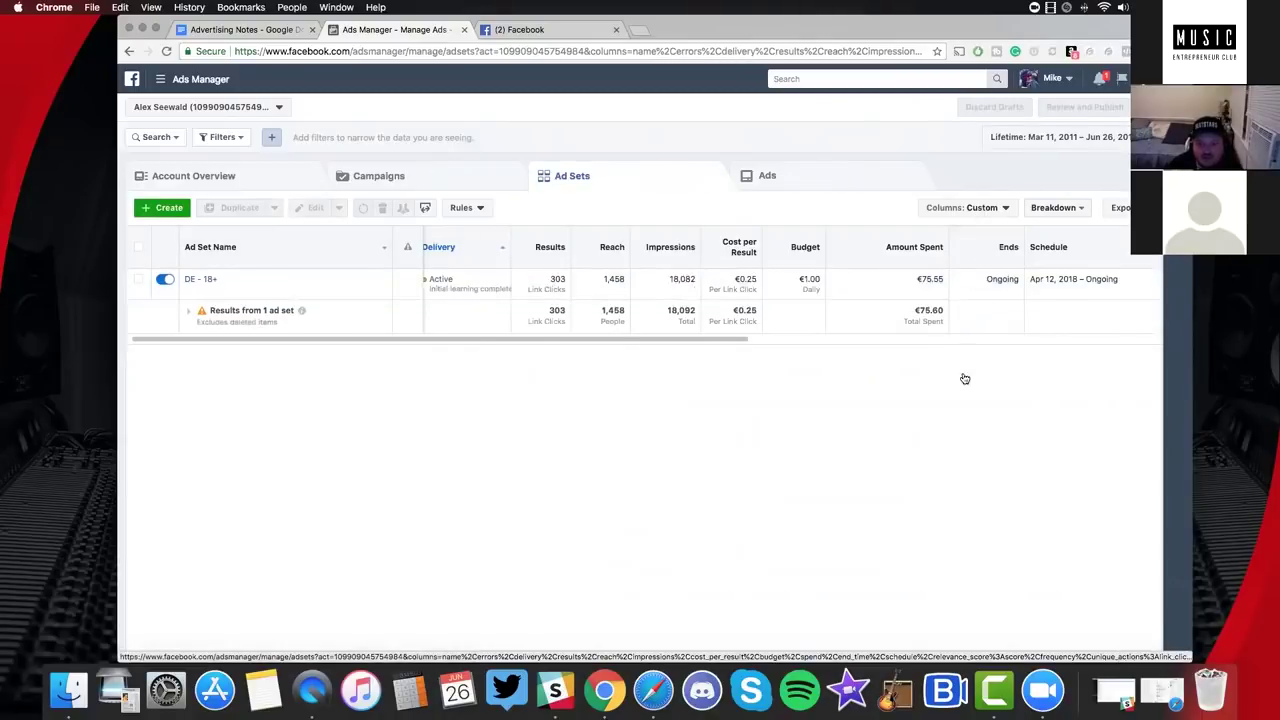
{"action": "left_click", "coordinate": [530, 356]}
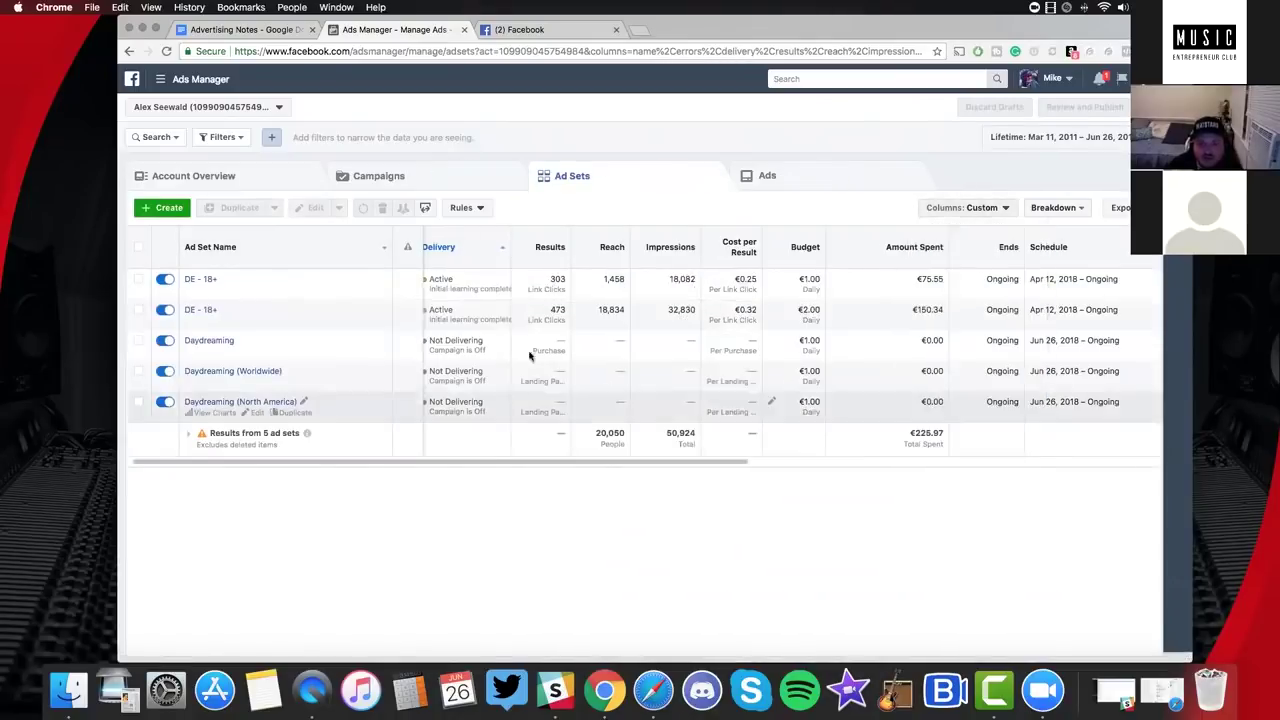
Examine the website conversion, cost, conversion value and custom conversion column options, cancel the column customization and return to the campaign list.
{"action": "left_click", "coordinate": [1000, 208]}
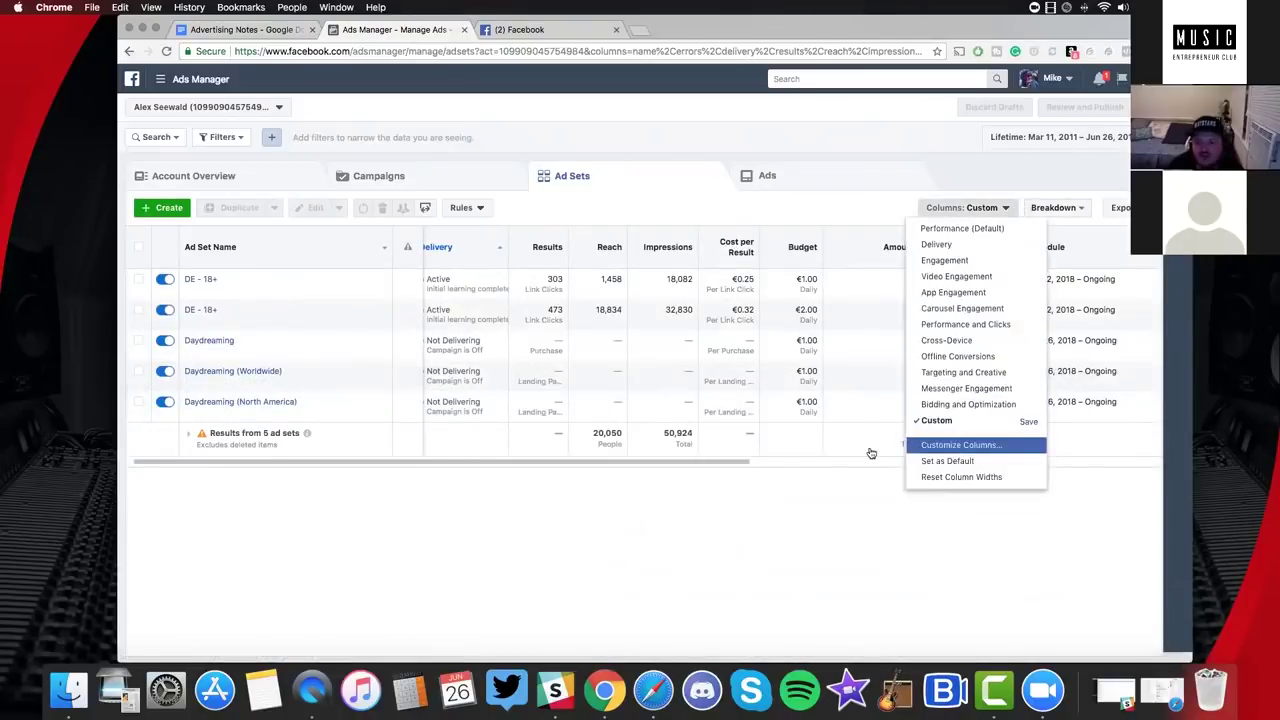
{"action": "scroll", "coordinate": [553, 370], "scroll_direction": "down", "scroll_amount": 15}
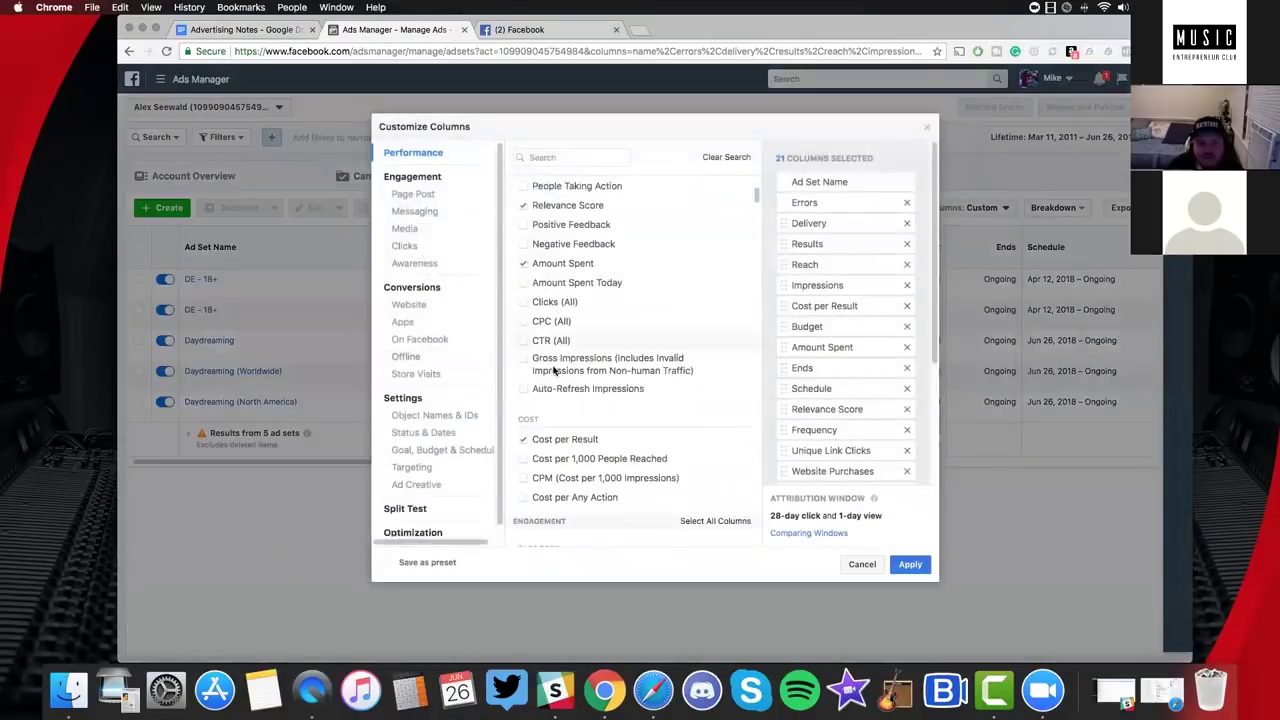
{"action": "scroll", "coordinate": [549, 370], "scroll_direction": "down", "scroll_amount": 10}
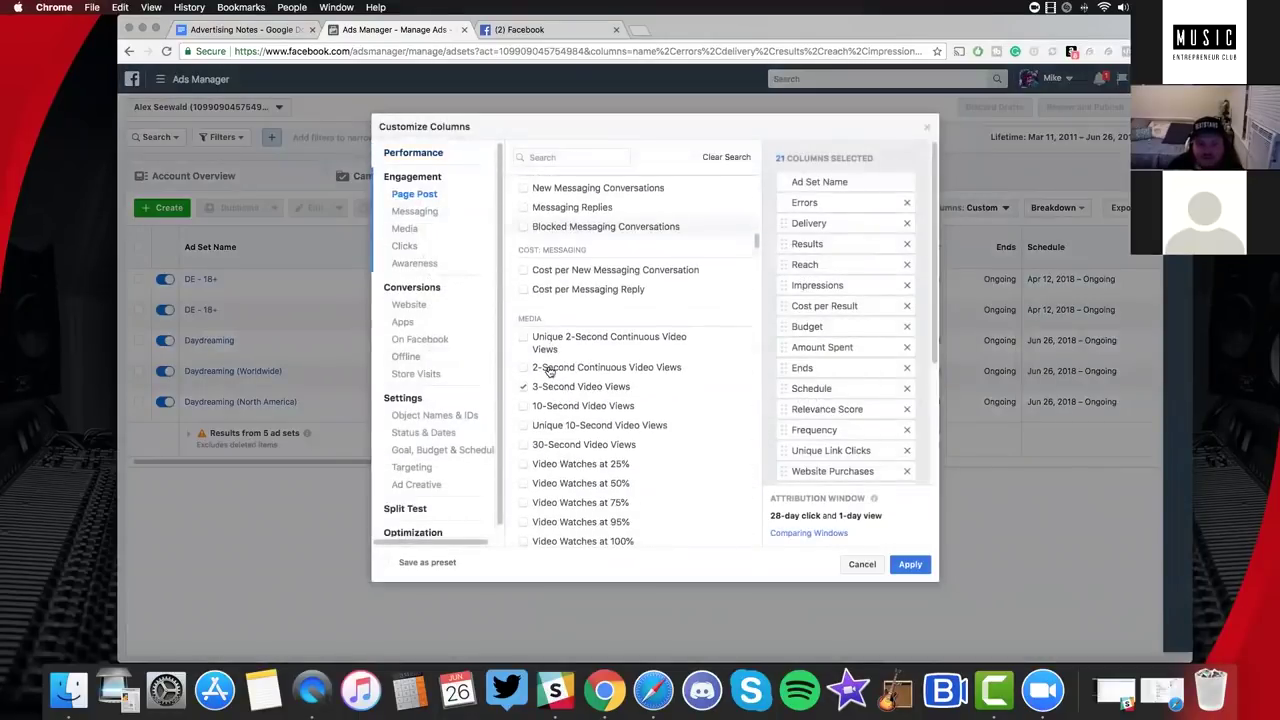
{"action": "scroll", "coordinate": [549, 370], "scroll_direction": "up", "scroll_amount": 5}
{"action": "scroll", "coordinate": [549, 370], "scroll_direction": "up", "scroll_amount": 15}
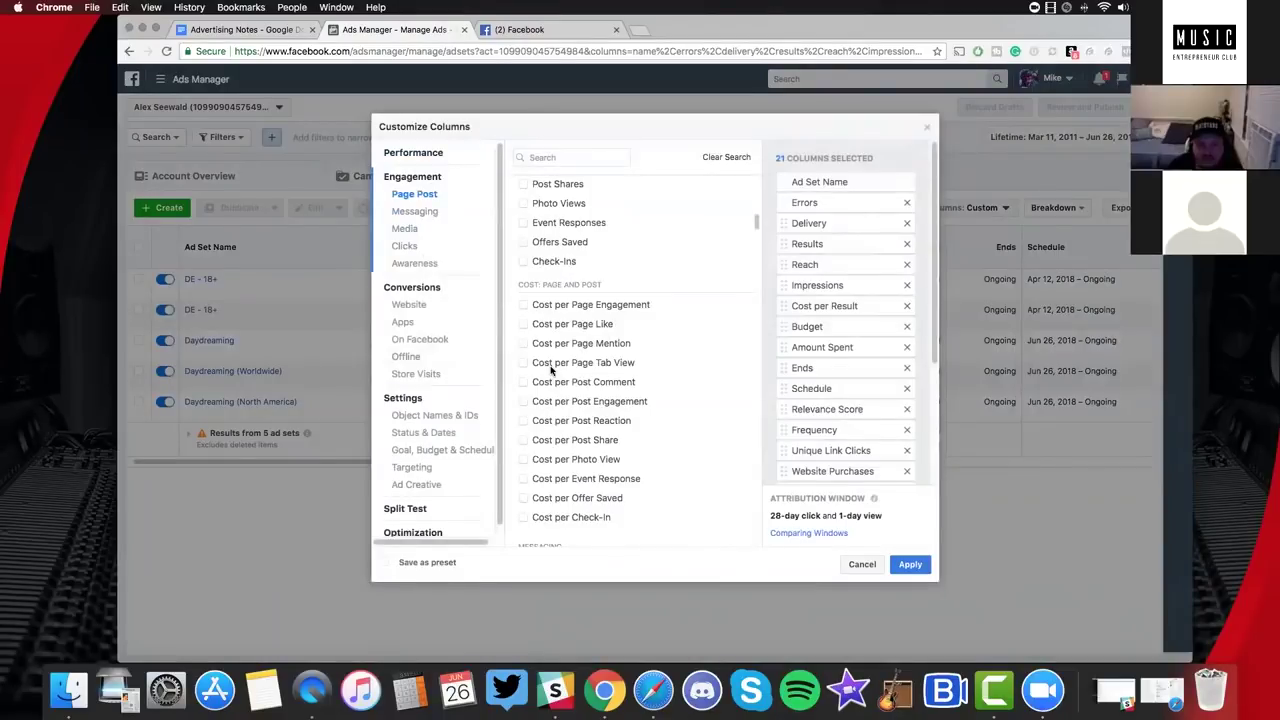
{"action": "left_click", "coordinate": [410, 305]}
{"action": "scroll", "coordinate": [614, 383], "scroll_direction": "down", "scroll_amount": 5}
{"action": "scroll", "coordinate": [614, 383], "scroll_direction": "down", "scroll_amount": 3}
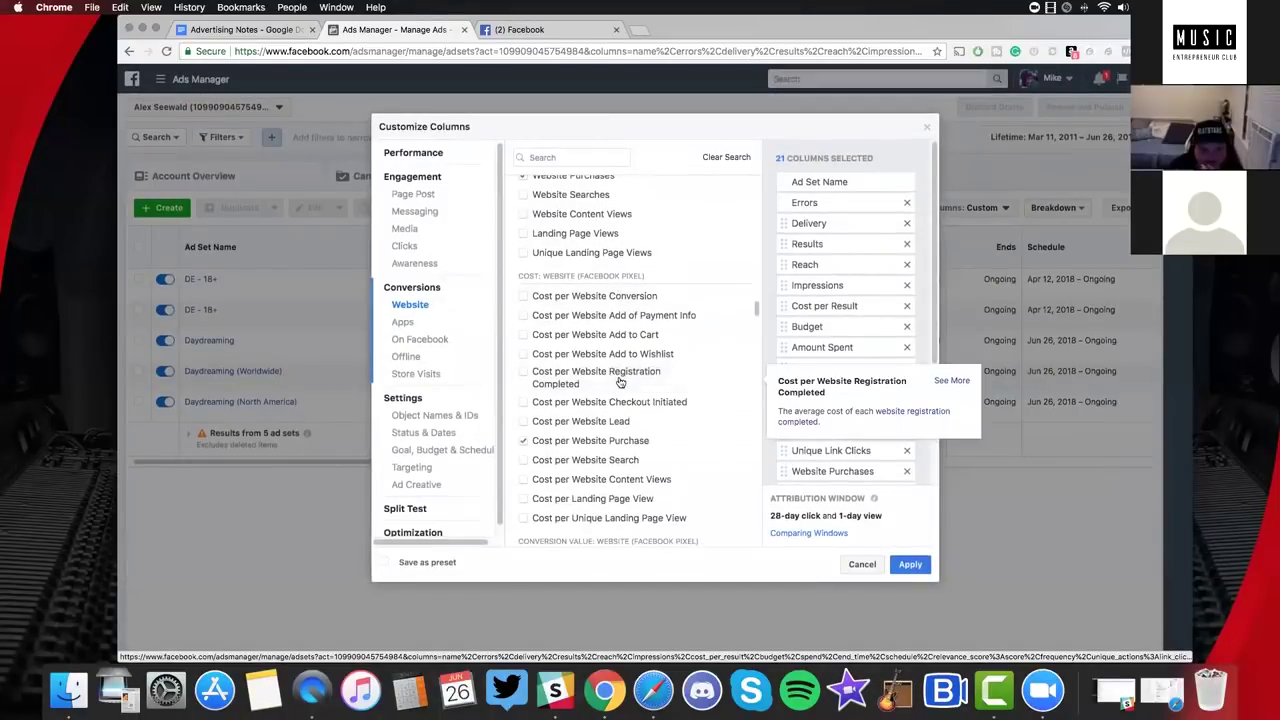
{"action": "scroll", "coordinate": [628, 376], "scroll_direction": "down", "scroll_amount": 3}
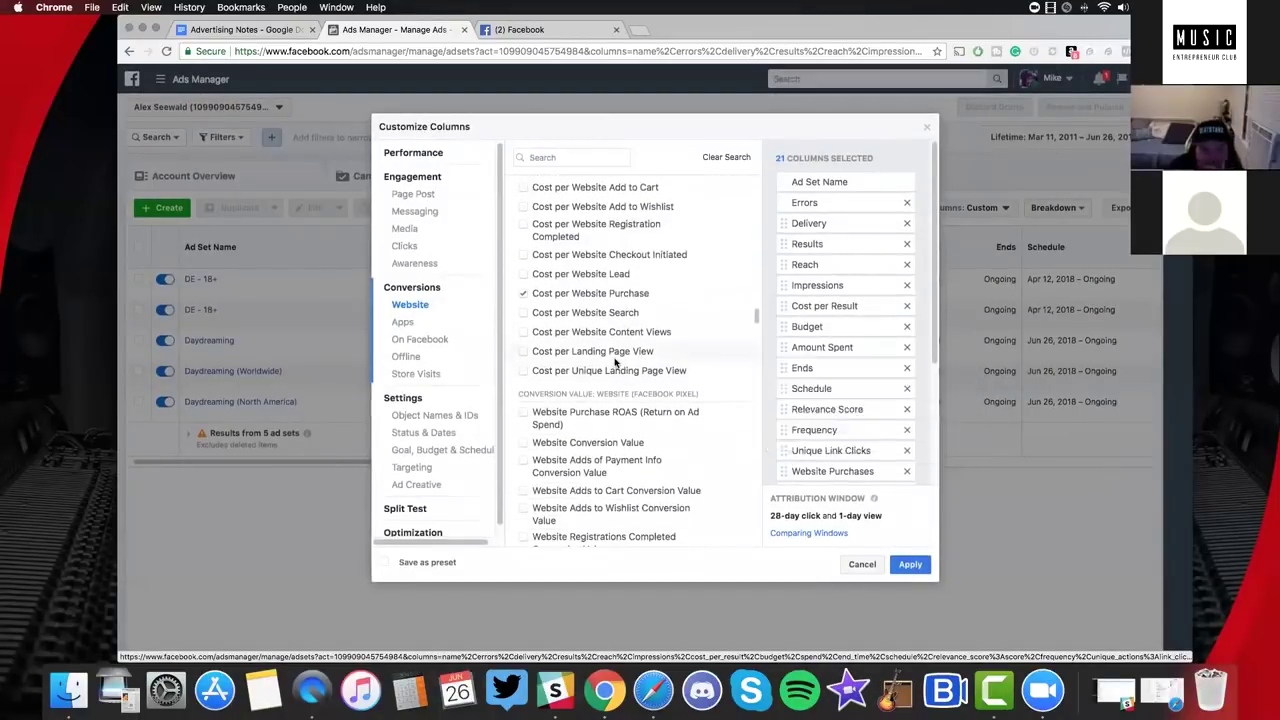
{"action": "scroll", "coordinate": [617, 363], "scroll_direction": "down", "scroll_amount": 5}
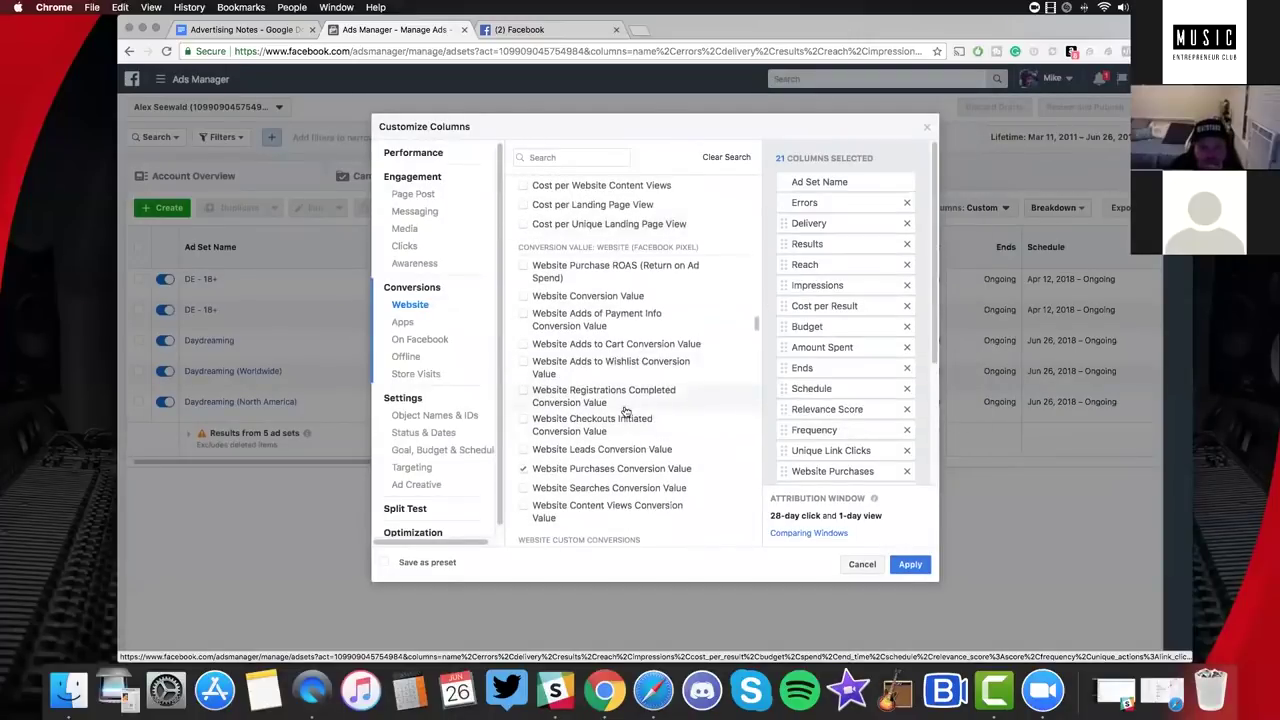
{"action": "scroll", "coordinate": [624, 411], "scroll_direction": "down", "scroll_amount": 3}
{"action": "scroll", "coordinate": [622, 411], "scroll_direction": "down", "scroll_amount": 10}
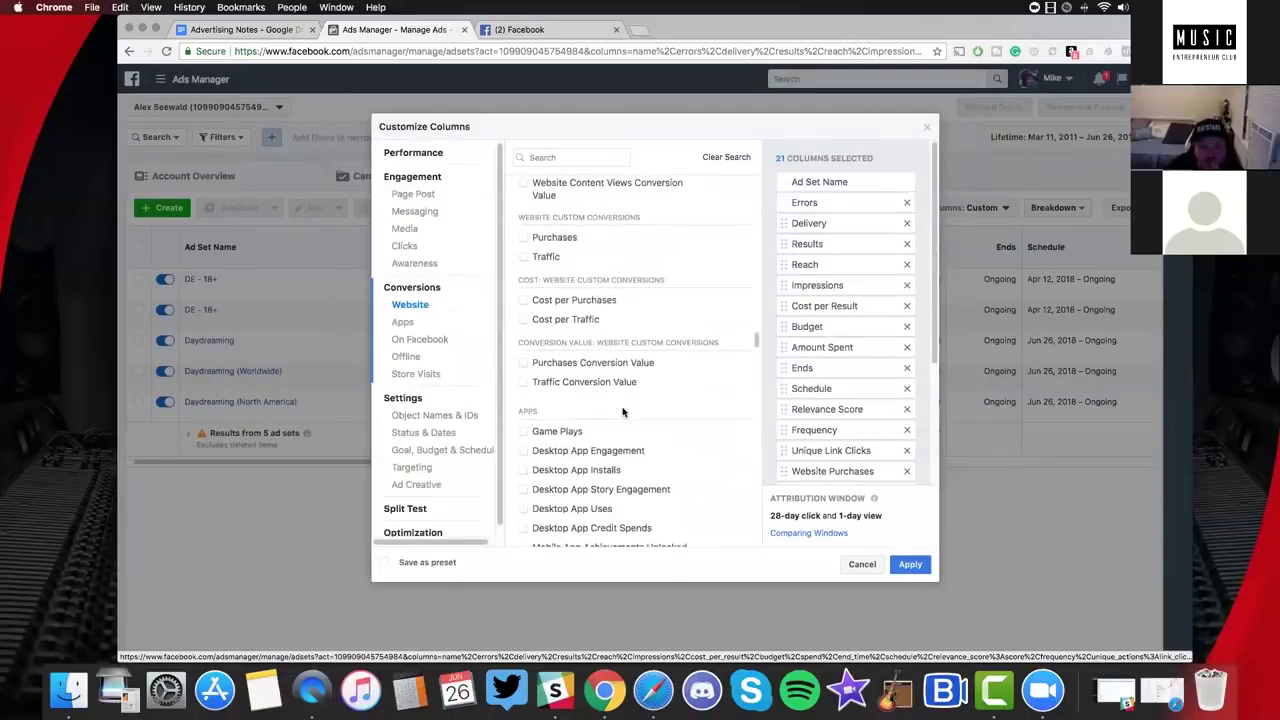
{"action": "left_click", "coordinate": [856, 566]}
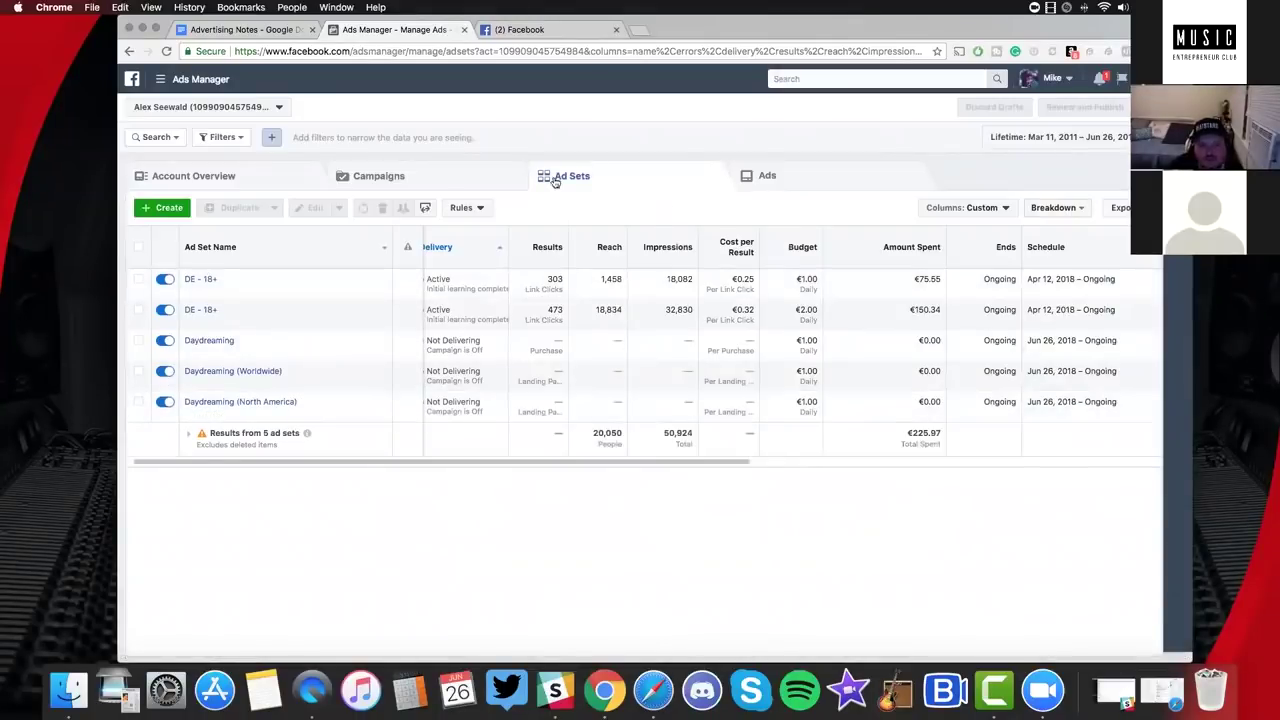
{"action": "left_click", "coordinate": [422, 181]}
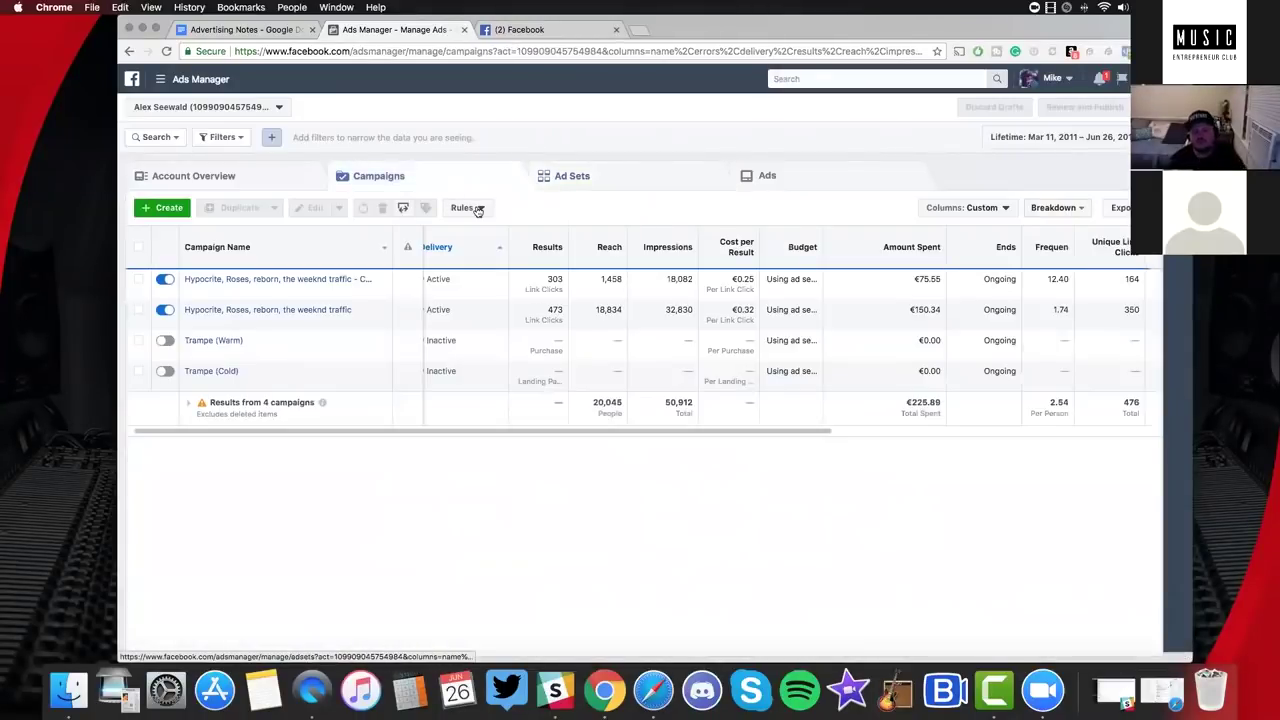